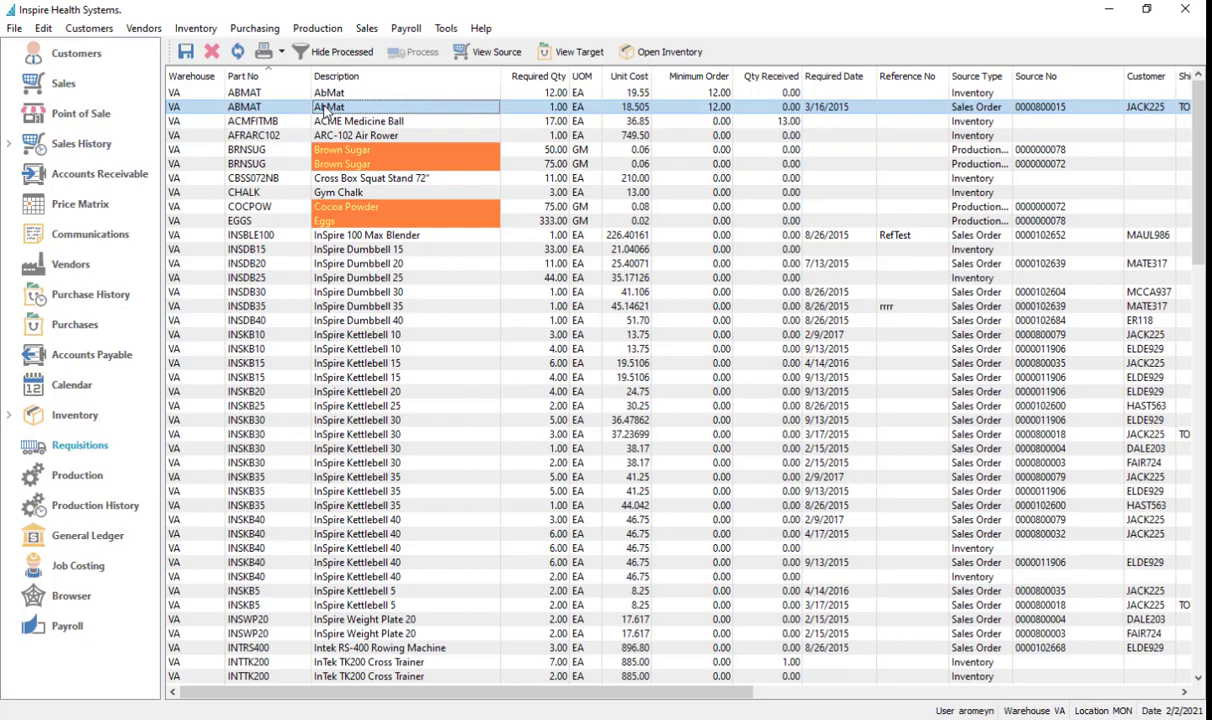
Step: View the source sales order and target purchase order of the sales-order ABMAT requisition, closing both and discarding any changes
left_click(484, 57)
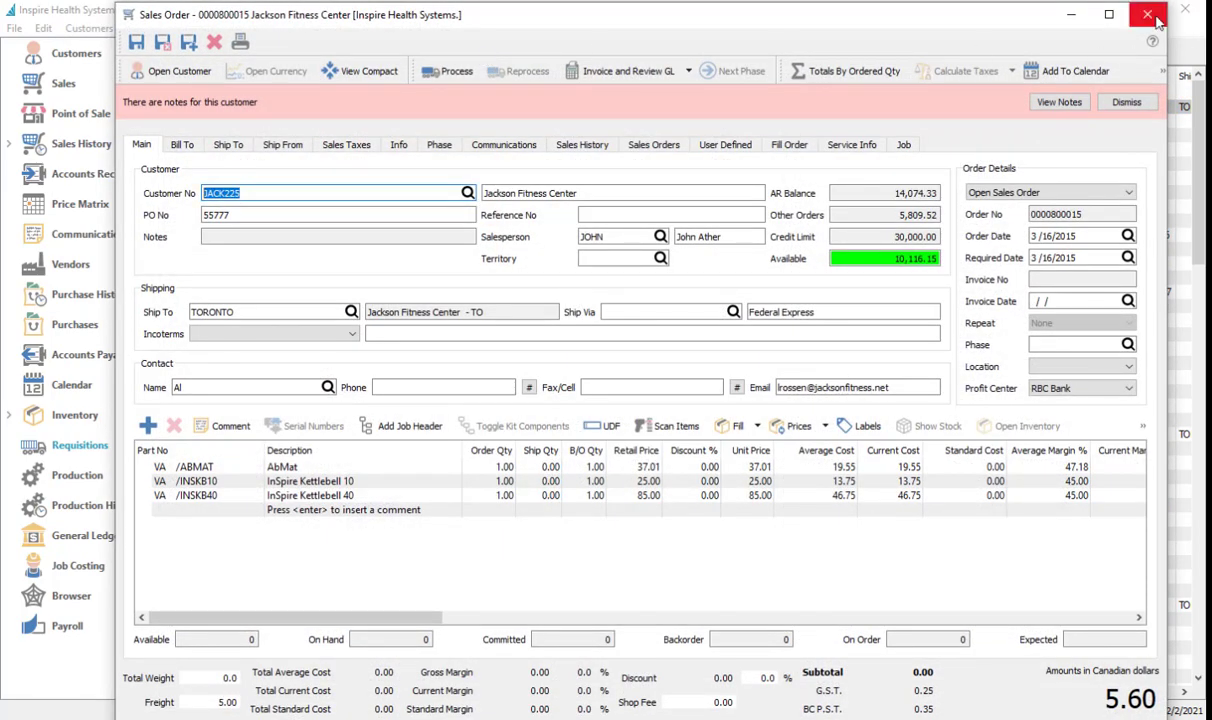
left_click(1148, 15)
left_click(575, 55)
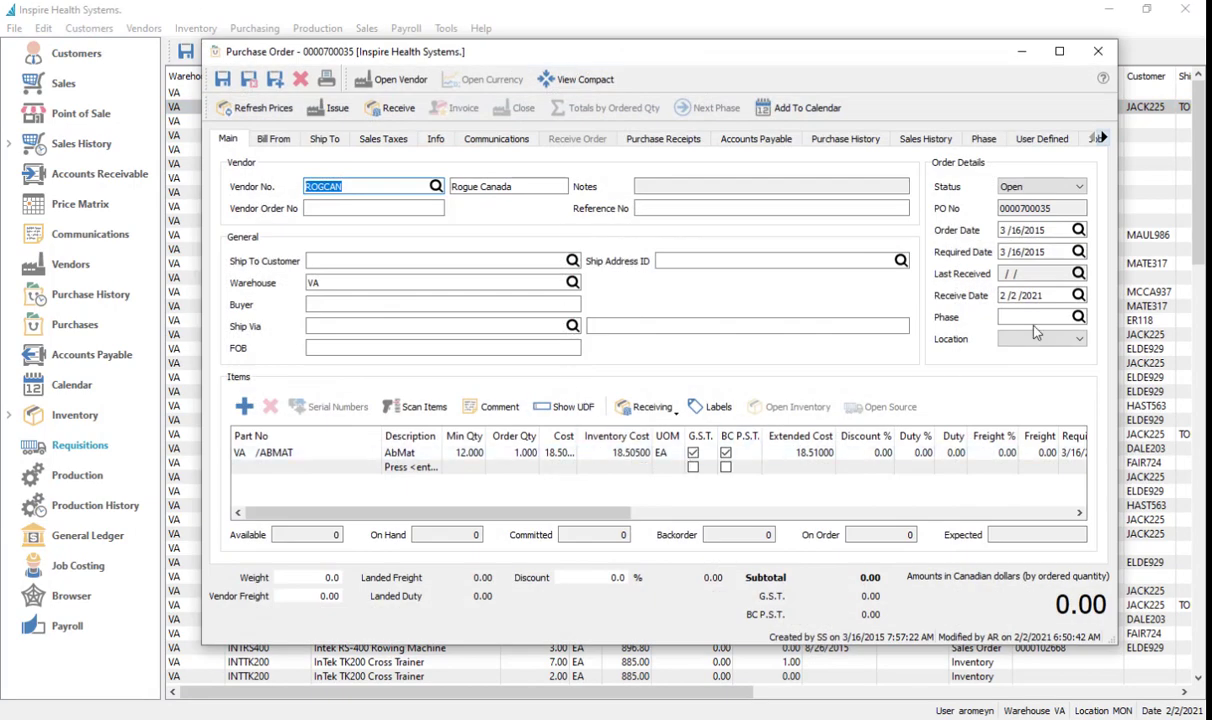
left_click(1097, 52)
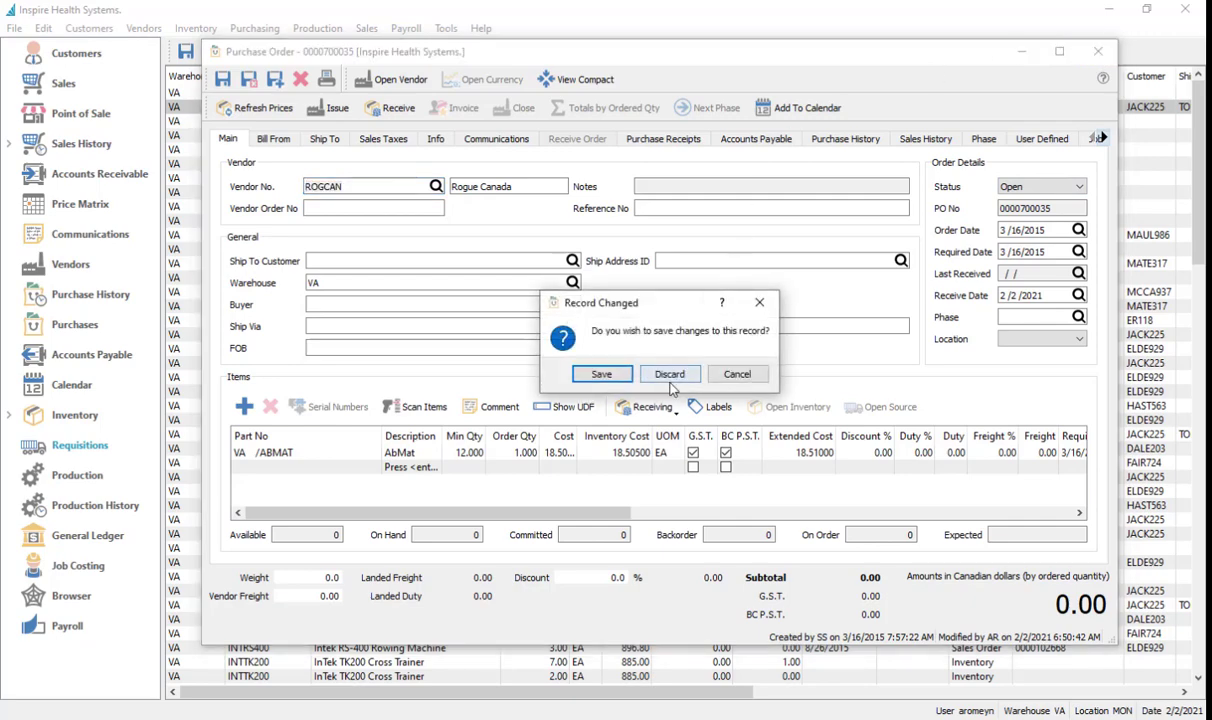
left_click(669, 379)
Step: Open the ABMAT inventory record from the requisition, view its stock movement history and close it
left_click(680, 59)
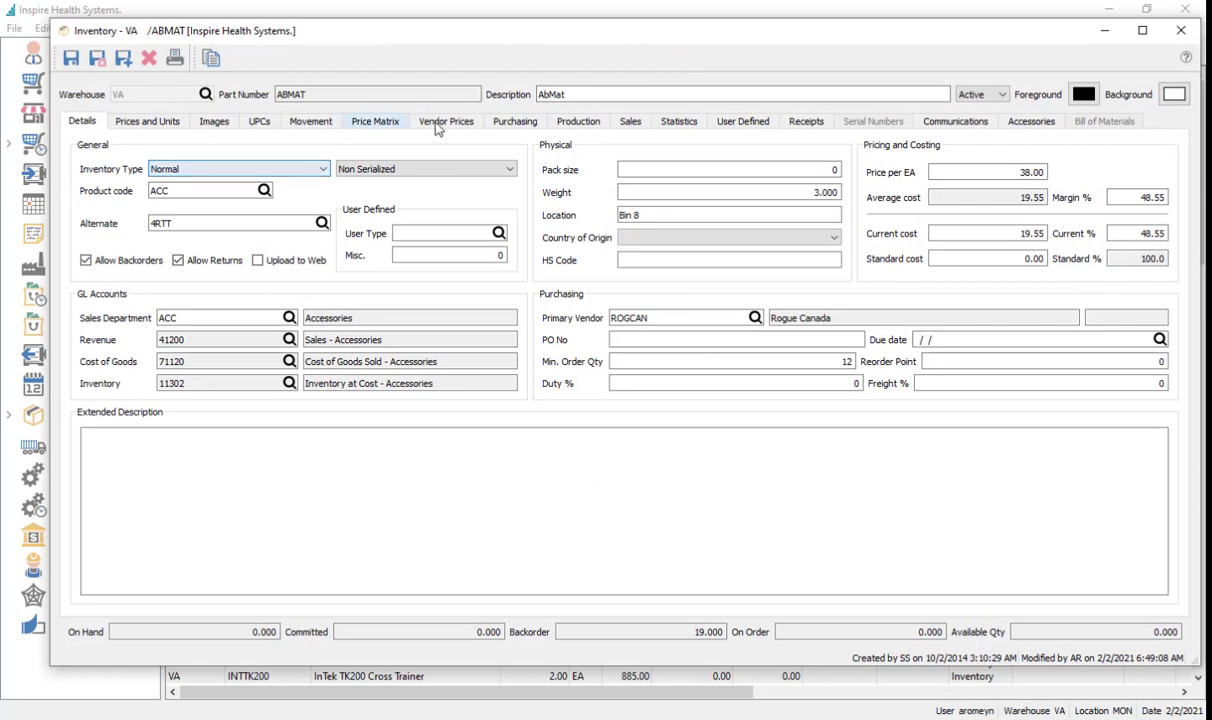
left_click(310, 121)
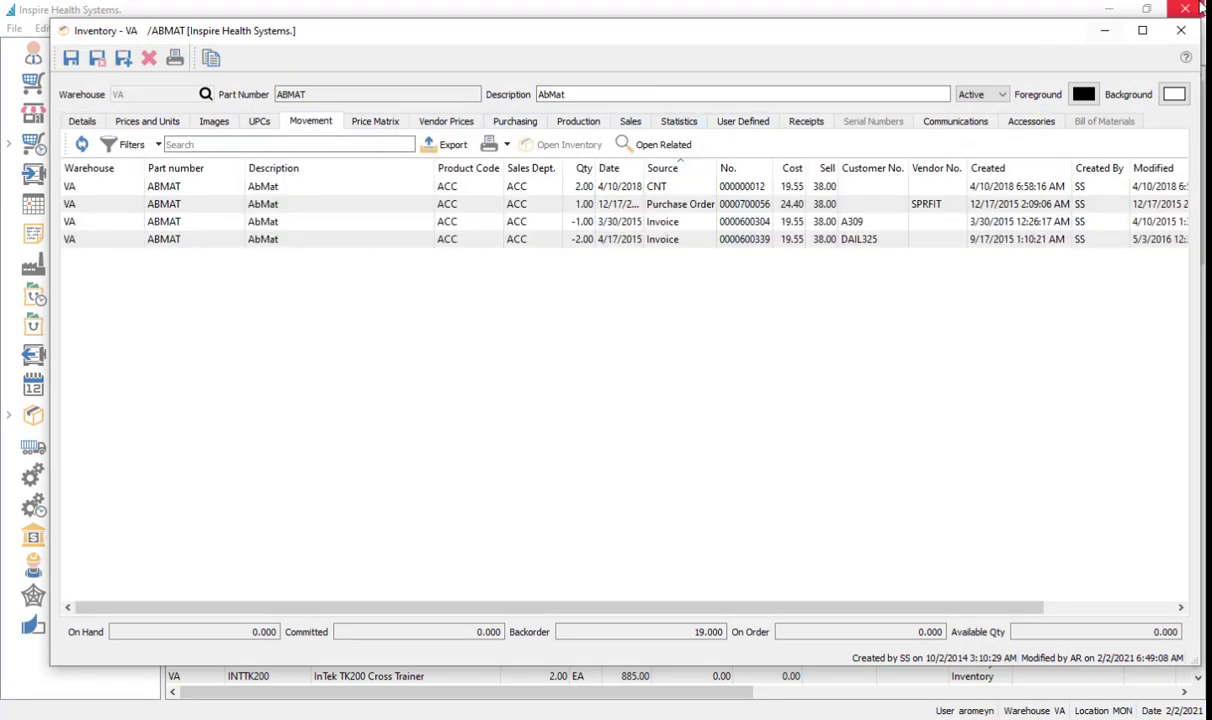
left_click(1182, 33)
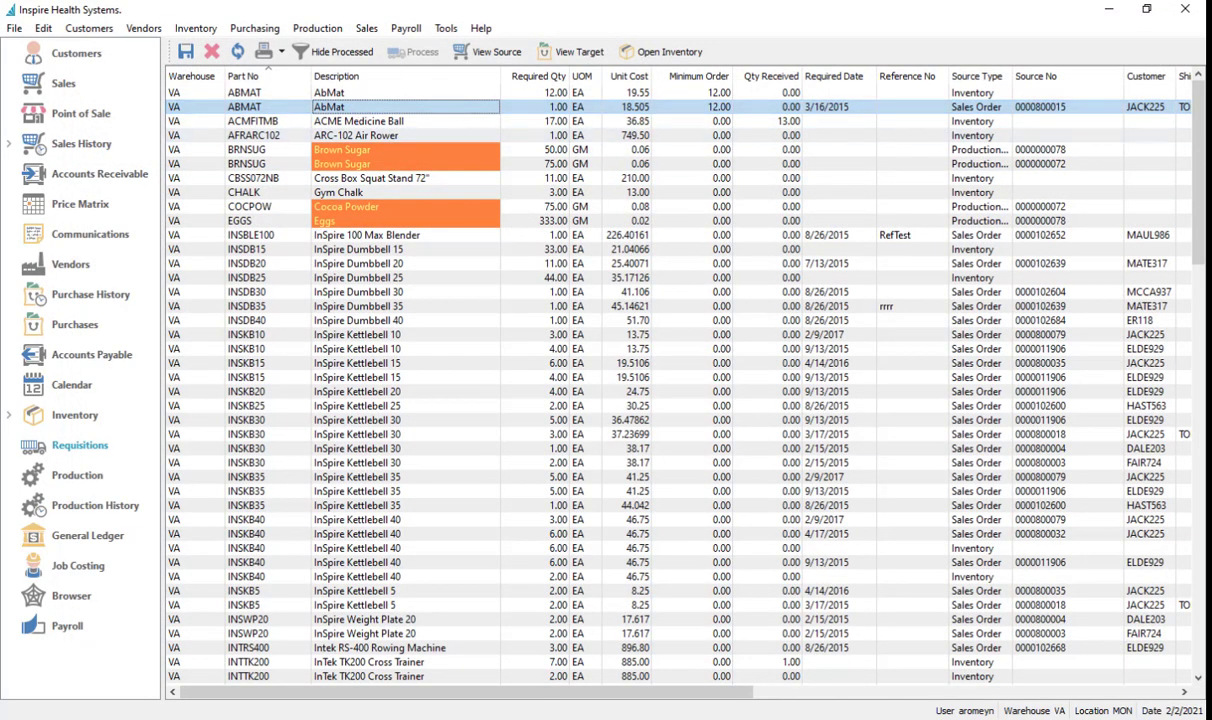
key("alt+Tab")
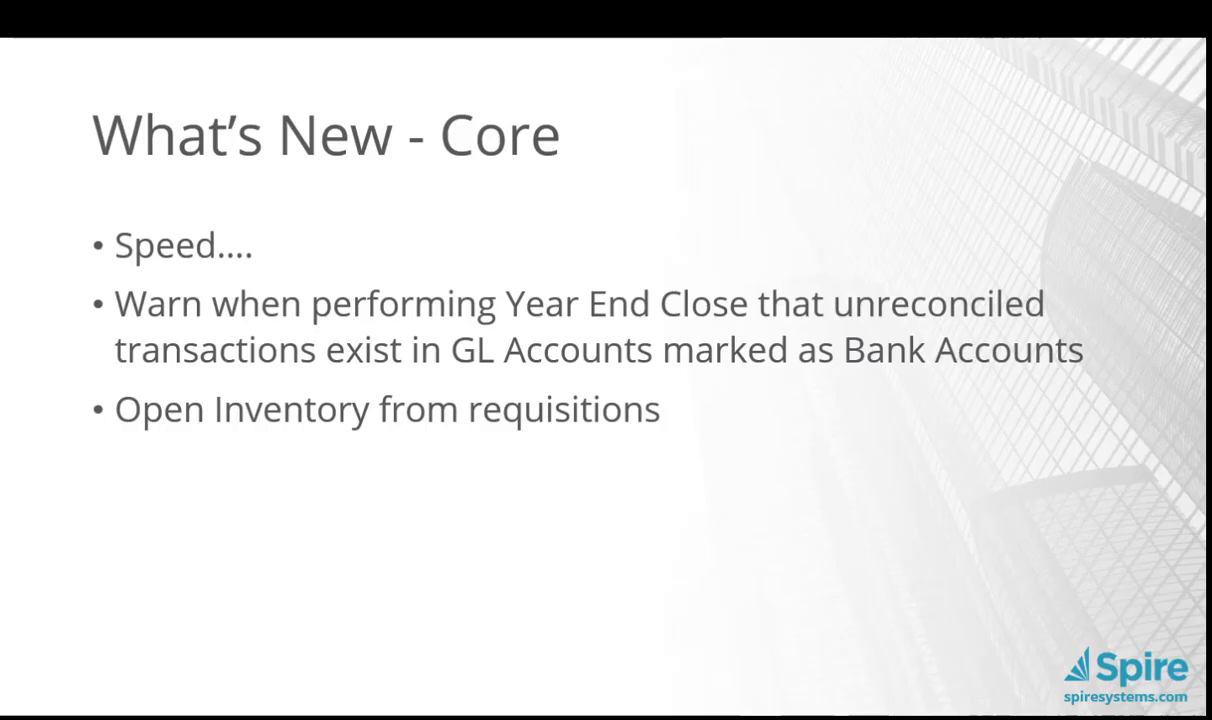
key("Right")
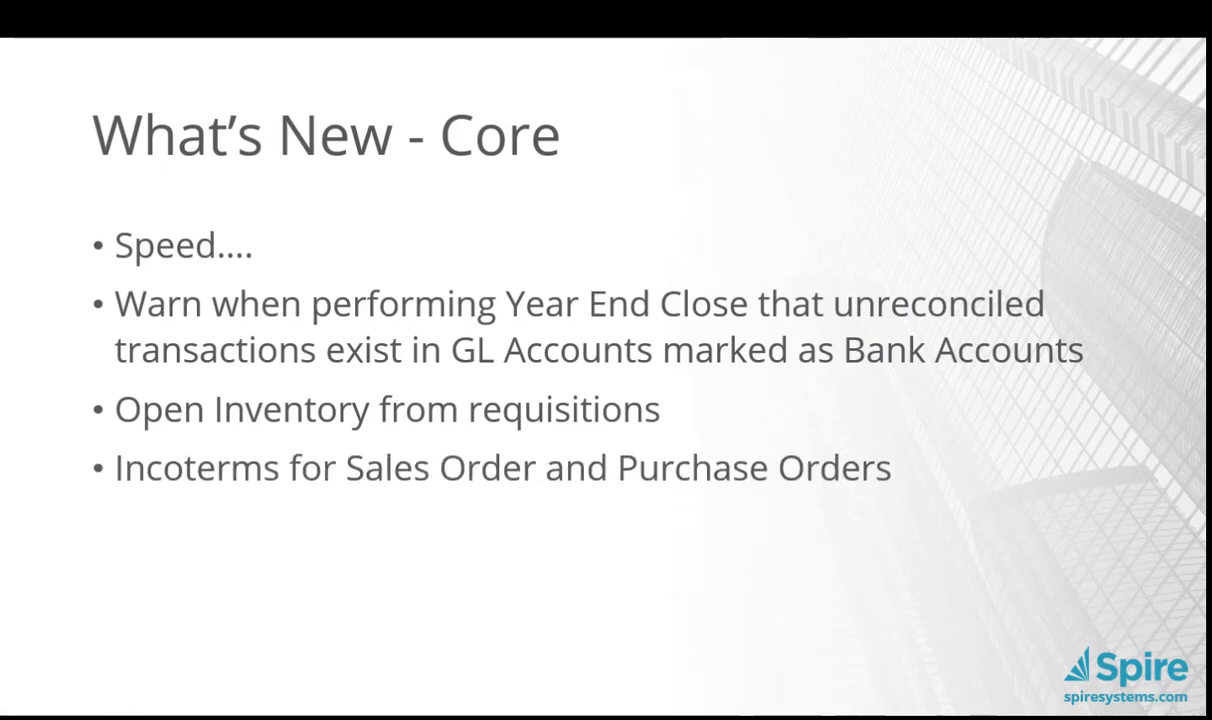
key("alt+Tab")
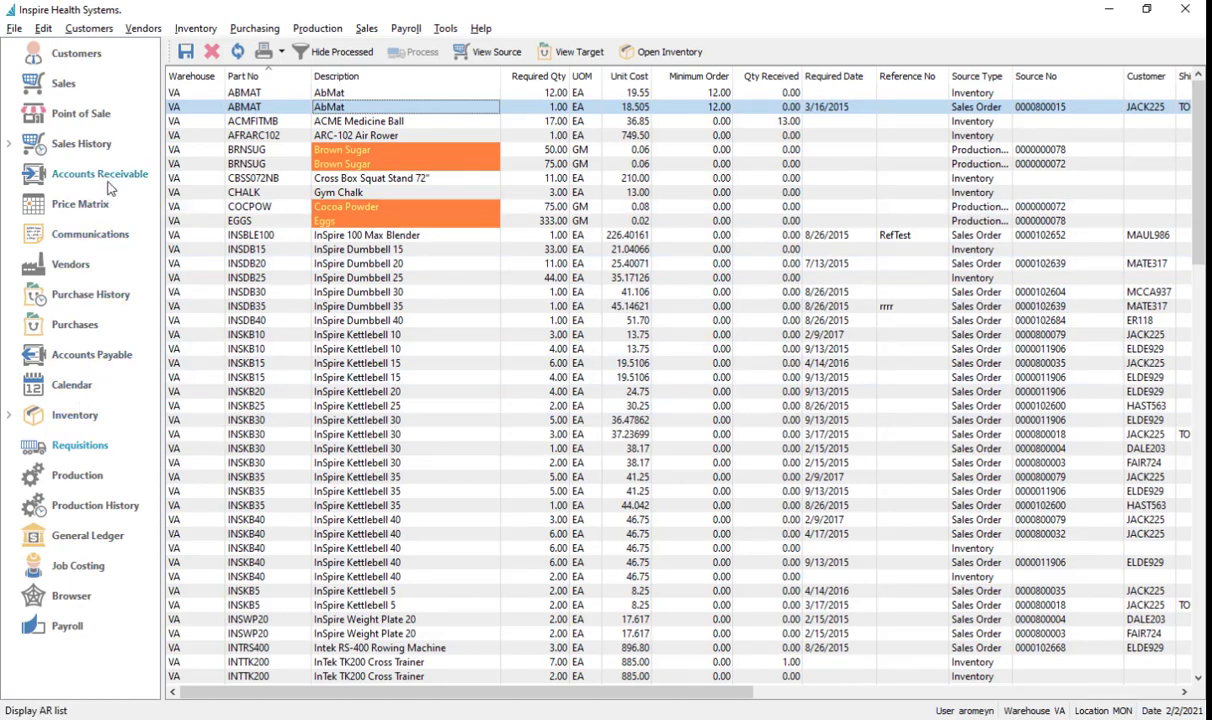
Step: Display the sales order list and open the Sales Orders section of the company settings
left_click(63, 85)
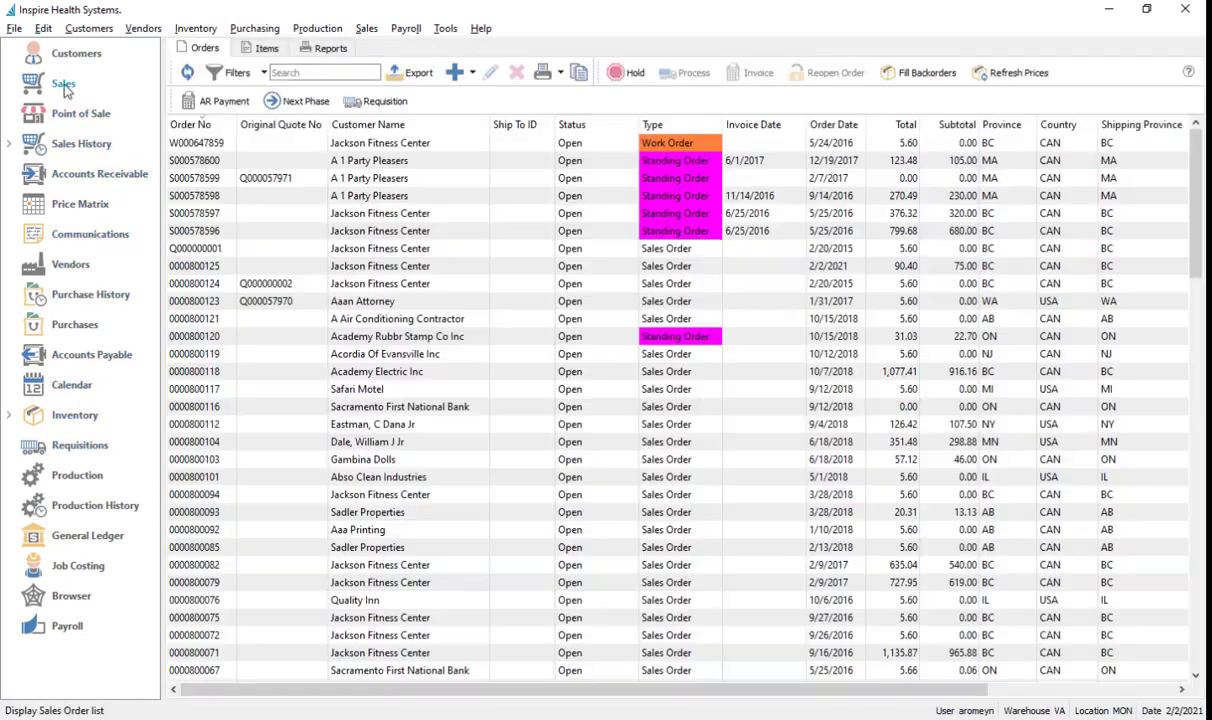
left_click(200, 163)
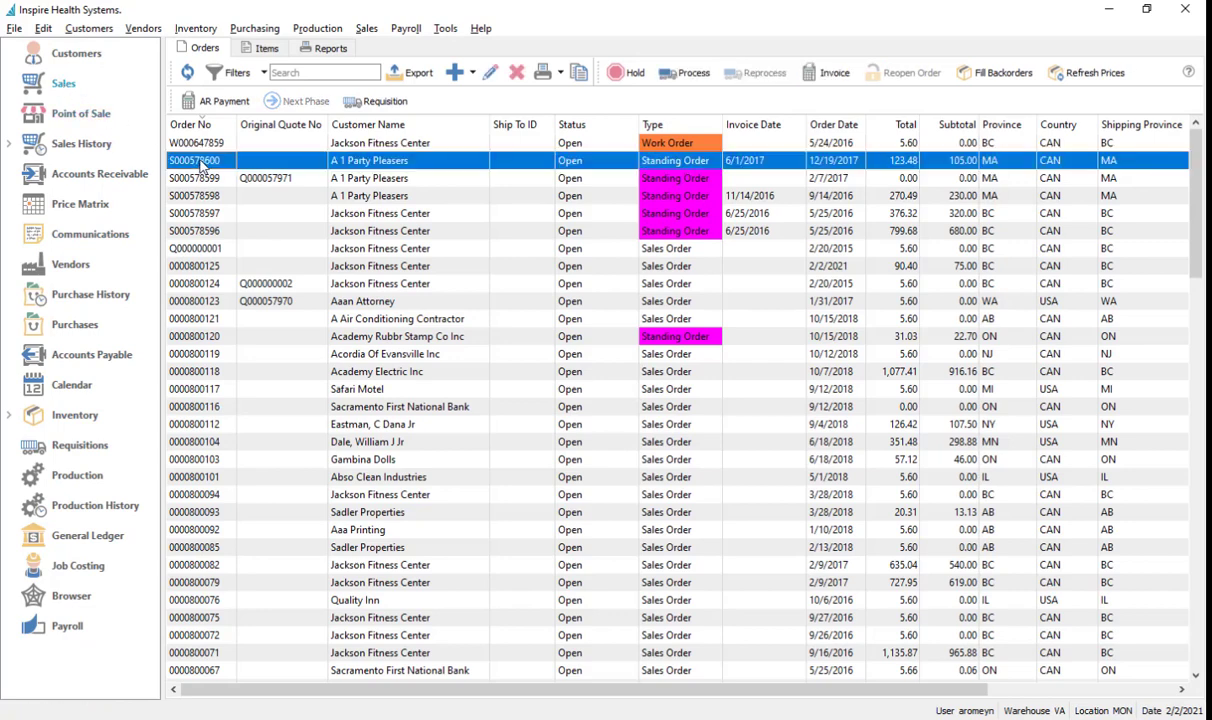
left_click(43, 28)
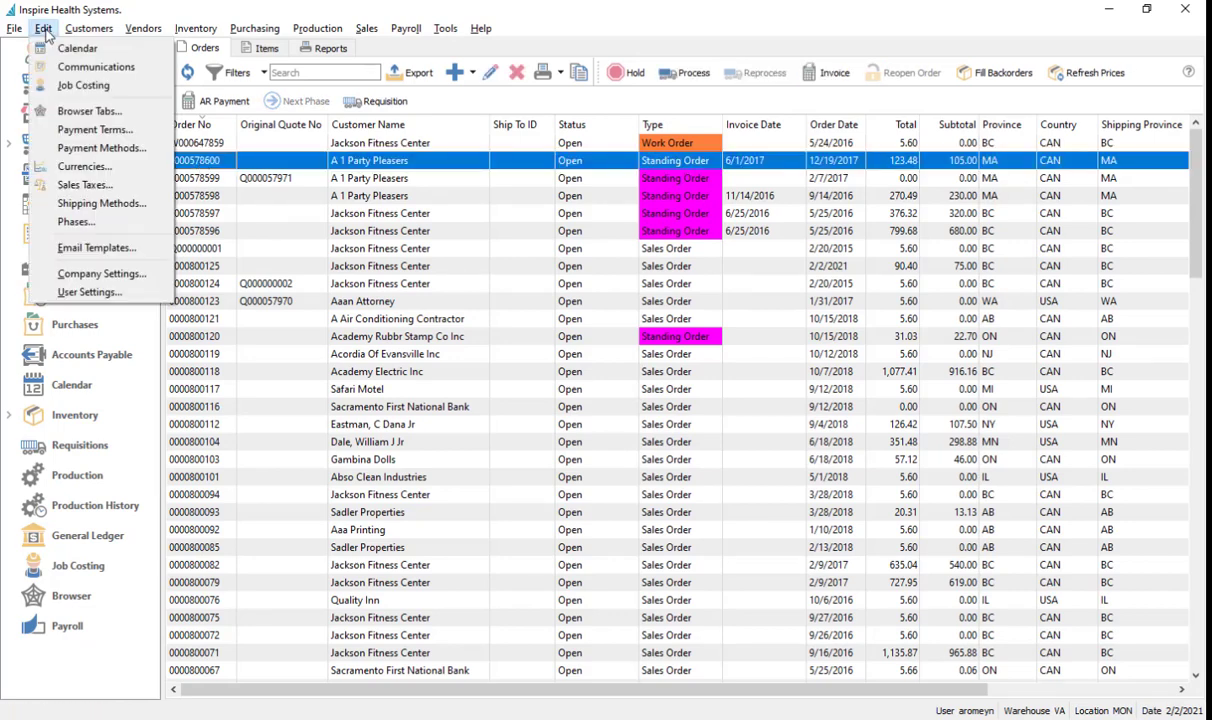
left_click(90, 273)
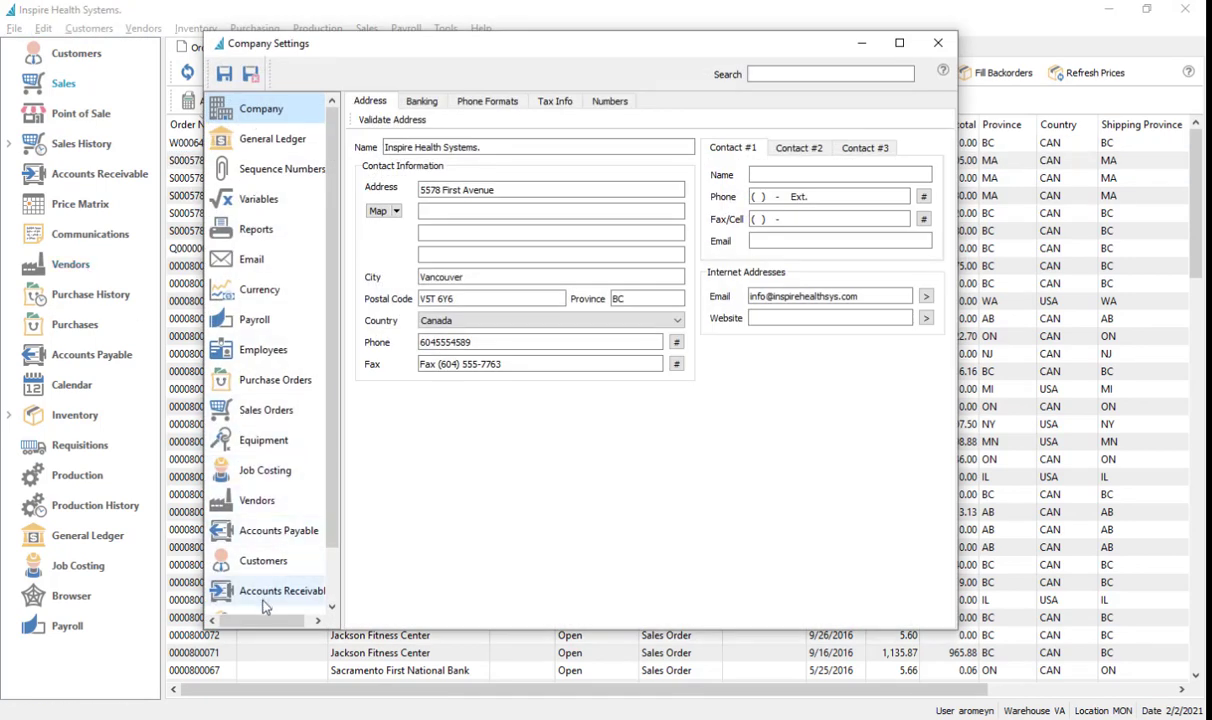
scroll(265, 607, "down", 2)
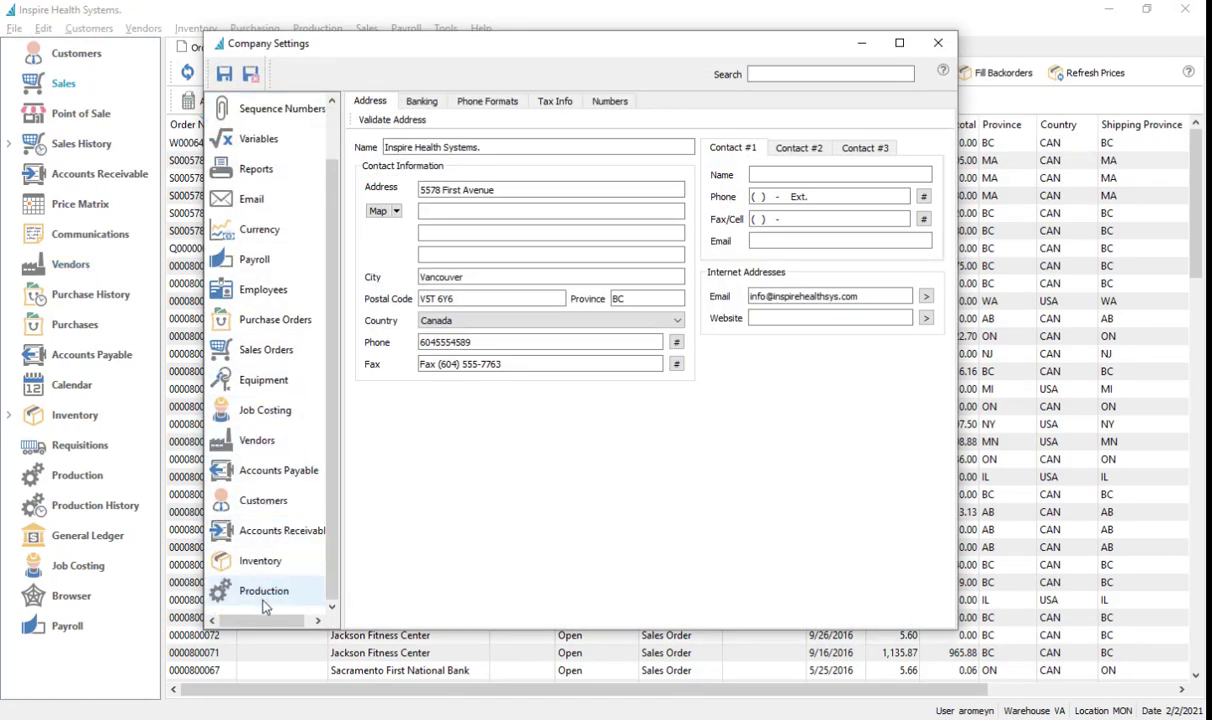
left_click(266, 350)
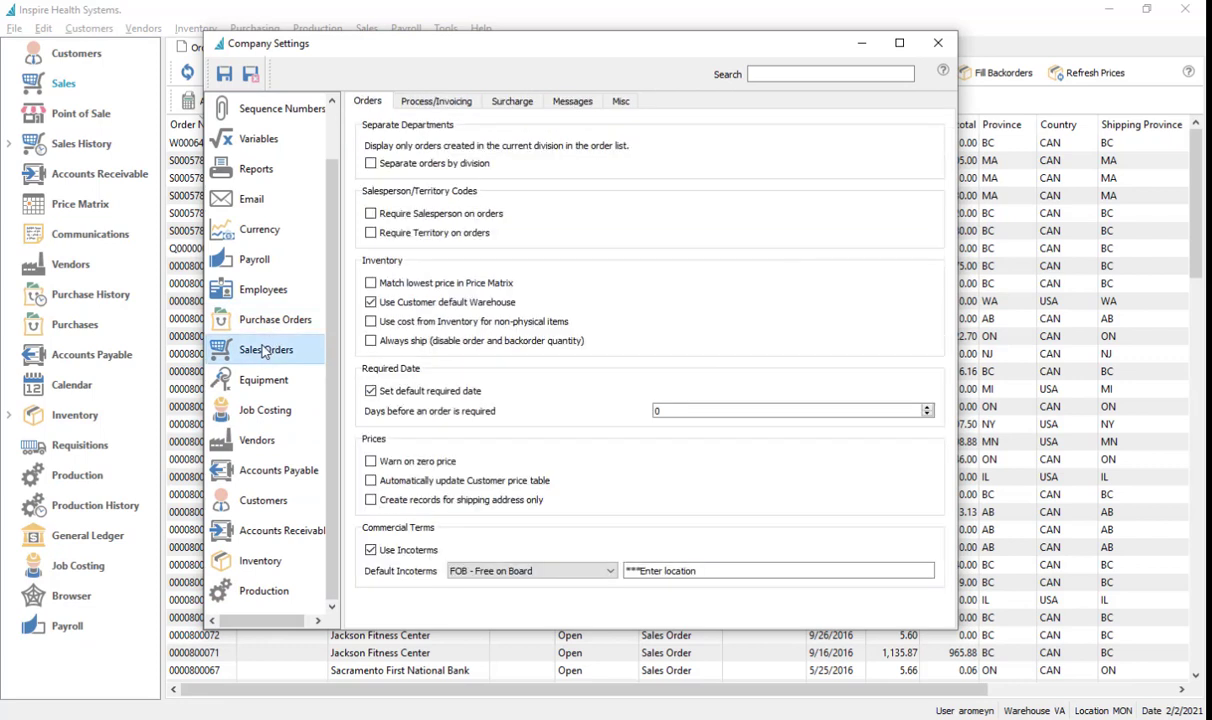
Step: Examine the Use Incoterms option, the default Incoterms choices and the location text, keep FOB - Free on Board, and save and close the settings
left_click(376, 551)
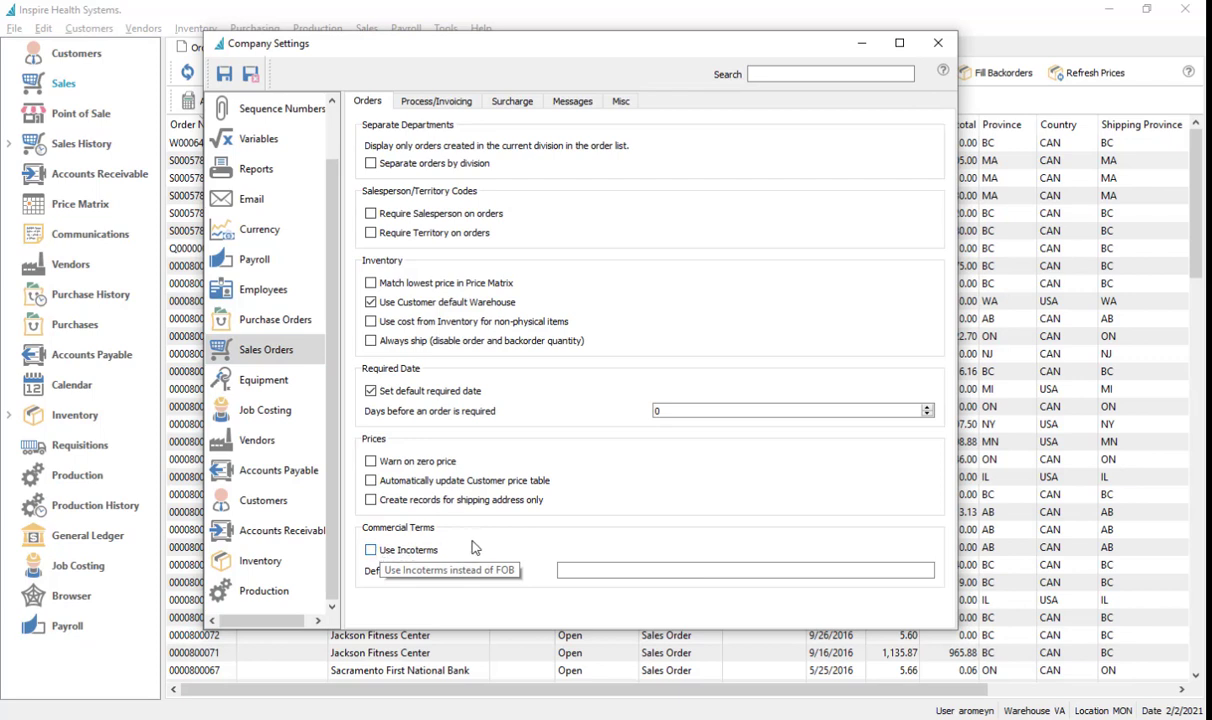
left_click(387, 550)
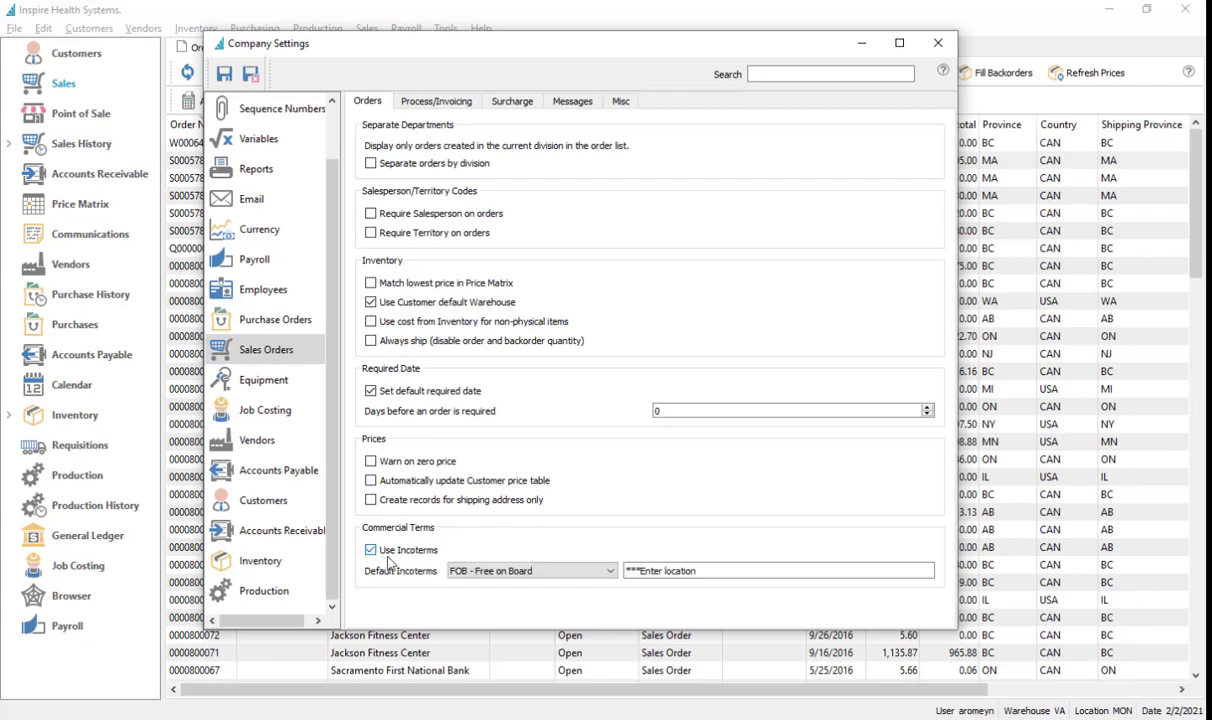
left_click(516, 578)
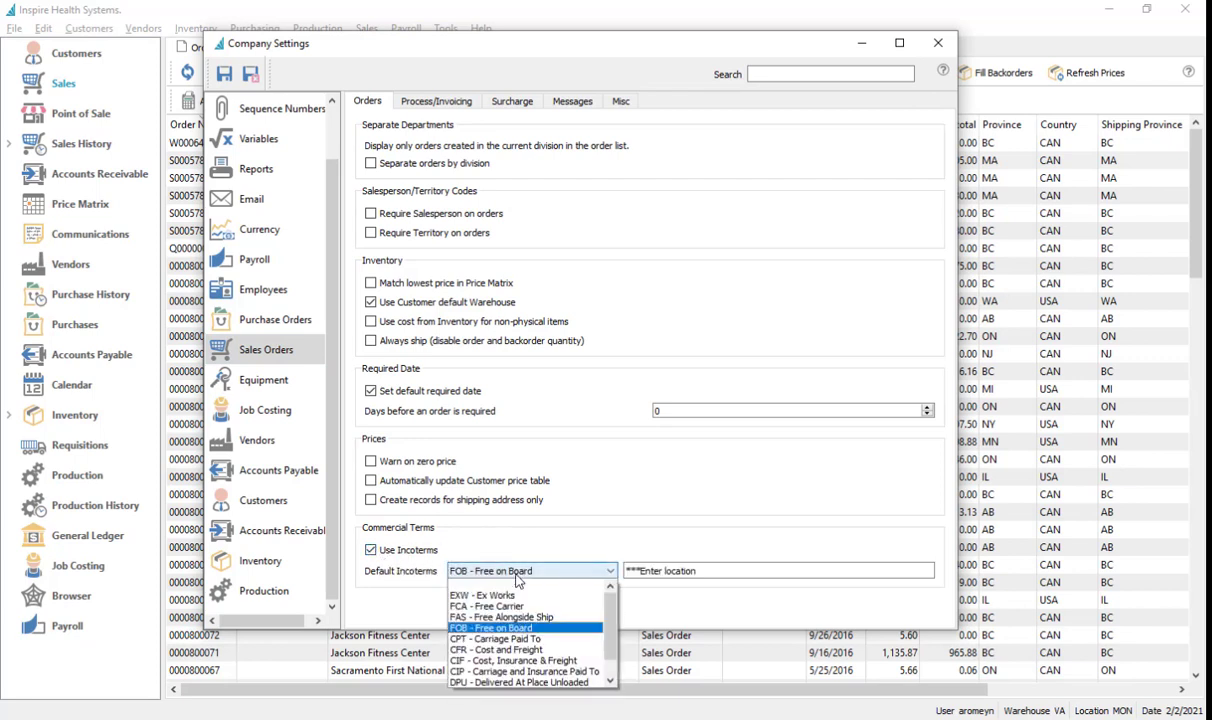
left_click(517, 578)
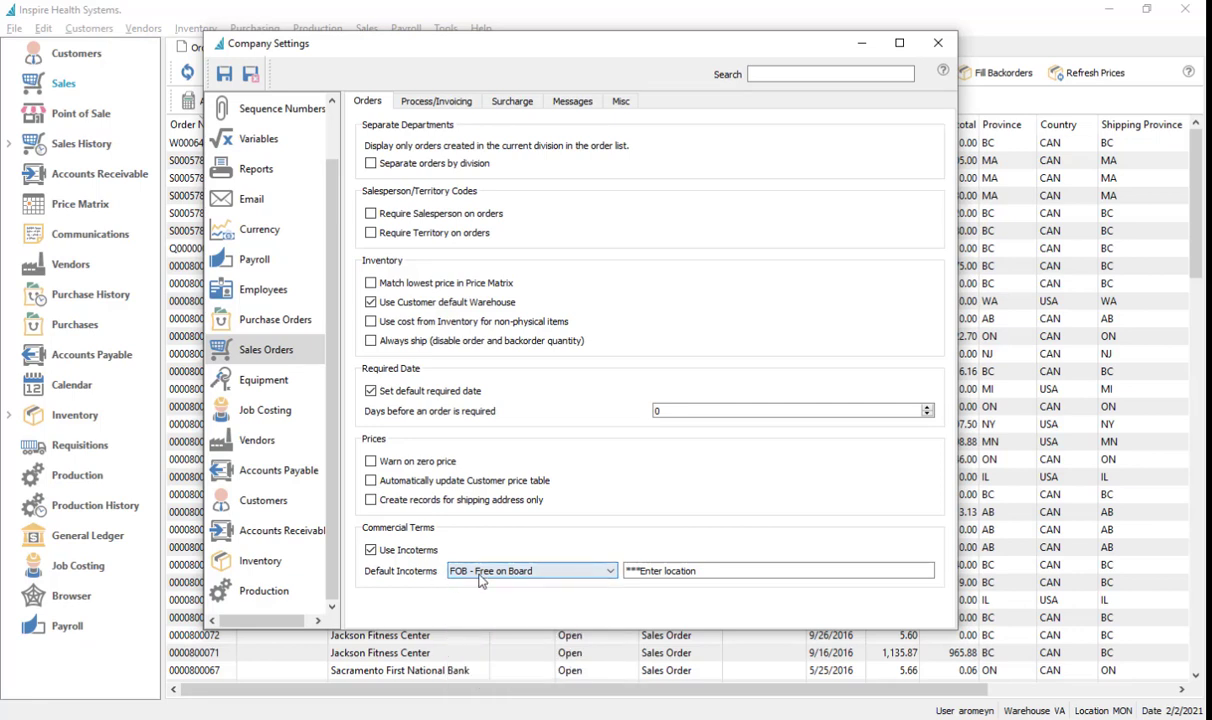
left_click(506, 575)
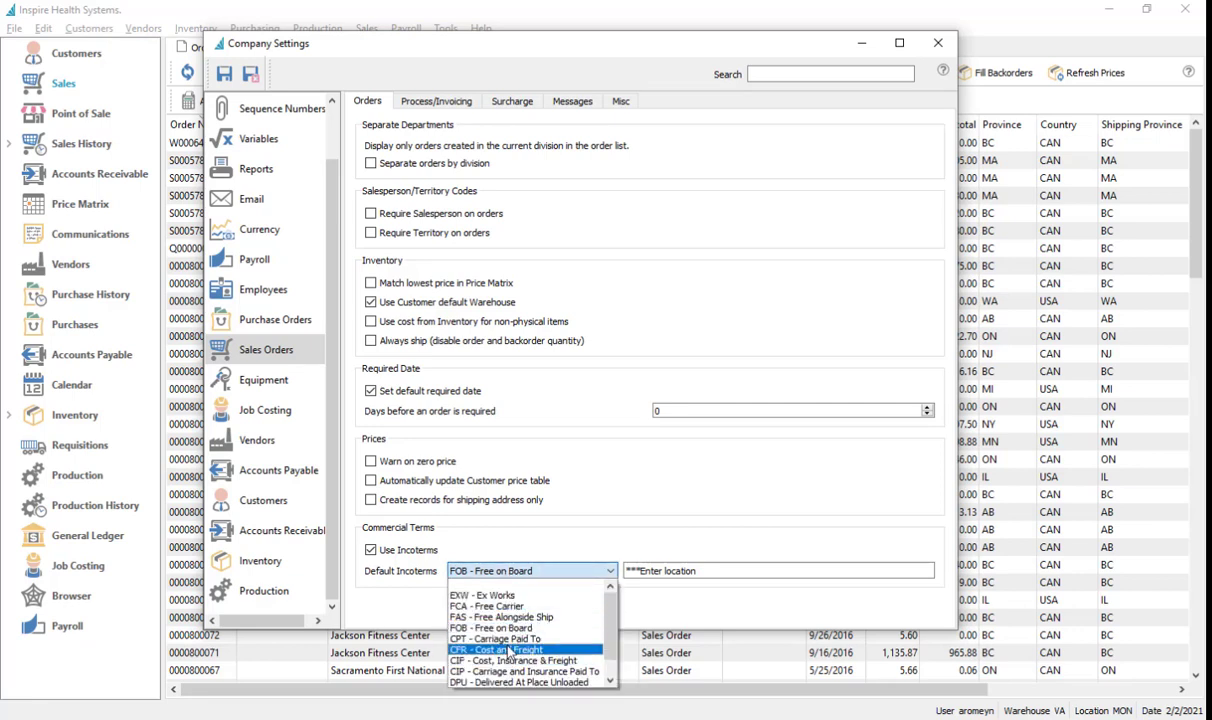
left_click(540, 572)
left_click(627, 571)
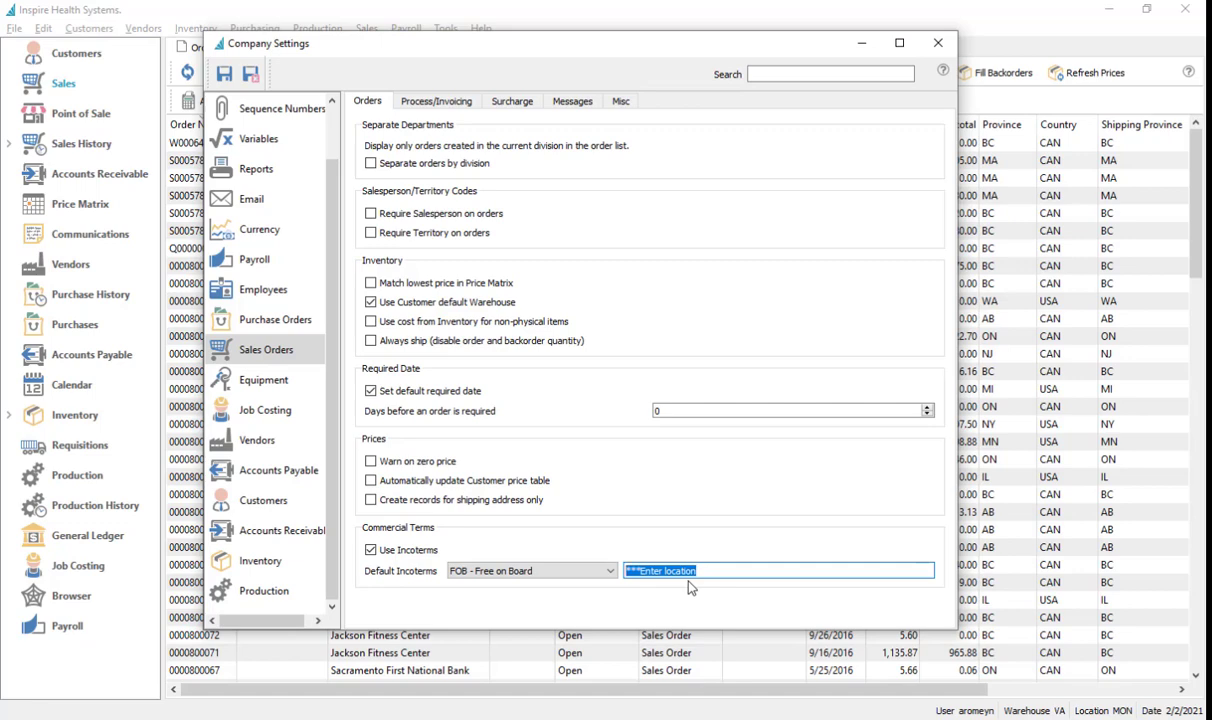
left_click(727, 571)
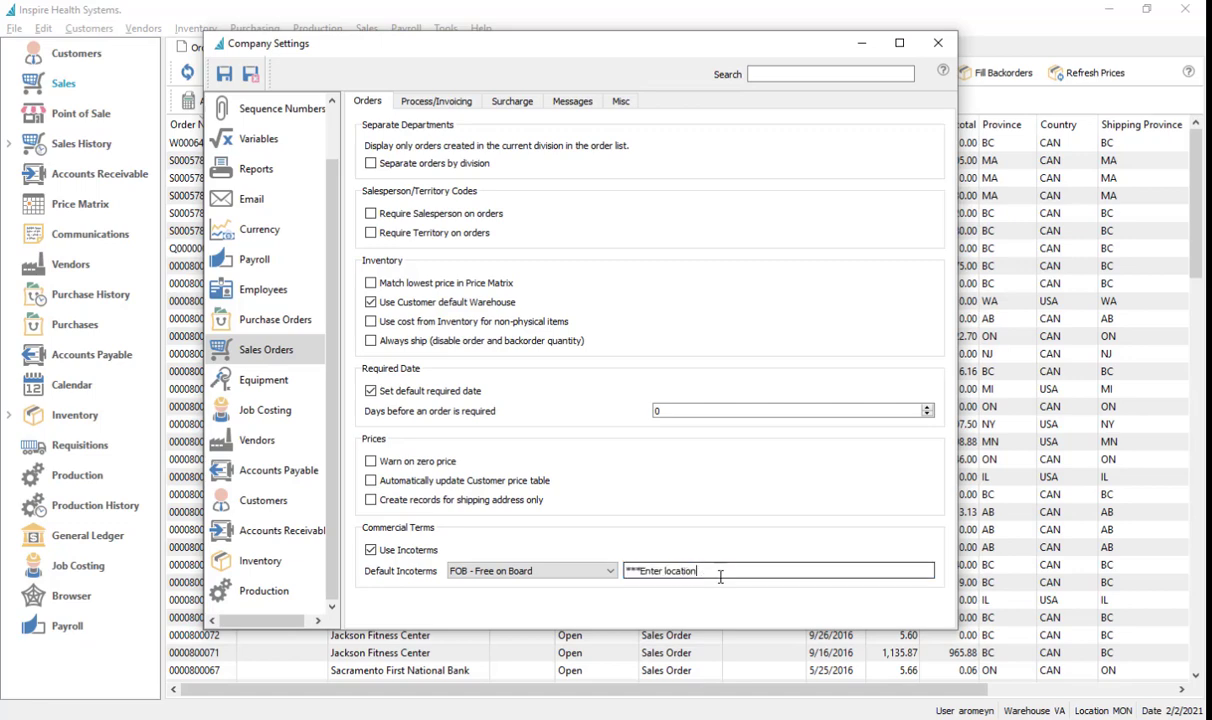
left_click(250, 75)
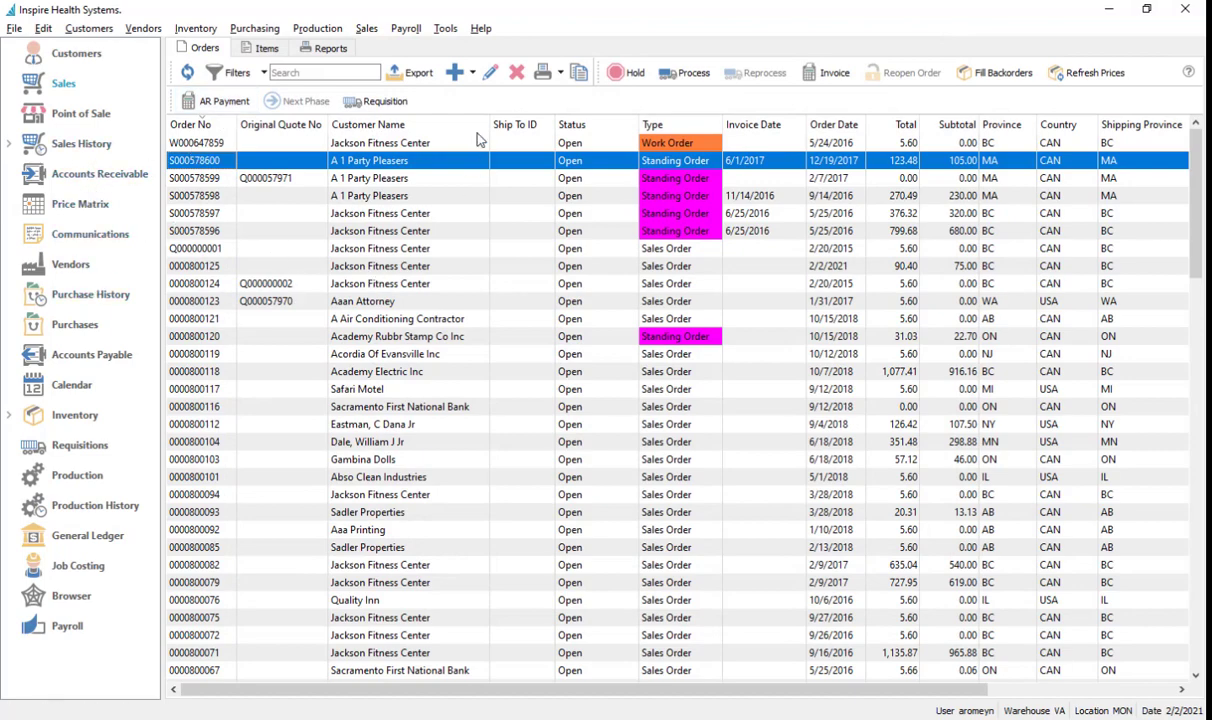
Step: Start a new sales order and set its Incoterms location to "Our Dock"
left_click(455, 72)
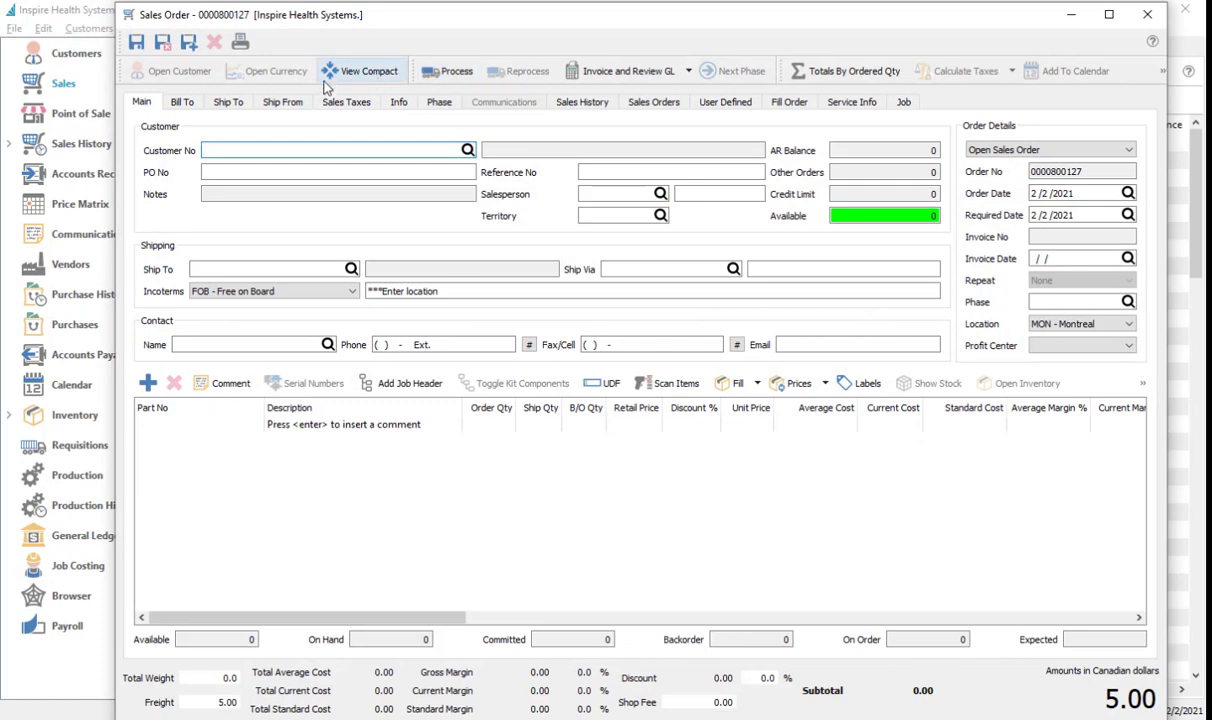
left_click(211, 293)
left_click(211, 293)
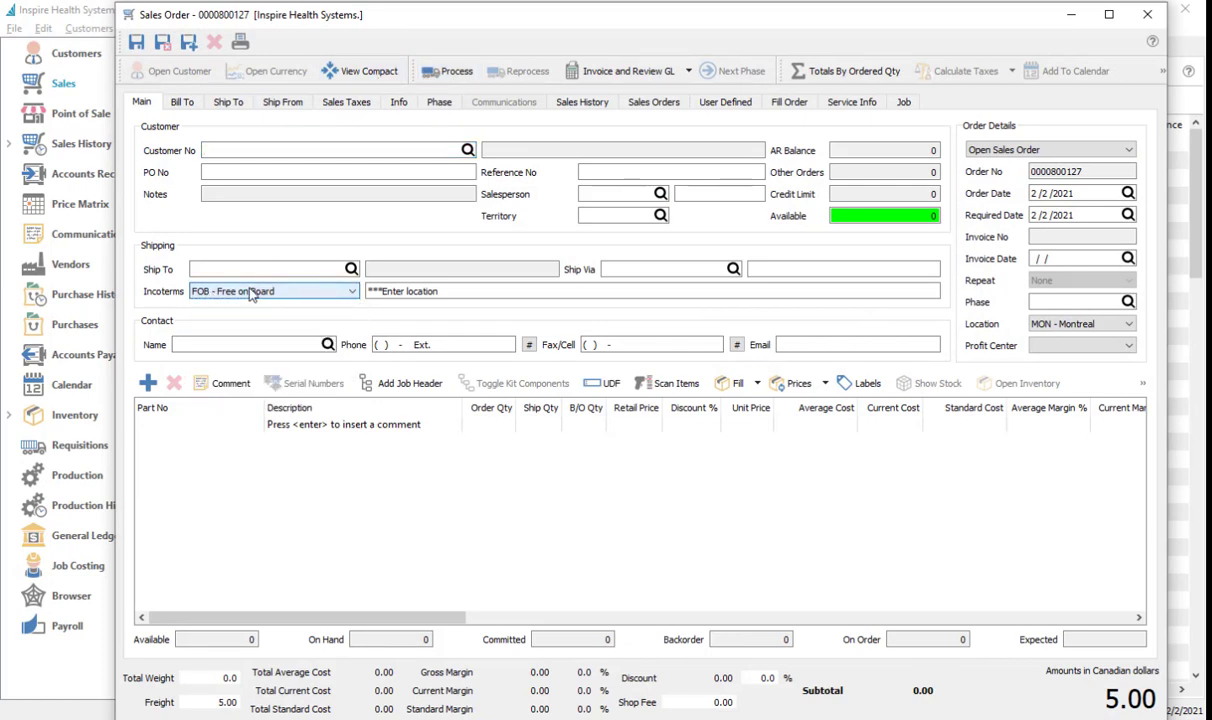
left_click(467, 296)
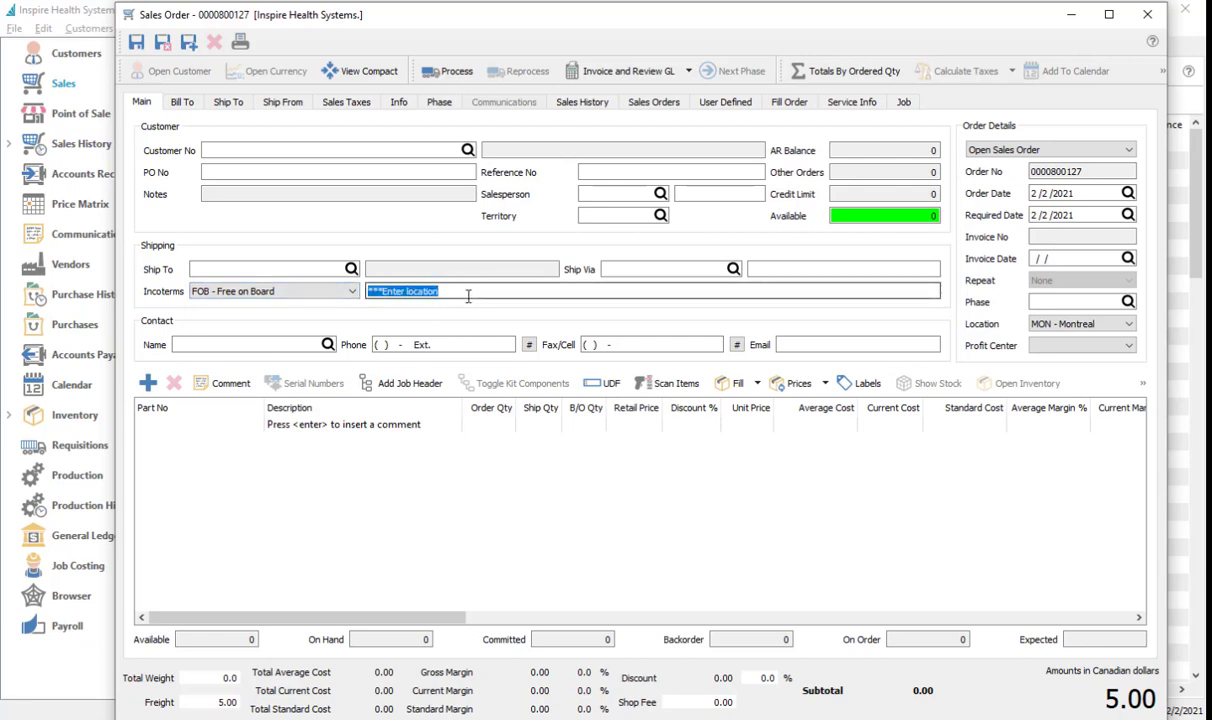
type("Our Dock")
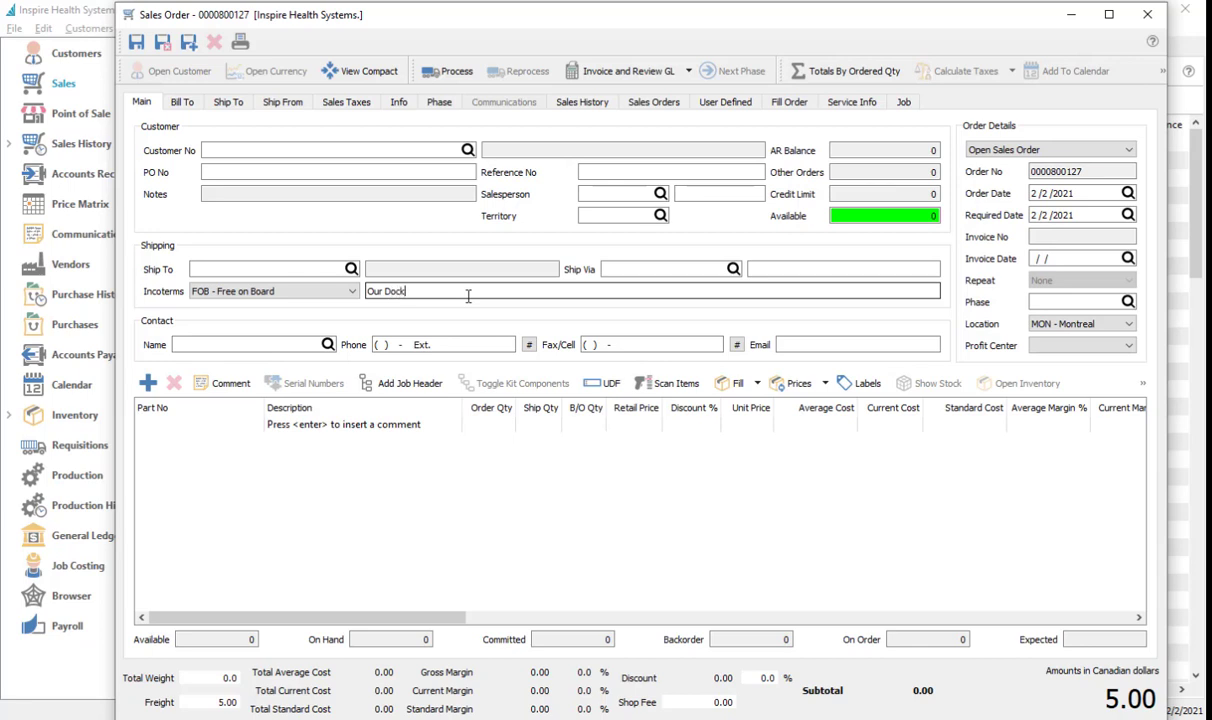
Step: Check the new order's Incoterms choice and close the order, discarding the changes
left_click(320, 292)
left_click(334, 297)
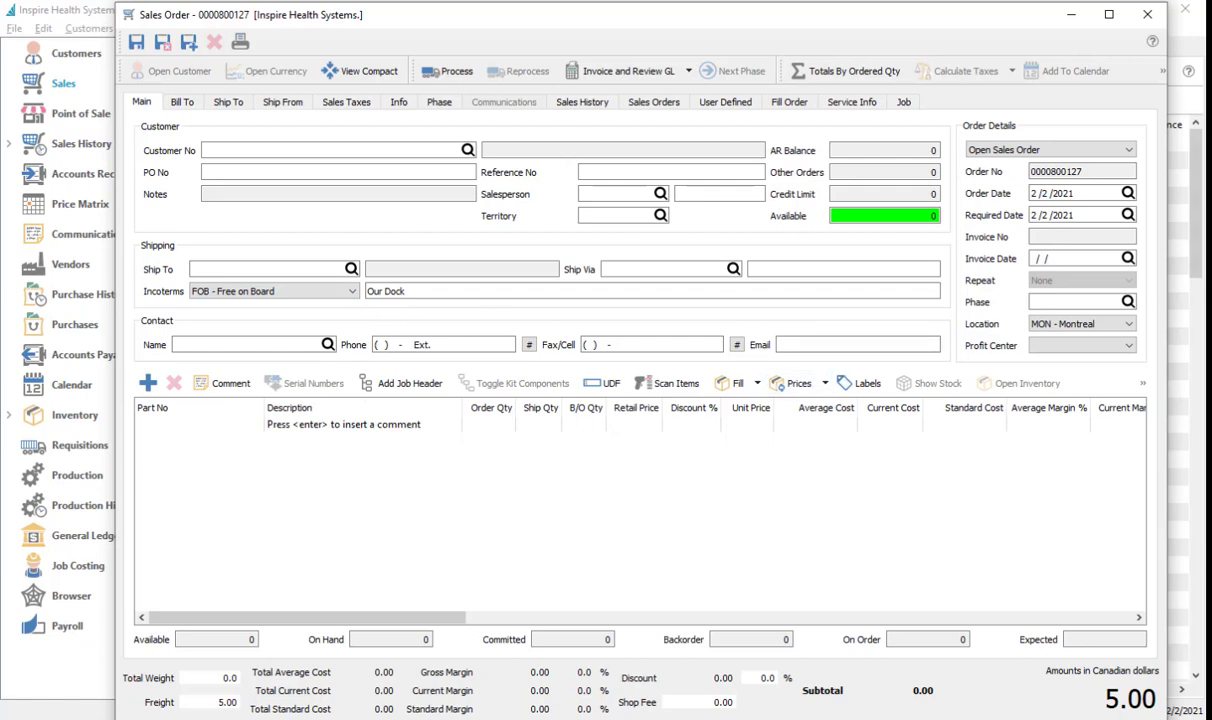
left_click(1148, 15)
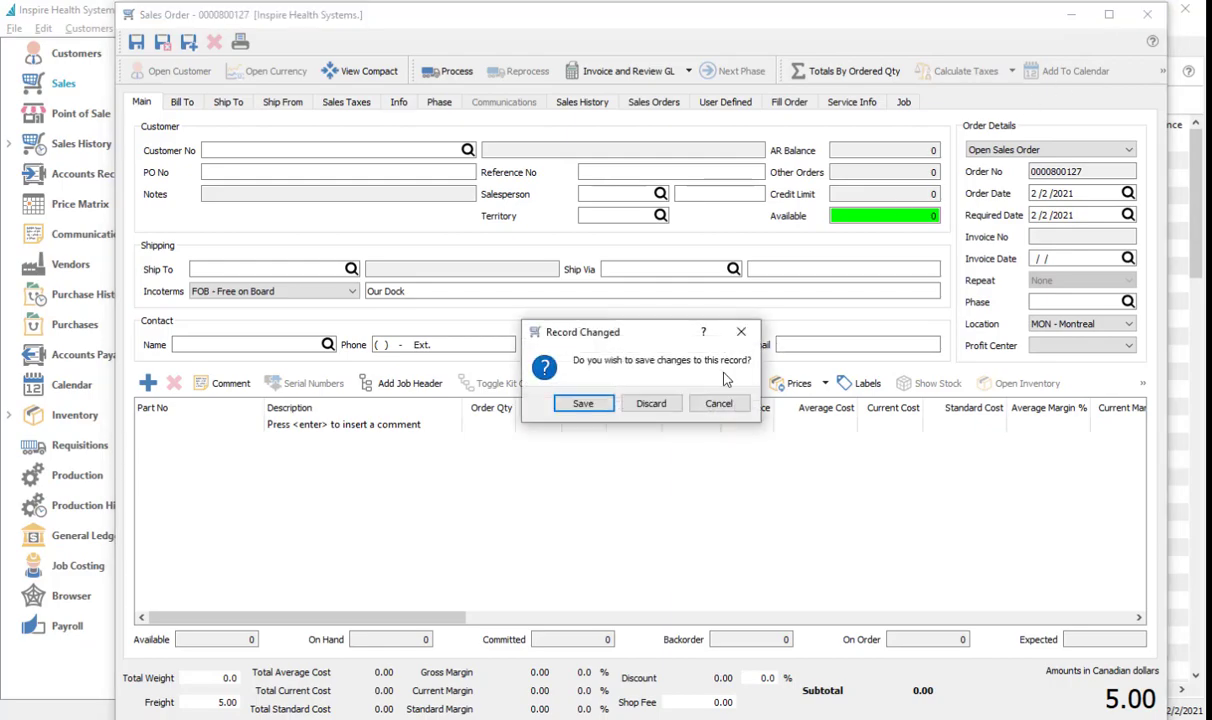
left_click(651, 403)
key("alt+Tab")
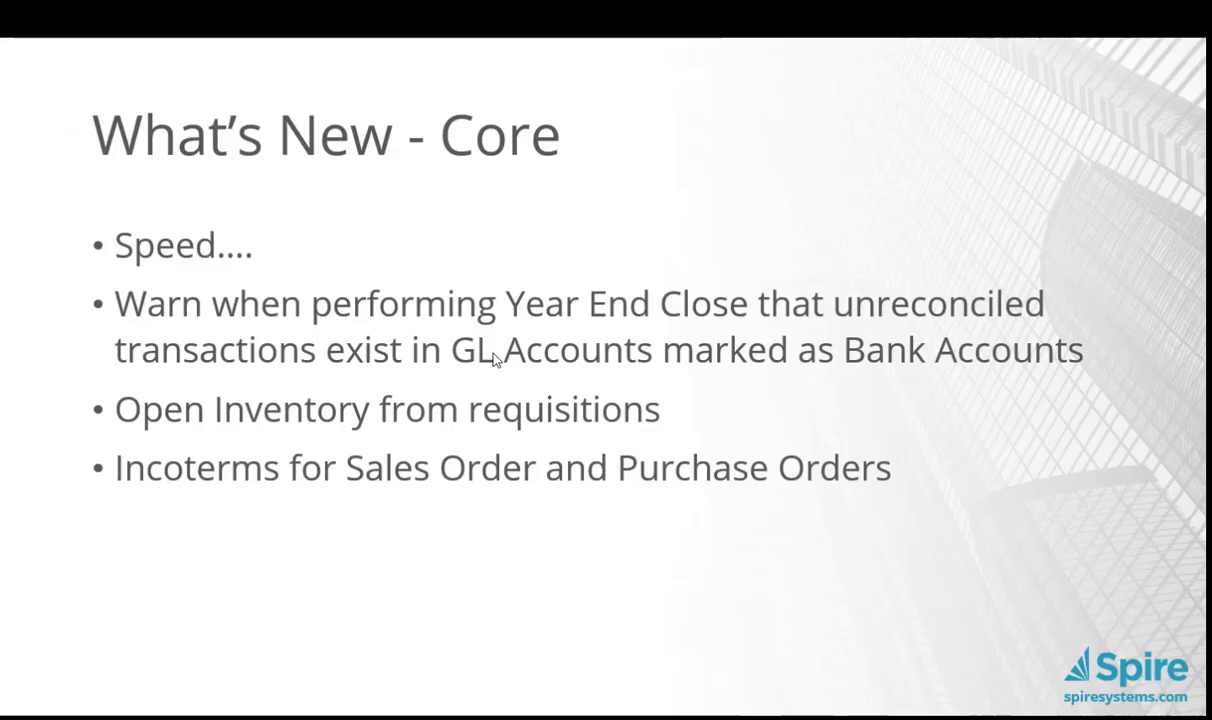
left_click(684, 537)
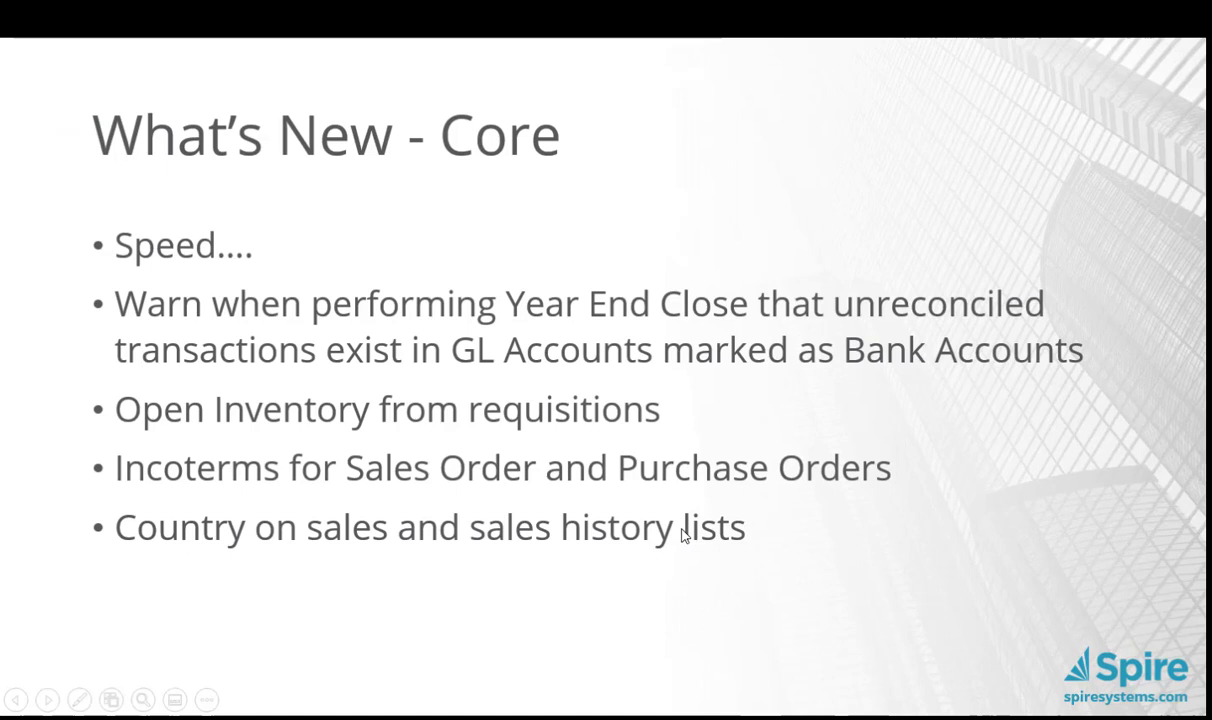
key("alt+Tab")
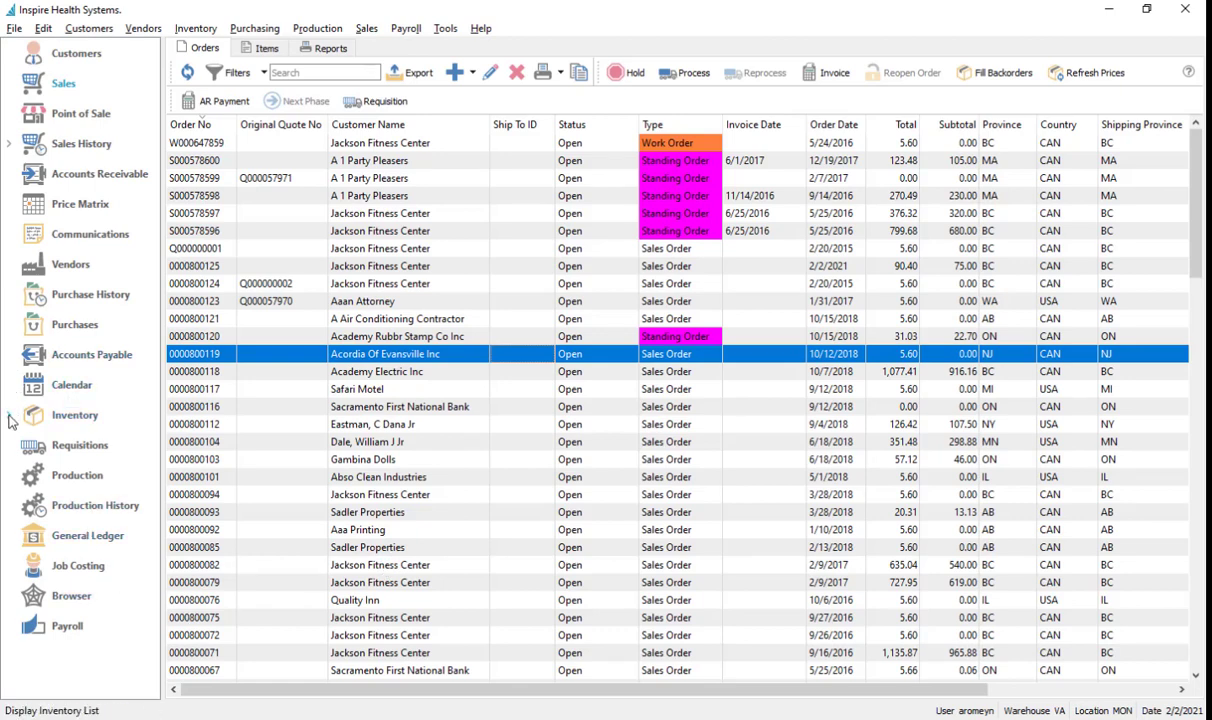
Step: Expand the sales history views and show the invoices with the Sales By Country filter
left_click(9, 143)
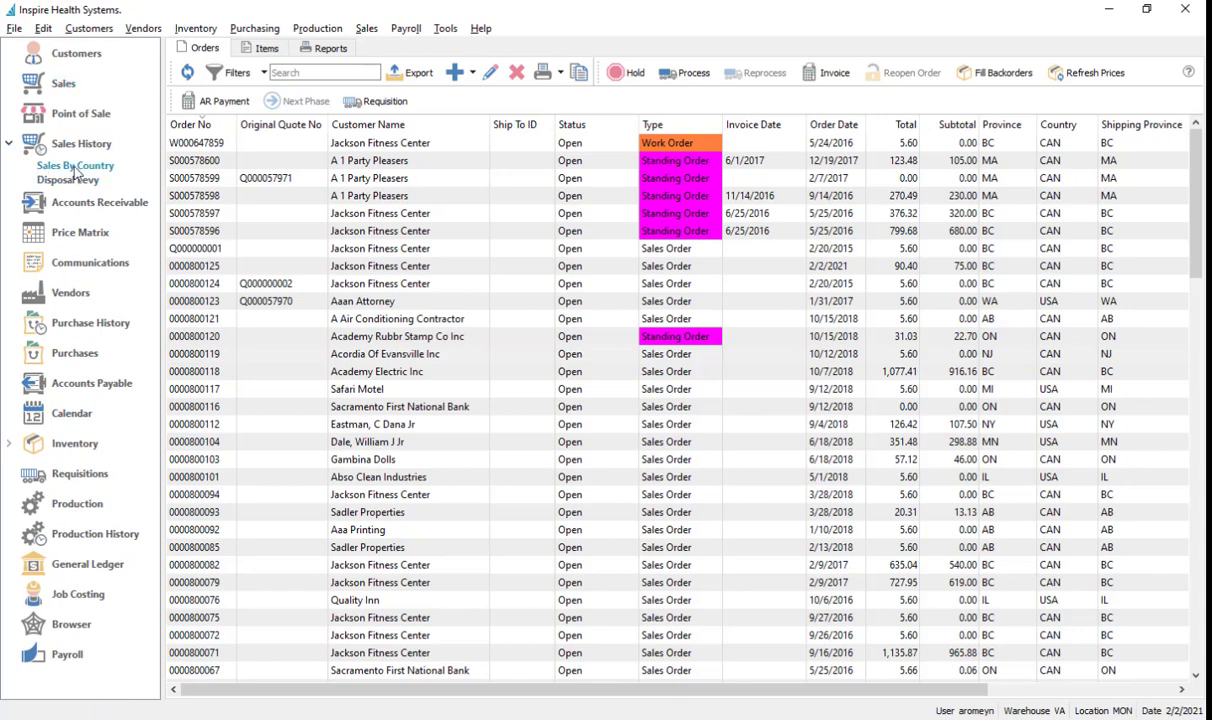
left_click(76, 167)
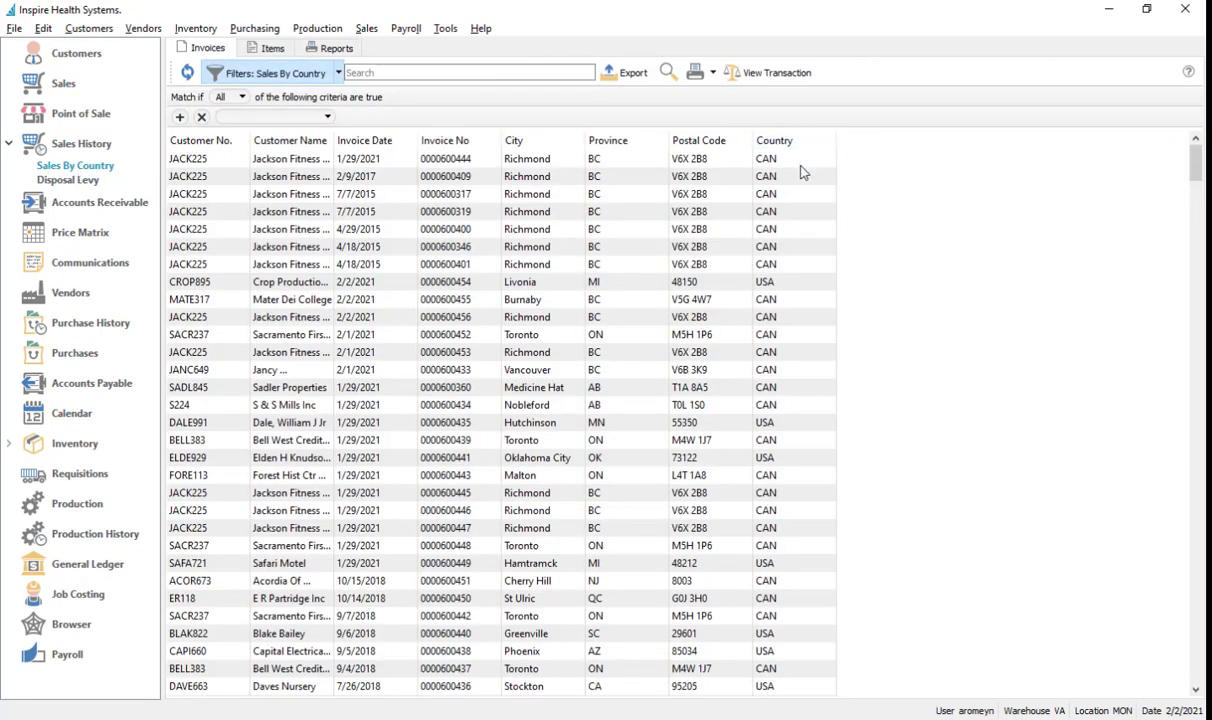
Step: Try Country as a filter criterion on the sales history invoices and turn the filter off
left_click(262, 117)
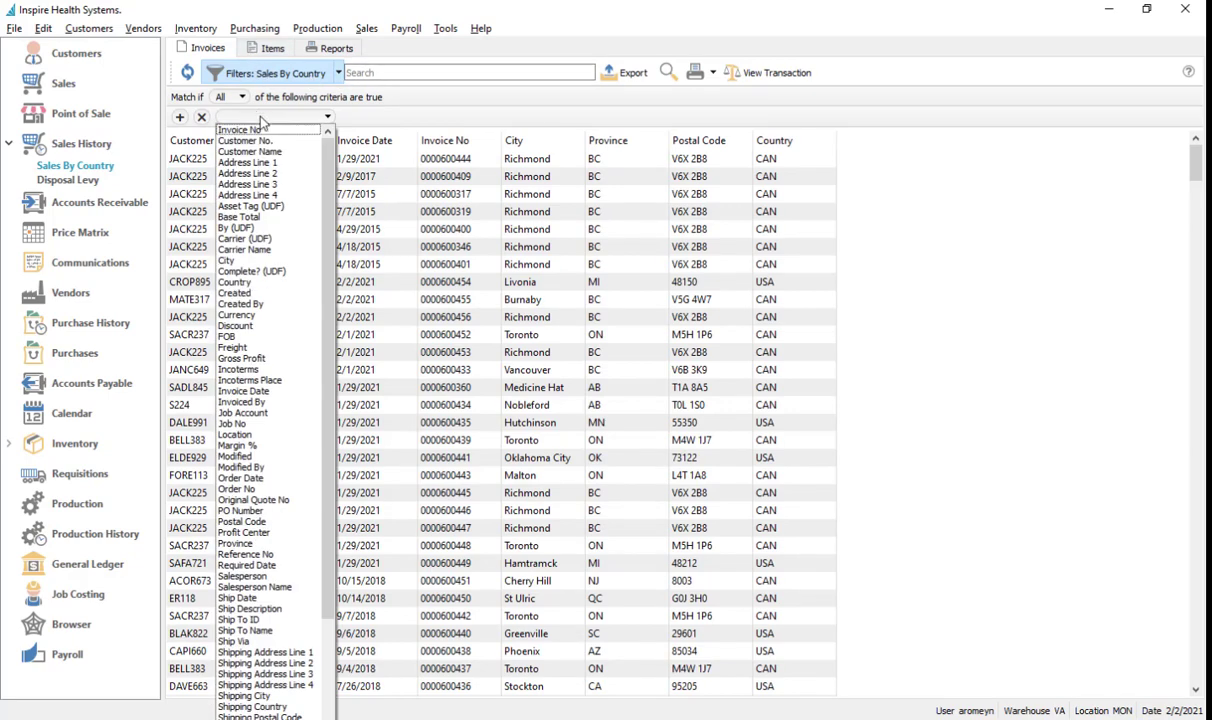
left_click(236, 282)
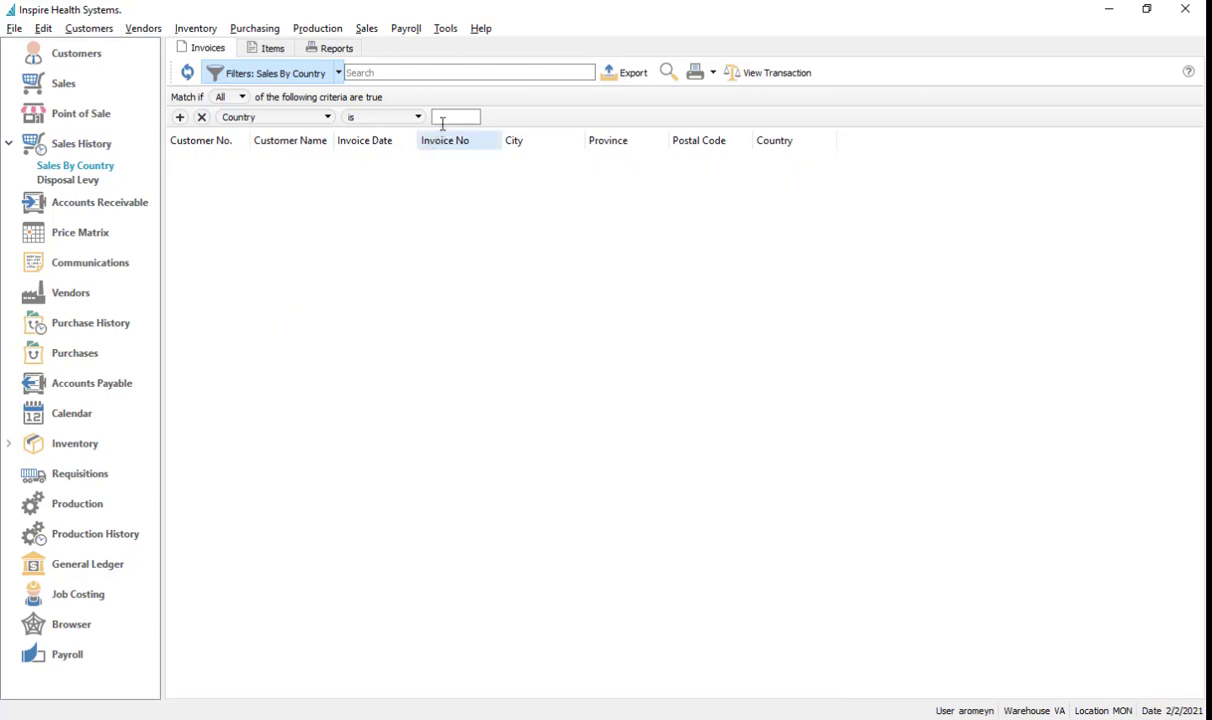
left_click(277, 80)
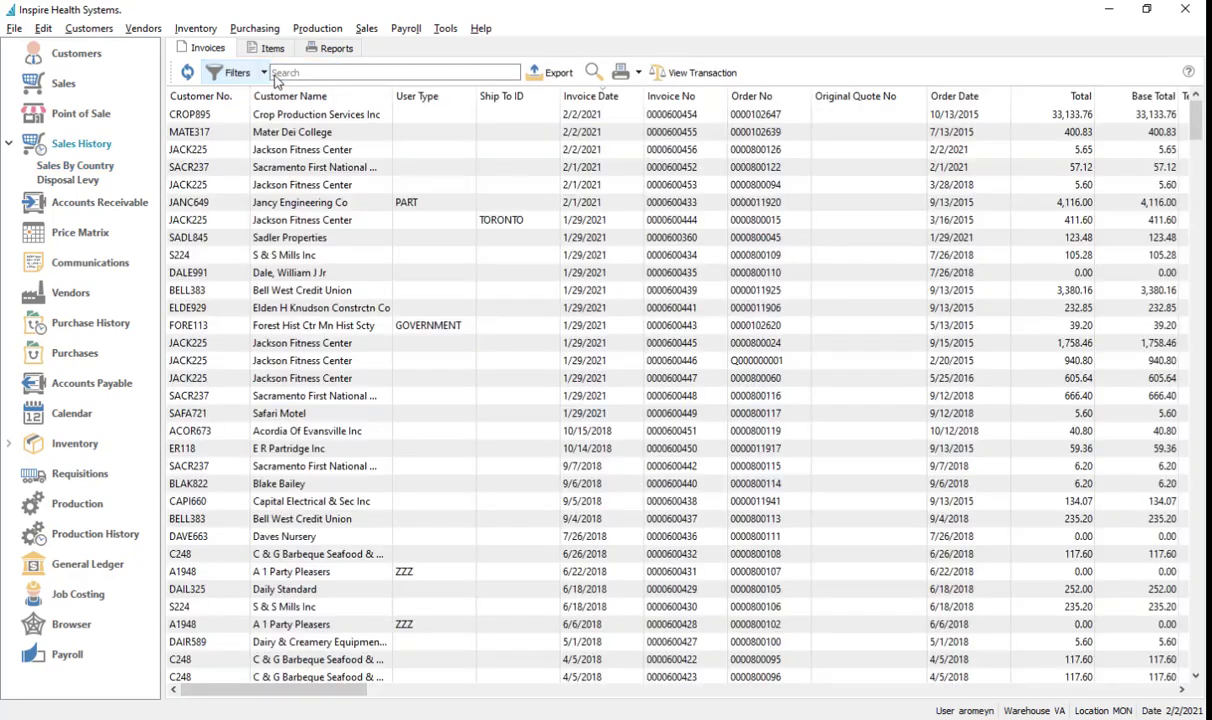
Step: Reapply the Sales By Country filter to the sales history and sort the invoices by country in descending order
left_click(70, 170)
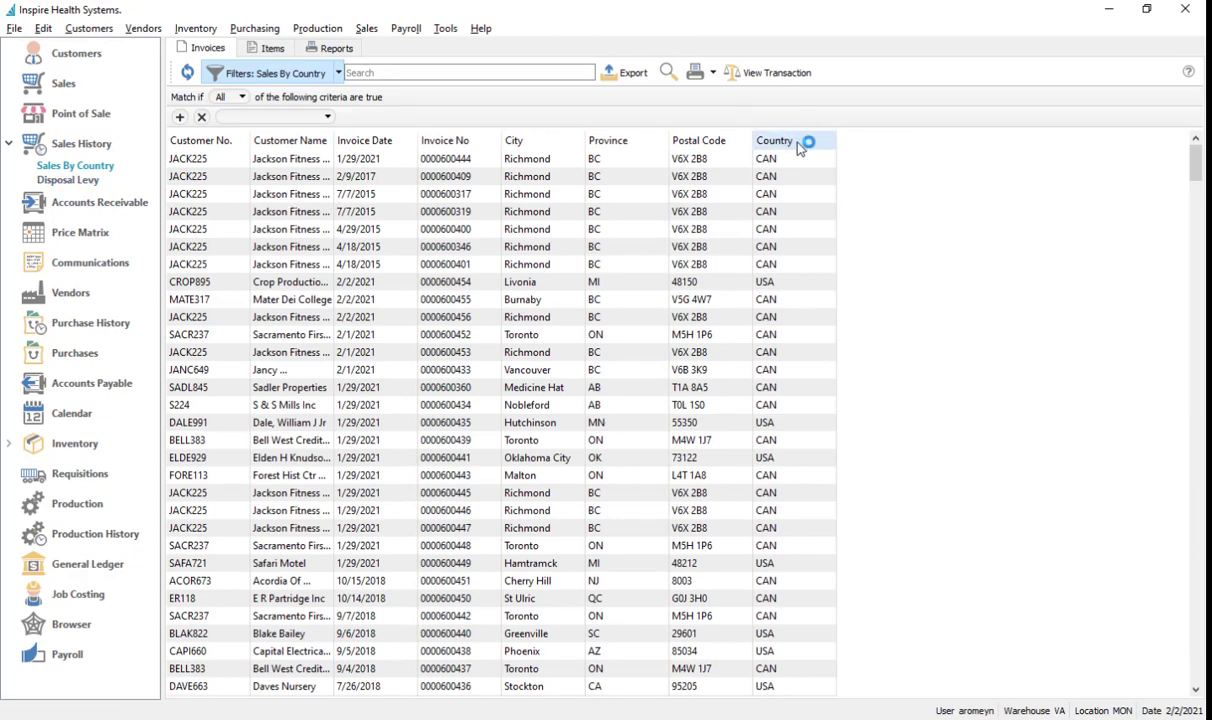
left_click(804, 142)
left_click(805, 145)
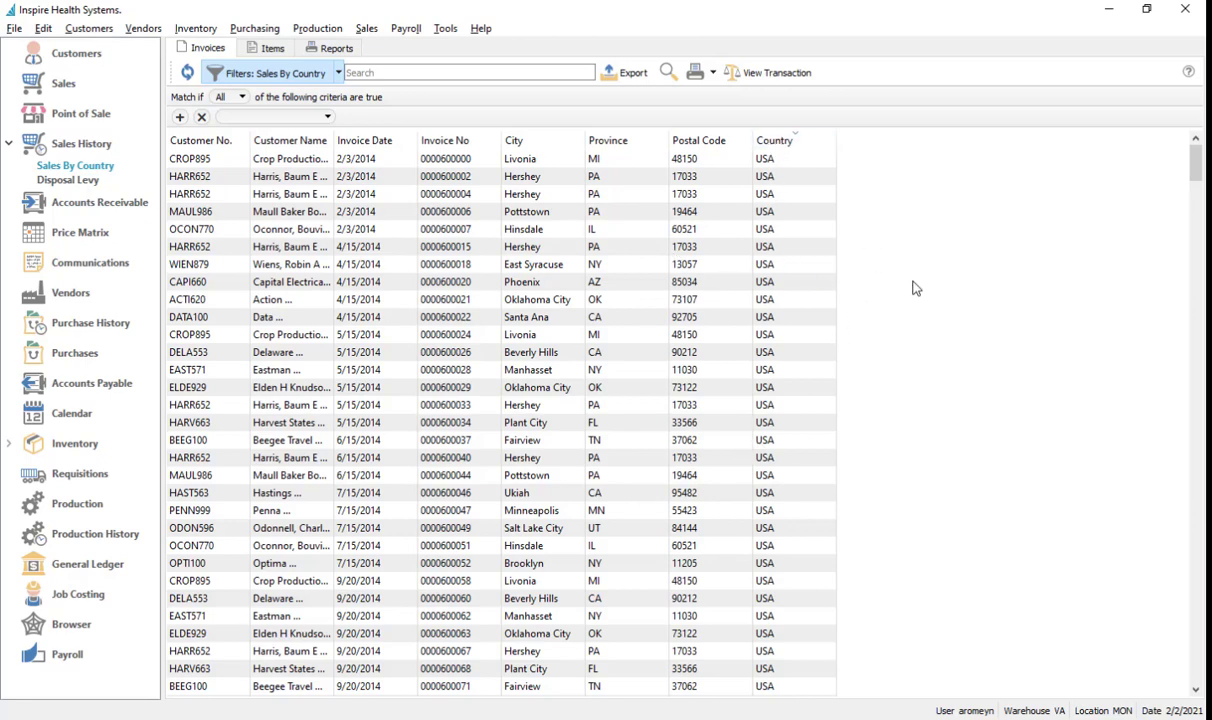
key("alt+Tab")
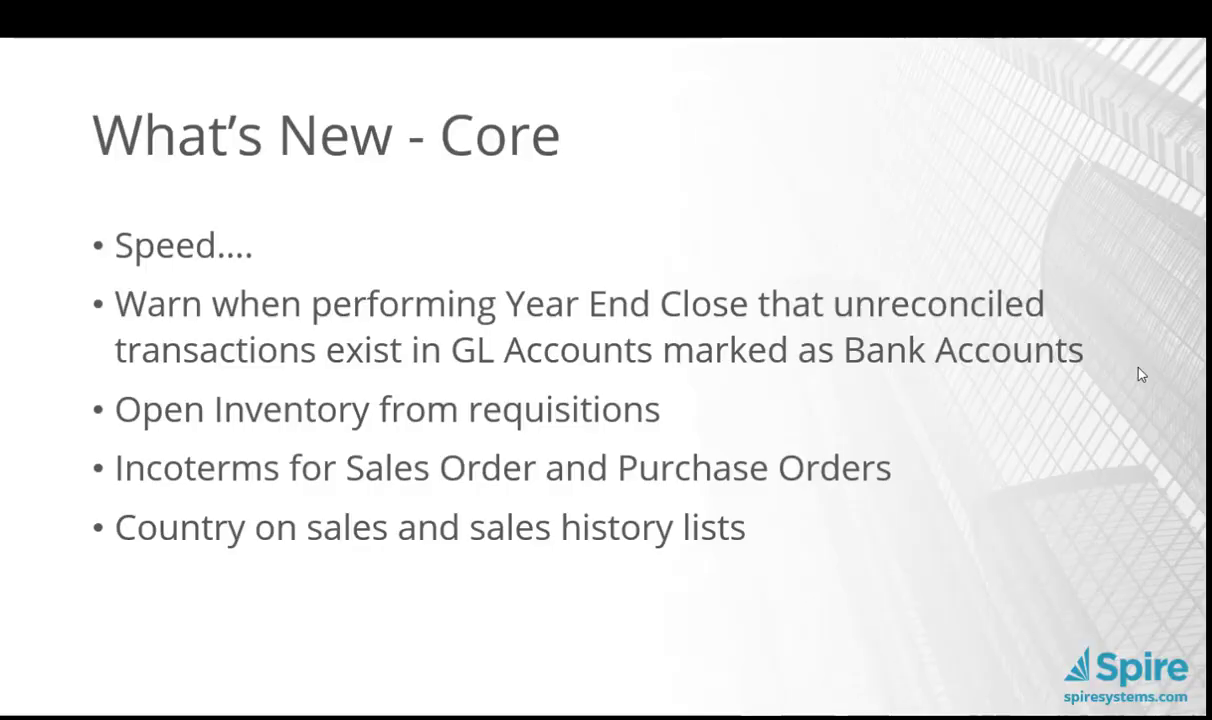
left_click(658, 561)
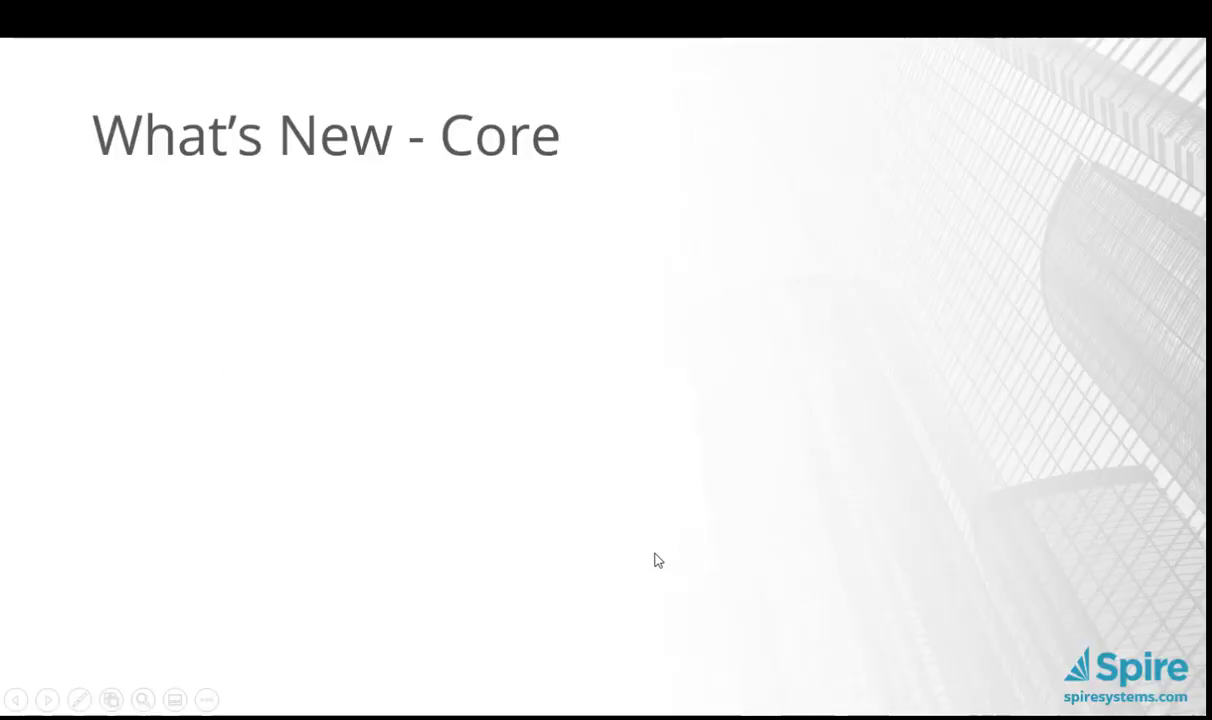
left_click(658, 561)
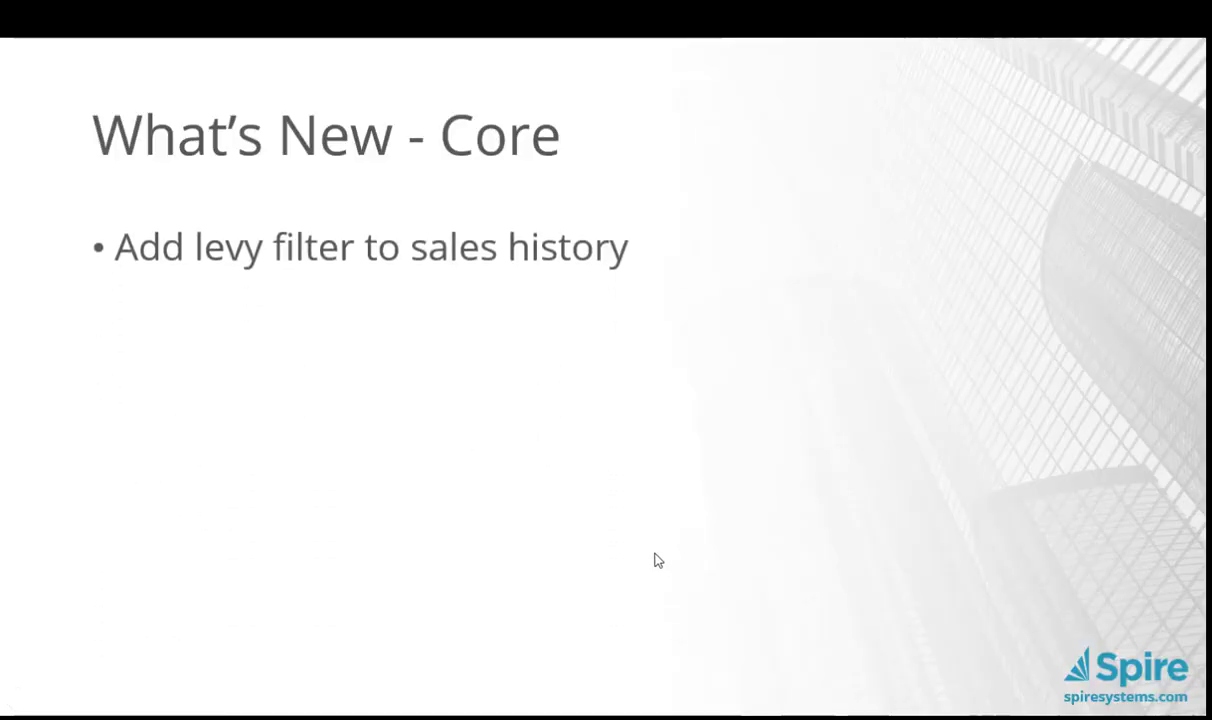
key("alt+Tab")
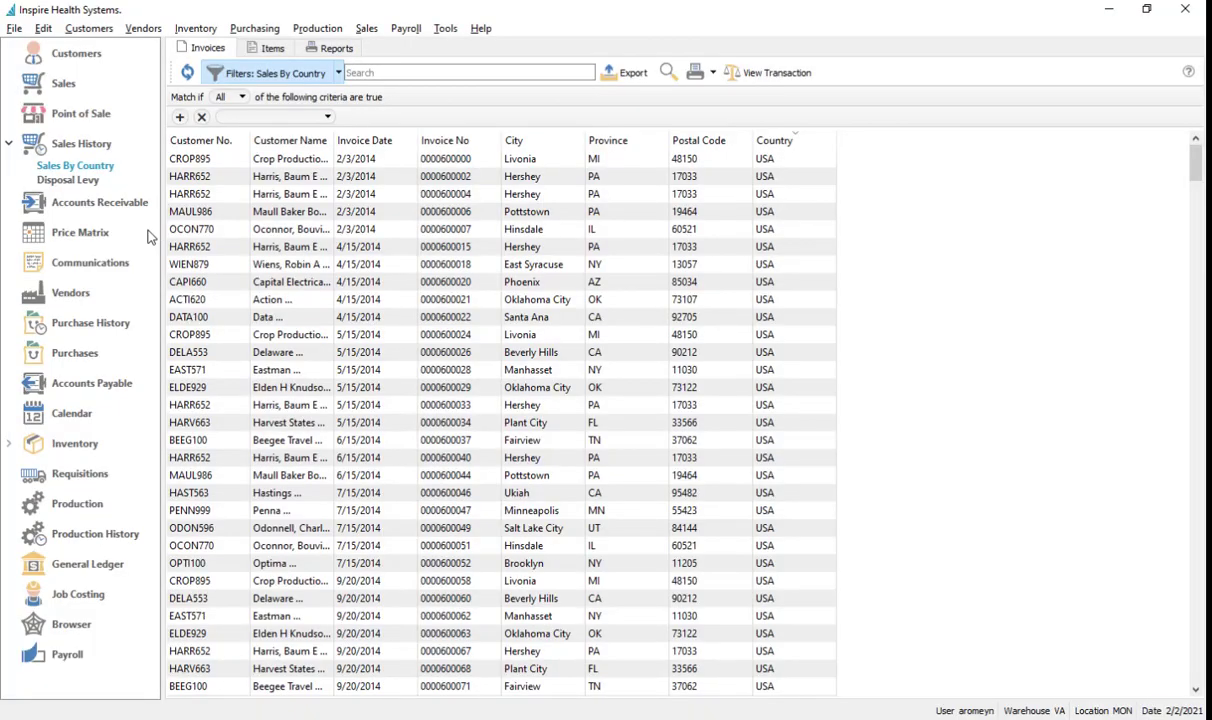
Step: Show the sales history items with the Disposal Levy filter
left_click(78, 183)
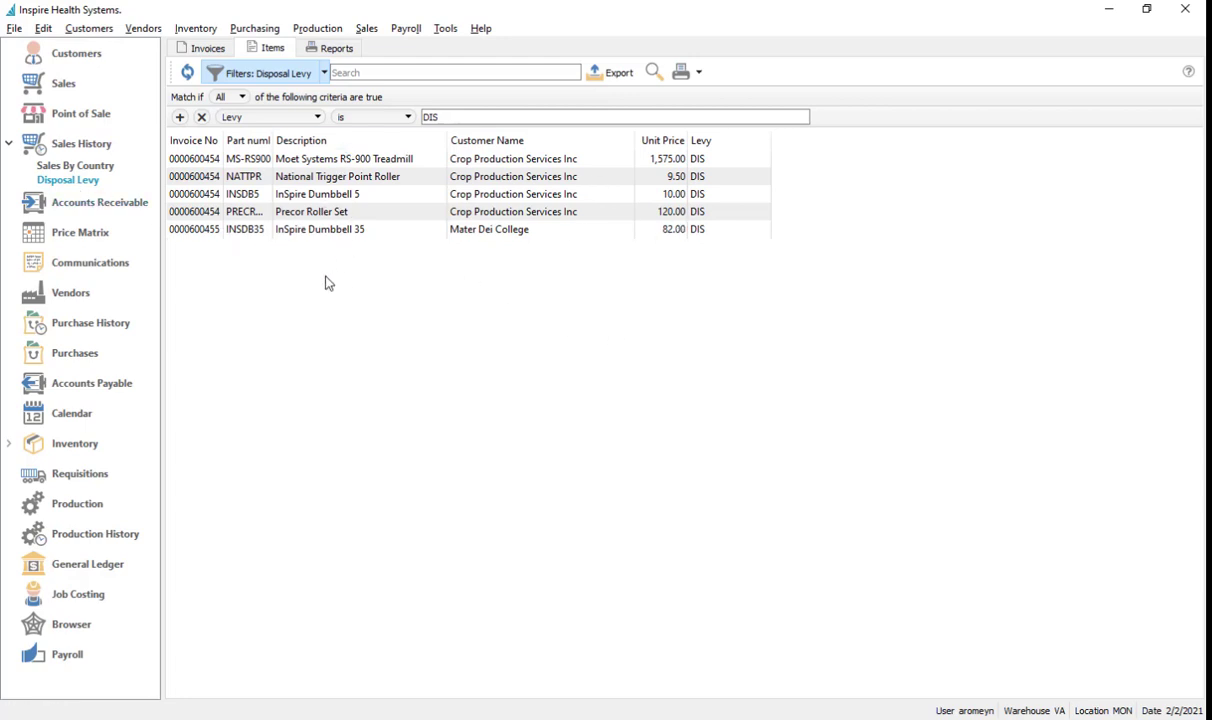
key("alt+Tab")
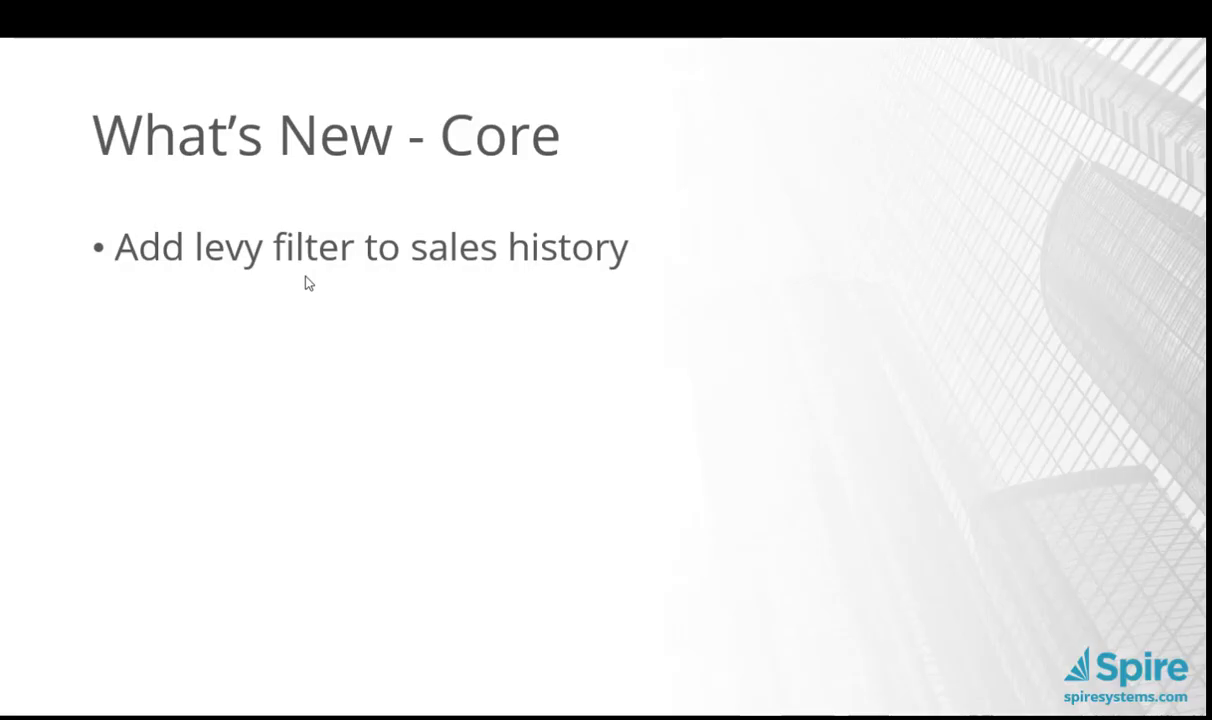
left_click(305, 277)
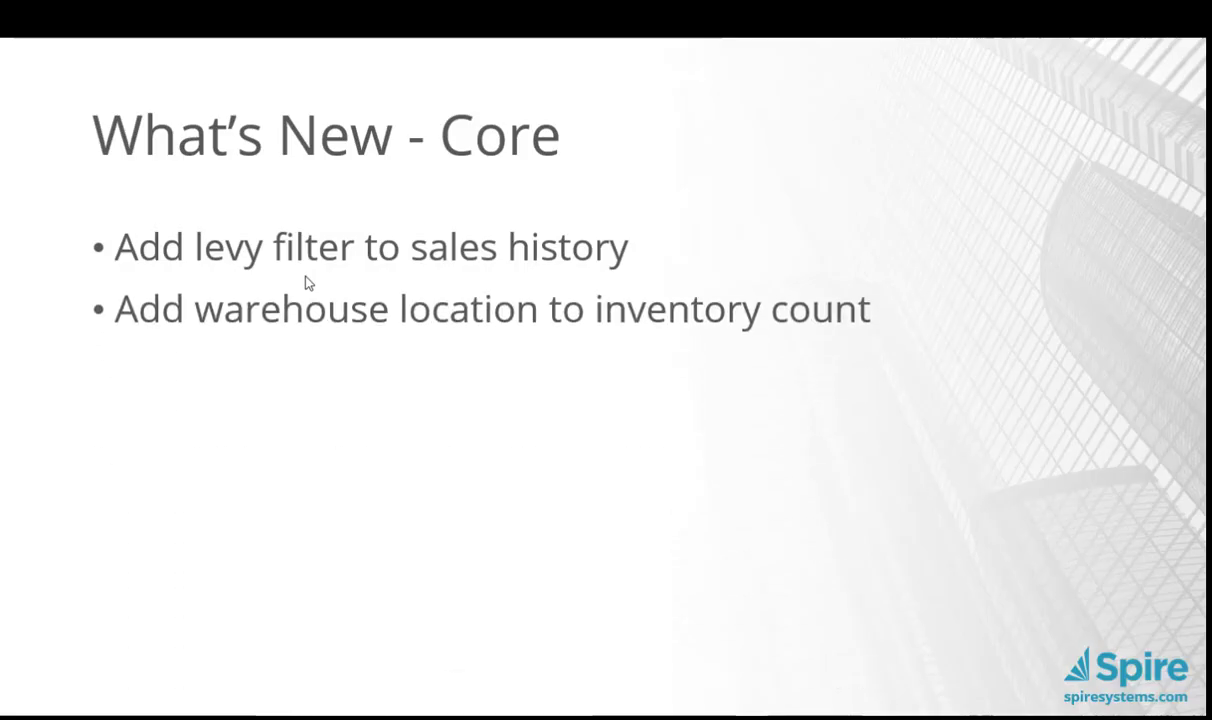
key("alt+Tab")
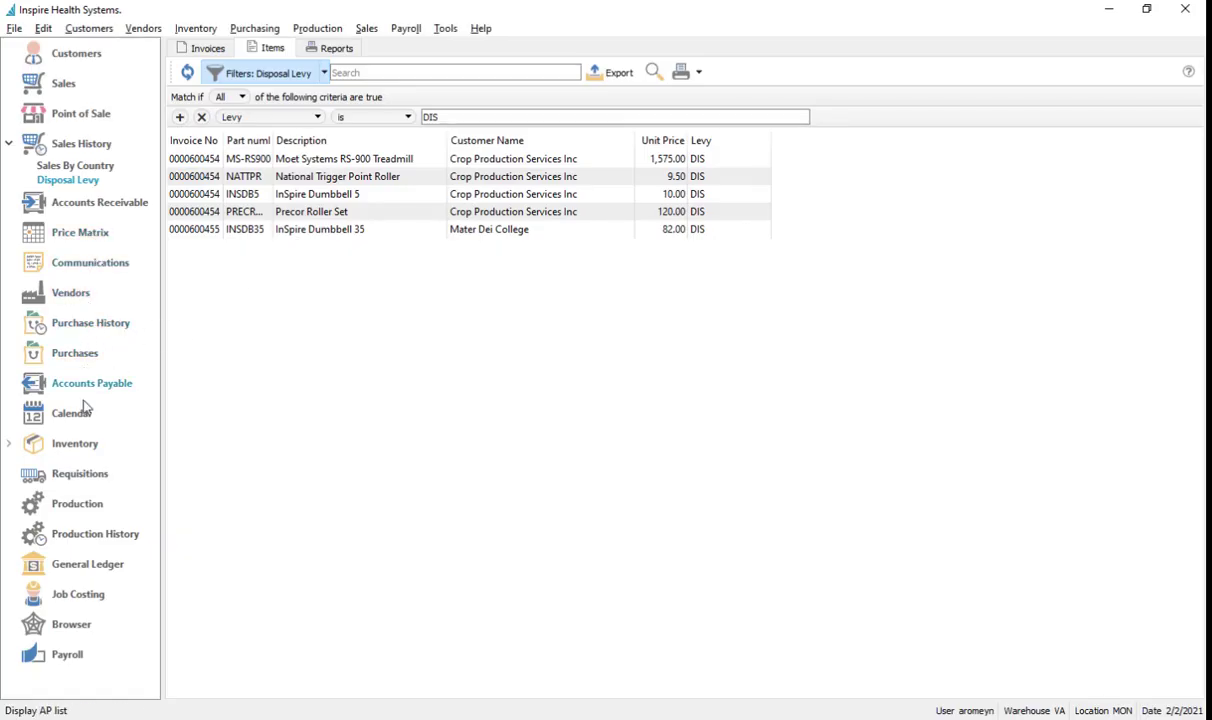
Step: Display the inventory list and sort it by vendor number in descending order
left_click(40, 440)
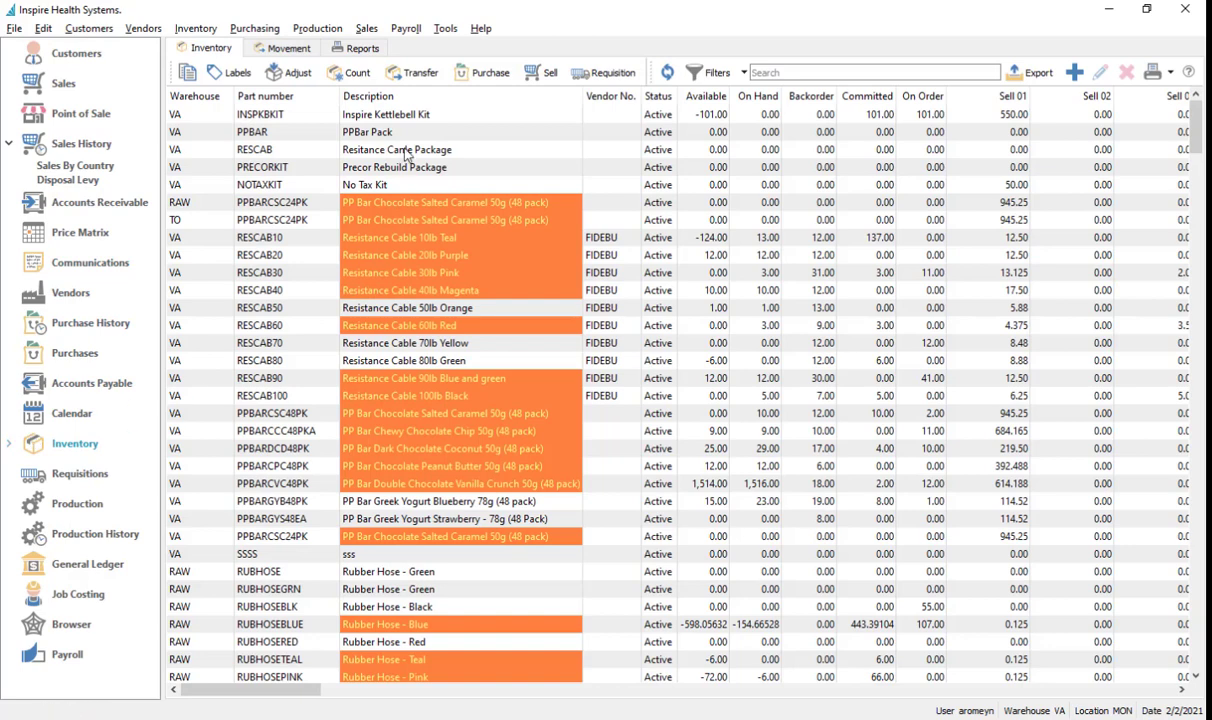
left_click(615, 97)
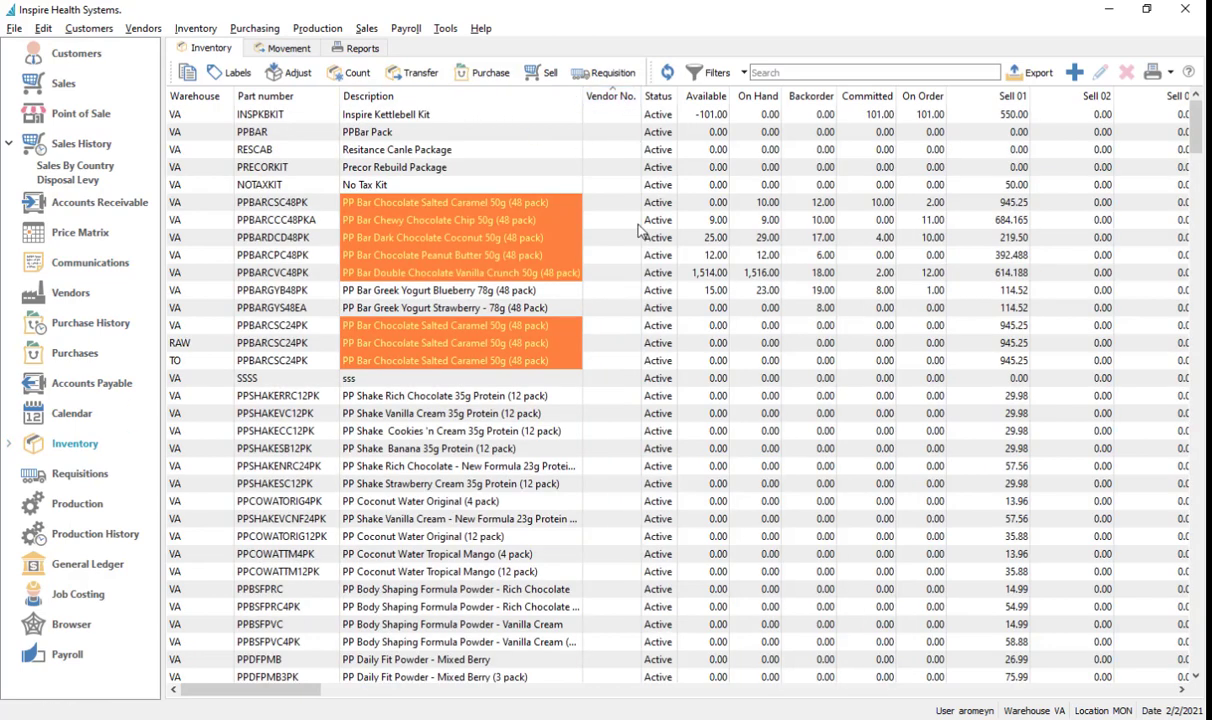
left_click(612, 97)
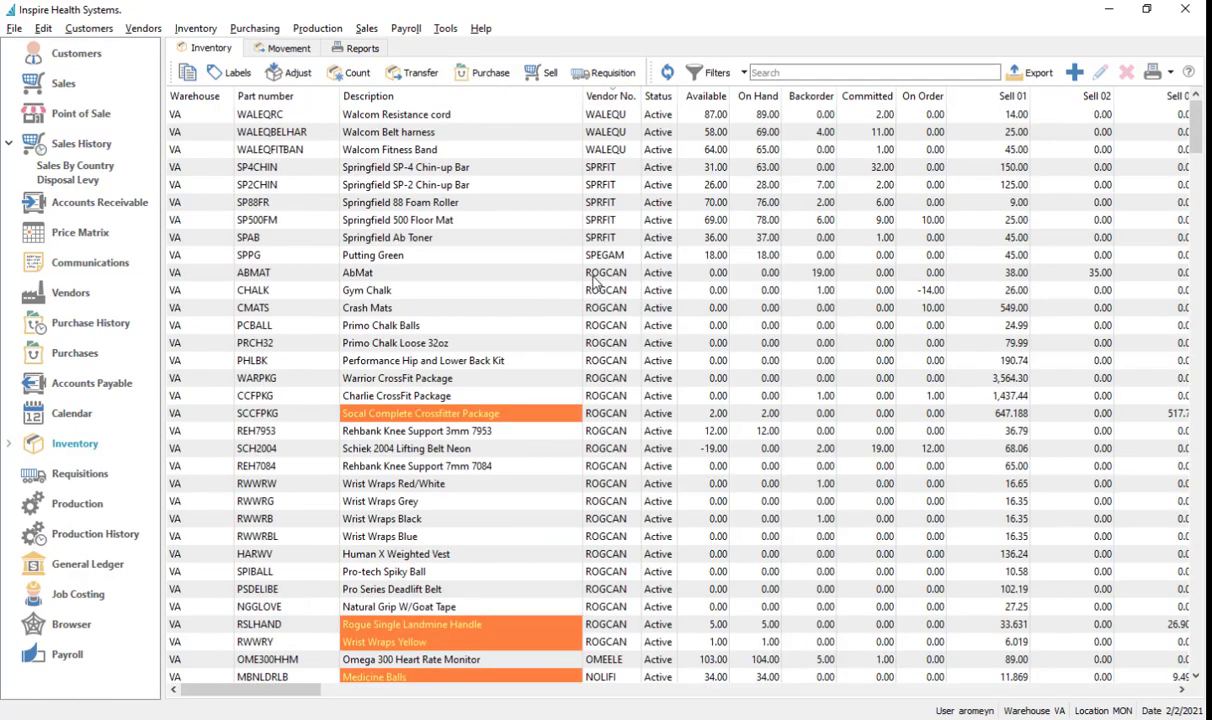
Step: Create an inventory count for the ROGCAN items from AbMat through Wrist Wraps Yellow
left_click_drag(596, 279, 607, 640)
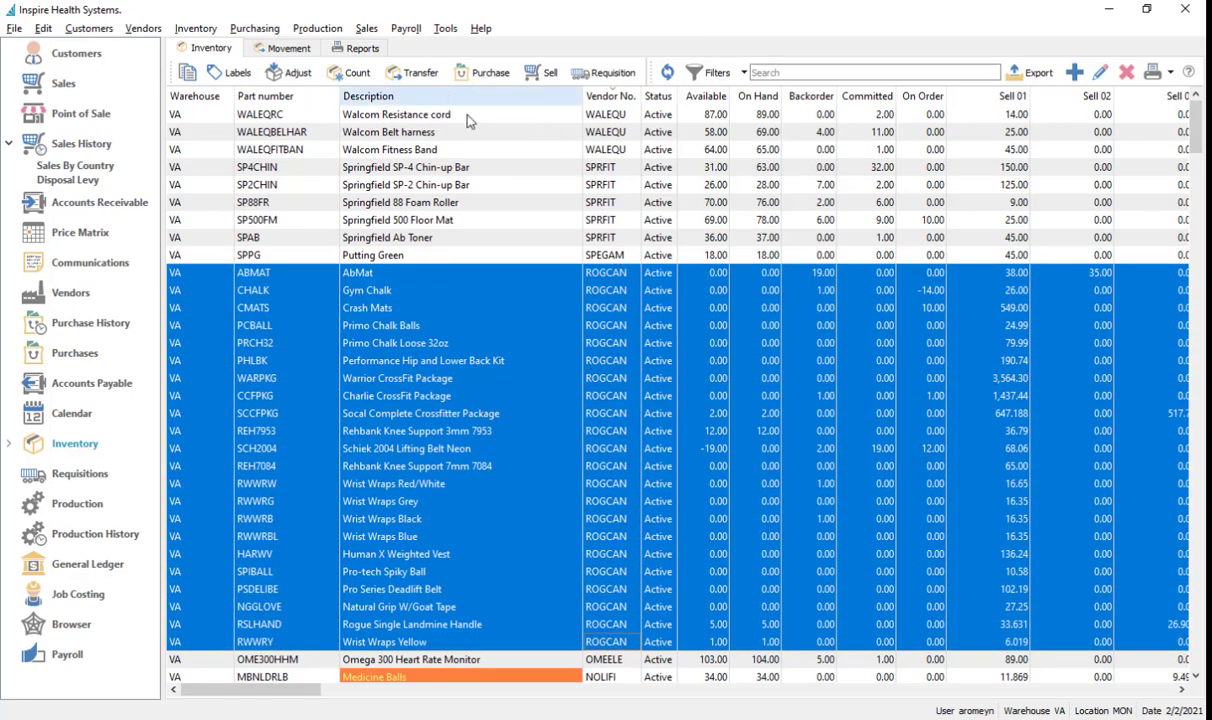
left_click(348, 74)
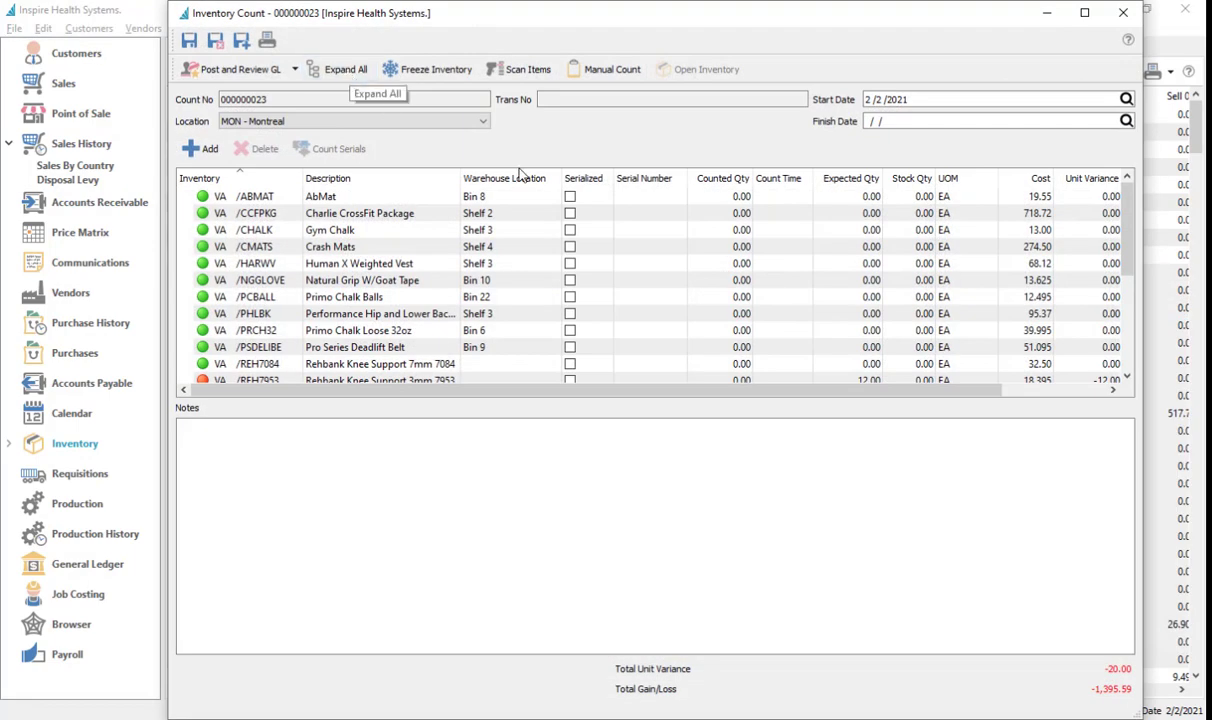
Step: Examine the warehouse locations of the counted items and sort the count by warehouse location
left_click(490, 197)
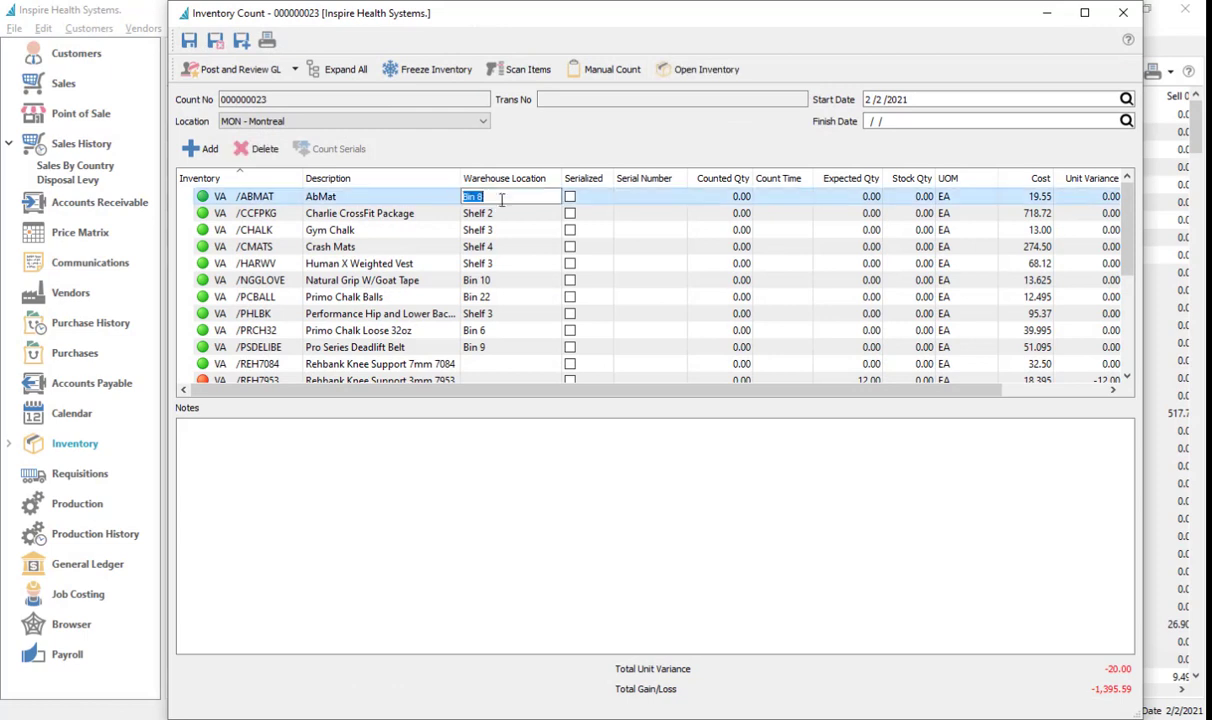
key("Down")
key("Down")
key("Down")
key("Down")
key("Down")
key("Down")
key("Down")
key("Down")
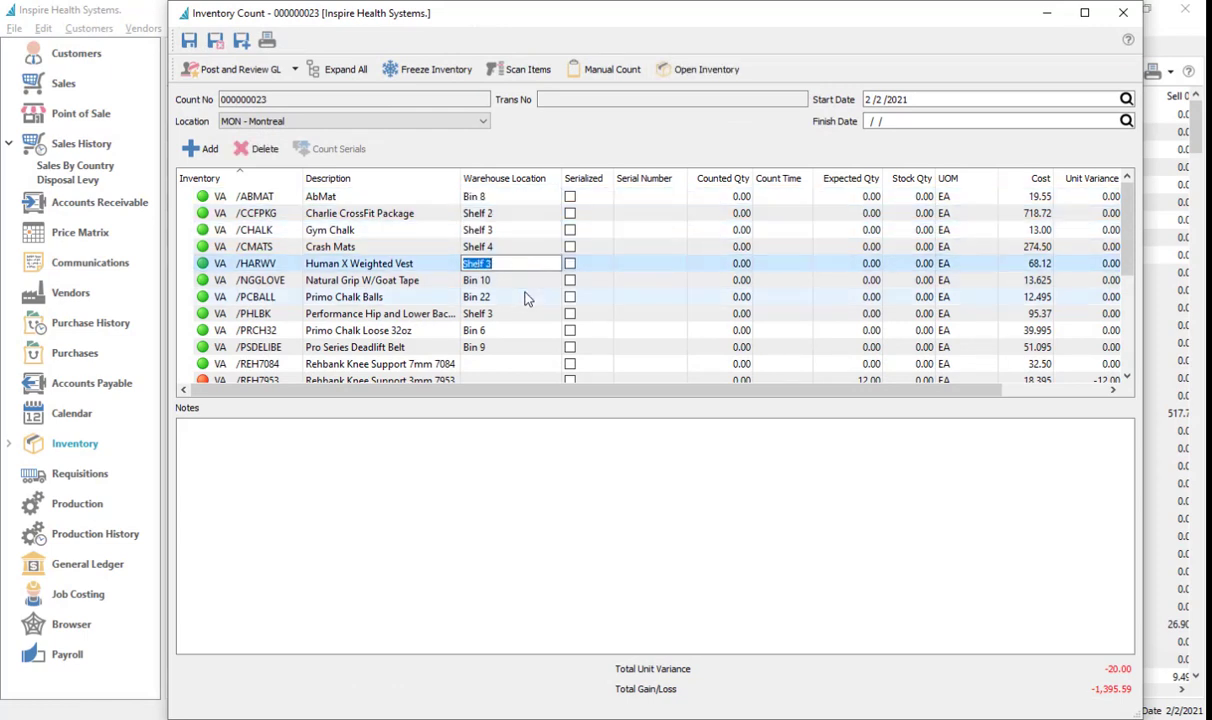
left_click(510, 180)
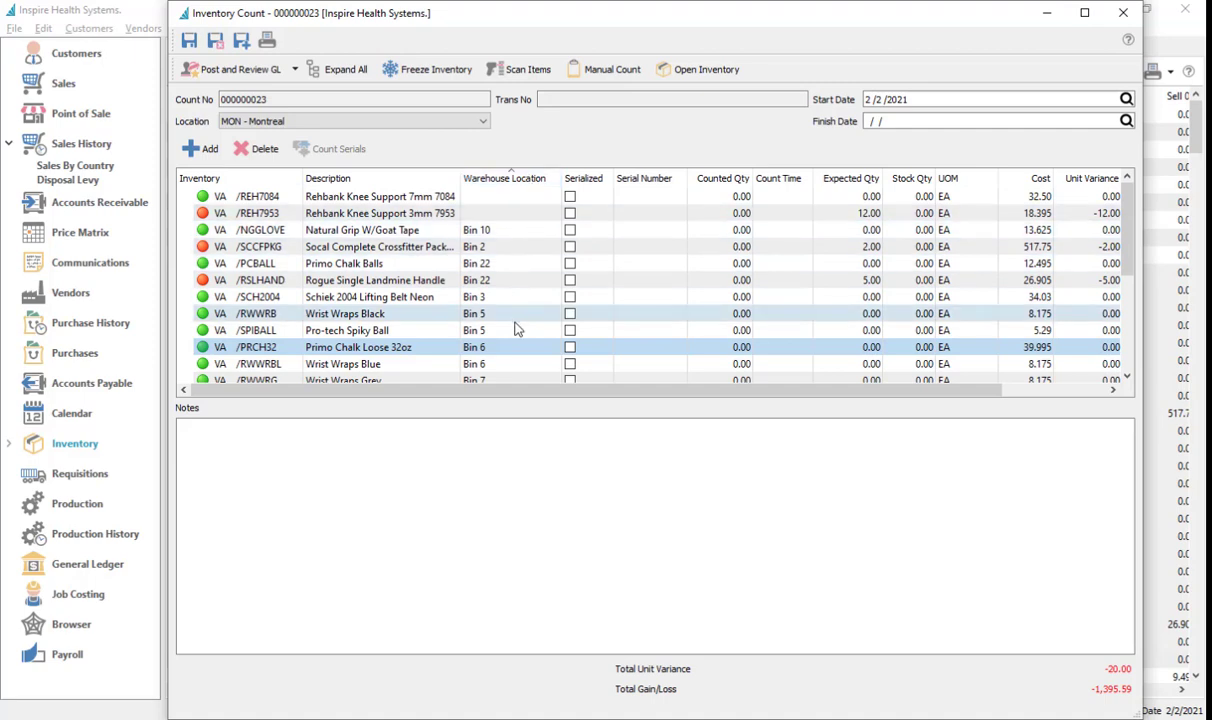
scroll(516, 329, "down", 2)
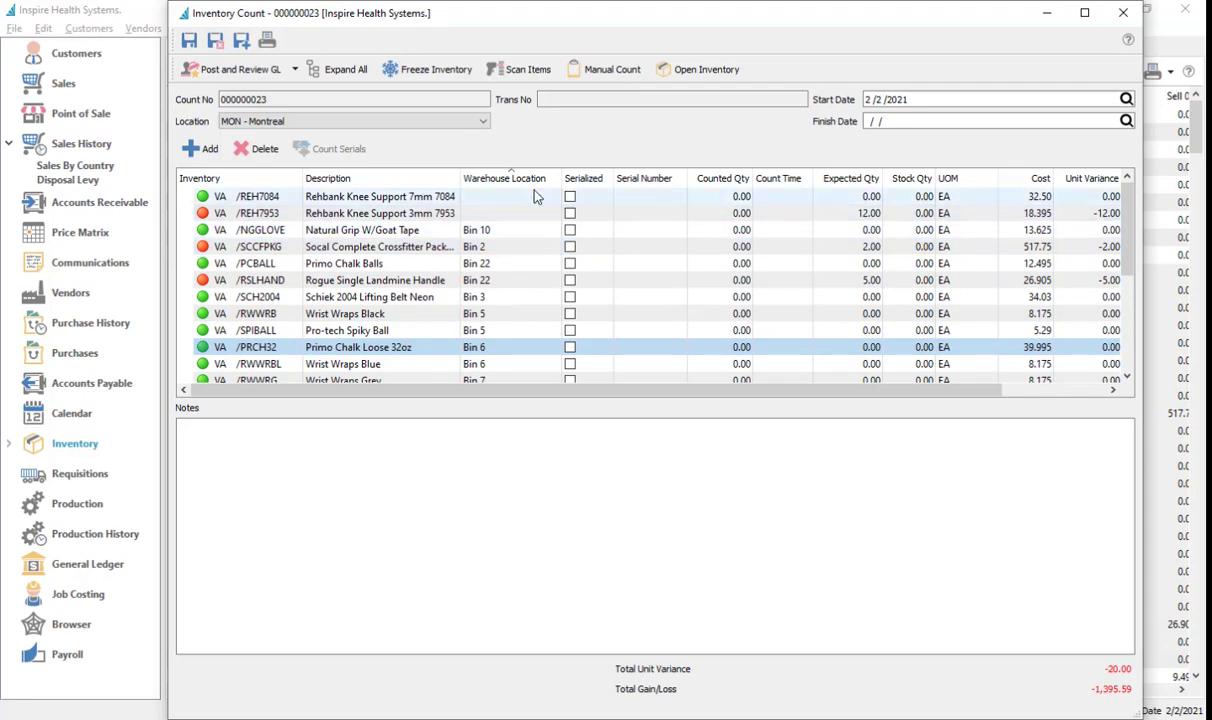
Step: Open the manual count, sort its entries by warehouse location in descending order, accept it and close the inventory count
left_click(603, 75)
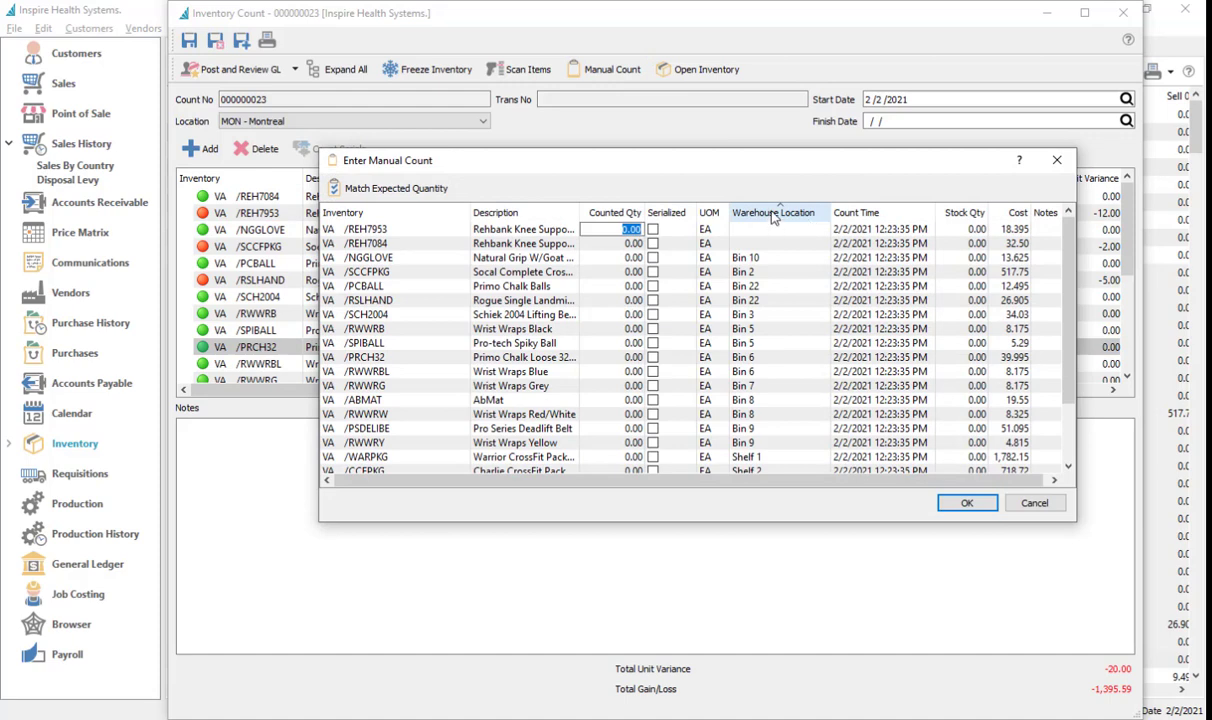
left_click(772, 213)
left_click(625, 232)
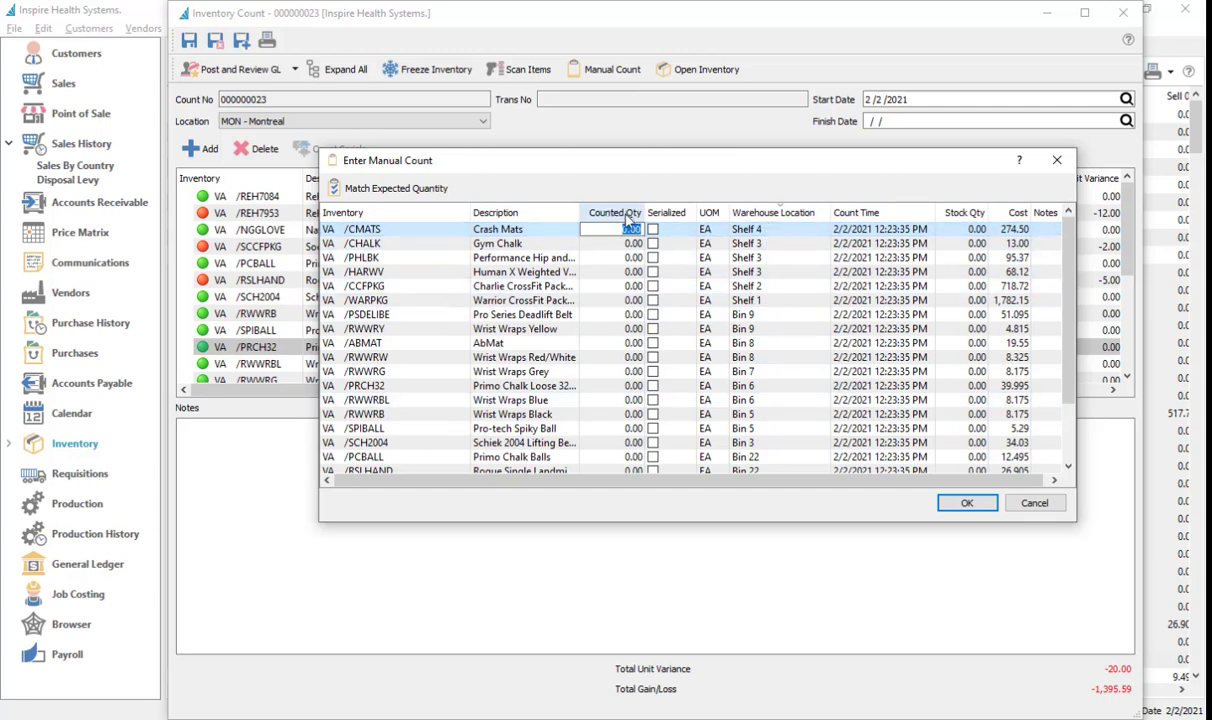
left_click(968, 504)
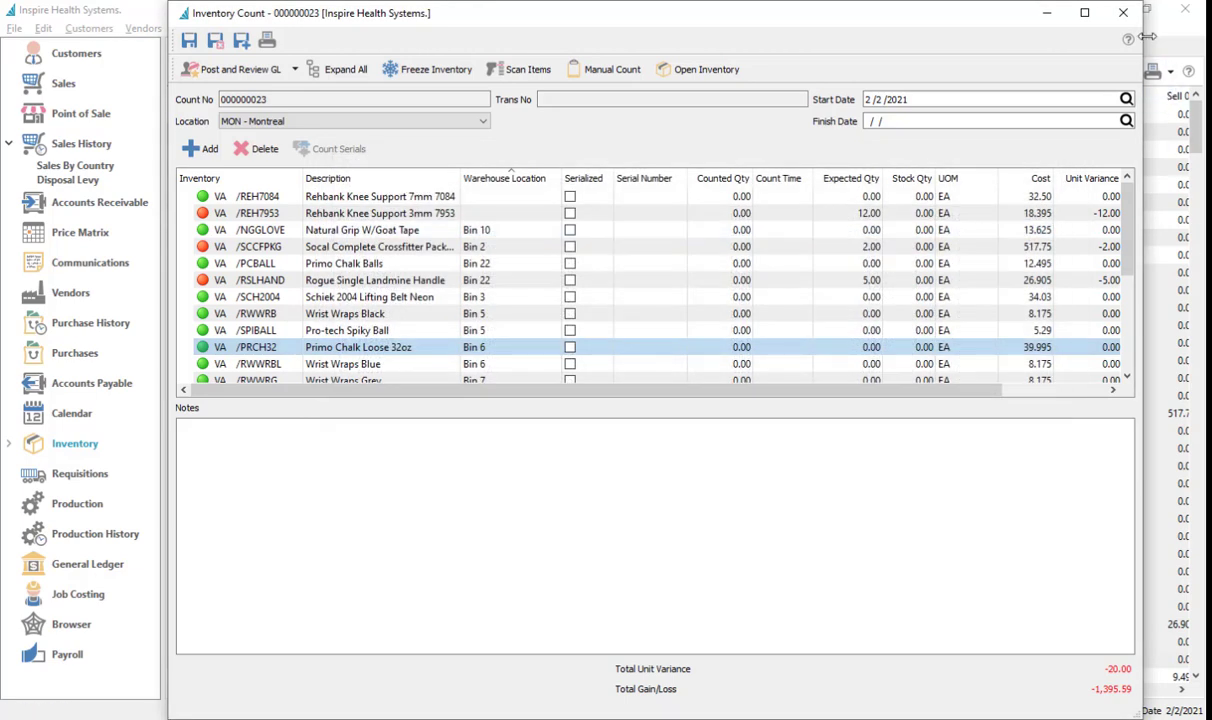
left_click(1123, 13)
left_click(631, 374)
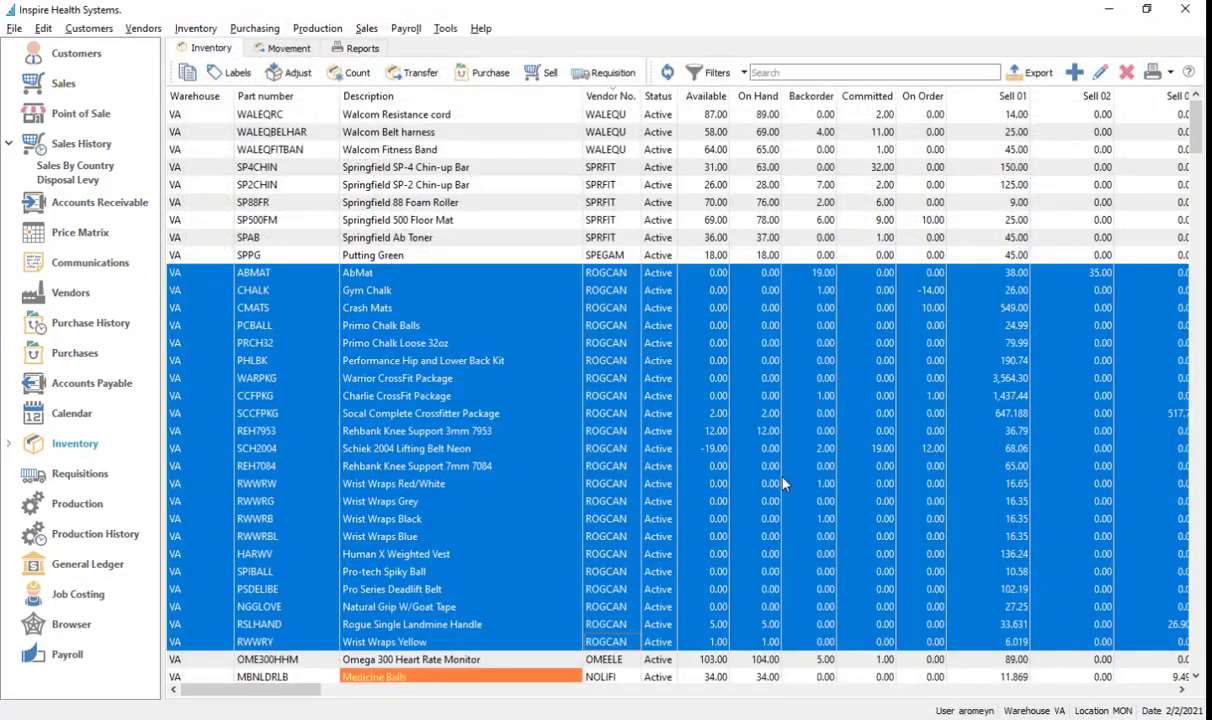
key("alt+Tab")
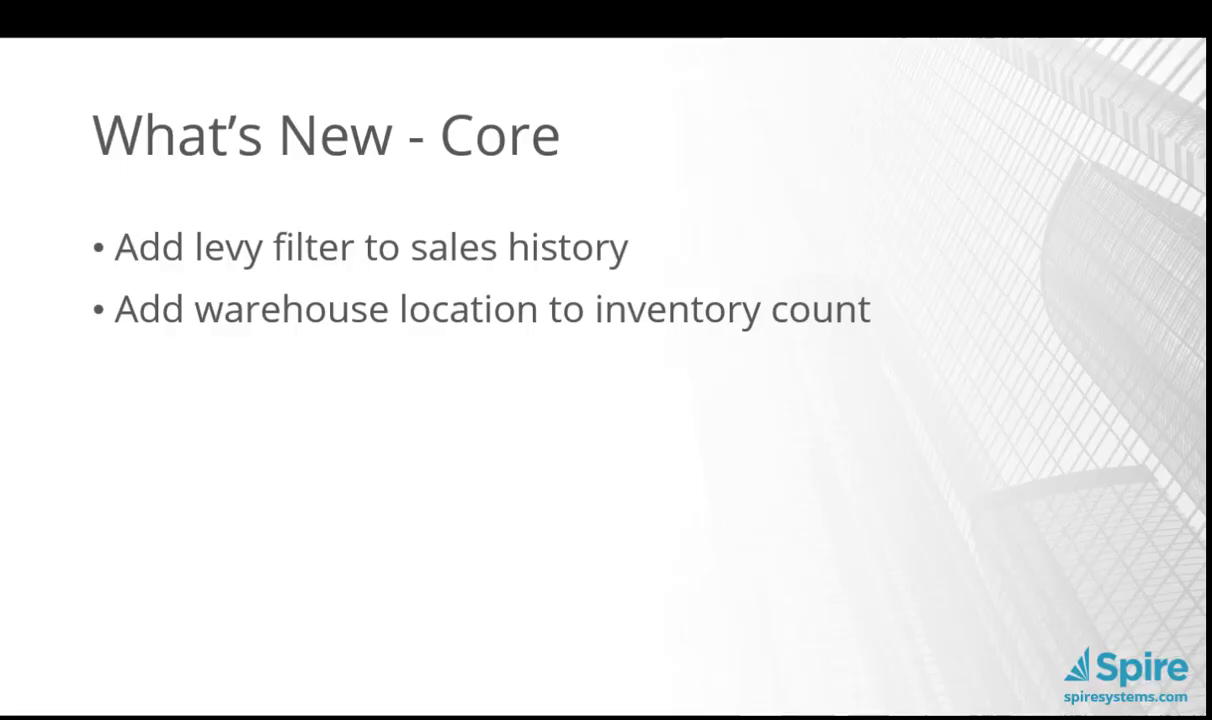
left_click(527, 371)
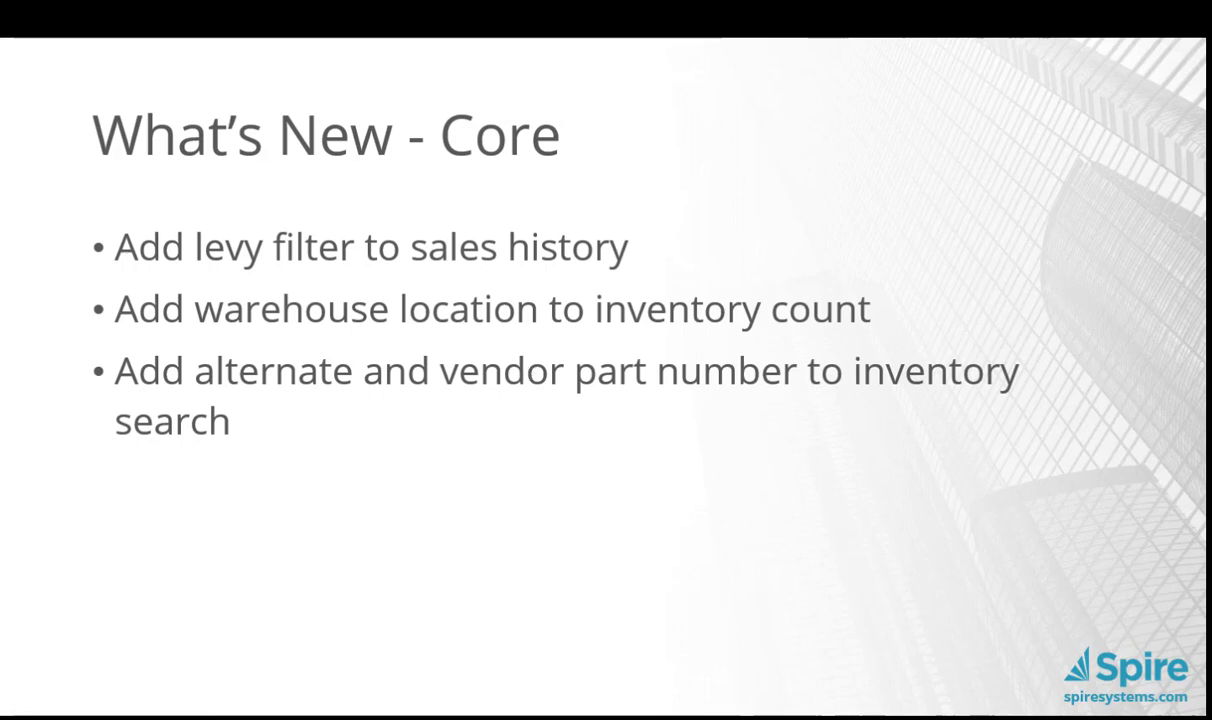
key("alt+Tab")
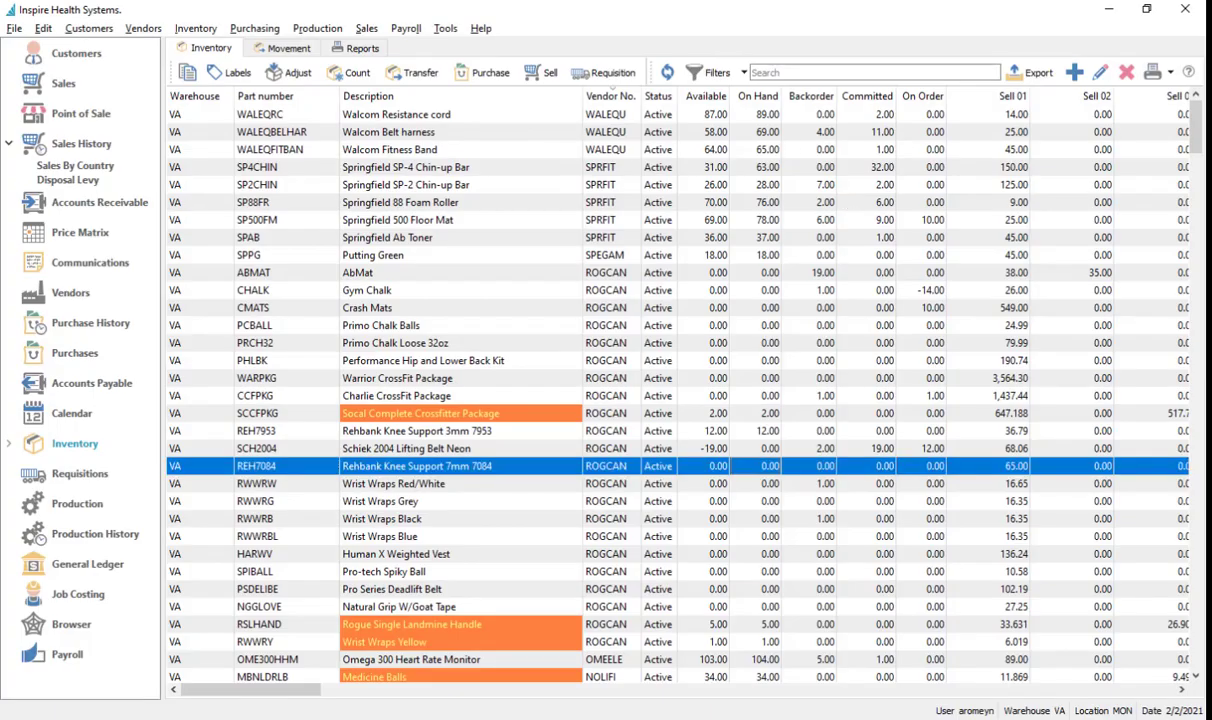
left_click(232, 184)
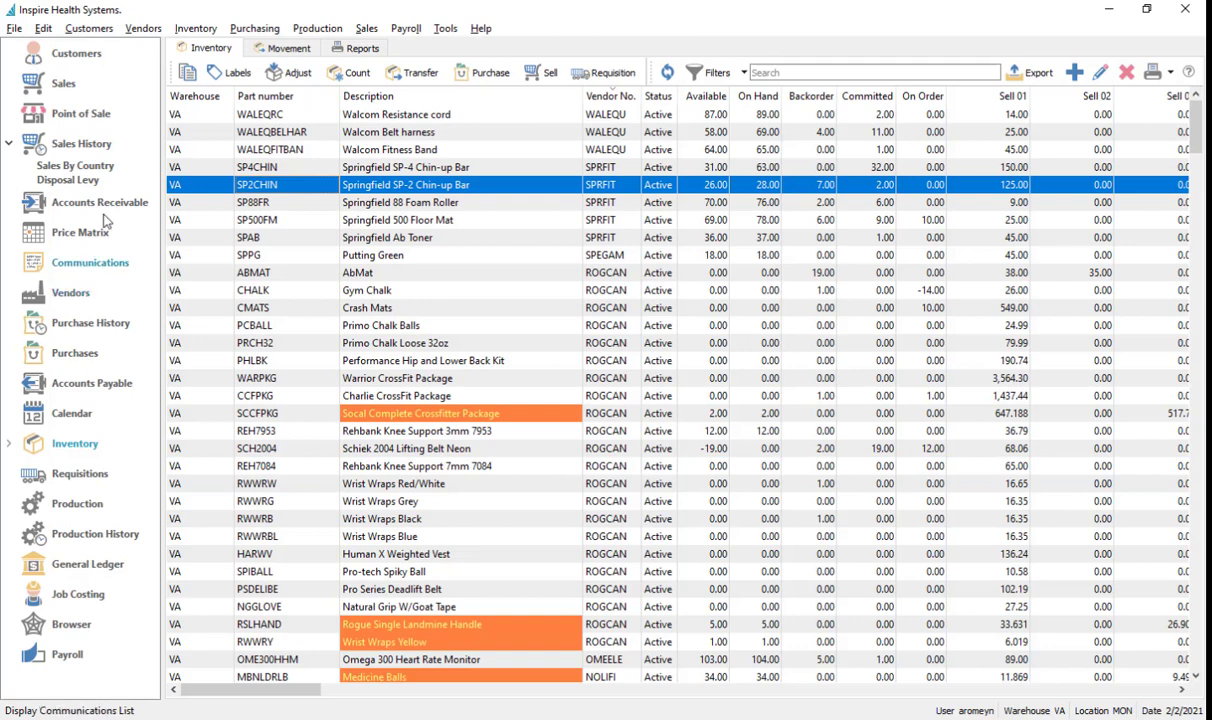
left_click(63, 85)
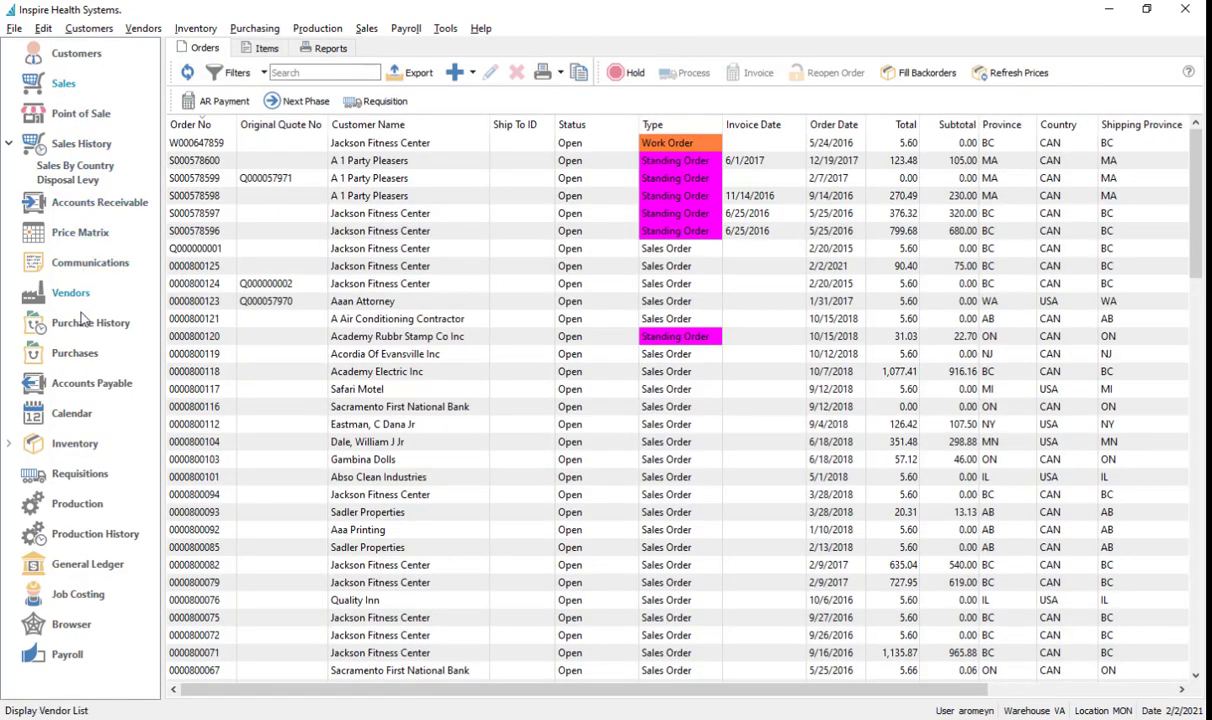
left_click(80, 449)
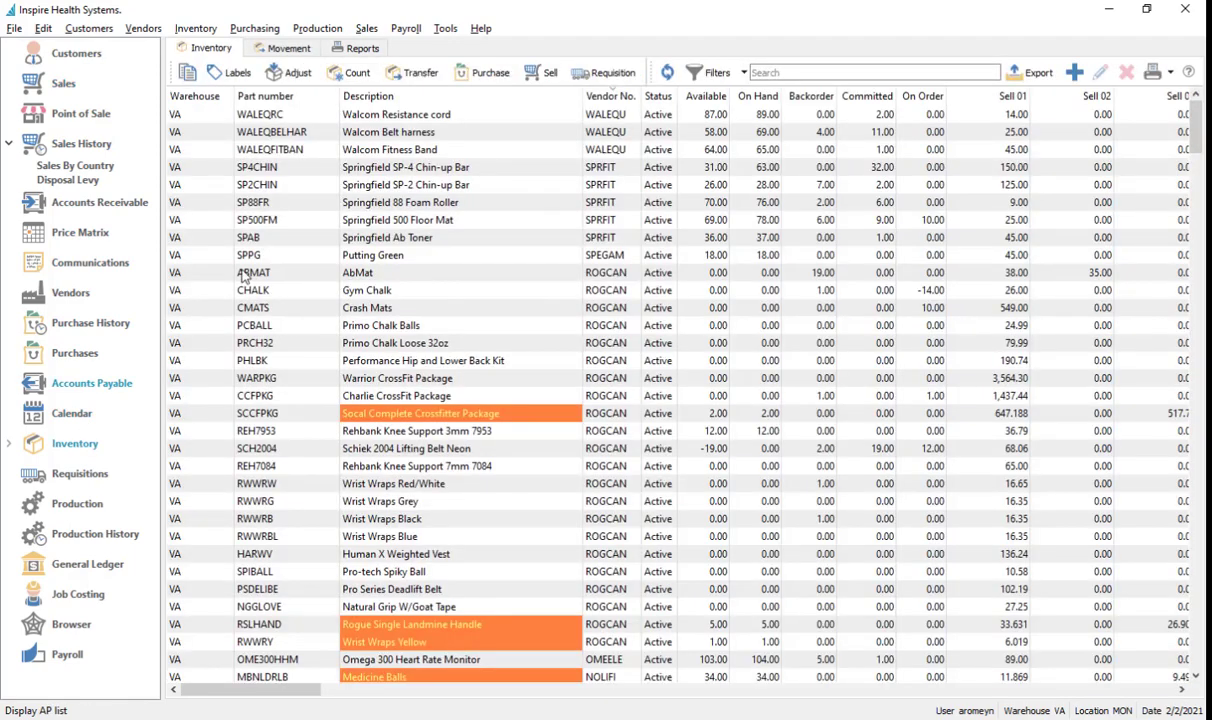
Step: Sort the inventory list by part number and open the AbMat item
left_click(266, 97)
double_click(277, 131)
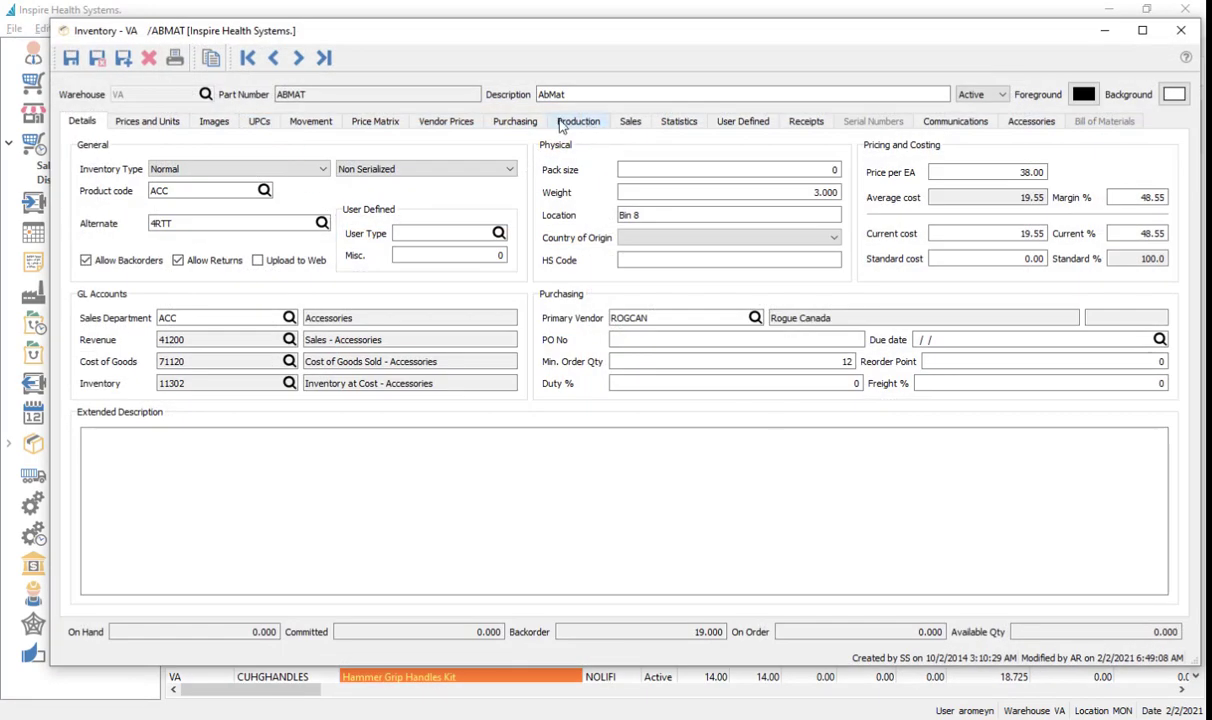
Step: Examine the AbMat item's vendor prices and vendor part numbers, widening the vendor name column
left_click(516, 120)
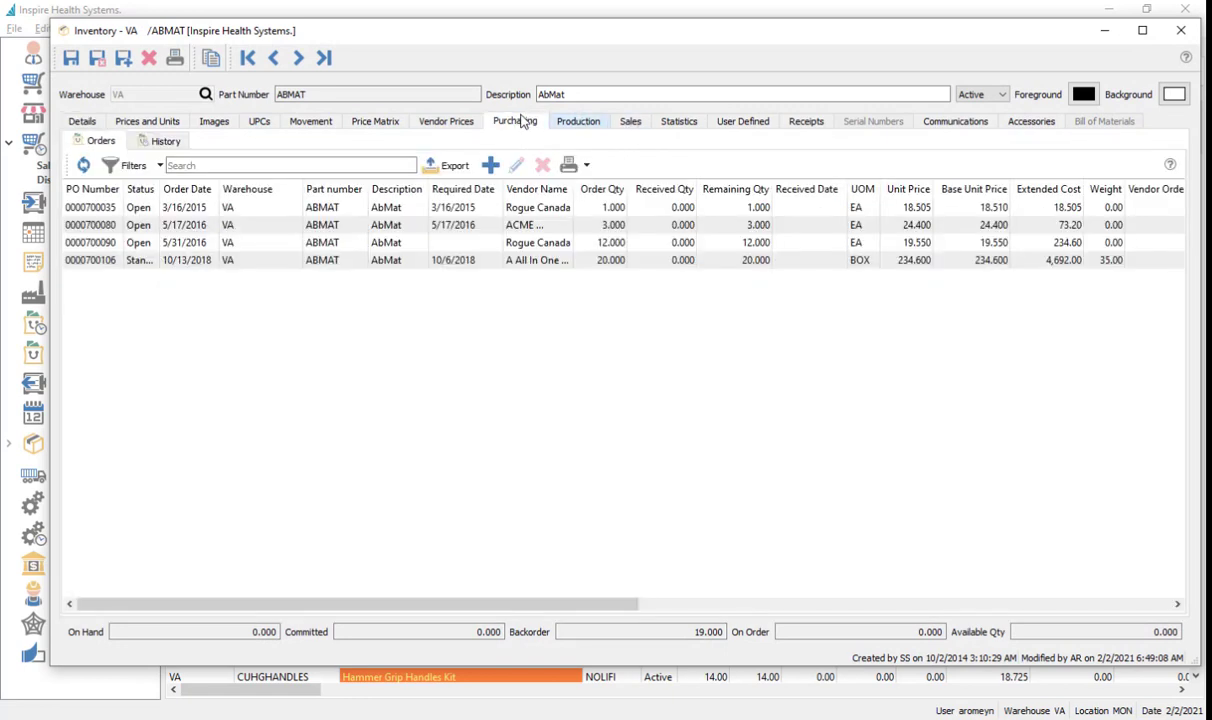
left_click(446, 121)
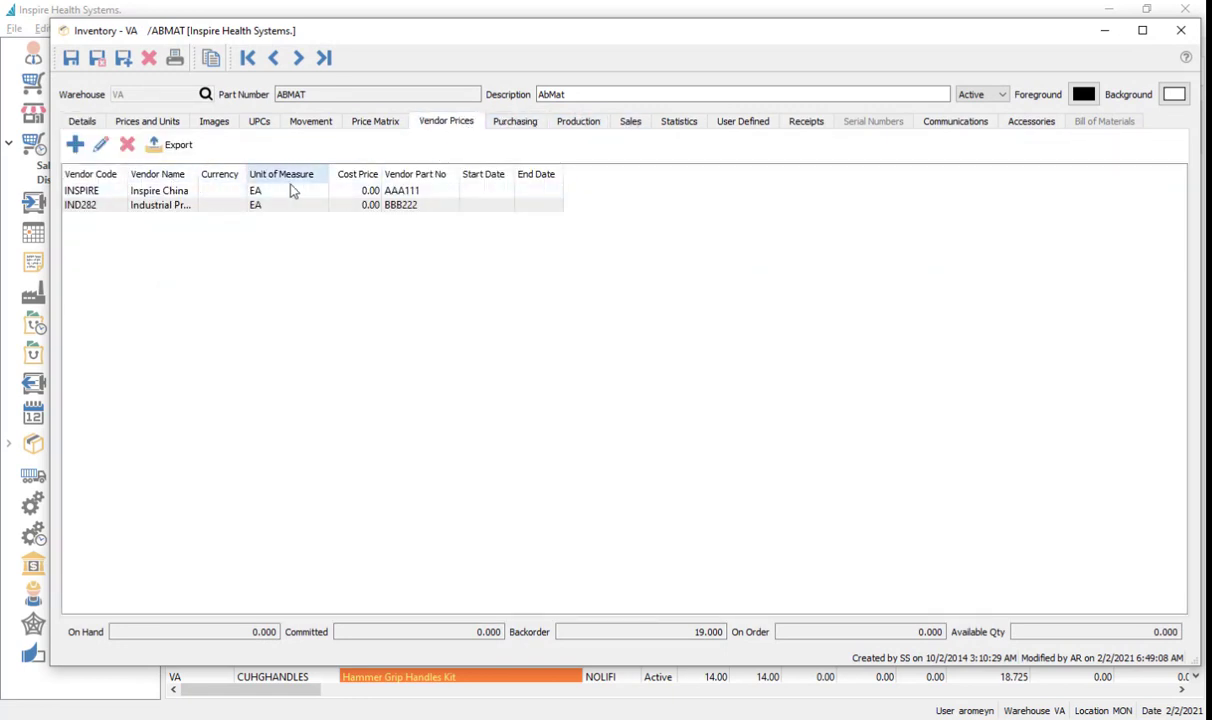
left_click(428, 205)
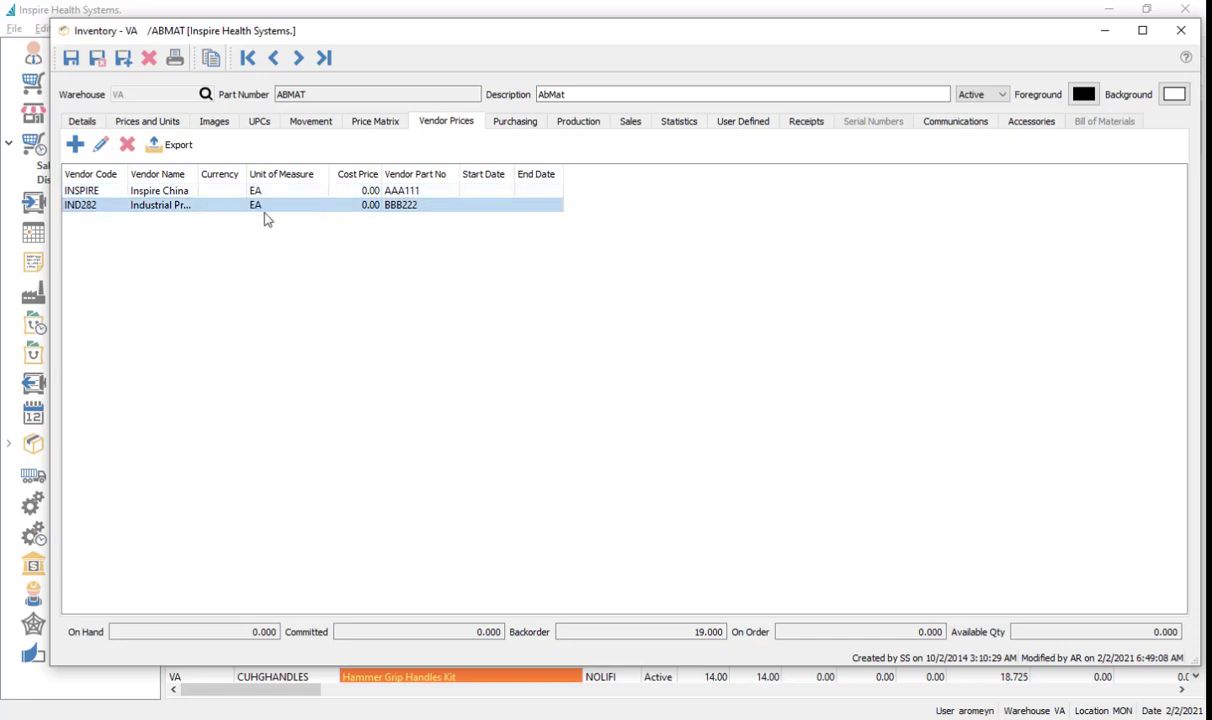
left_click_drag(197, 172, 281, 174)
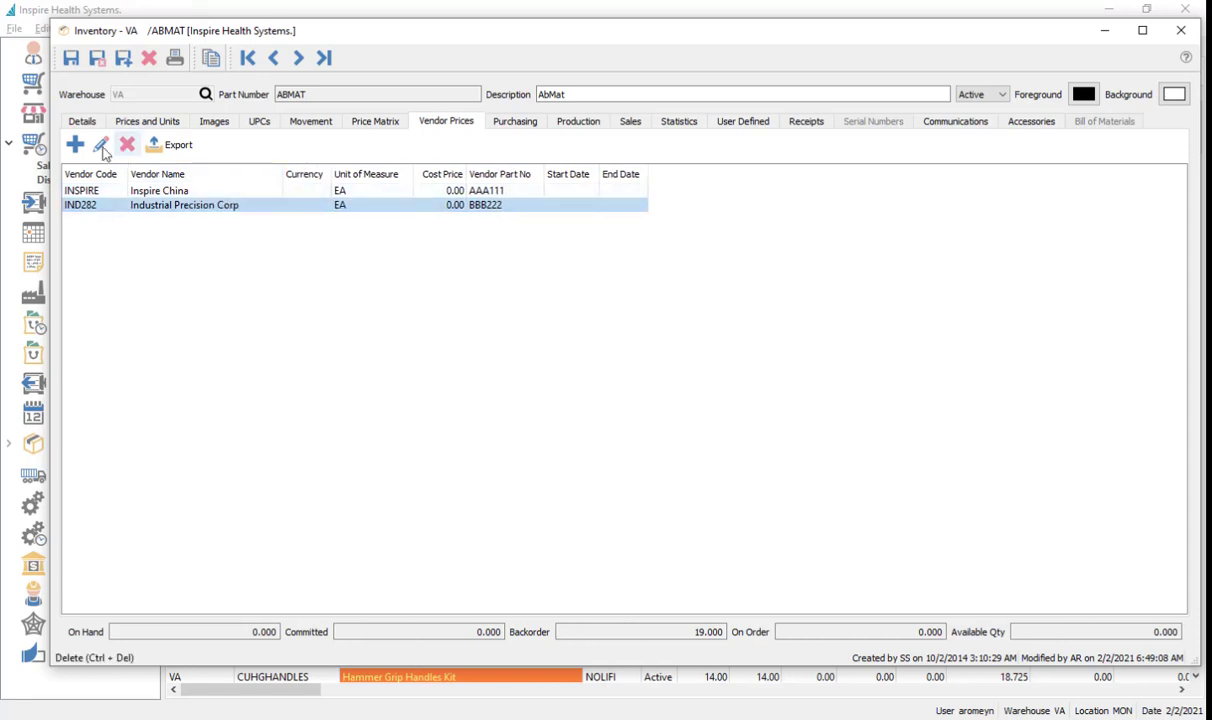
Step: Check the alternate part number in the AbMat item's details and close the item
left_click(148, 122)
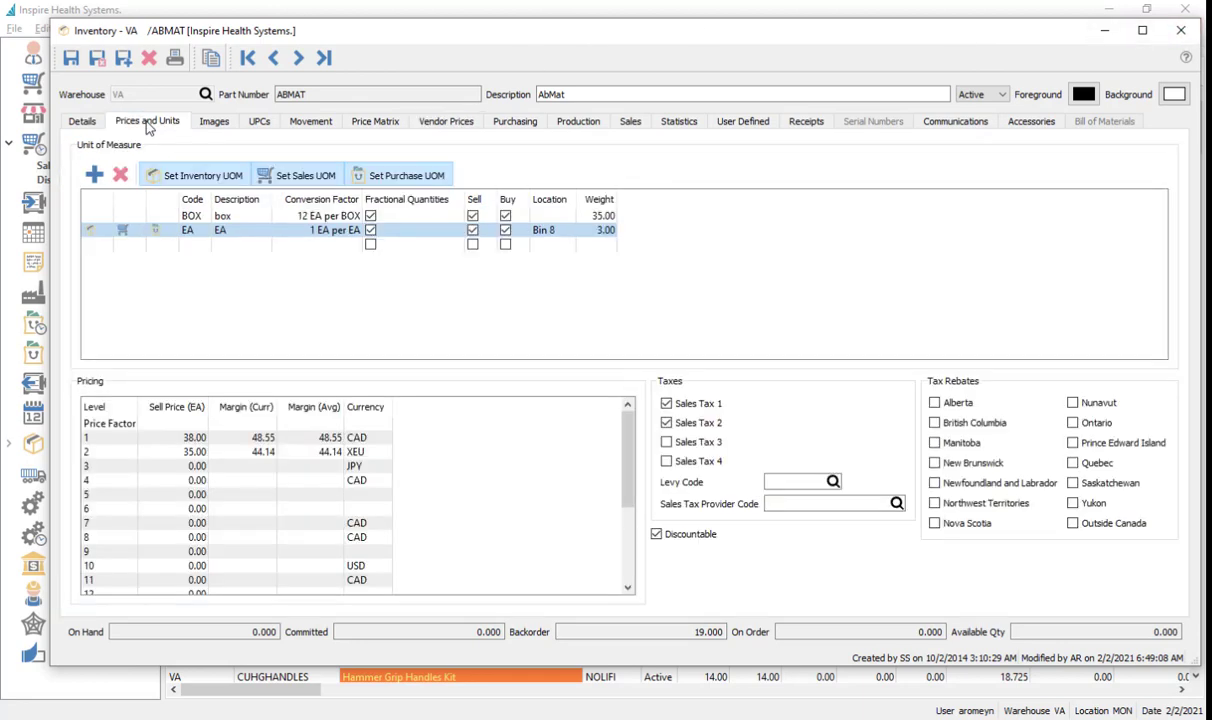
left_click(79, 120)
left_click(206, 222)
left_click(222, 223)
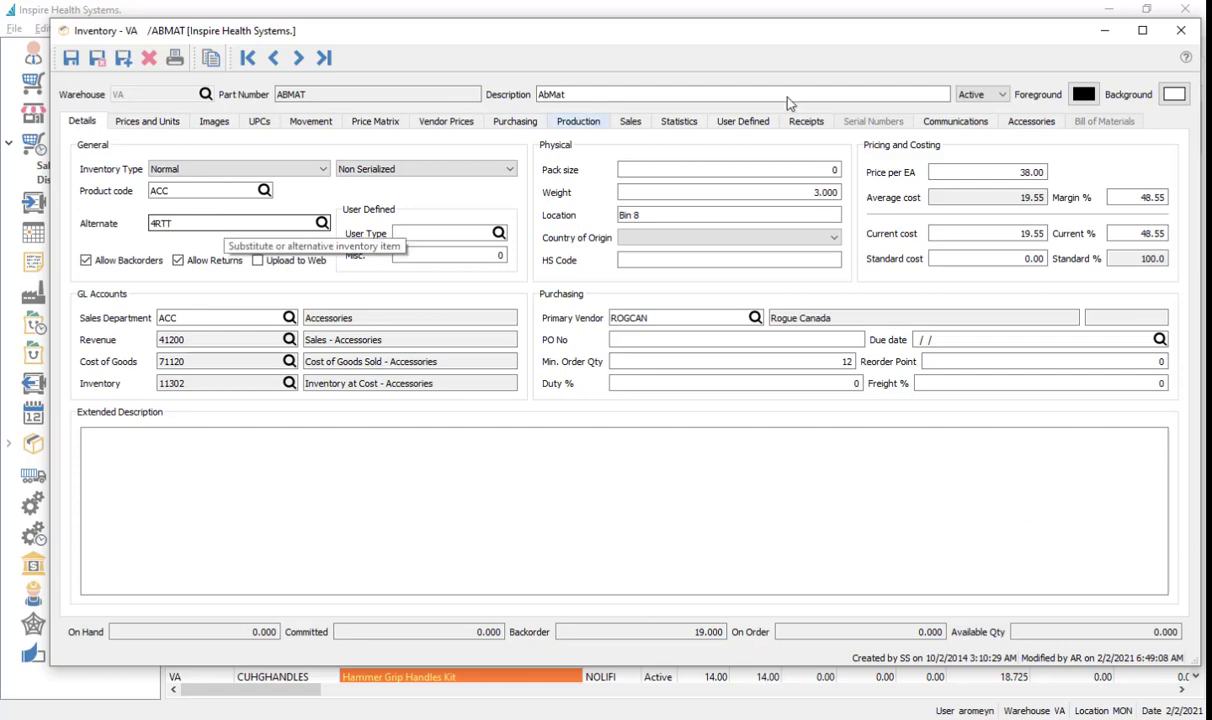
left_click(1180, 31)
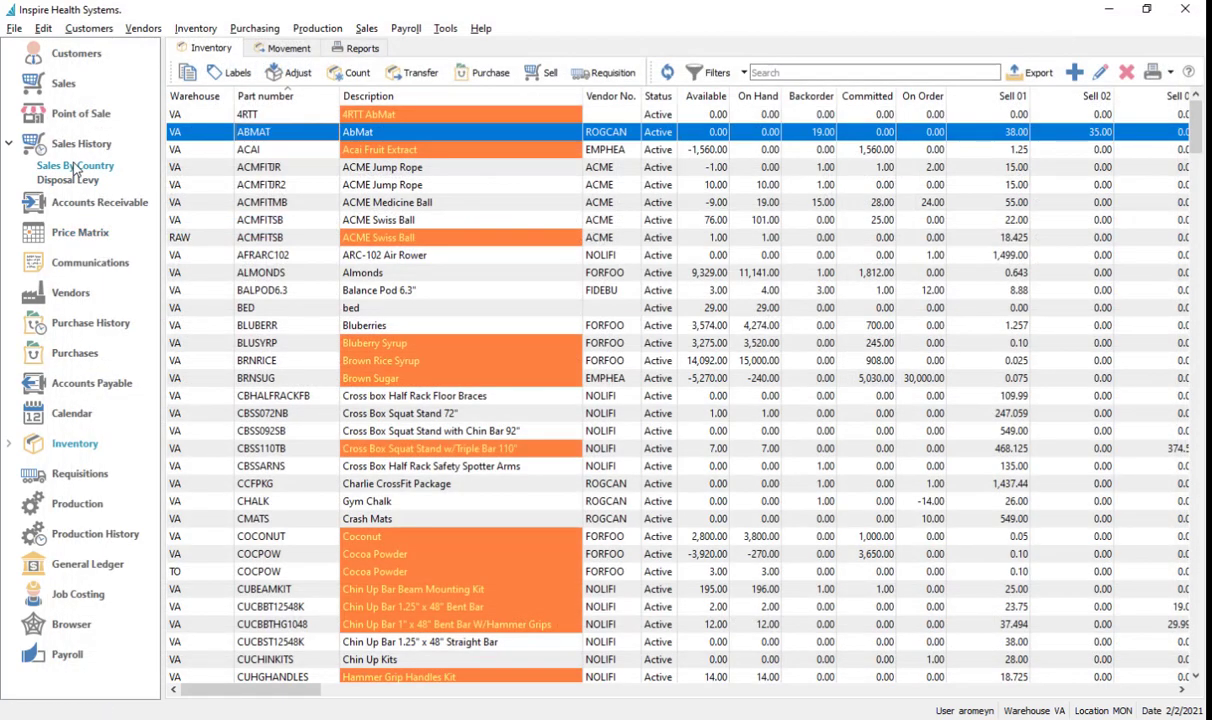
Step: Create a new sales order for customer Dairy & Creamery Equipment Co
left_click(64, 90)
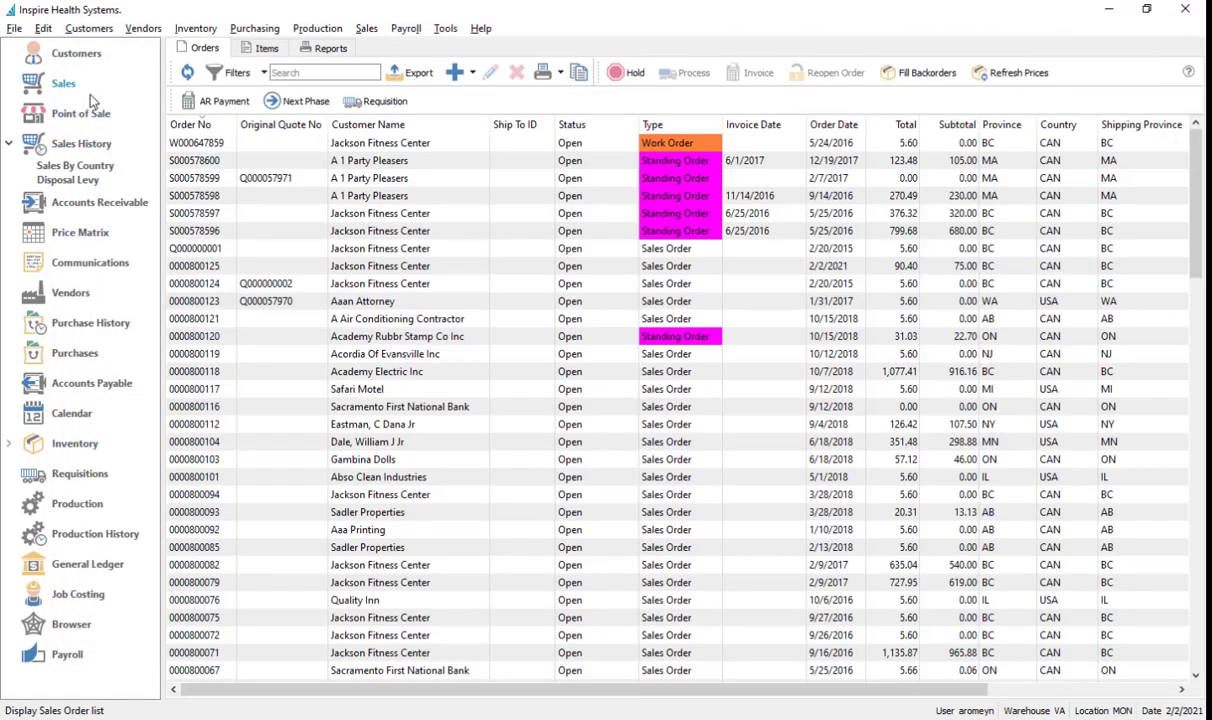
left_click(212, 177)
left_click(454, 72)
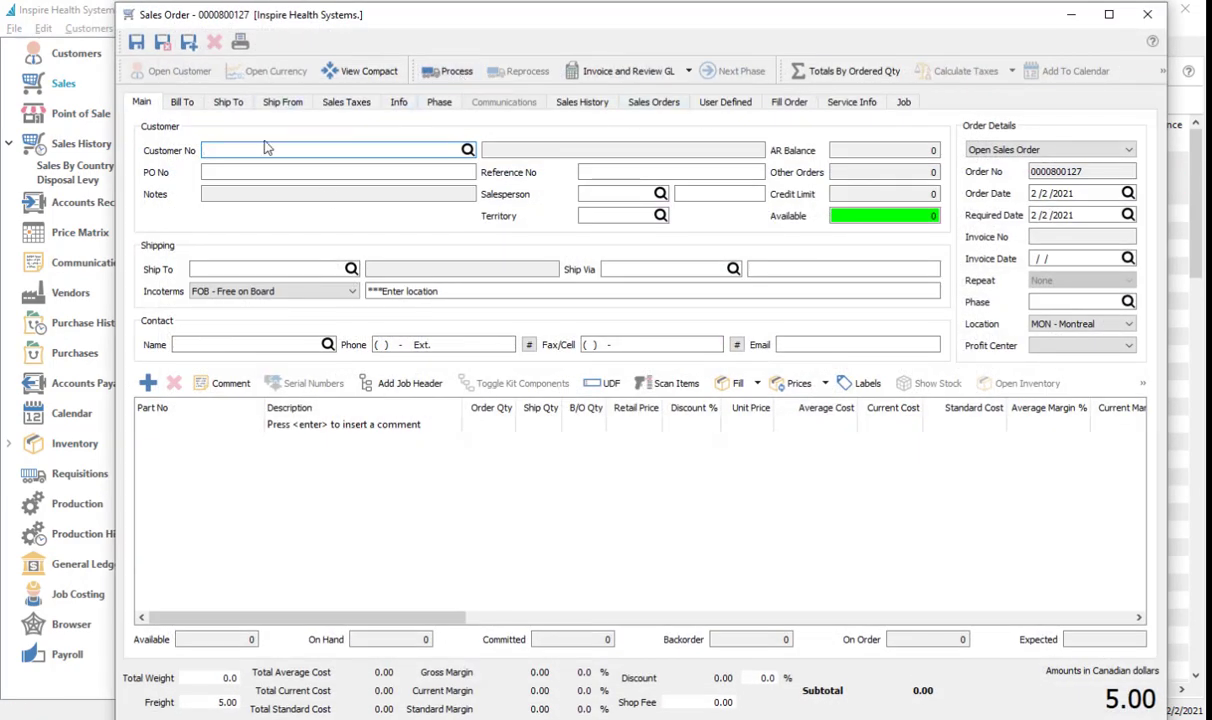
type("D")
left_click(262, 177)
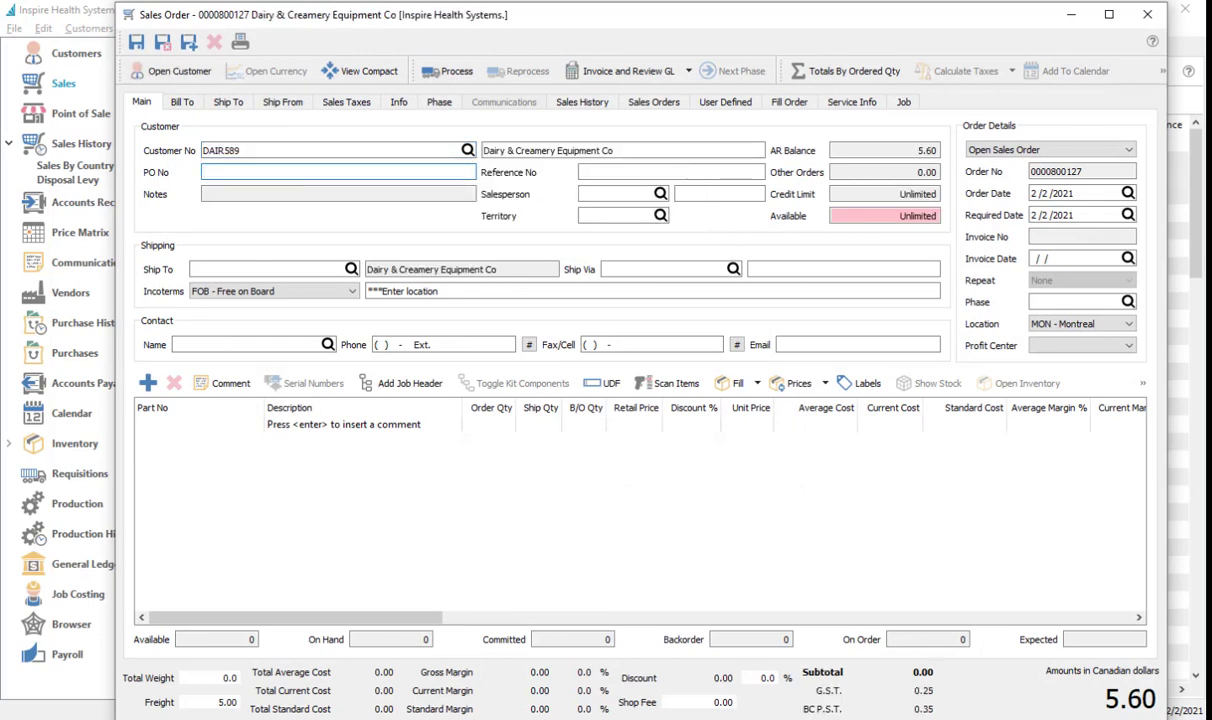
Step: Look up the order line's part in warehouse VA by vendor part number AAA111, then clear that number
left_click(190, 424)
type("VA  /")
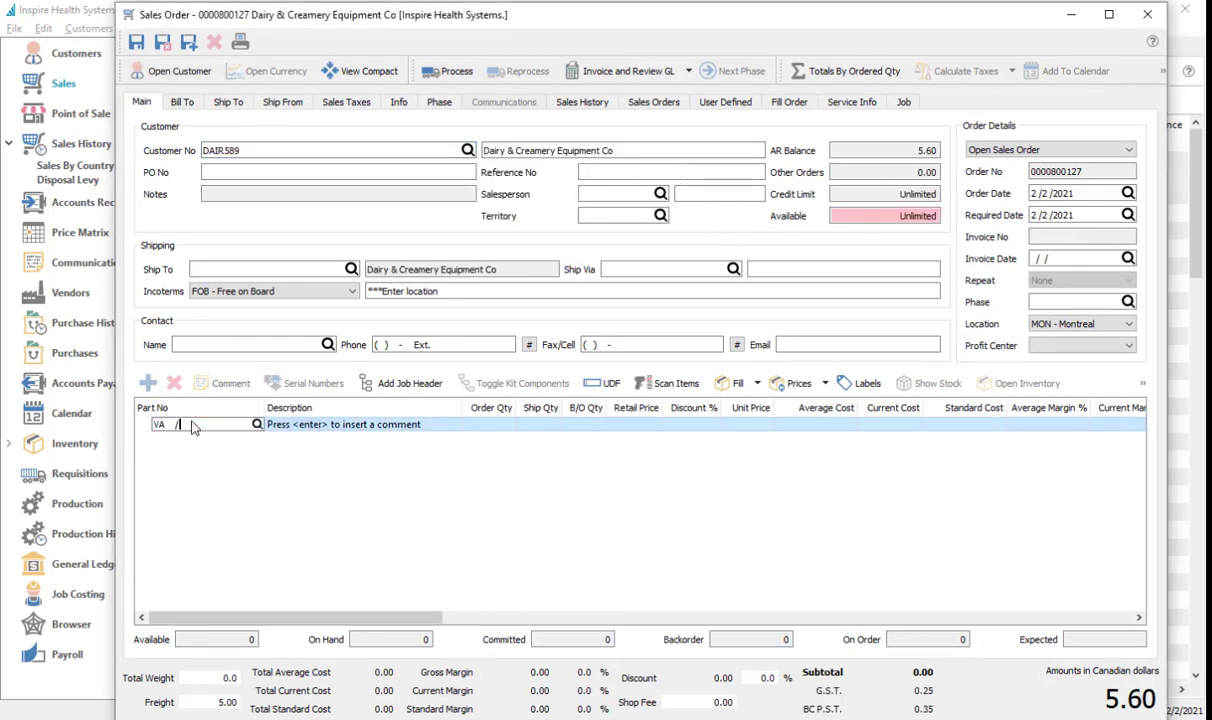
type("ABMAT")
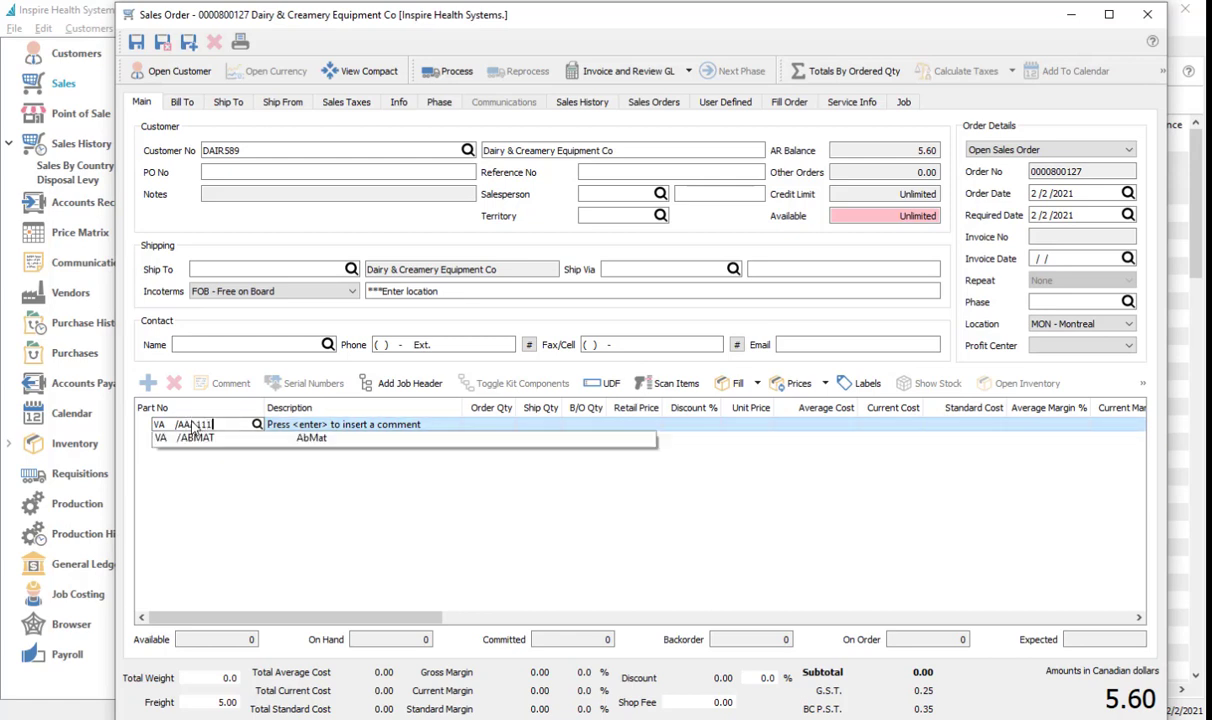
key("BackSpace")
key("BackSpace")
key("BackSpace")
key("BackSpace")
key("BackSpace")
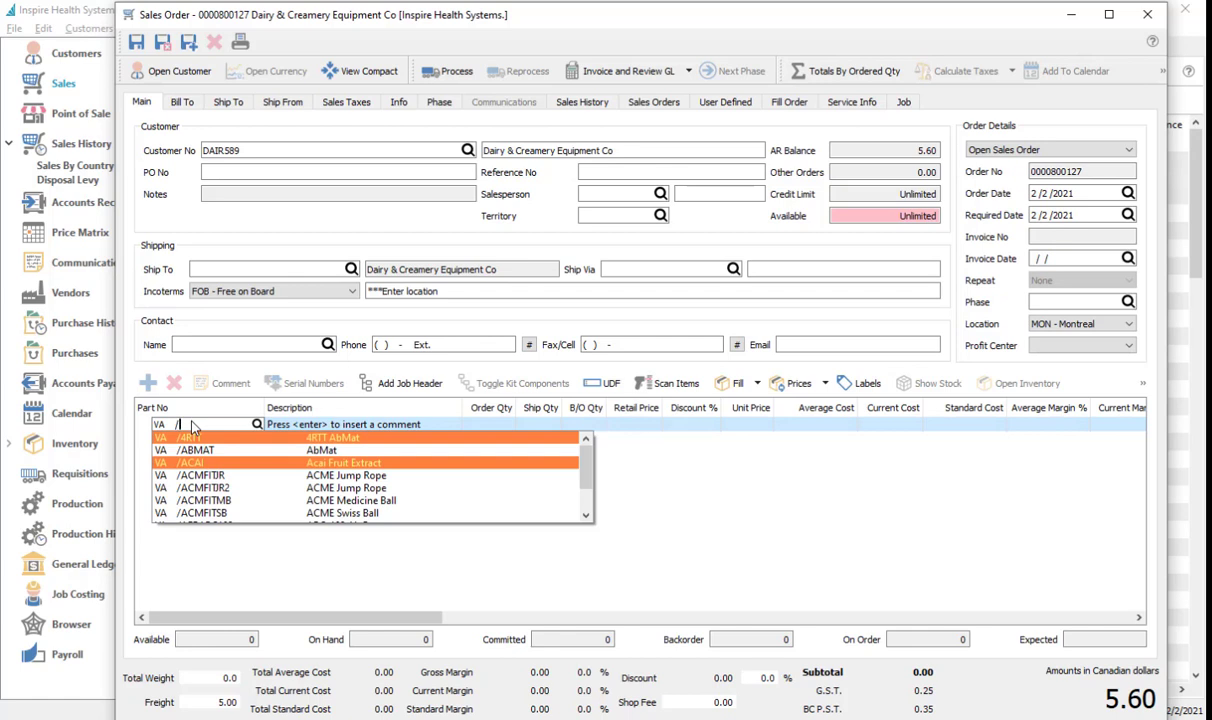
Step: Look up the order line's part by vendor part number BBB222 and clear the number again
type("BBB022")
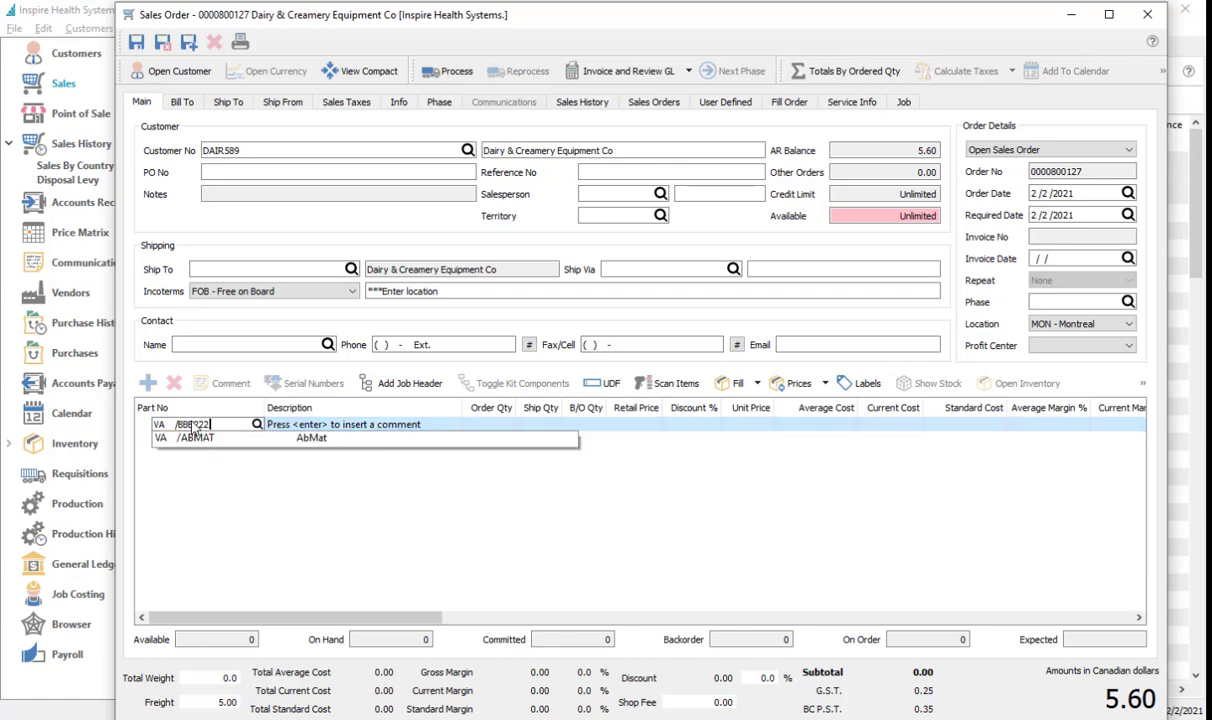
key("BackSpace")
key("BackSpace")
key("BackSpace")
key("BackSpace")
key("BackSpace")
key("BackSpace")
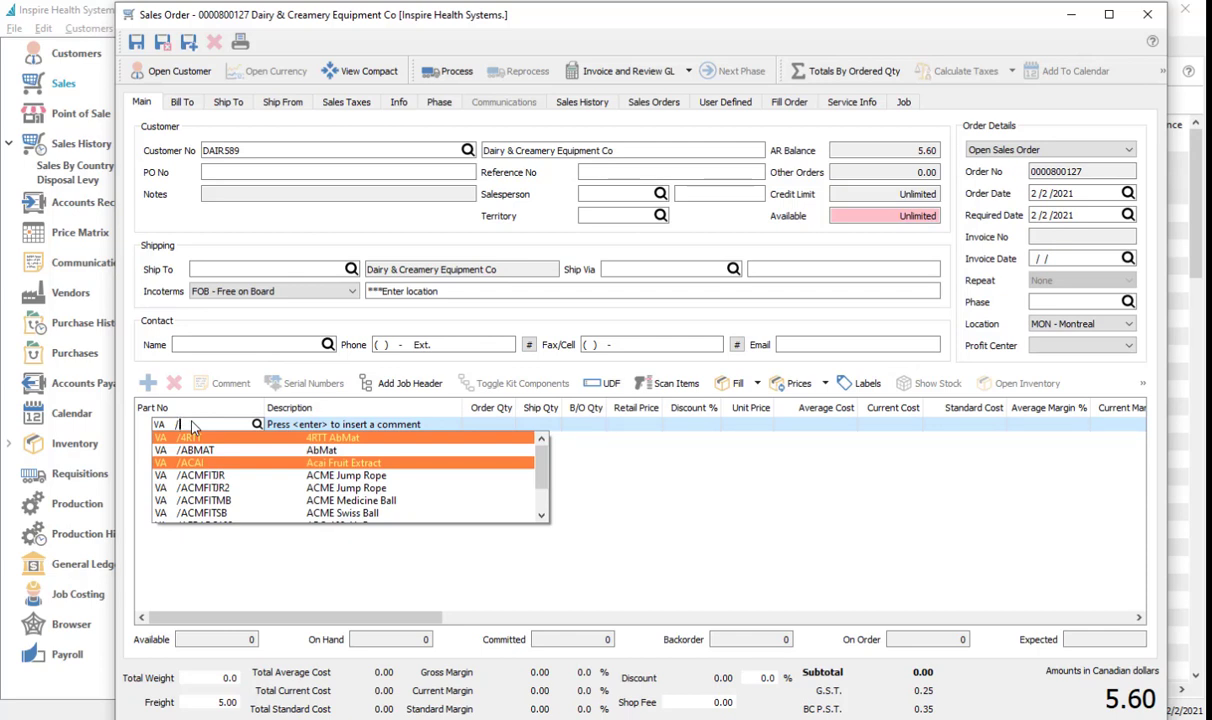
Step: Look up the order line's part by alternate number 4RTT and close the sales order, discarding its changes
type("4RTT")
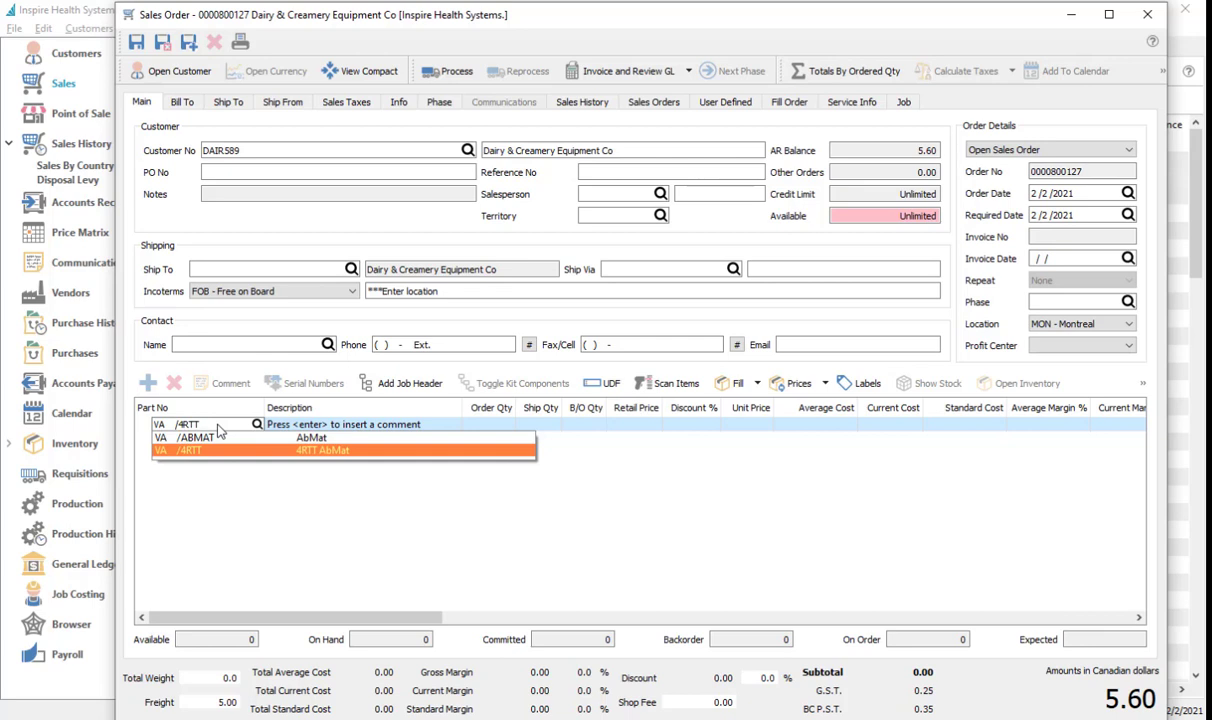
left_click(218, 425)
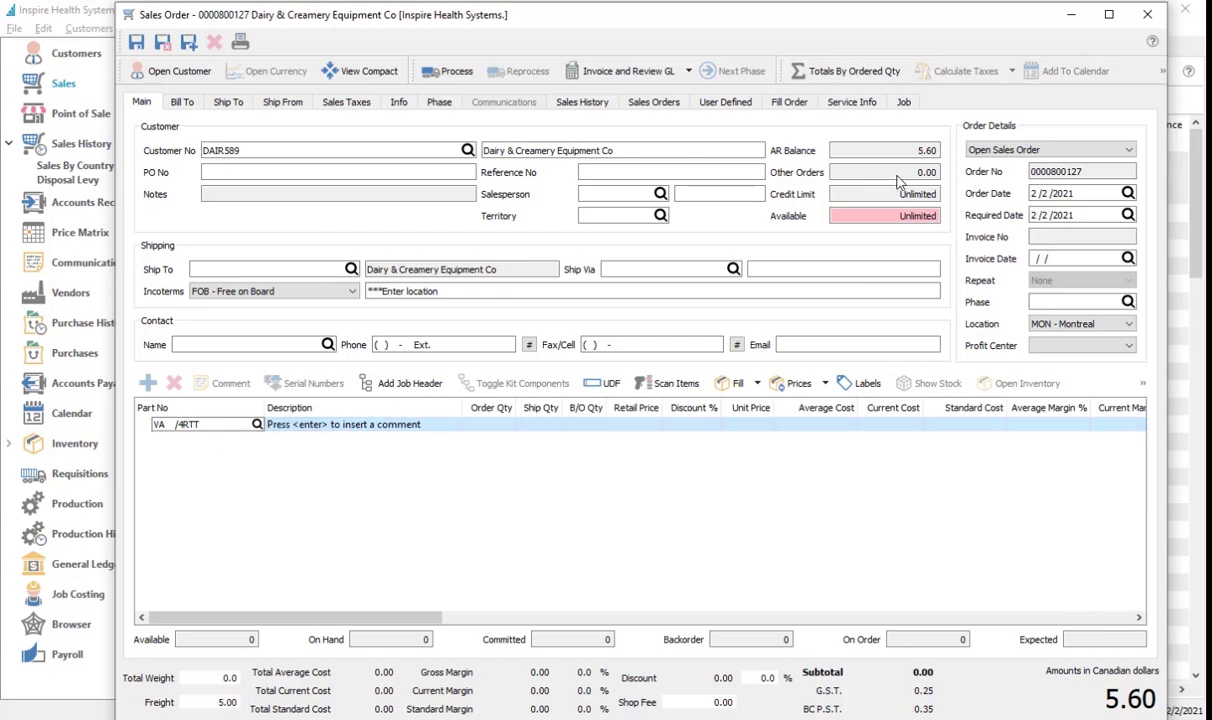
left_click(1152, 17)
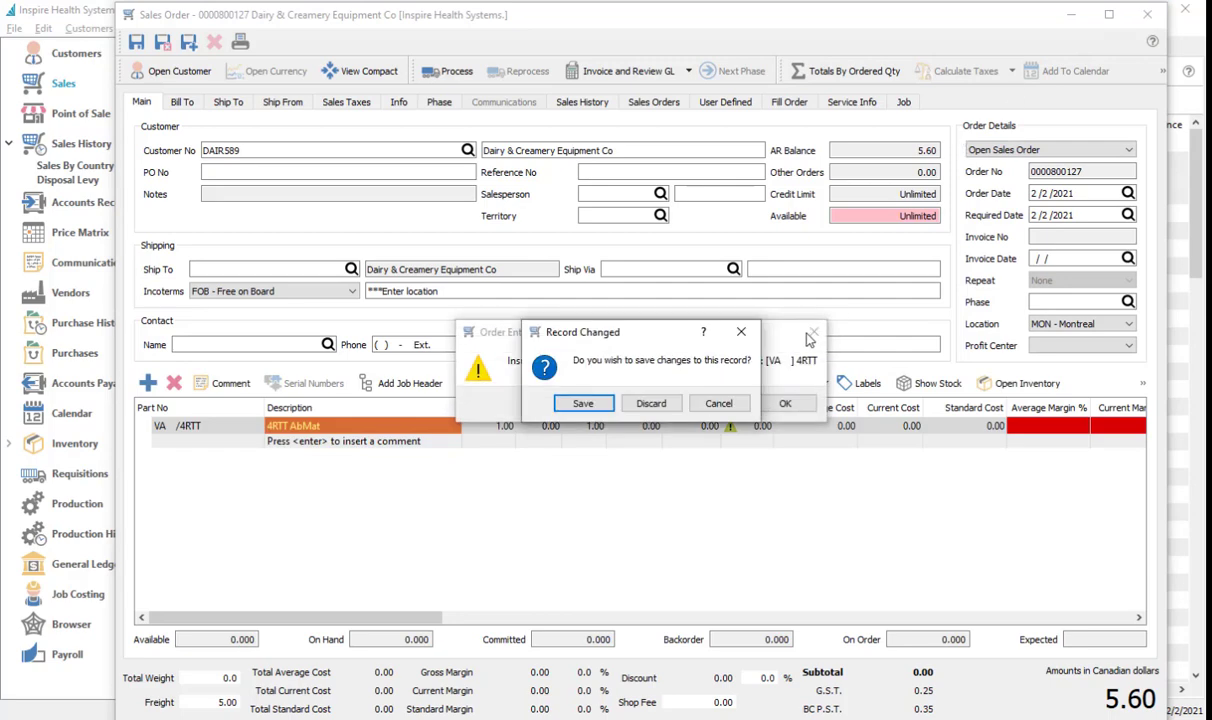
left_click(651, 403)
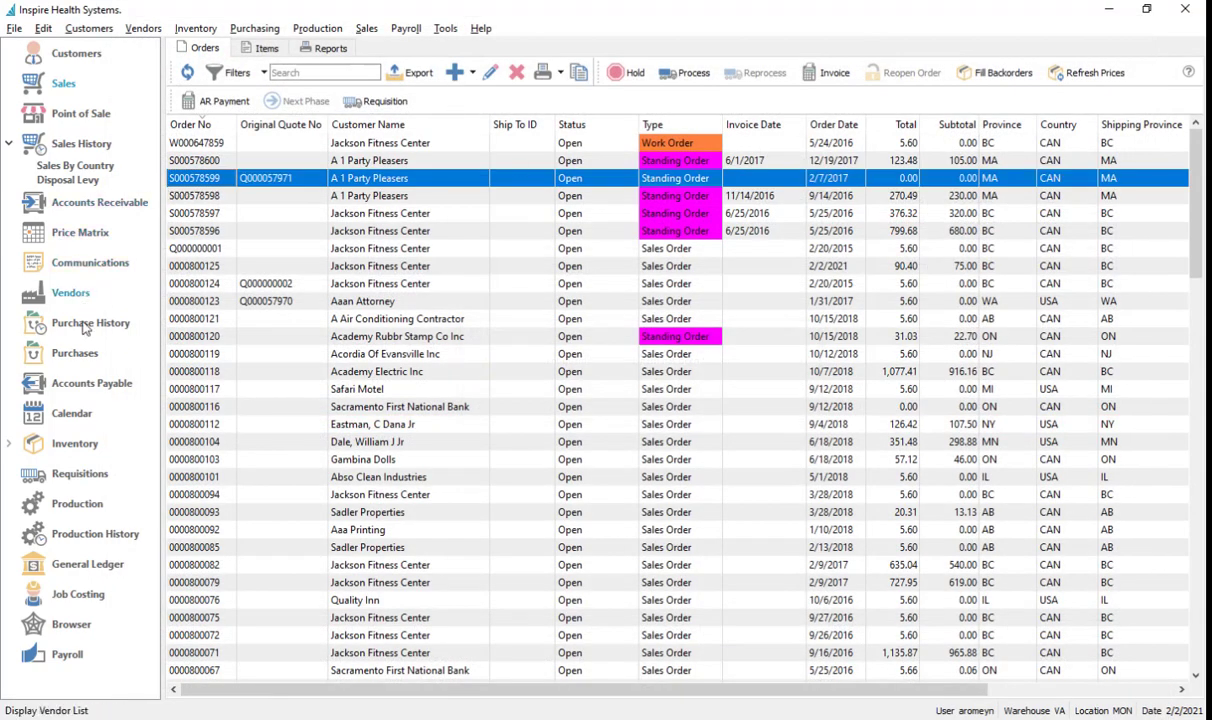
Step: Search the inventory list for vendor part number aaa111 and clear the search
left_click(75, 444)
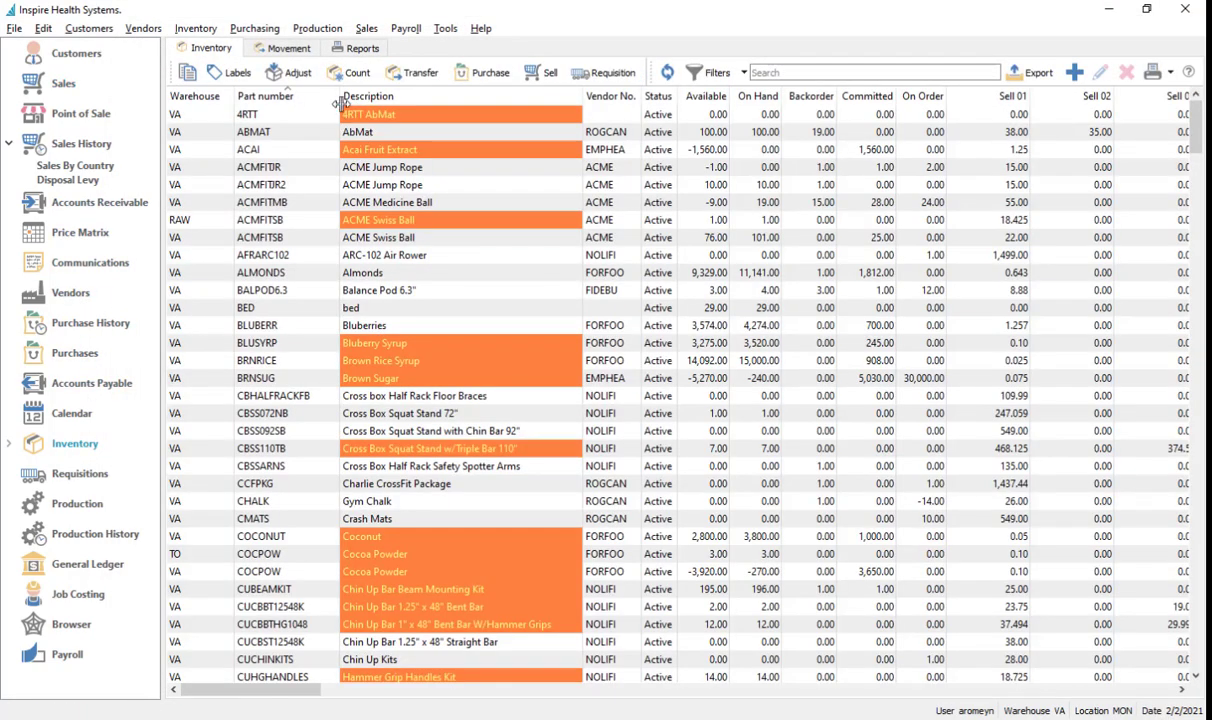
left_click(787, 72)
type("aaa111")
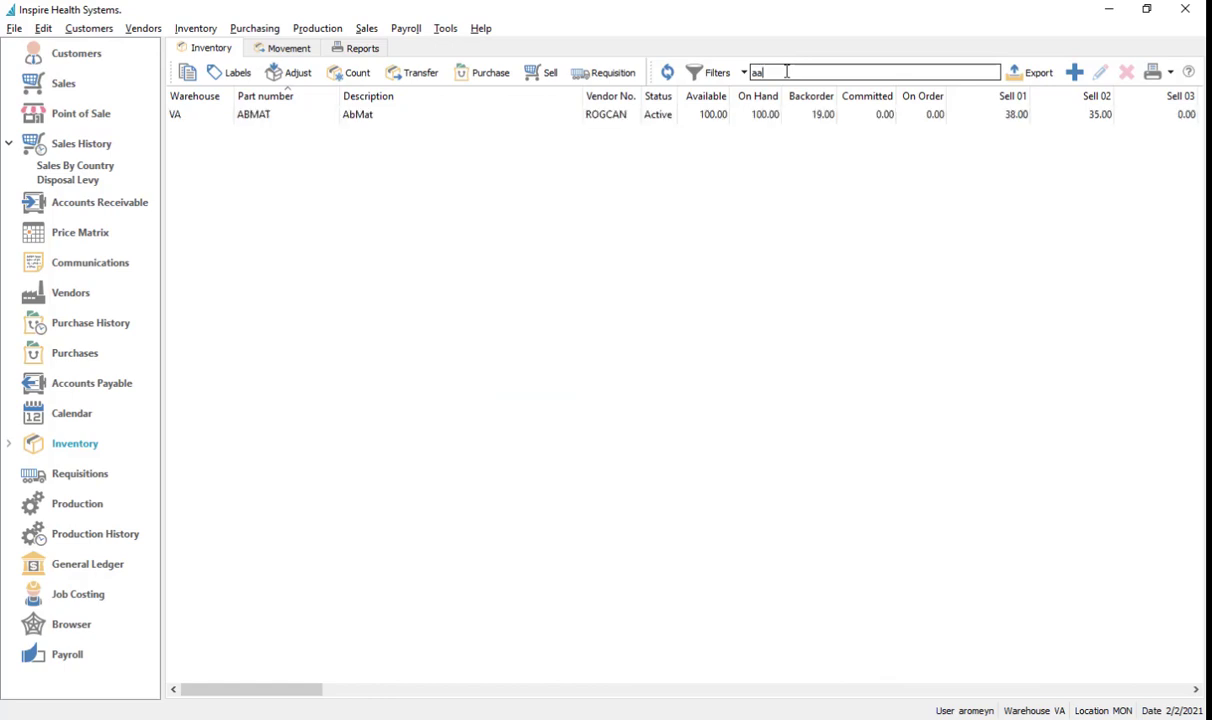
key("BackSpace")
key("BackSpace")
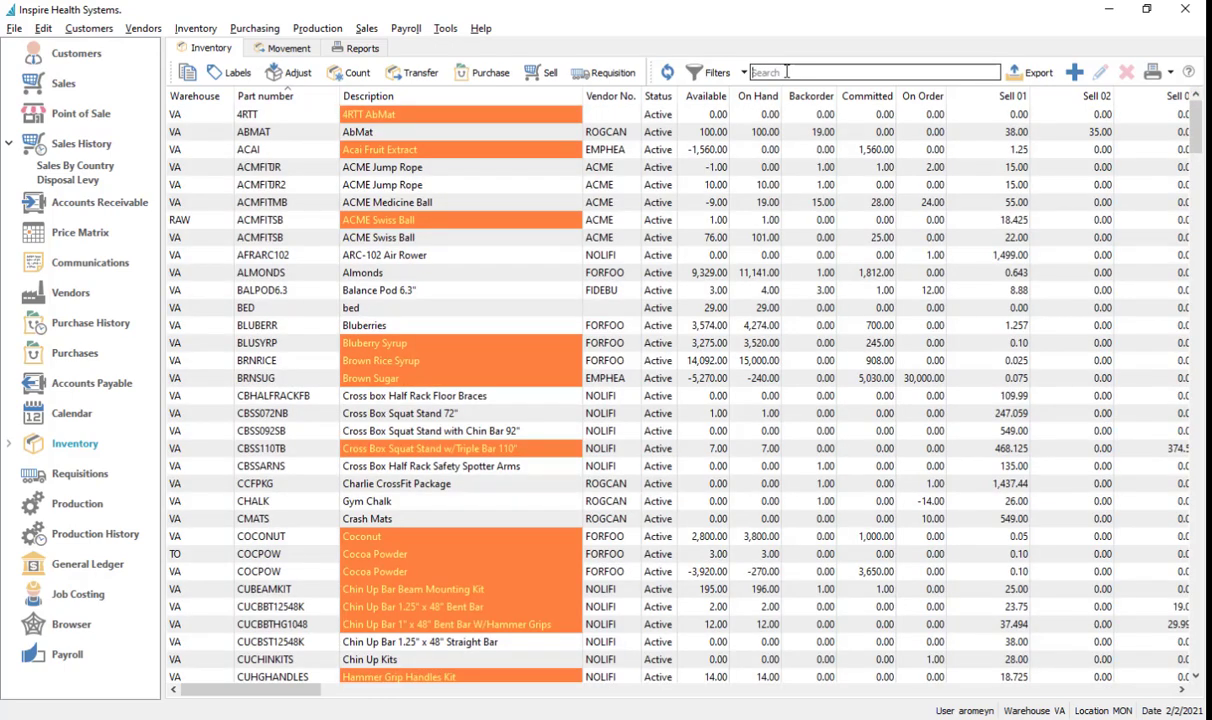
Step: Search the inventory list for alternate part number 4rtt
type("4")
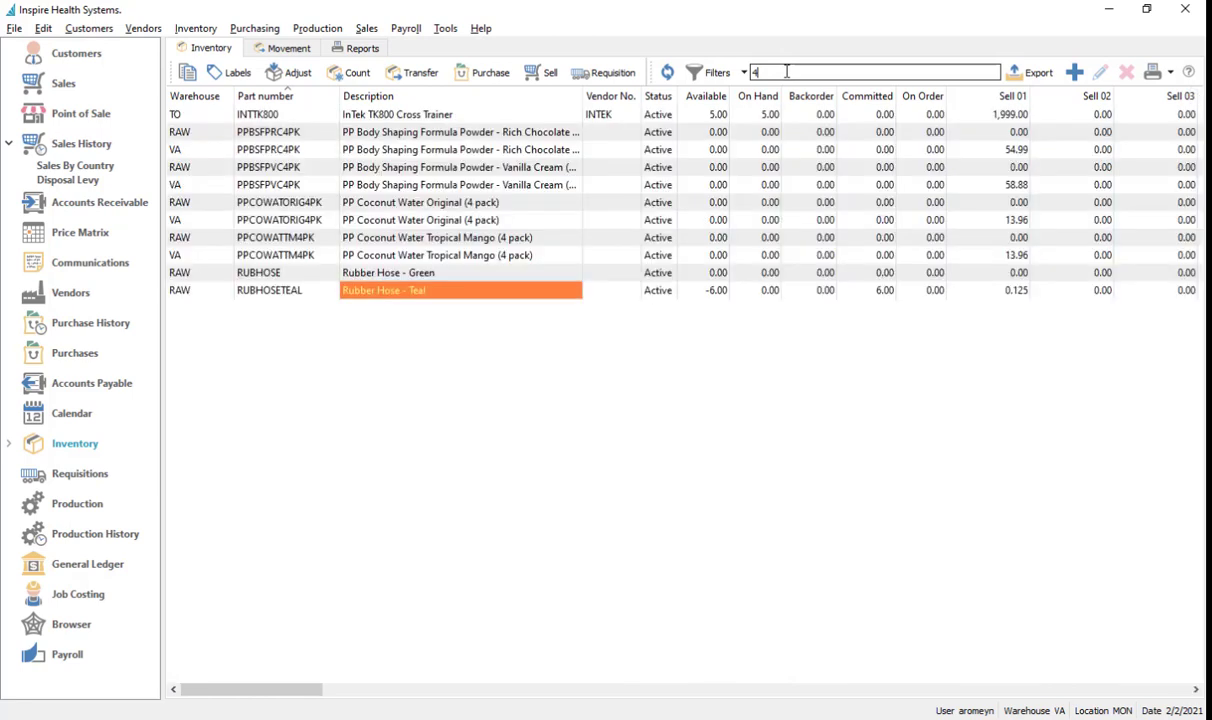
type("4")
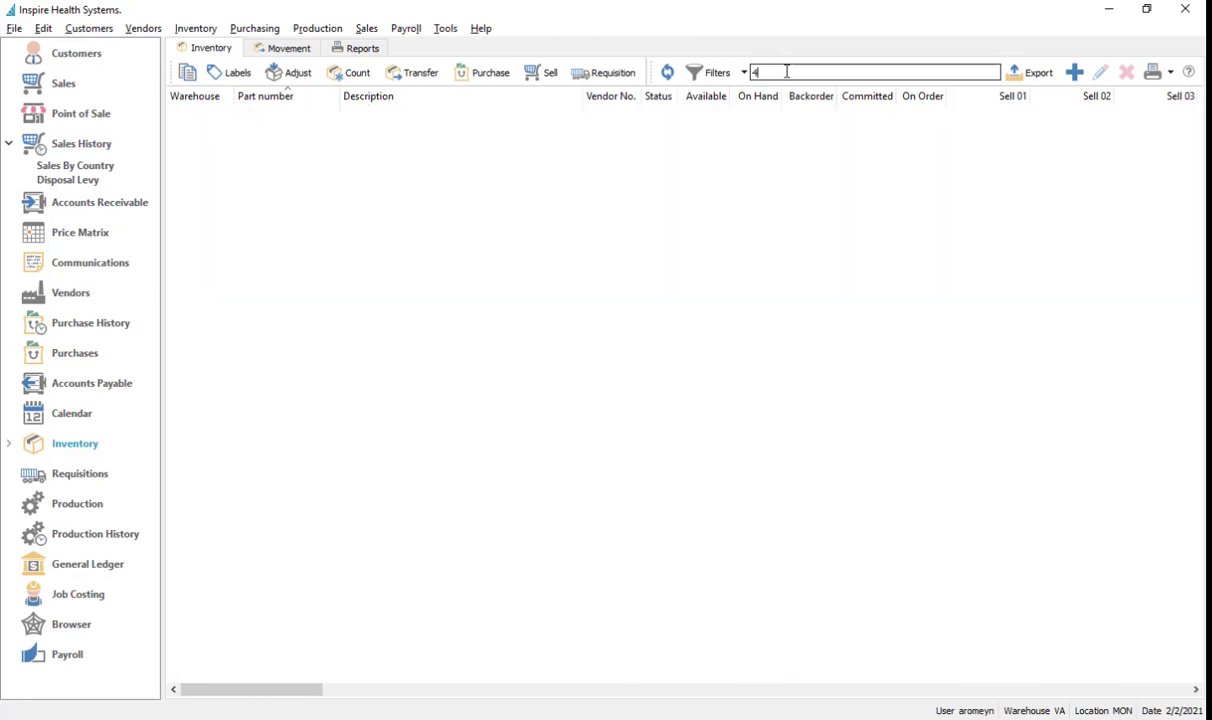
type("4rtt")
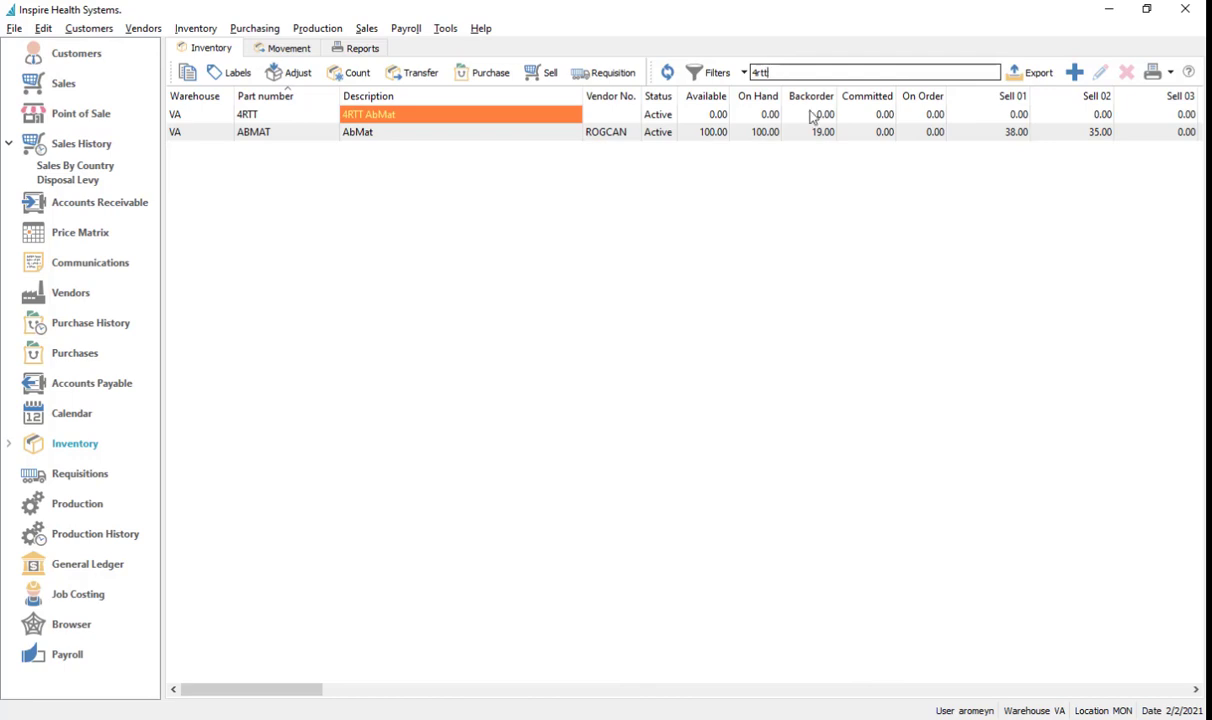
Step: Switch to the PowerPoint slide show, reveal the next bullet and return to Spire
key("alt+Tab")
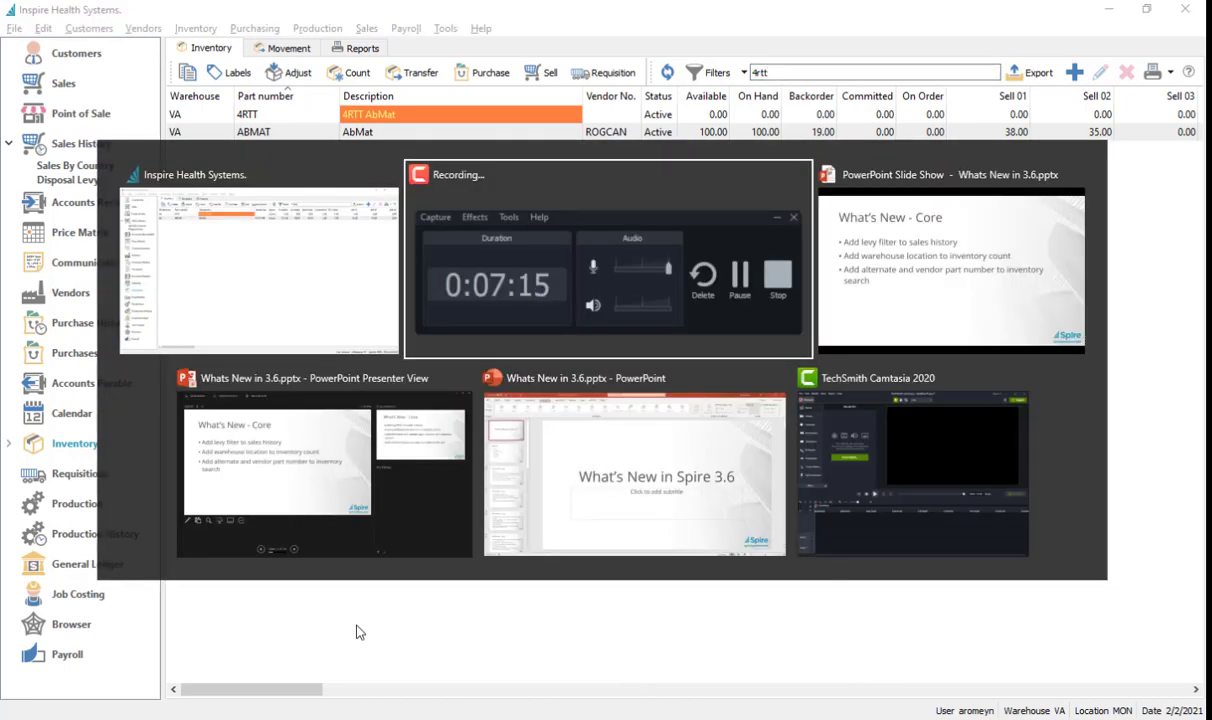
key("alt+Tab")
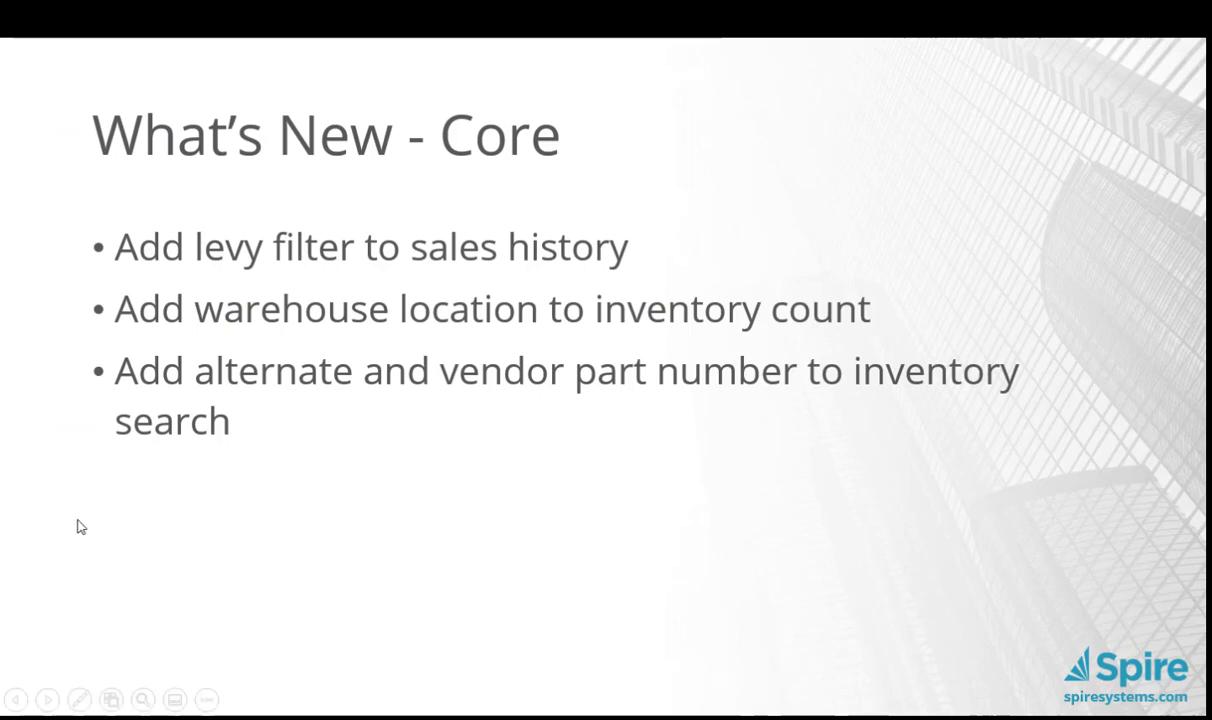
left_click(280, 447)
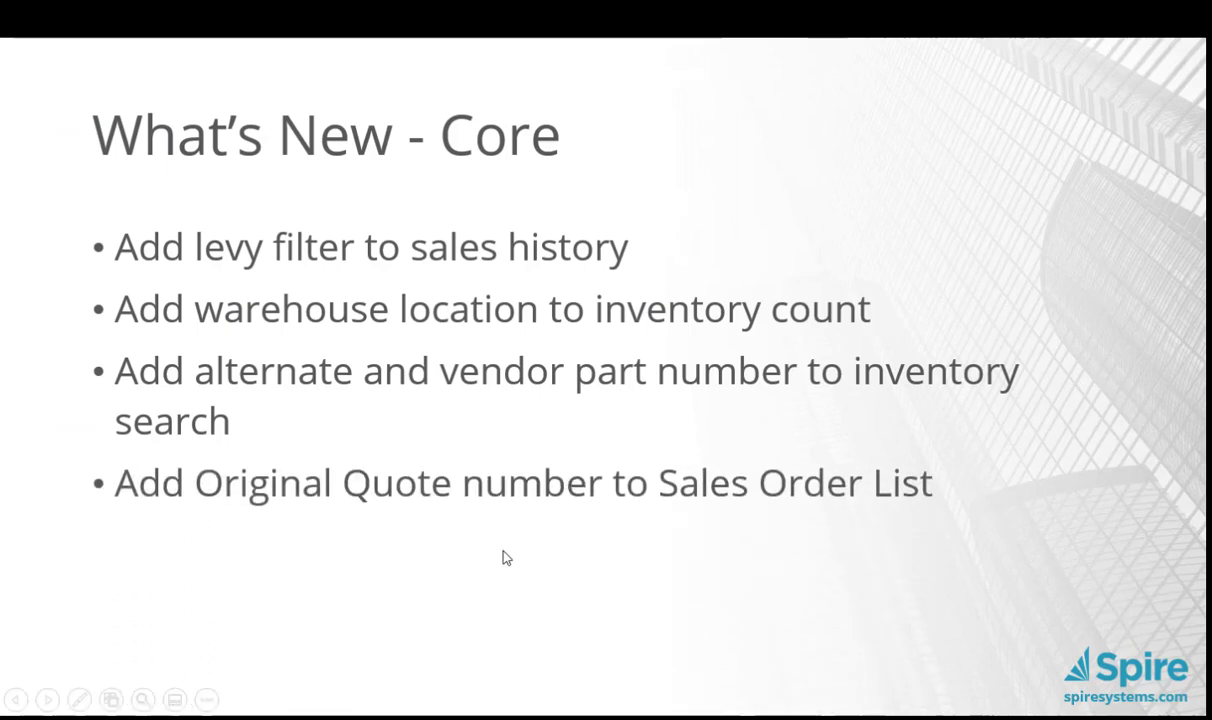
key("alt+Tab")
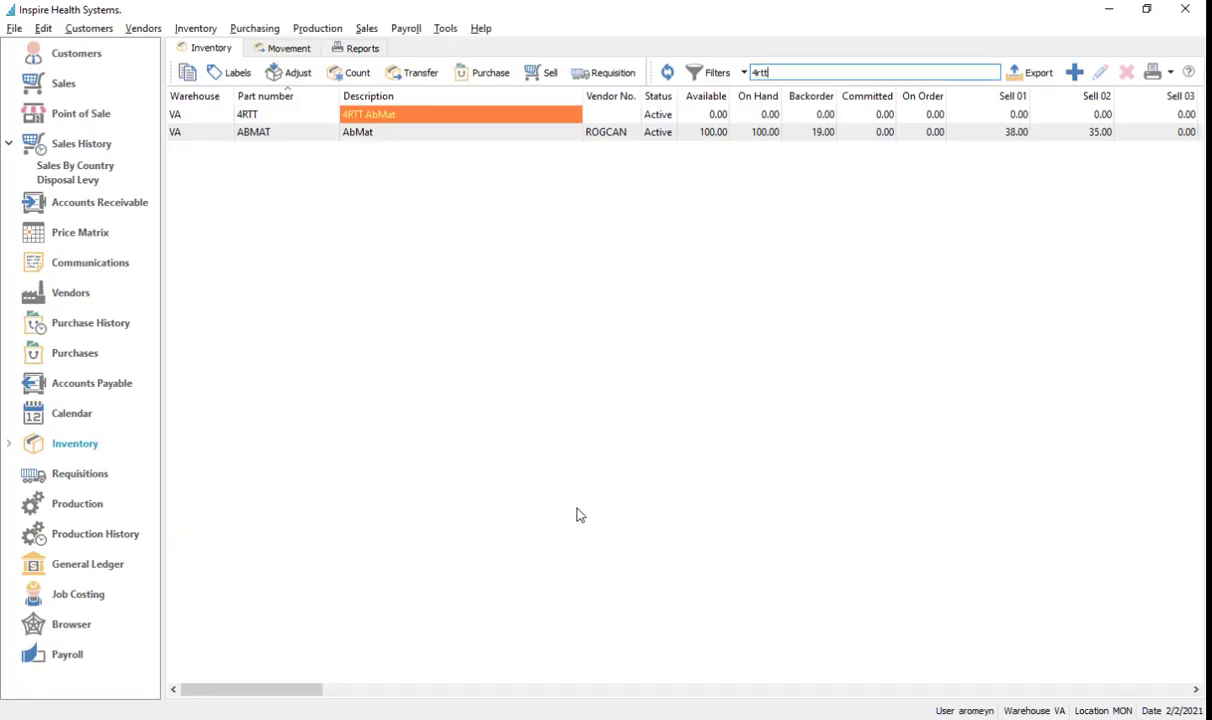
Step: Open the sales order list and sort it by original quote number in descending order
left_click(62, 84)
left_click(275, 180)
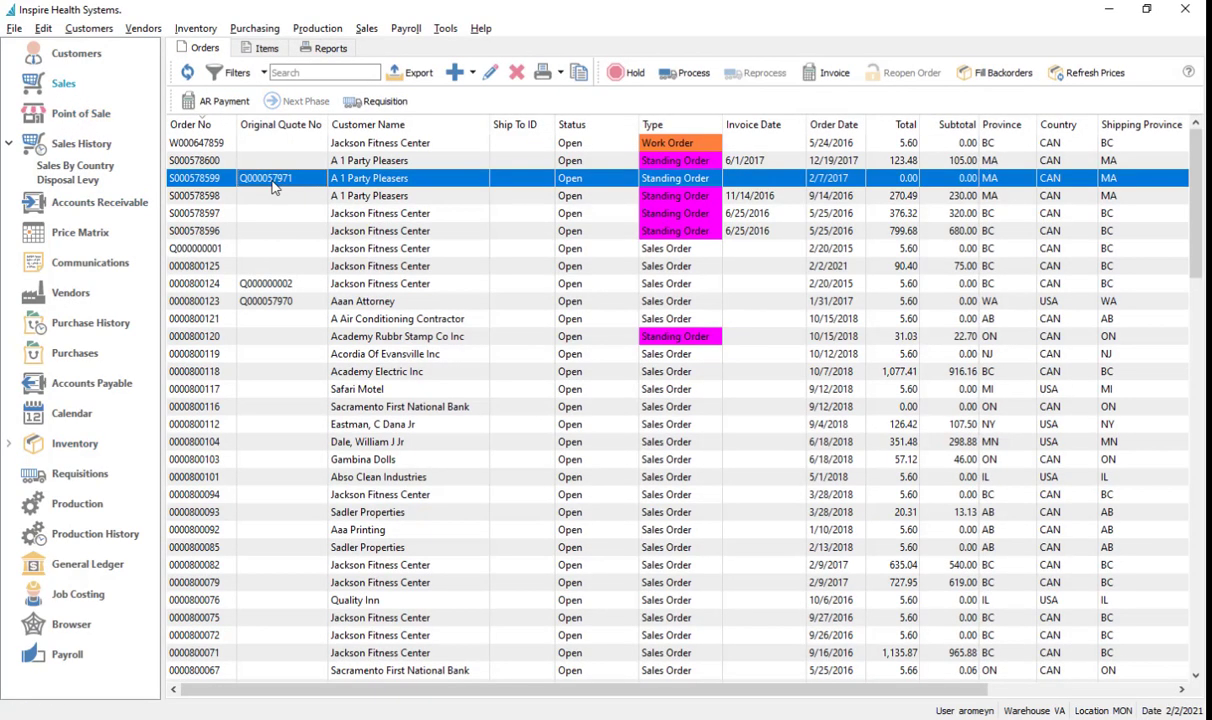
left_click(202, 283)
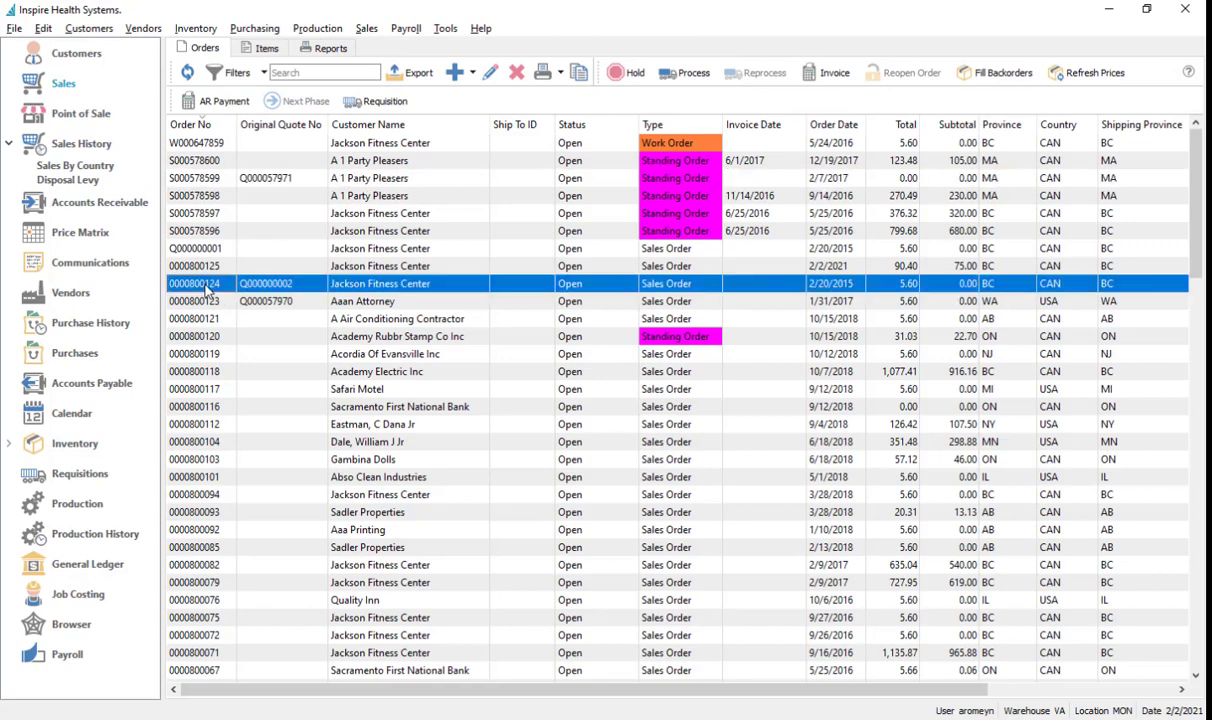
left_click(196, 300)
left_click(291, 285)
left_click(269, 130)
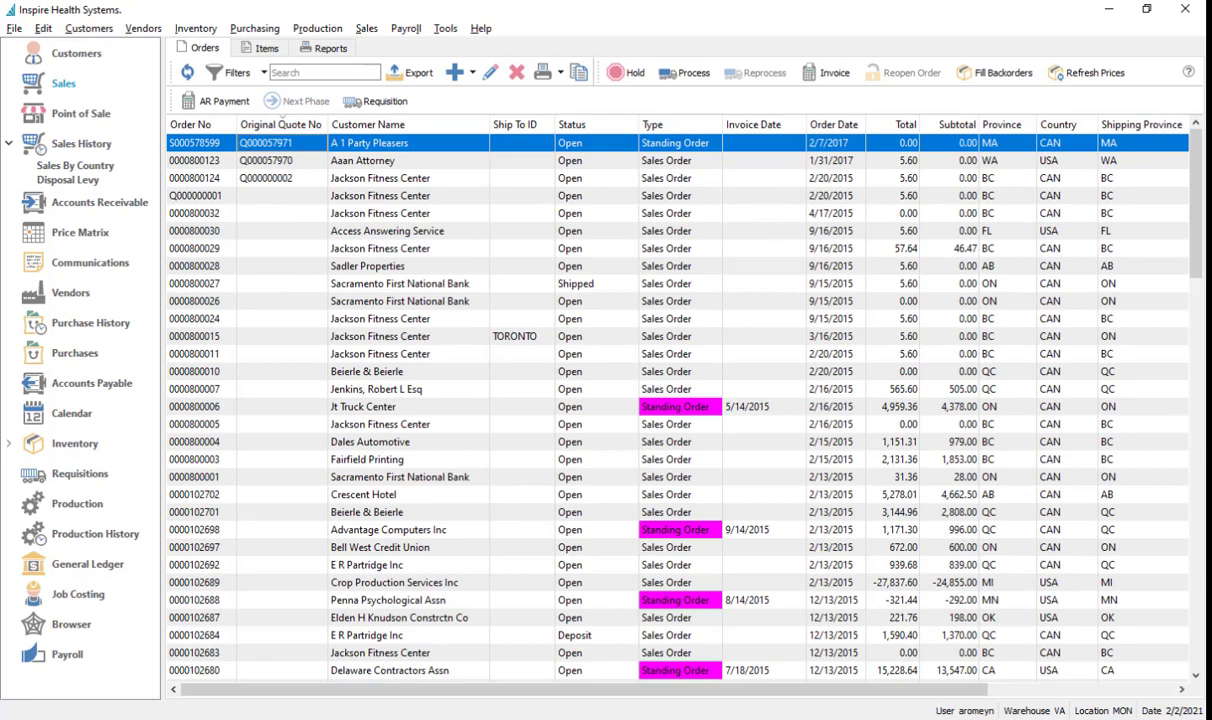
Step: Advance the PowerPoint slide show to the slide on user-set sales order line costs and return to Spire
key("alt+Tab")
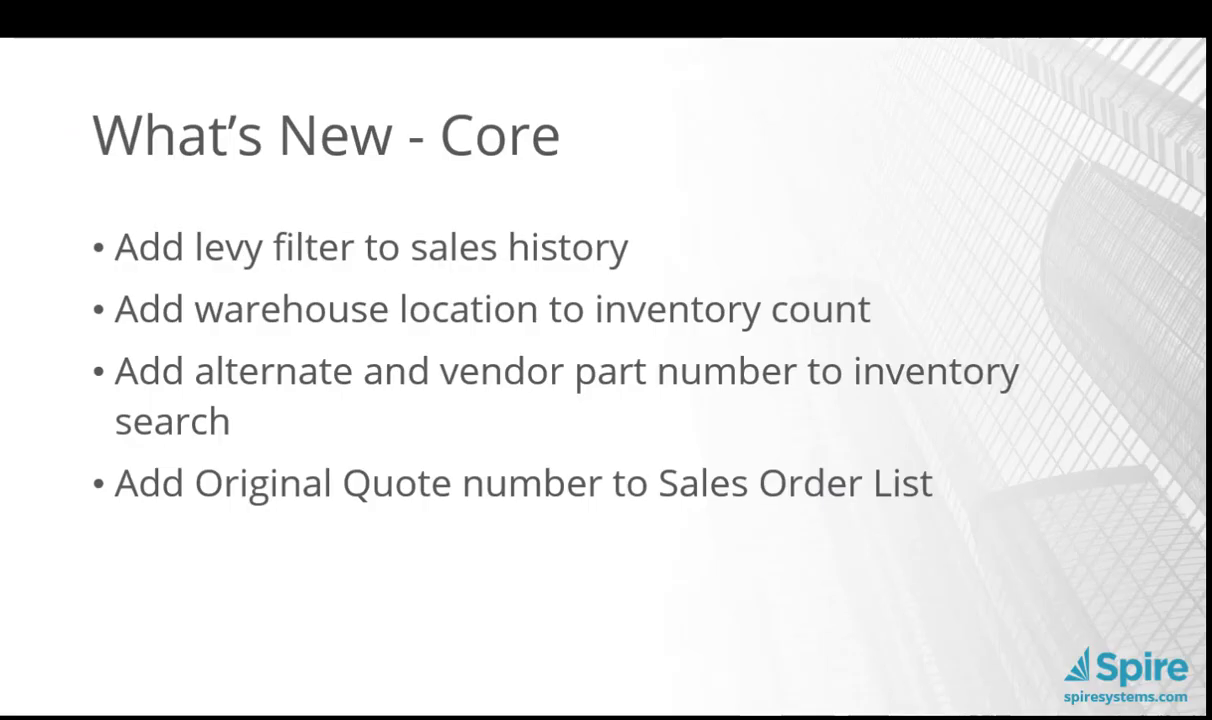
left_click(427, 556)
left_click(427, 560)
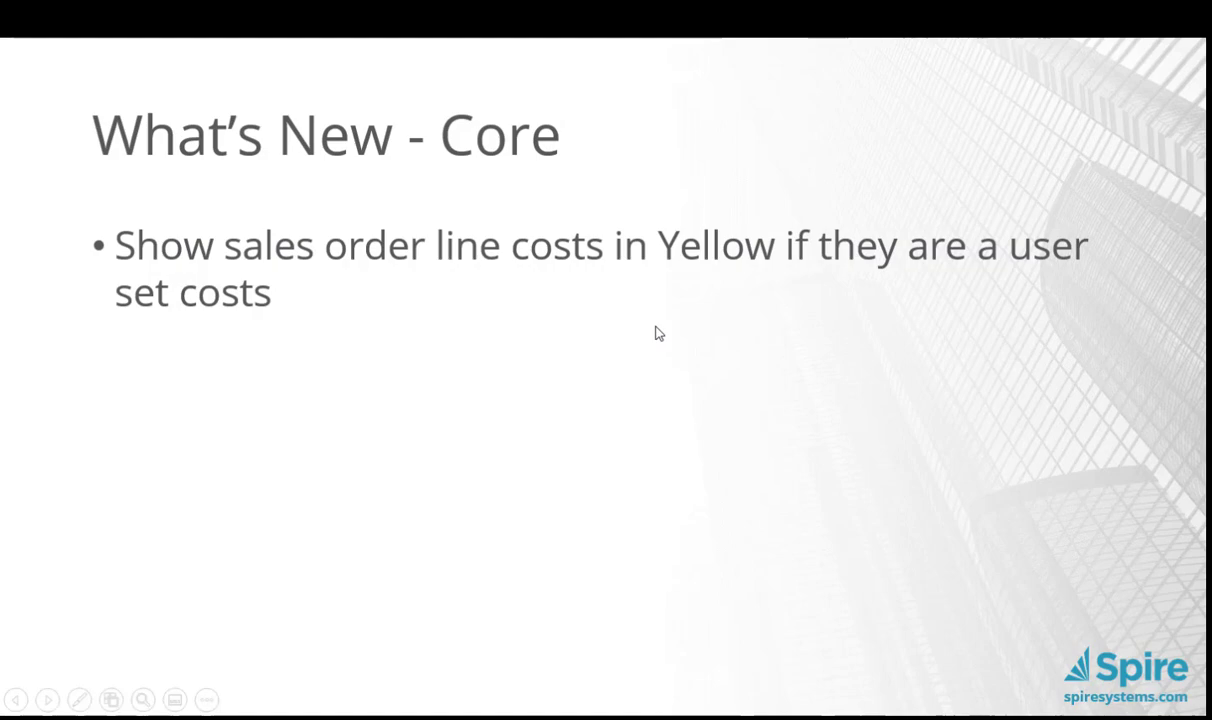
key("alt+Tab")
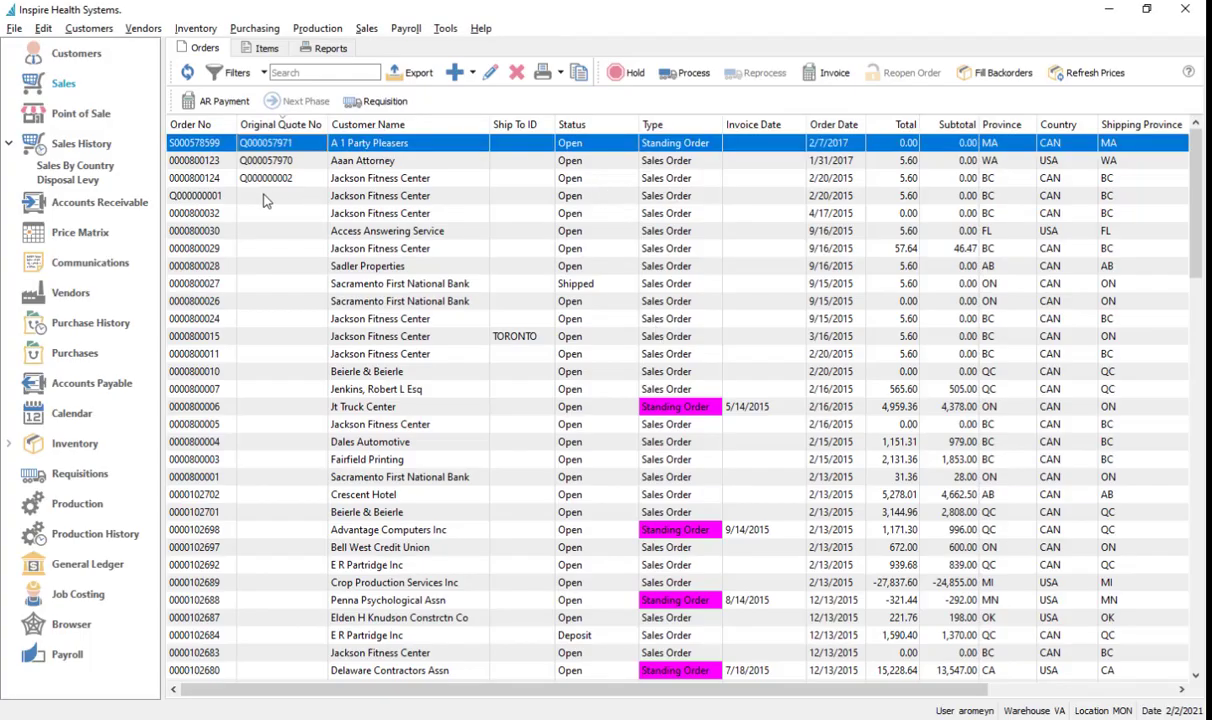
Step: Open the Jackson Fitness Center sales order dated 4/17/2015, maximize its window and dismiss the customer notes notice
left_click(9, 144)
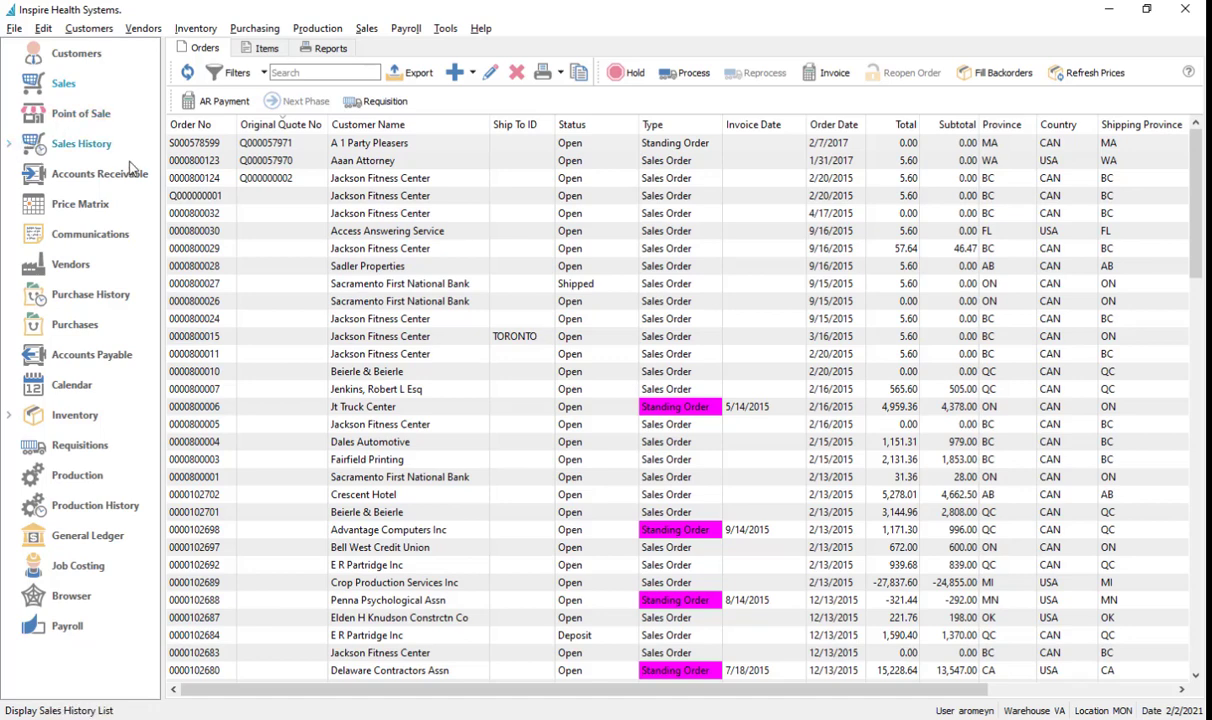
left_click(241, 196)
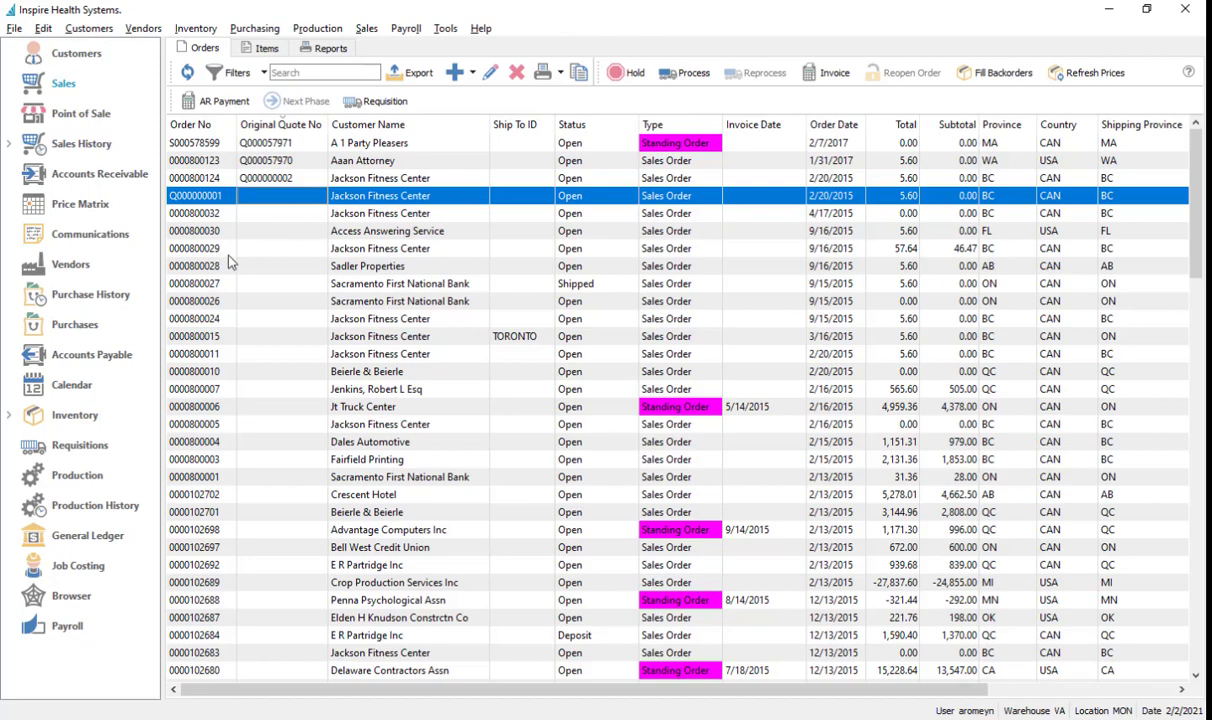
left_click(256, 216)
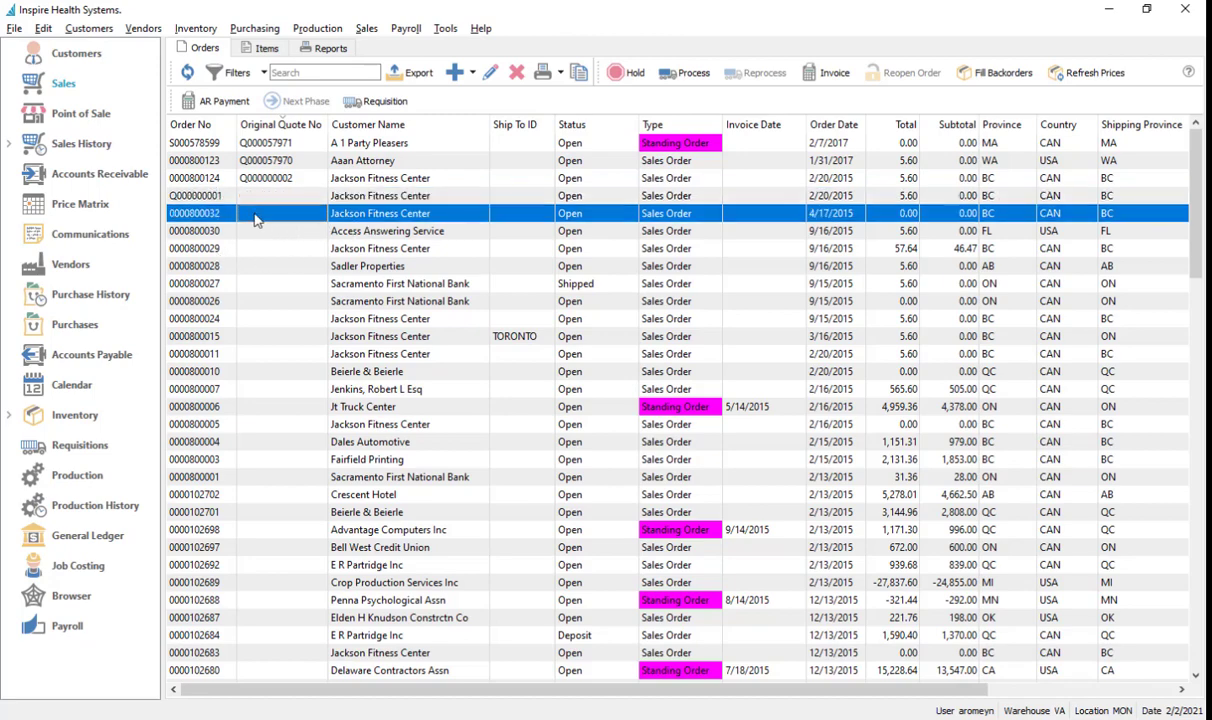
double_click(256, 218)
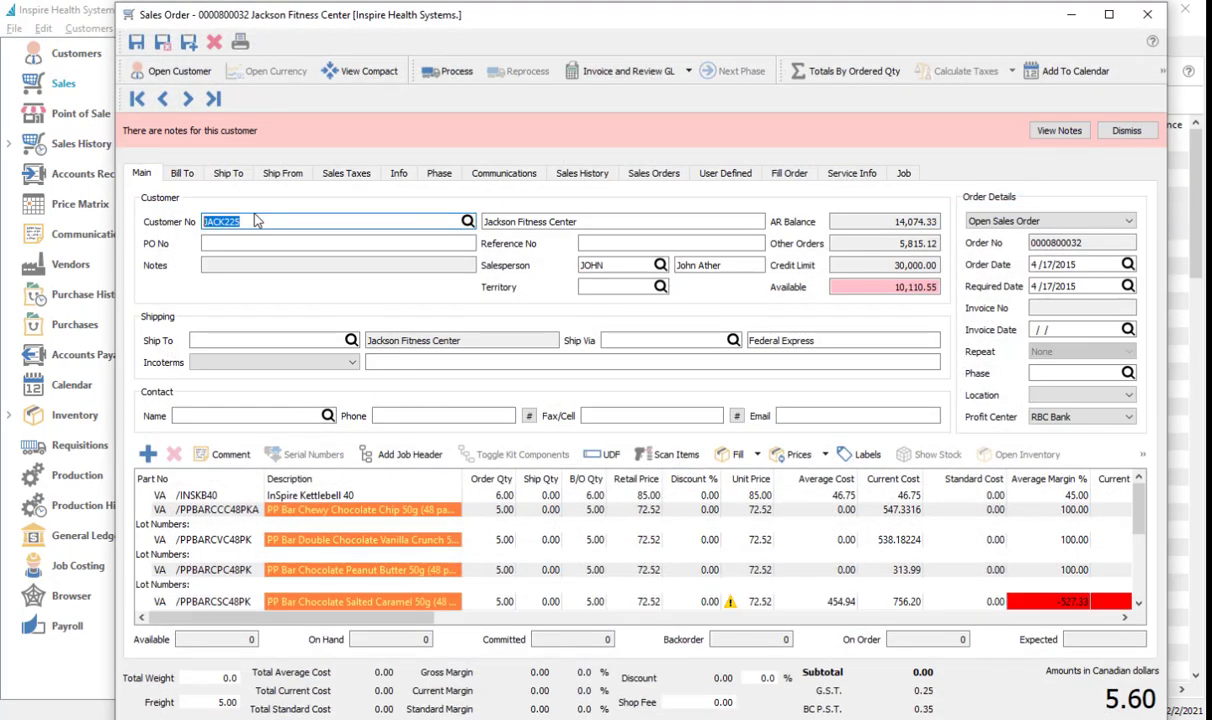
double_click(793, 22)
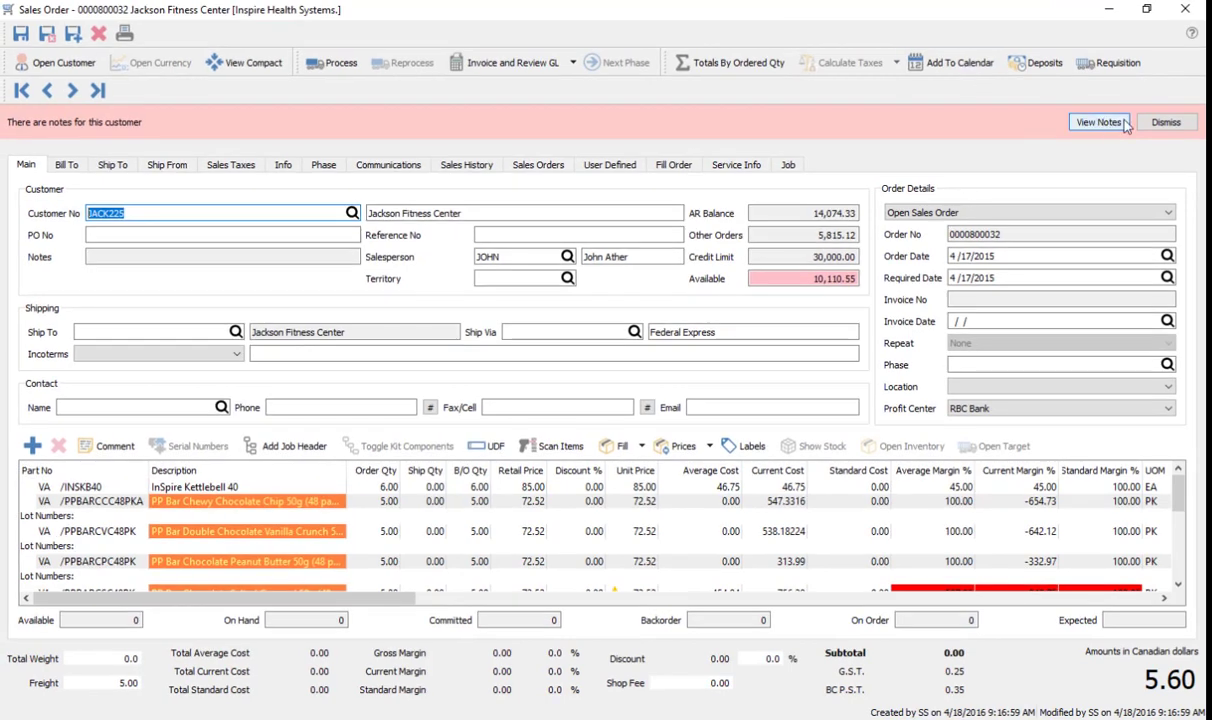
left_click(1166, 122)
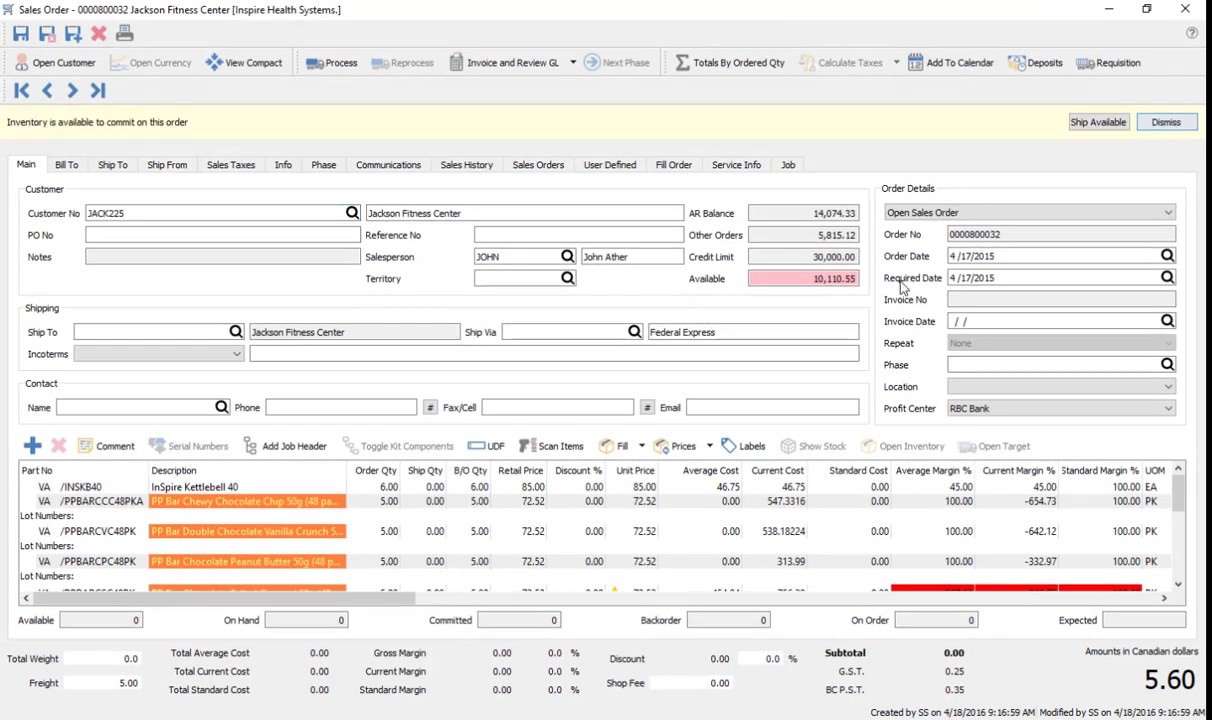
Step: Set the average cost of the InSpire Kettlebell 40 line to 34.00 and widen the line items' Description column
left_click(711, 488)
type("34")
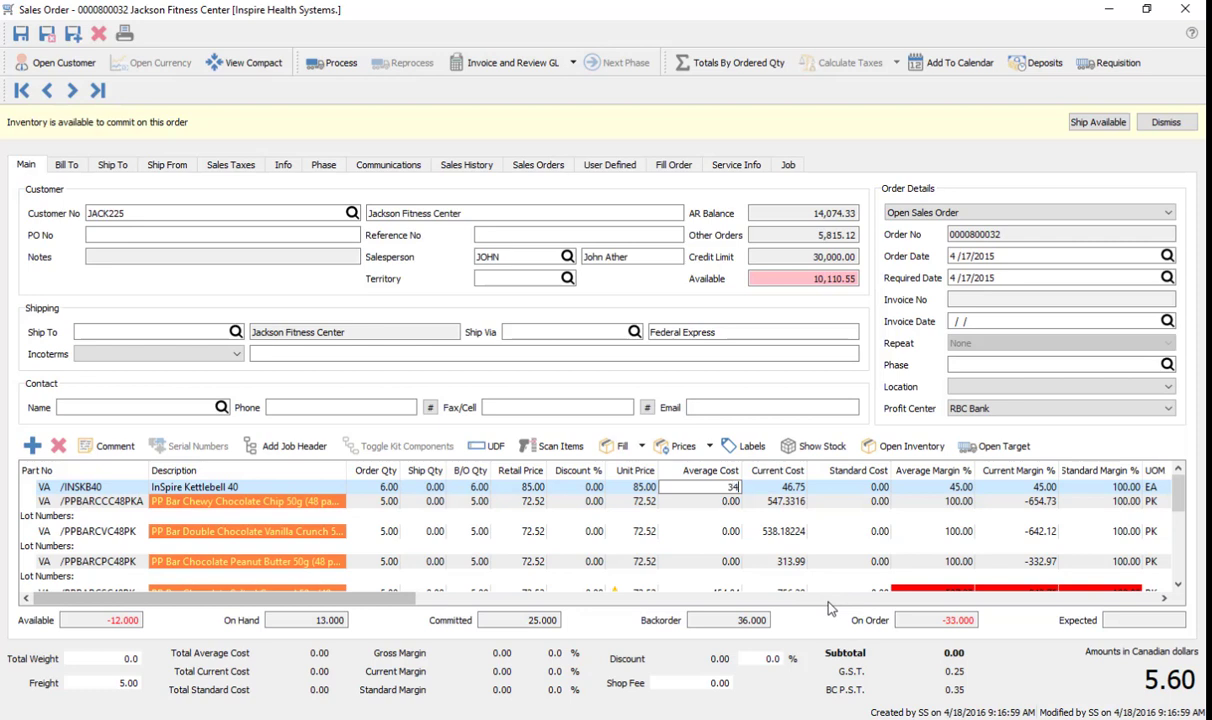
key("Tab")
left_click(706, 500)
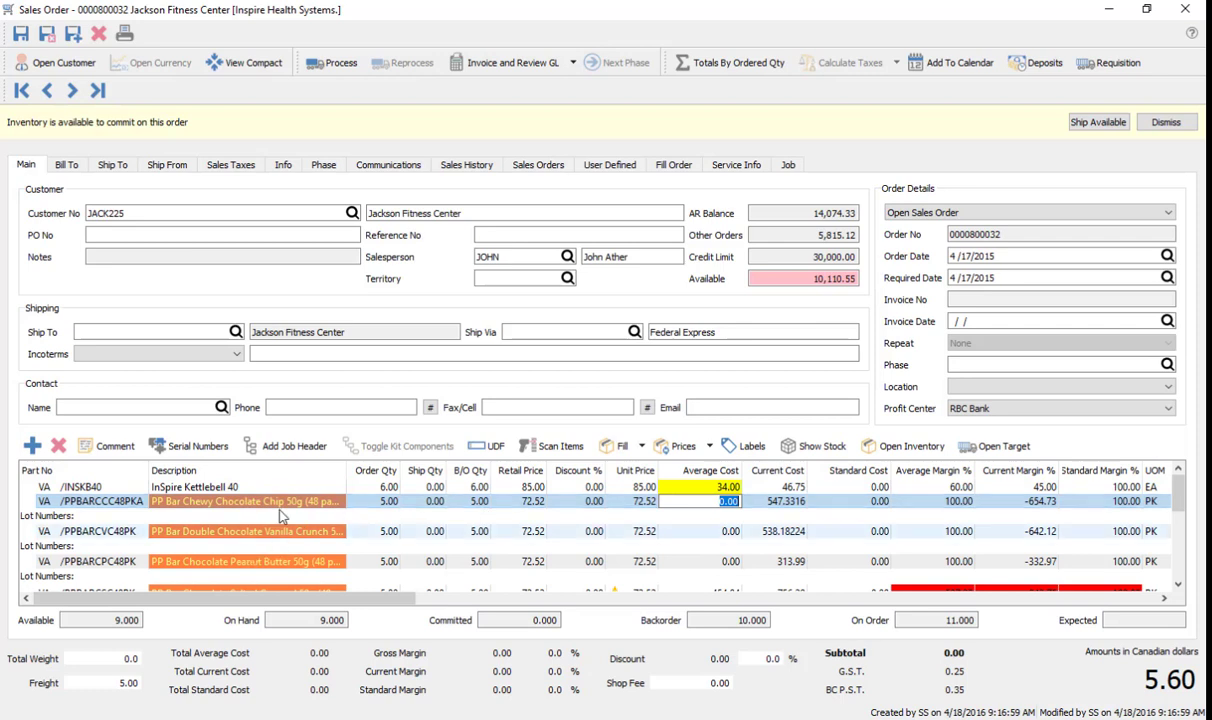
left_click_drag(350, 468, 397, 468)
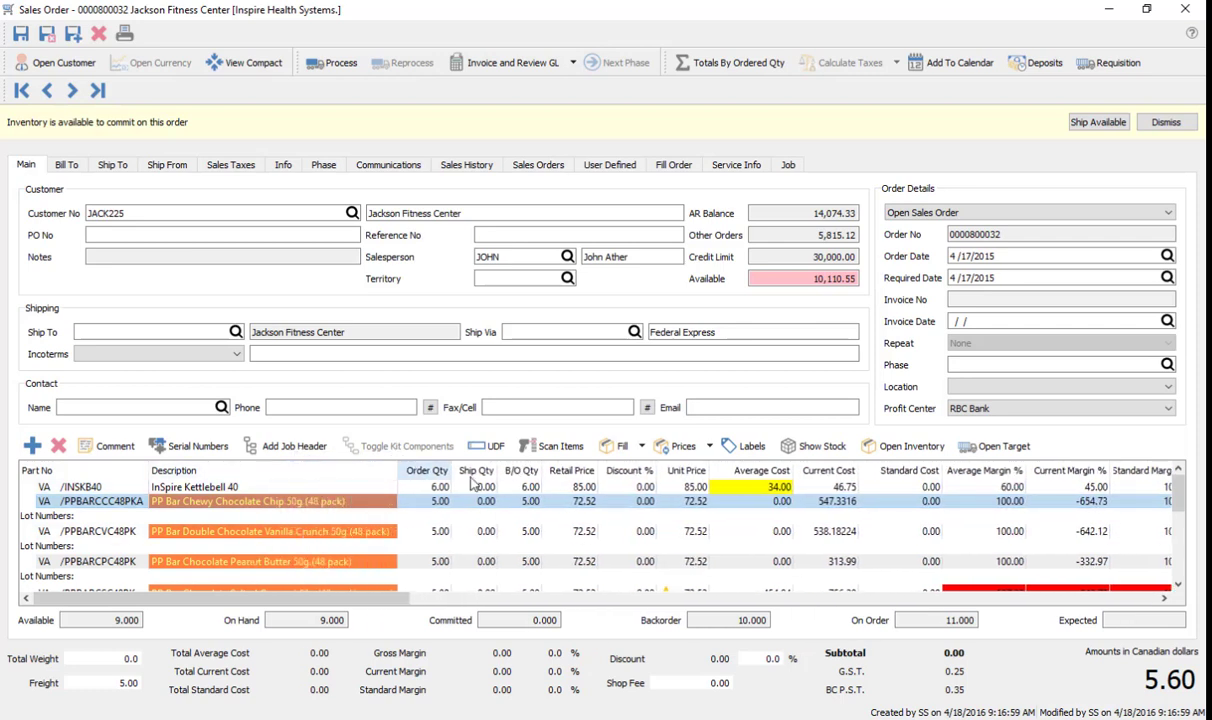
left_click(779, 502)
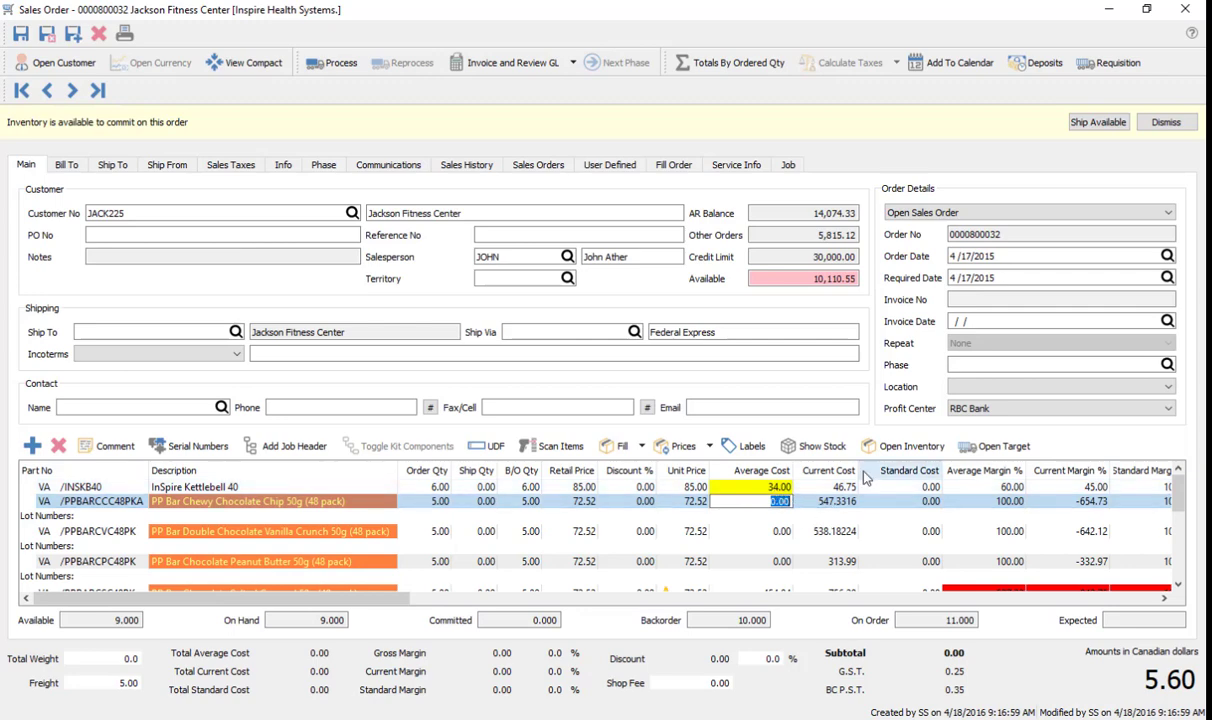
Step: Close the sales order discarding its changes, then show the PowerPoint bullet on opening customers and inventory and return to Spire
left_click(1187, 8)
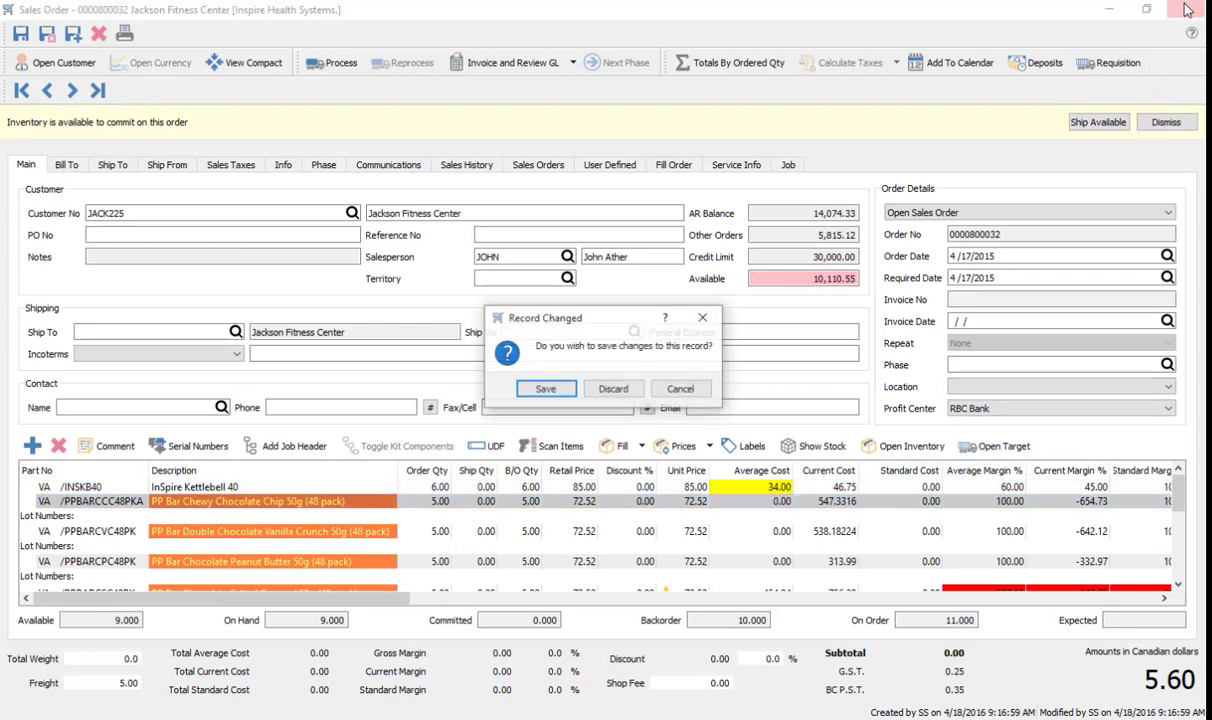
left_click(616, 389)
key("alt+Tab")
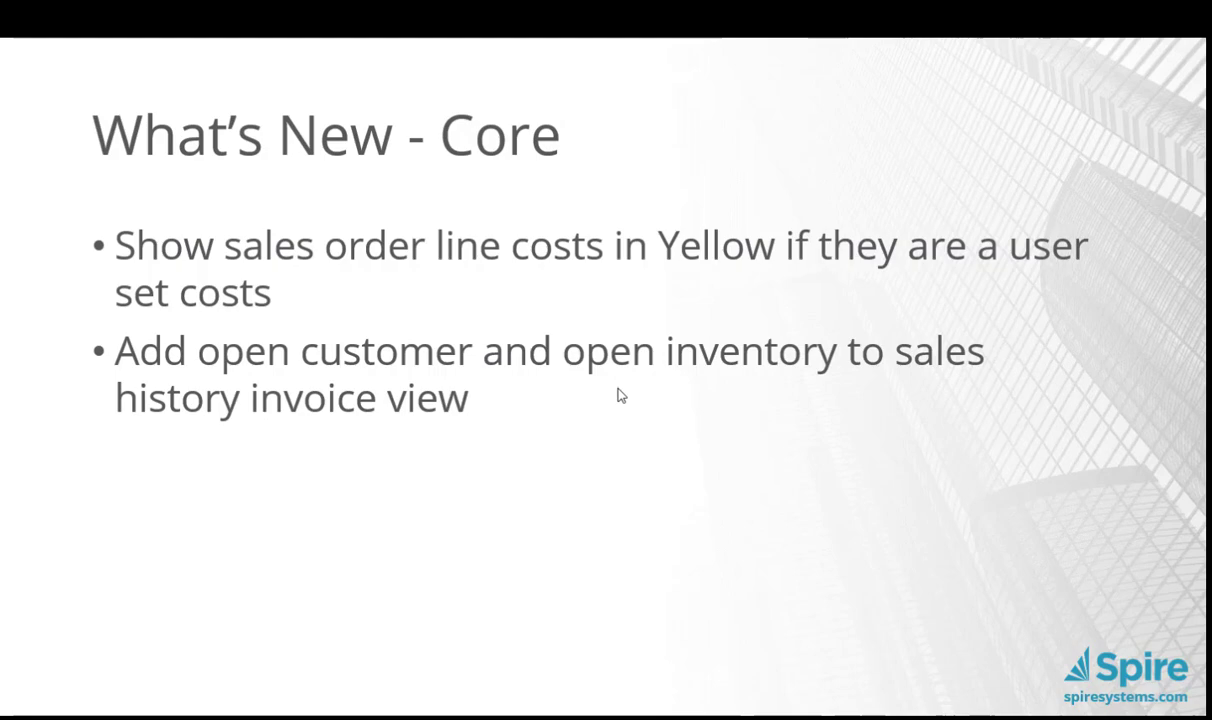
key("alt+Tab")
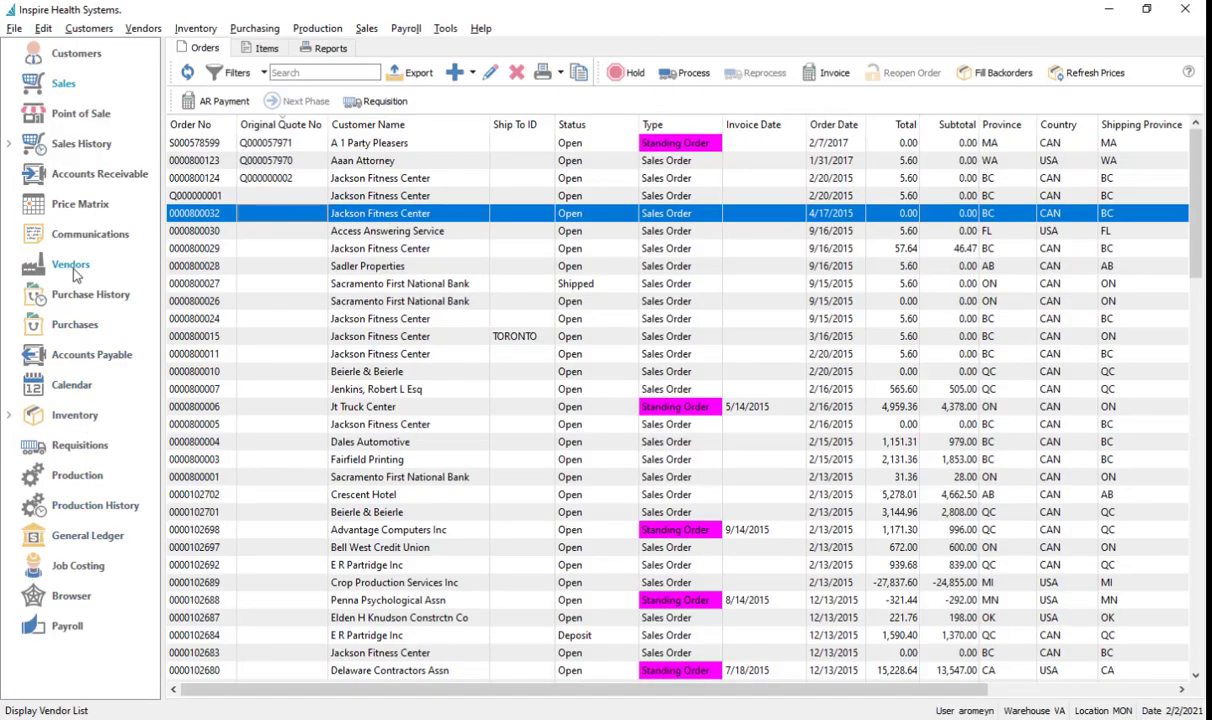
Step: Open the sales history list and view the Mater Dei College invoice dated 2/2/2021
left_click(82, 144)
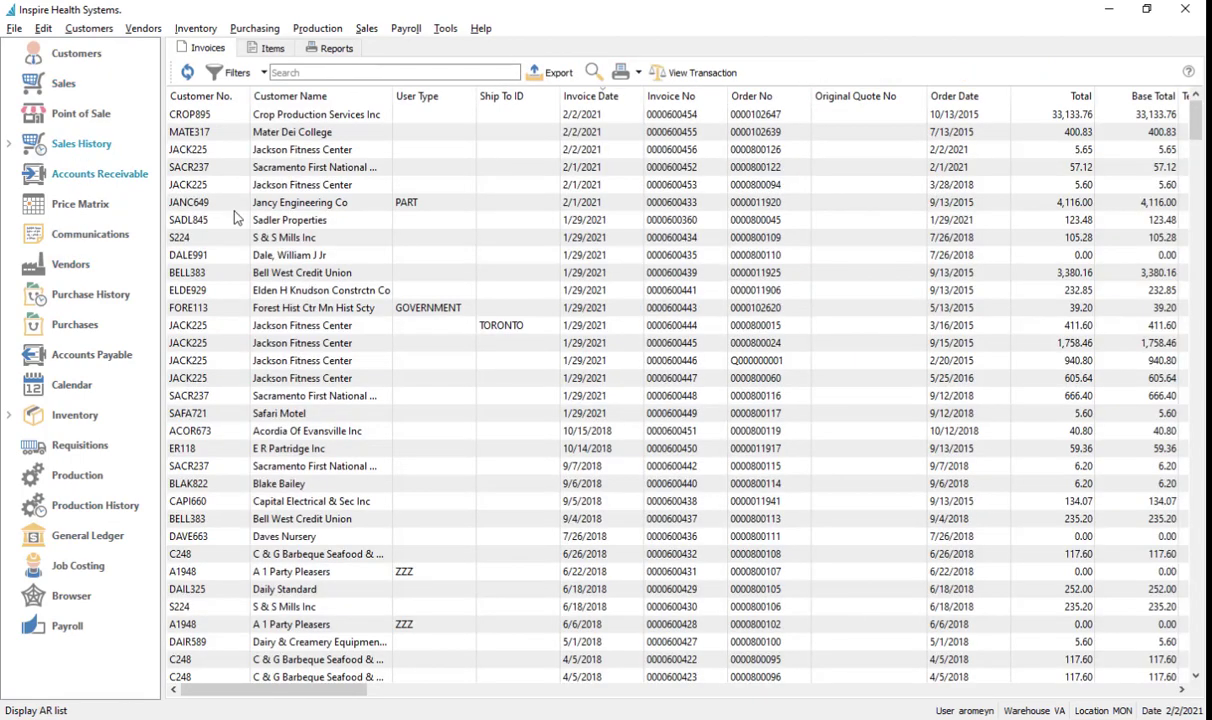
left_click(366, 276)
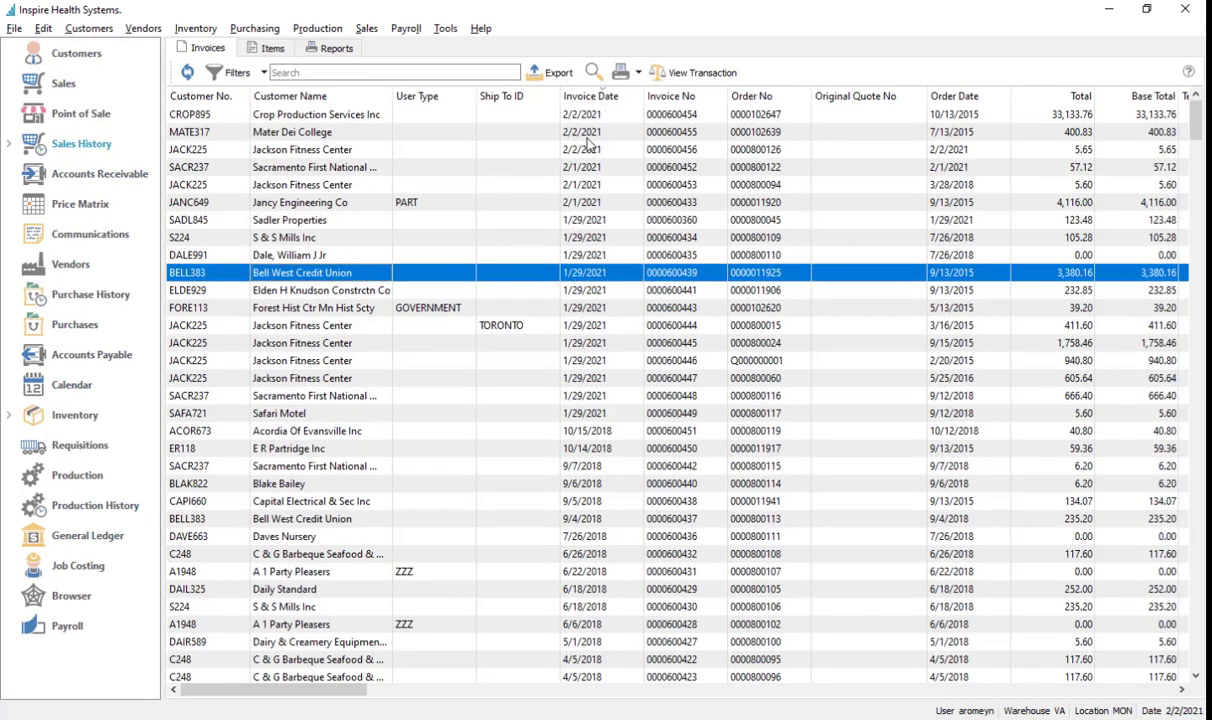
double_click(556, 131)
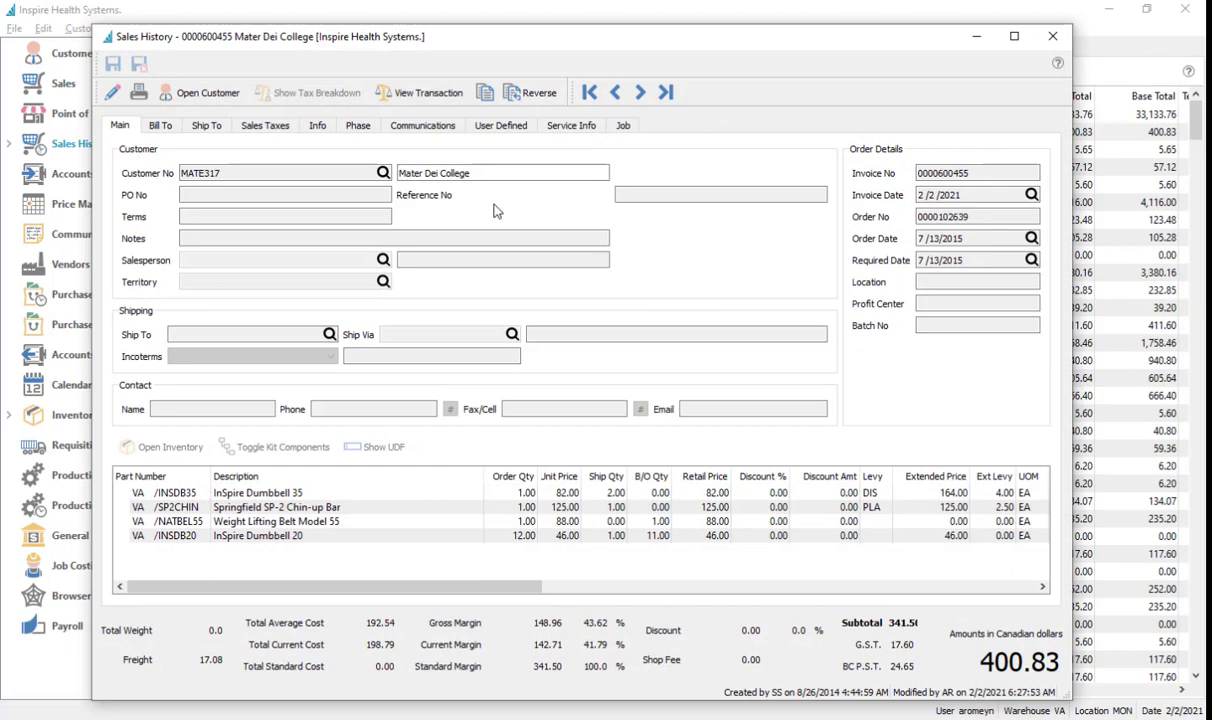
Step: Open the inventory record of the InSpire Dumbbell 35 line from the invoice, look through it and close it
left_click(258, 493)
left_click(176, 450)
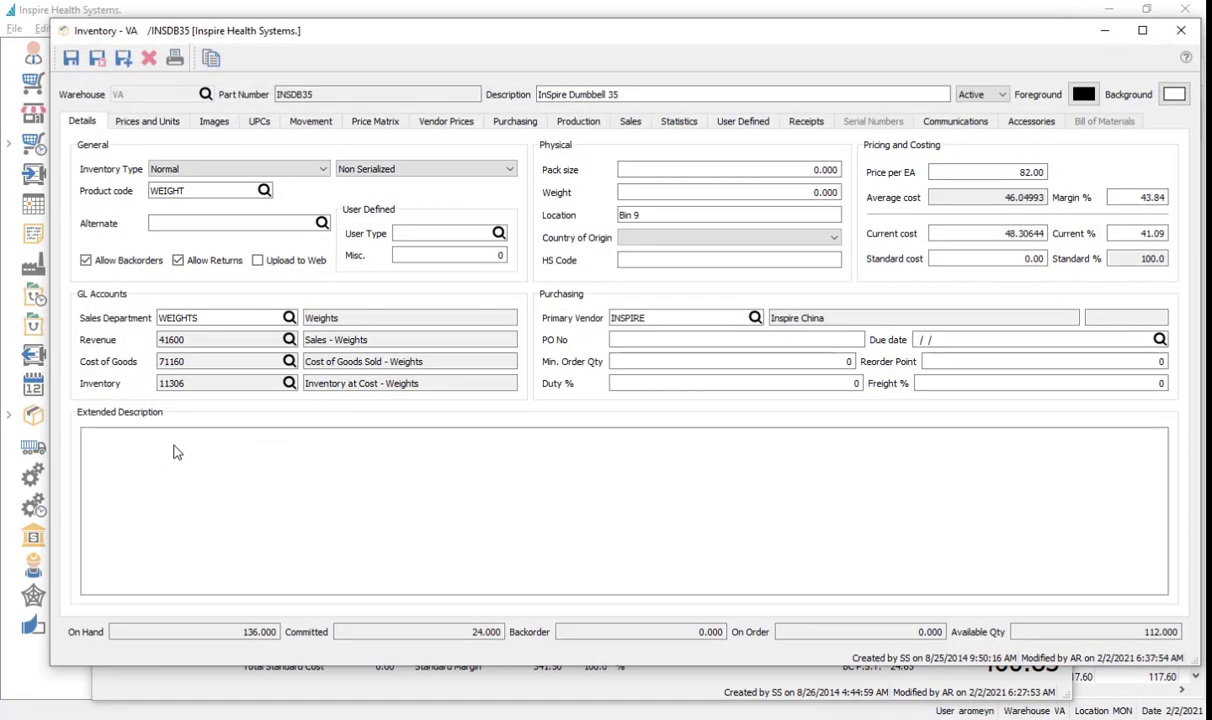
left_click(640, 122)
left_click(1181, 30)
Step: Open the customer record from the invoice, view its accounts receivable, and close both the customer and the invoice
left_click(185, 91)
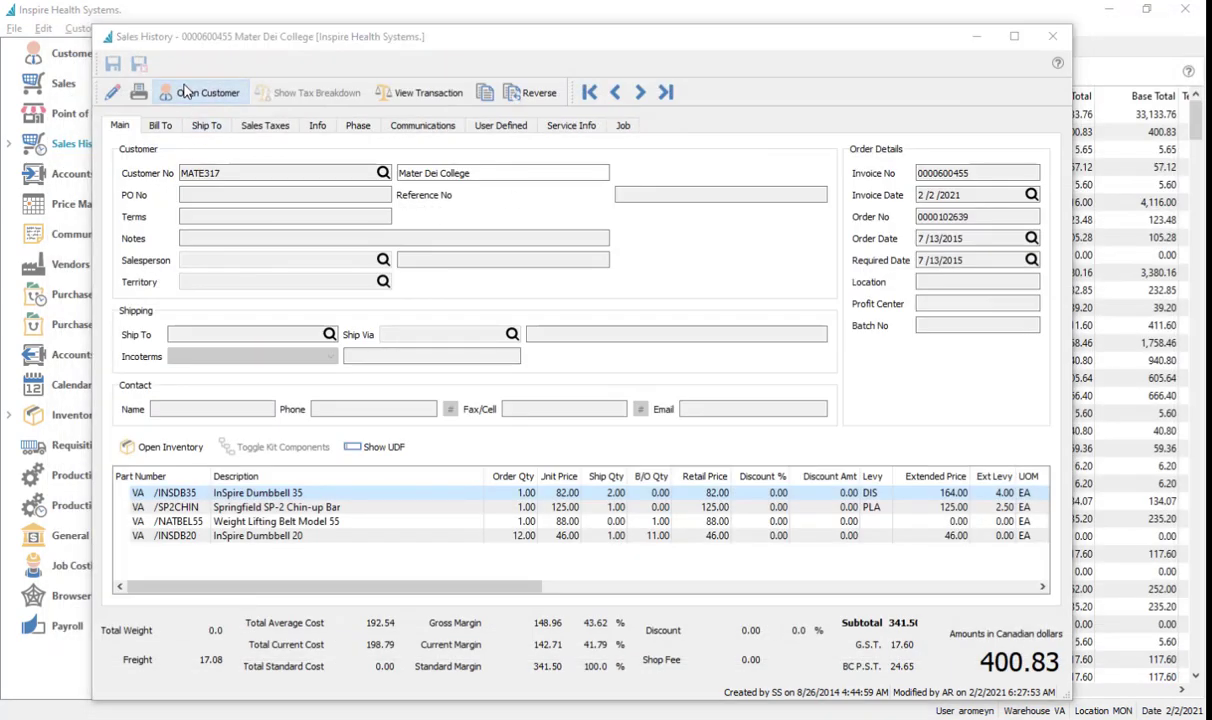
left_click(450, 146)
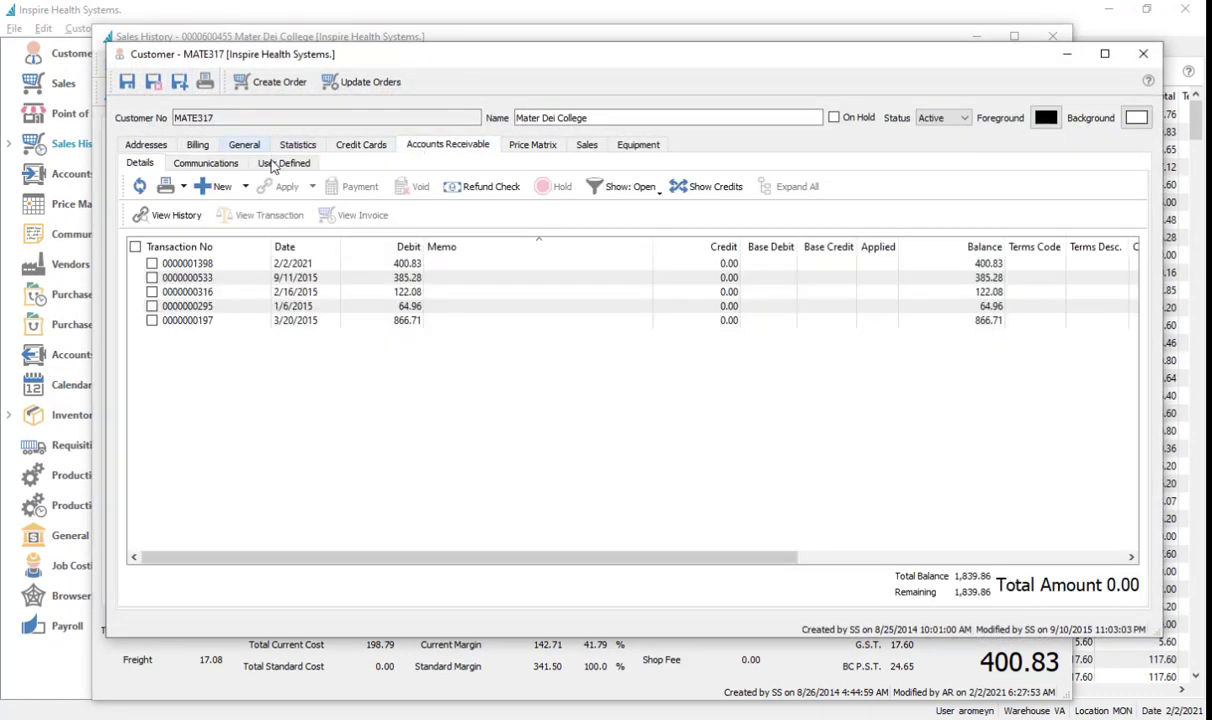
left_click(1143, 53)
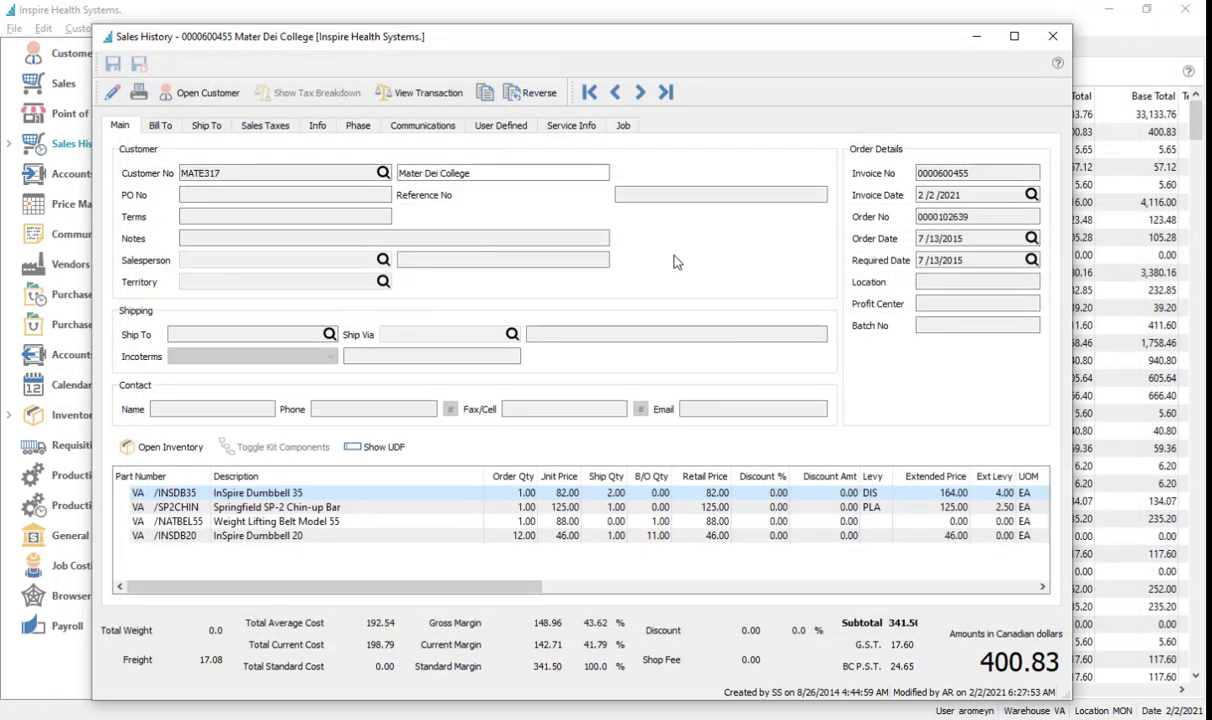
left_click(1052, 40)
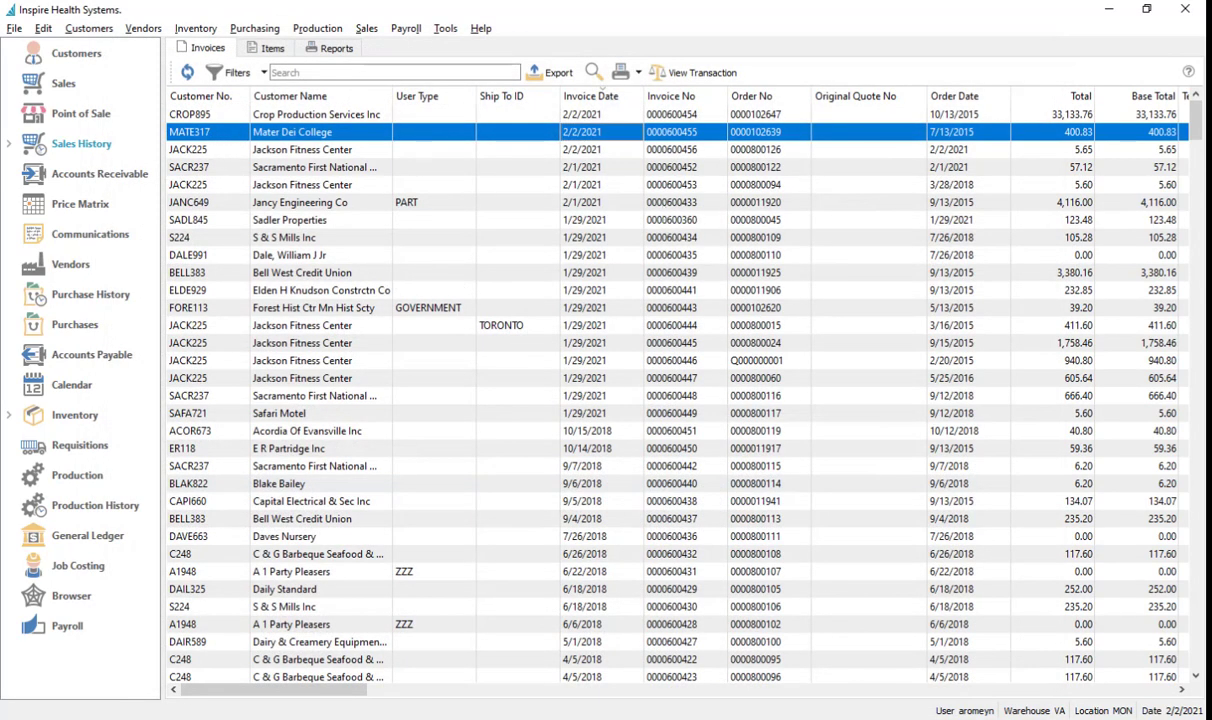
Step: Switch to the PowerPoint slide show, reveal the bullet on restricting banking info and return to Spire
key("alt+Tab")
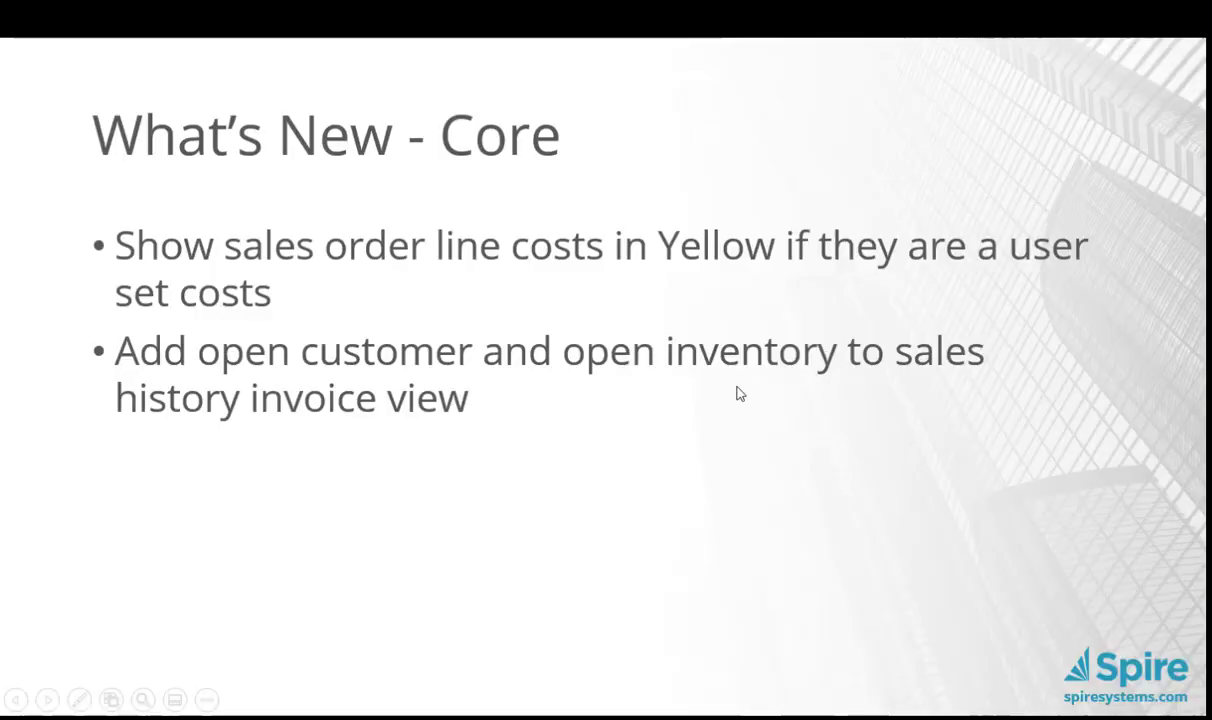
left_click(659, 399)
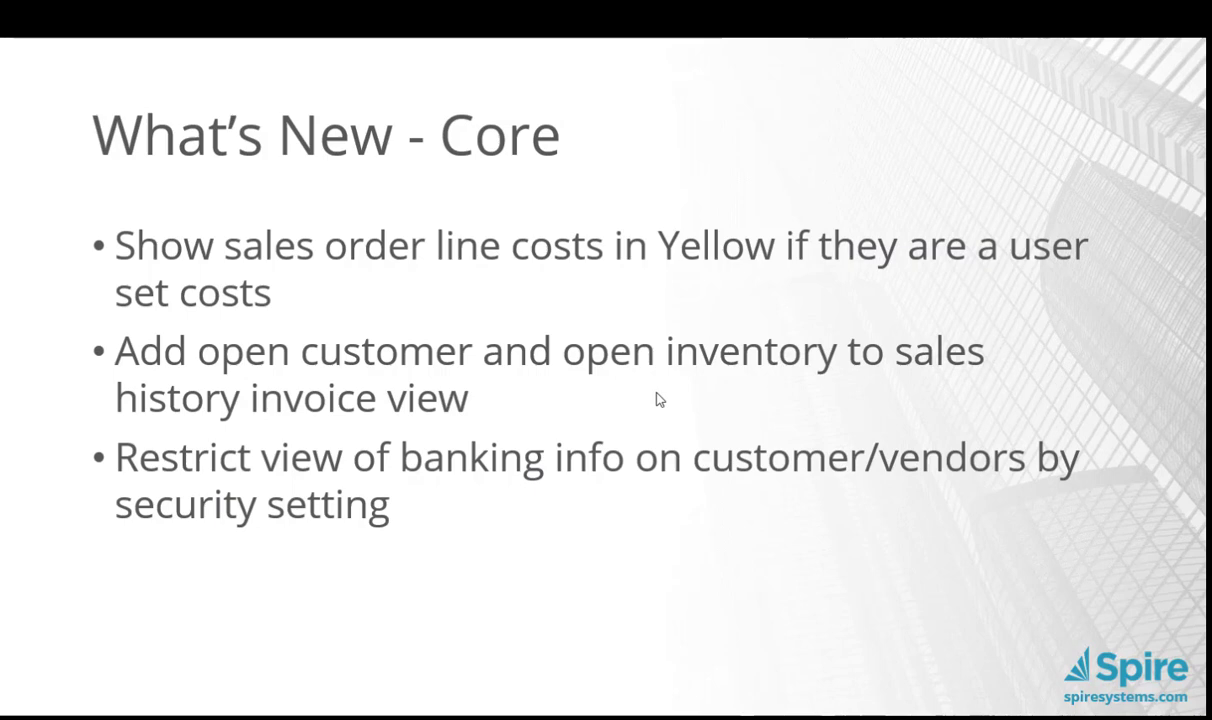
key("alt+Tab")
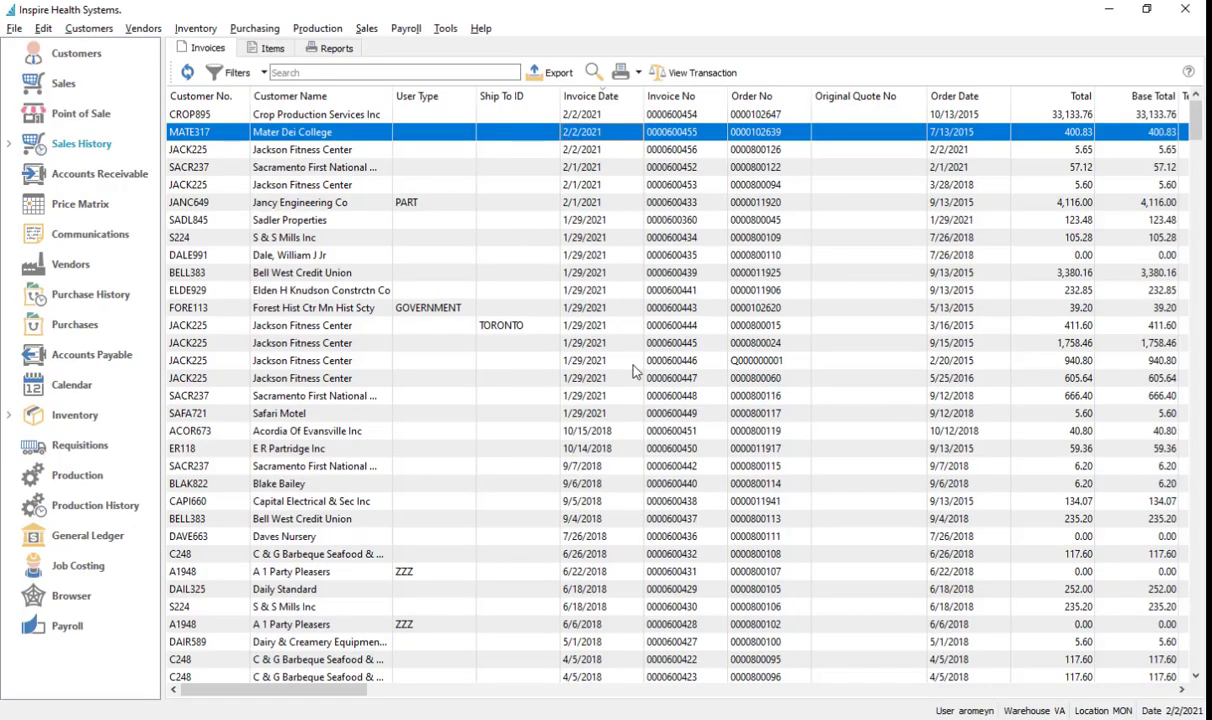
Step: Open the list of users and bring up the settings of the user who has company access
left_click(43, 28)
left_click(72, 276)
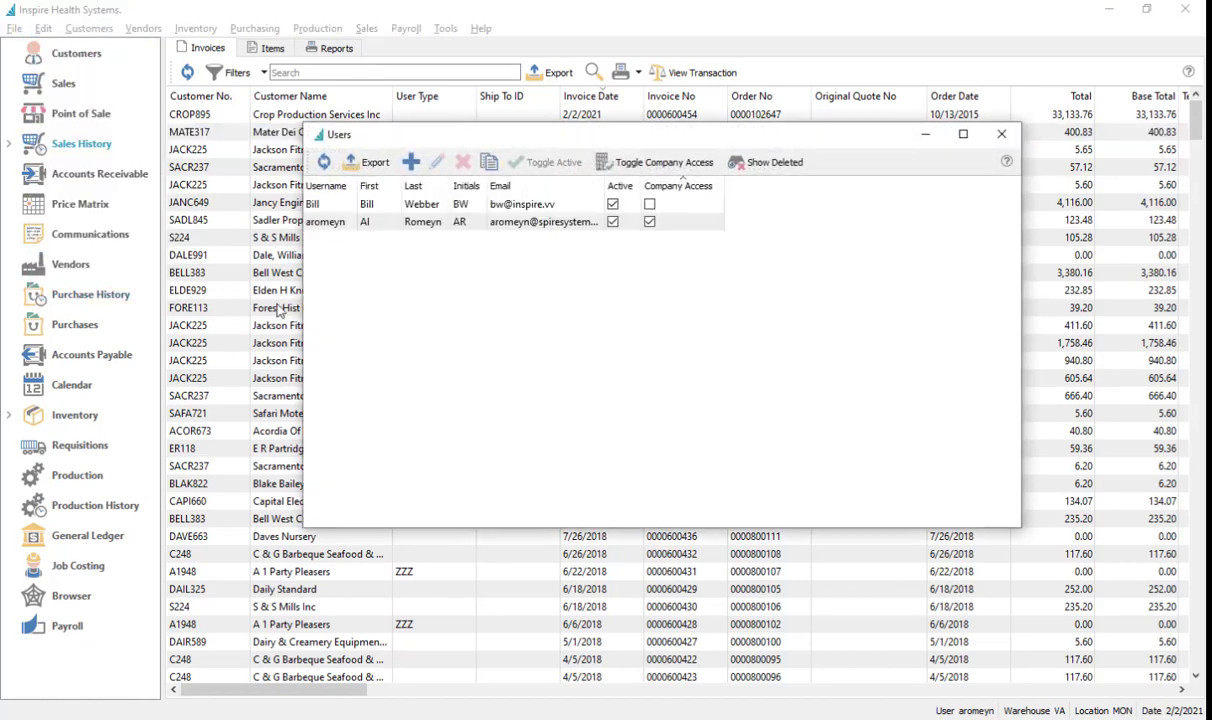
double_click(322, 222)
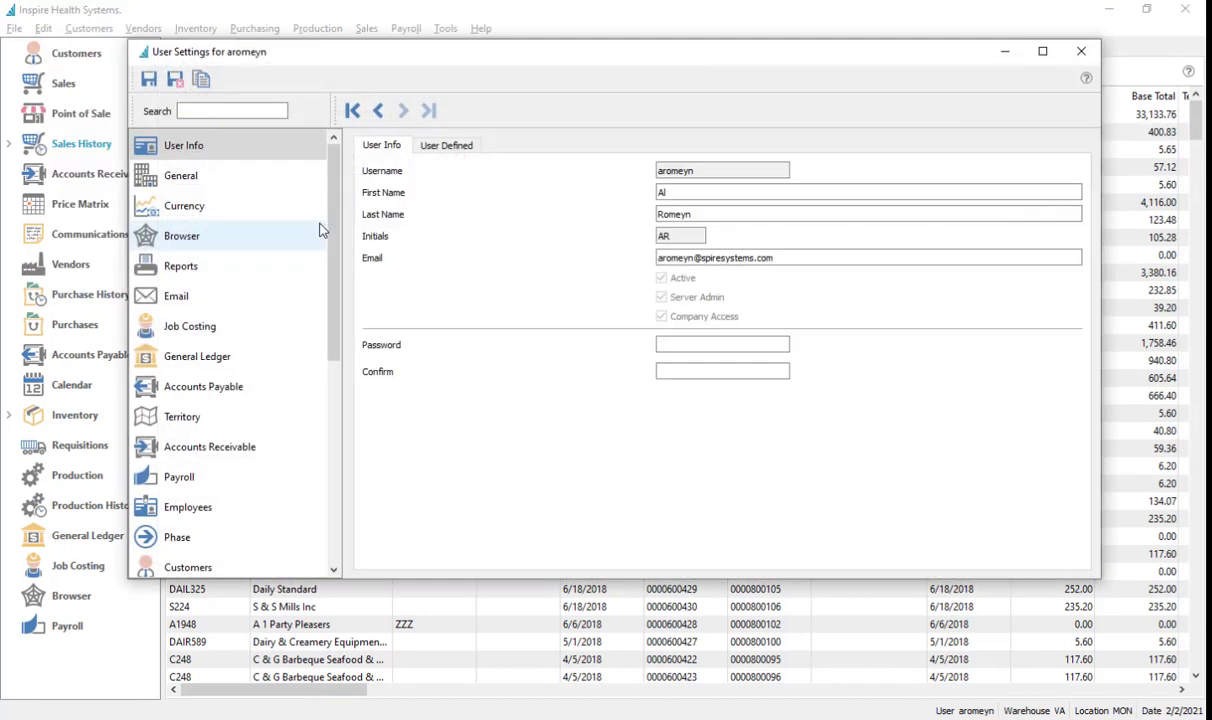
Step: Enlarge the user settings window and display the Vendors permissions containing Manage Bank Information
scroll(222, 420, "down", 3)
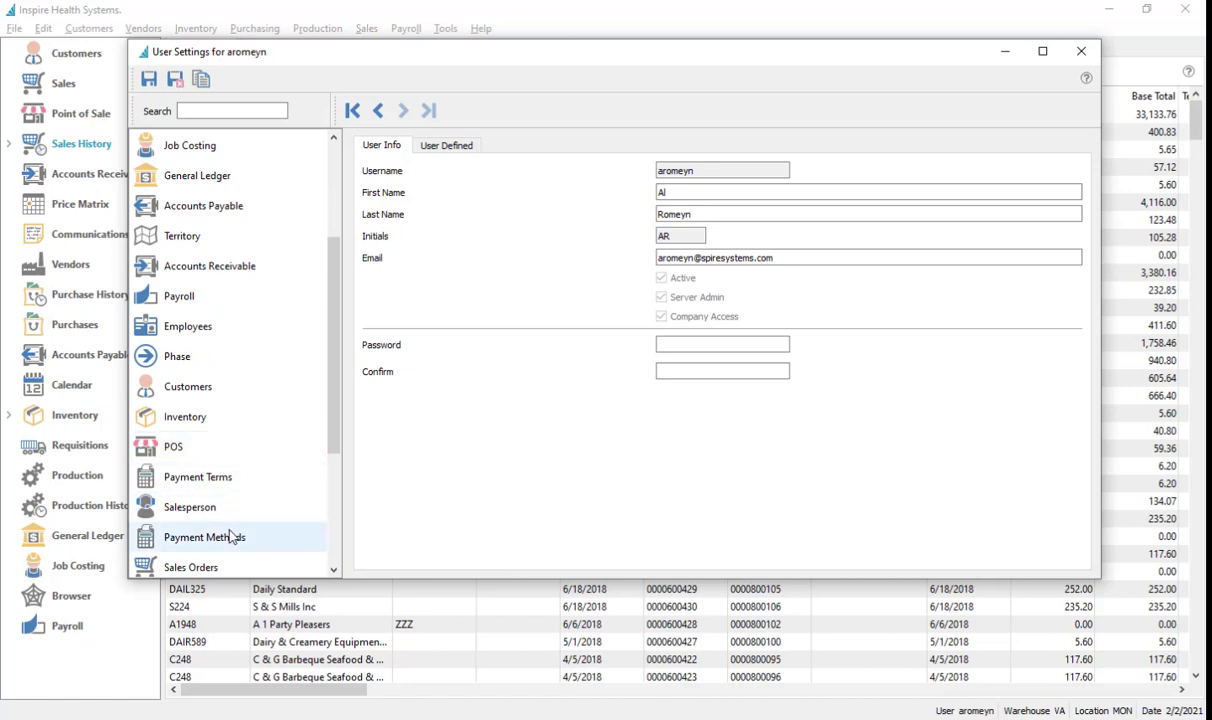
scroll(241, 433, "up", 2)
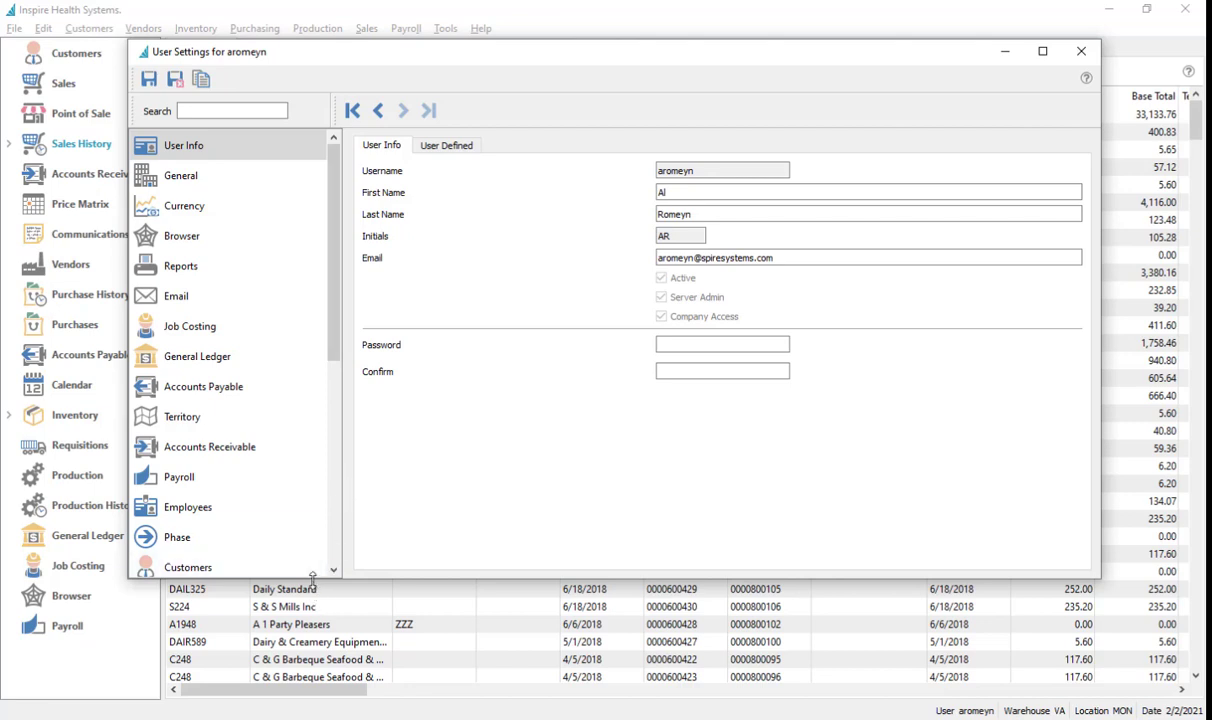
left_click_drag(300, 578, 314, 686)
scroll(315, 662, "down", 3)
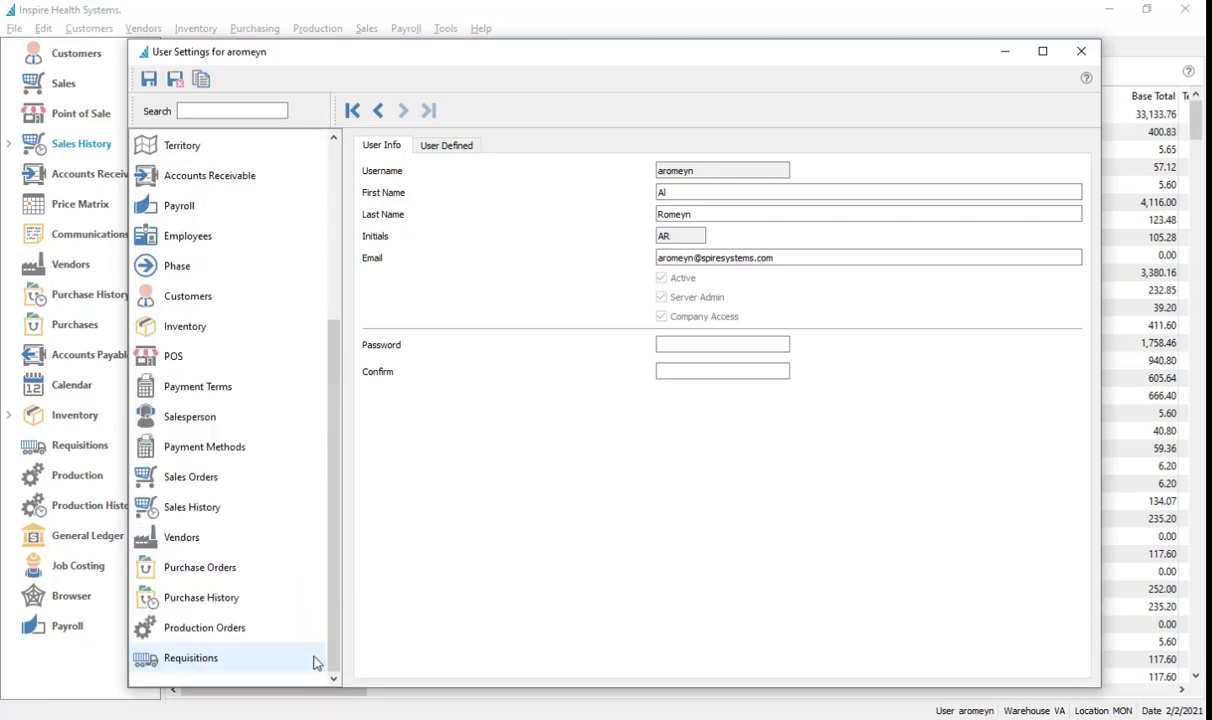
left_click(200, 538)
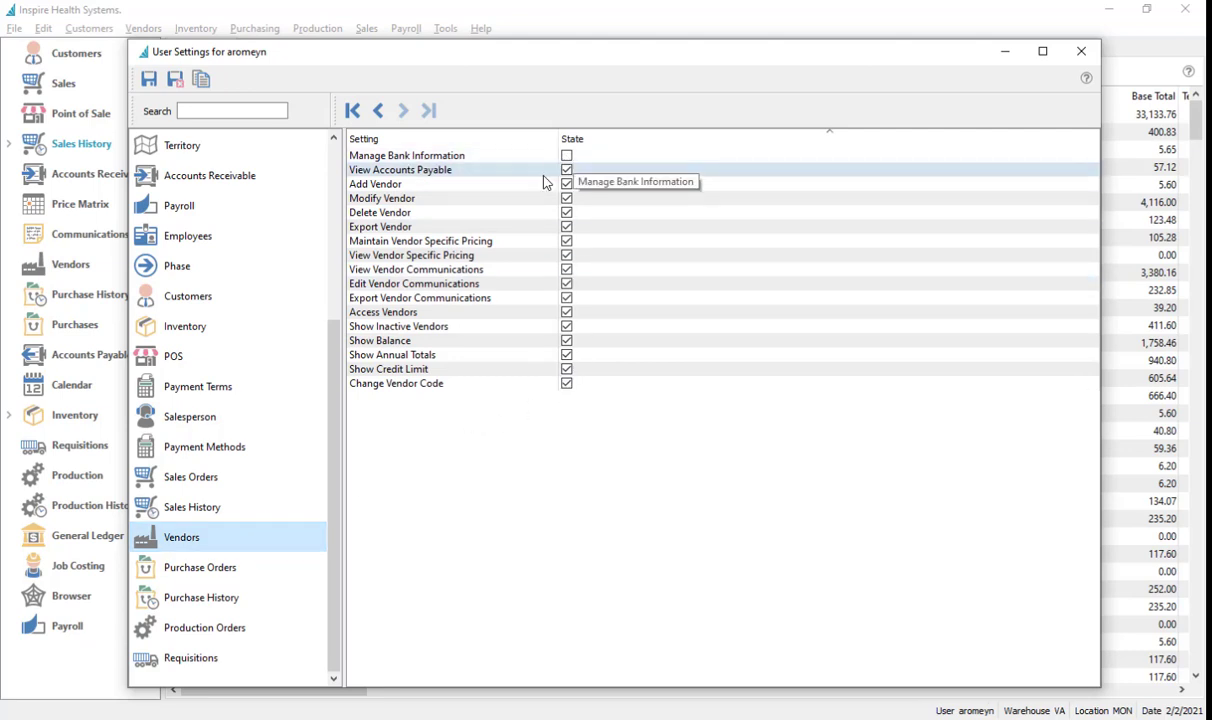
Step: View the user's Customers permissions, then close the user settings and the users list
left_click(188, 297)
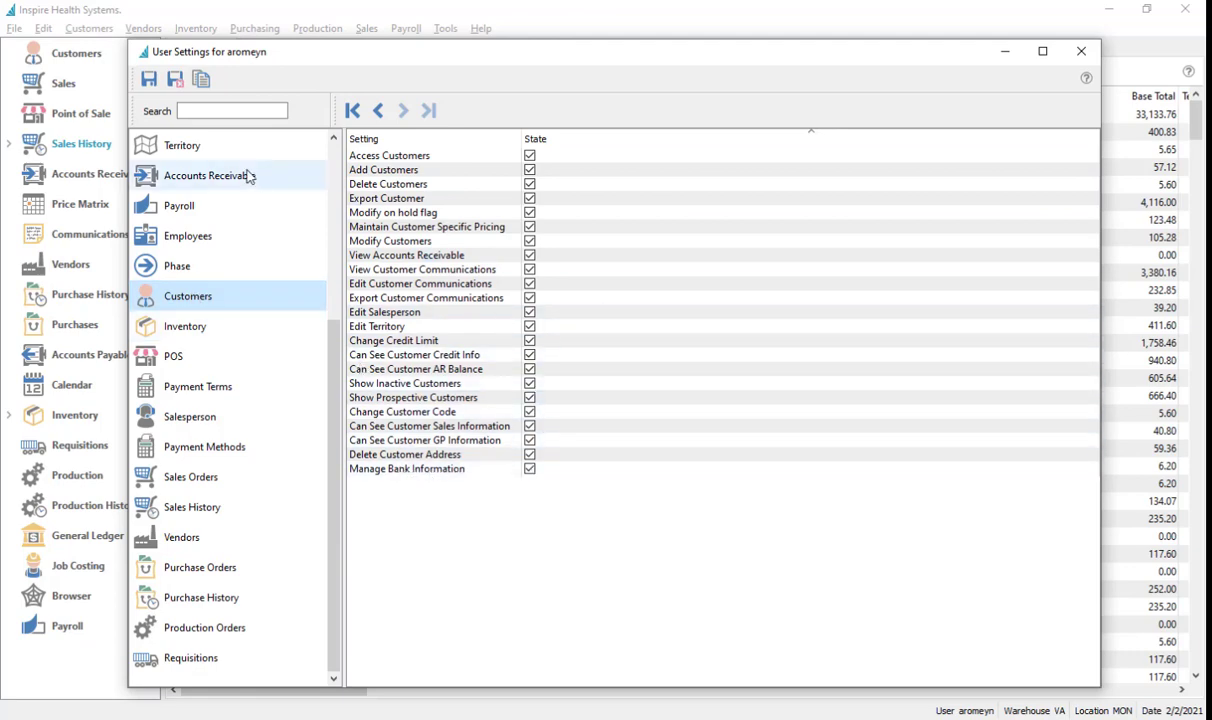
left_click(1081, 51)
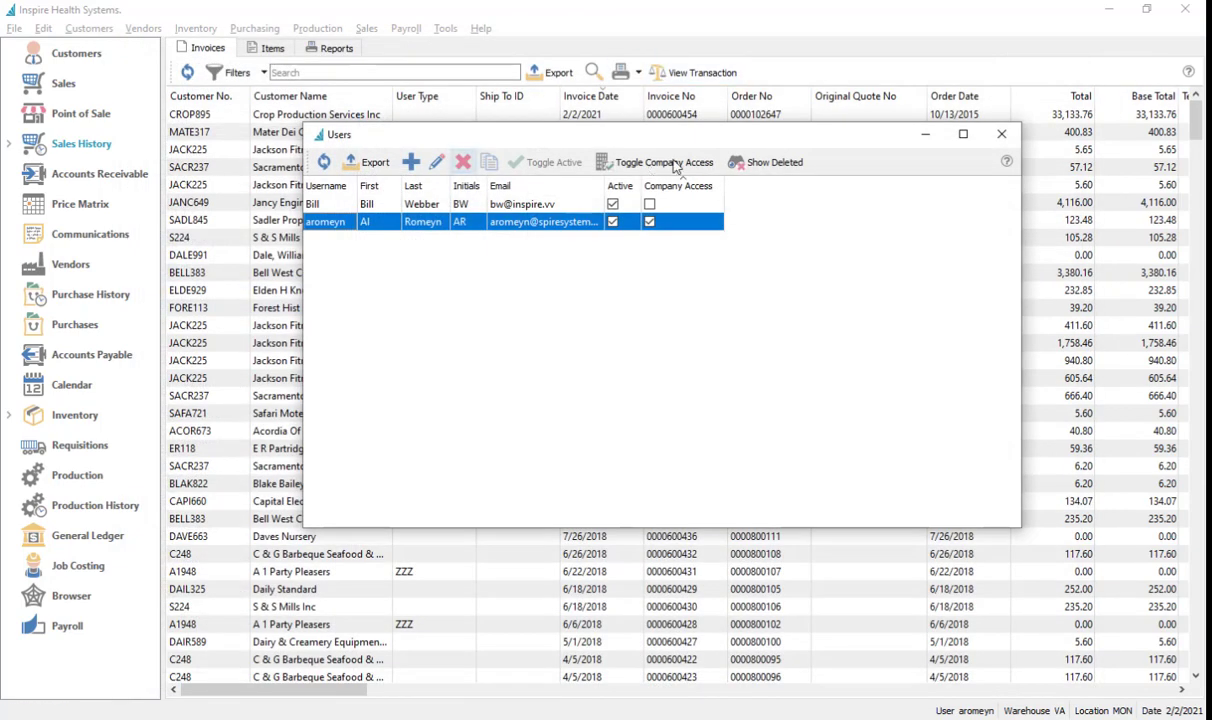
left_click(1001, 133)
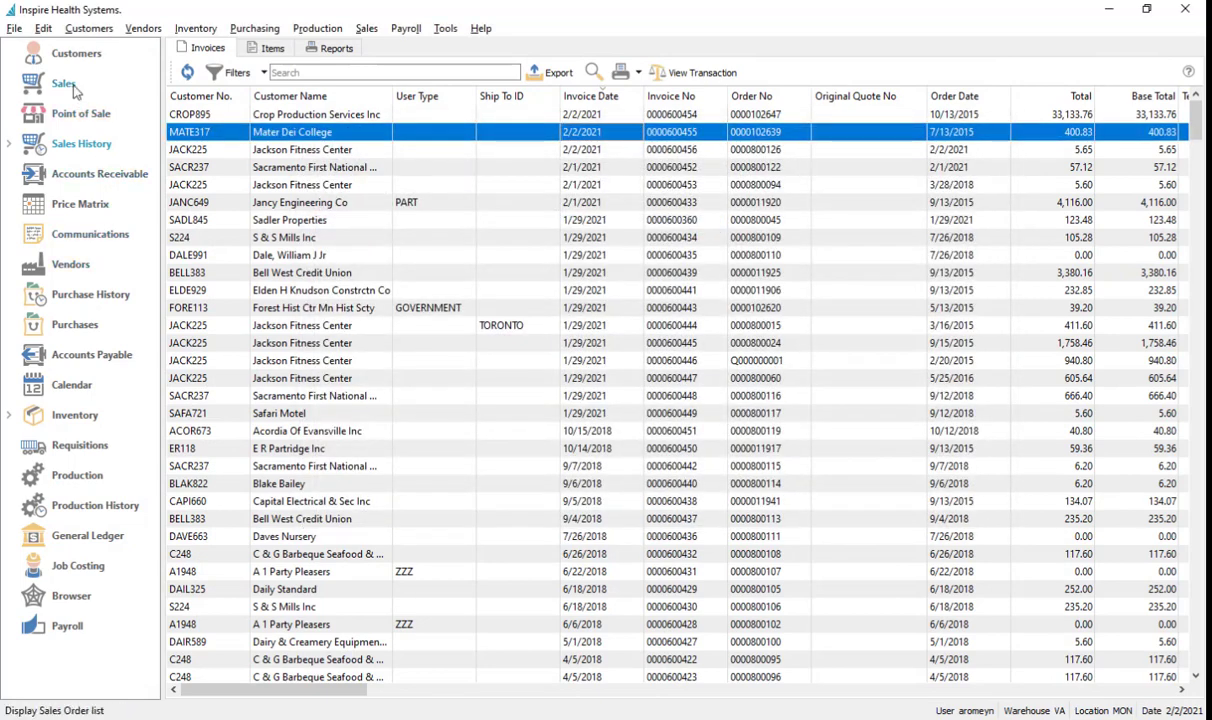
Step: Open the customer record for A Box and go to the bank information in its billing details
left_click(66, 55)
double_click(402, 181)
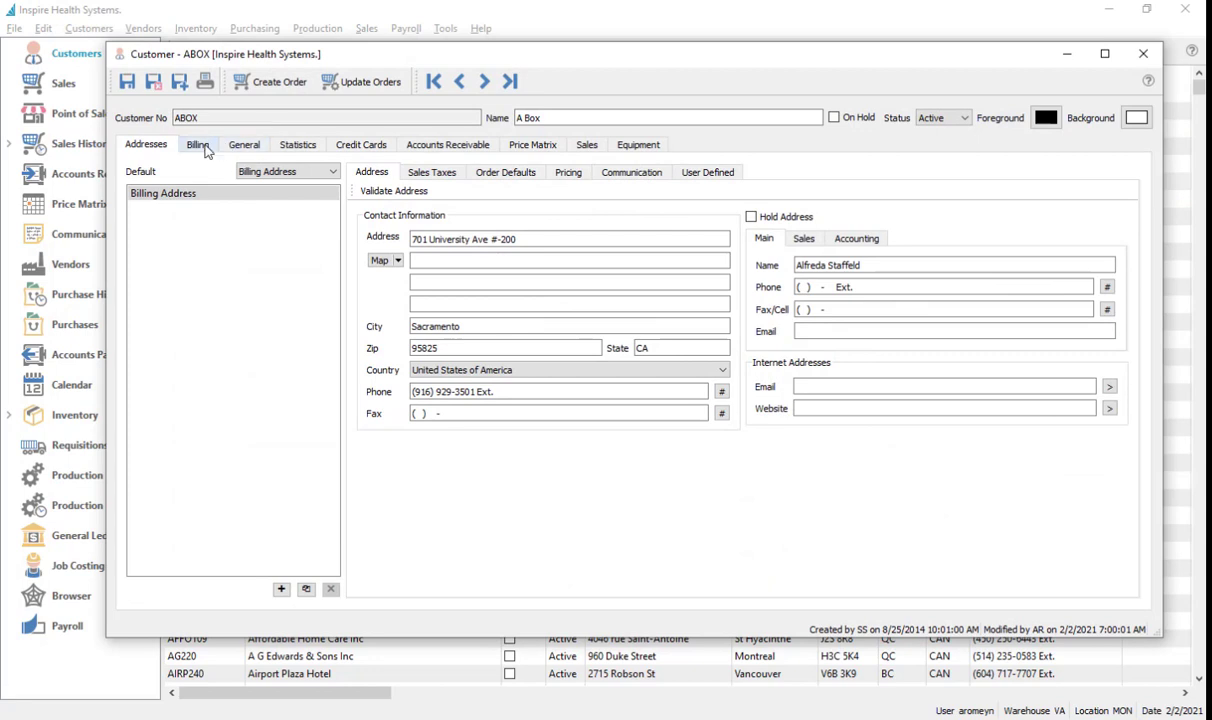
left_click(197, 144)
left_click(876, 308)
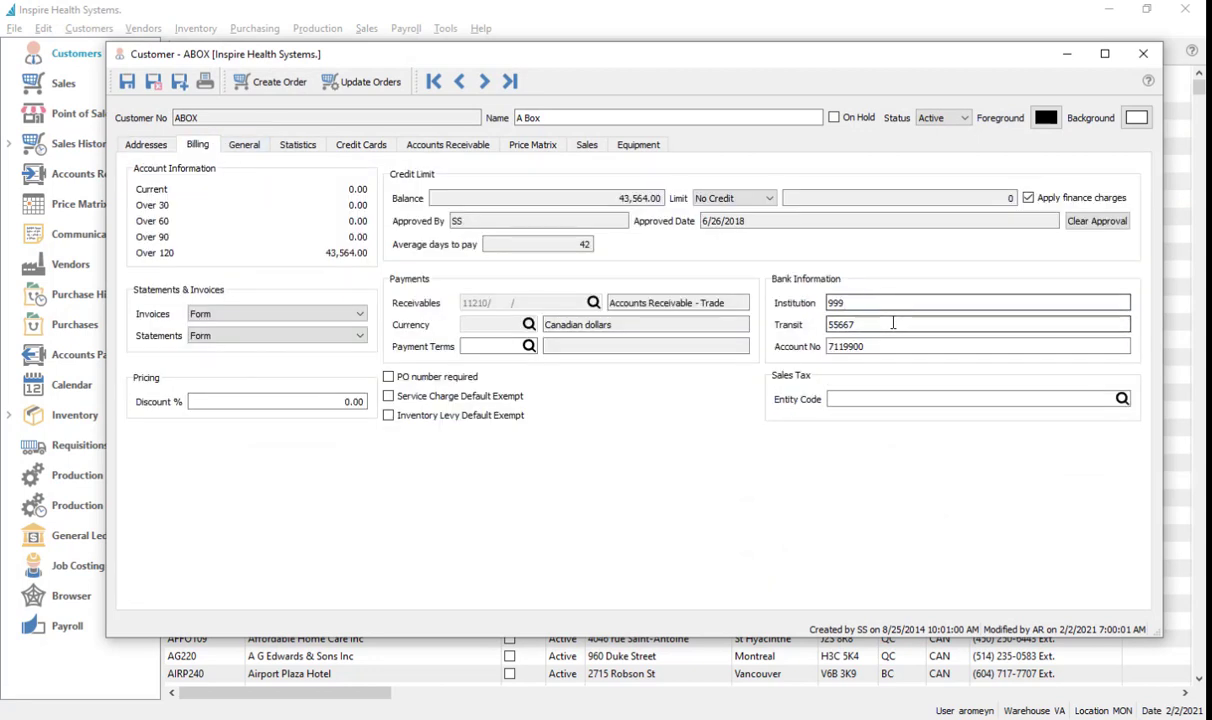
Step: Check the transit and account number fields in the A Box customer's bank information, and close the customer record
left_click(841, 324)
key("Tab")
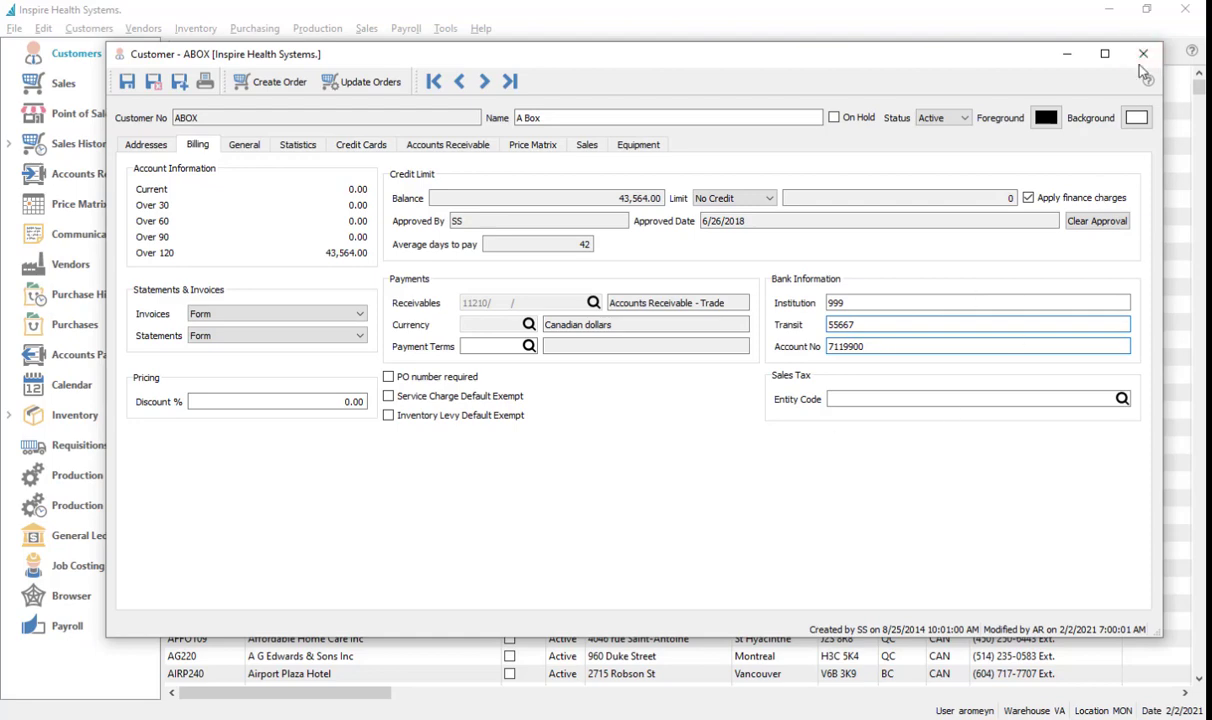
left_click(1143, 53)
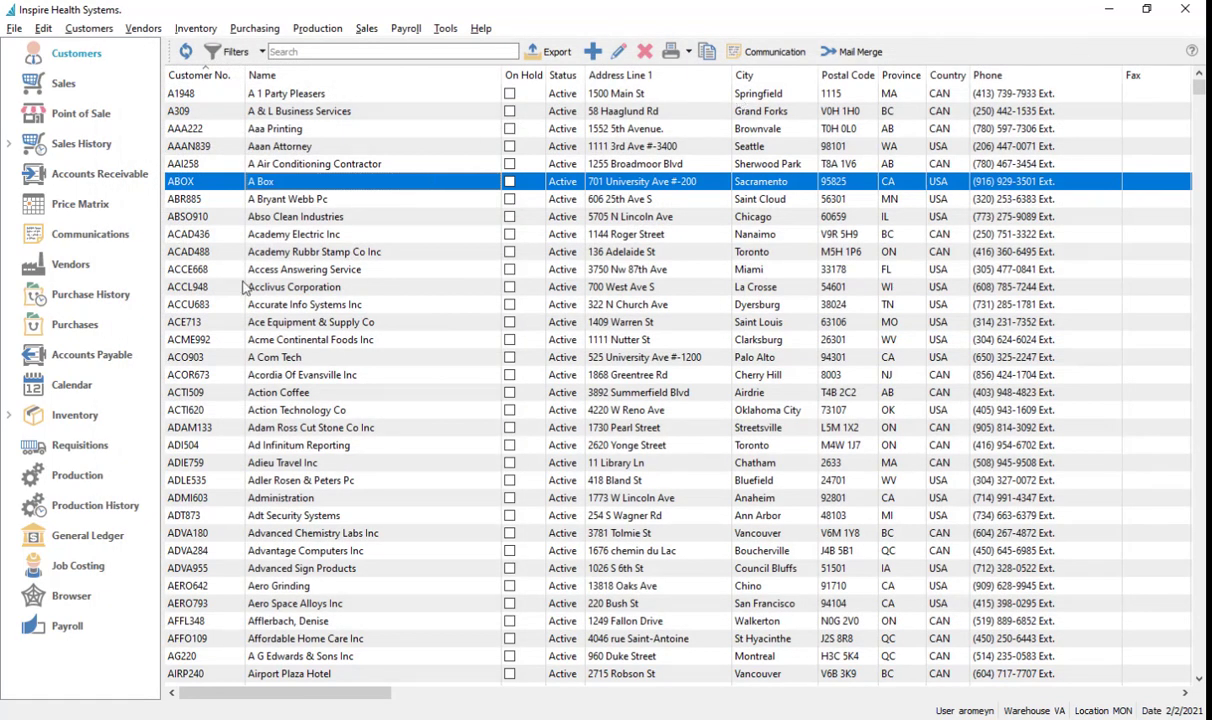
Step: View the billing details of the vendor Alex Fries & Bros Inc, and close the vendor record
left_click(80, 255)
left_click(252, 204)
double_click(253, 204)
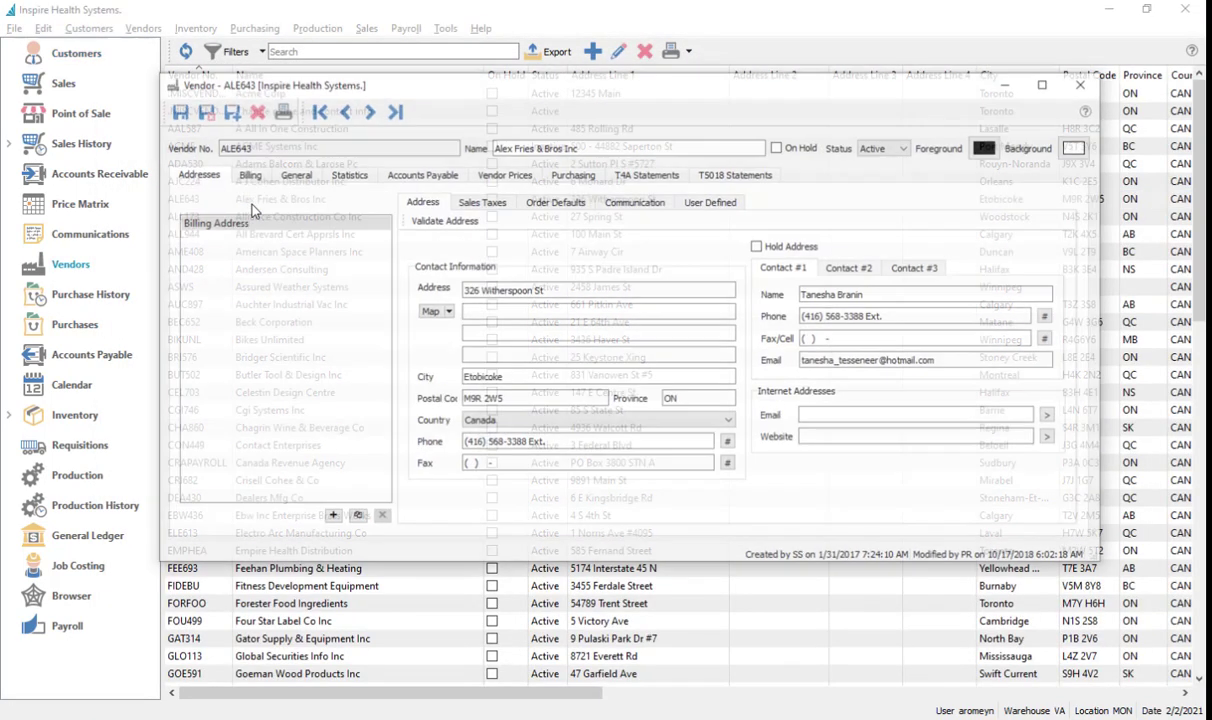
left_click(250, 175)
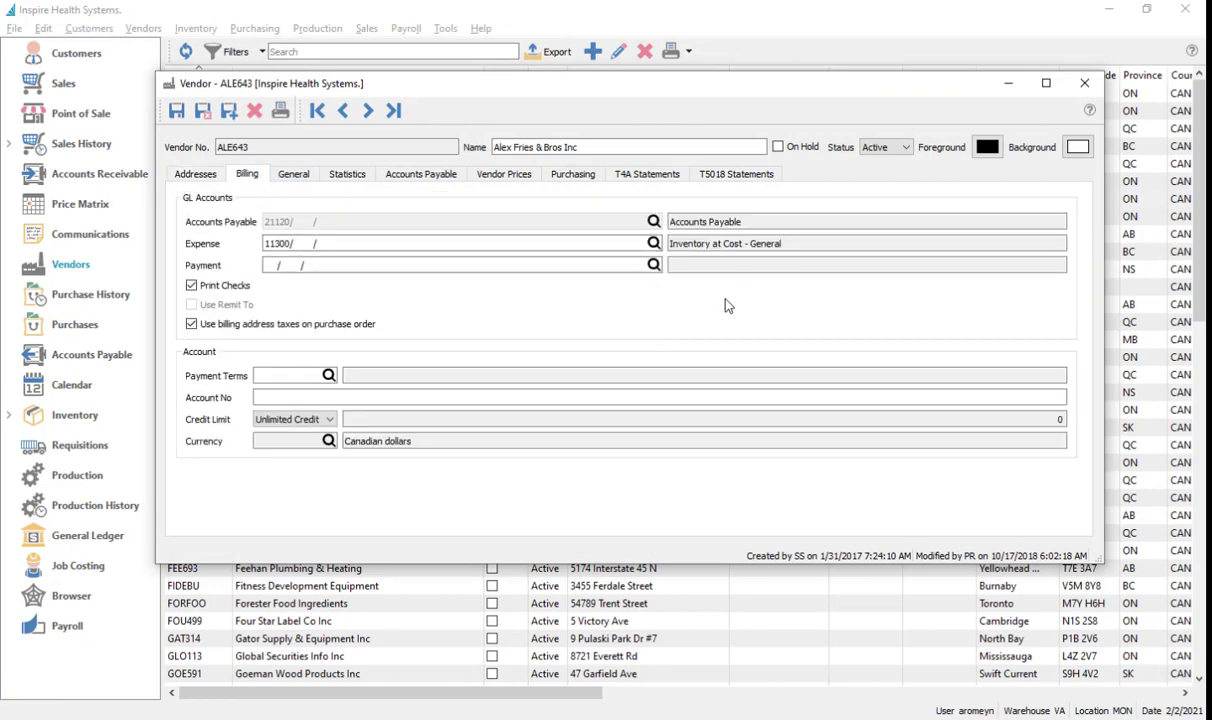
left_click(1084, 83)
Step: Switch to the PowerPoint slide show to reveal the bullet about reprinting the inventory adjustment report, and return to Spire
key("alt+Tab")
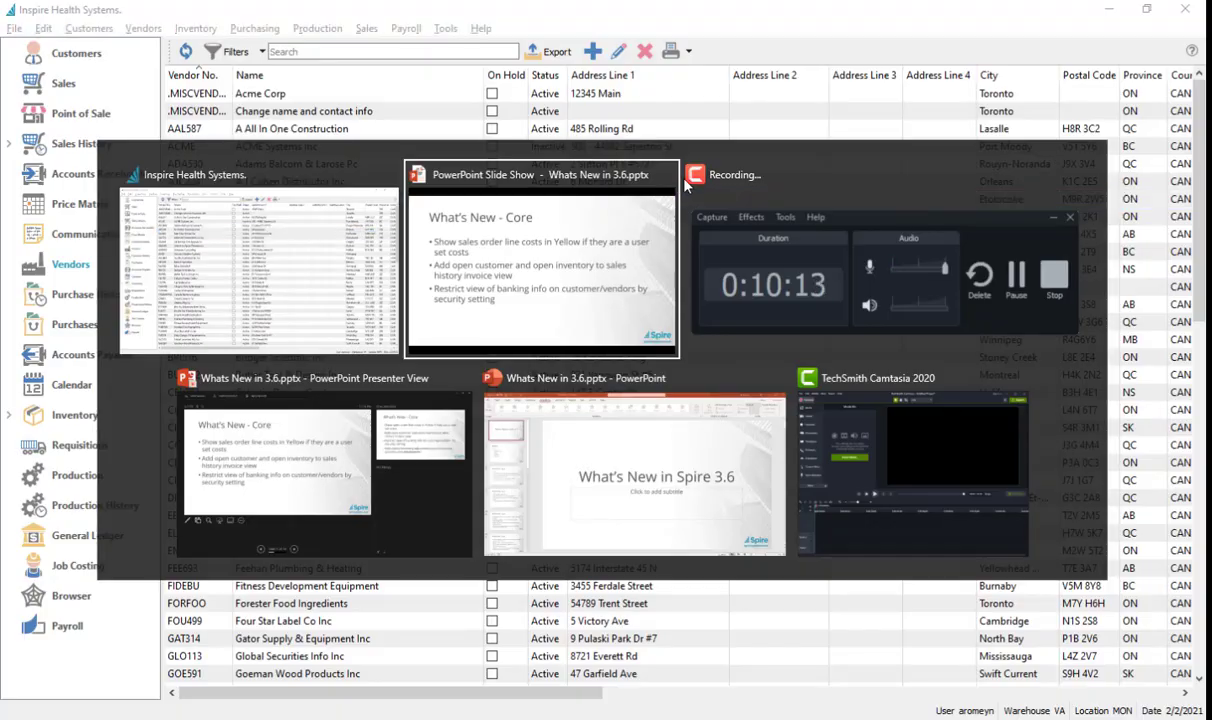
left_click(498, 504)
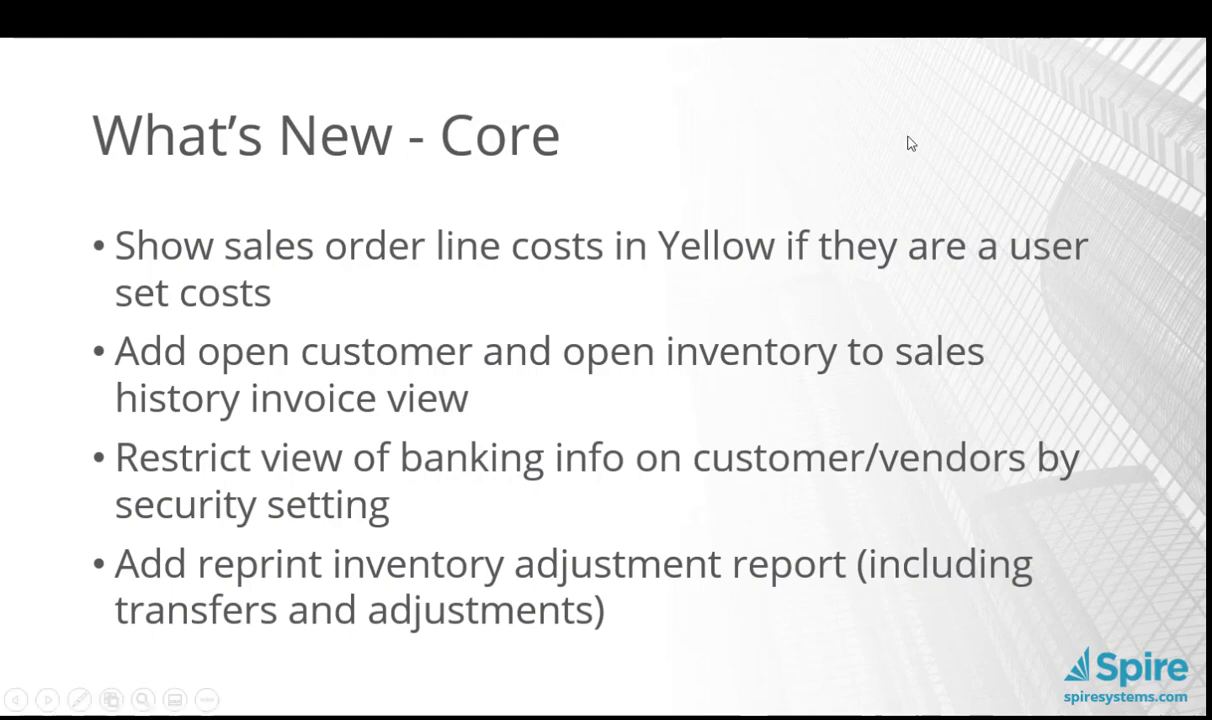
key("alt+Tab")
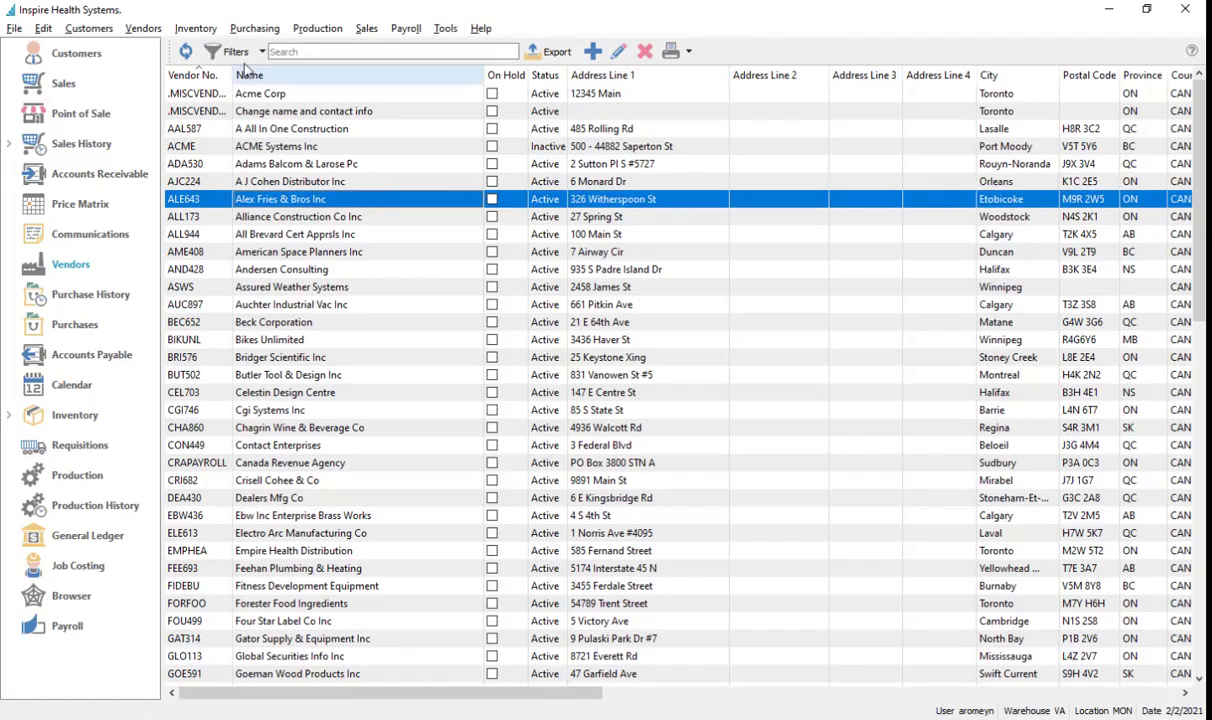
Step: Open the inventory adjustments list, widen it to inspect the posted and unposted adjustments, and close it
left_click(195, 28)
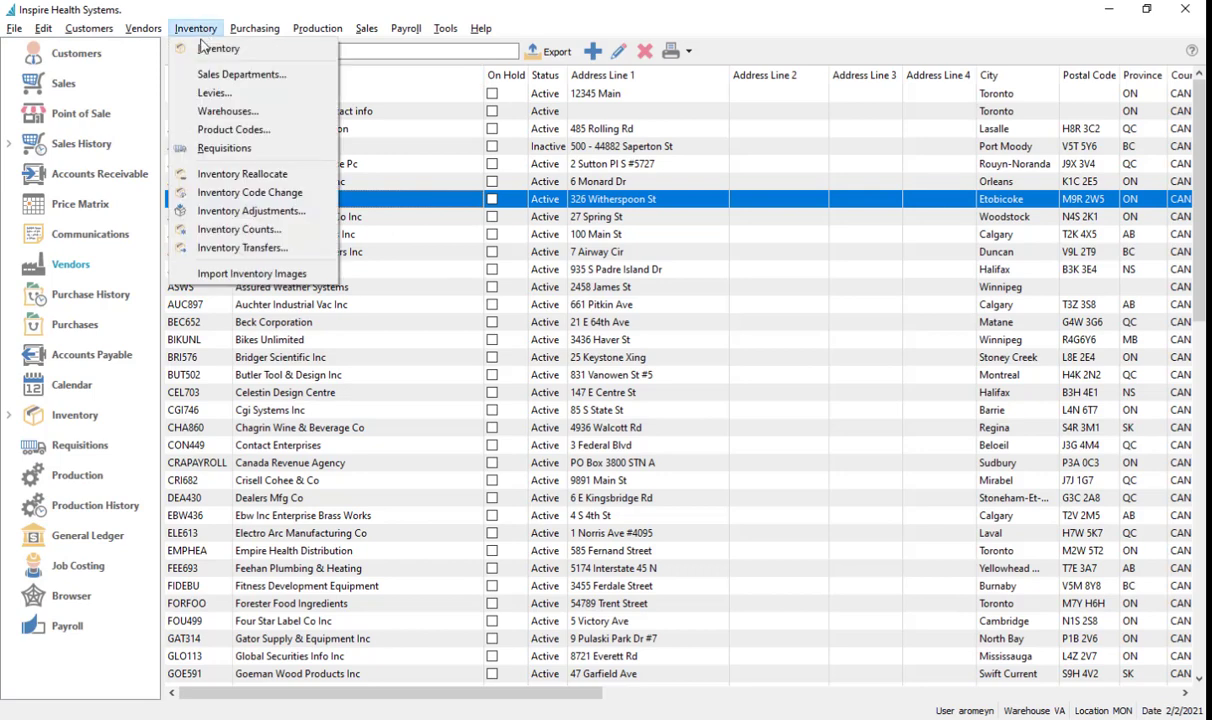
left_click(238, 210)
left_click_drag(731, 263, 881, 263)
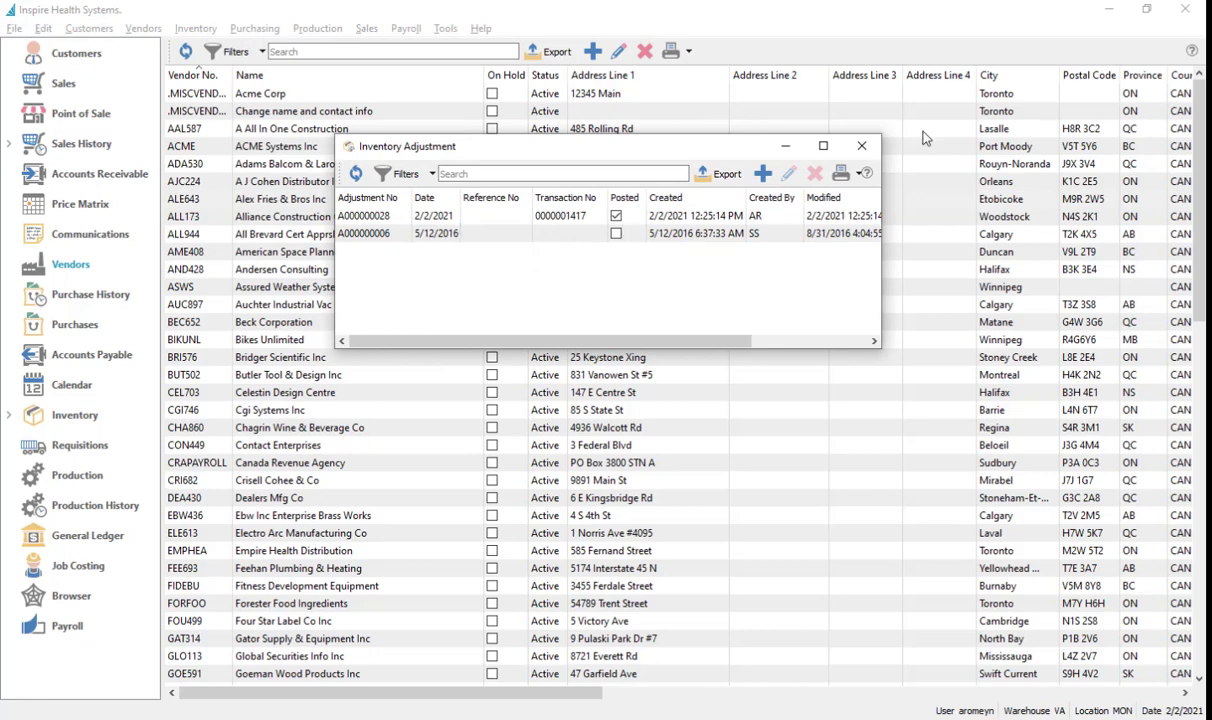
left_click(435, 236)
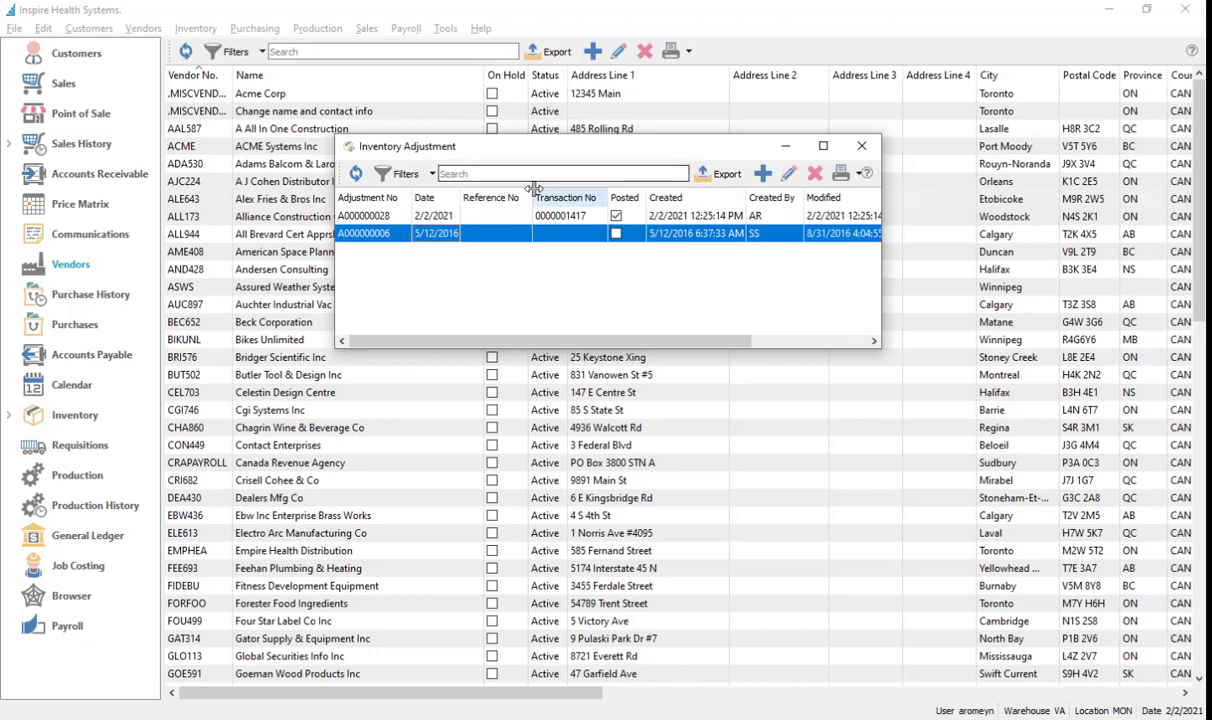
left_click_drag(483, 148, 435, 140)
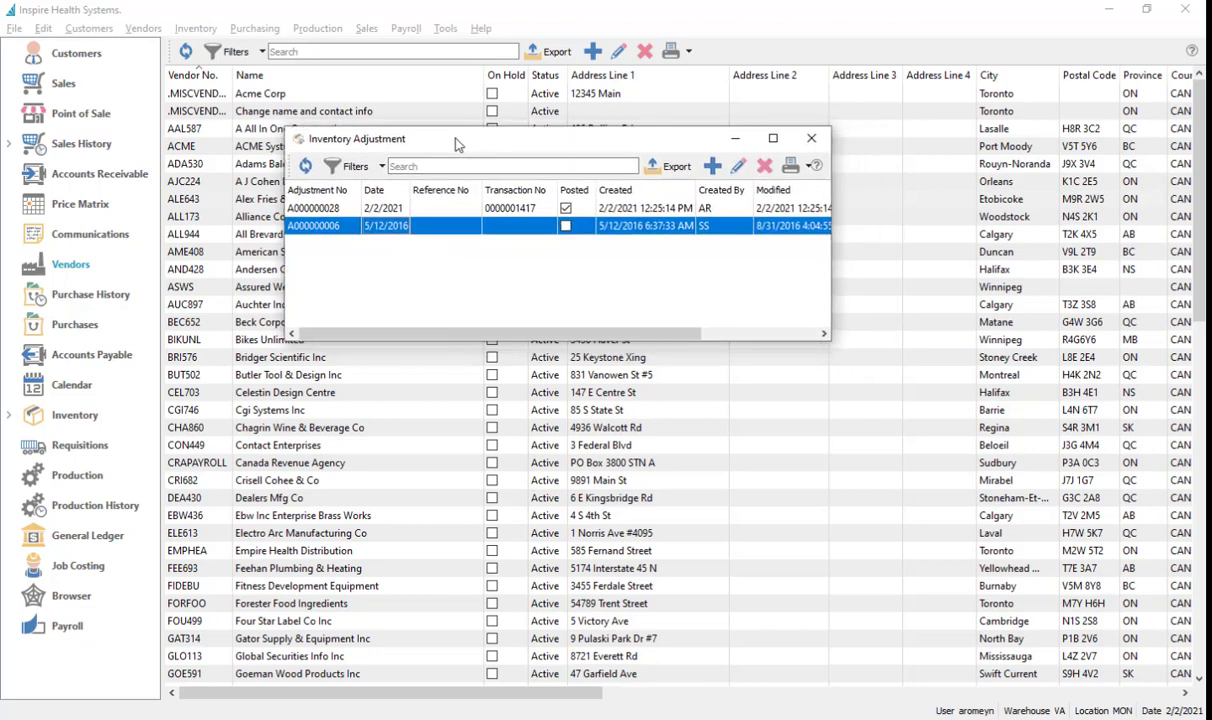
left_click(396, 207)
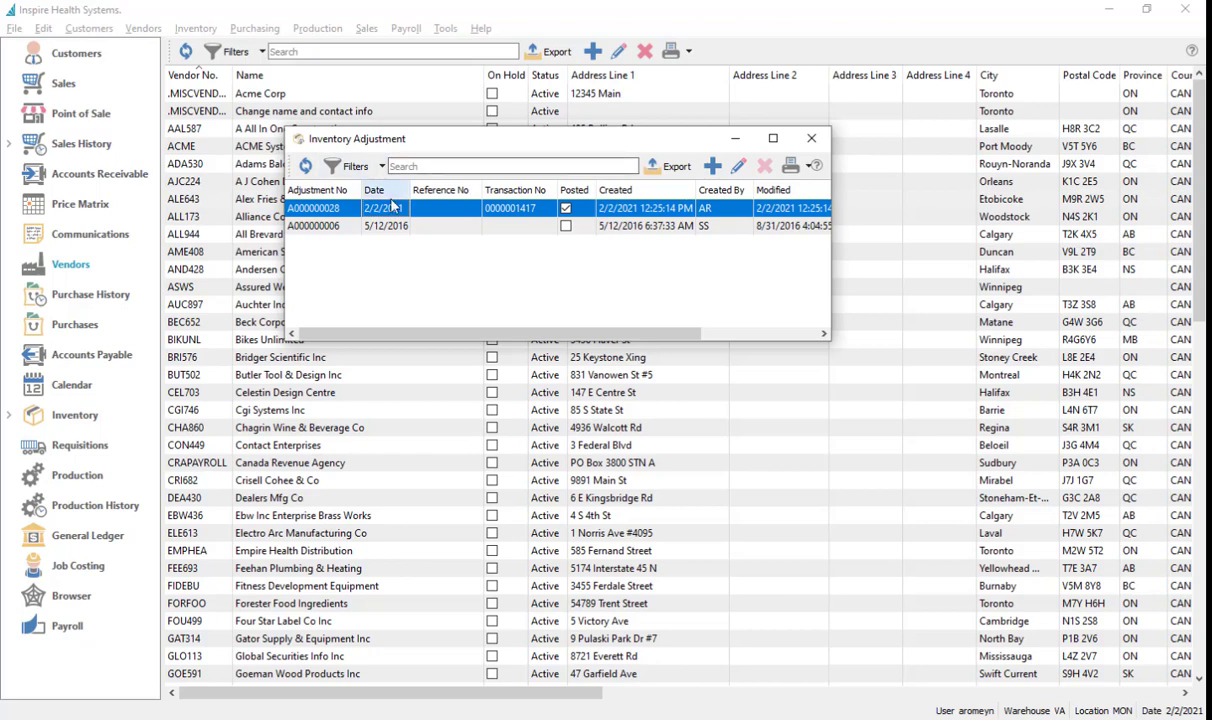
left_click(813, 140)
Step: Open the inventory transfers list, enlarge its window to show more columns, and close it
left_click(195, 28)
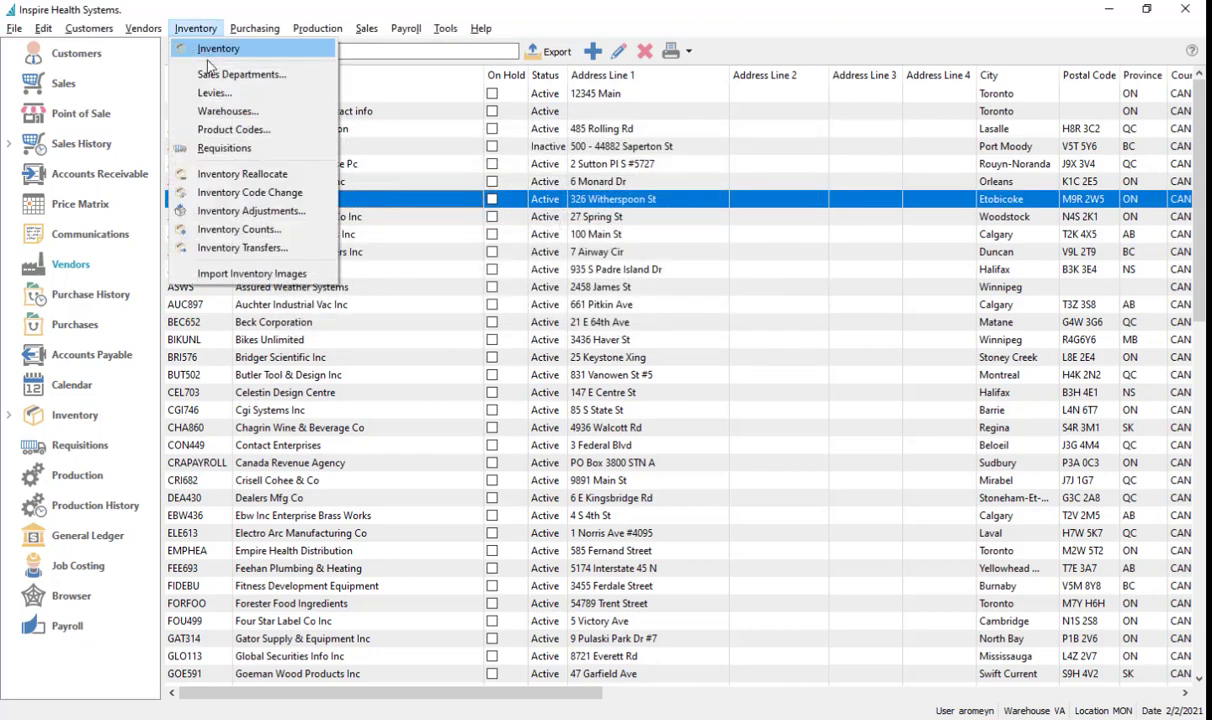
left_click(252, 248)
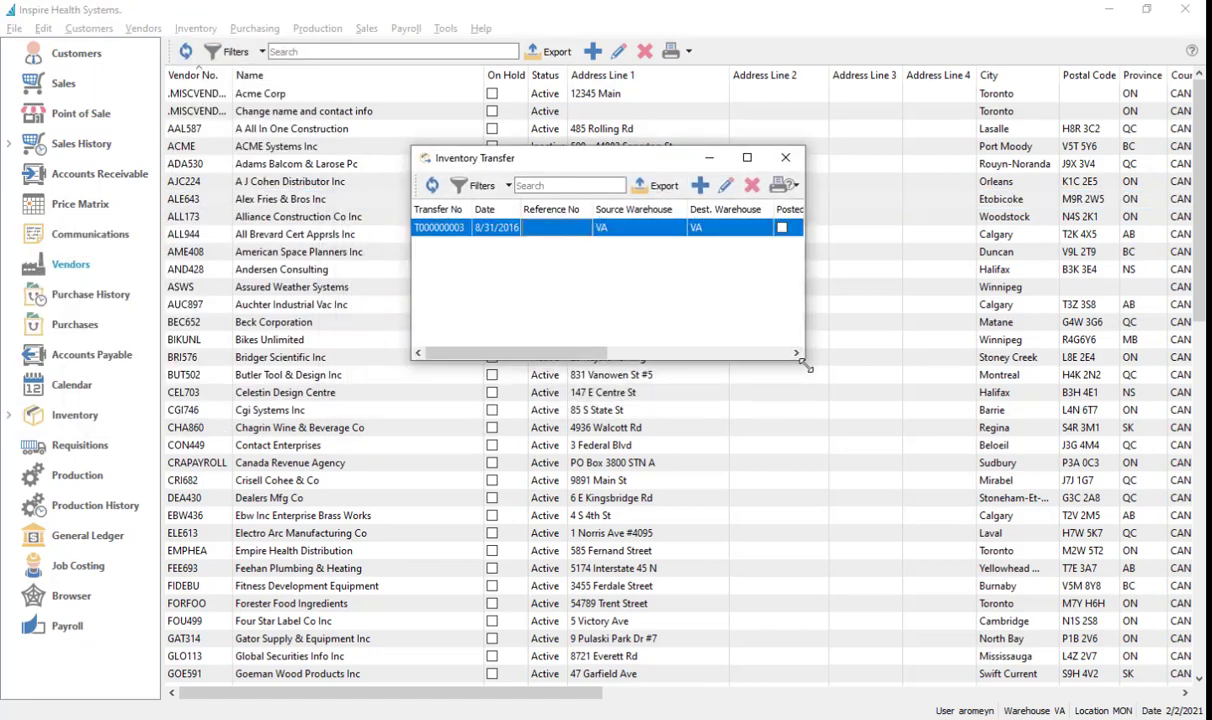
left_click_drag(802, 357, 915, 402)
left_click(906, 162)
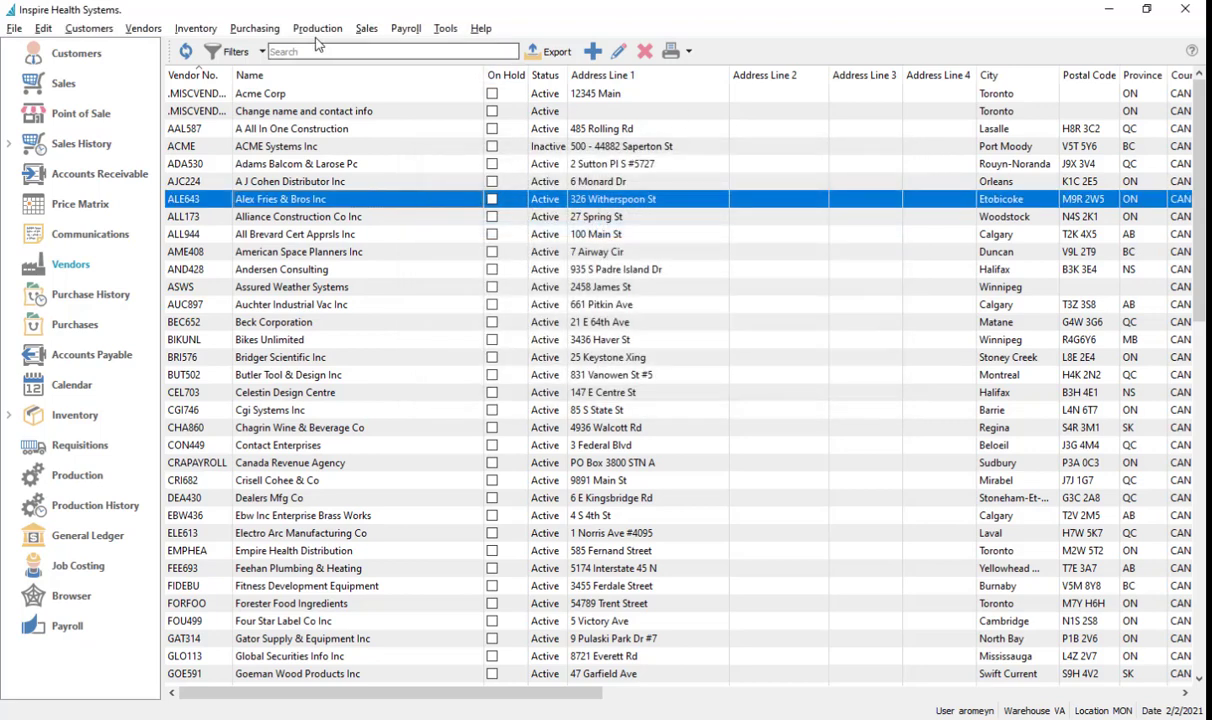
Step: Preview the Inventory Adjustments report of the posted adjustment dated 2/2/2021, and return to the adjustments list
left_click(195, 28)
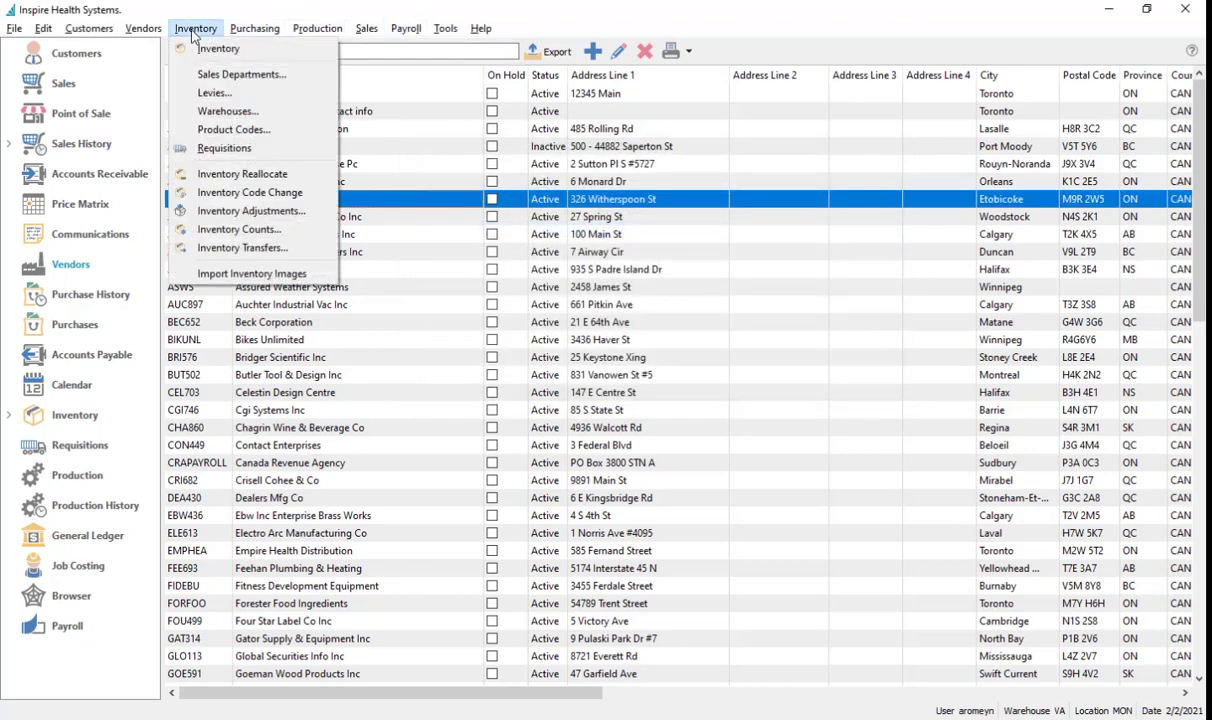
left_click(250, 211)
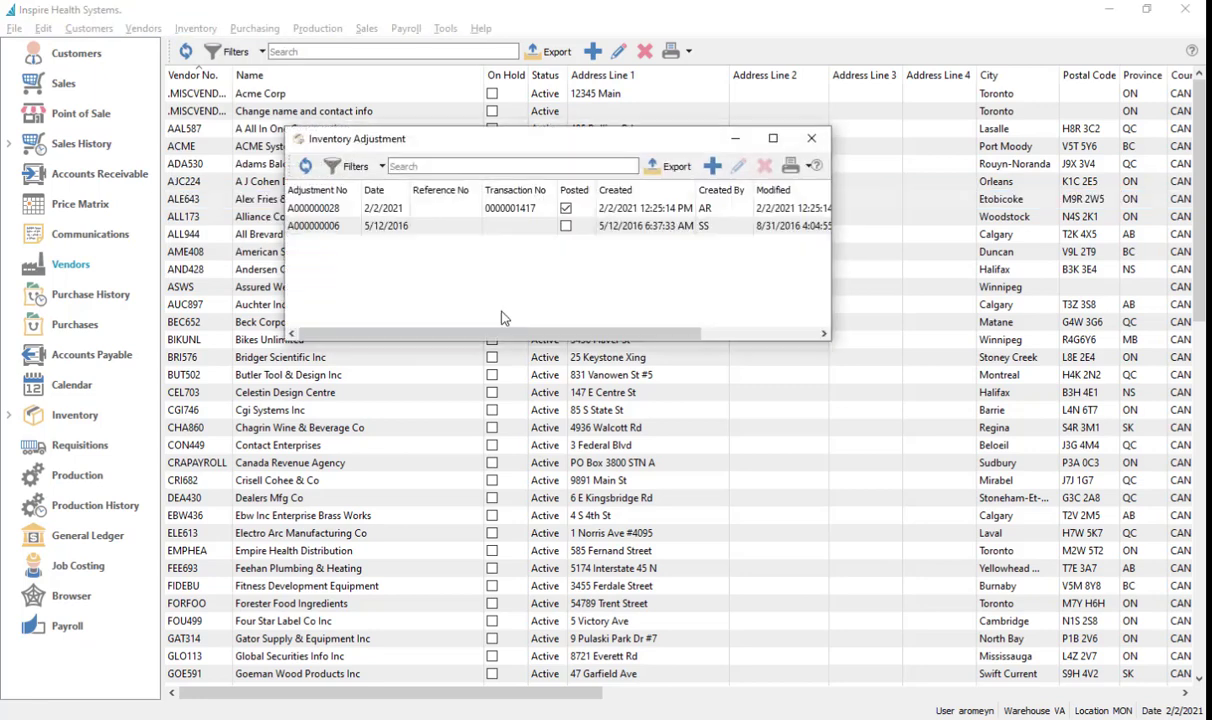
double_click(522, 208)
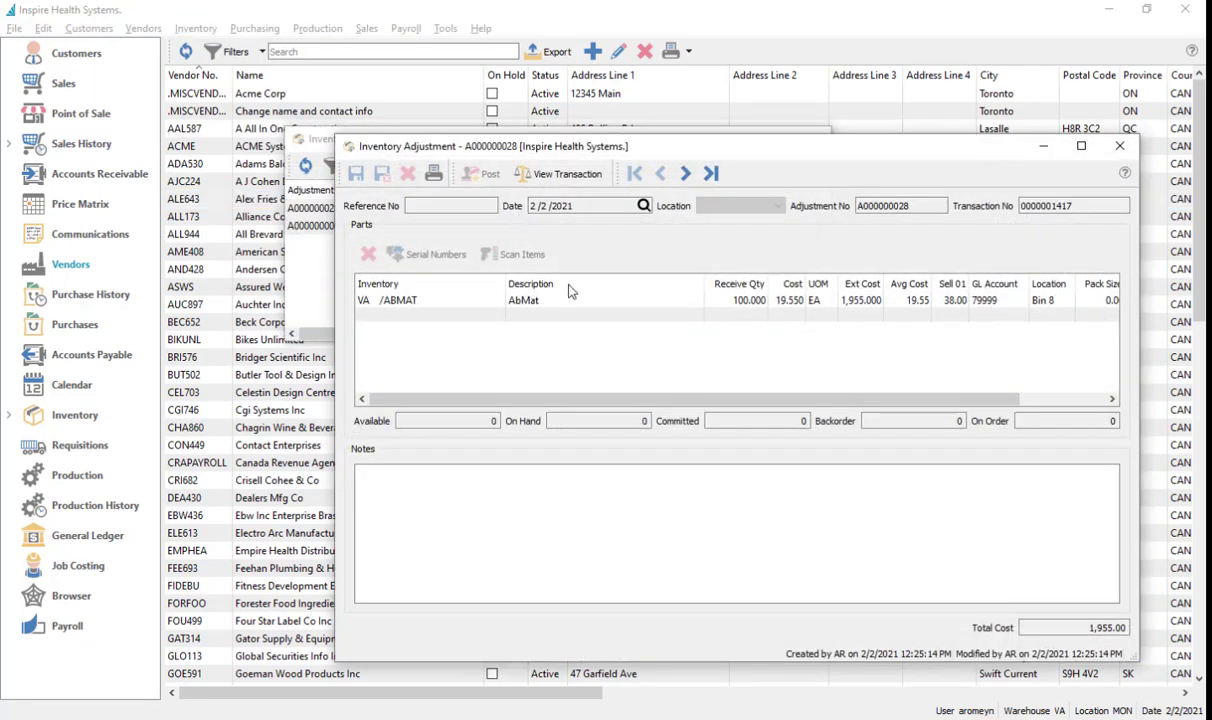
left_click(434, 173)
left_click(658, 562)
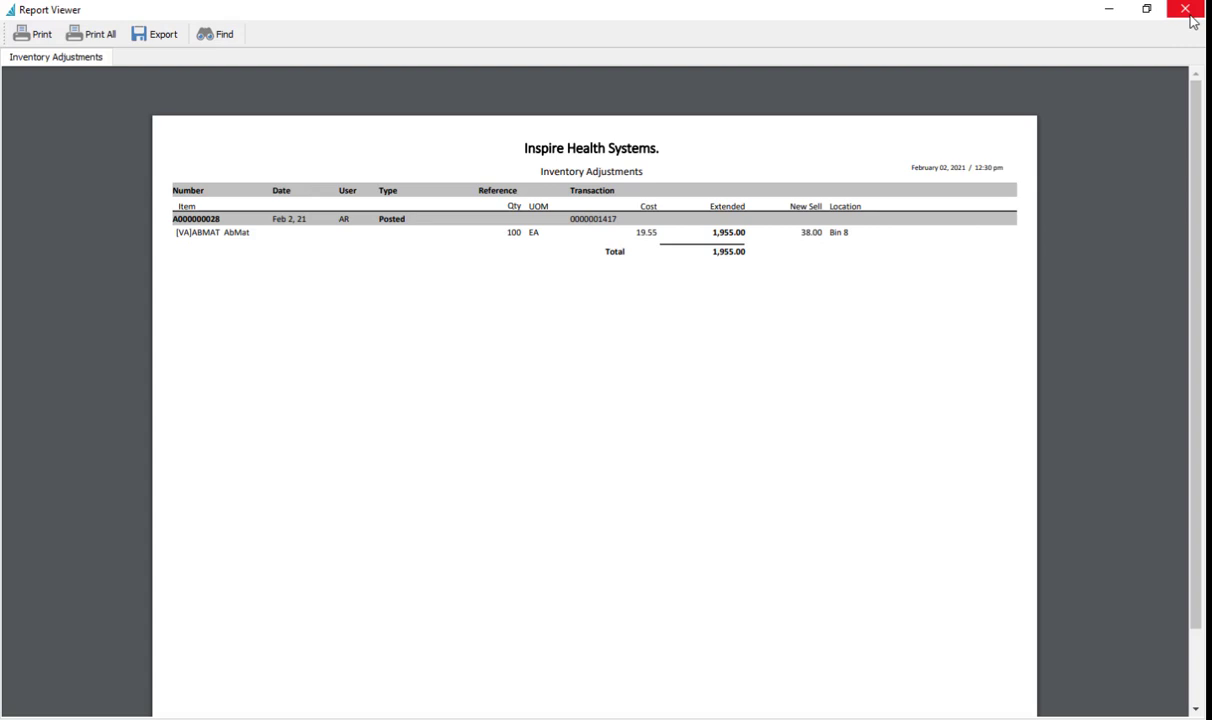
left_click(1187, 12)
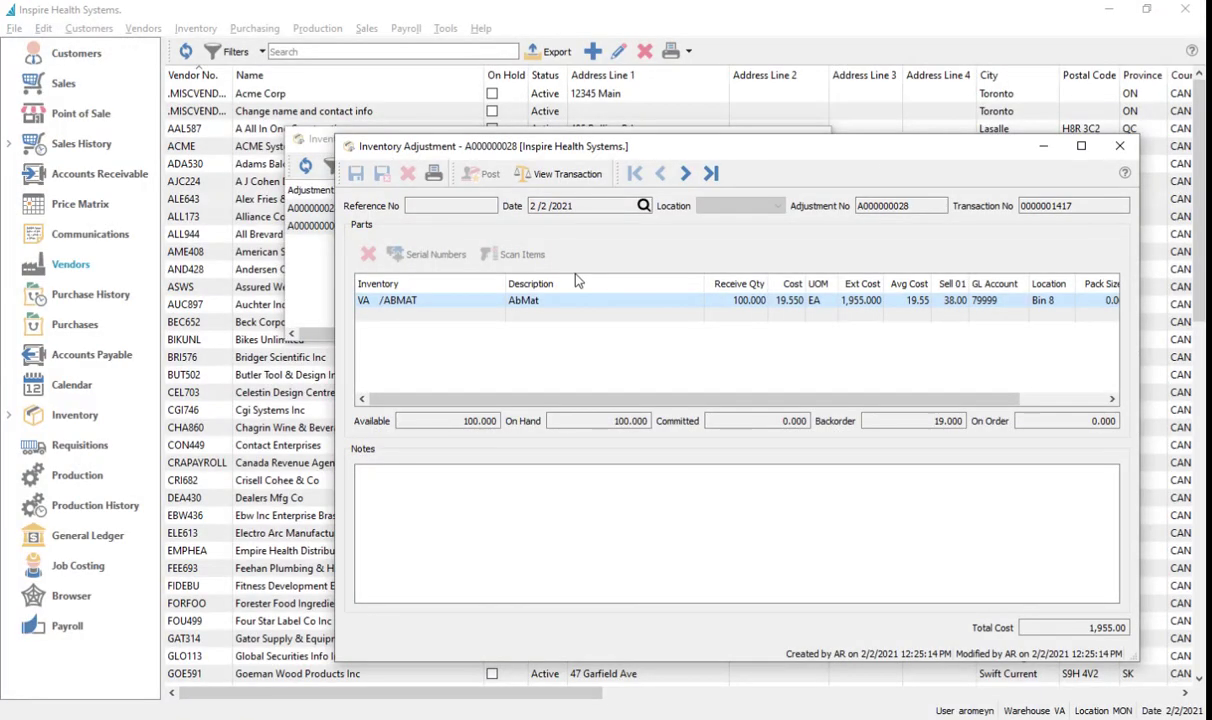
left_click(1120, 148)
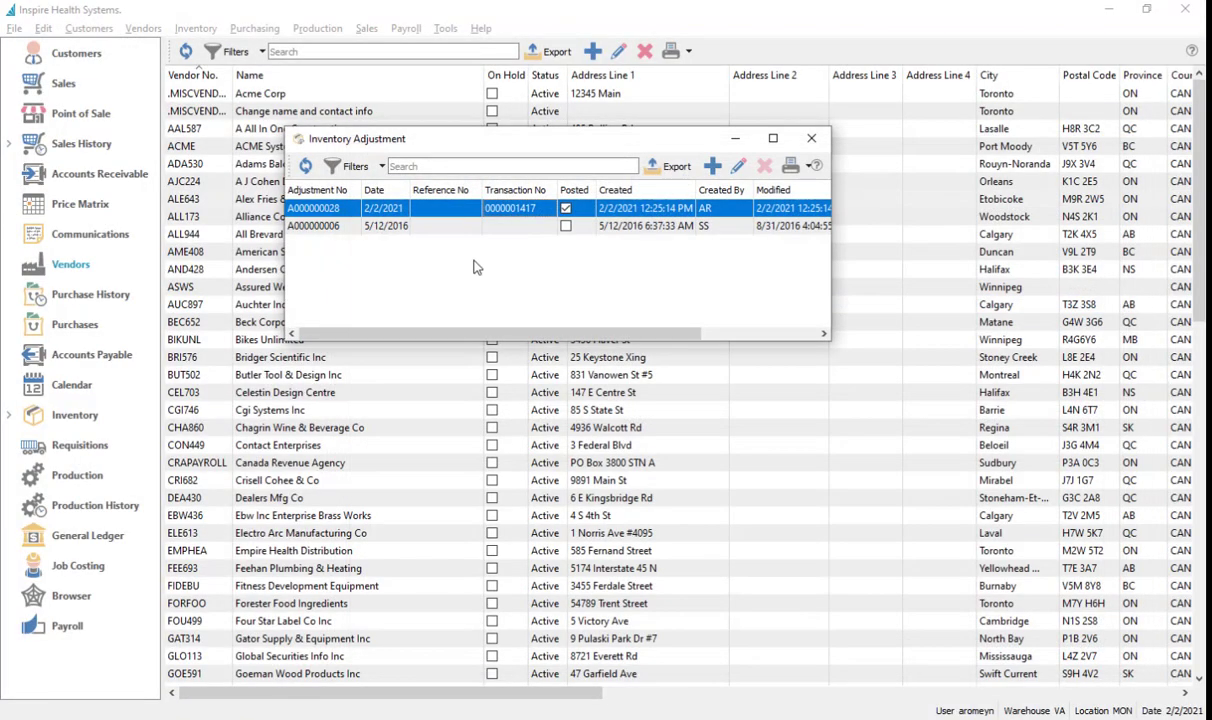
left_click(408, 228)
Step: Switch to the PowerPoint slide show and advance to the bullets on inventory transfers and the transfer pick and packing slips
key("alt+Tab")
key("alt+Tab")
left_click(613, 609)
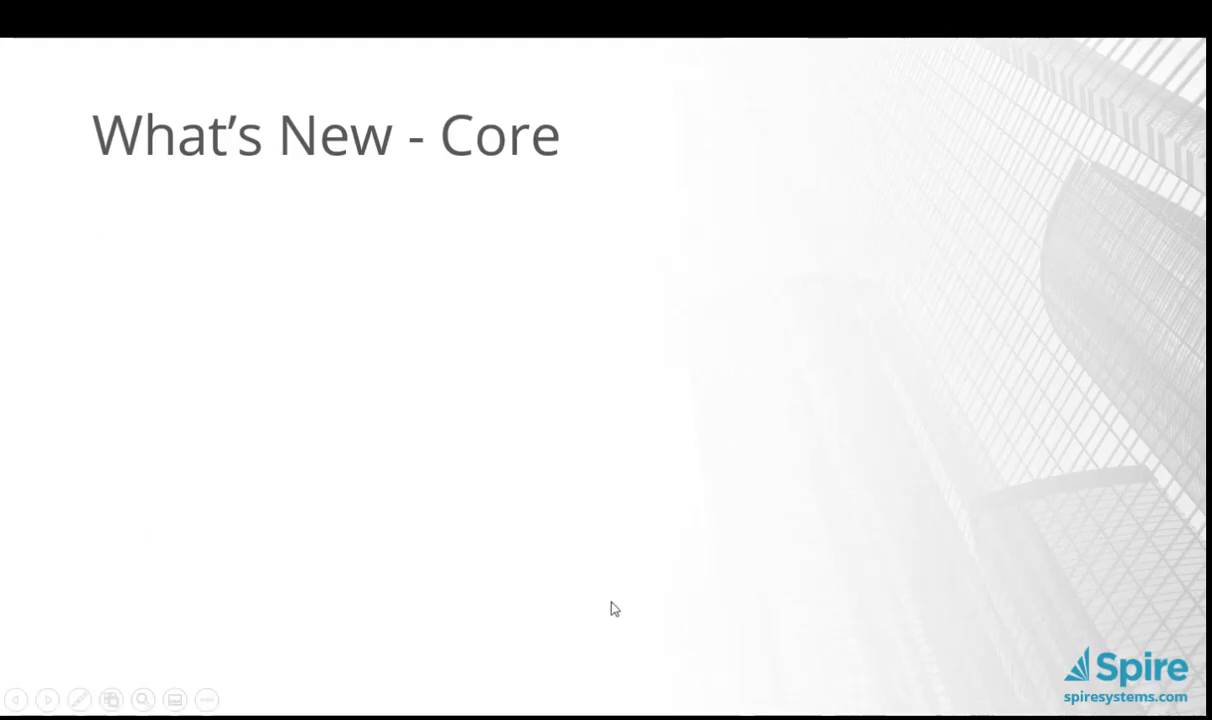
left_click(613, 609)
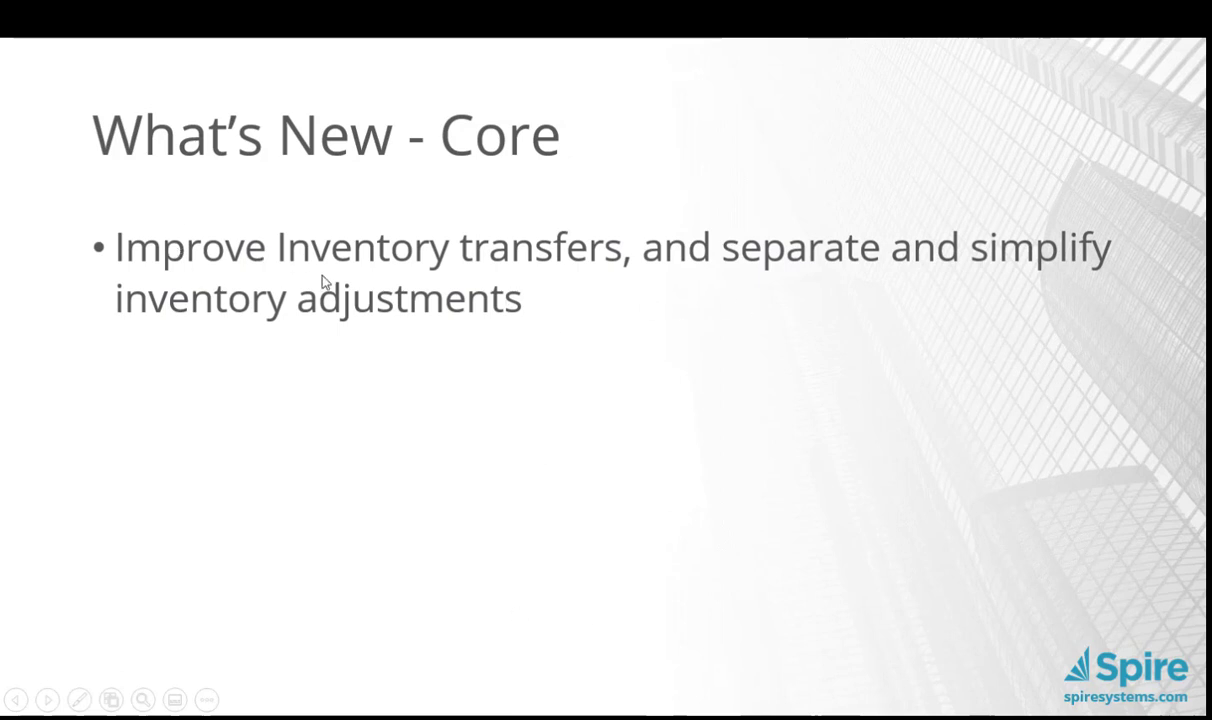
left_click(660, 272)
Step: Return to Spire, open the inventory transfer dated 8/31/2016, and select its Schiek 2004 Lifting Belt Neon line
key("alt+Tab")
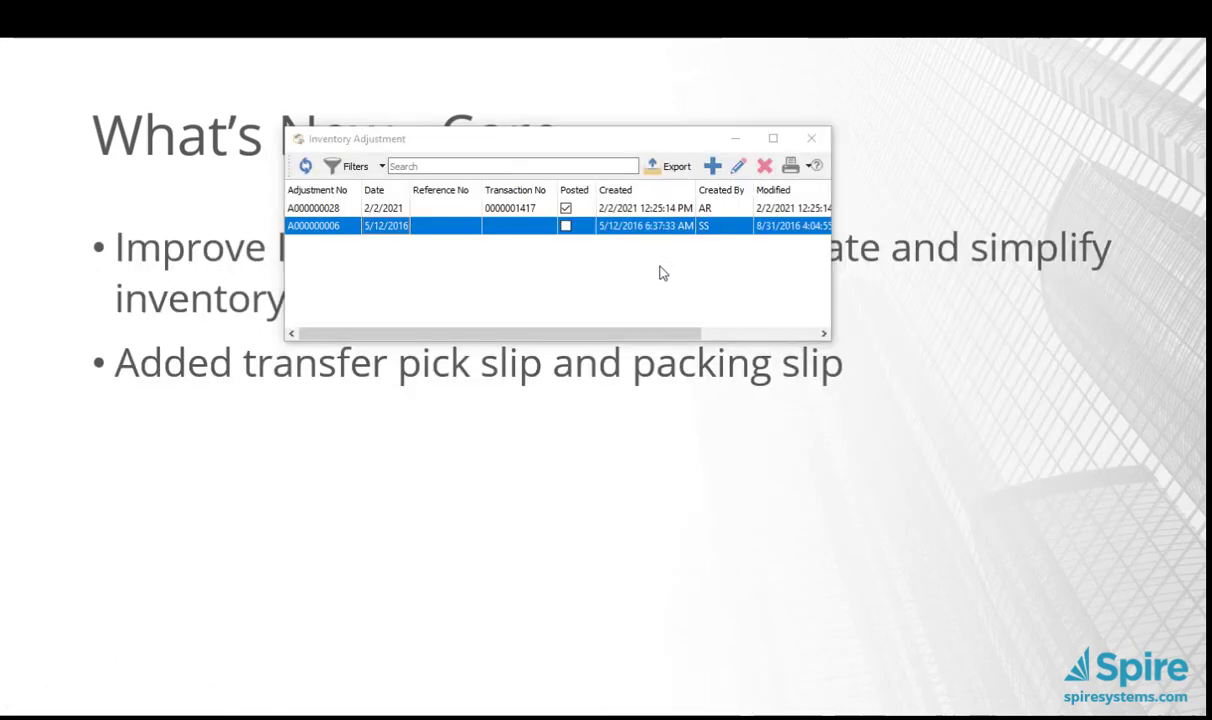
key("alt+Tab")
key("alt+Tab")
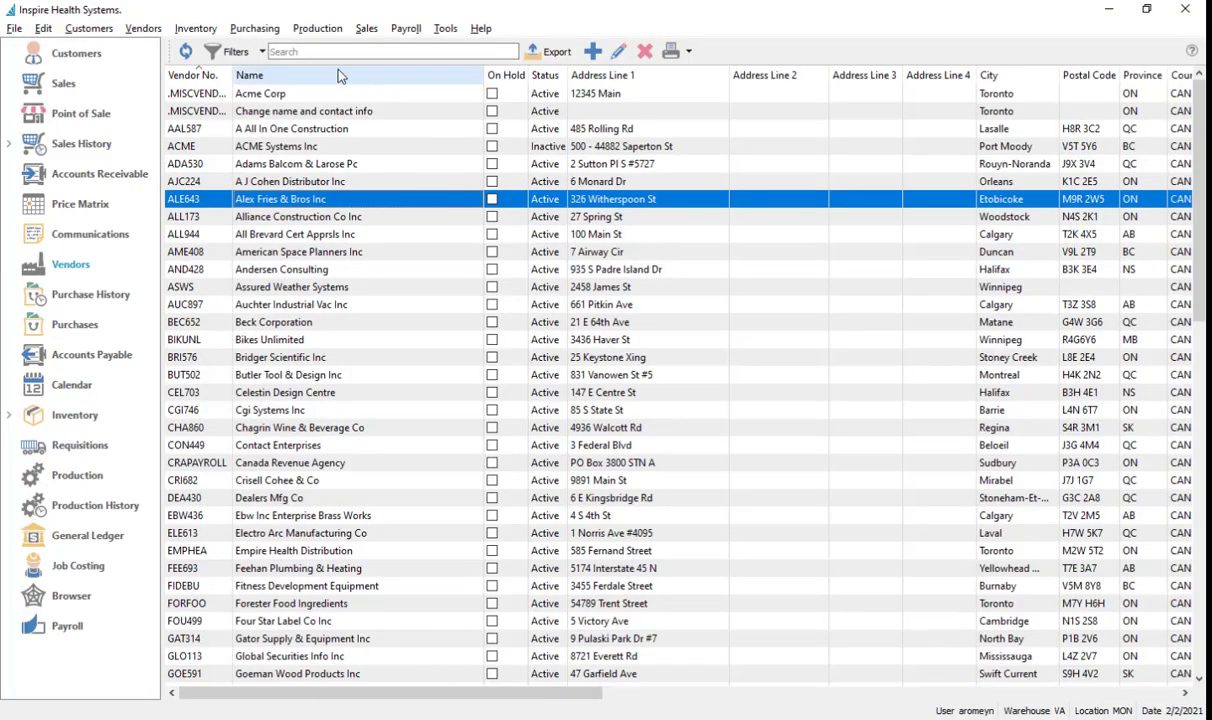
left_click(205, 32)
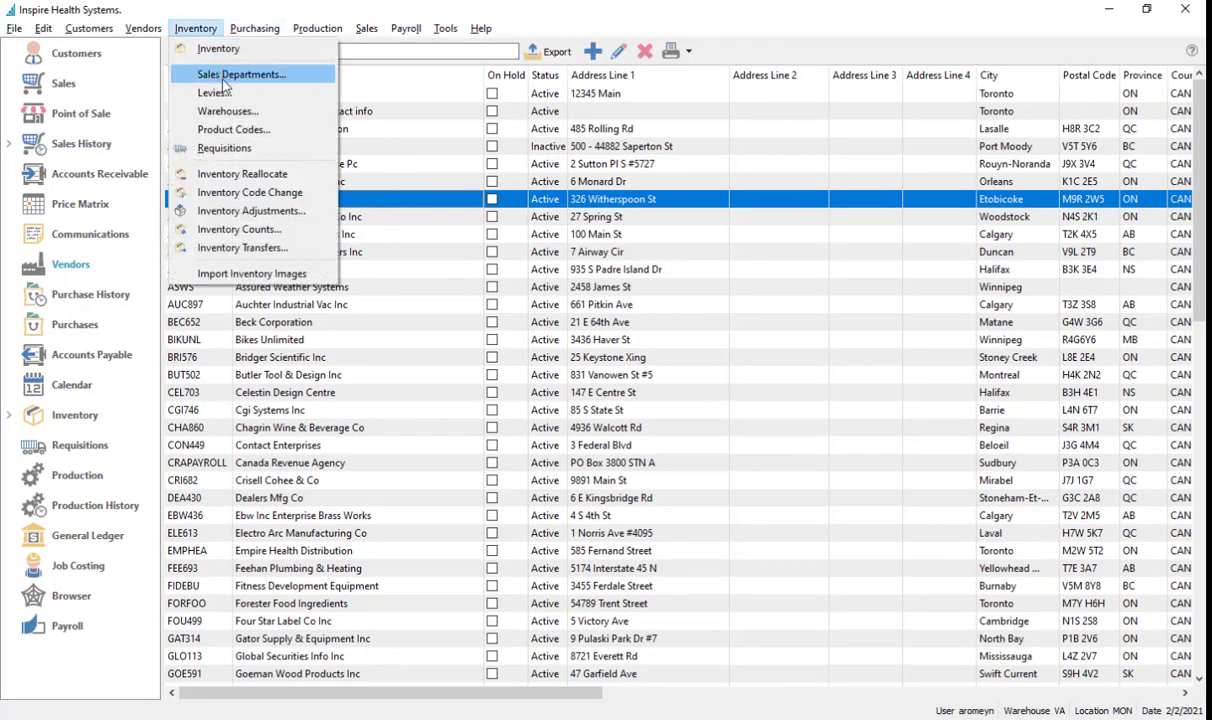
left_click(258, 247)
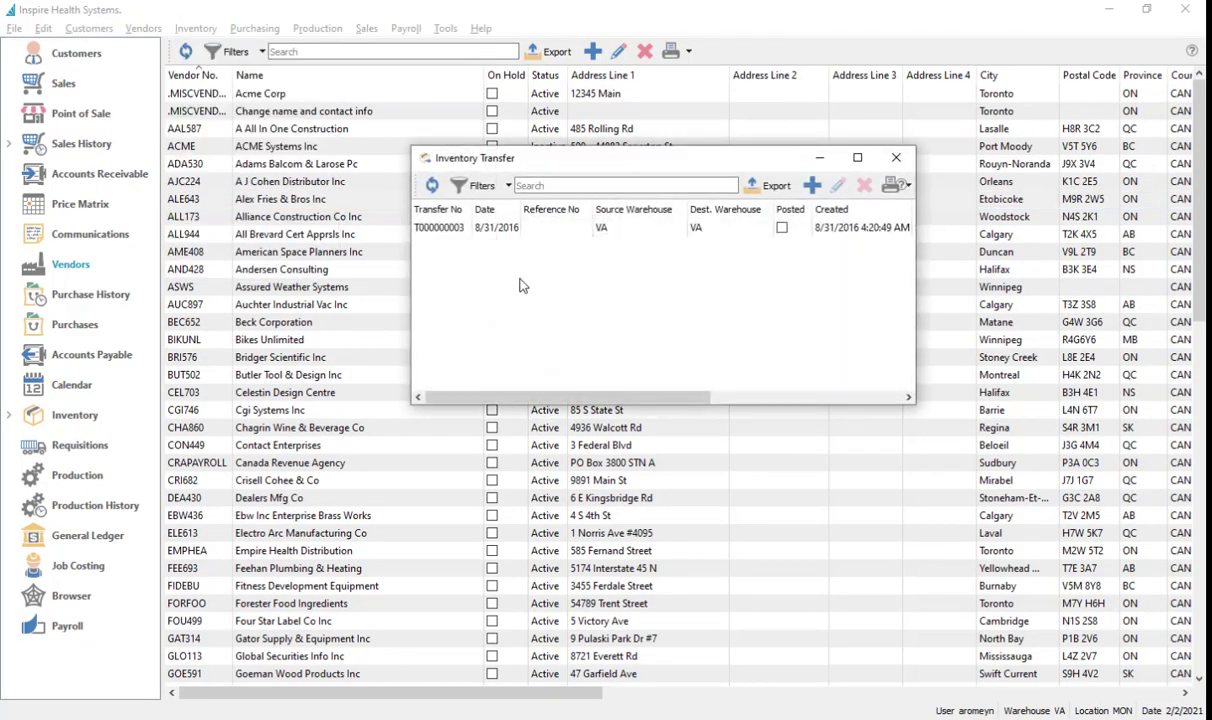
double_click(478, 228)
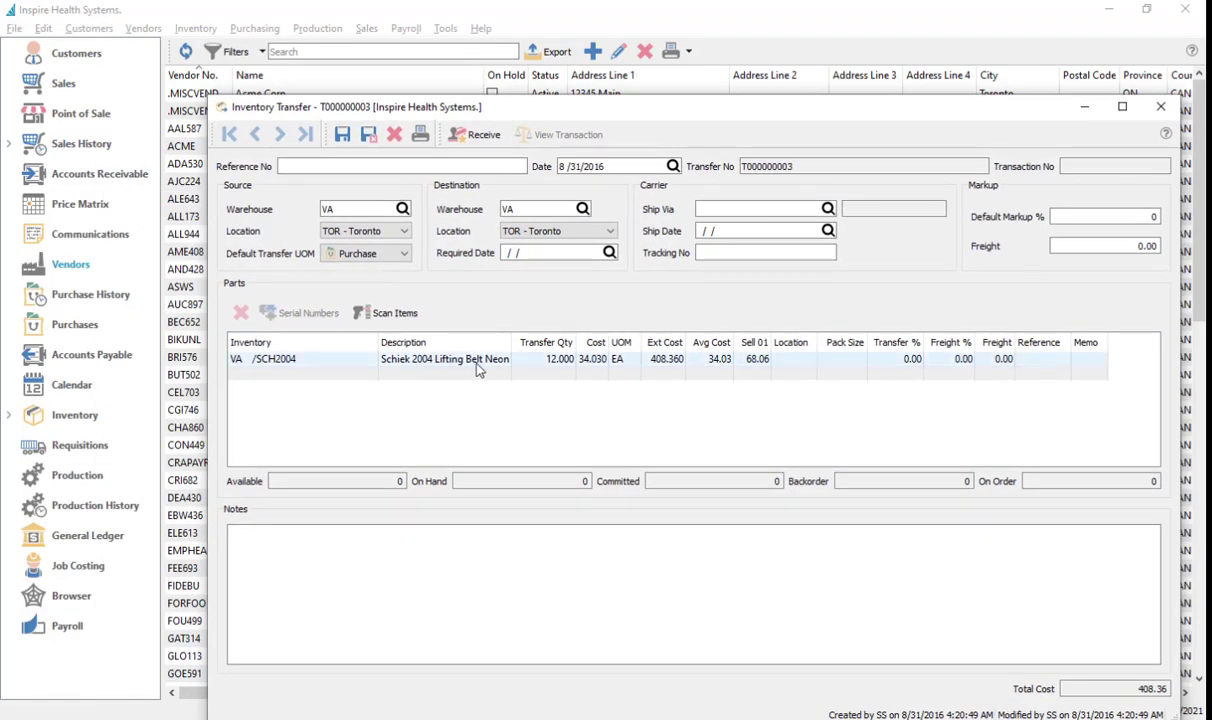
left_click(478, 364)
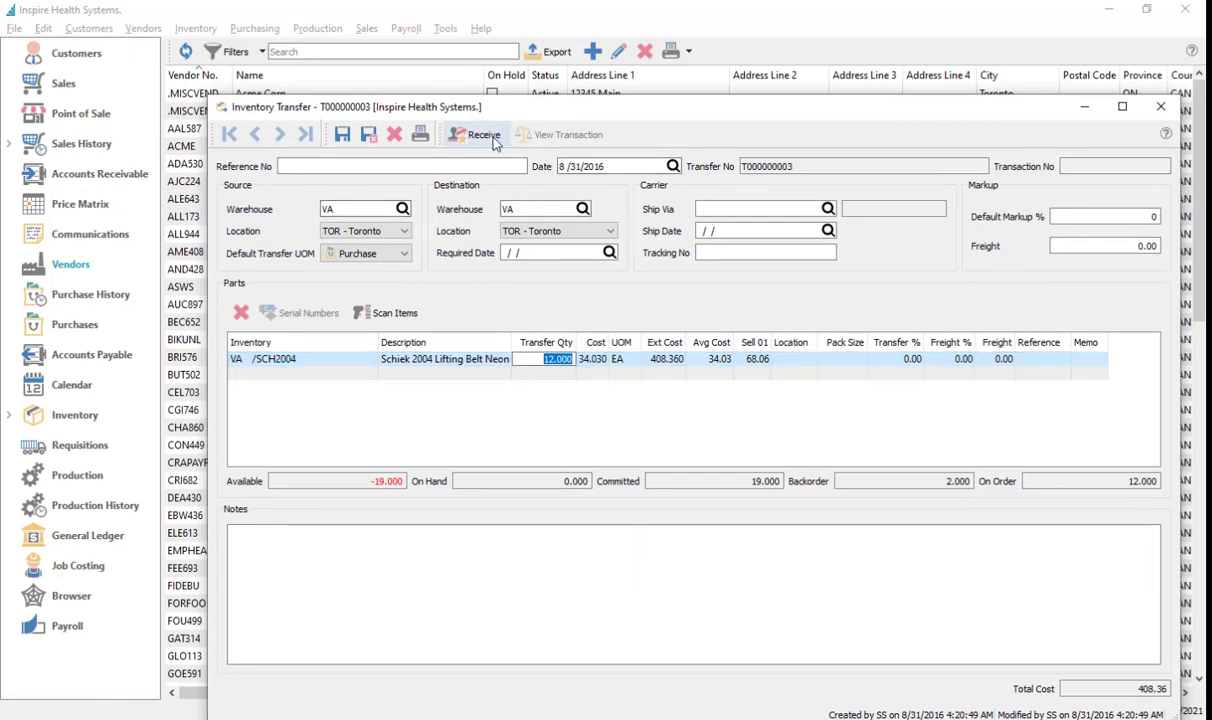
Step: Preview the Transfer Pick Ticket and Transfer Packing Slip reports for the open inventory transfer
left_click(421, 136)
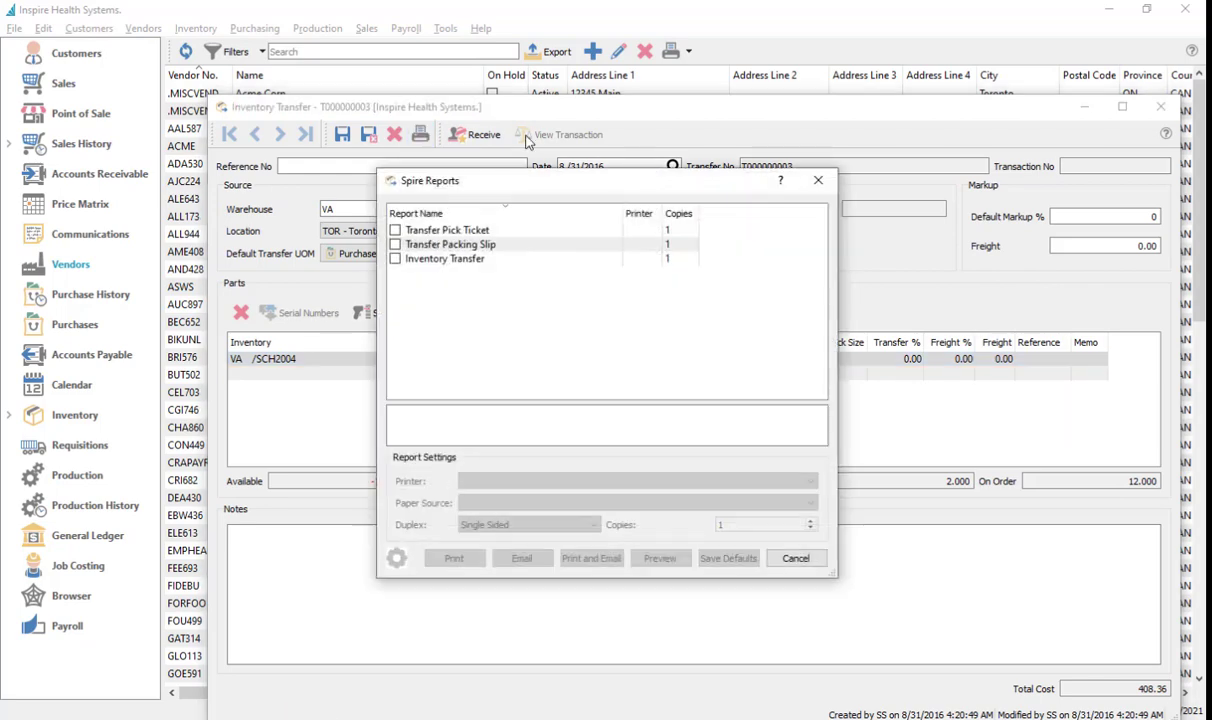
left_click(395, 230)
left_click(402, 246)
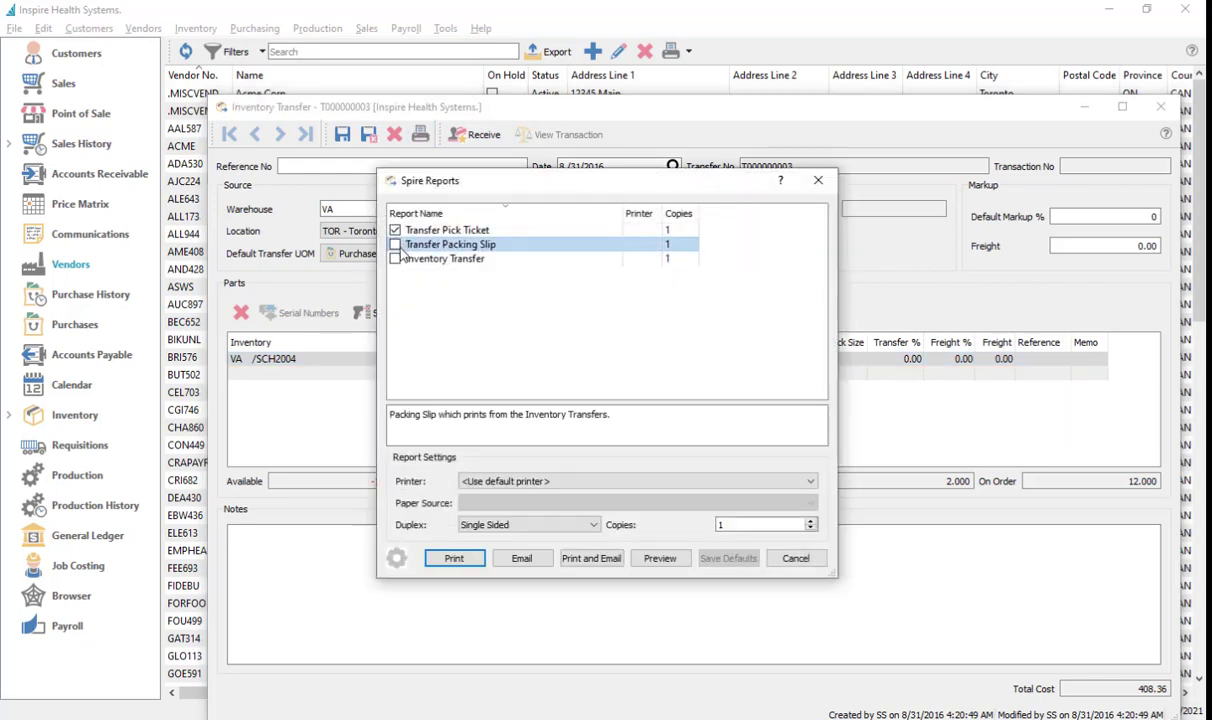
left_click(660, 560)
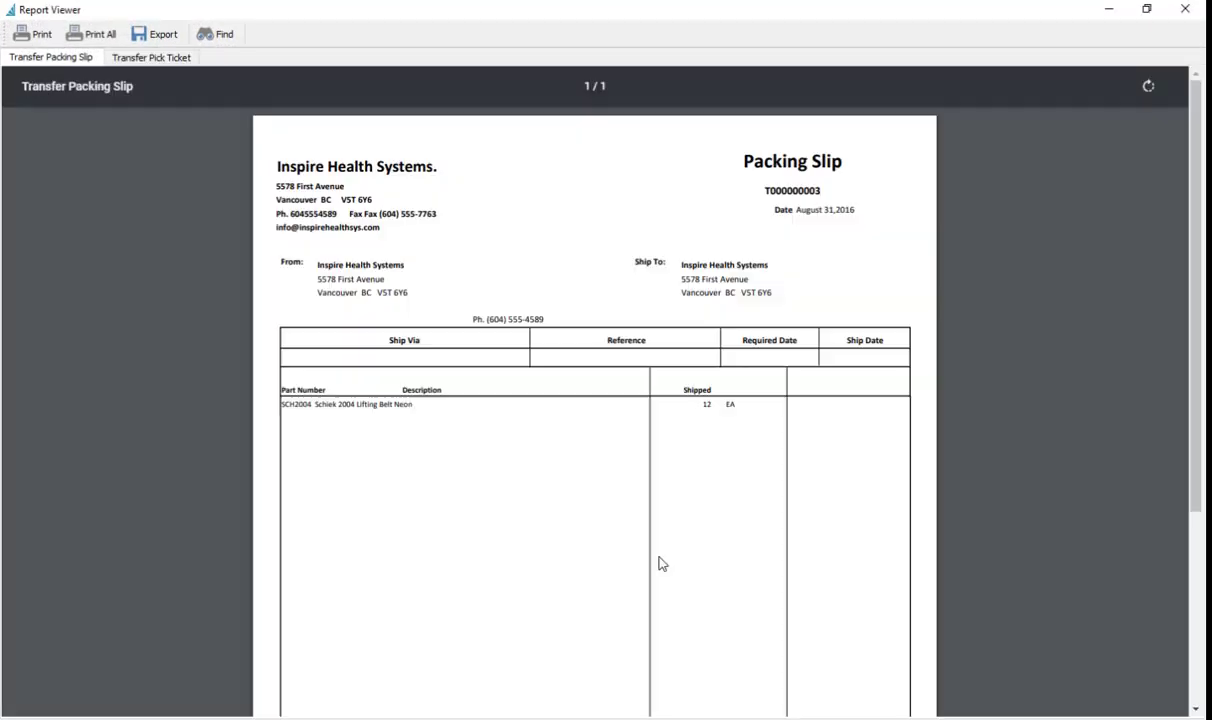
Step: Review the full Transfer Packing Slip down to the signature line, and display the Transfer Pick Ticket
scroll(817, 427, "down", 5)
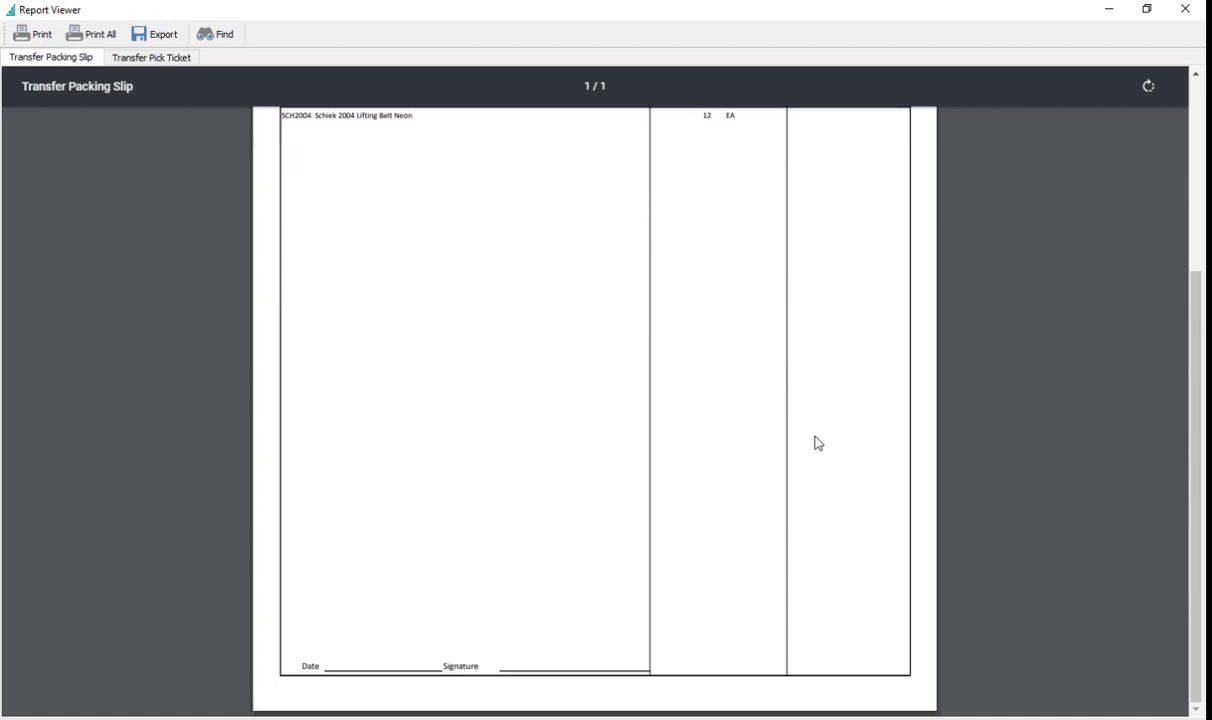
scroll(816, 440, "up", 5)
scroll(896, 257, "up", 1)
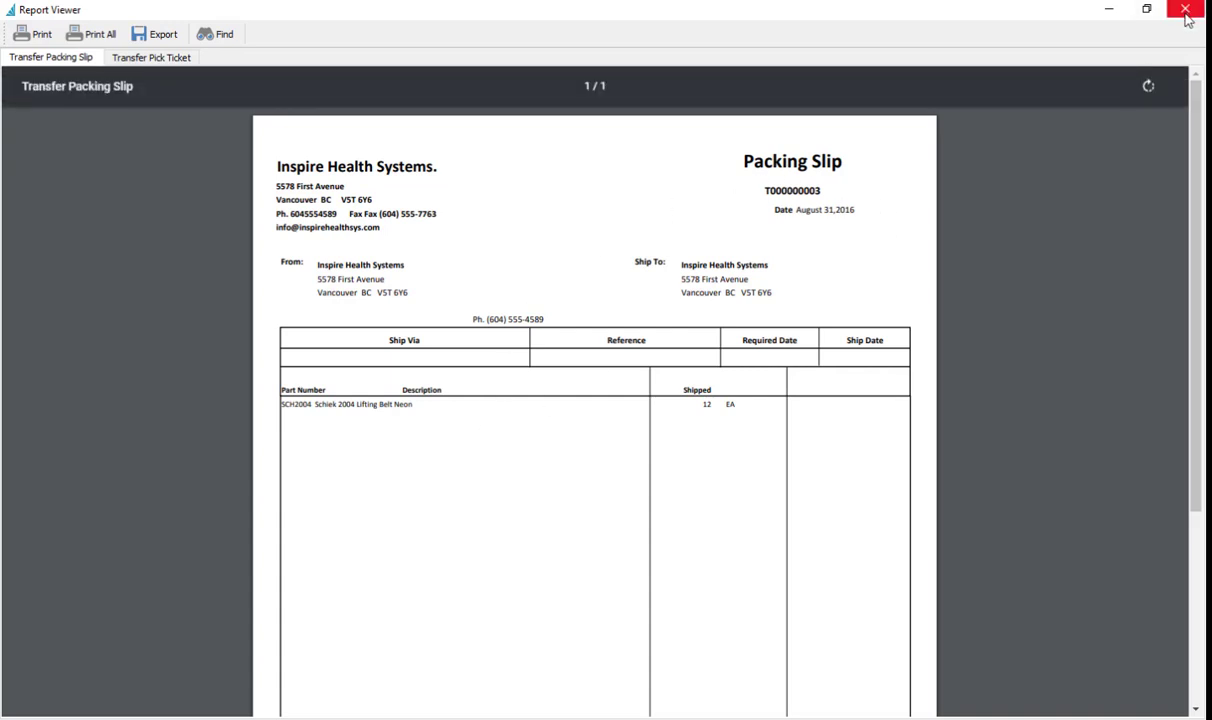
left_click(165, 56)
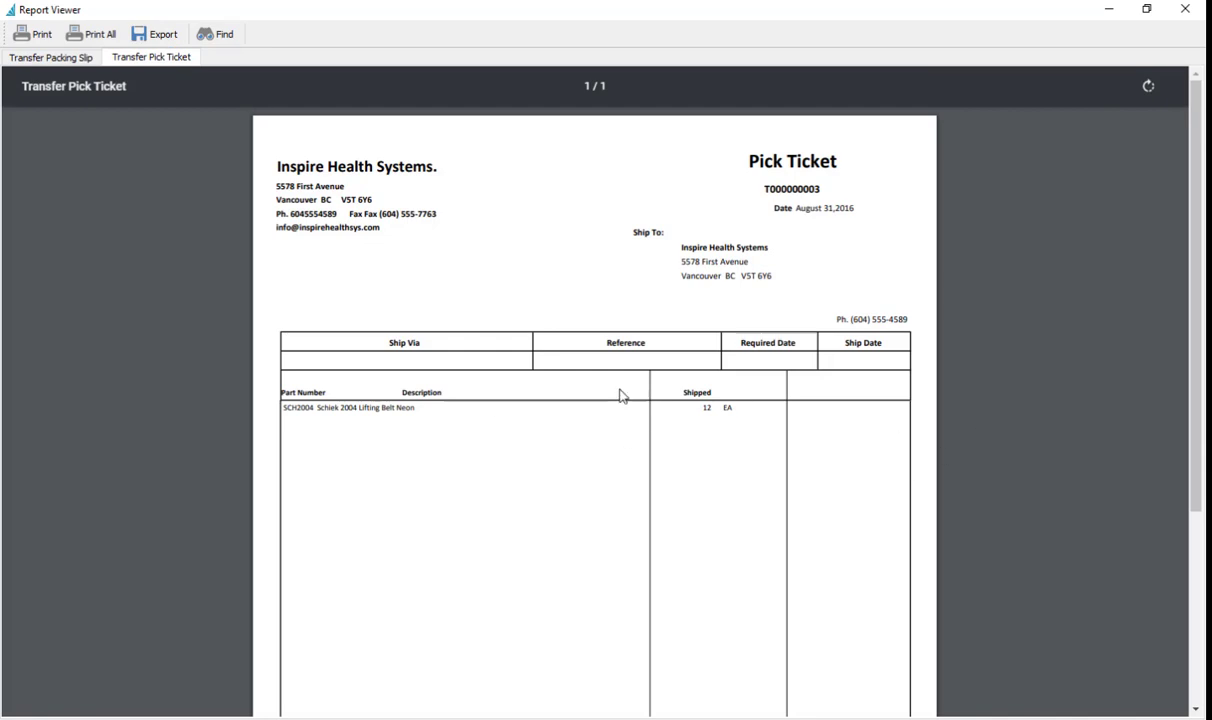
Step: Look over the Transfer Pick Ticket, and close the report preview, the inventory transfer and the transfer list
scroll(620, 395, "down", 2)
scroll(624, 397, "up", 2)
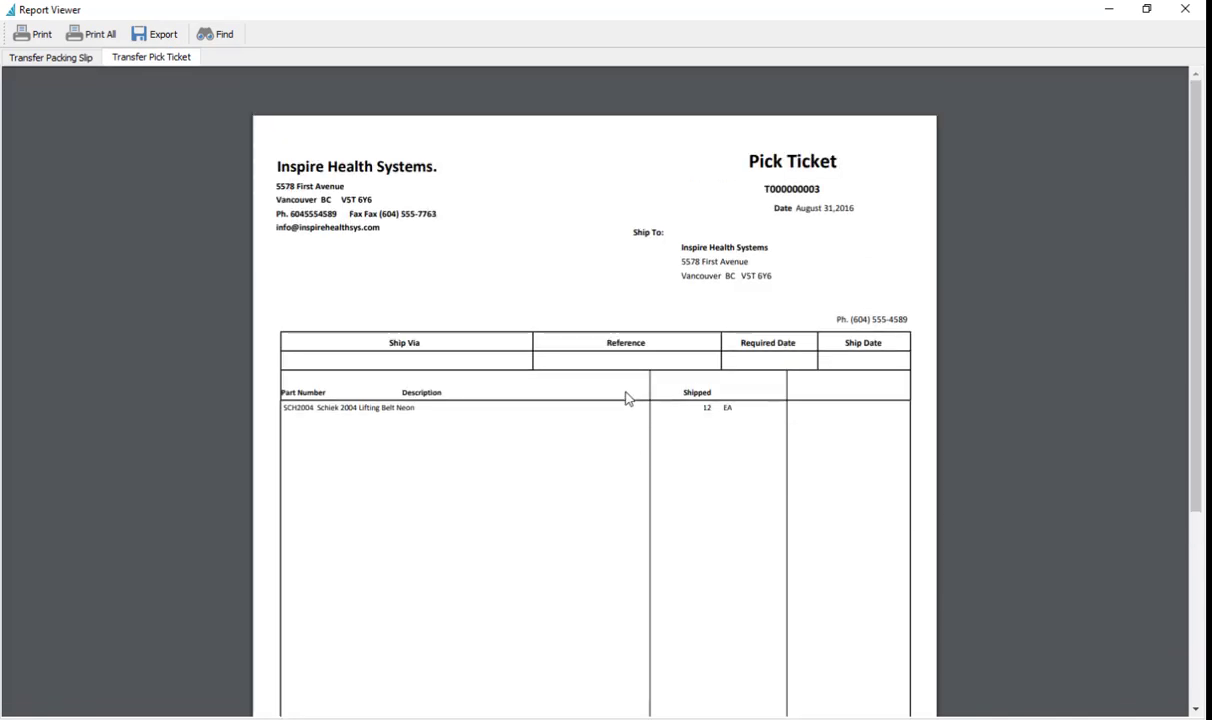
left_click(1185, 9)
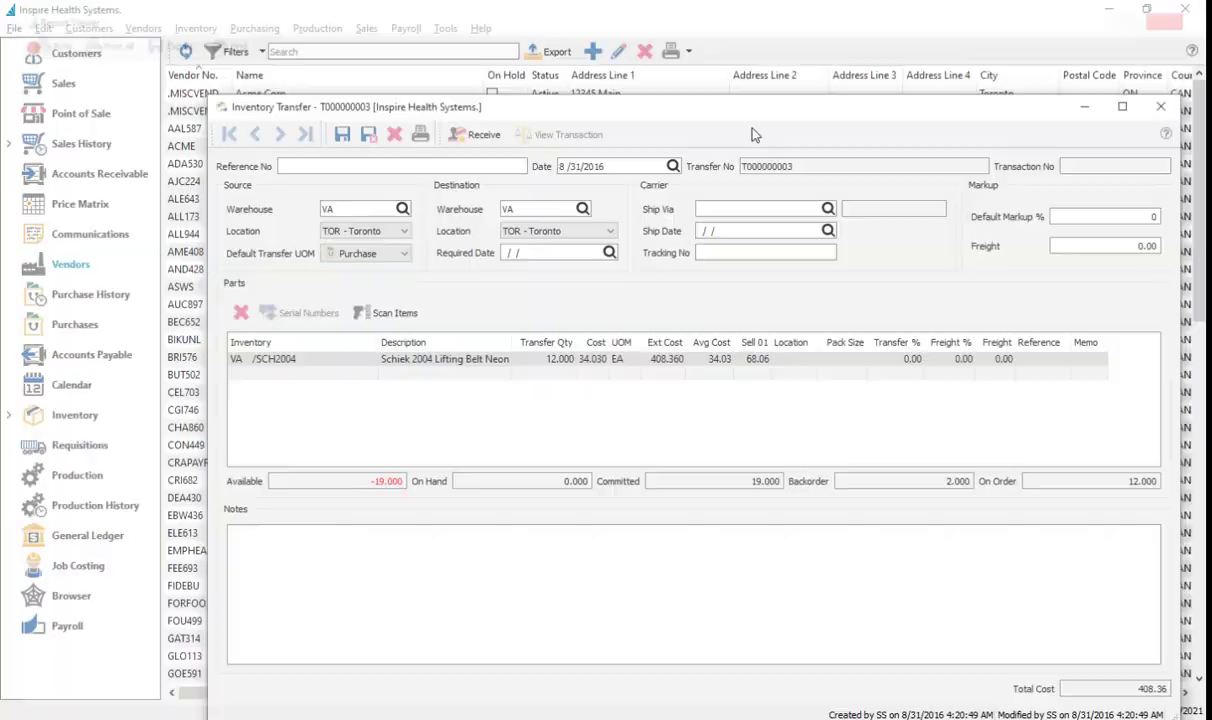
left_click(1161, 106)
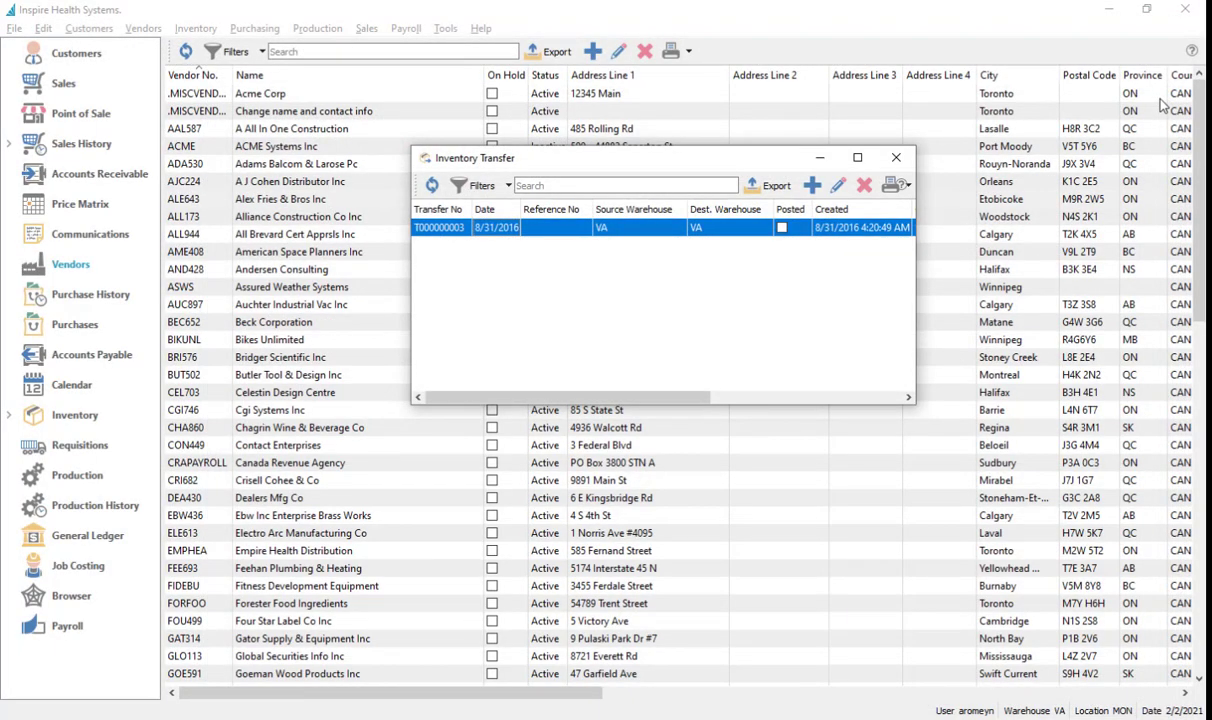
left_click_drag(625, 151, 620, 133)
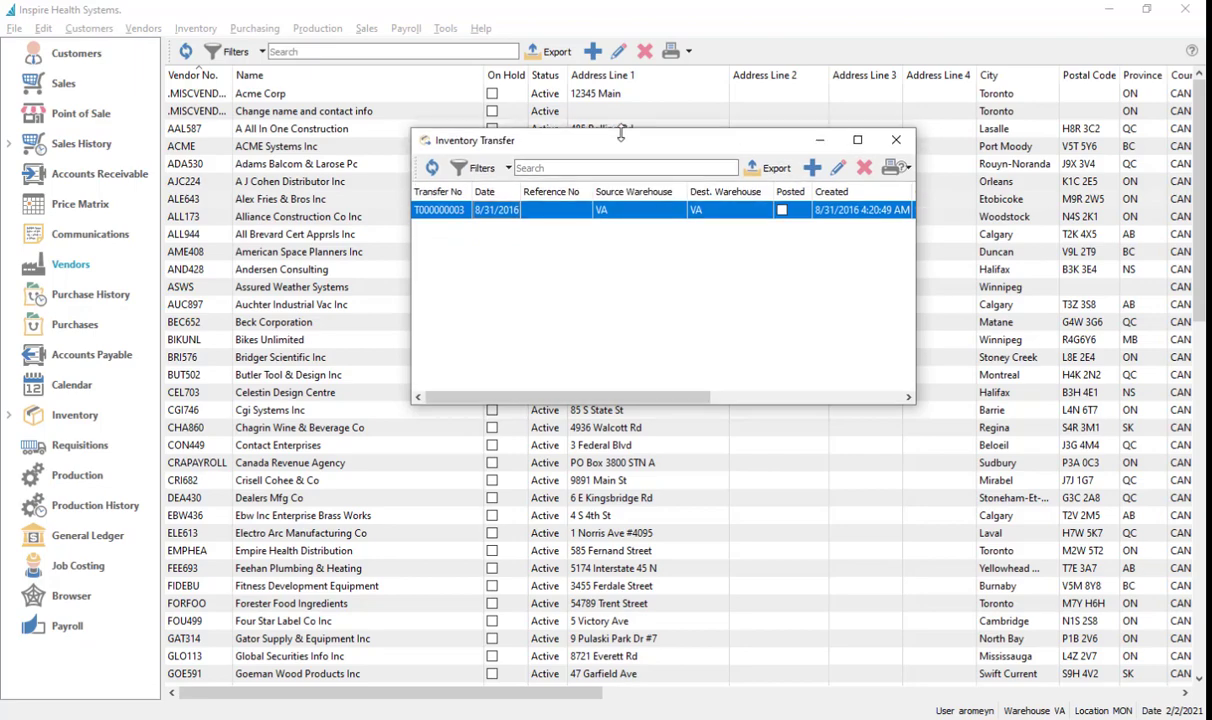
left_click(895, 140)
Step: Switch to the PowerPoint slide show and reveal the bullet on inventory quantities in the Kit Option Dialog
key("alt+Tab")
key("alt+Tab")
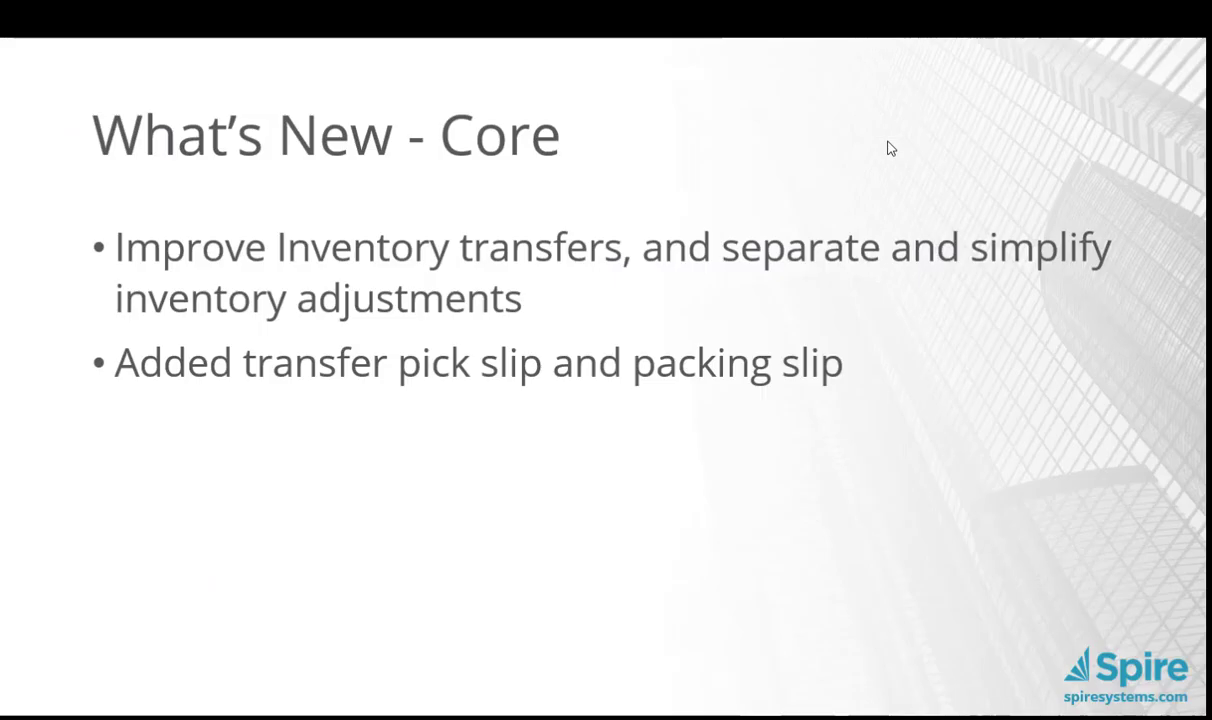
left_click(511, 441)
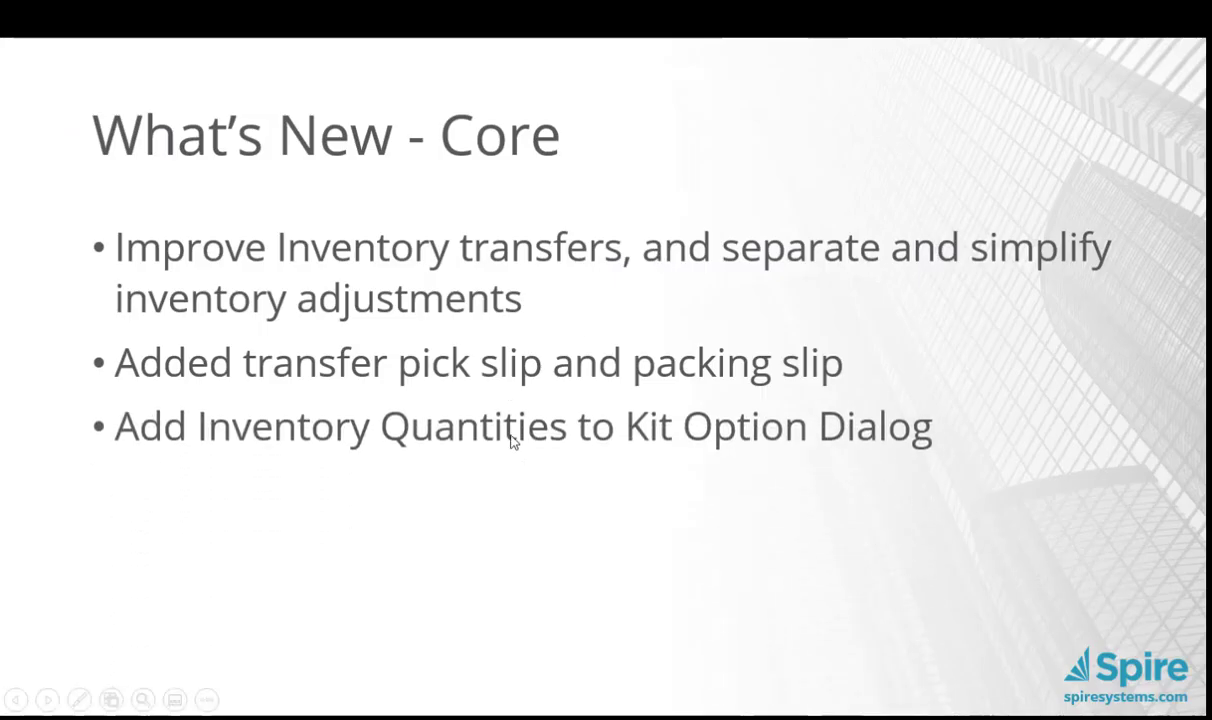
Step: Return to Spire and create a new sales order for customer Queen City Broadcasting Inc
key("alt+Tab")
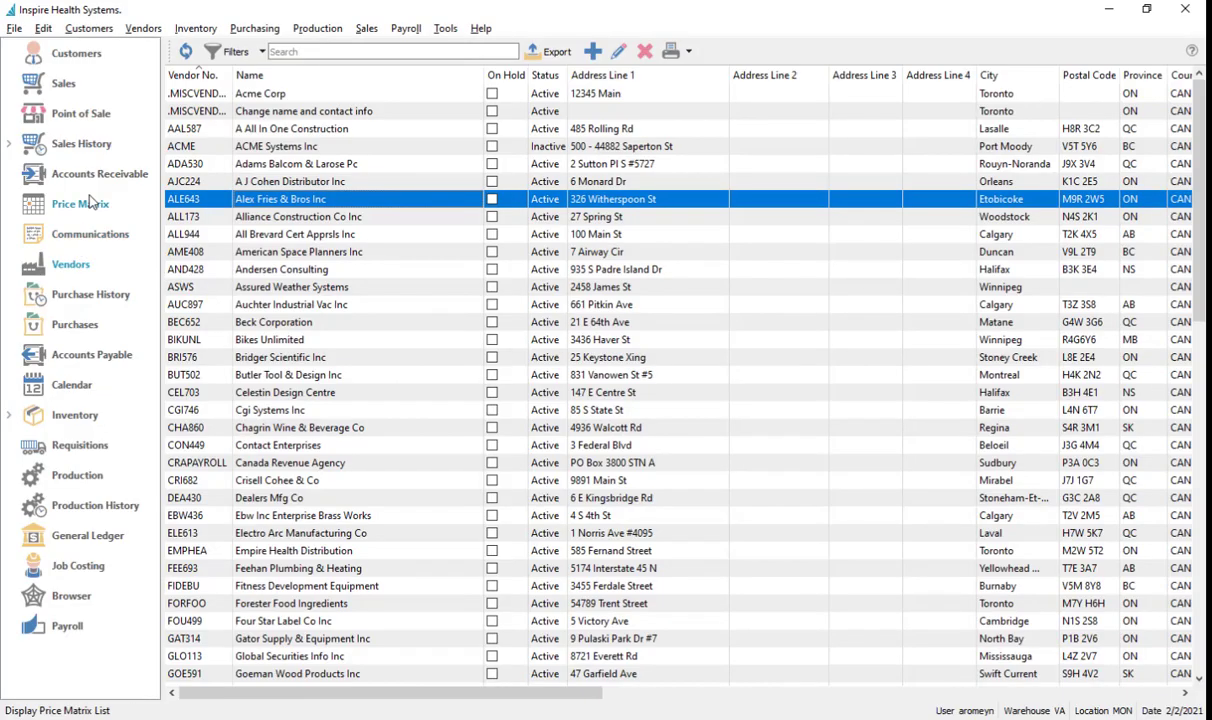
left_click(63, 86)
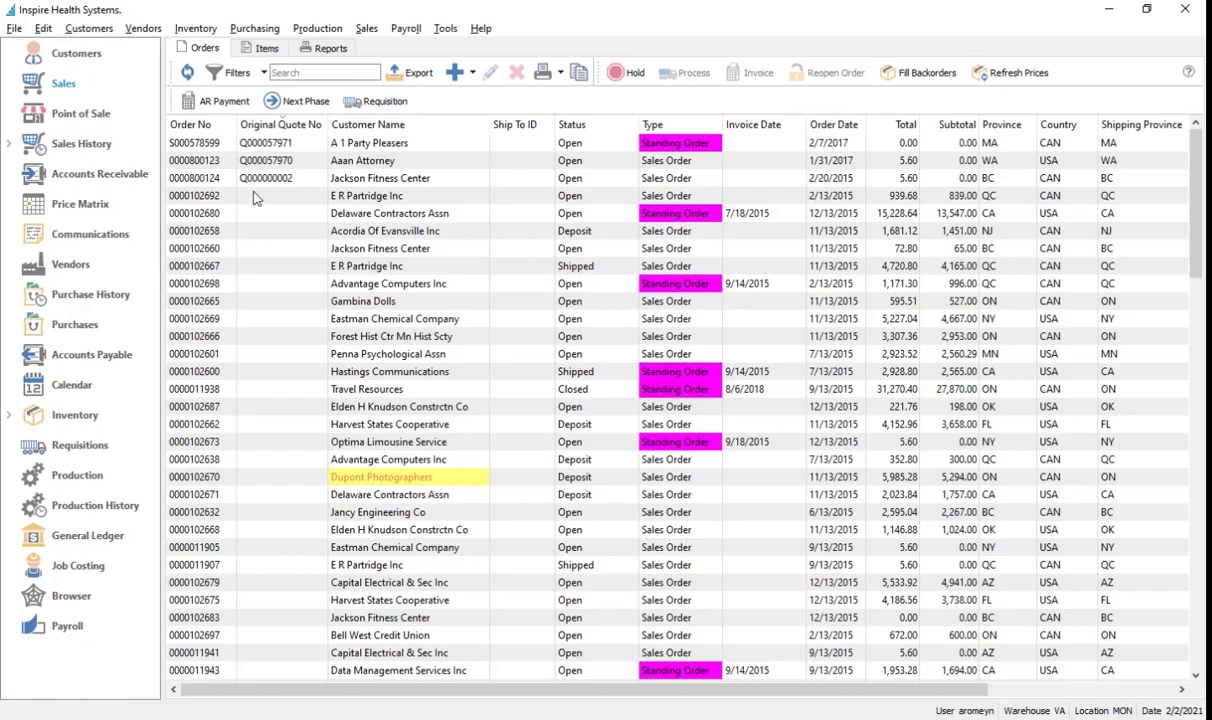
left_click(245, 195)
left_click(455, 73)
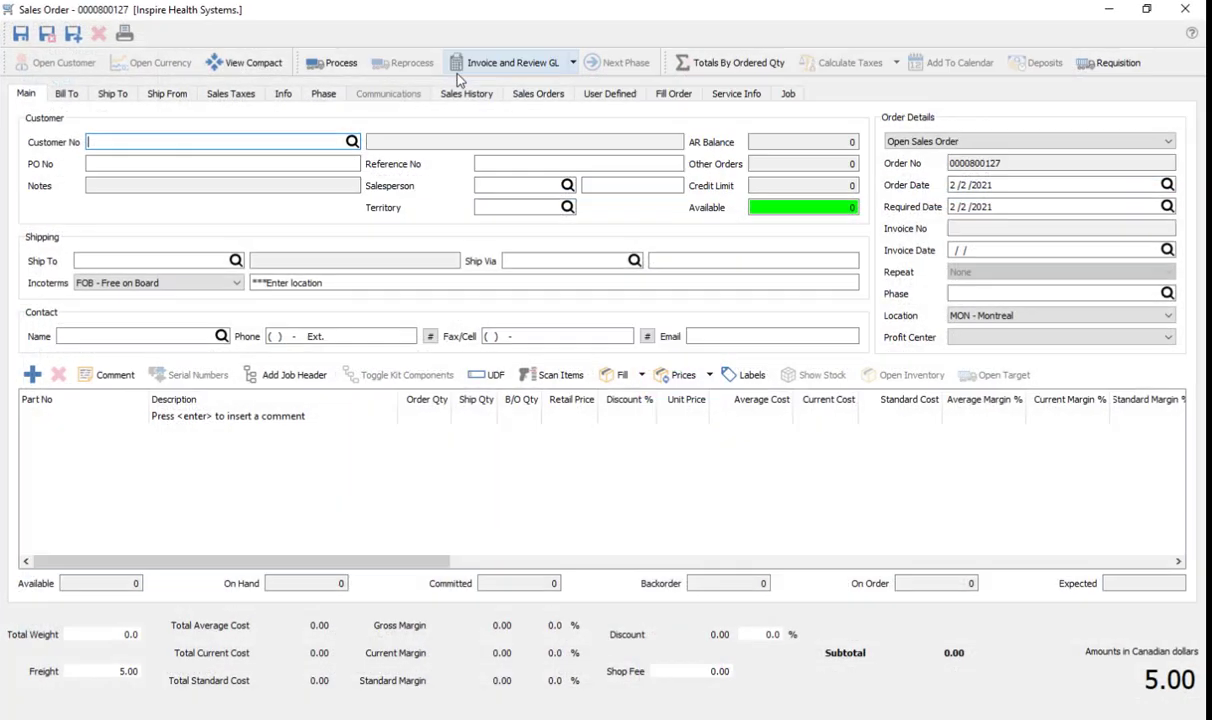
left_click(236, 140)
left_click(241, 196)
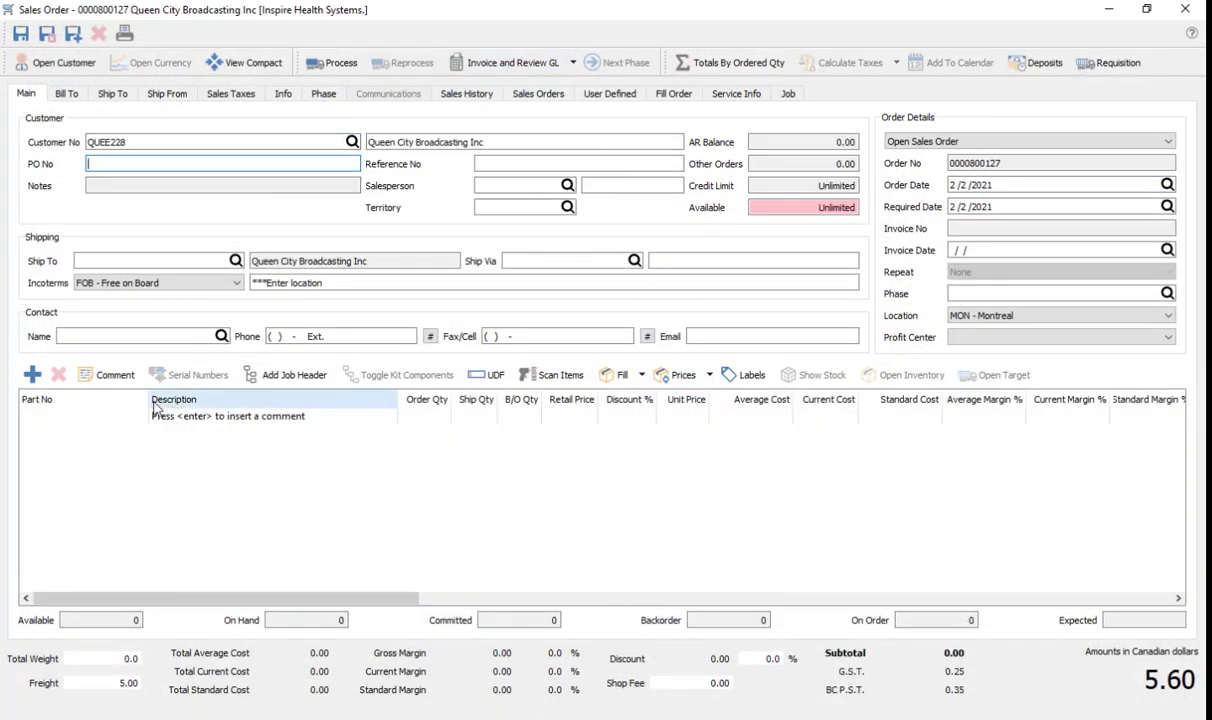
Step: Enter the kit part INSPKBKIT from warehouse VA on the order's first line to bring up its component options
left_click(109, 418)
type("VA /I")
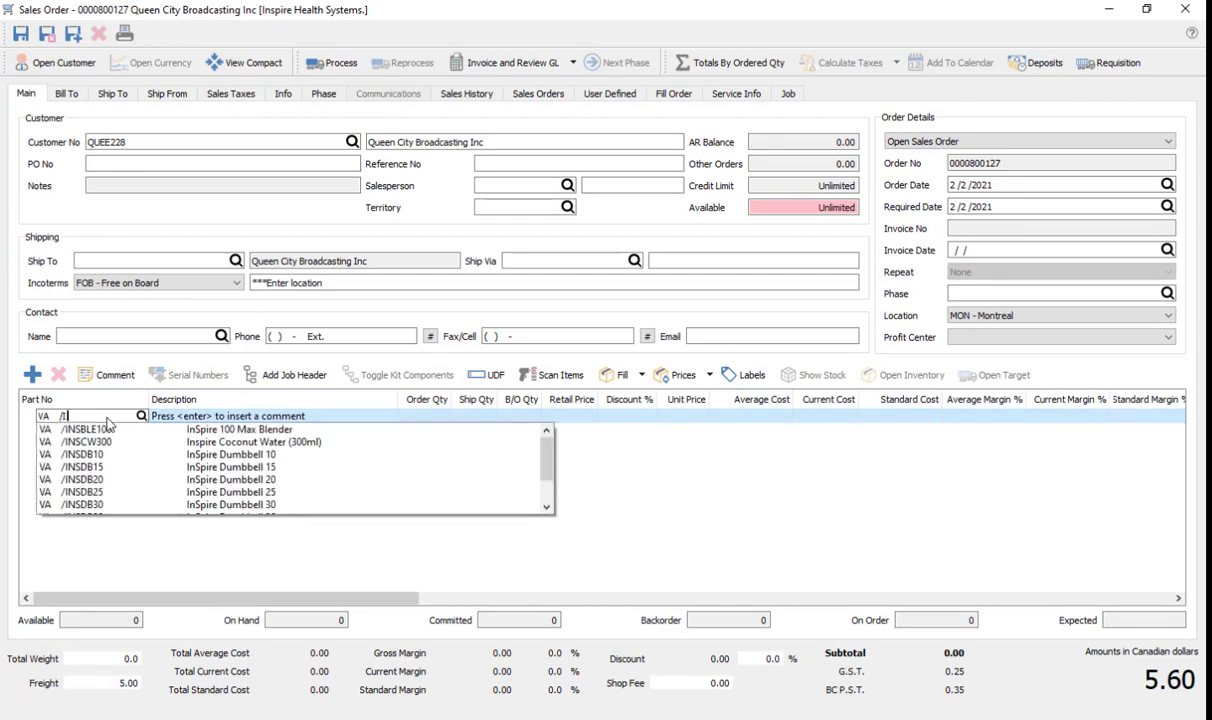
type("NSP")
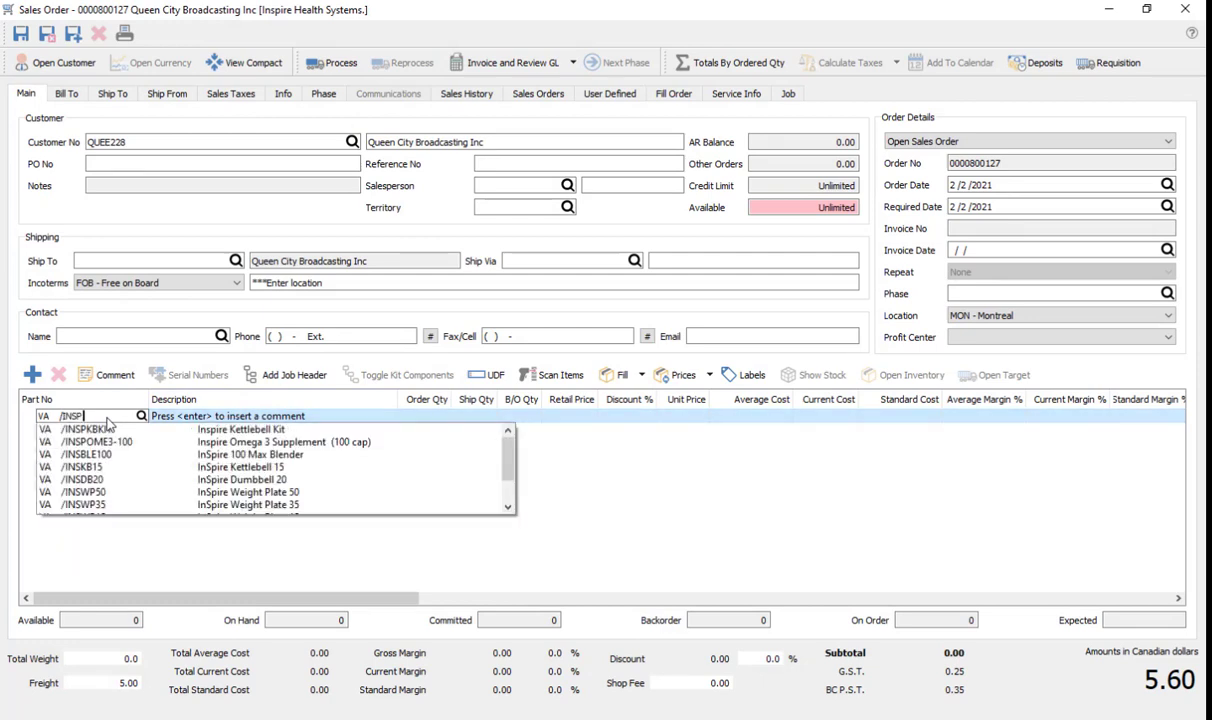
type("KBKIT")
key("Return")
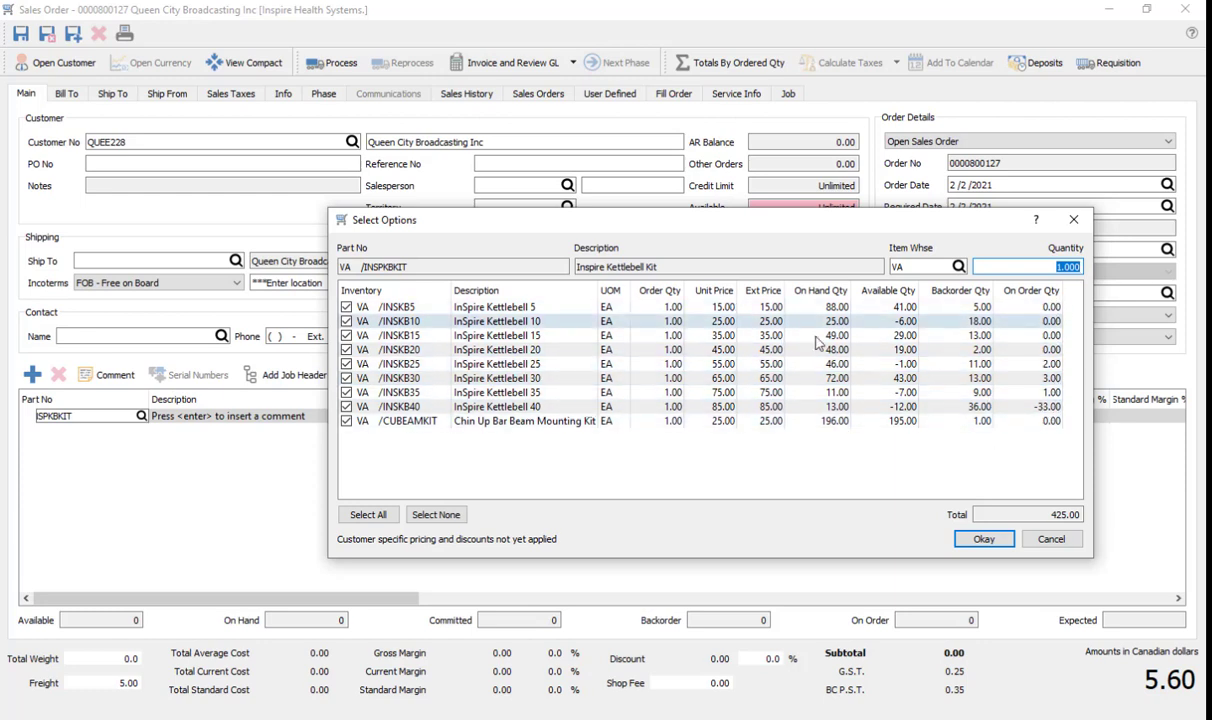
Step: Widen the kit options window slightly, accept all kettlebell kit components at quantity 1, and acknowledge the backorder warning
left_click(872, 340)
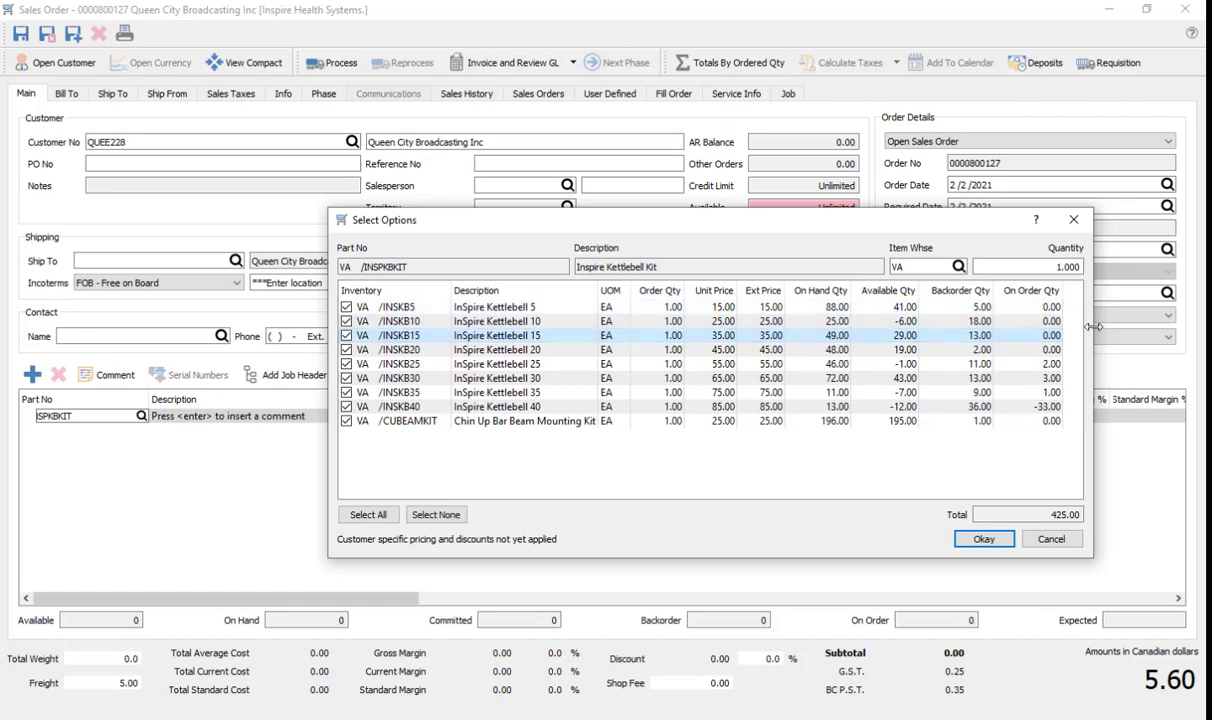
left_click_drag(1093, 326, 1101, 327)
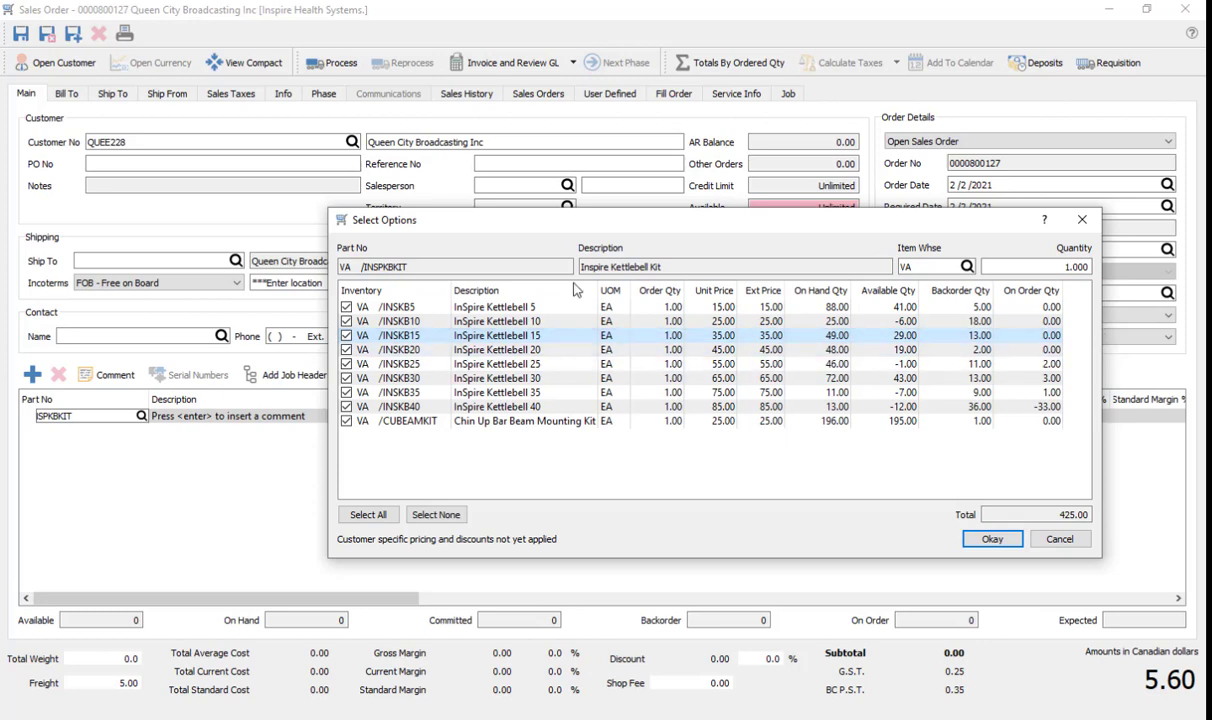
left_click(993, 541)
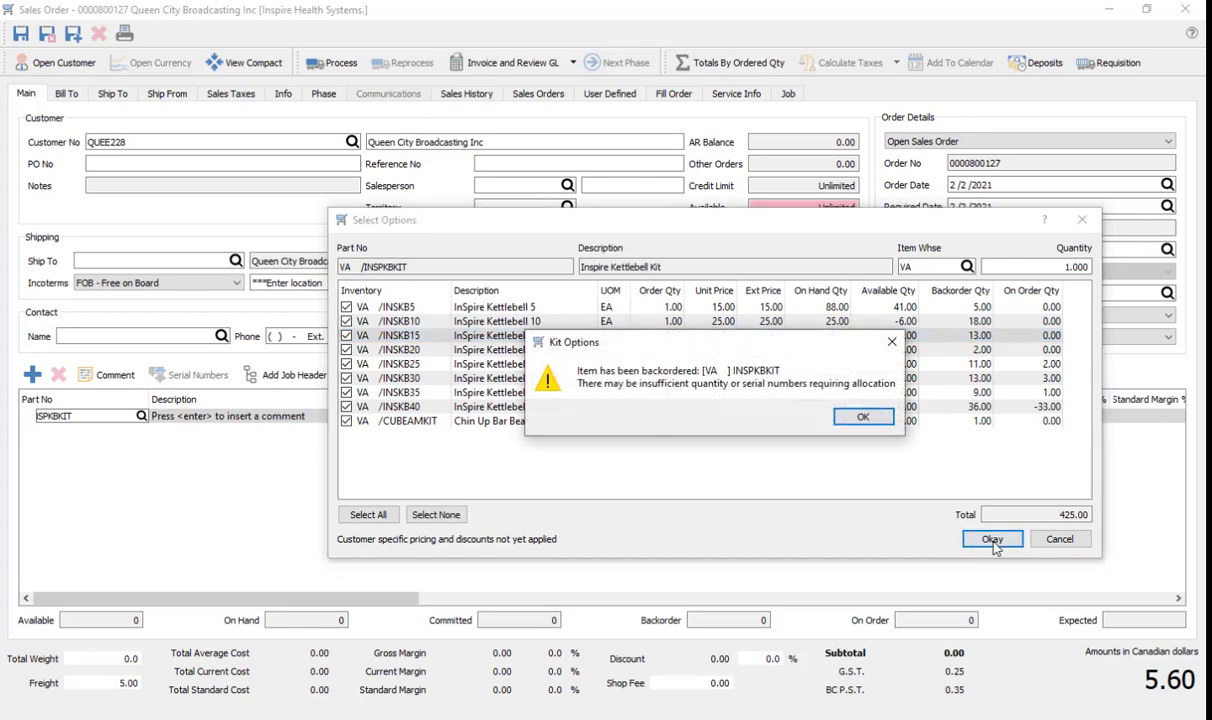
left_click(851, 422)
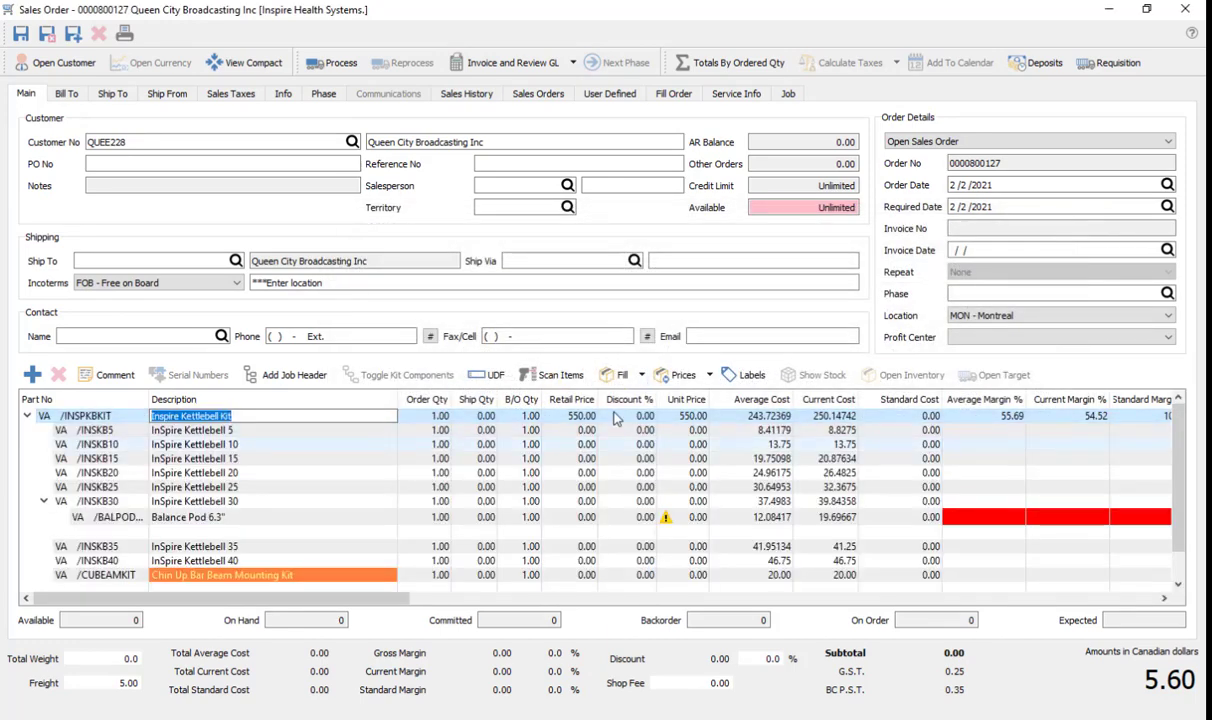
Step: Switch to the PowerPoint slide show and reveal the bullet on the web browser module
key("alt+Tab")
key("alt+Tab")
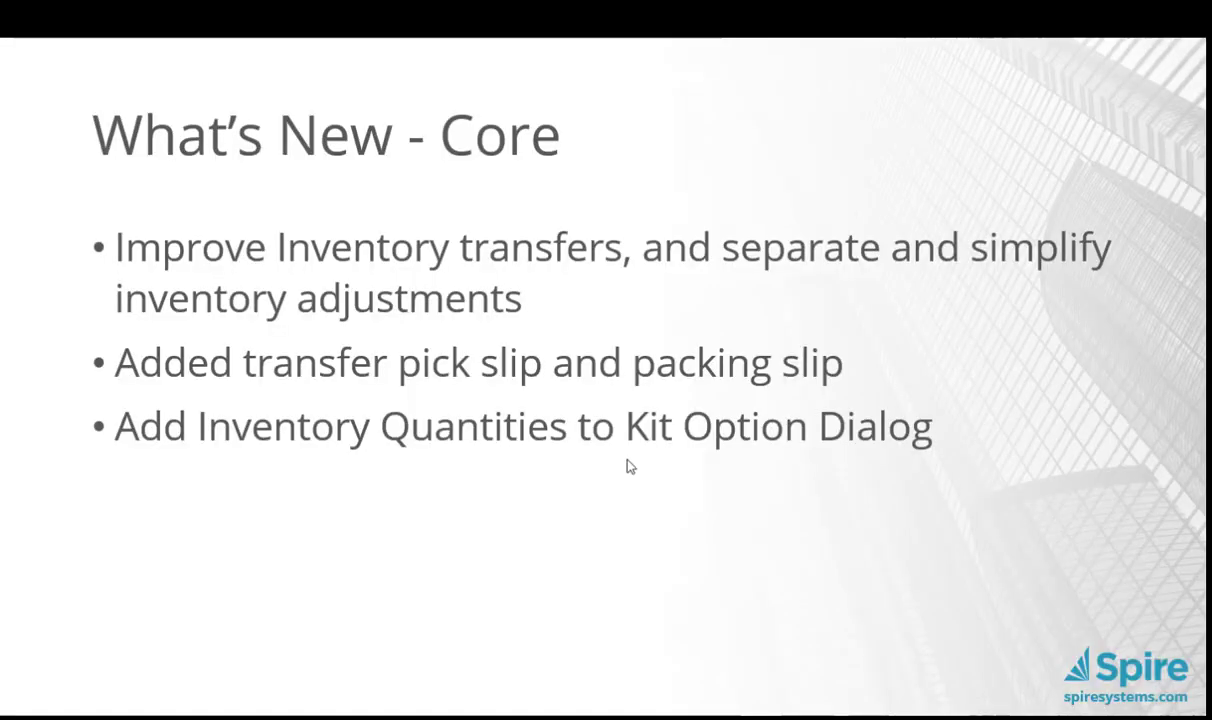
left_click(582, 485)
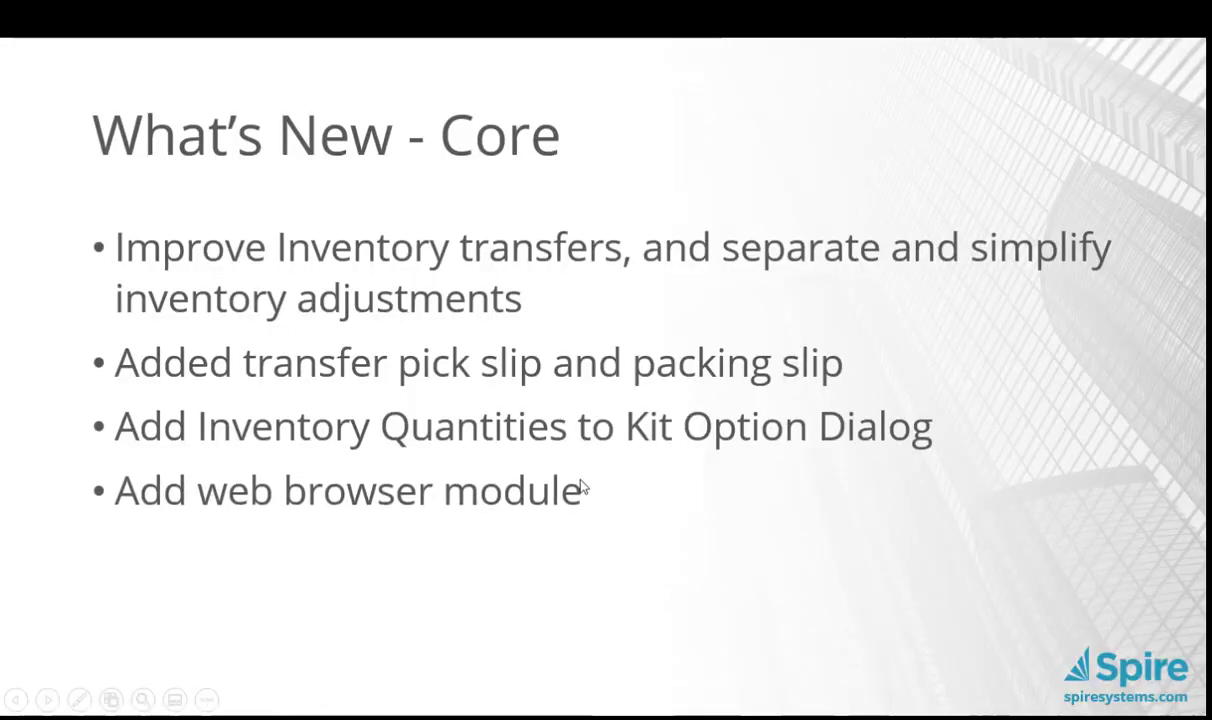
Step: Return to Spire's main window, open the Browser module, and view its GMail page before returning to the Website page
key("alt+Tab")
key("alt+Tab")
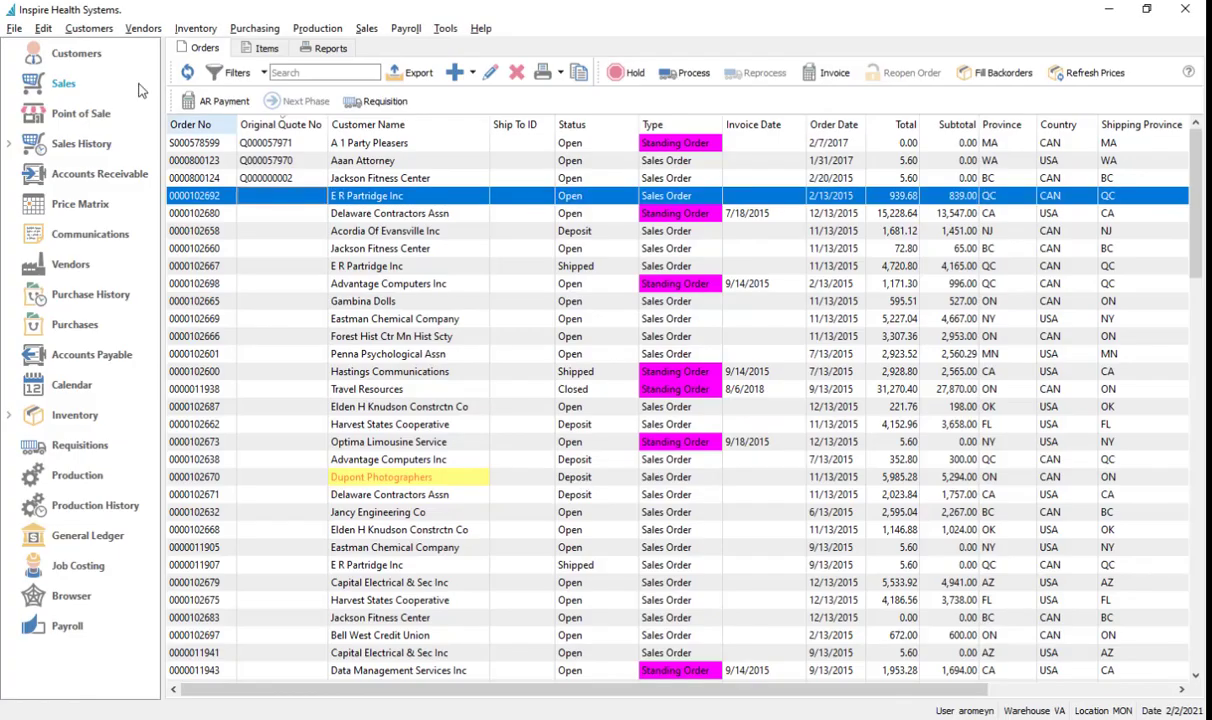
left_click(44, 598)
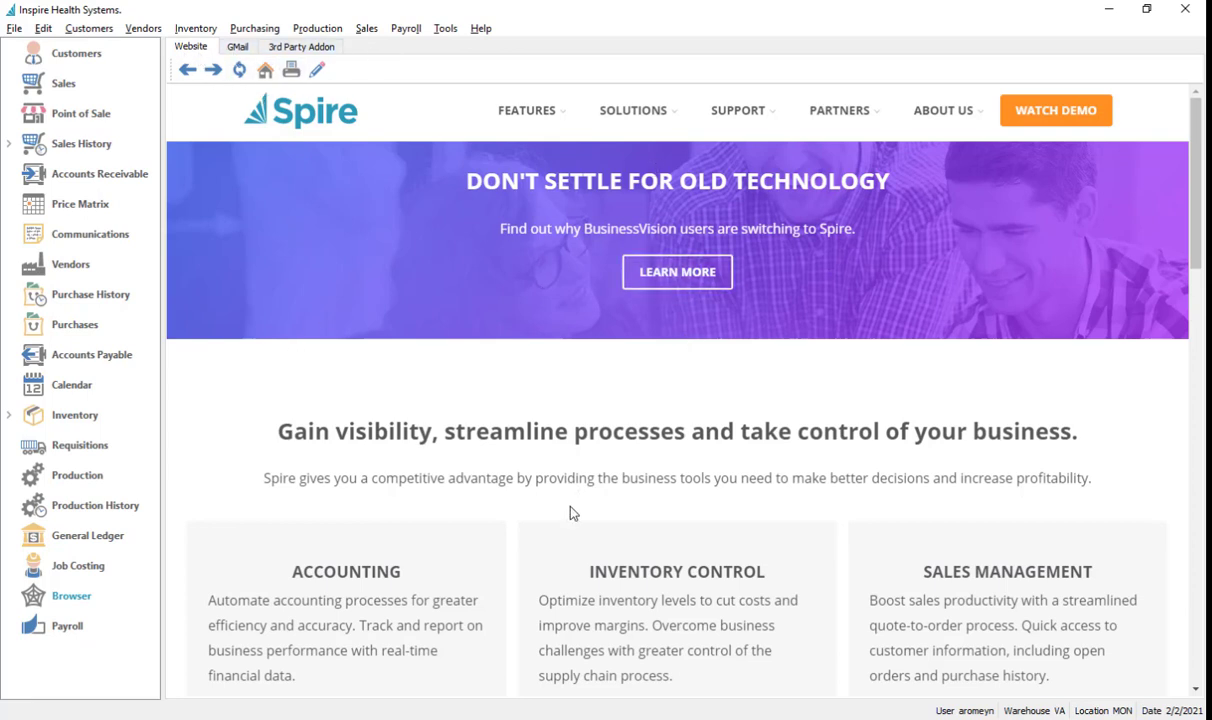
left_click(238, 48)
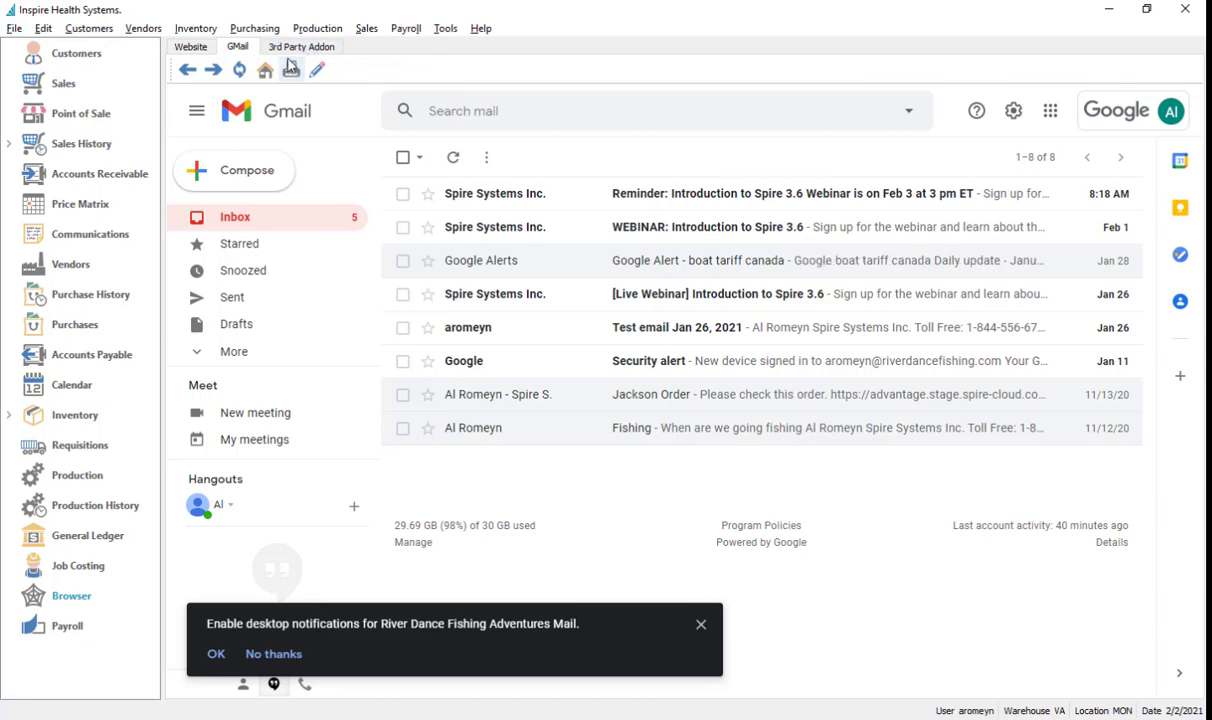
left_click(191, 47)
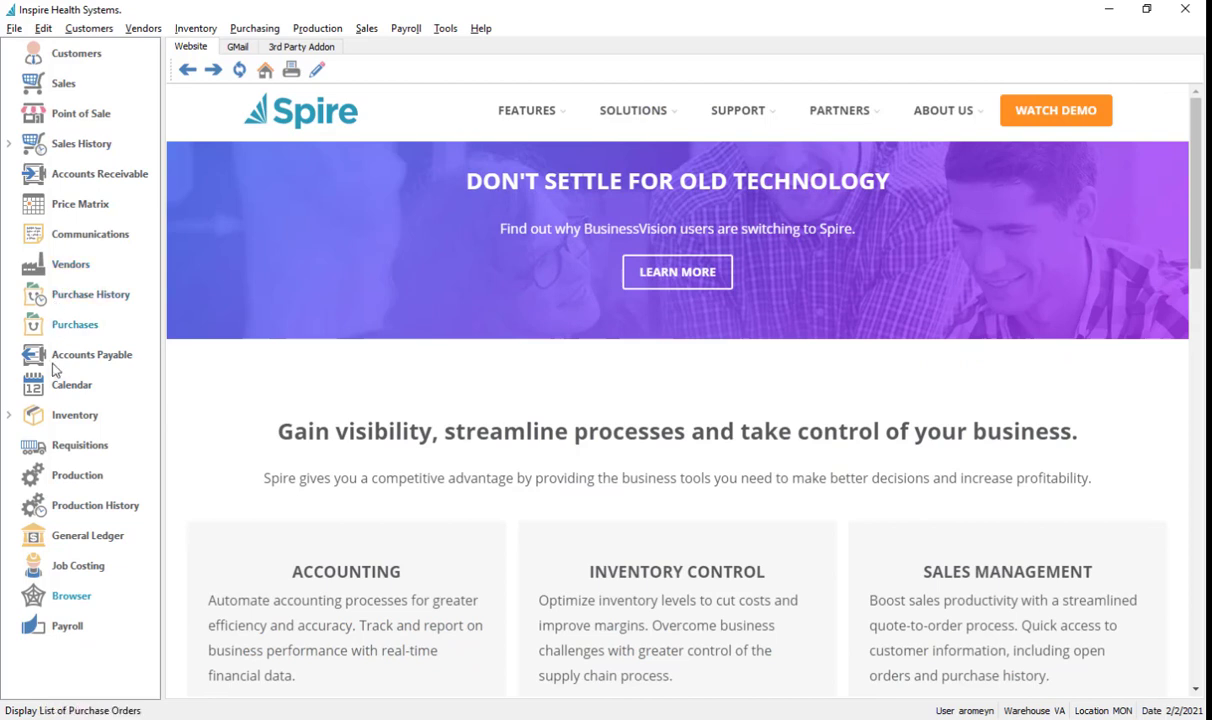
Step: Open the Browser Tabs setup, examine the page titles and URLs defined for the user and the company, and close it
left_click(43, 28)
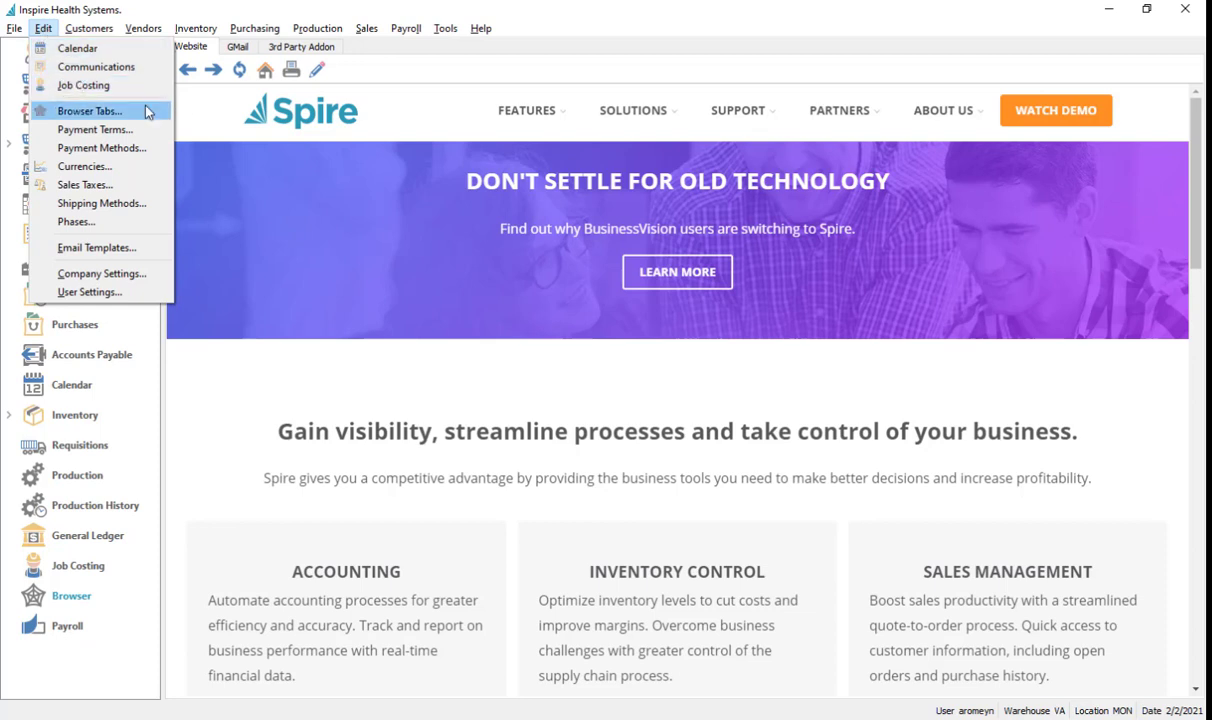
left_click(351, 67)
left_click(317, 70)
left_click(536, 457)
left_click(537, 458)
left_click(531, 474)
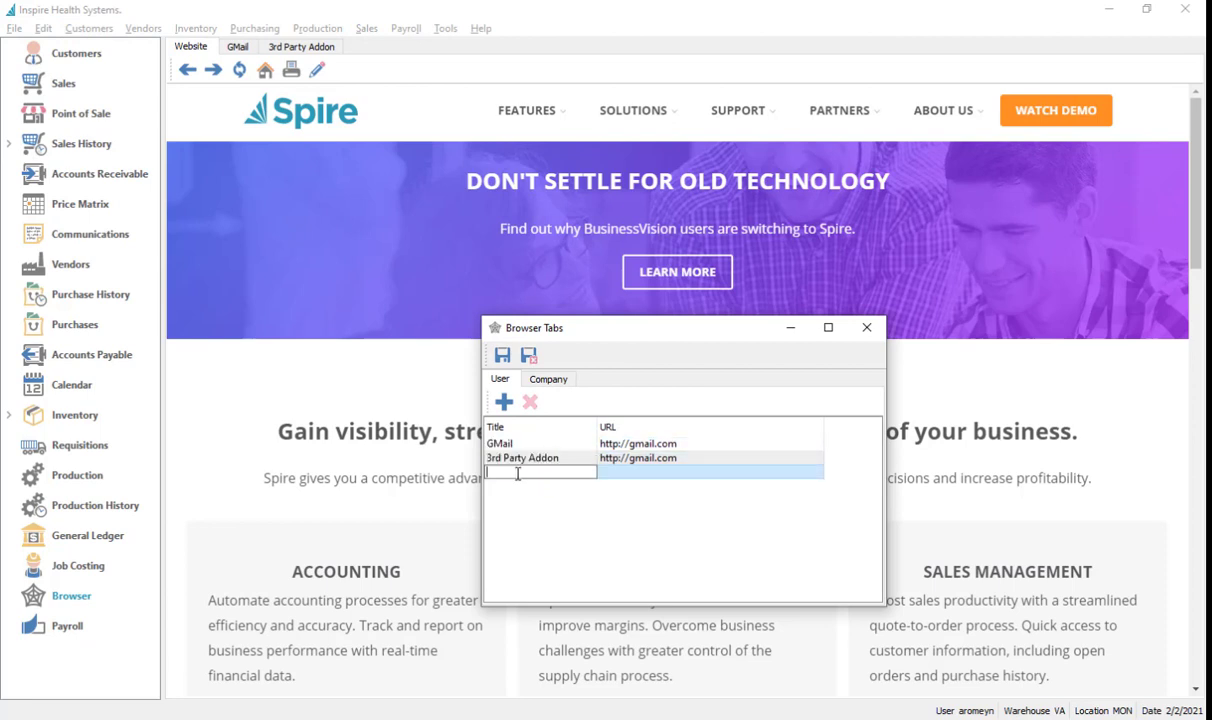
left_click(548, 381)
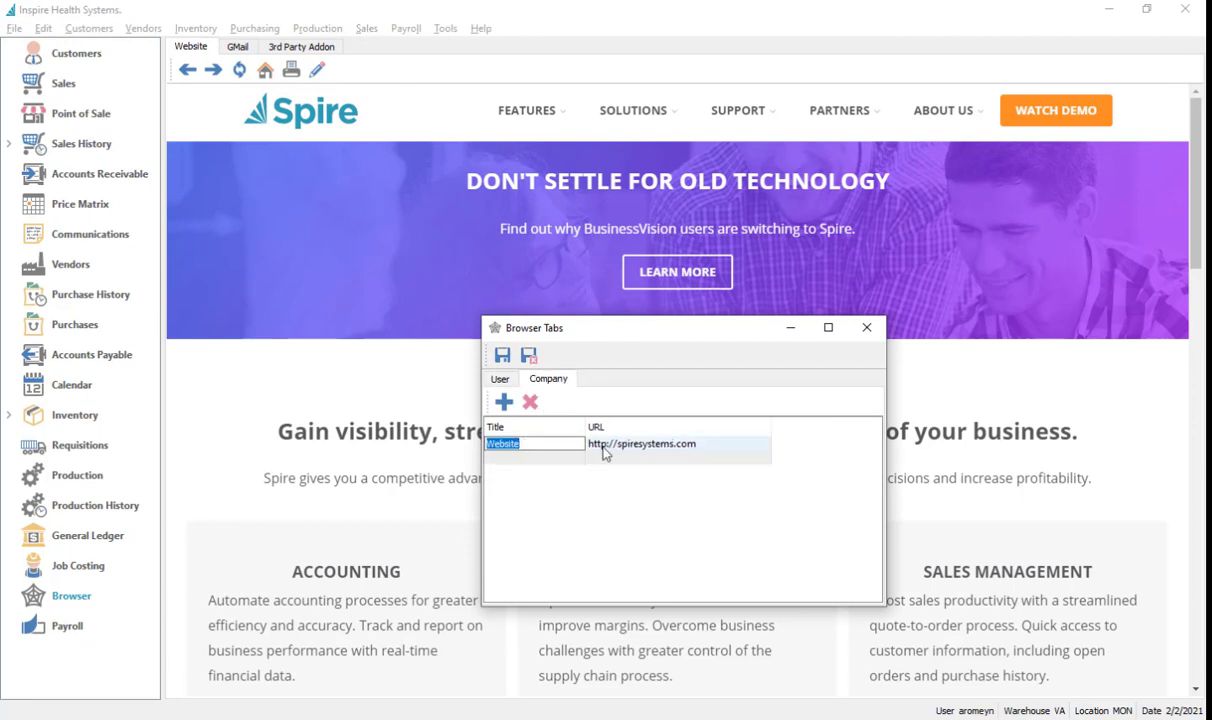
left_click(499, 380)
left_click(548, 446)
left_click(554, 460)
left_click(554, 473)
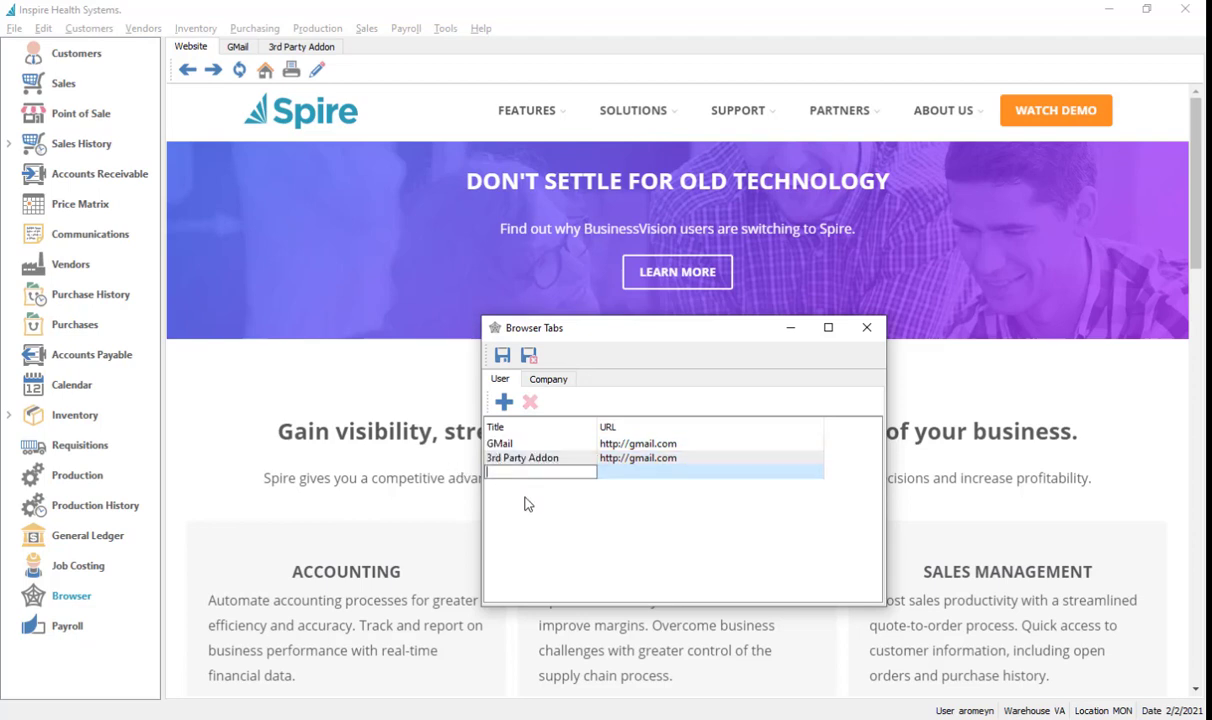
left_click(866, 328)
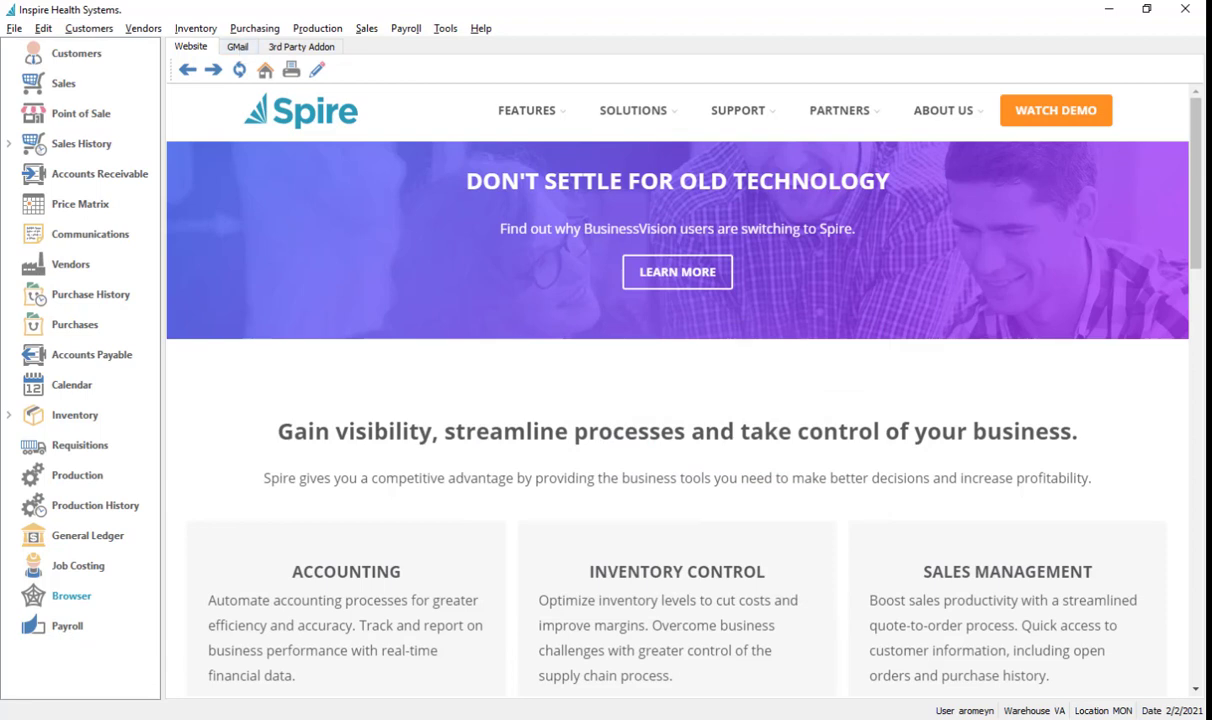
Step: Switch to the PowerPoint slide show and reveal the bullet on changing the UOM Warehouse Location during Inventory Count
key("alt+Tab")
key("alt+Tab")
key("alt+Tab")
key("alt+Tab")
key("alt+Tab")
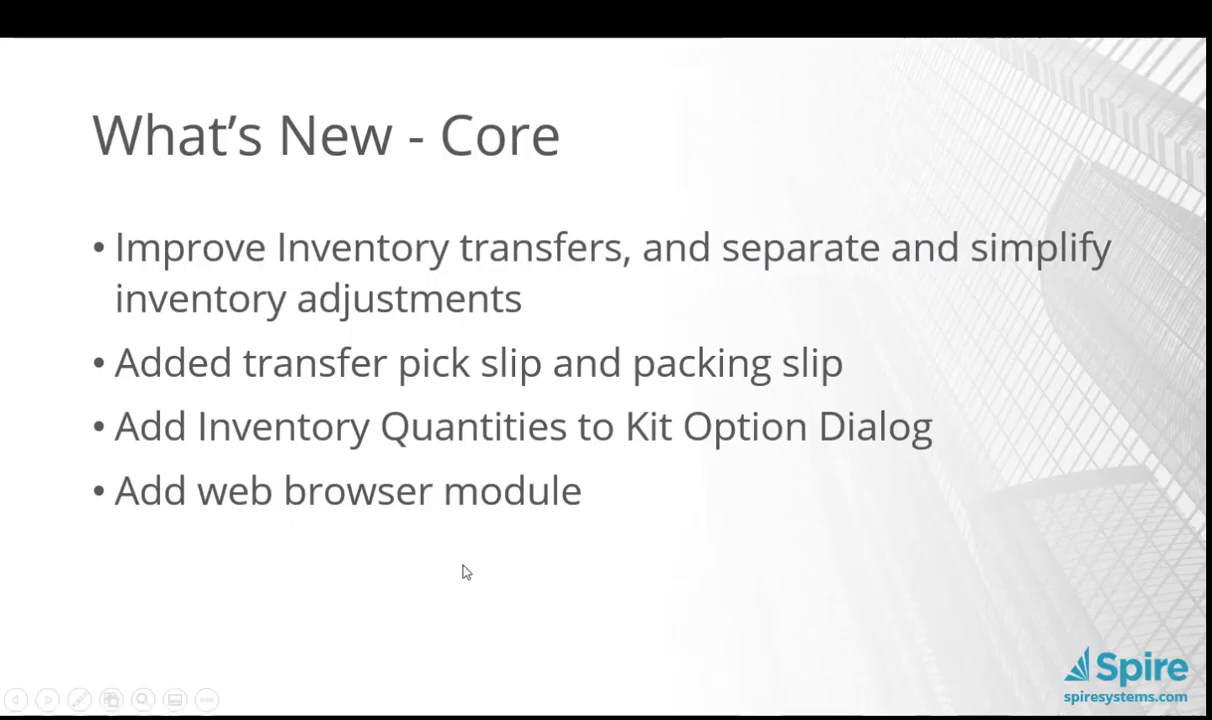
left_click(465, 571)
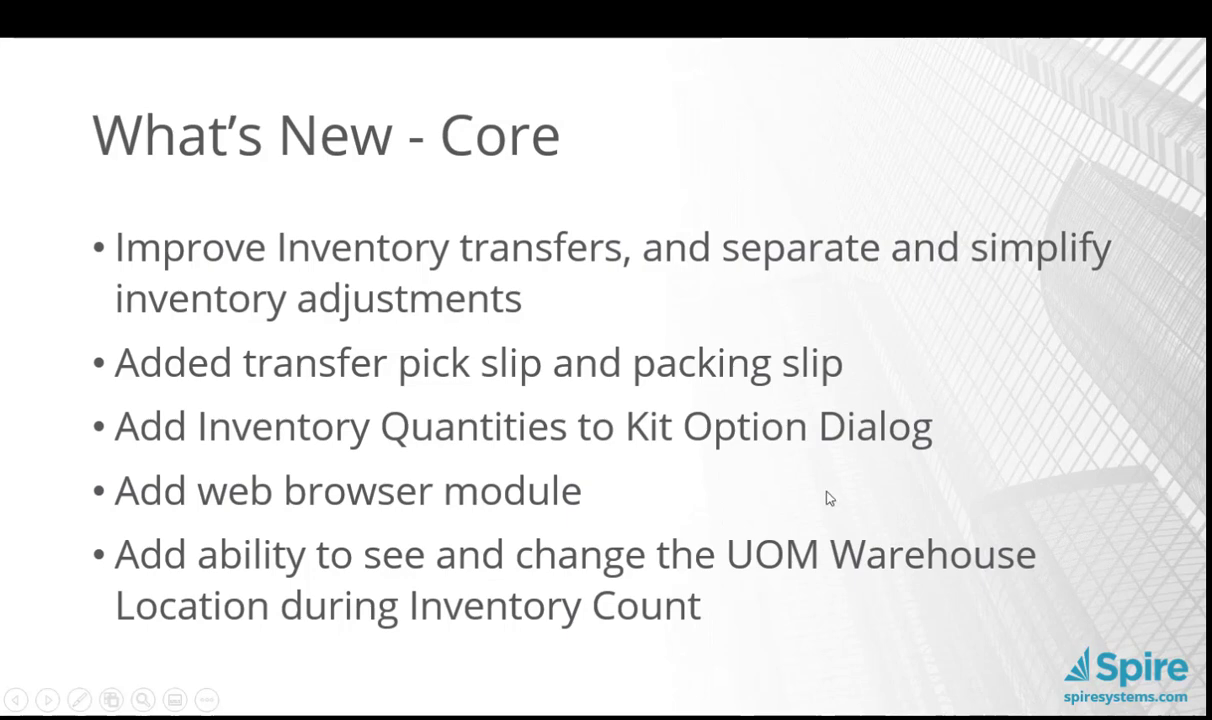
Step: Switch to the open Queen City Broadcasting Inc sales order, close it, and answer the closing prompt
key("alt+Tab")
key("alt+Tab")
key("alt+Tab")
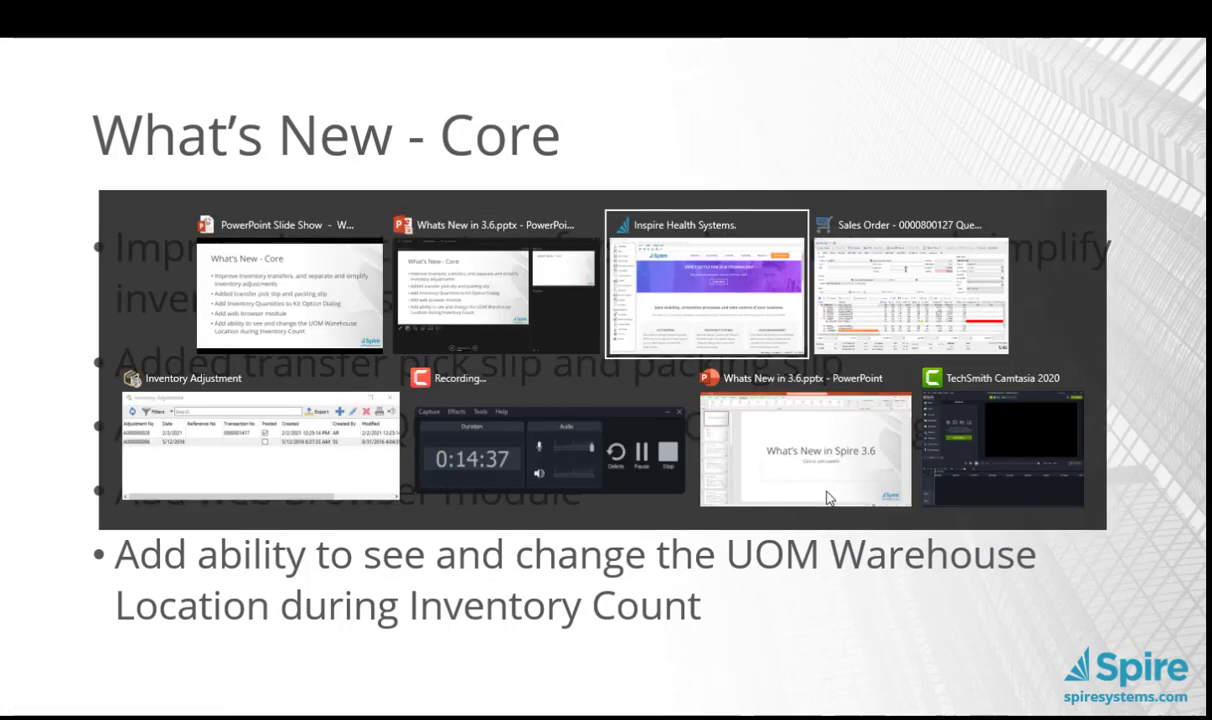
left_click(1185, 10)
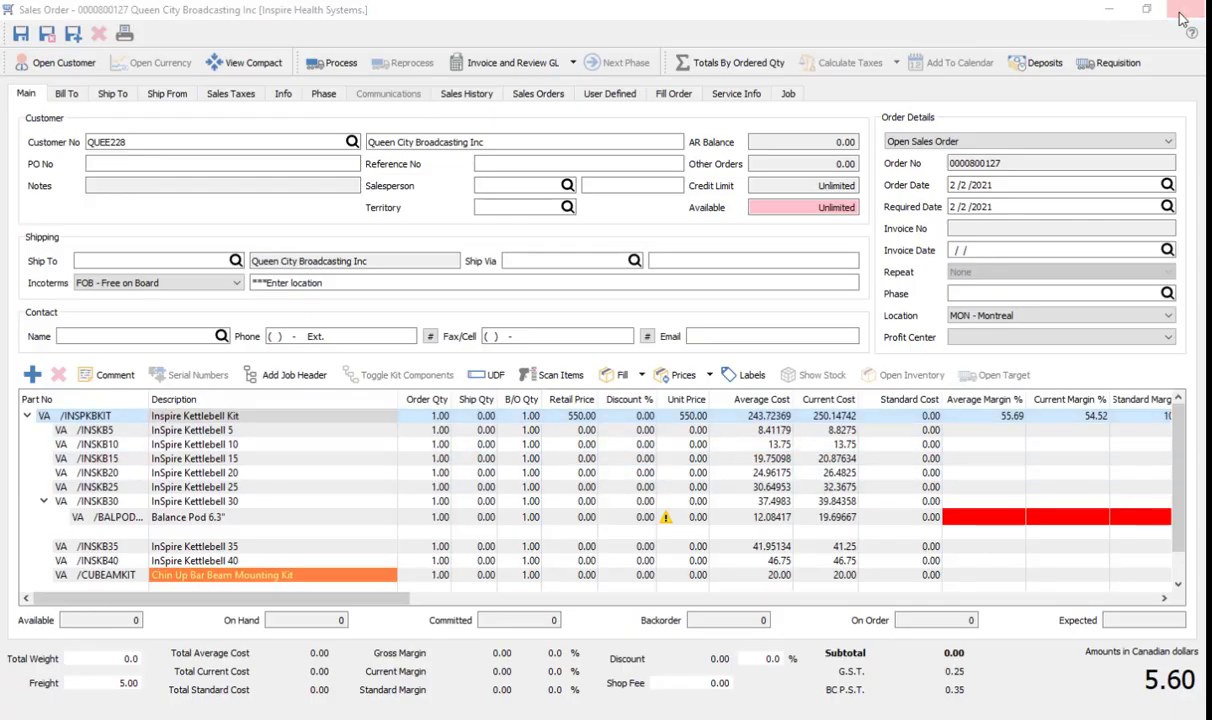
left_click(624, 388)
Step: Bring Spire's main window back to the front and display the inventory list
key("alt+Tab")
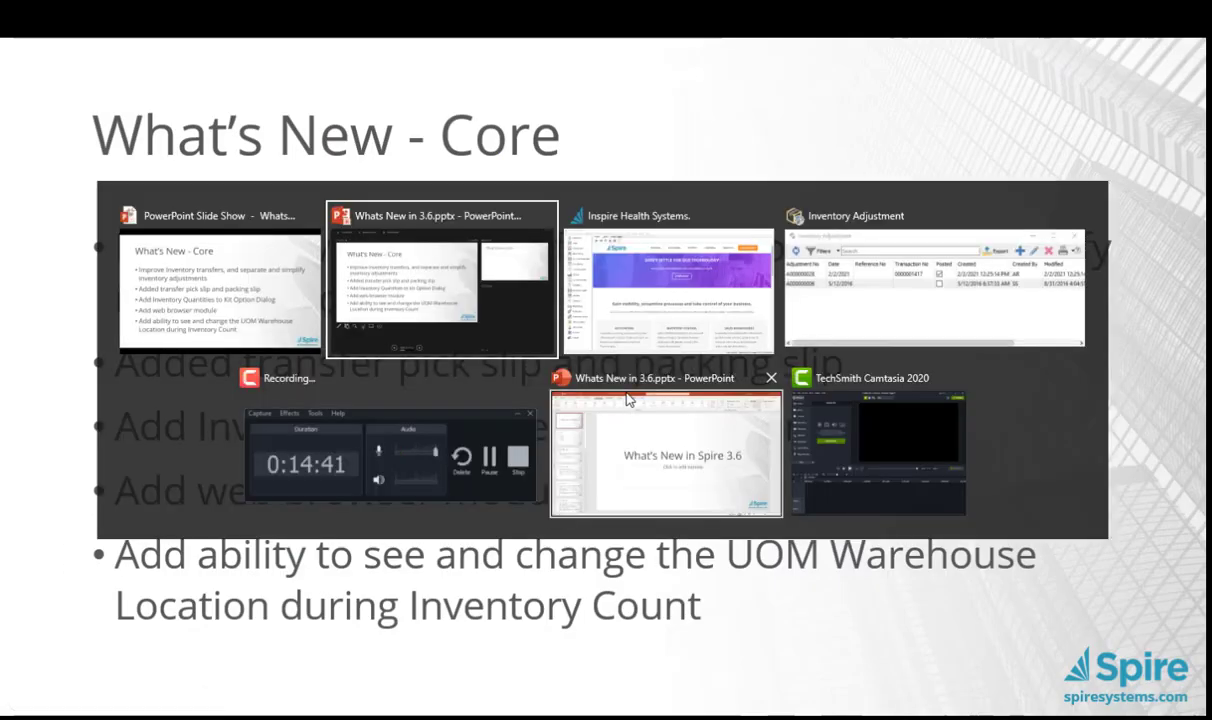
key("alt+Tab")
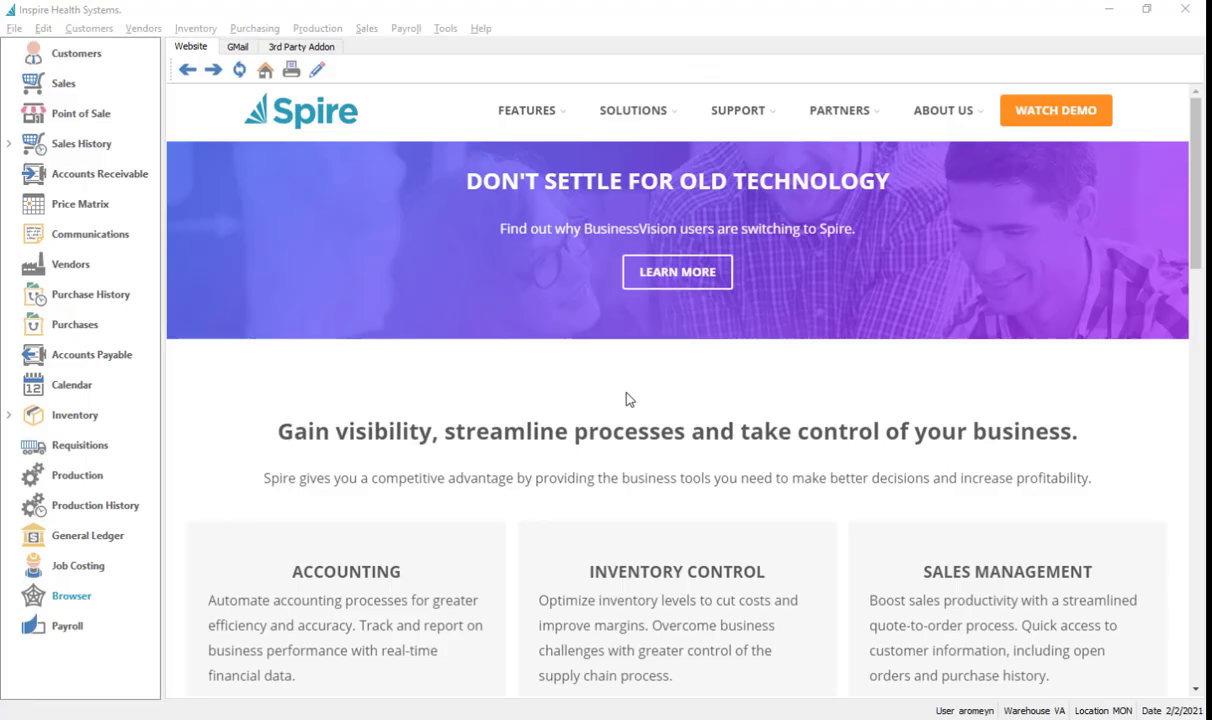
left_click(81, 412)
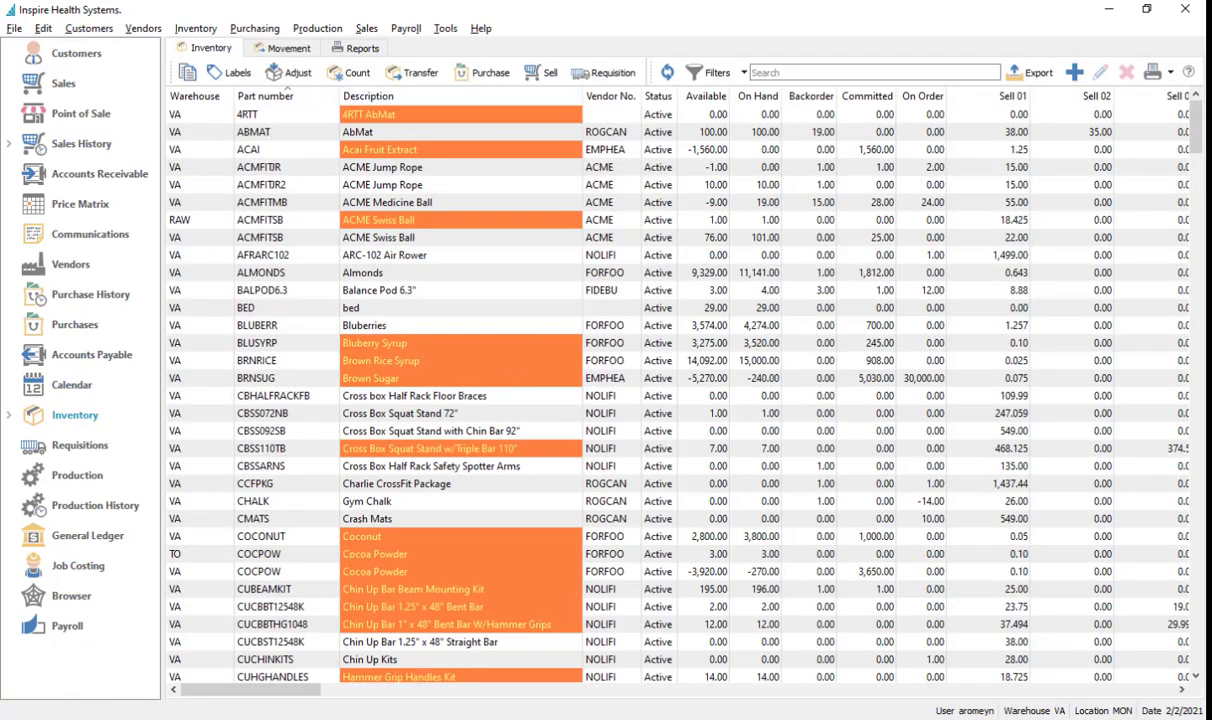
Step: Start an inventory count for the five parts from 4RTT through ACMFITJR2 at the start of the inventory list
left_click(258, 97)
left_click(258, 97)
left_click(302, 118)
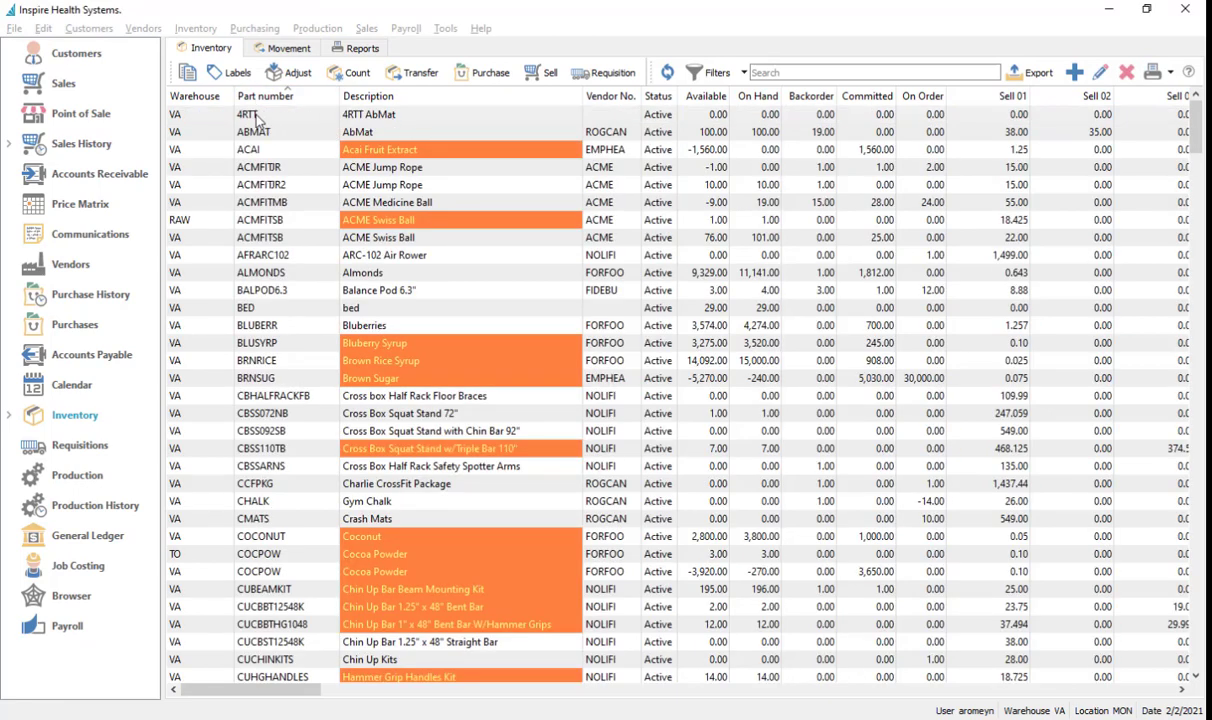
left_click_drag(252, 120, 253, 190)
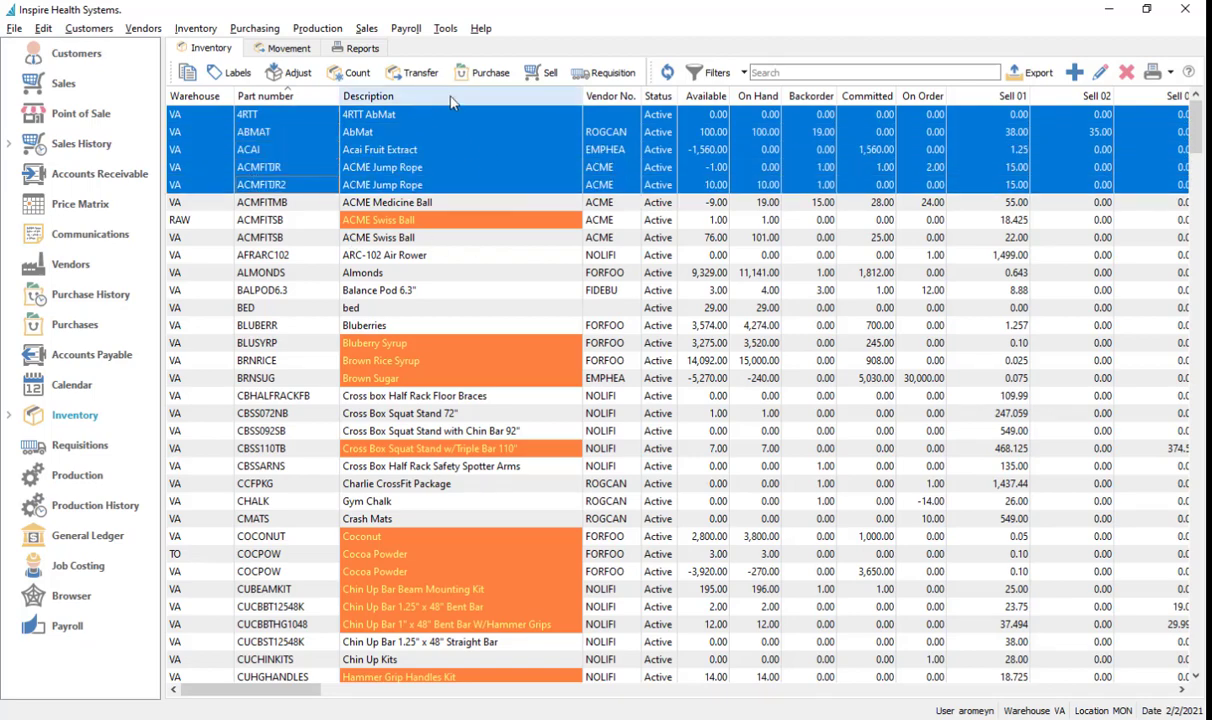
left_click(346, 73)
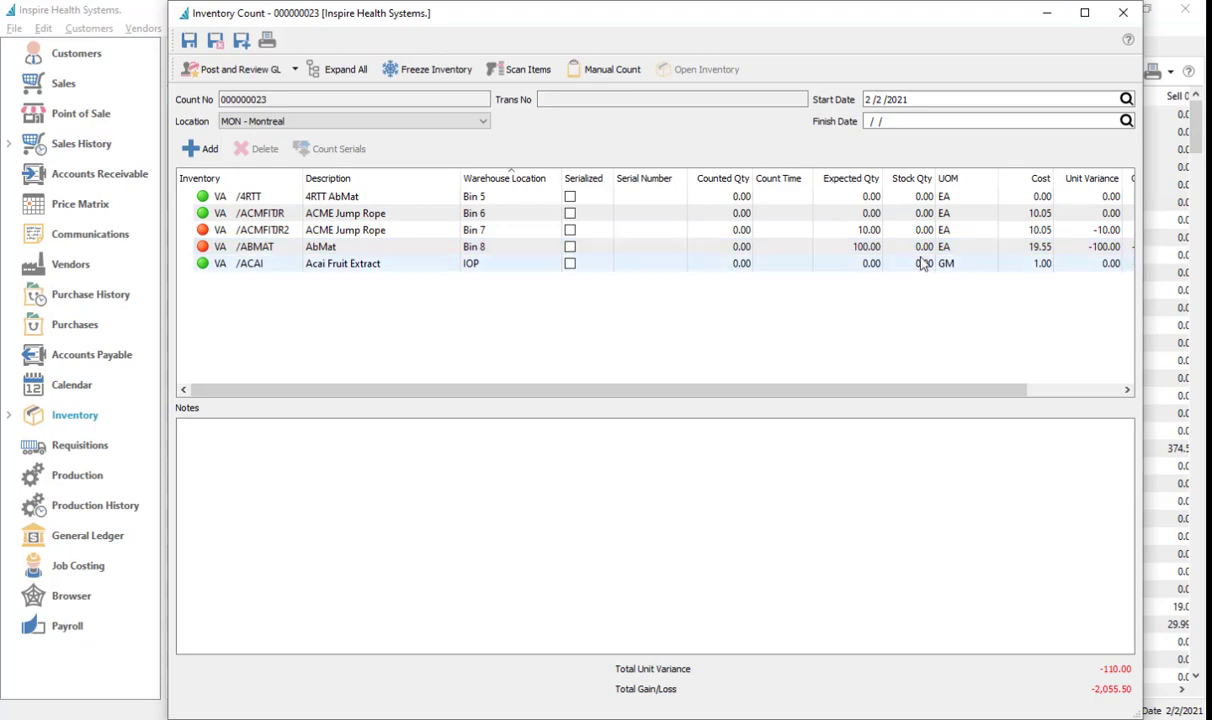
Step: Change the AbMat line's unit of measure to BOX in the count, review its warehouse location, and close the inventory count
left_click(965, 247)
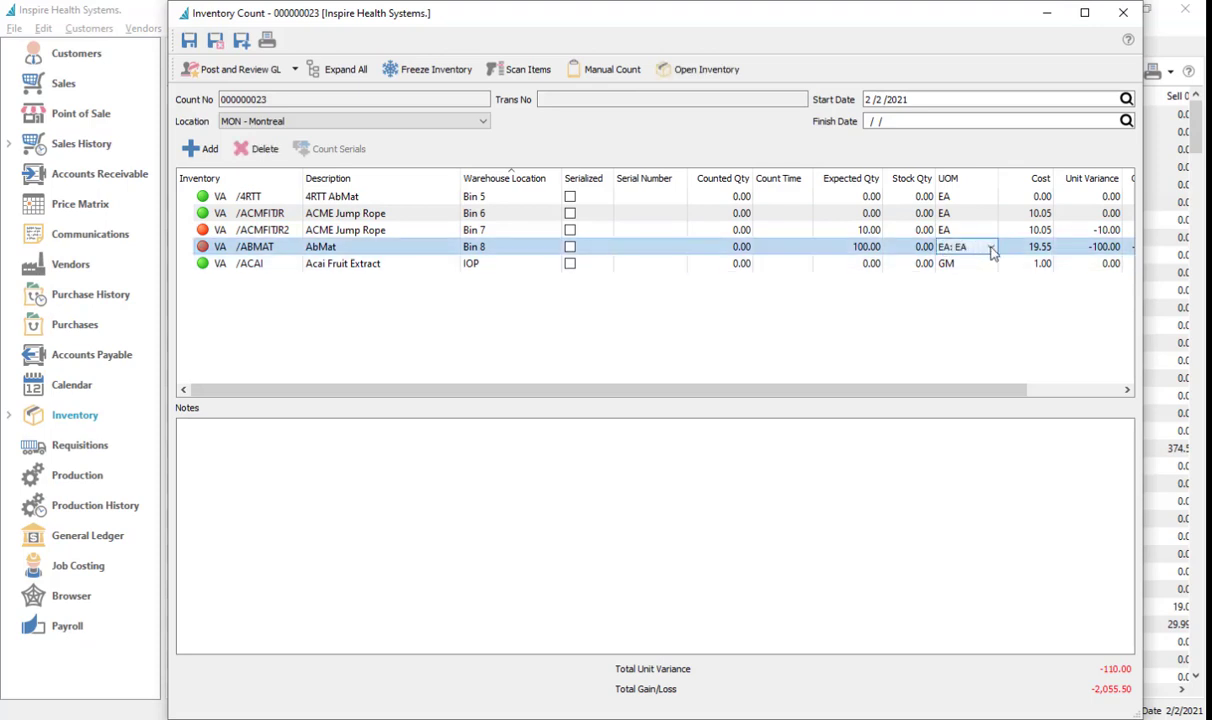
left_click(990, 248)
left_click(978, 262)
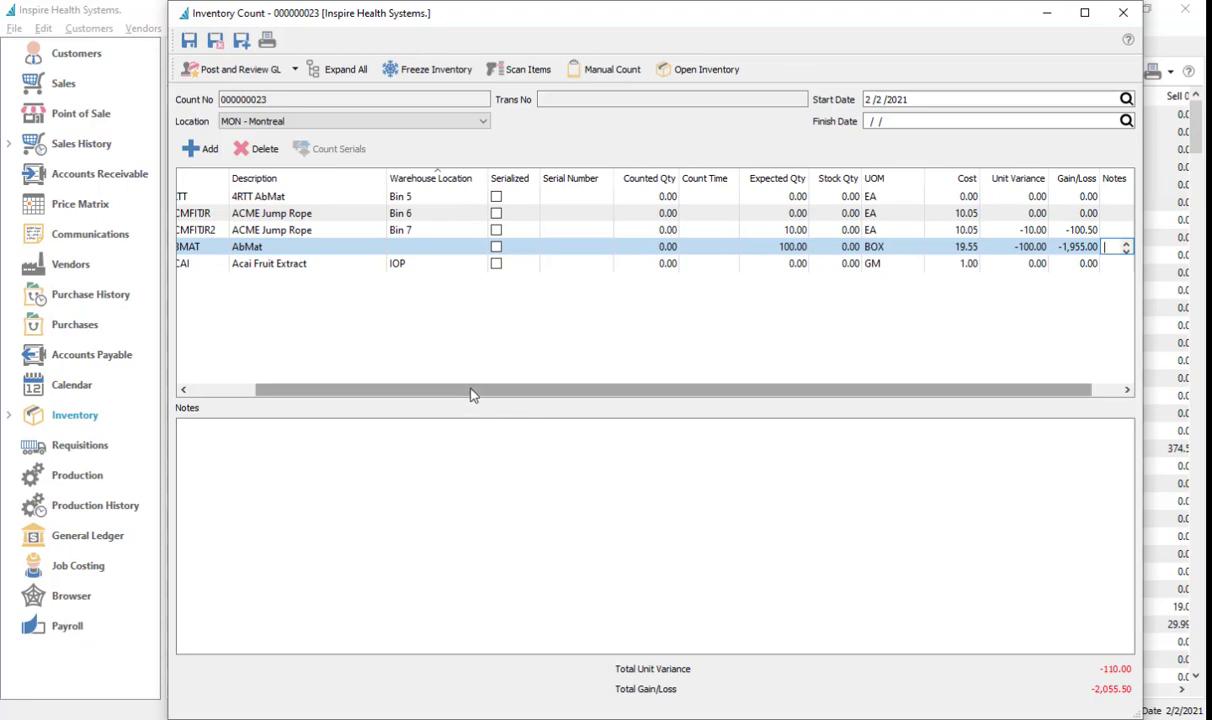
left_click_drag(473, 391, 381, 373)
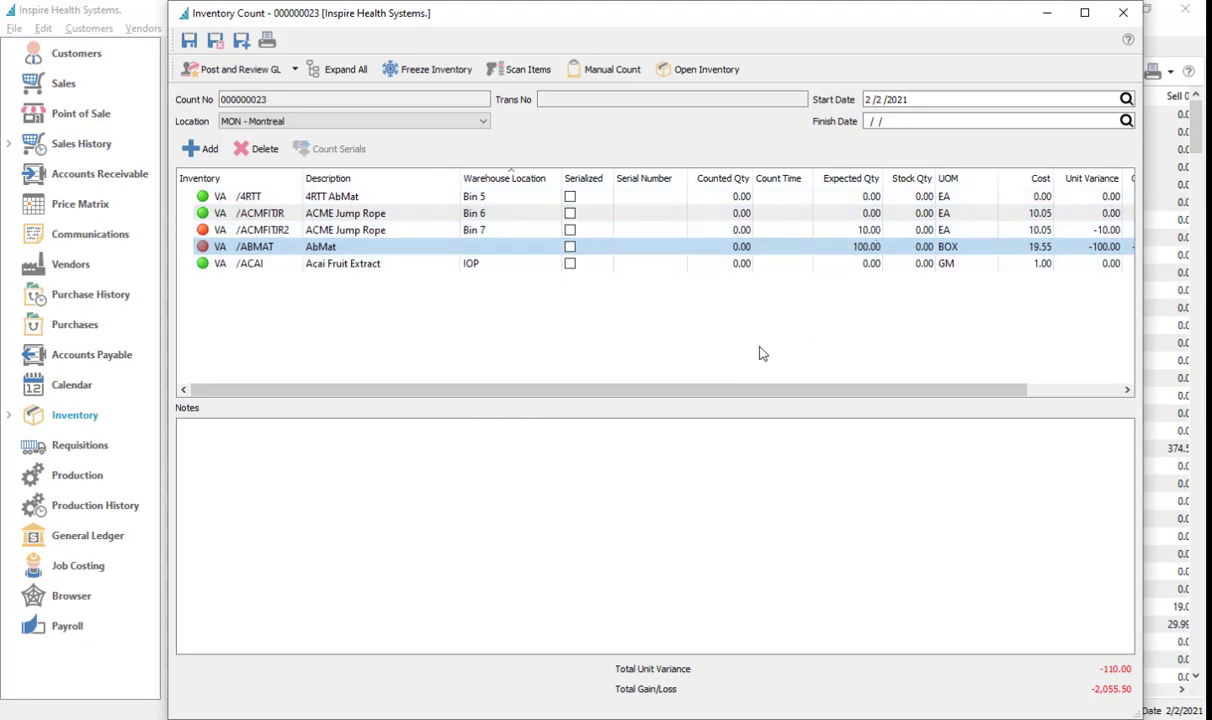
left_click(1123, 13)
left_click(666, 392)
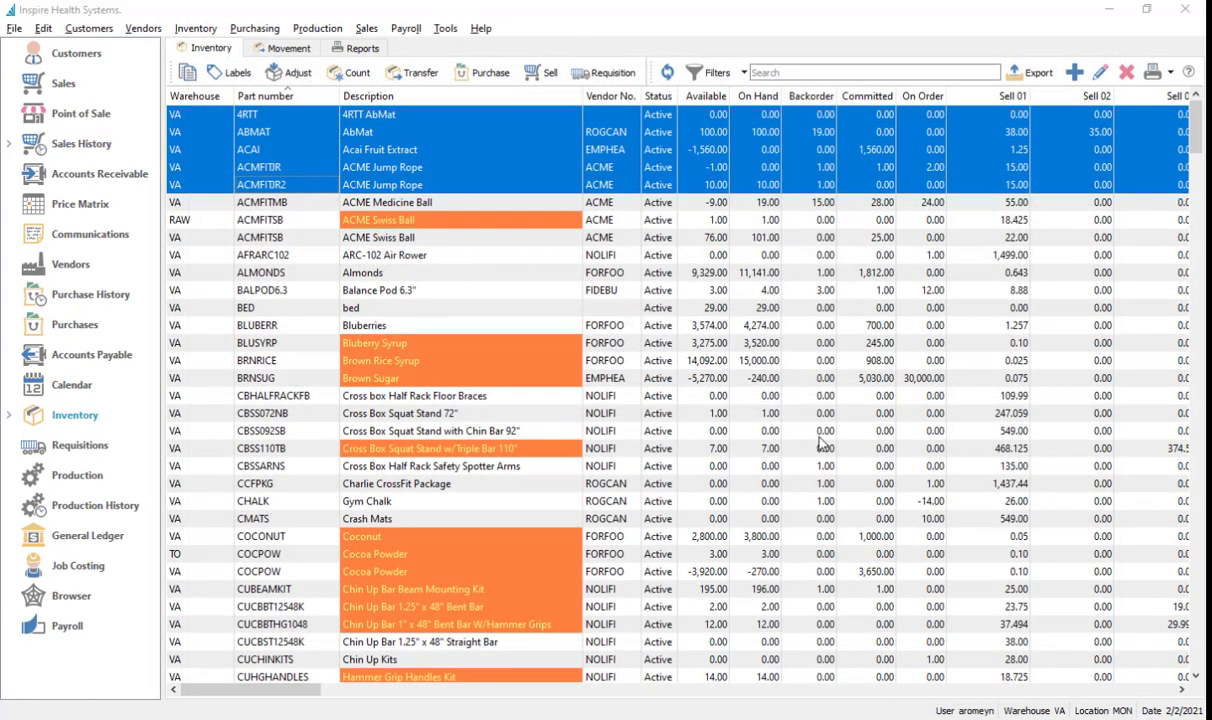
Step: Switch to the PowerPoint slide show and advance to the bullet on auto-generated serial numbers starting at 1
key("alt+Tab")
key("alt+Tab")
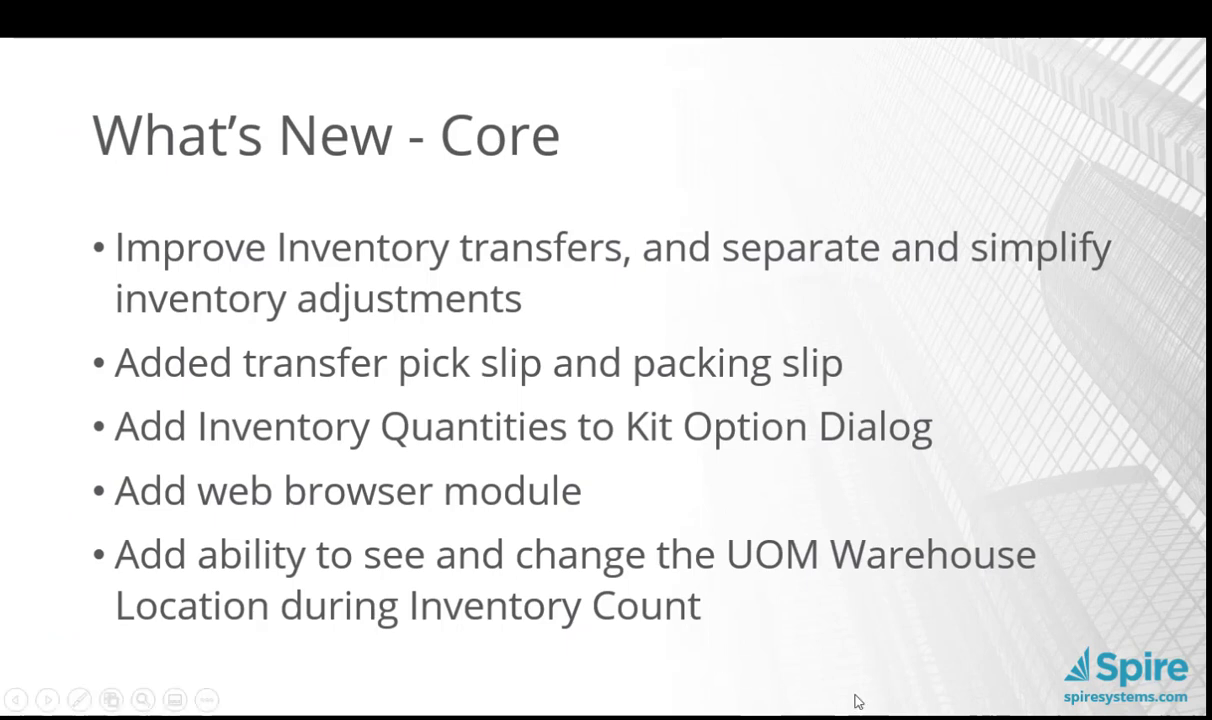
left_click(838, 608)
left_click(838, 608)
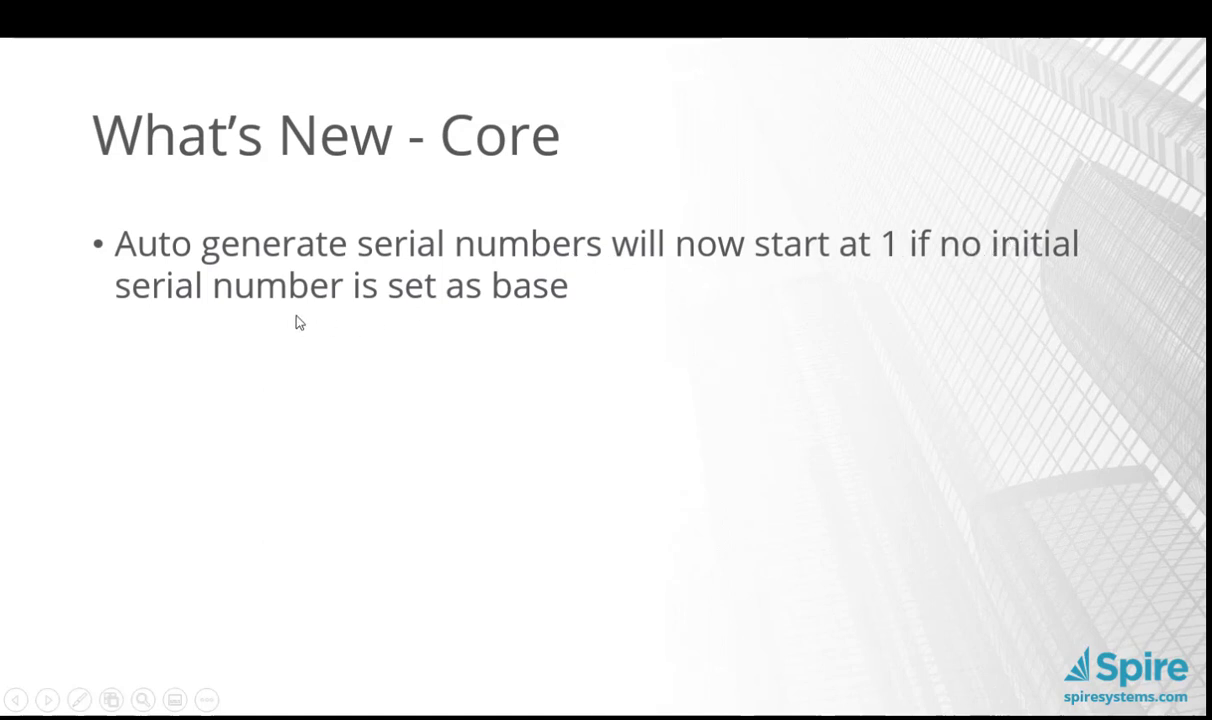
Step: Select AbMat in Spire's inventory list, and reveal the PowerPoint bullet on the toggle button for kits in Sales History
key("alt+Tab")
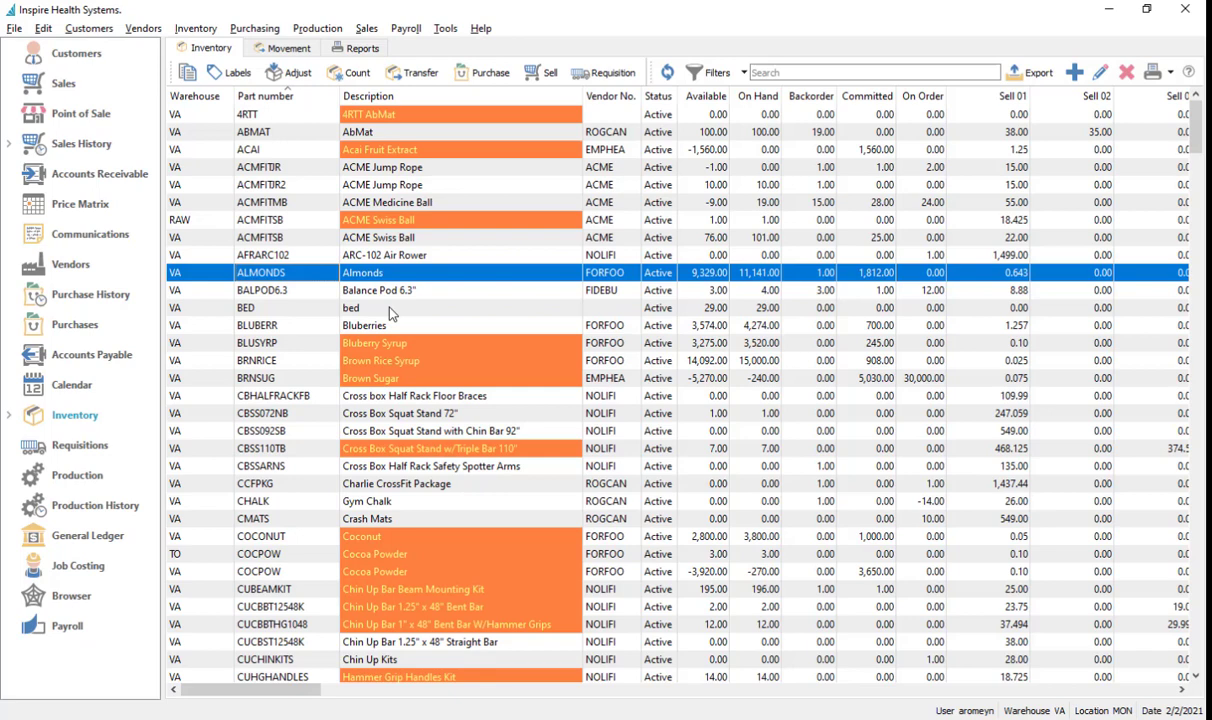
left_click(388, 134)
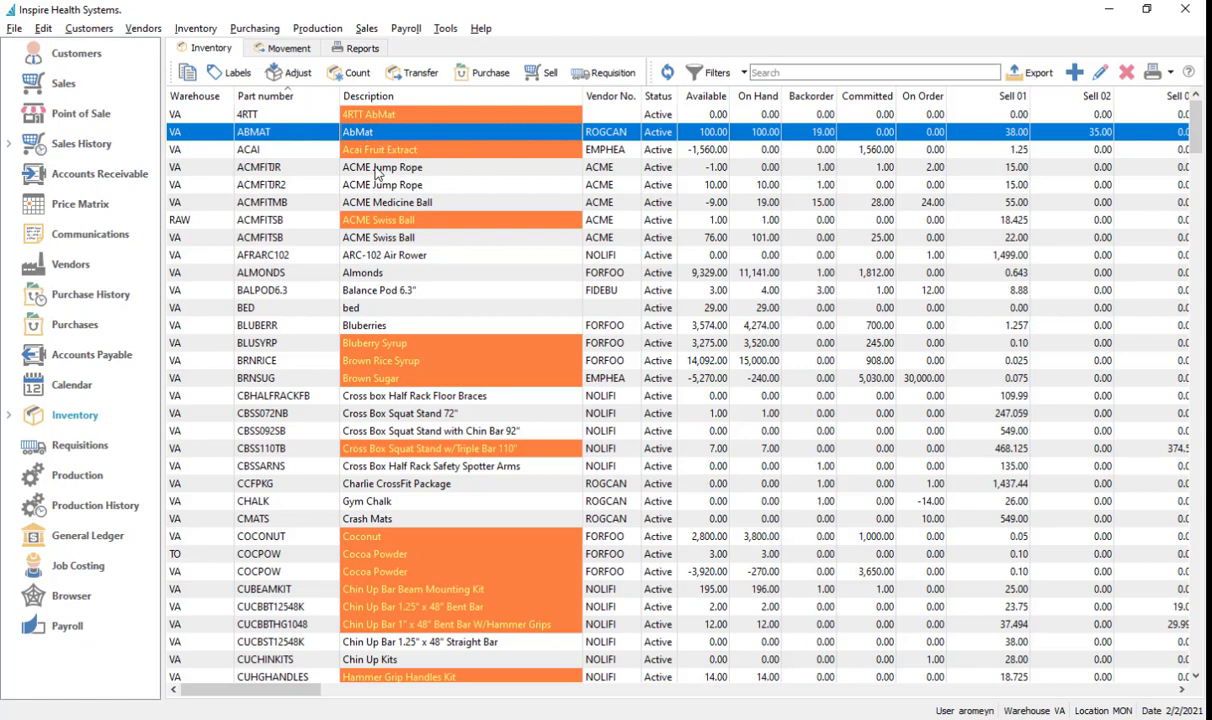
key("alt+Tab")
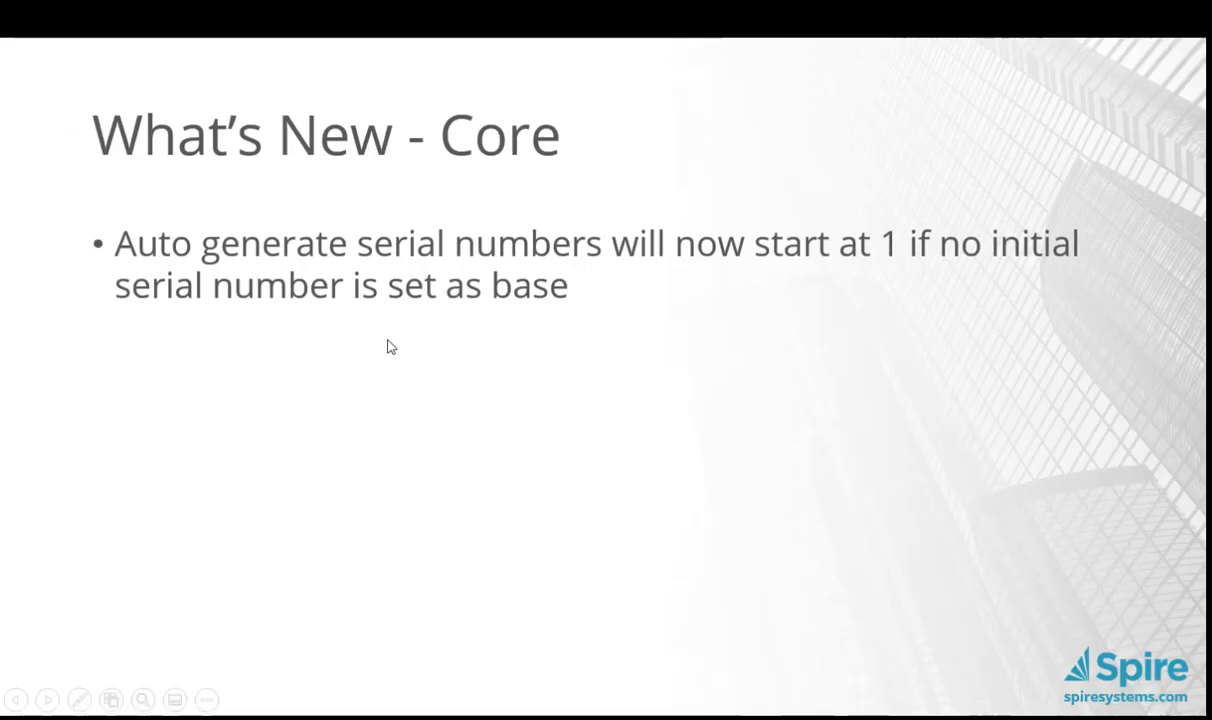
left_click(390, 346)
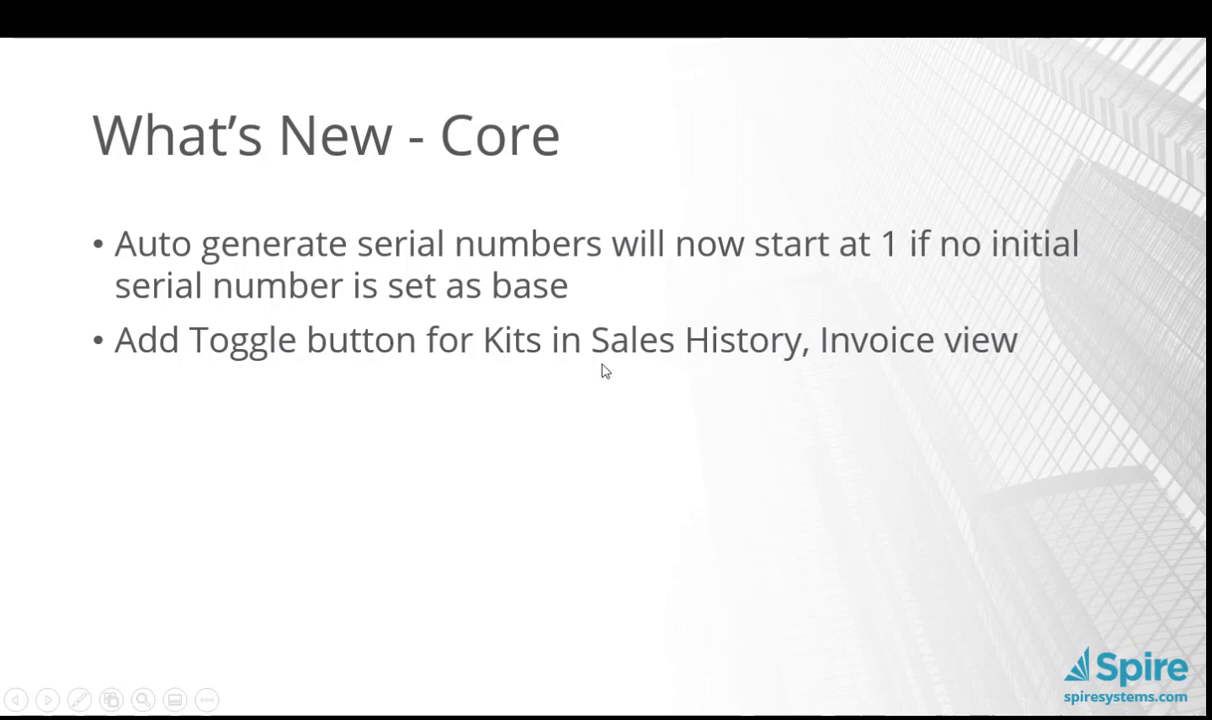
Step: Switch to Spire, display the sales history invoices, and sort them by invoice date
key("alt+Tab")
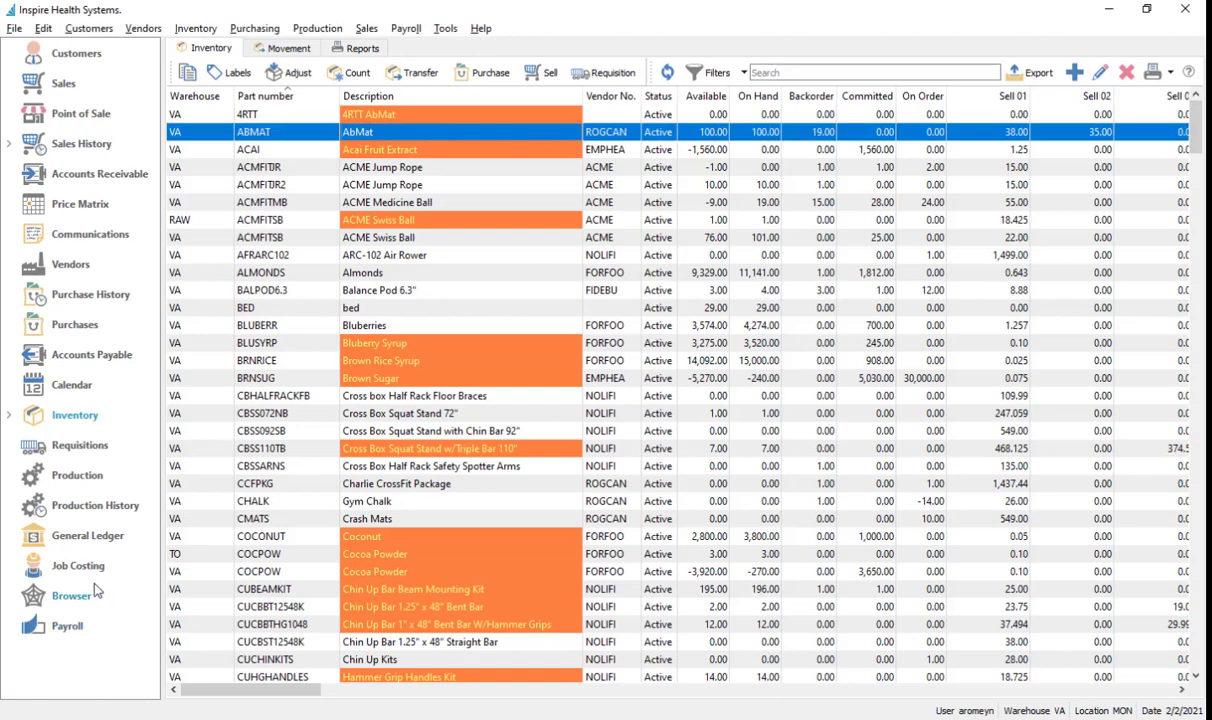
left_click(80, 146)
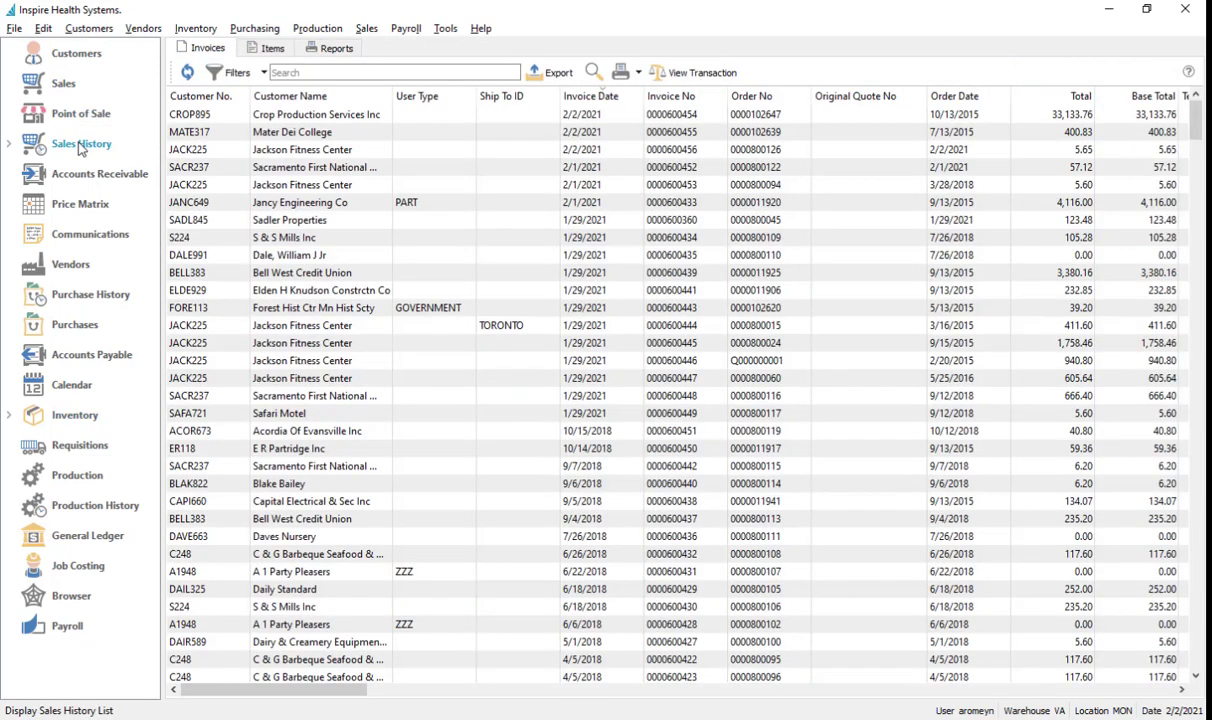
left_click(603, 96)
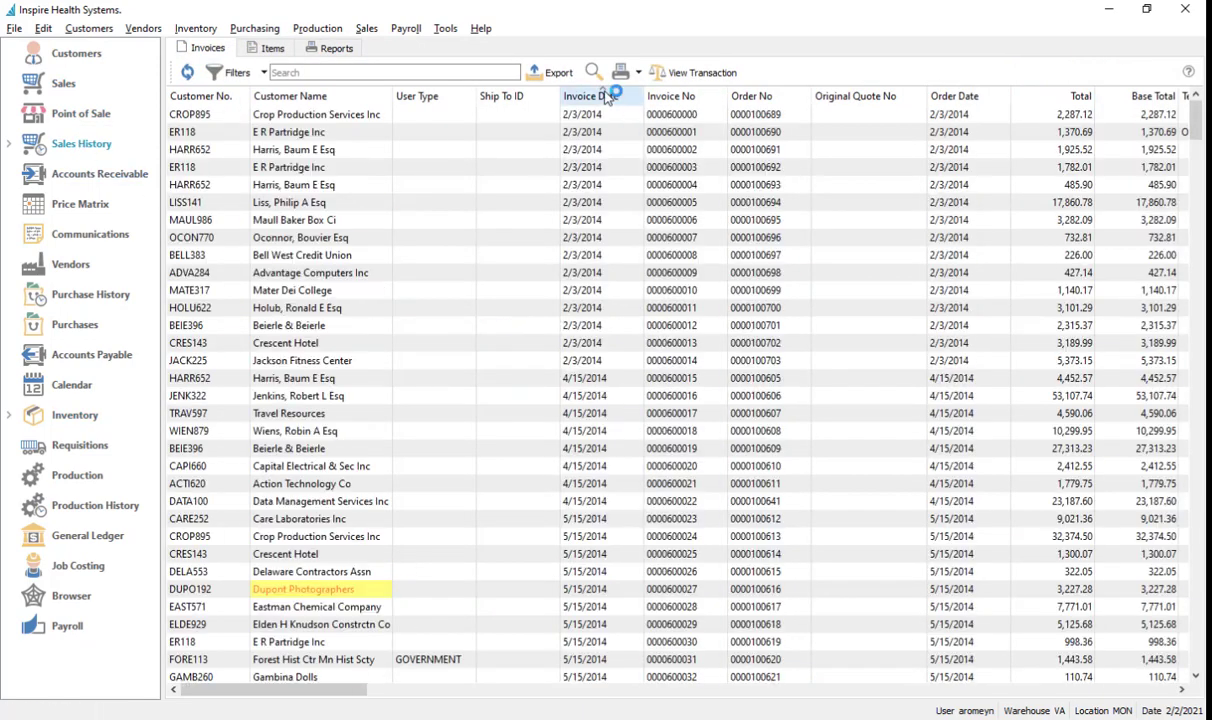
Step: Open the Crop Production Services Inc invoice and step through the records to the Jackson Fitness Center invoice dated 2/2/2021
double_click(329, 117)
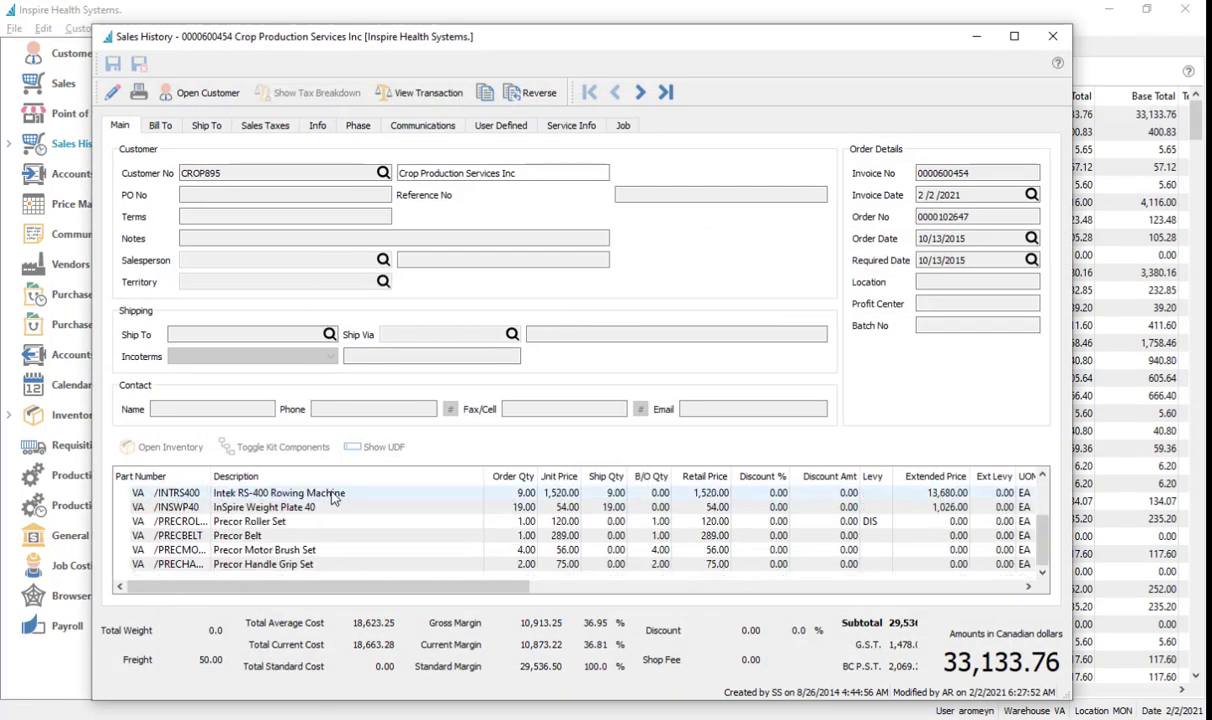
left_click(641, 92)
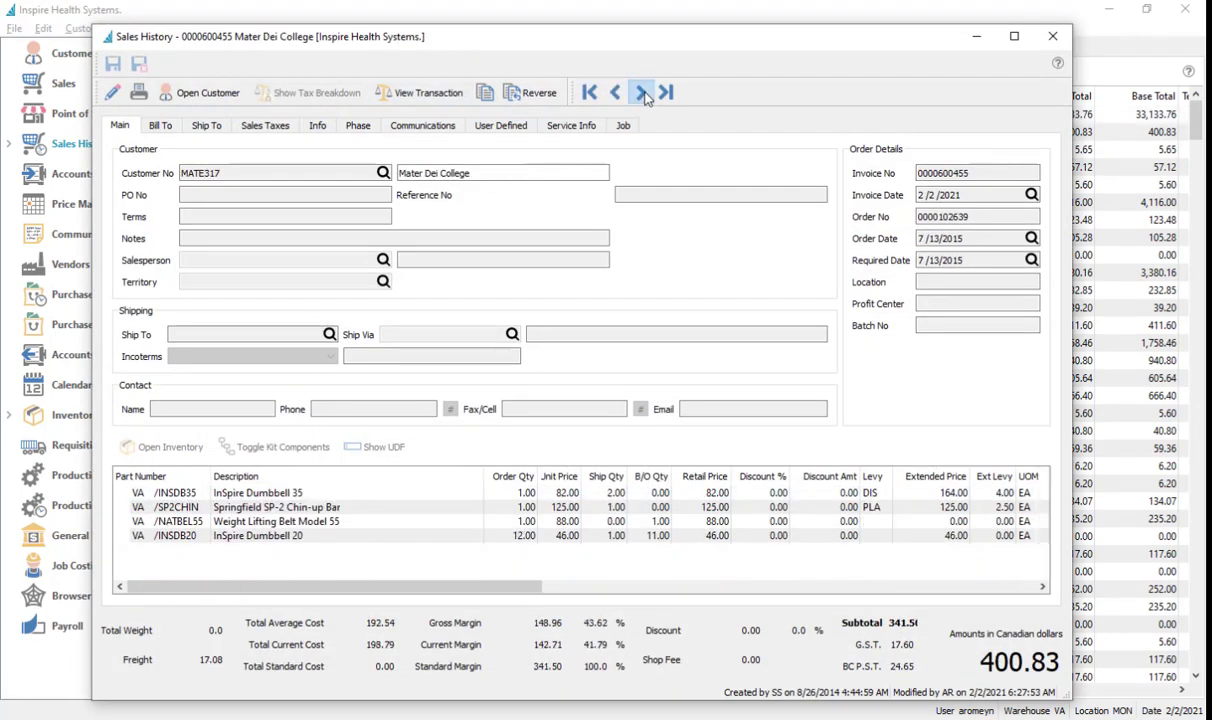
left_click(641, 92)
left_click(641, 92)
left_click(615, 92)
Step: Show the kit components of the Precor Rebuild Package, widen the Part Number column, and close the invoice
left_click(216, 494)
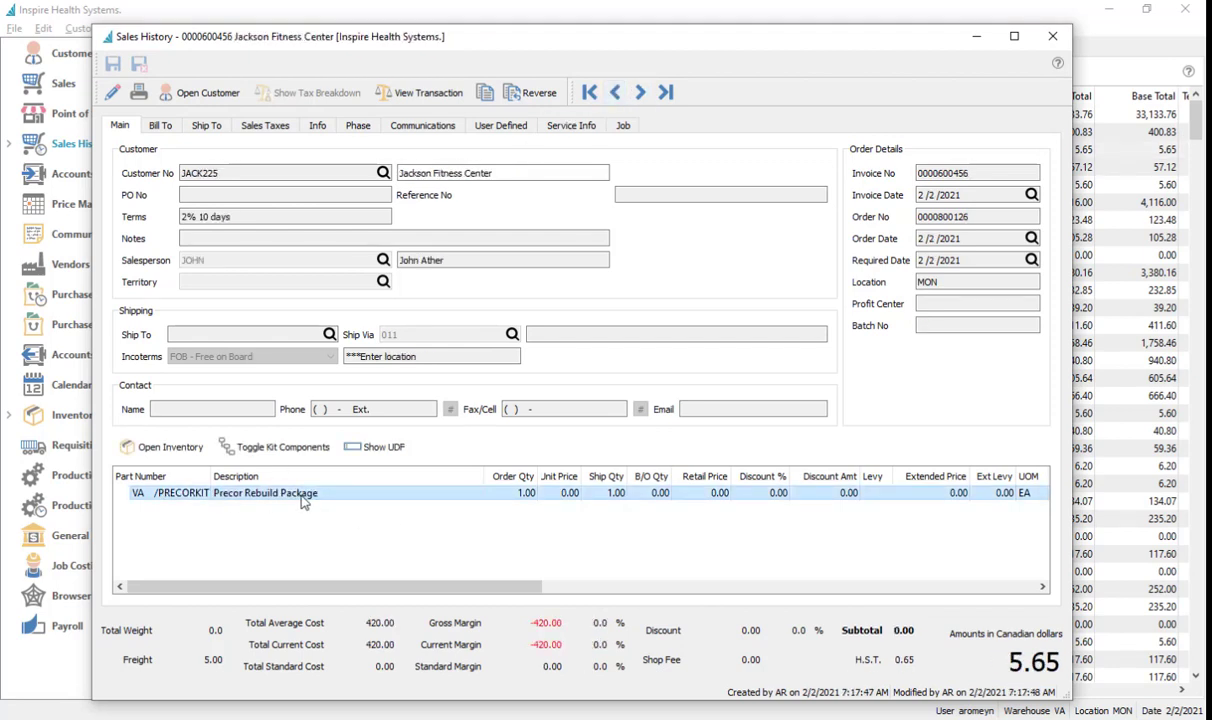
left_click(245, 447)
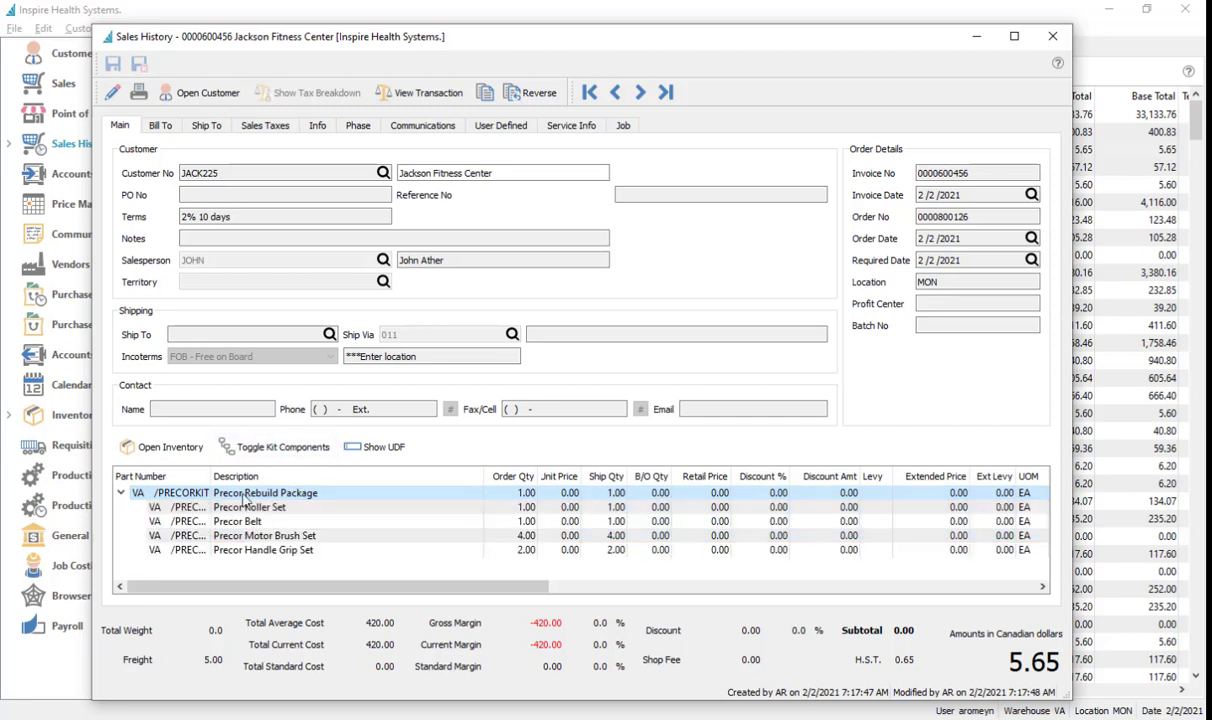
left_click_drag(213, 476, 292, 486)
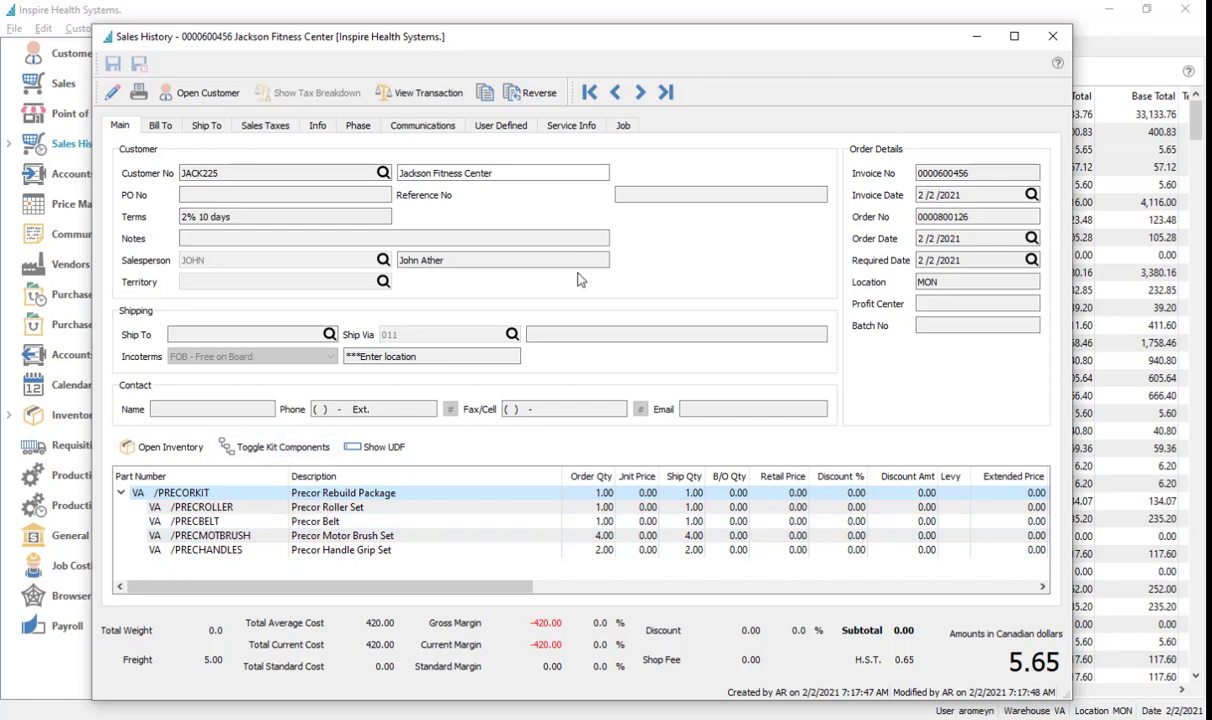
left_click(1052, 36)
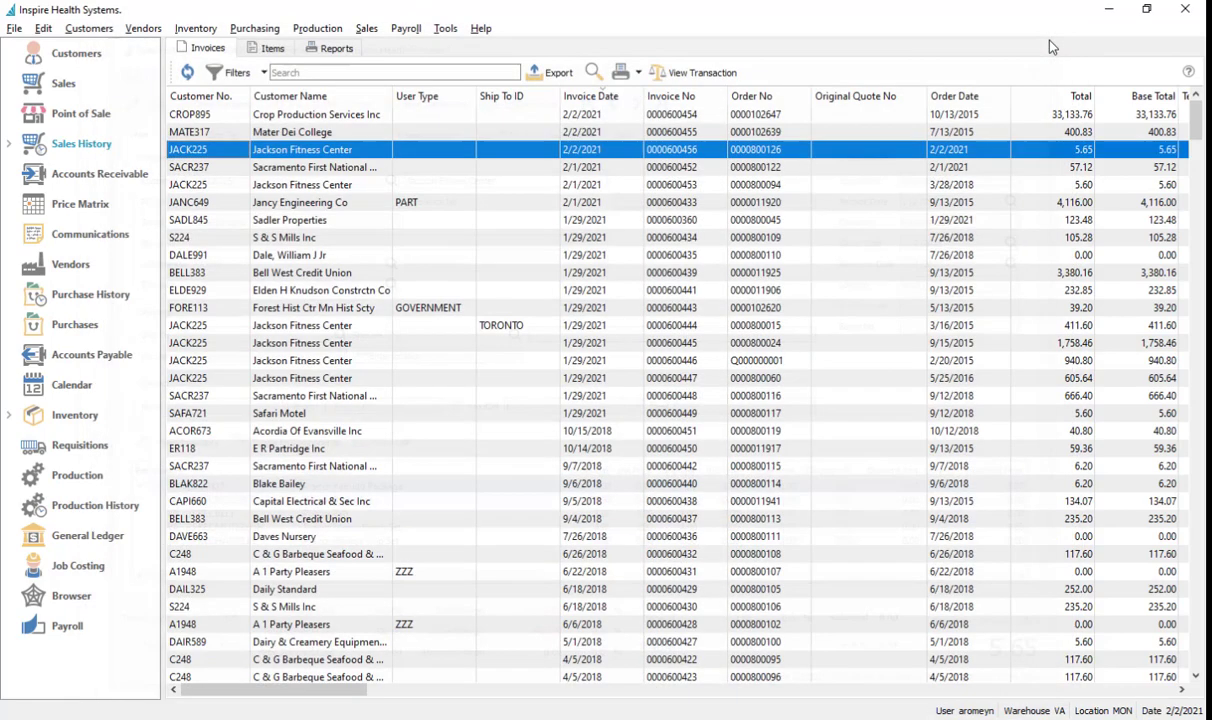
Step: Reveal the bullet on support for multiple Inventory Images in the PowerPoint slide show and return to Spire
key("alt+Tab")
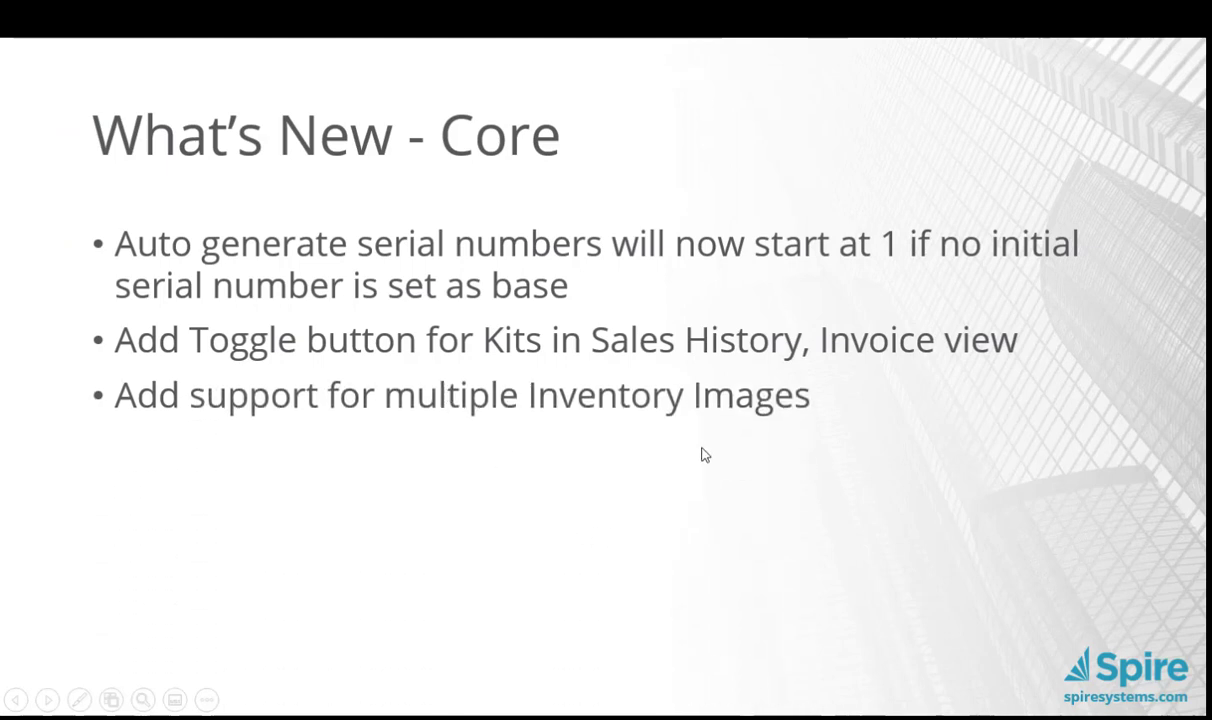
key("alt+Tab")
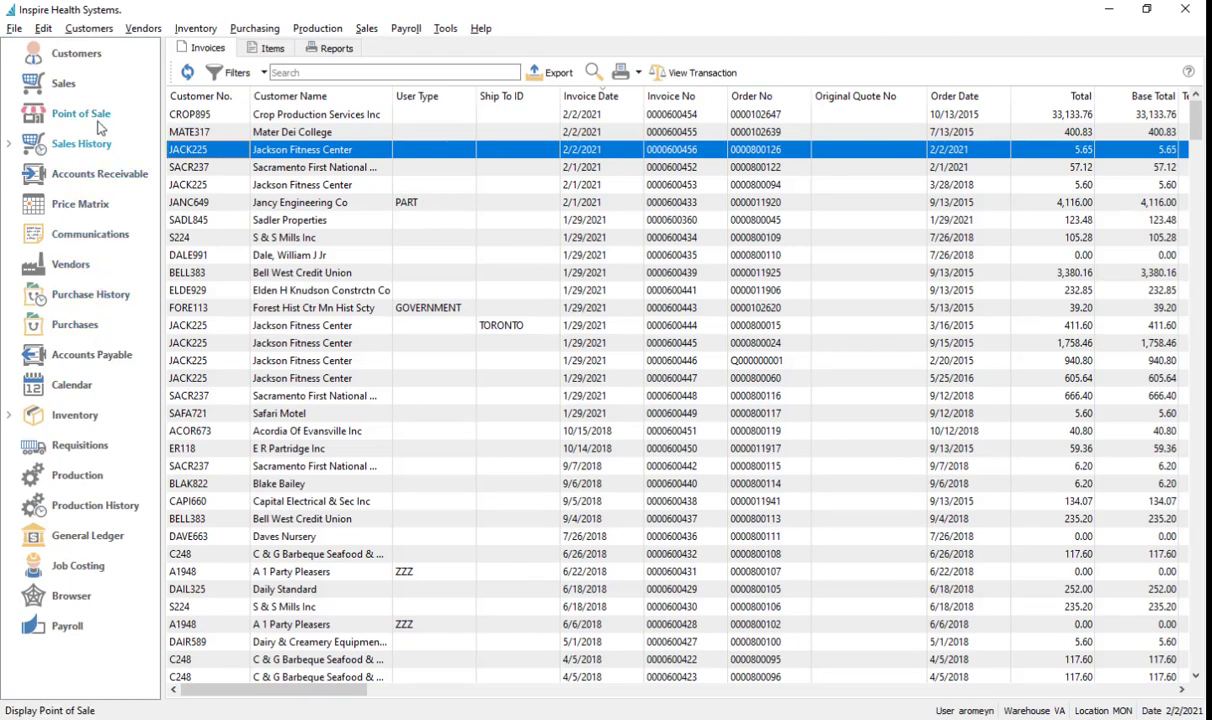
Step: Display the inventory list and open the InSpire Dumbbell 10 item (INSDB10)
left_click(80, 419)
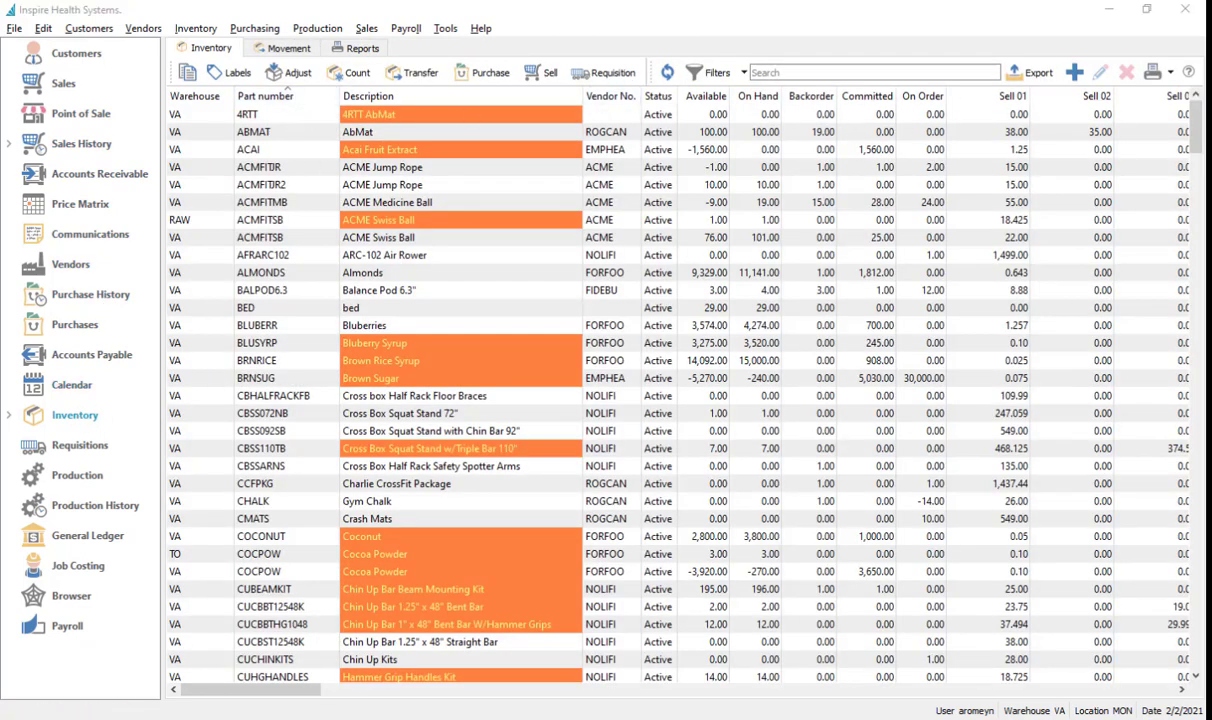
scroll(305, 314, "down", 3)
scroll(305, 314, "down", 5)
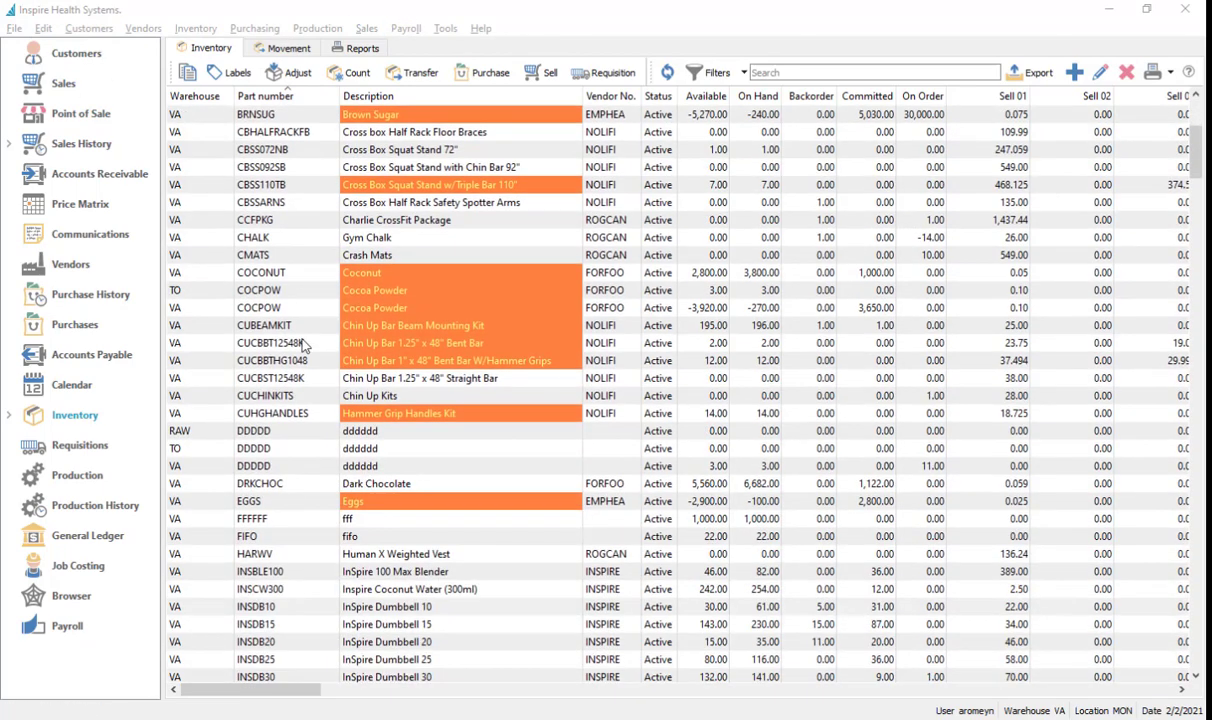
double_click(292, 453)
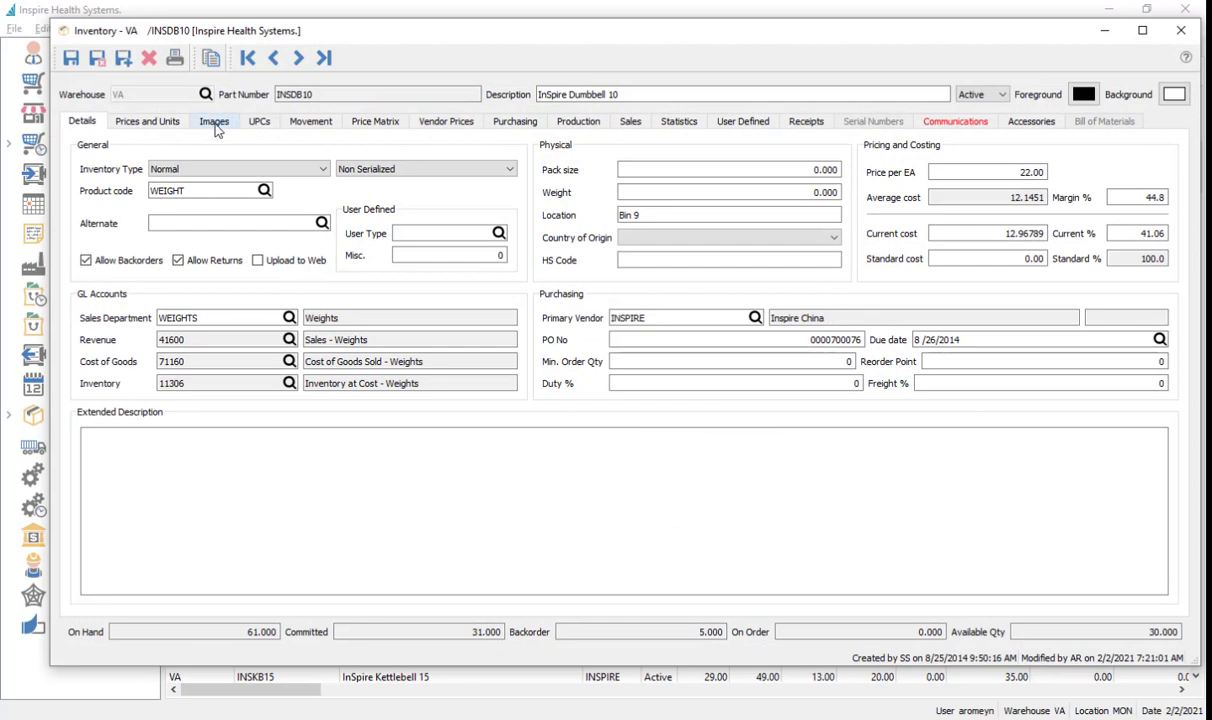
Step: Add the image weight4.png to the InSpire Dumbbell 10 item's images
left_click(214, 124)
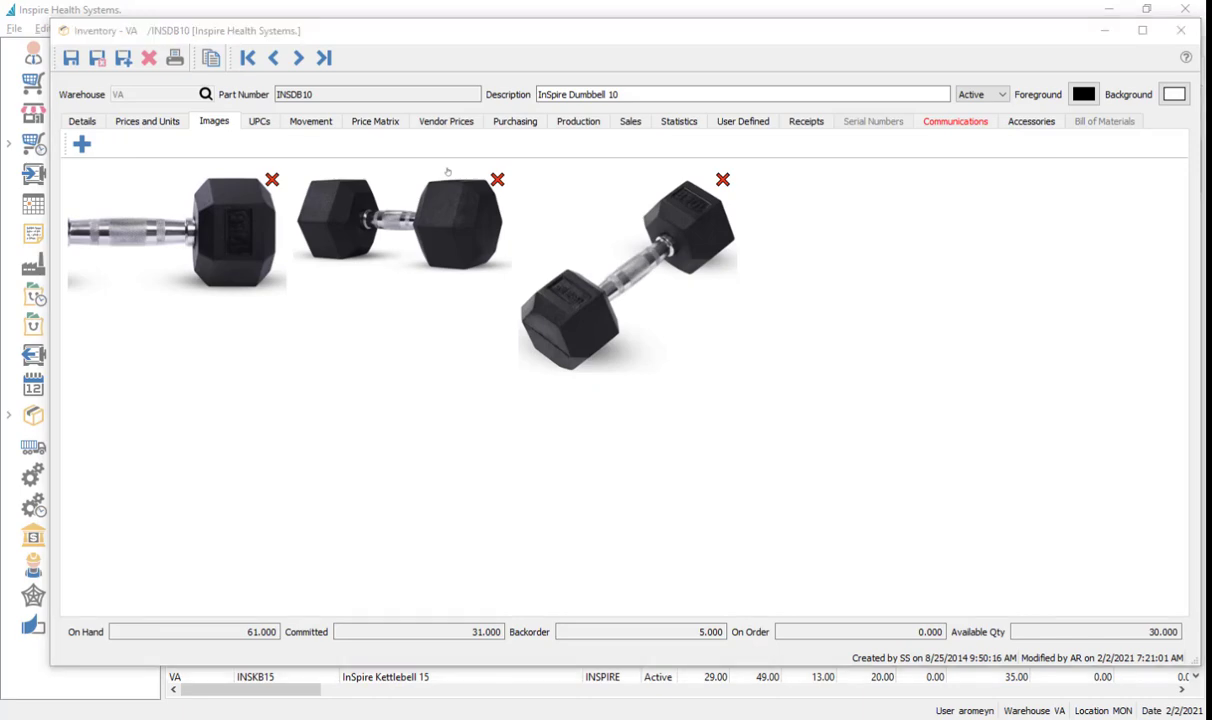
left_click(82, 145)
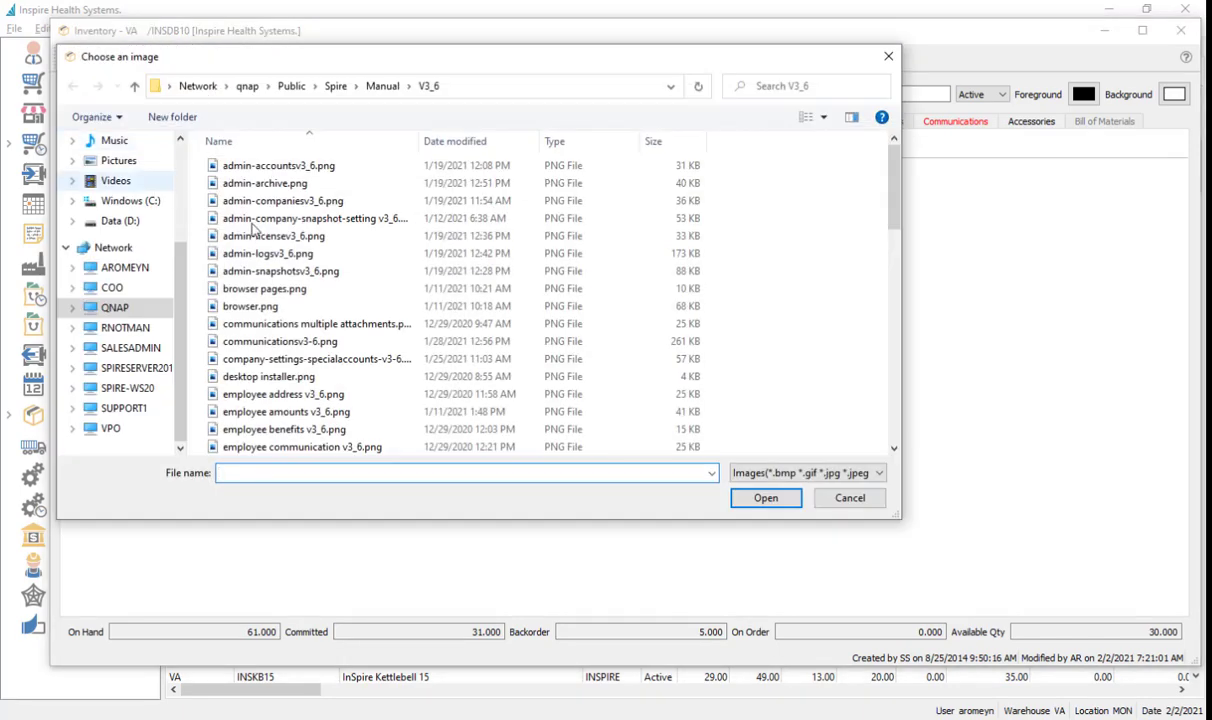
scroll(300, 340, "down", 20)
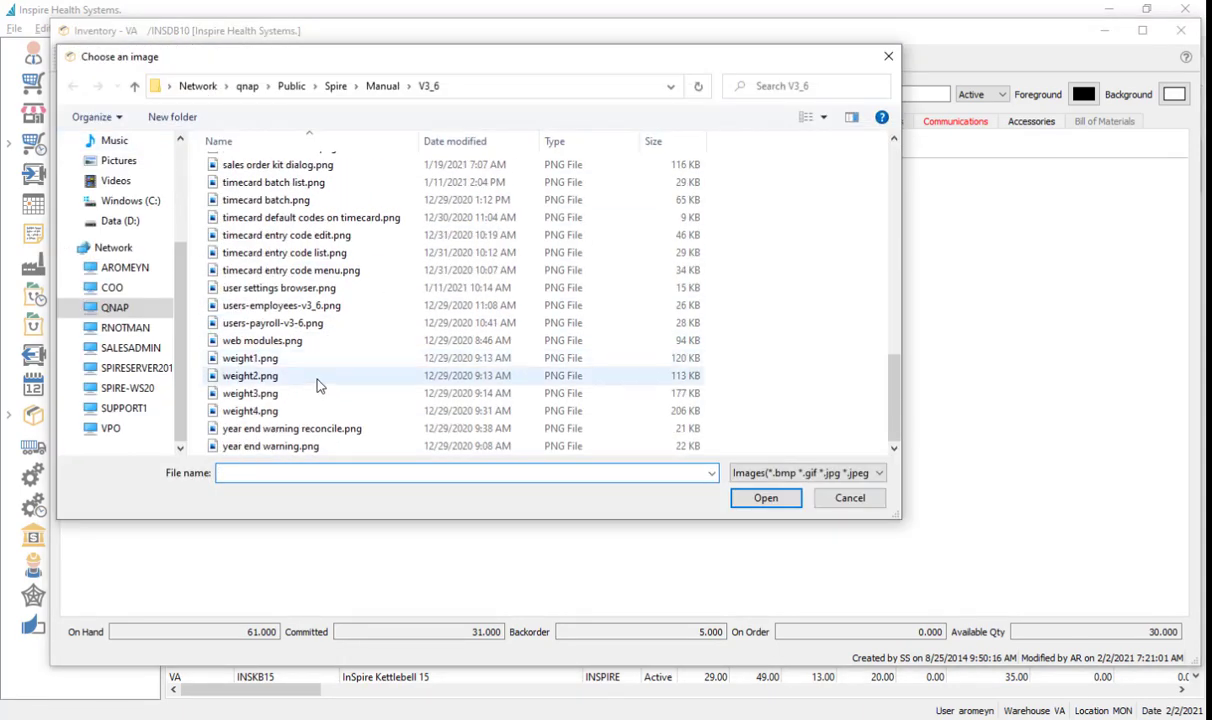
double_click(255, 411)
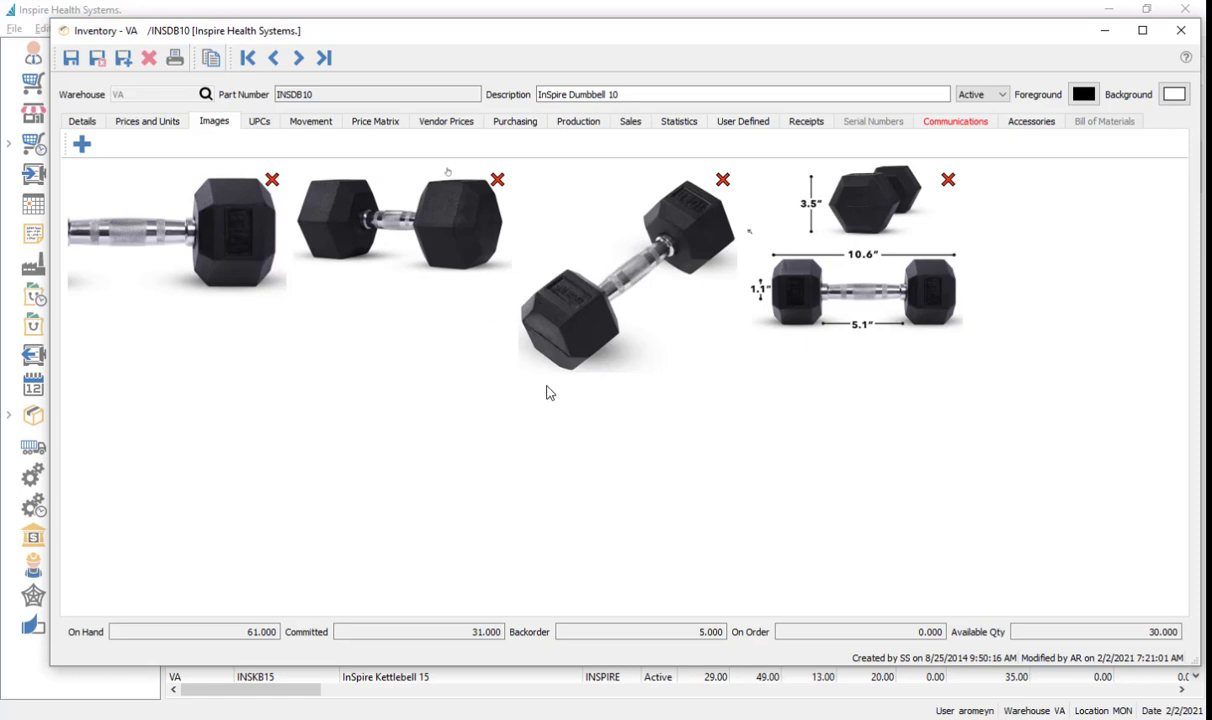
Step: Open the "Documents For INSDB10" note from the item's communications, reposition its window, and select the subject text
left_click(955, 122)
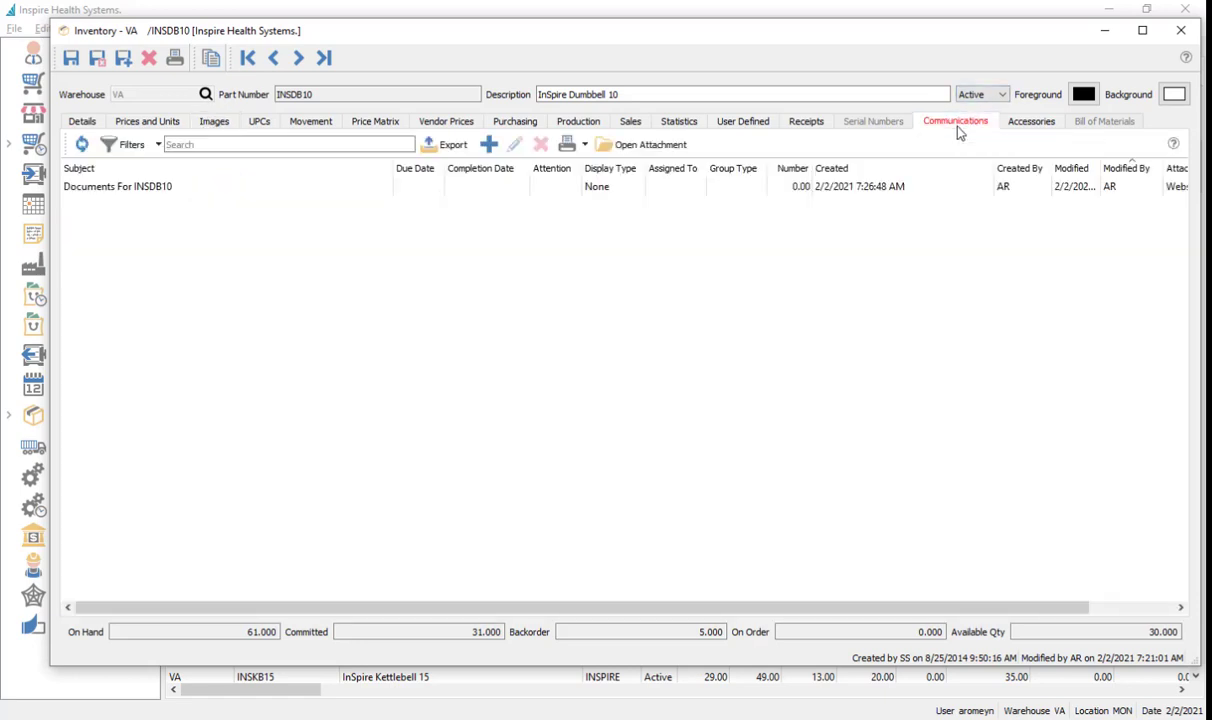
left_click(176, 187)
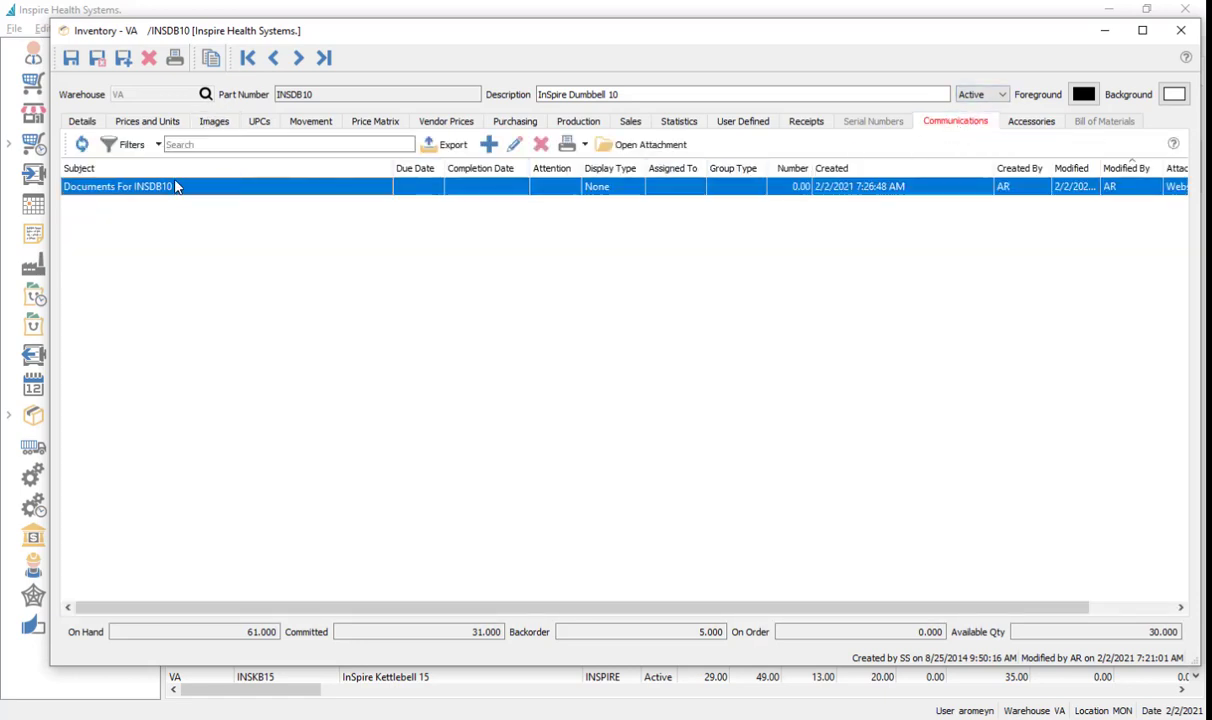
double_click(176, 187)
left_click_drag(692, 260, 613, 213)
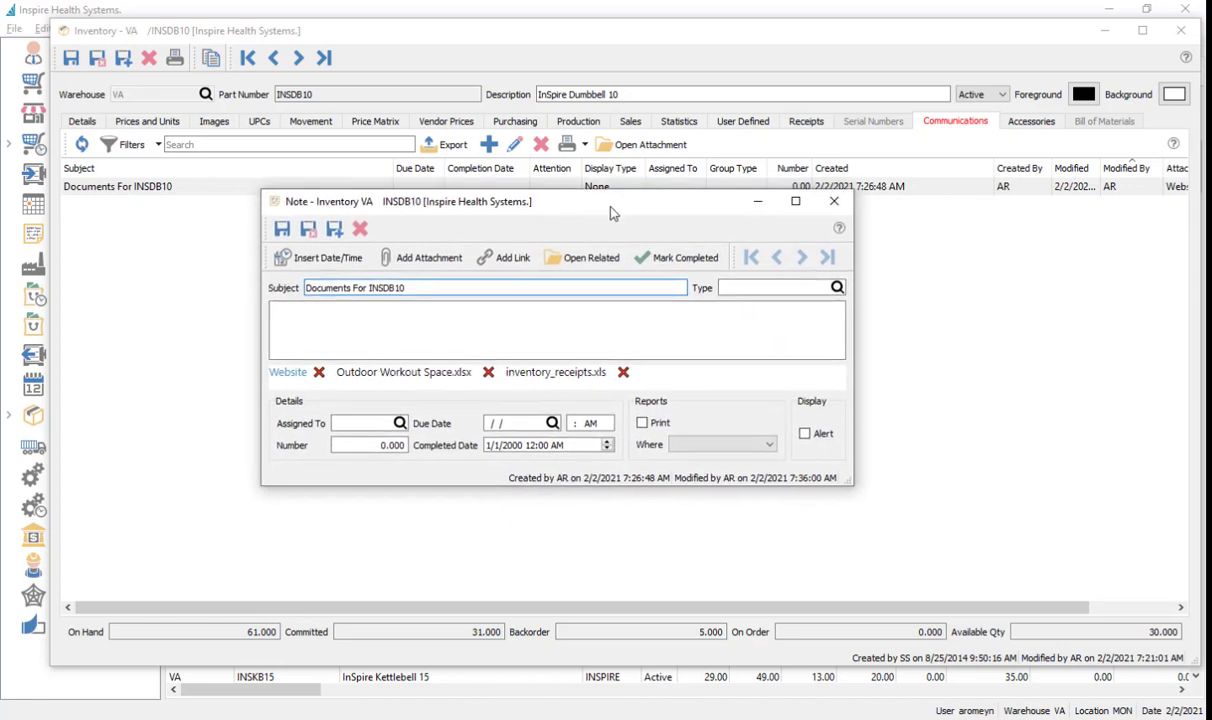
left_click_drag(430, 288, 300, 288)
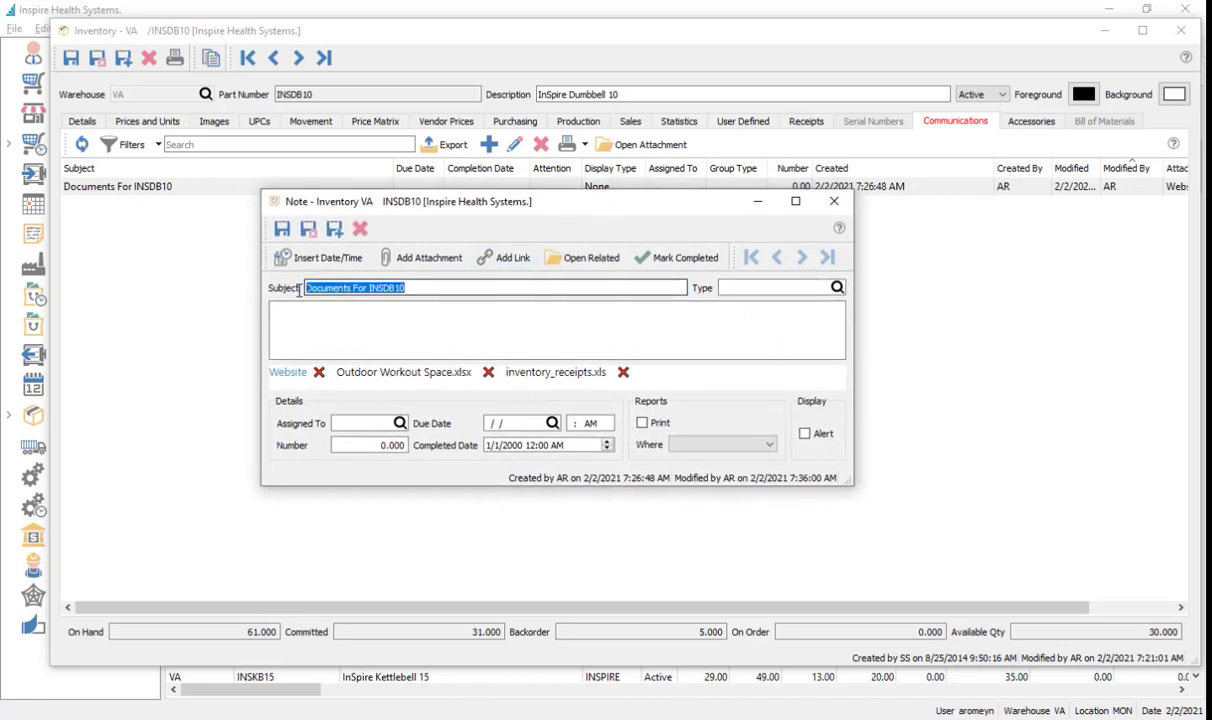
Step: View the Website link attached to the "Documents For INSDB10" note and close the browser window
left_click(418, 286)
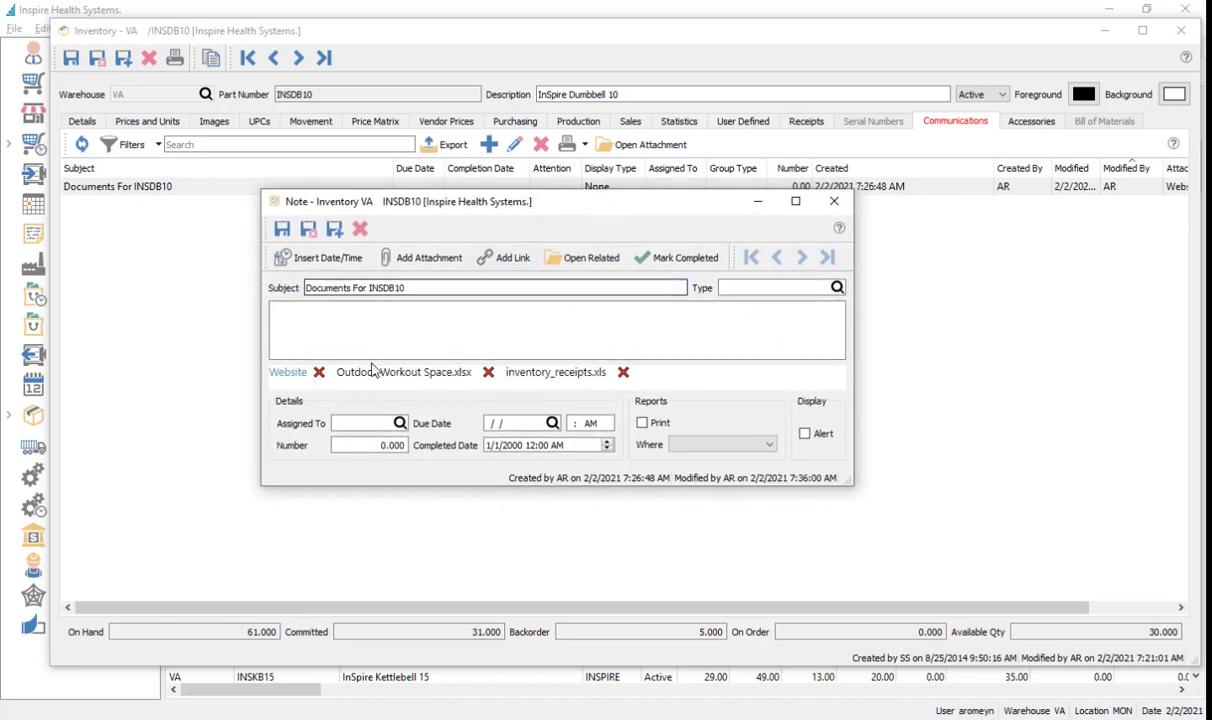
left_click(289, 373)
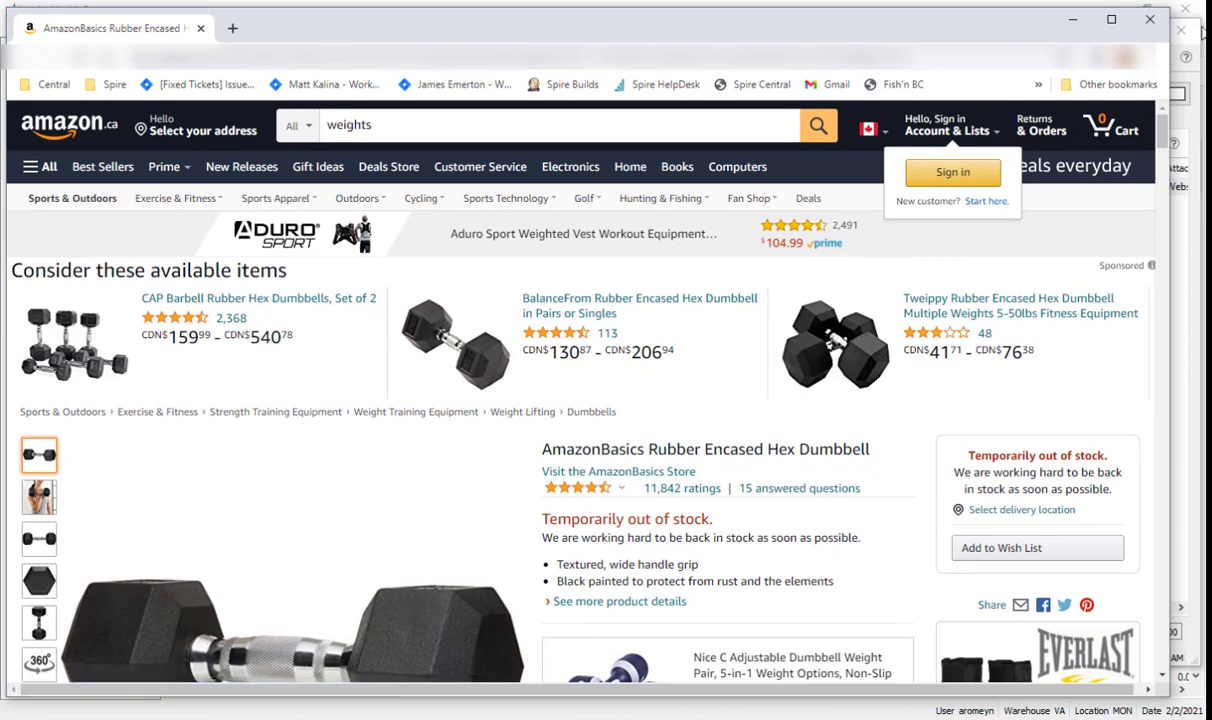
left_click(1150, 19)
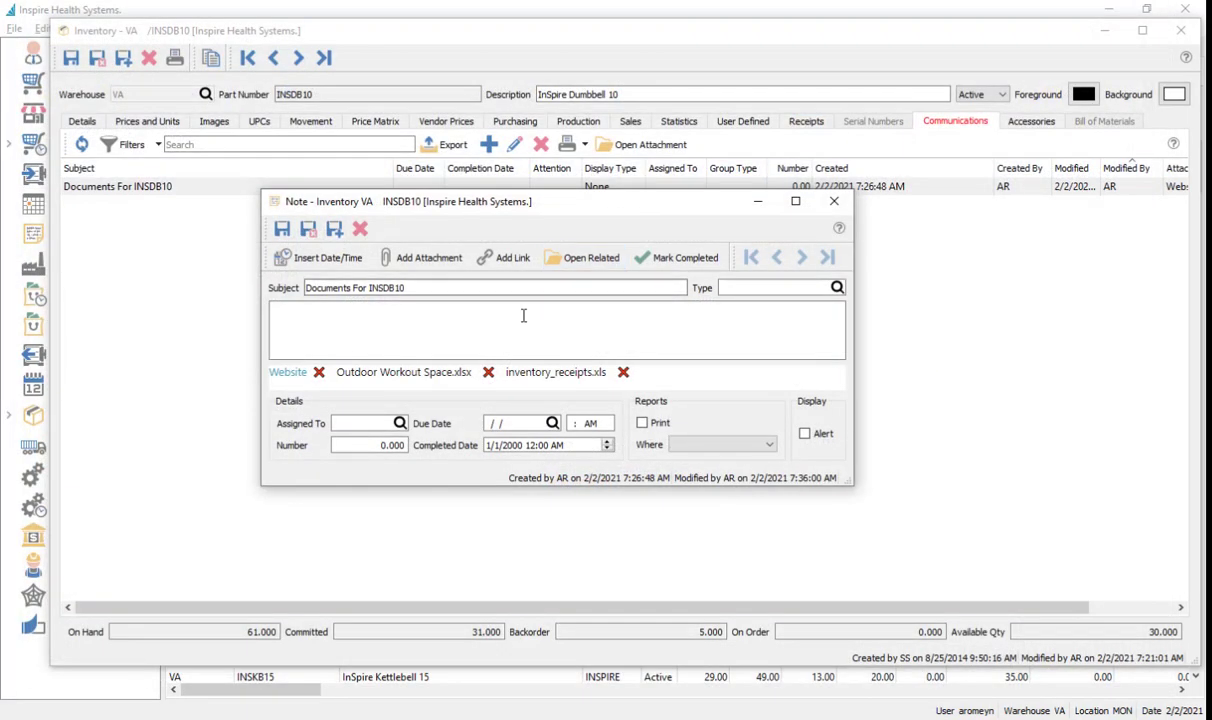
Step: View the note's attached spreadsheets Outdoor Workout Space.xlsx and inventory_receipts.xls, closing the opened Excel windows
left_click(397, 374)
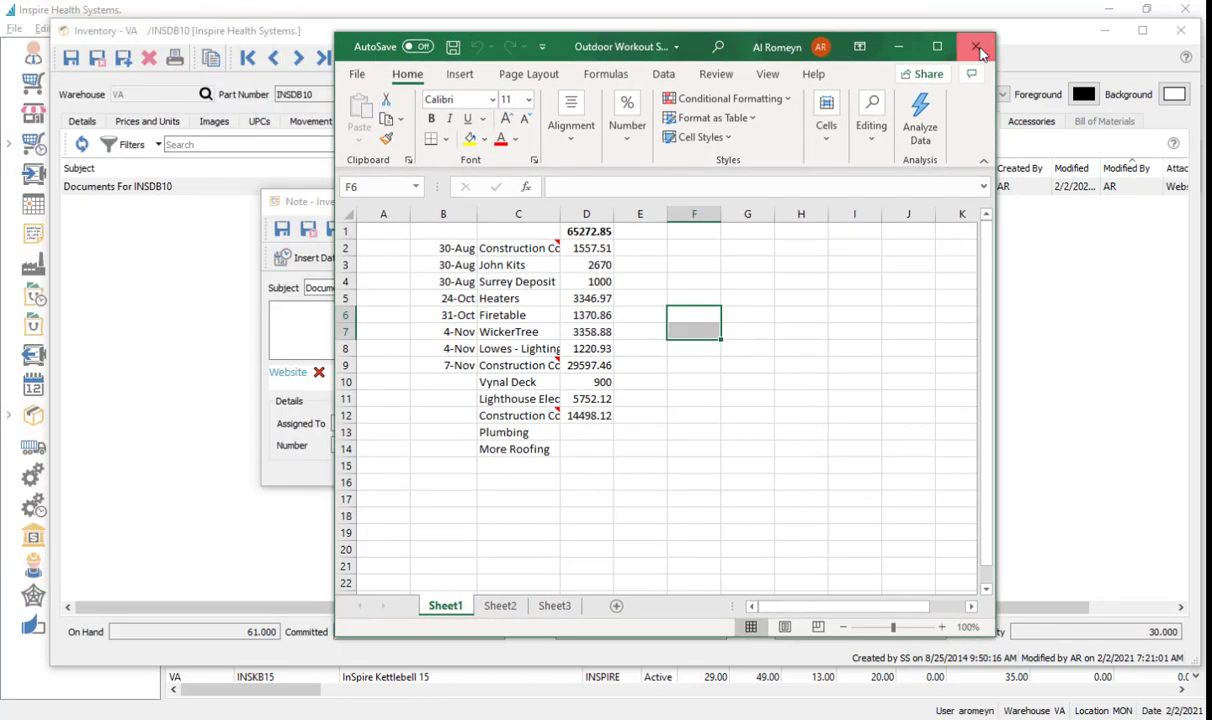
left_click(977, 48)
left_click(550, 374)
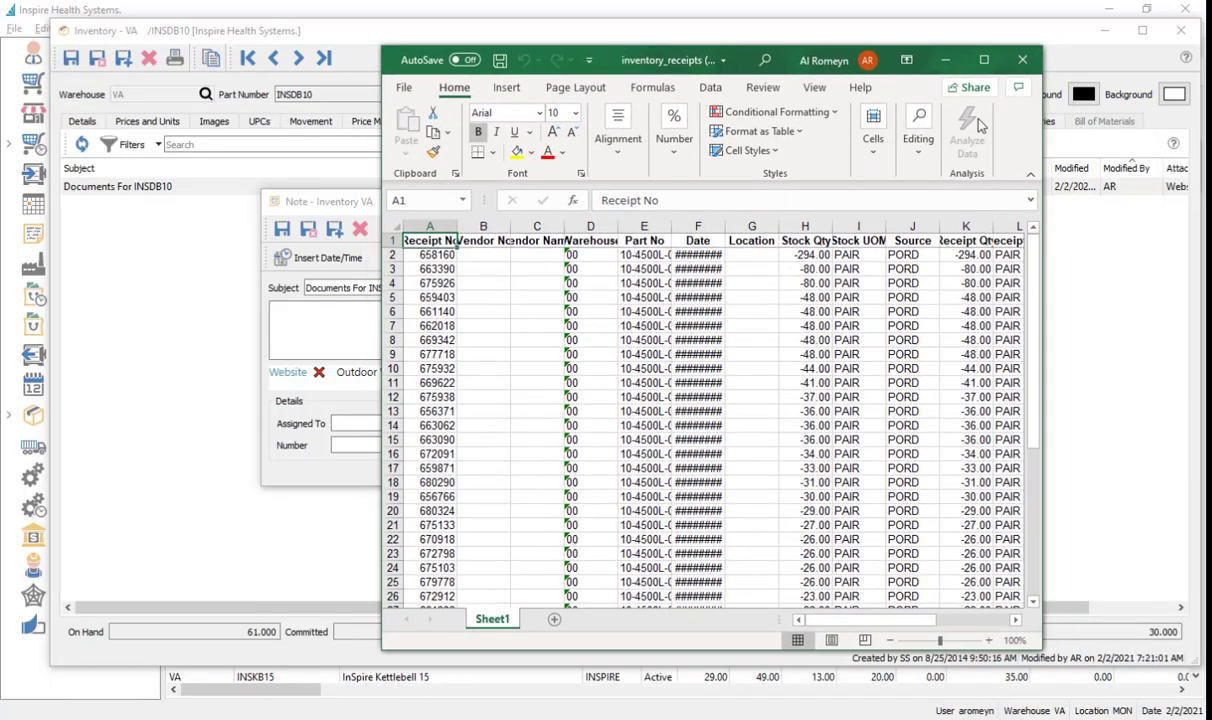
left_click(1022, 60)
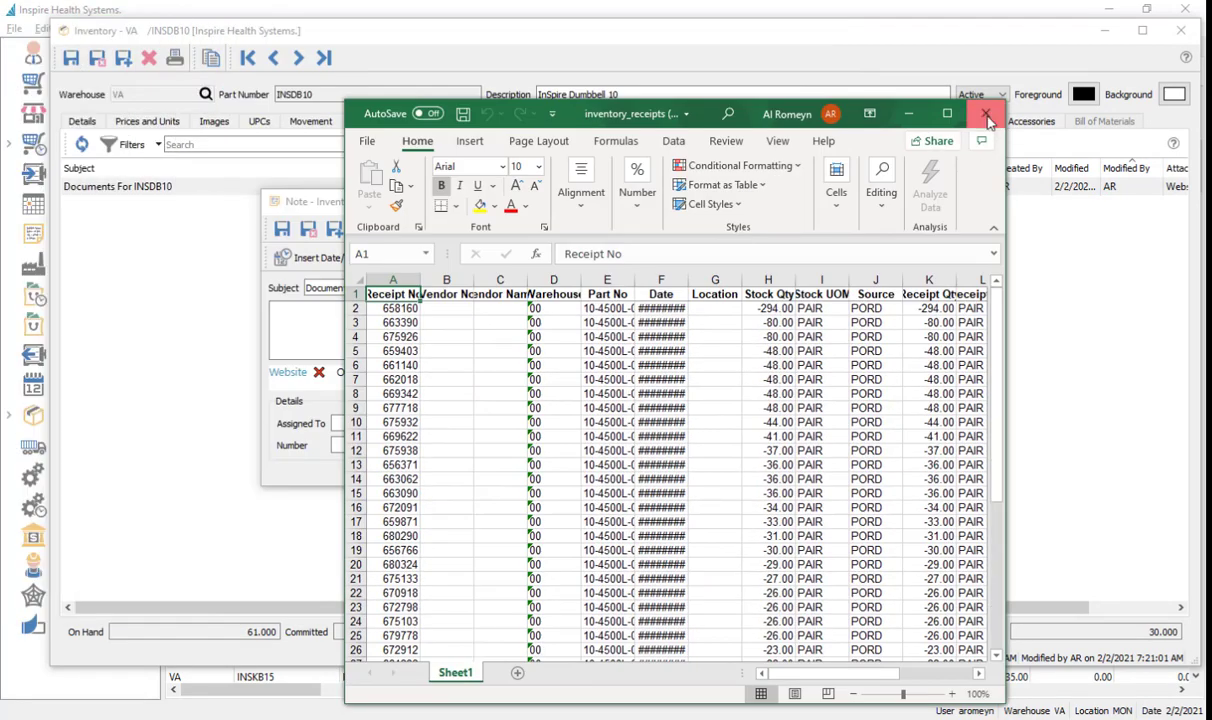
left_click(986, 115)
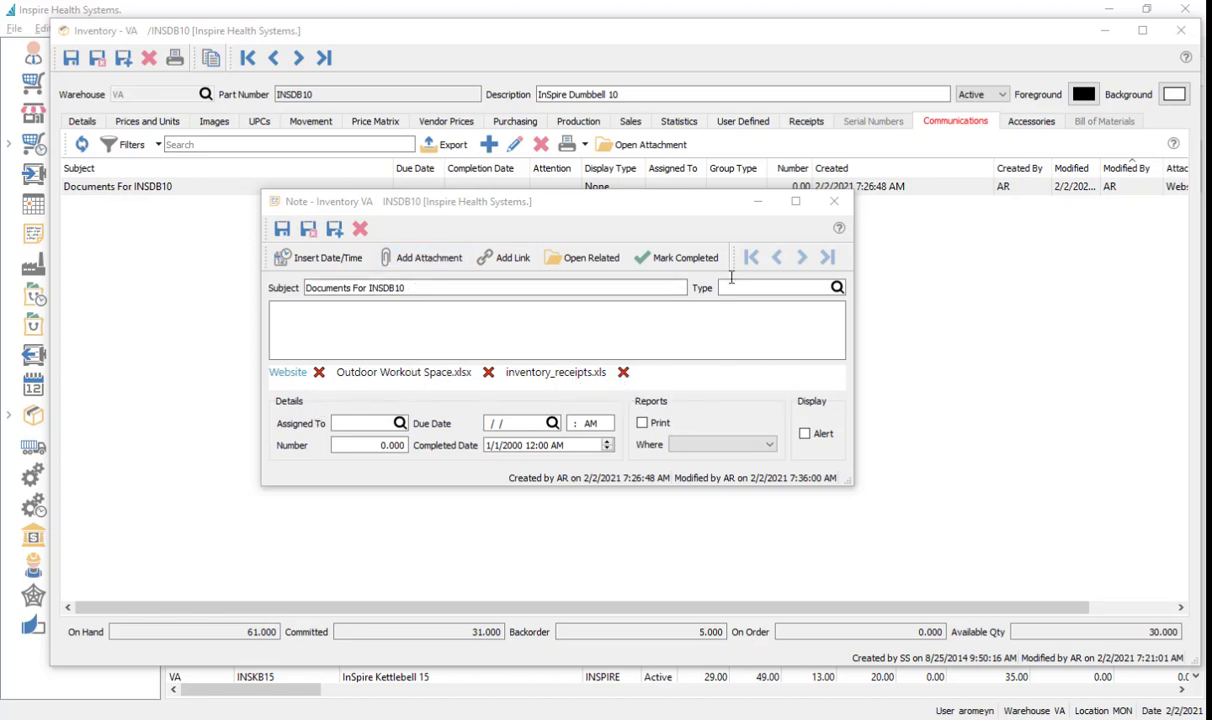
Step: Save and close the "Documents For INSDB10" note and close the INSDB10 inventory item
left_click(308, 229)
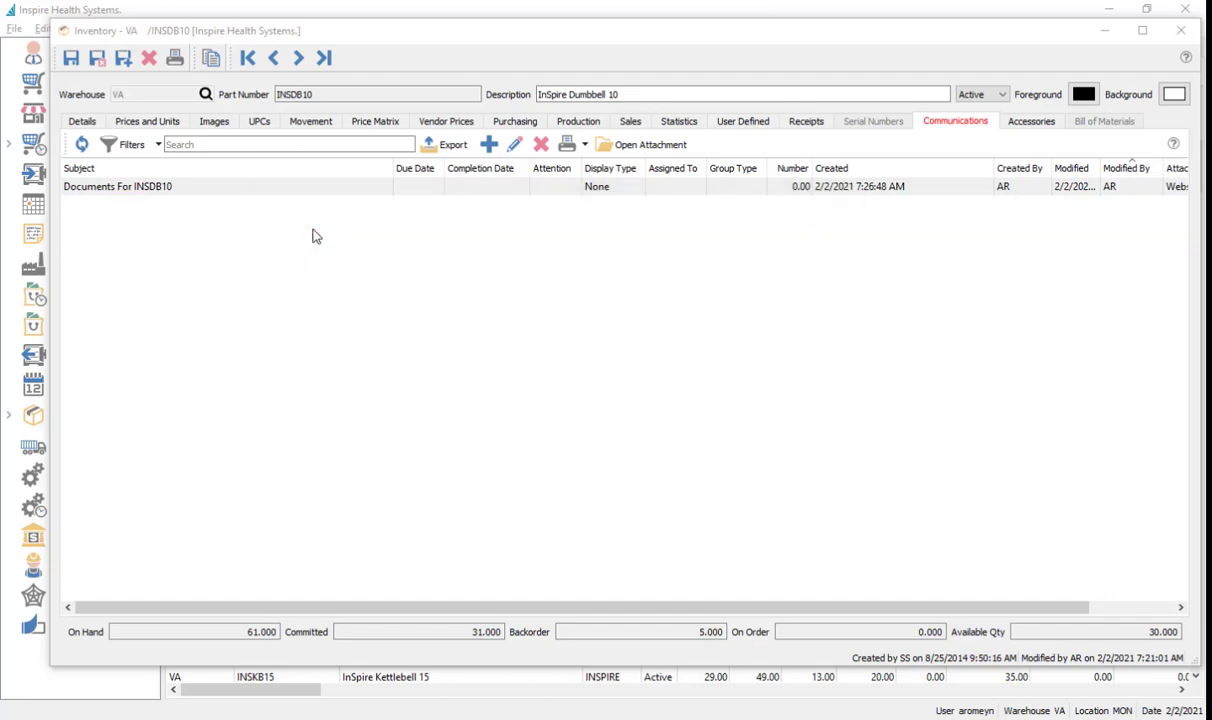
left_click(1181, 31)
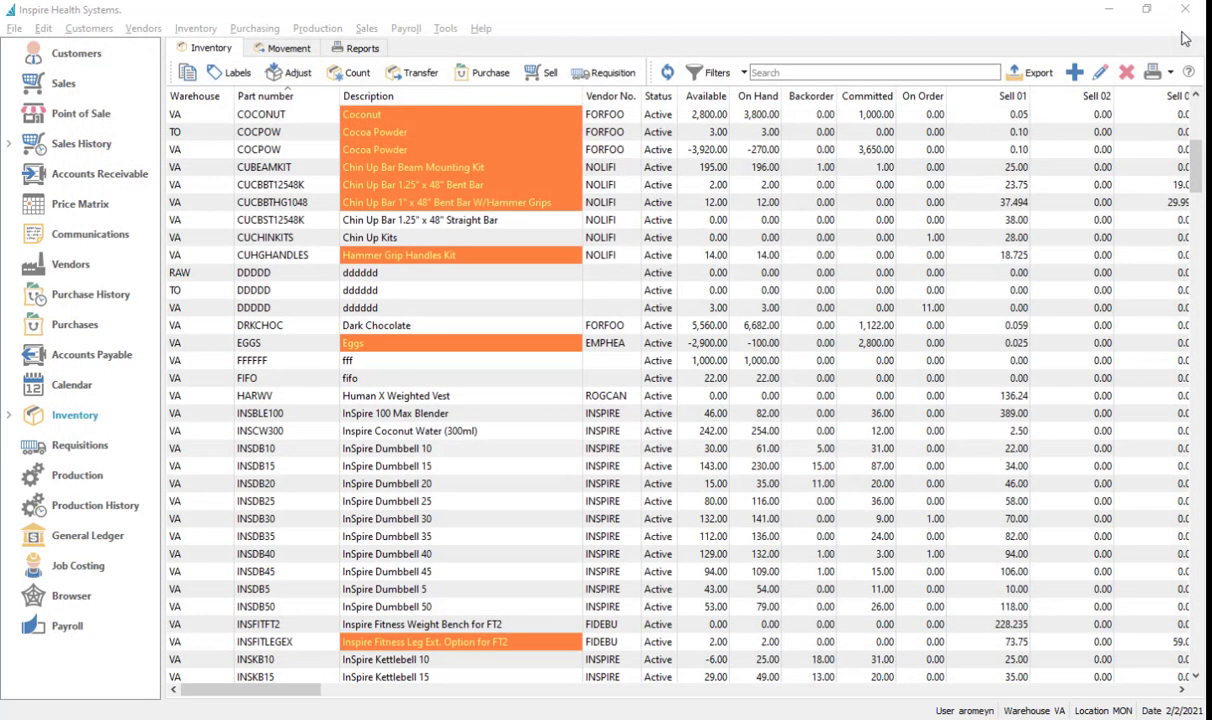
key("alt+Tab")
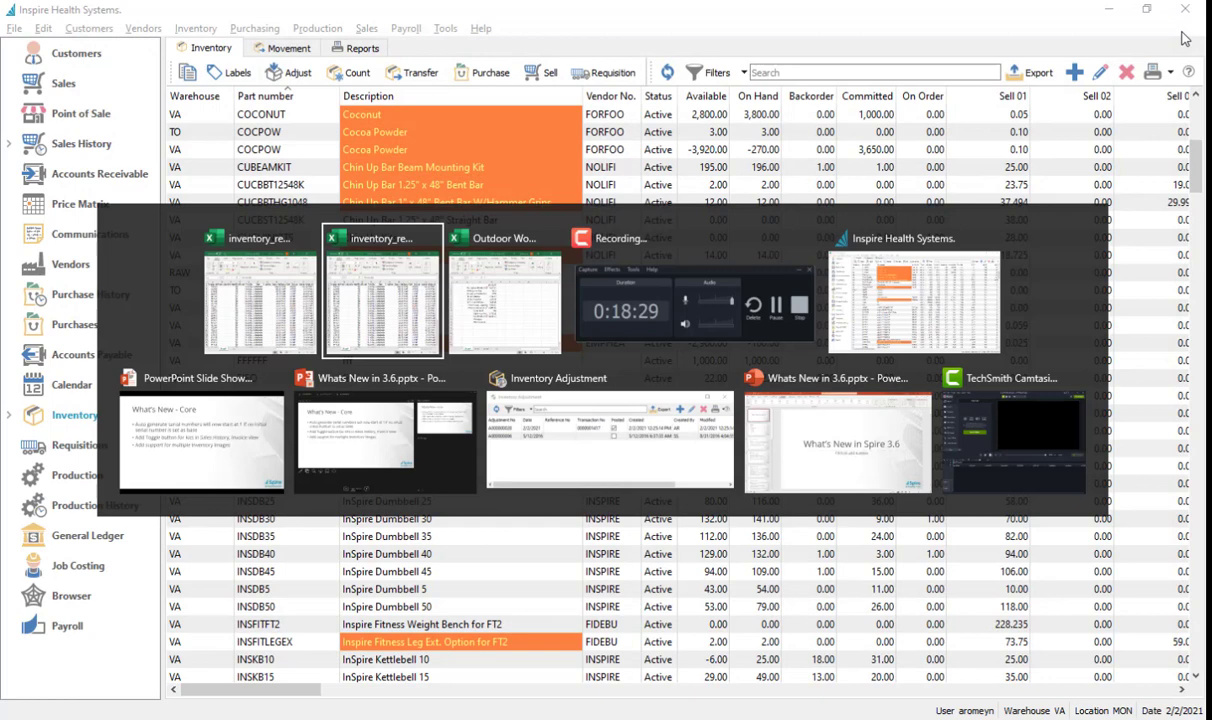
key("alt+Tab")
key("alt+Tab")
key("alt+Tab")
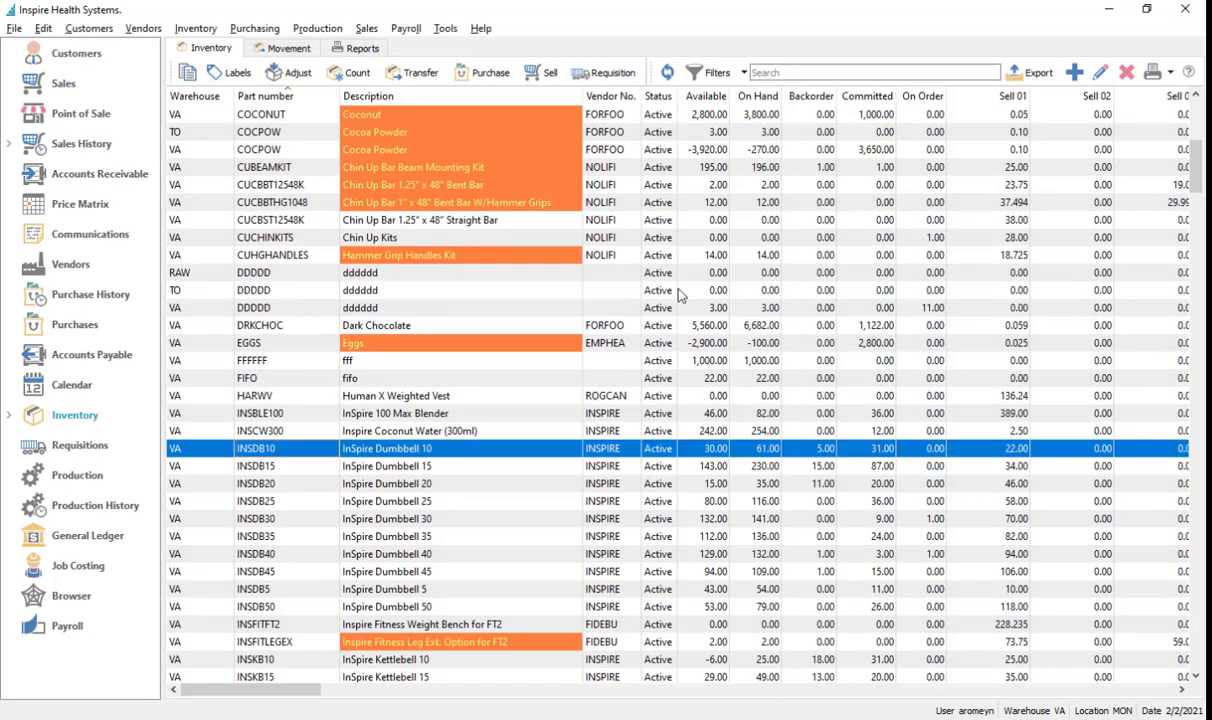
key("alt+Tab")
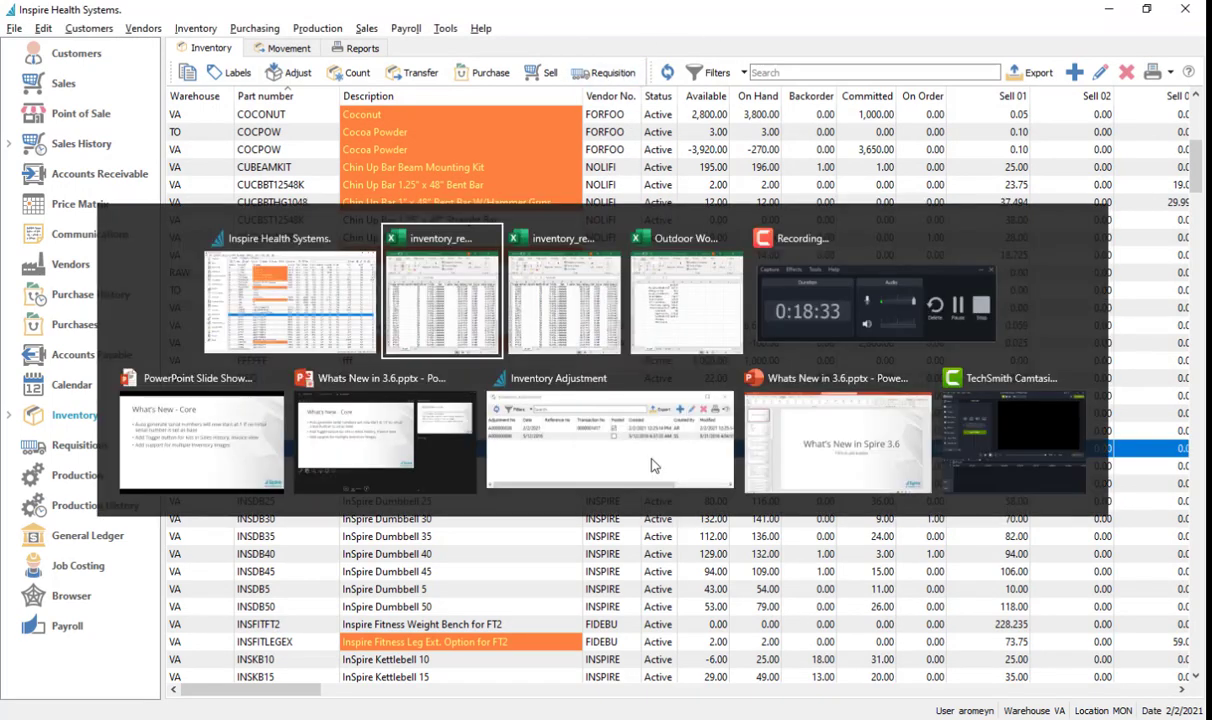
key("alt+Tab")
key("alt+Tab")
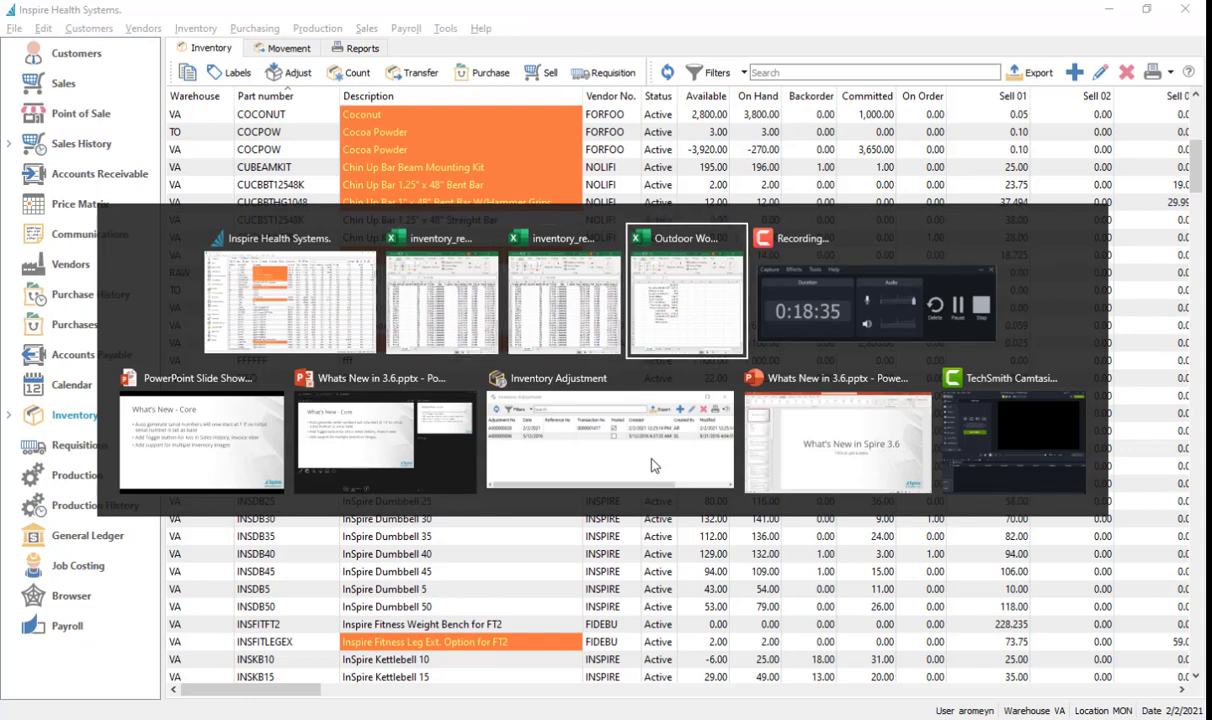
key("alt+Tab")
key("alt+Tab")
key("alt+Tab")
key("alt+Tab")
key("alt+Tab")
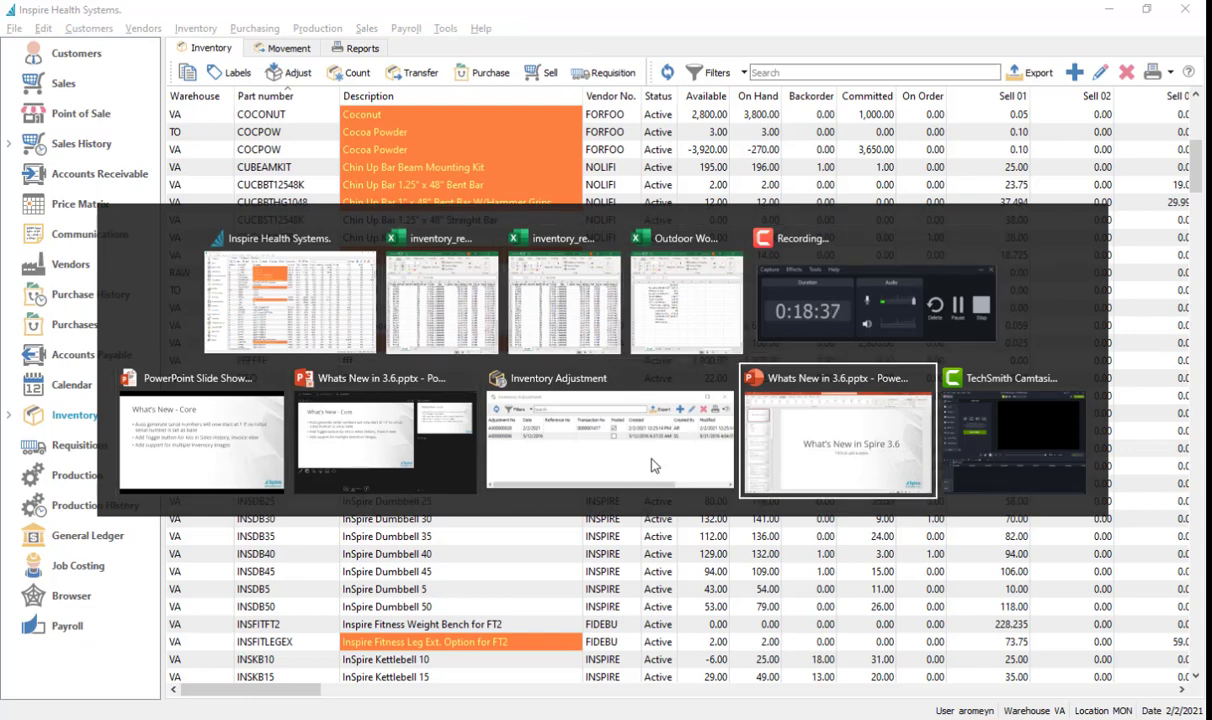
key("Escape")
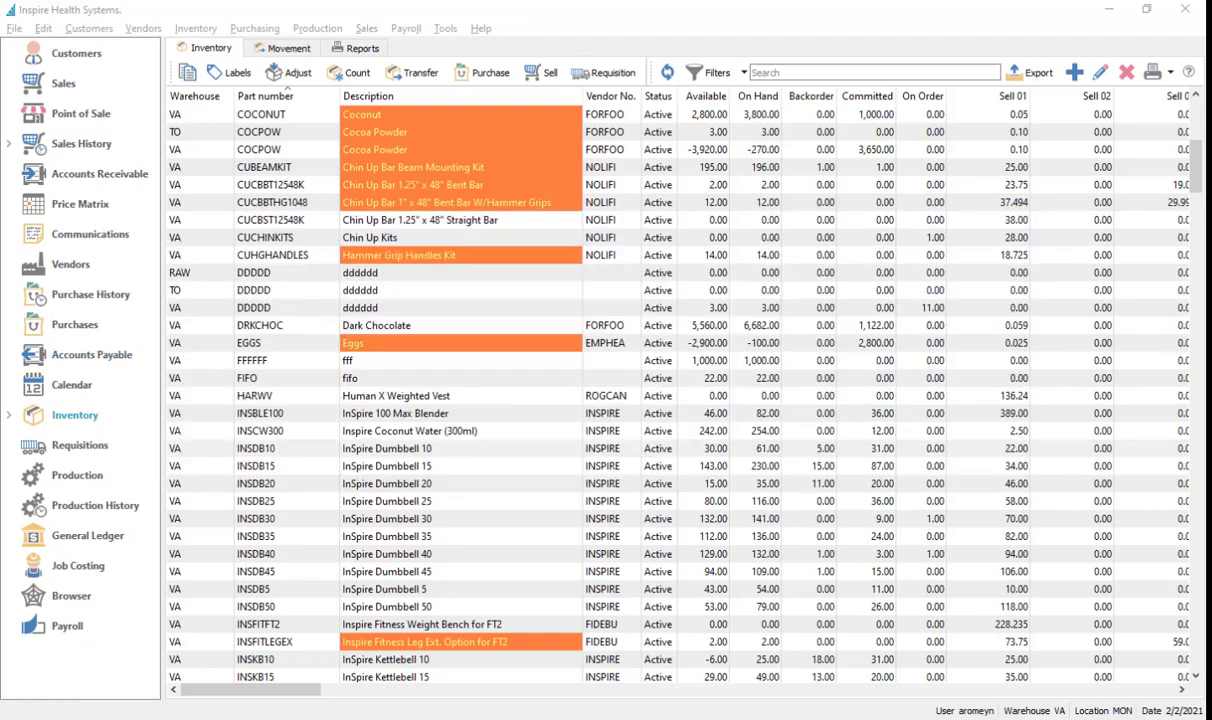
Step: Switch to the PowerPoint slide show and reveal the bullets on multiple communication attachments and the General Ledger Foreign Currency button
key("alt+Tab")
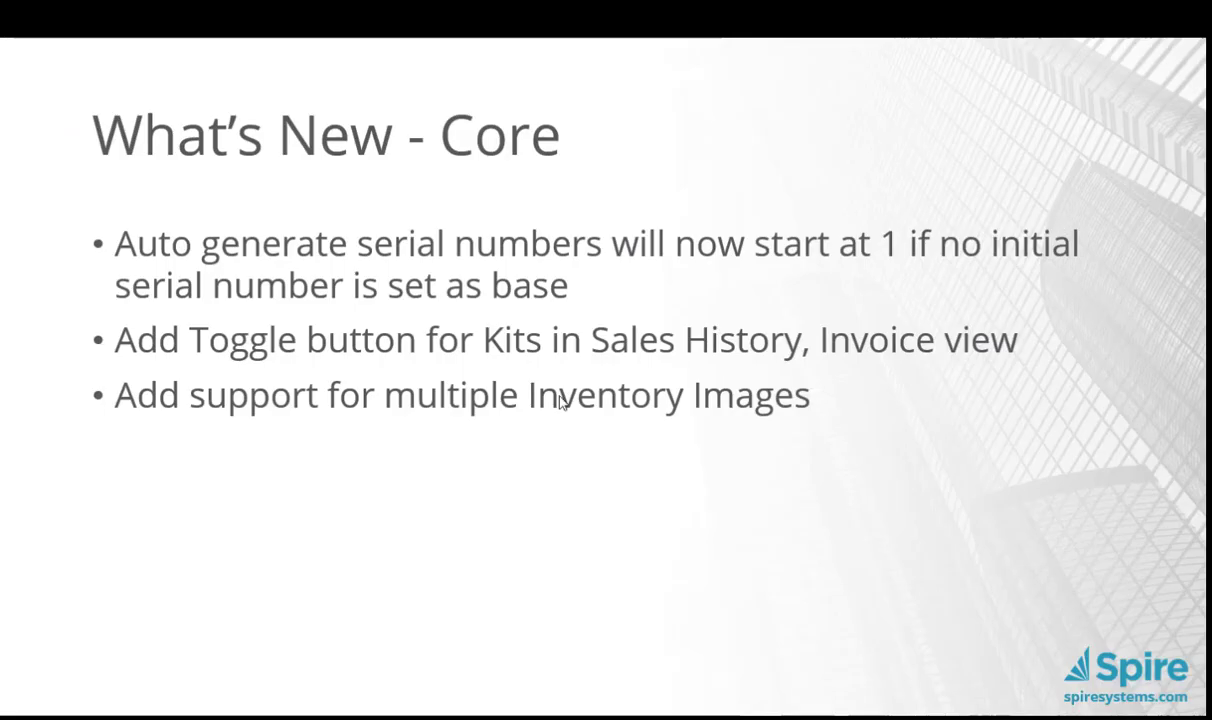
left_click(568, 464)
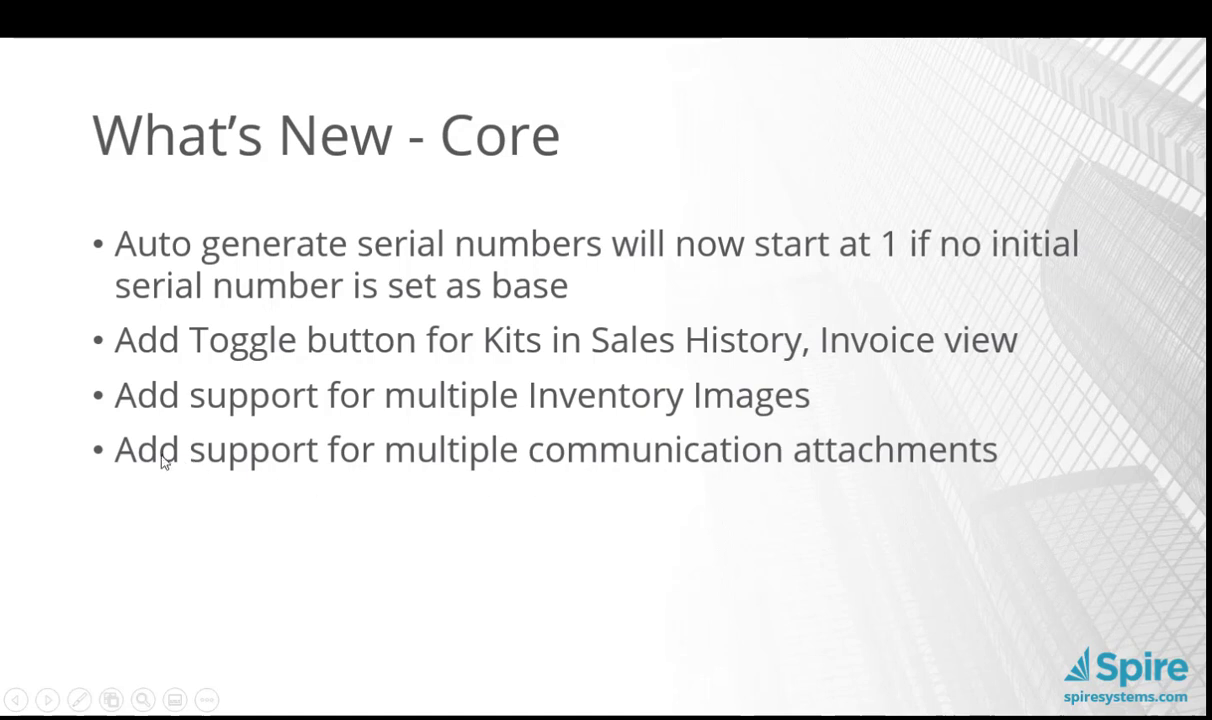
left_click(651, 496)
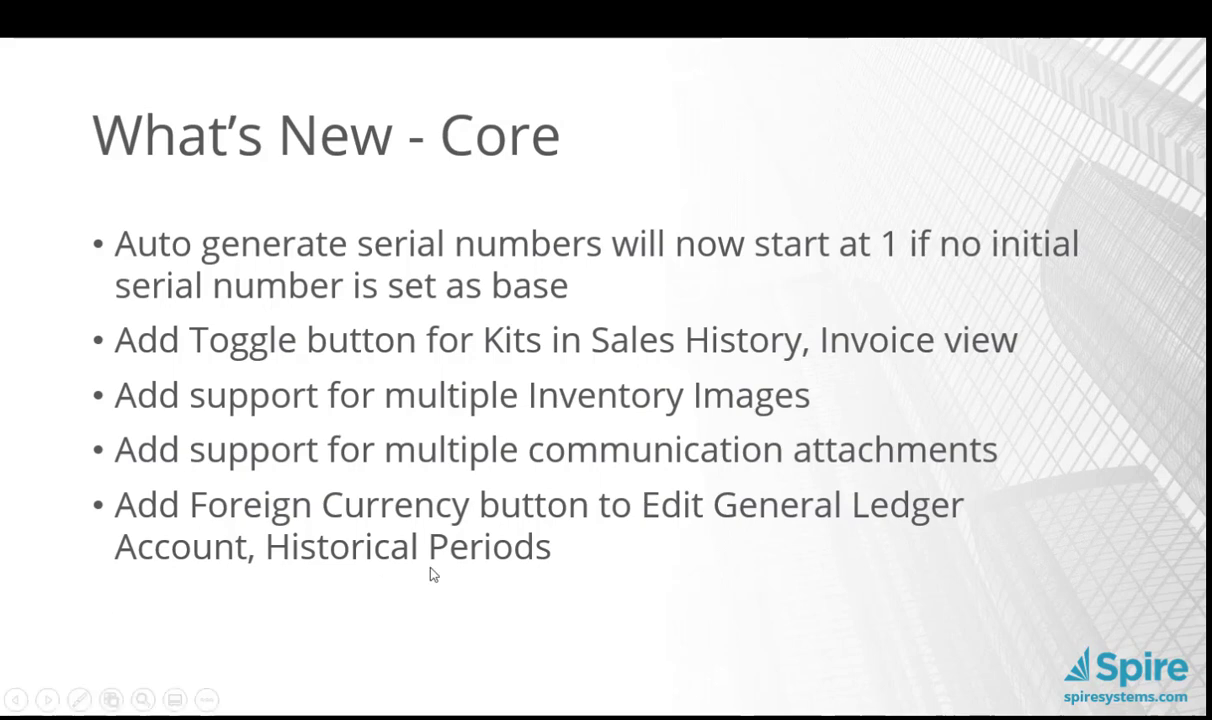
Step: Return to Spire, open the RBC-USD account from the General Ledger accounts list, and reposition its window
key("alt+Tab")
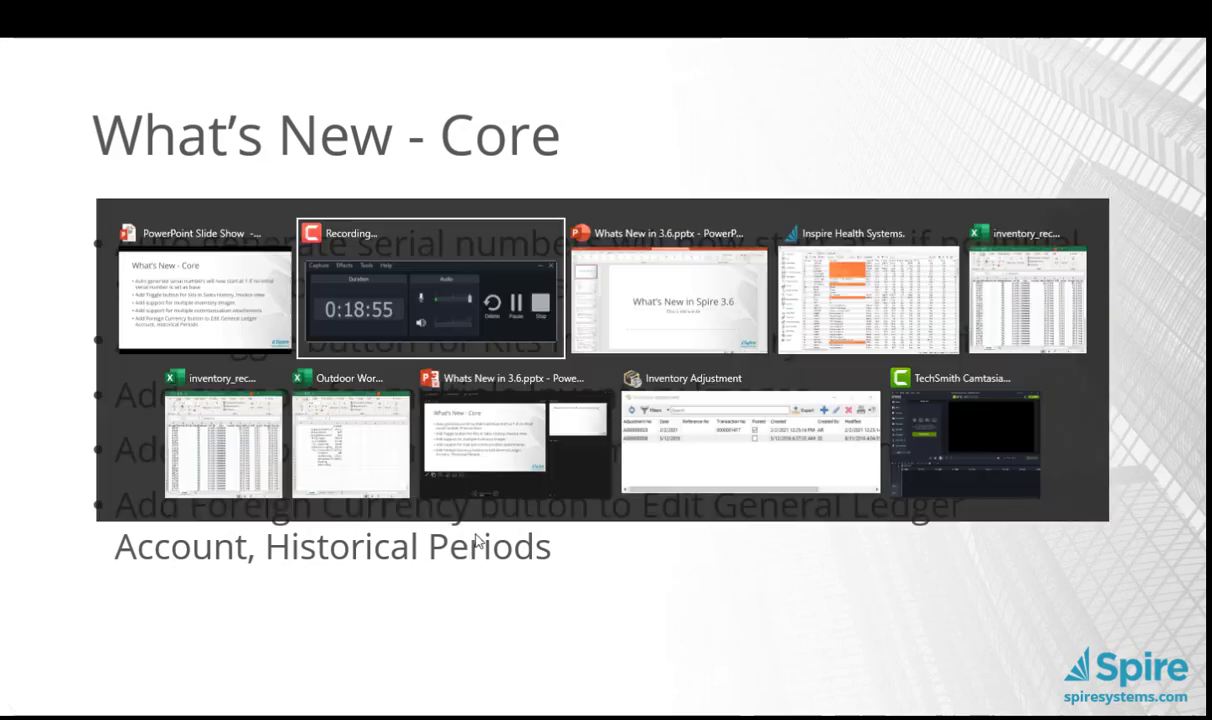
key("Tab")
key("Tab")
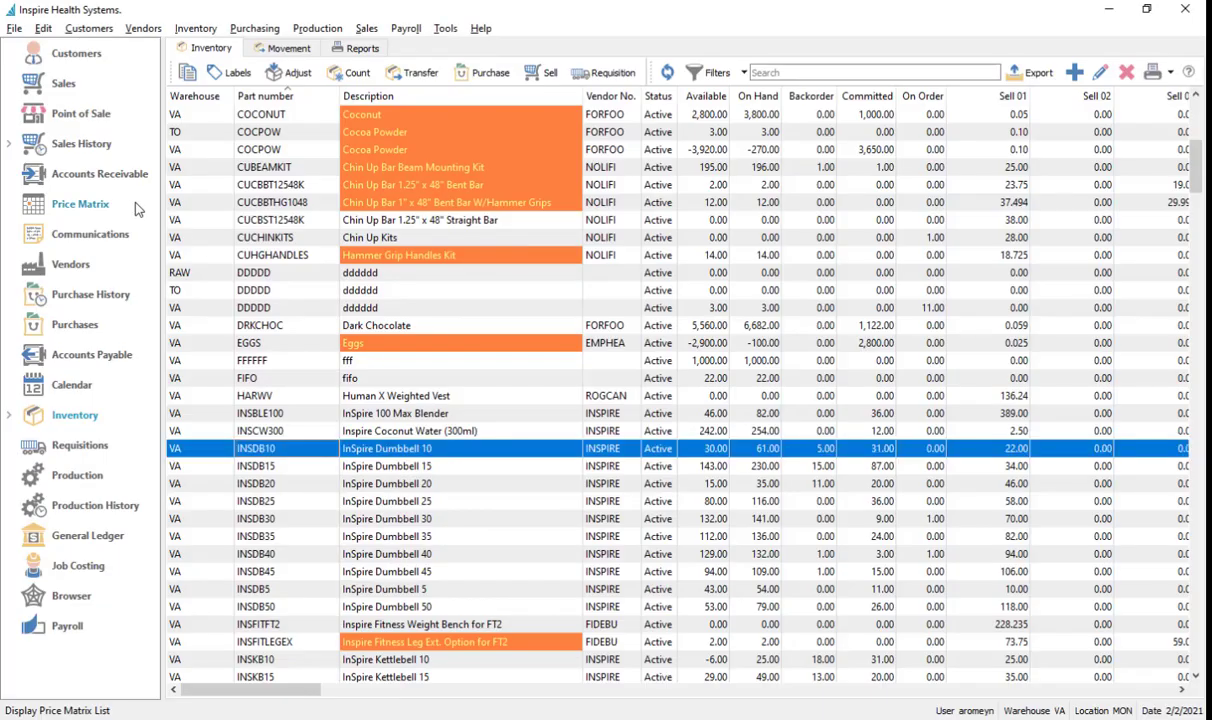
left_click(88, 537)
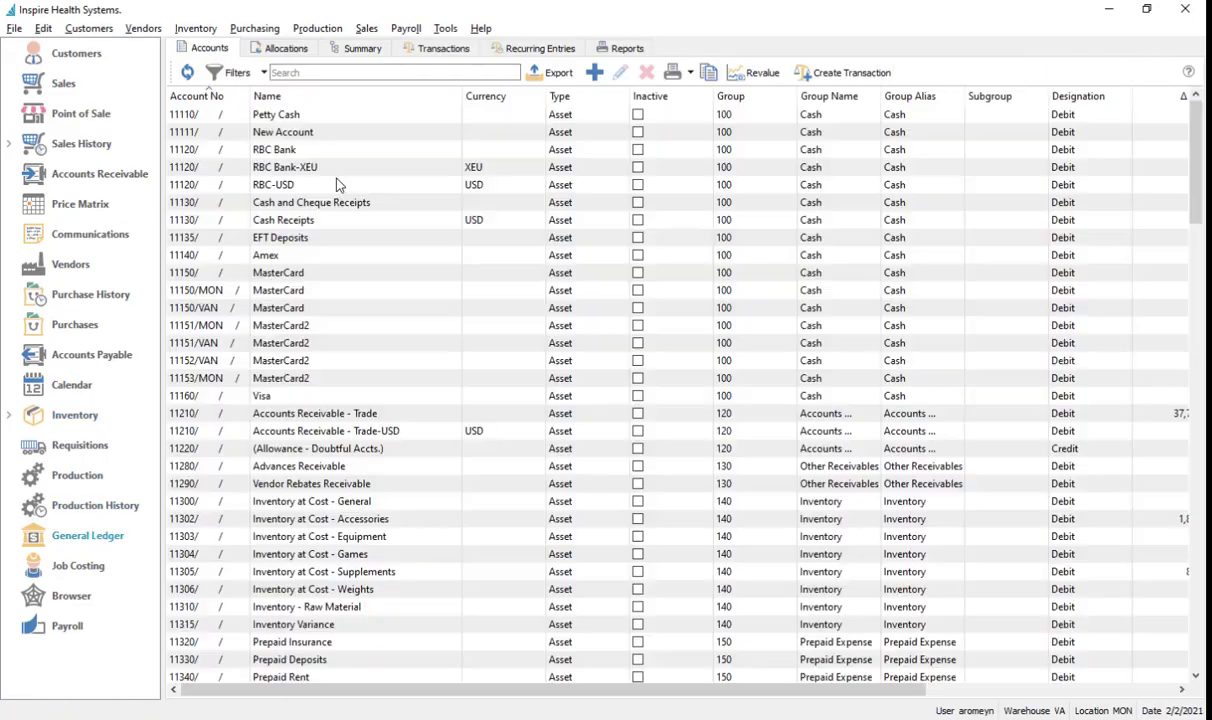
double_click(272, 186)
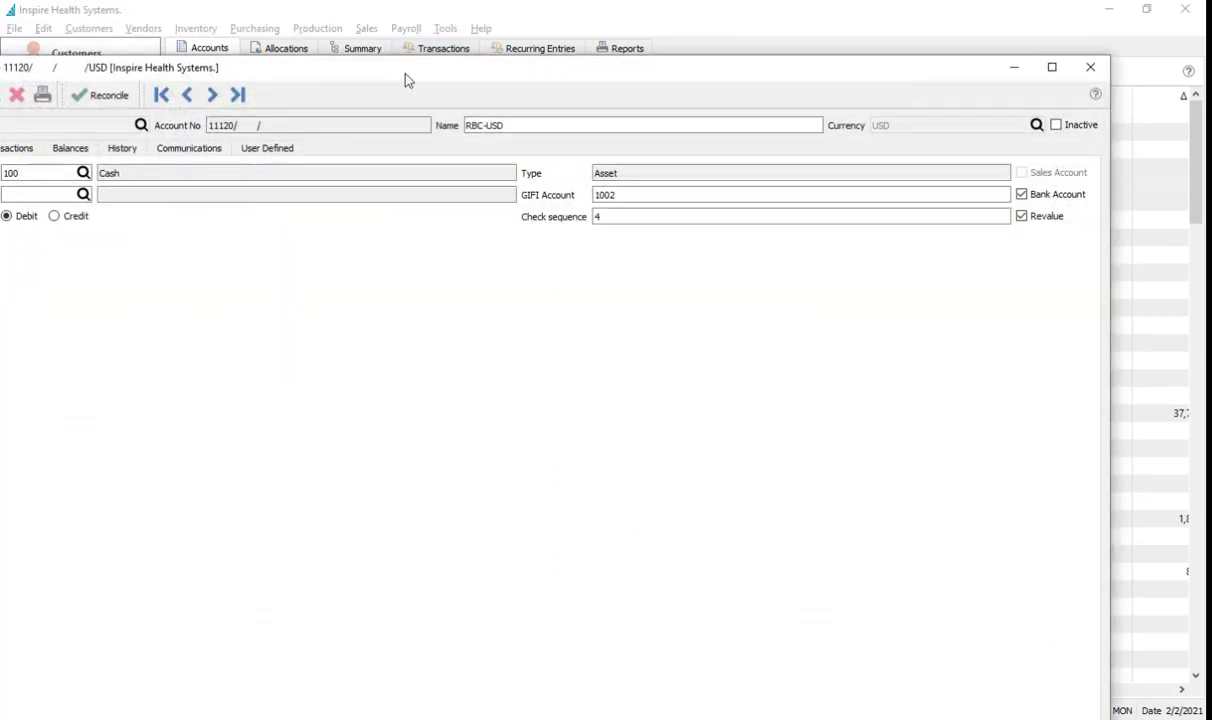
left_click_drag(409, 73, 565, 37)
Step: Open the historical period balances for the fiscal year ending 12/31/2016 from the RBC-USD account's history
left_click(271, 115)
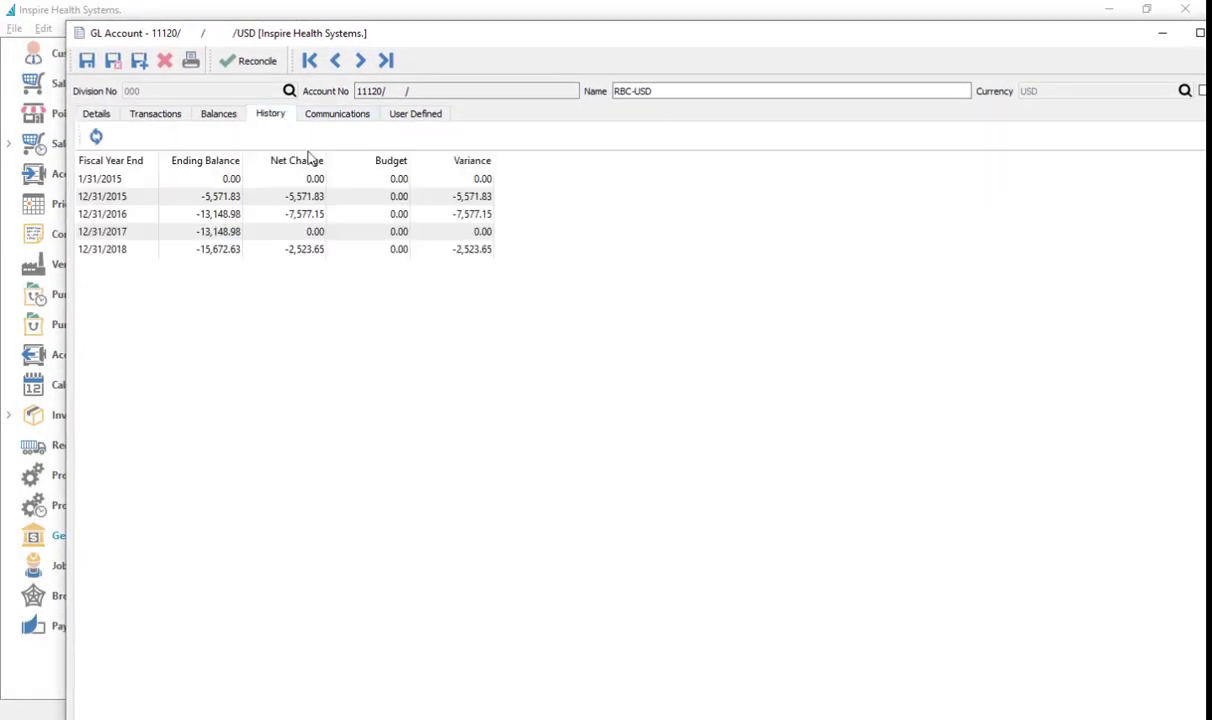
double_click(230, 216)
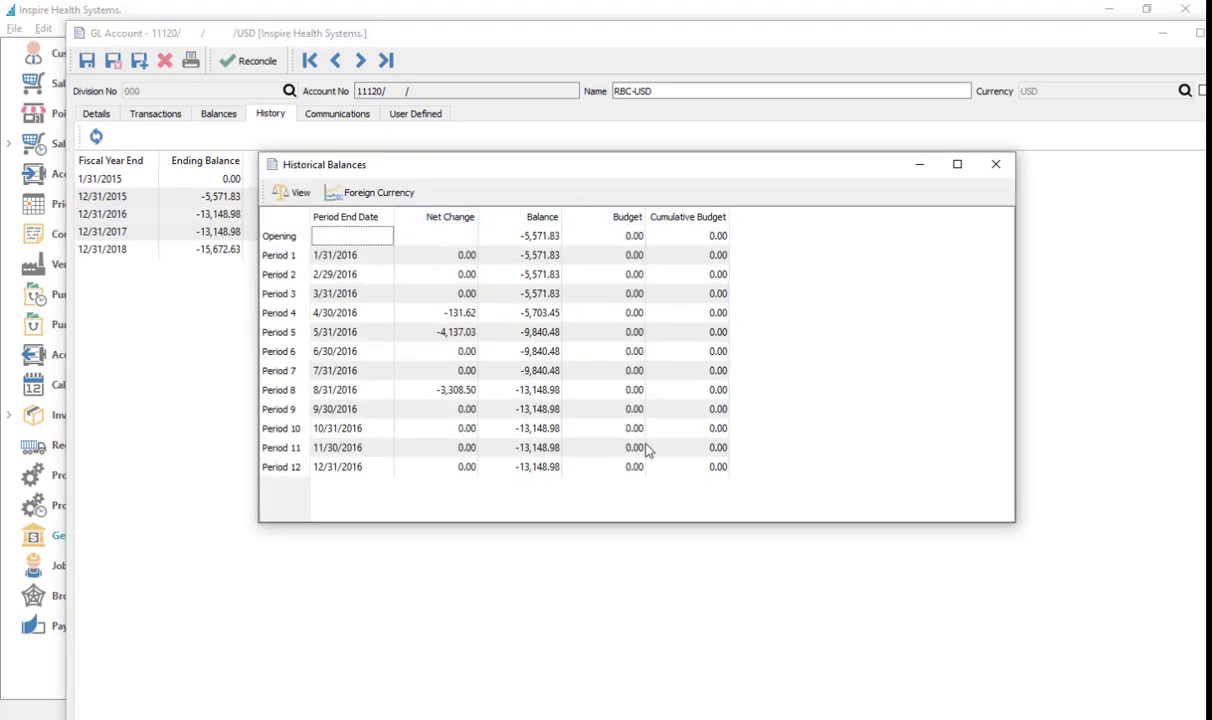
Step: View the RBC-USD account's 2016 historical balances in foreign currency, and close the balances and account windows
left_click(368, 195)
left_click(368, 197)
left_click(367, 197)
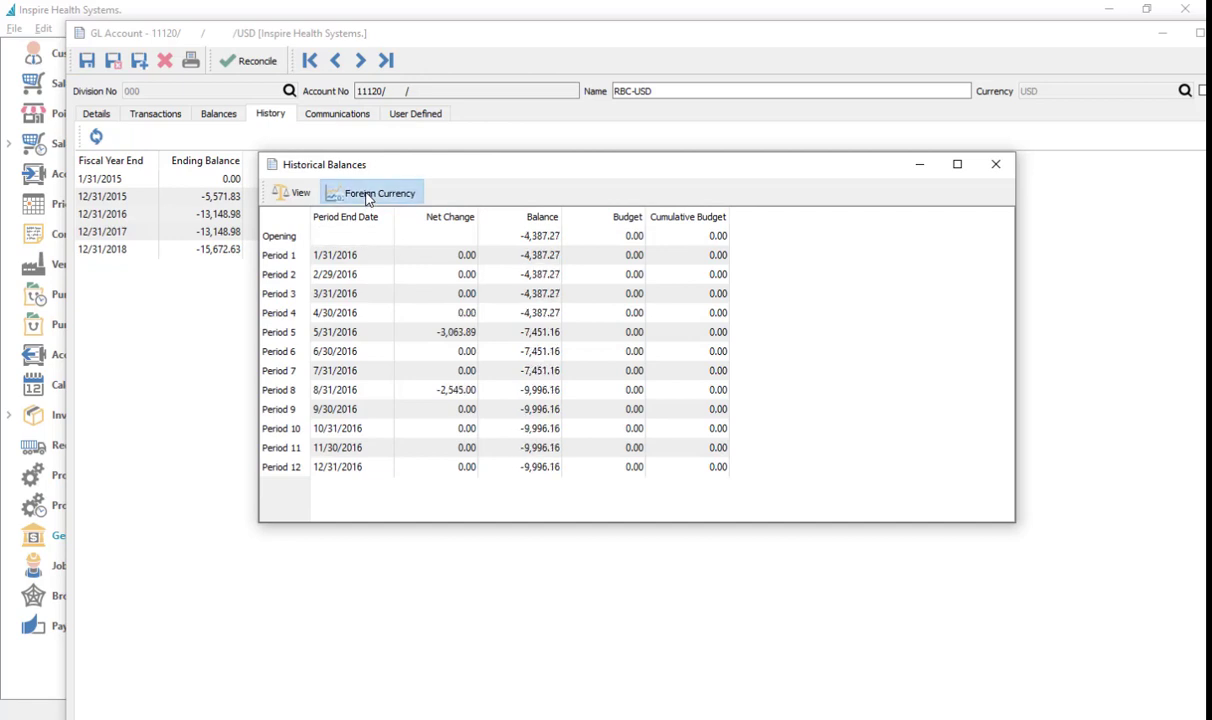
left_click(367, 197)
left_click(352, 195)
left_click(996, 164)
left_click_drag(1079, 43, 1079, 65)
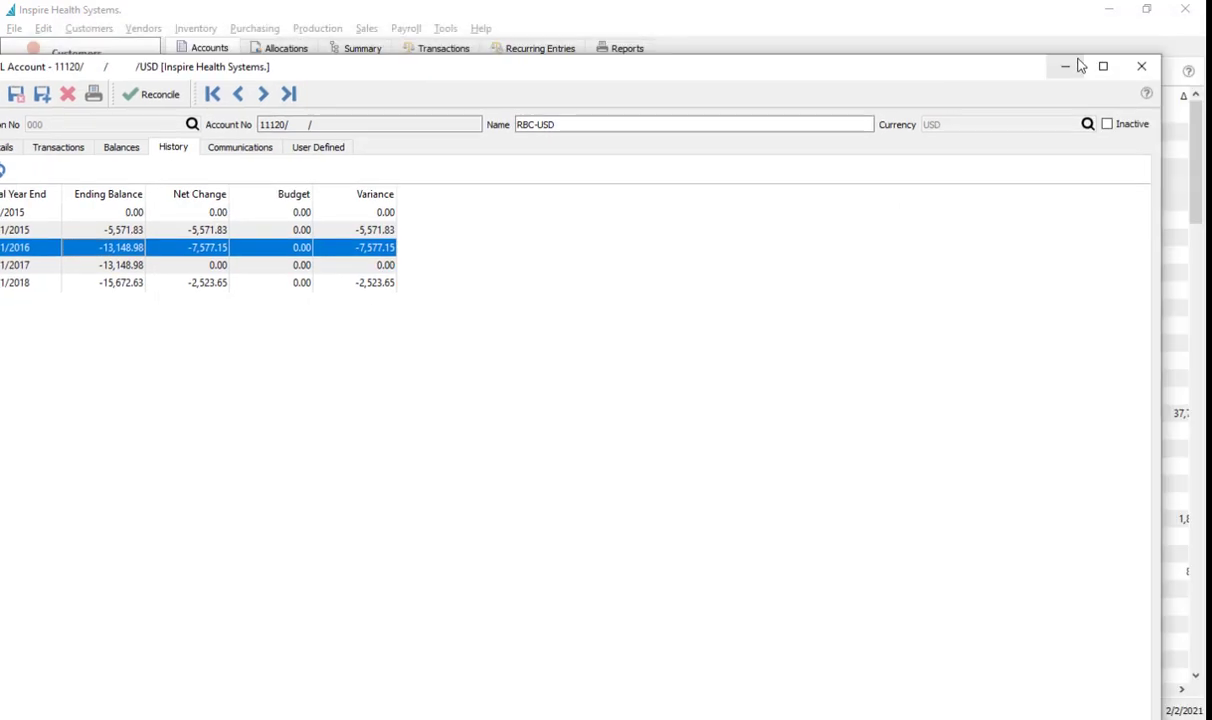
left_click(1142, 65)
key("alt+Tab")
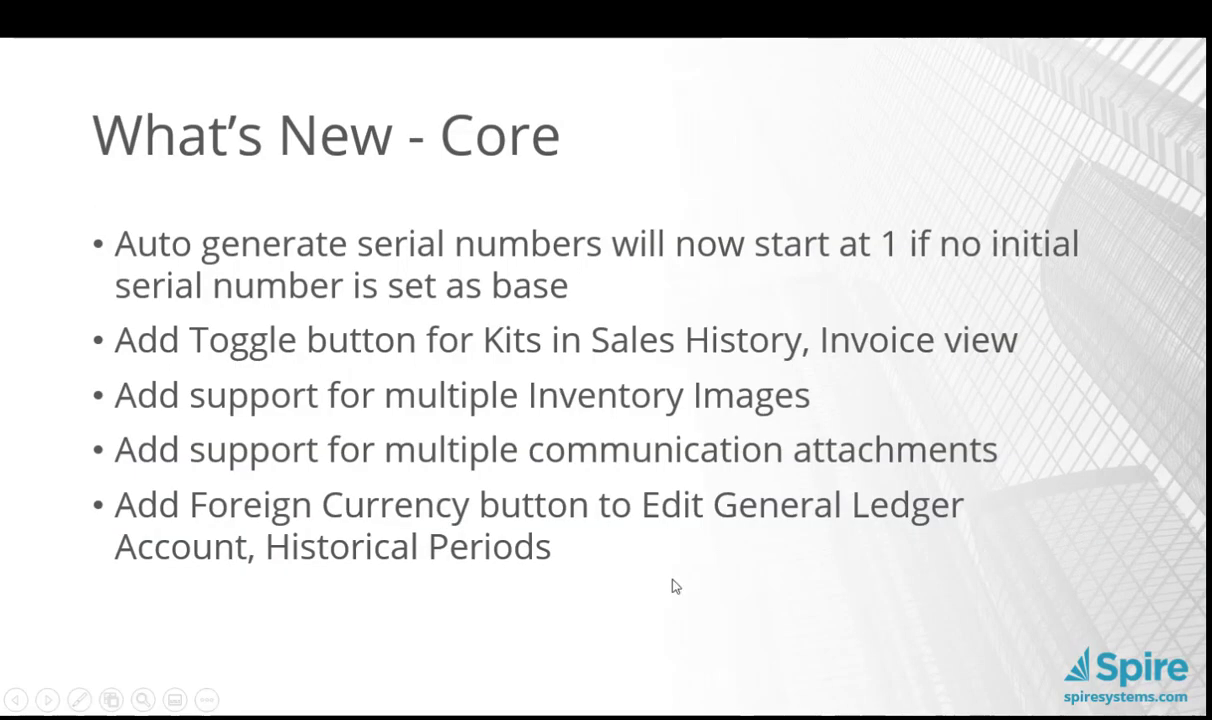
left_click(641, 577)
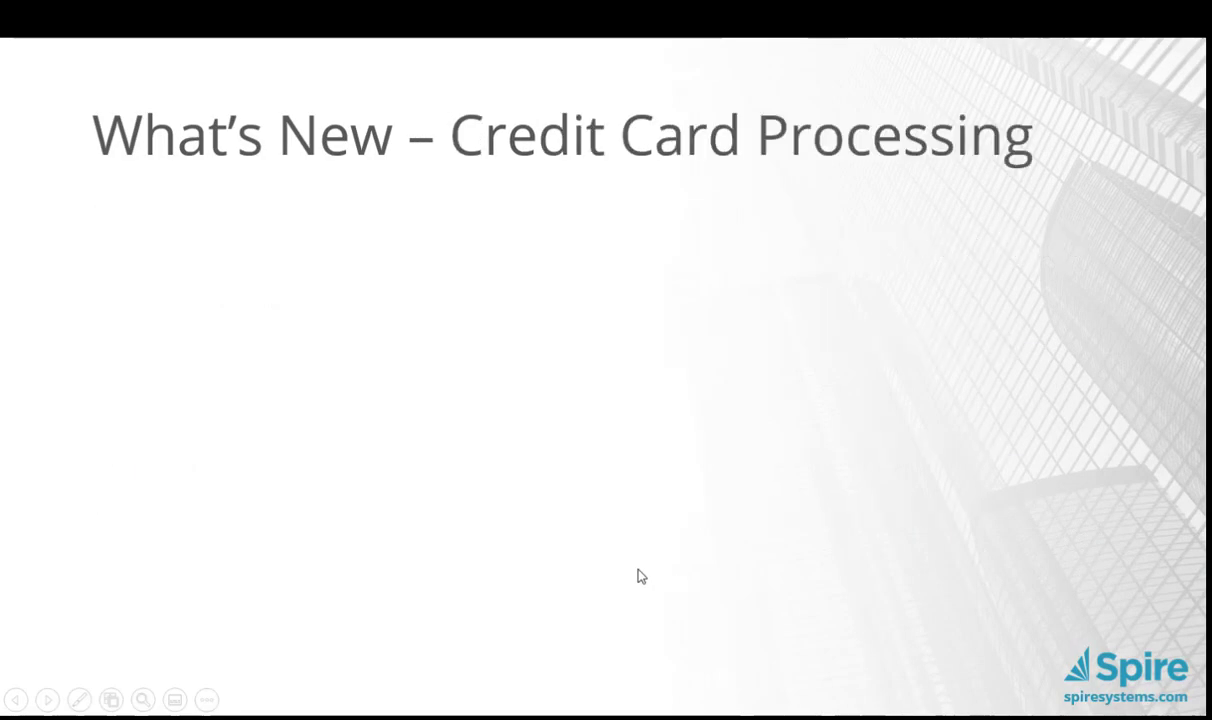
left_click(641, 577)
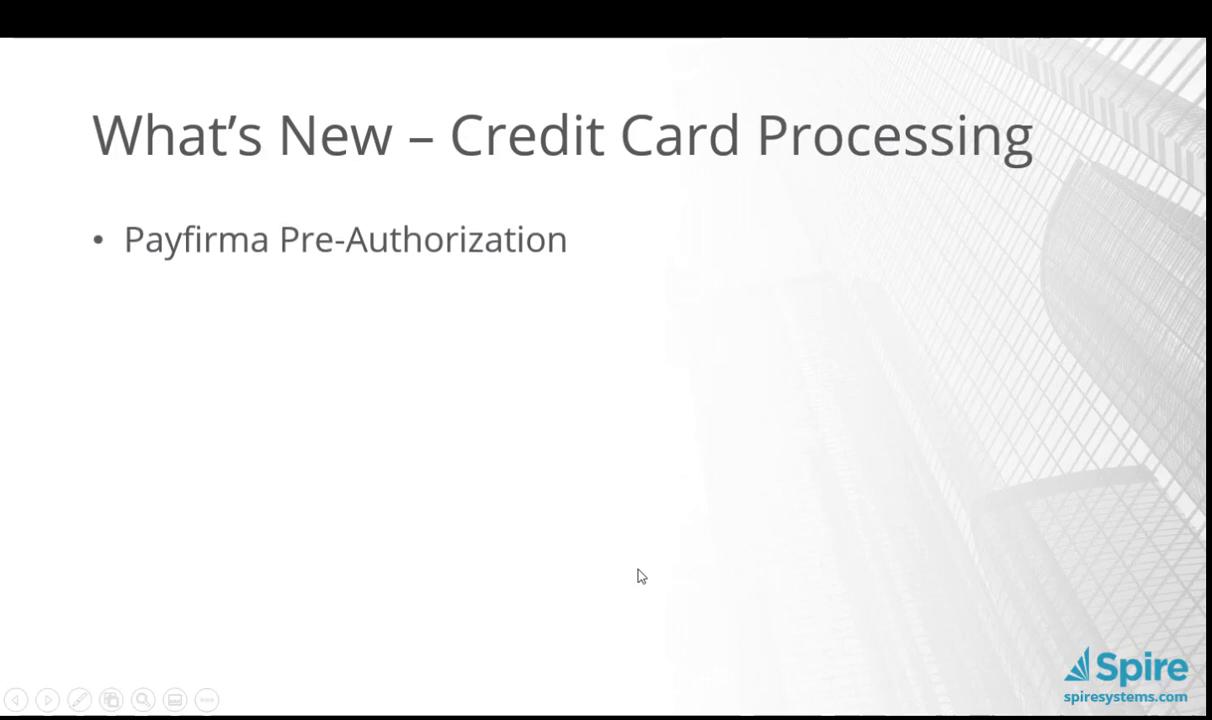
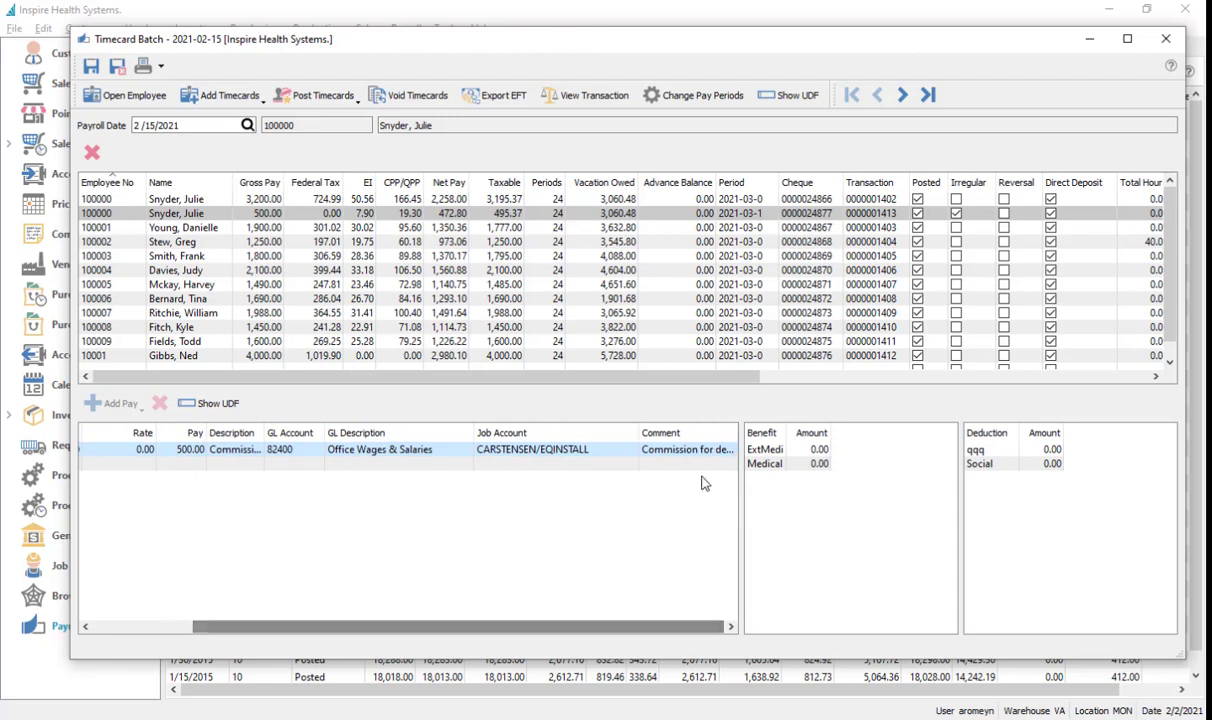
Step: Adjust the Job Account and Comment column widths in the commission pay line grid, and save and close the timecard batch
left_click_drag(639, 428, 575, 410)
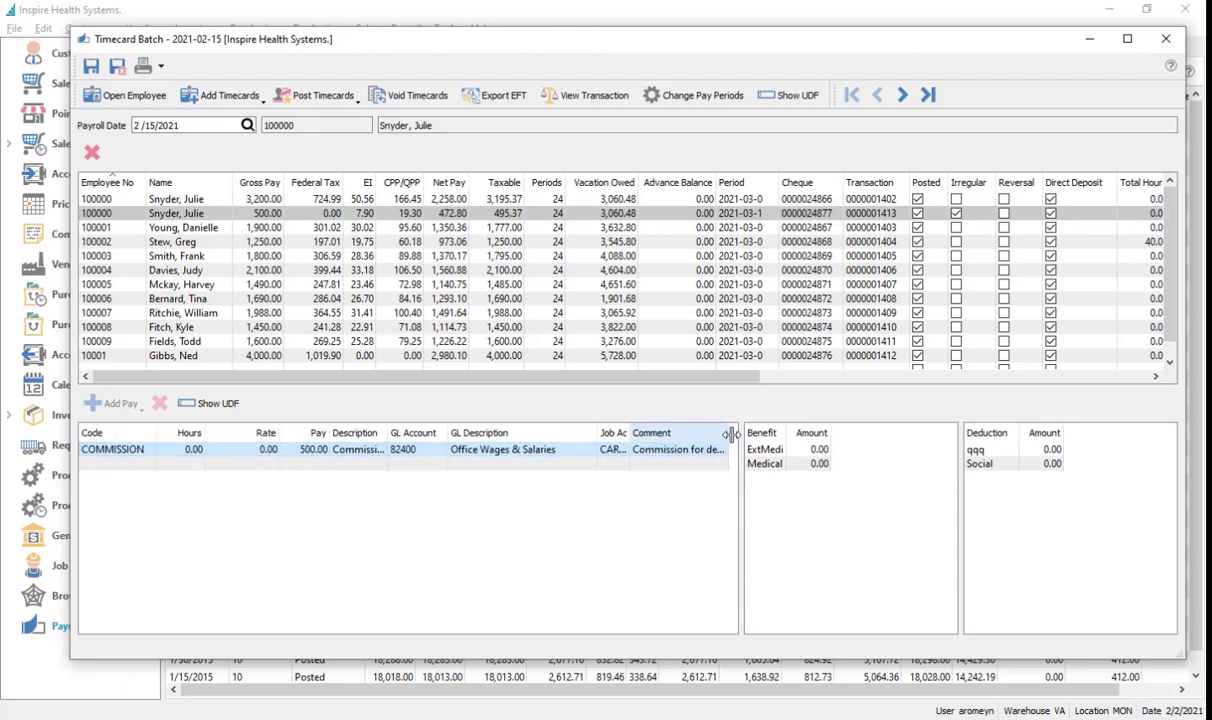
double_click(727, 437)
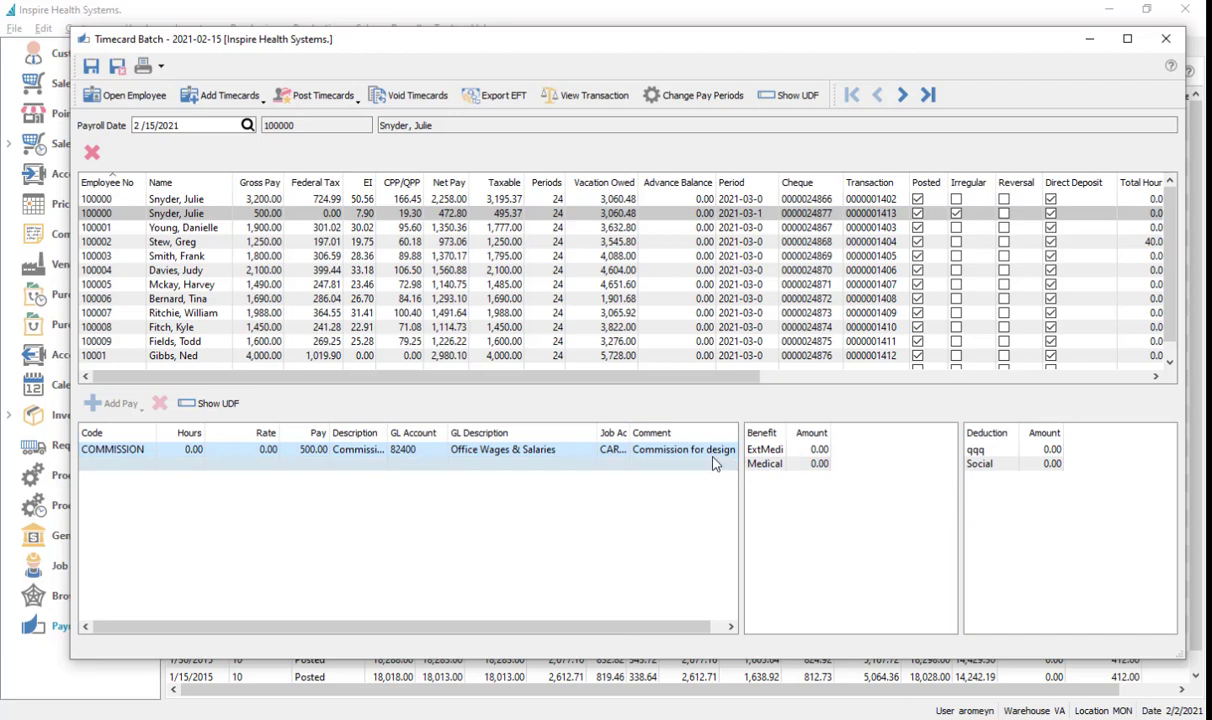
scroll(346, 460, "right", 1)
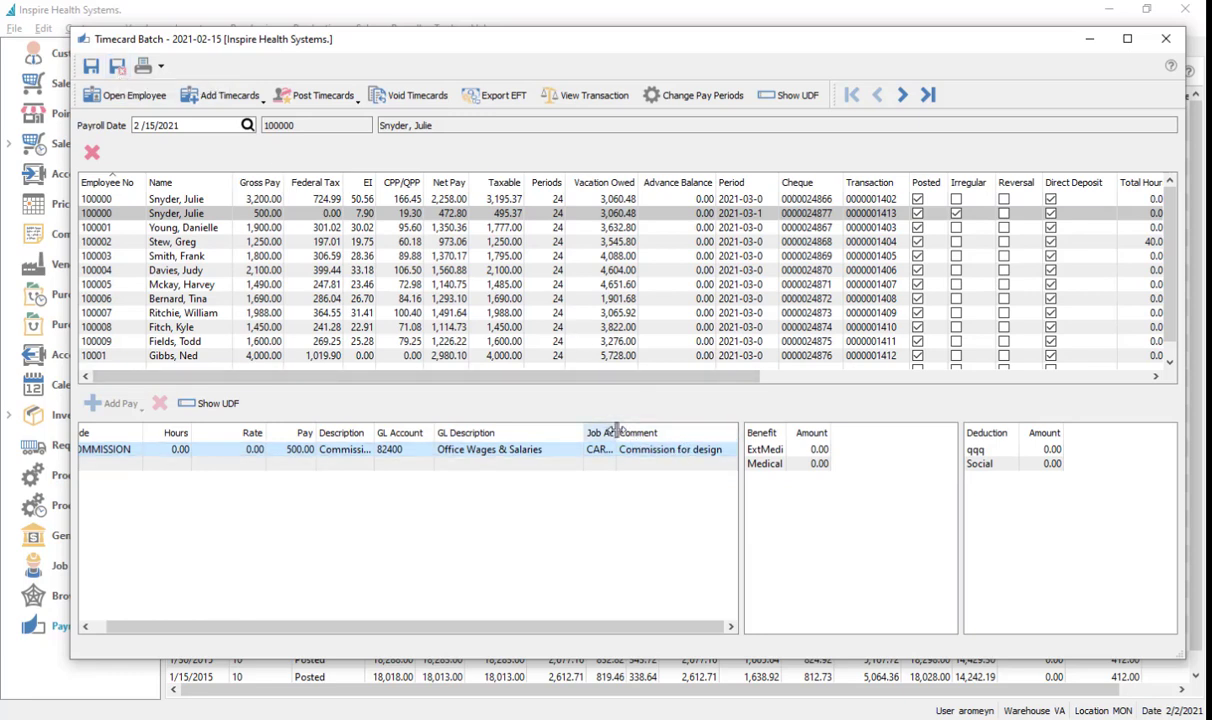
left_click_drag(615, 432, 664, 431)
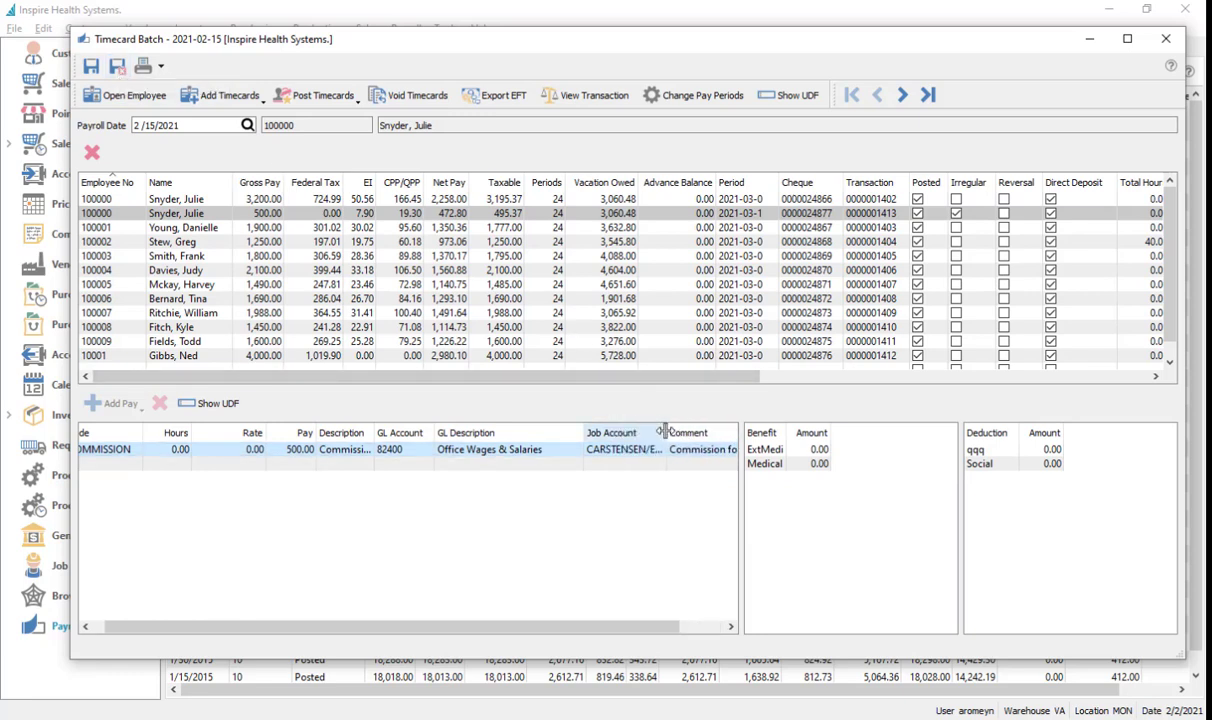
left_click(118, 67)
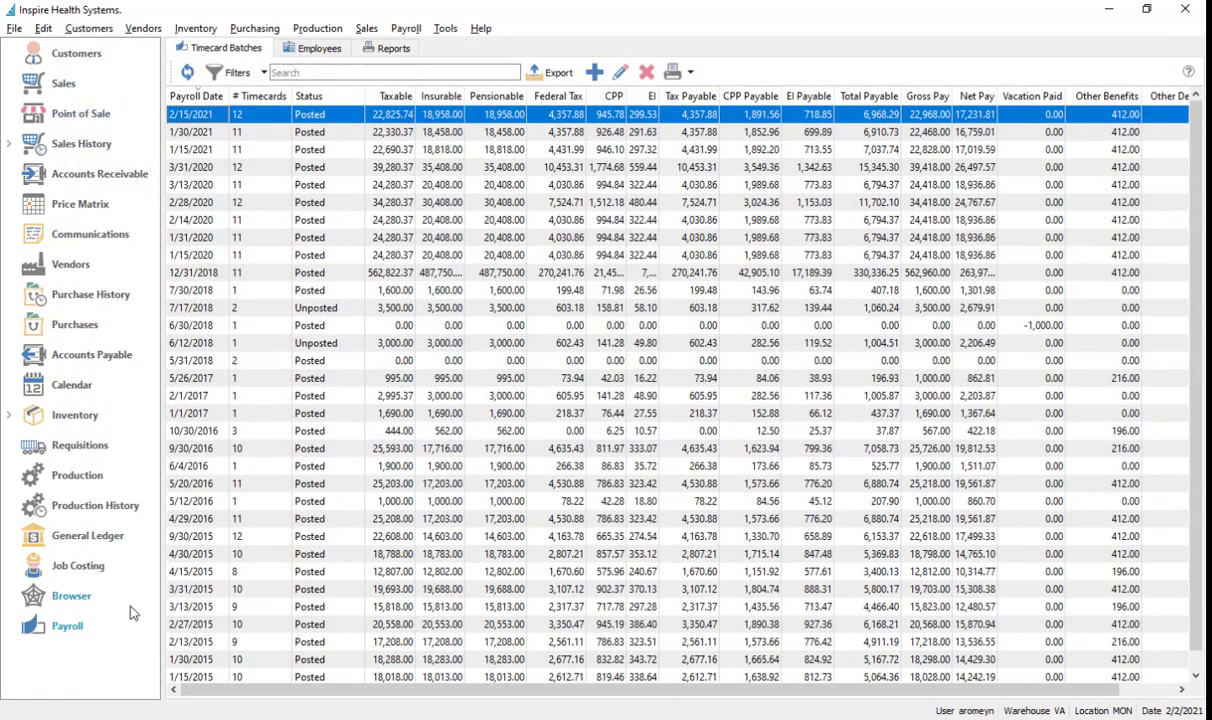
Step: Examine the payroll entry's memo, source and type in the CARSTENSEN job's entries in Job Costing, widening the columns, and close the job
left_click(77, 570)
double_click(213, 116)
left_click(428, 266)
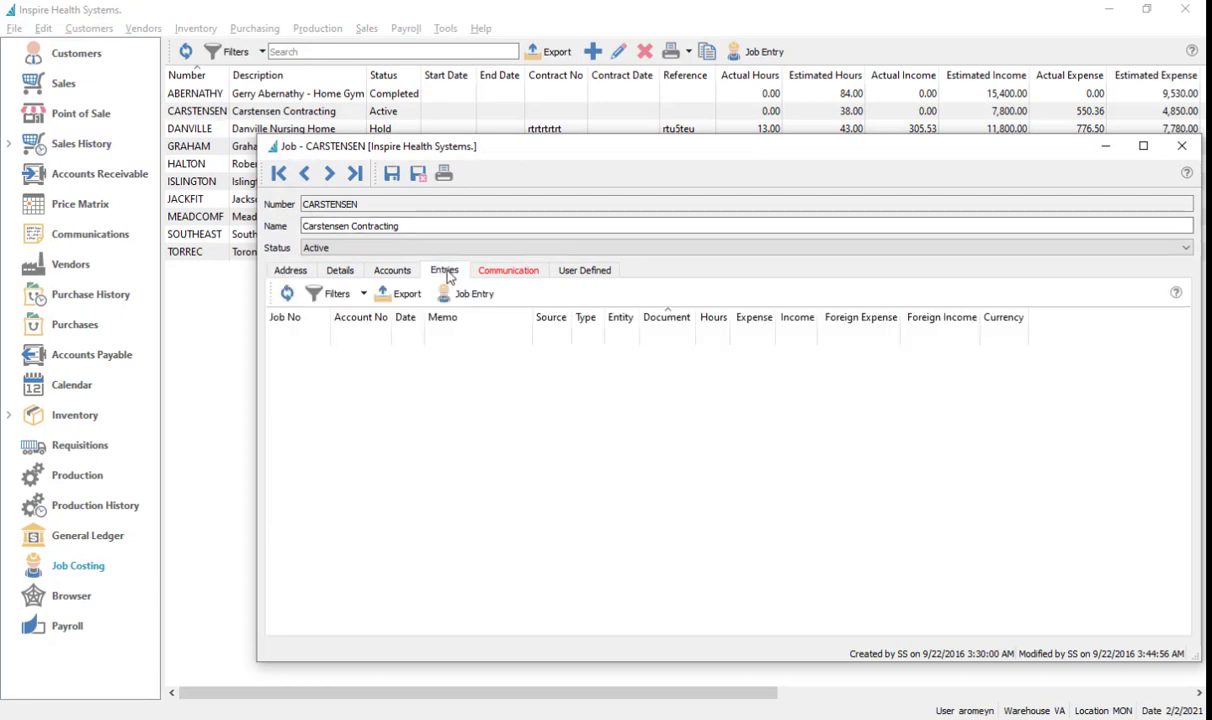
left_click(555, 337)
left_click_drag(570, 317, 766, 318)
left_click_drag(528, 317, 584, 317)
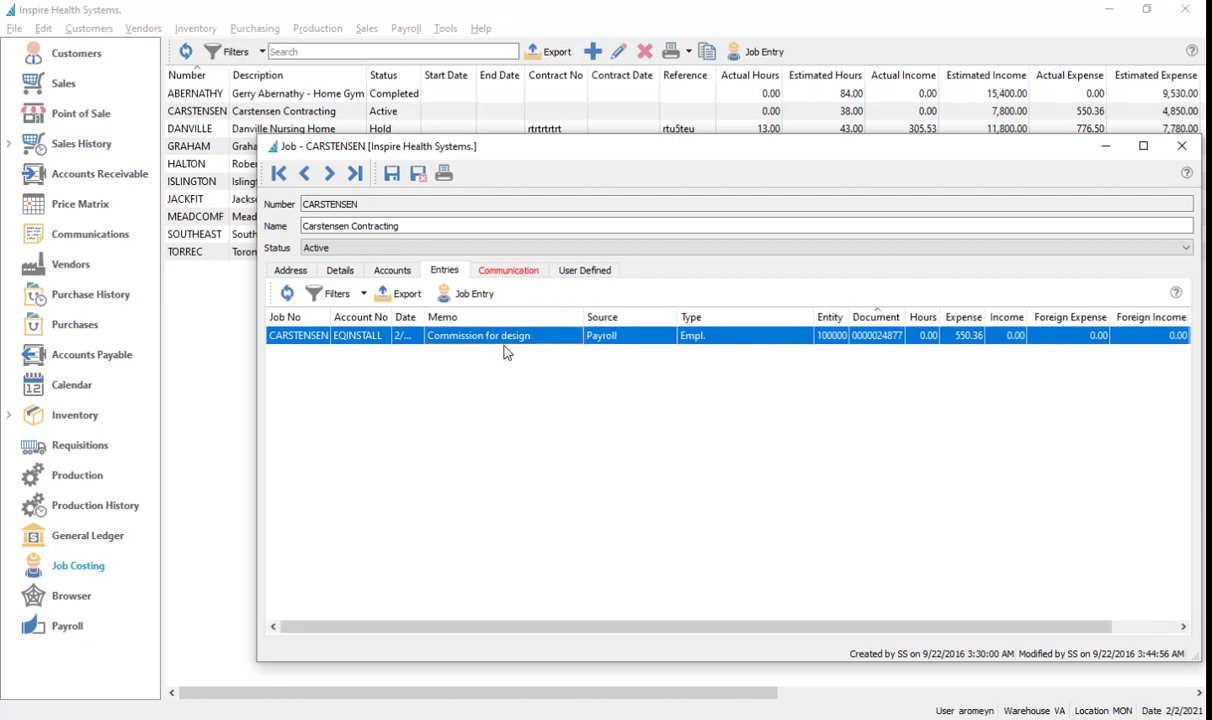
left_click(1181, 146)
key("alt+Tab")
key("alt+Tab")
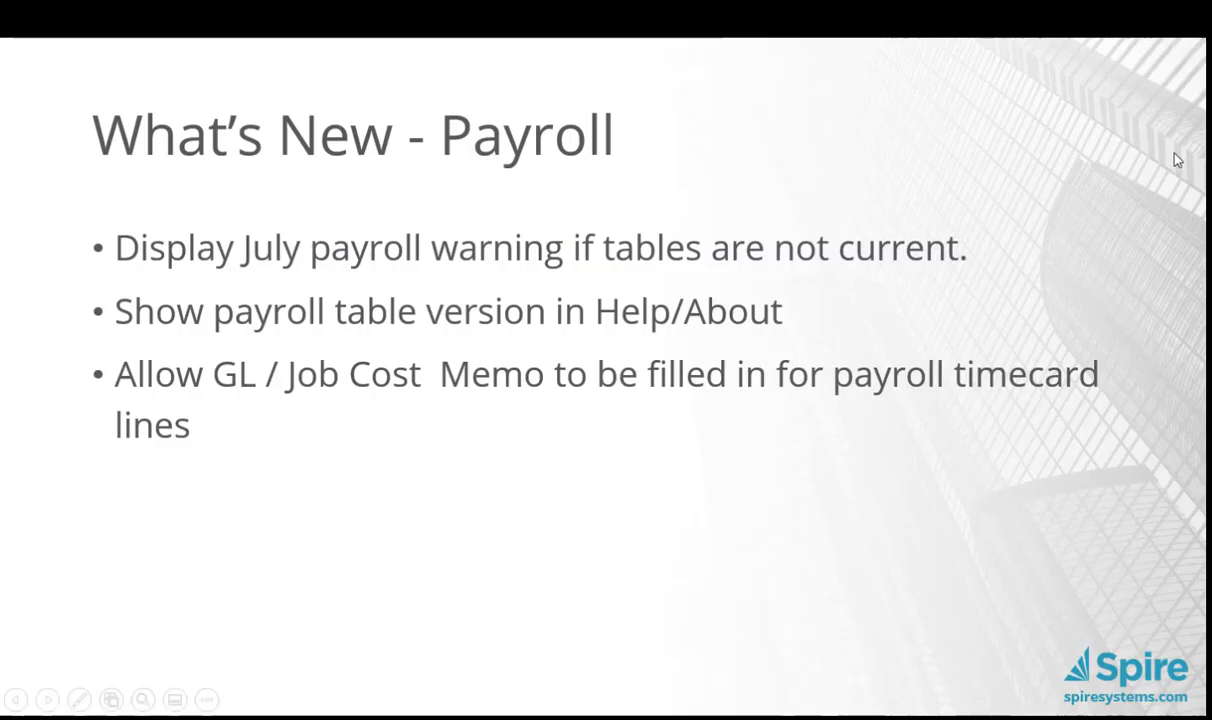
left_click(506, 448)
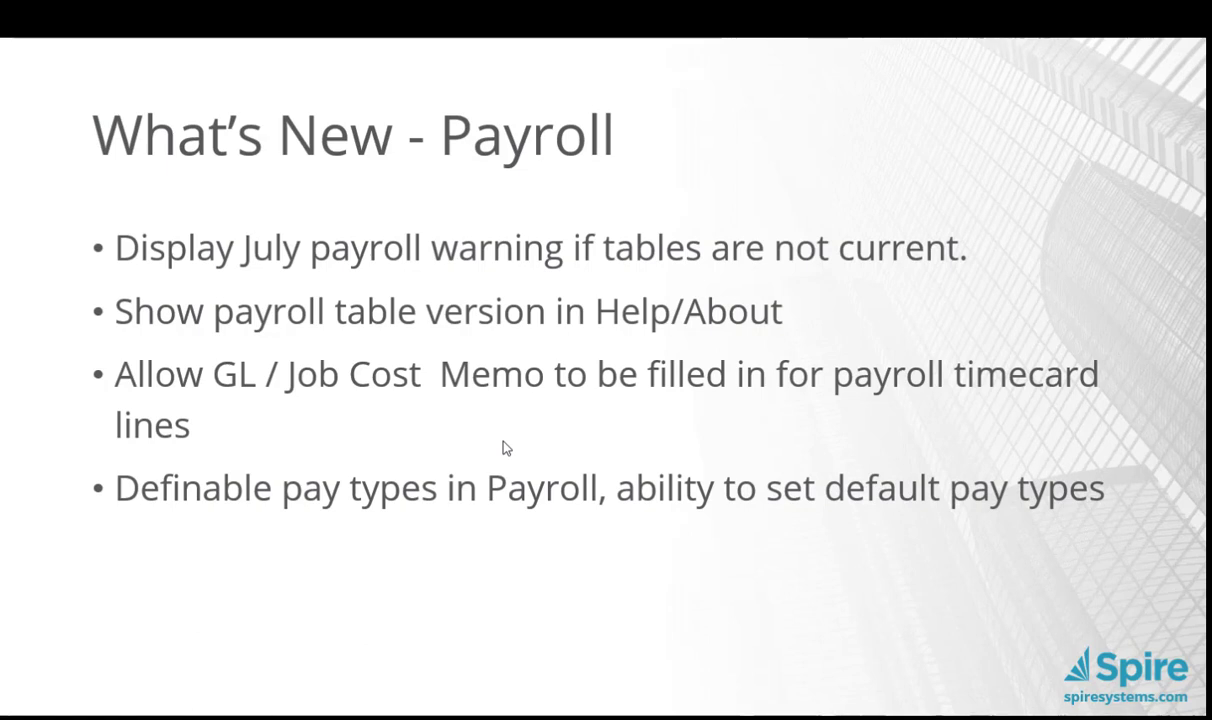
Step: Switch back to Spire and open the payroll Timecard Entry Codes list, widening its window to fit the columns
key("alt+Tab")
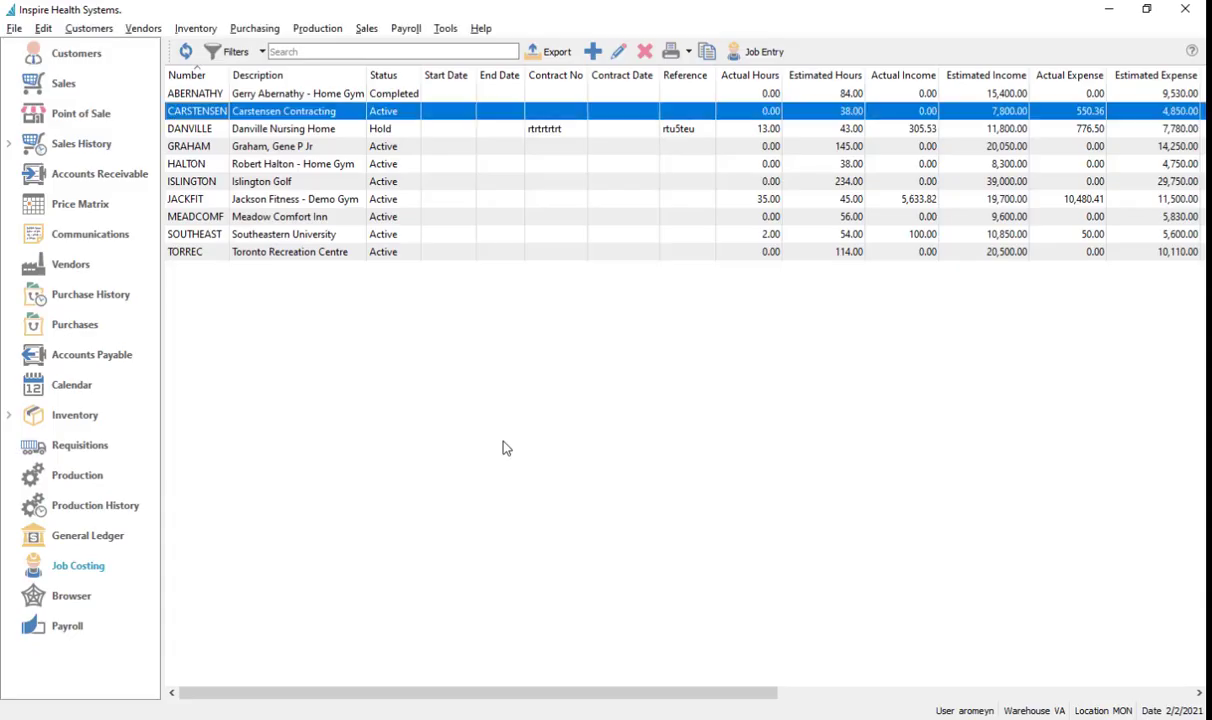
left_click(308, 128)
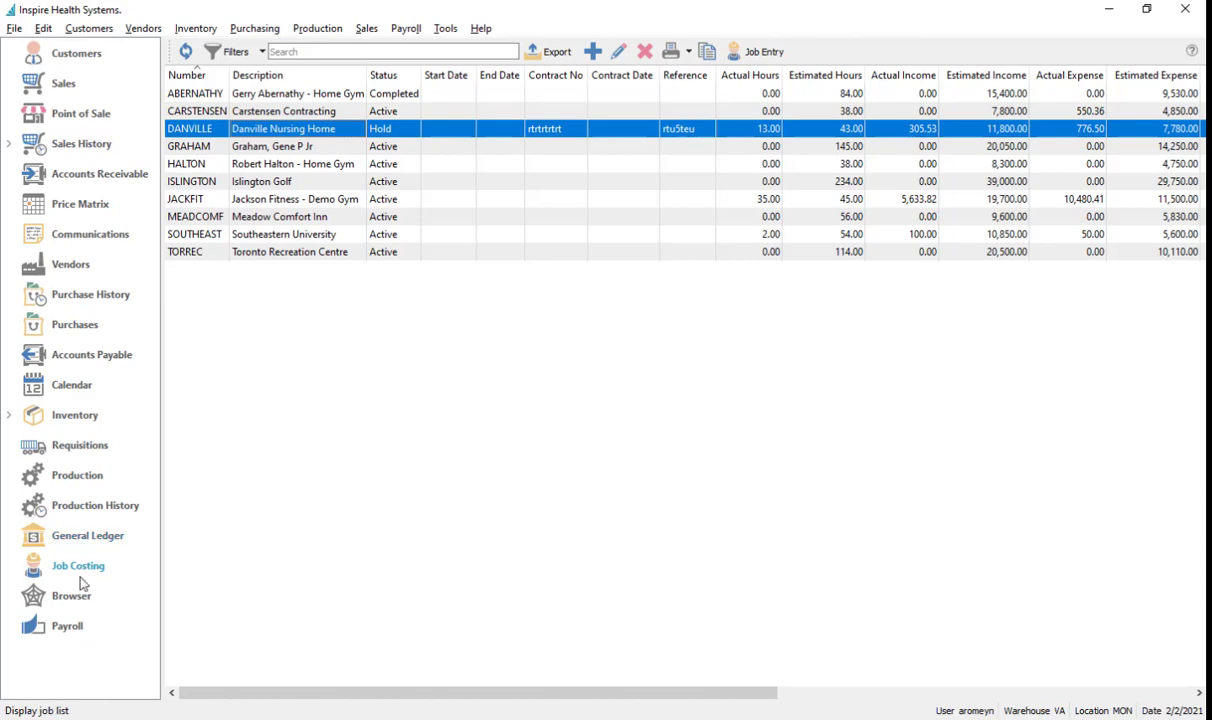
left_click(70, 630)
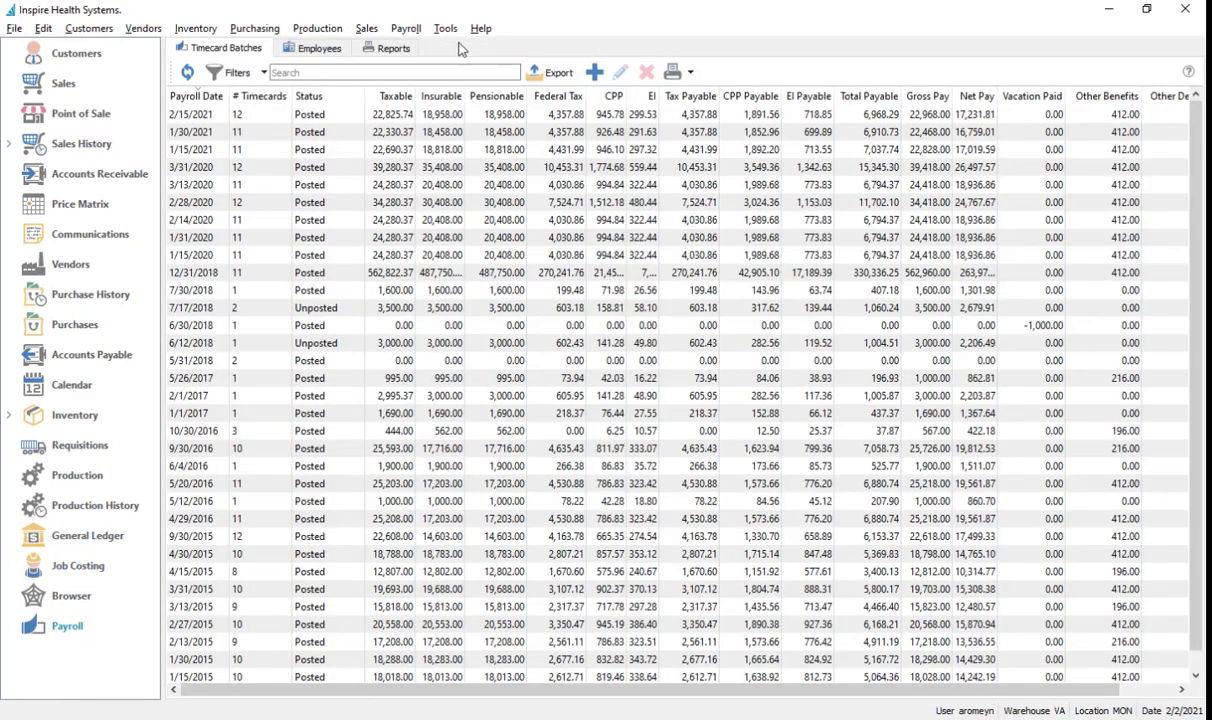
left_click(406, 30)
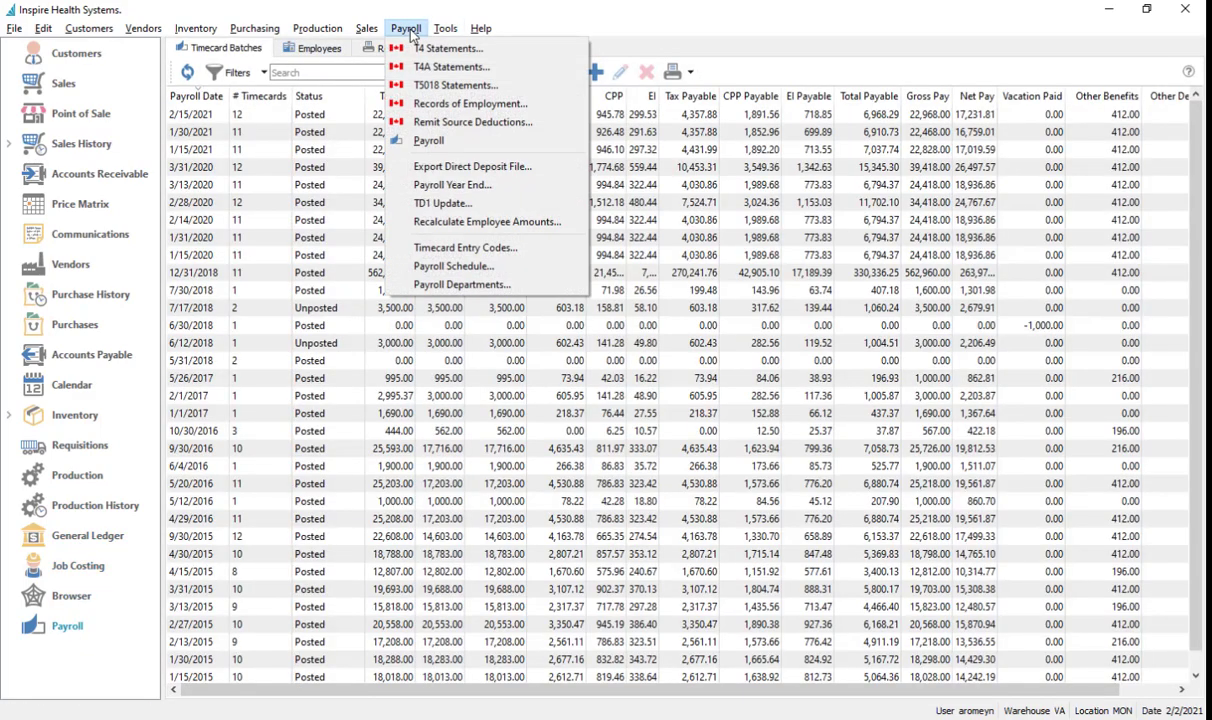
left_click(448, 249)
left_click_drag(686, 221, 456, 132)
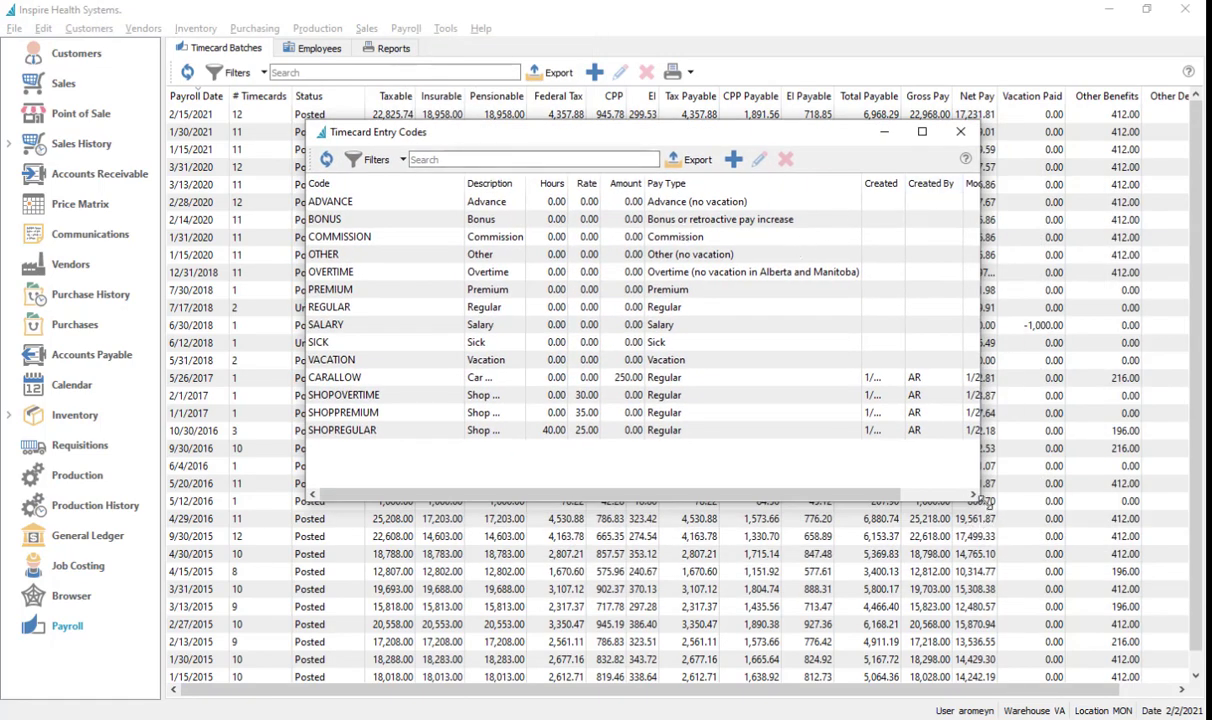
left_click_drag(987, 503, 1110, 488)
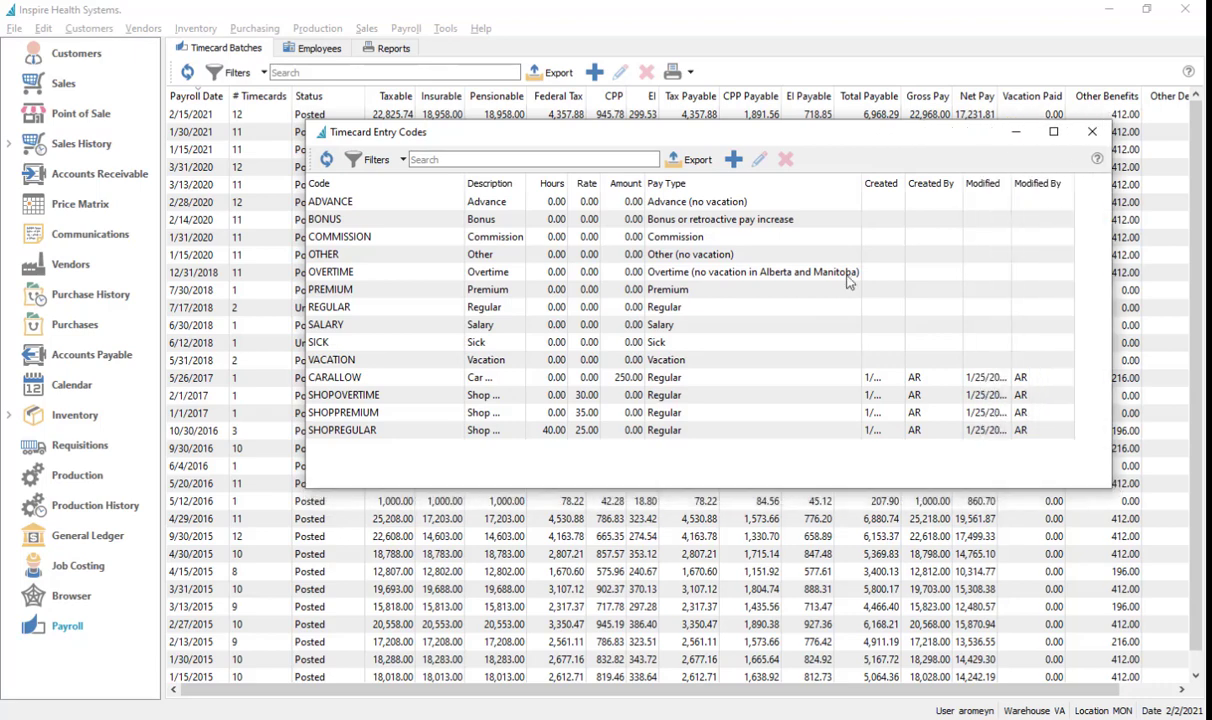
Step: Review the timecard entry codes from ADVANCE to SHOPREGULAR, and widen the Description column to read the full descriptions
left_click(372, 203)
left_click(368, 220)
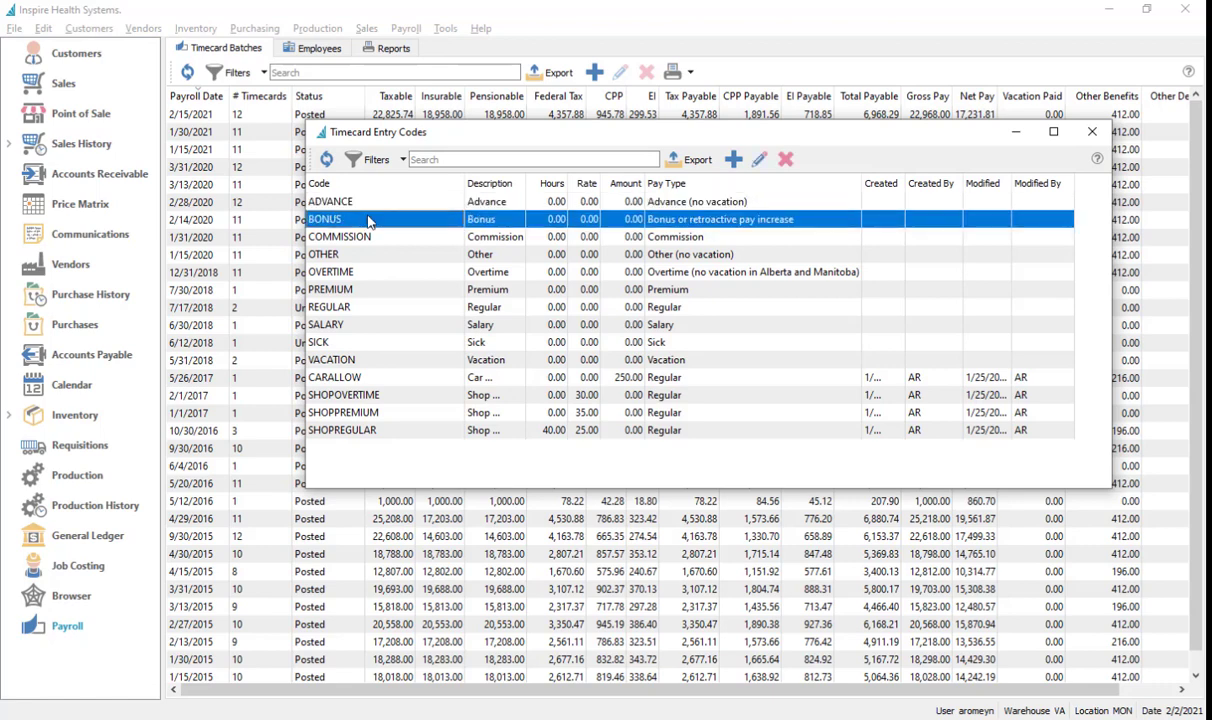
left_click(356, 203)
left_click(350, 221)
left_click(356, 237)
left_click(374, 256)
left_click(372, 272)
left_click(364, 289)
left_click(378, 307)
left_click(390, 324)
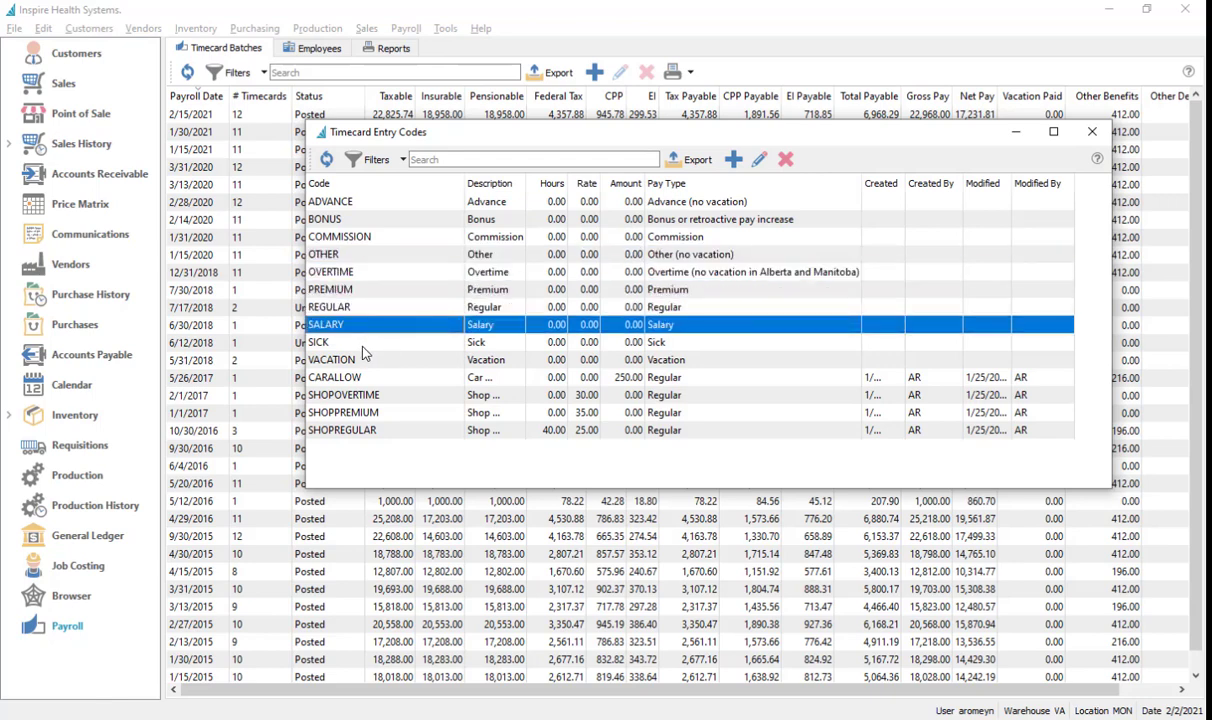
left_click(345, 342)
left_click(364, 362)
left_click(390, 396)
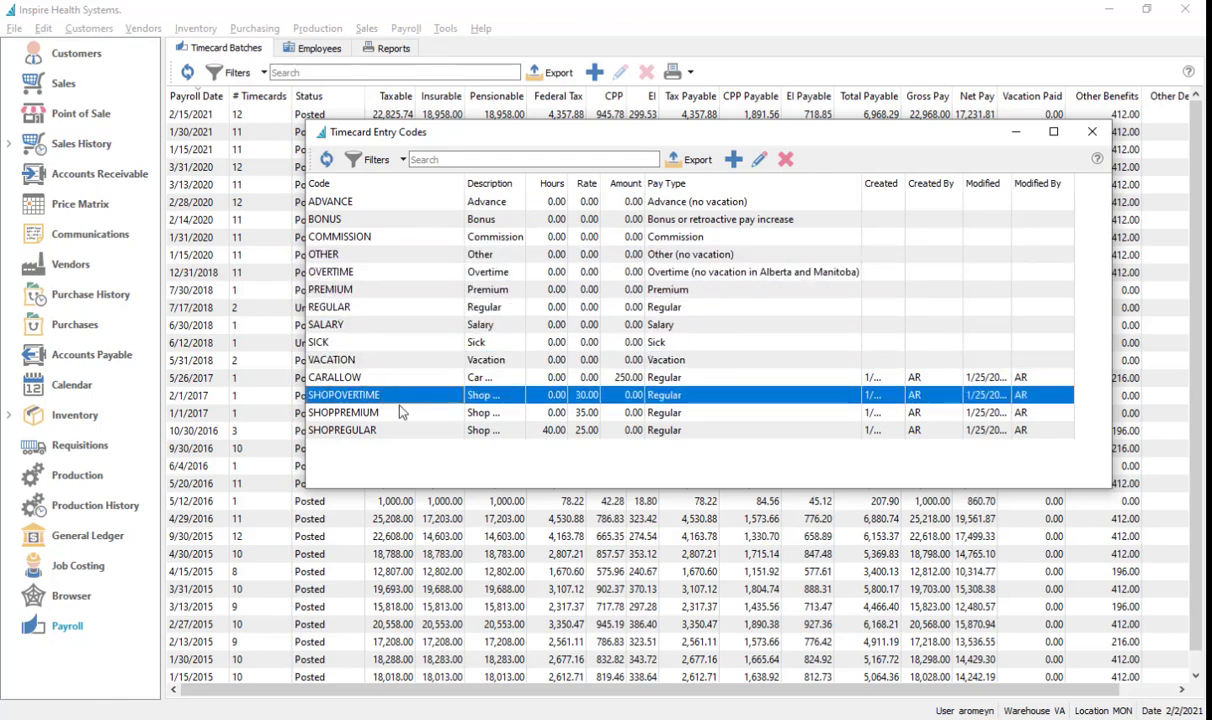
left_click(400, 414)
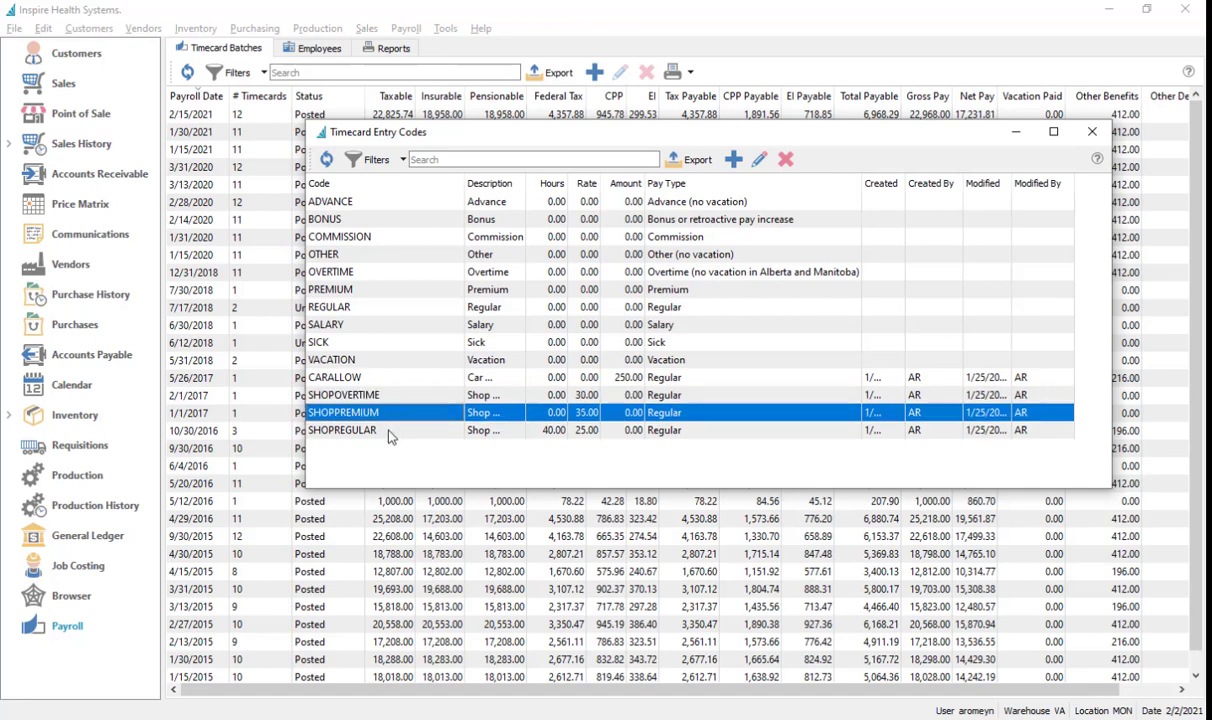
left_click(390, 432)
left_click_drag(521, 183, 625, 184)
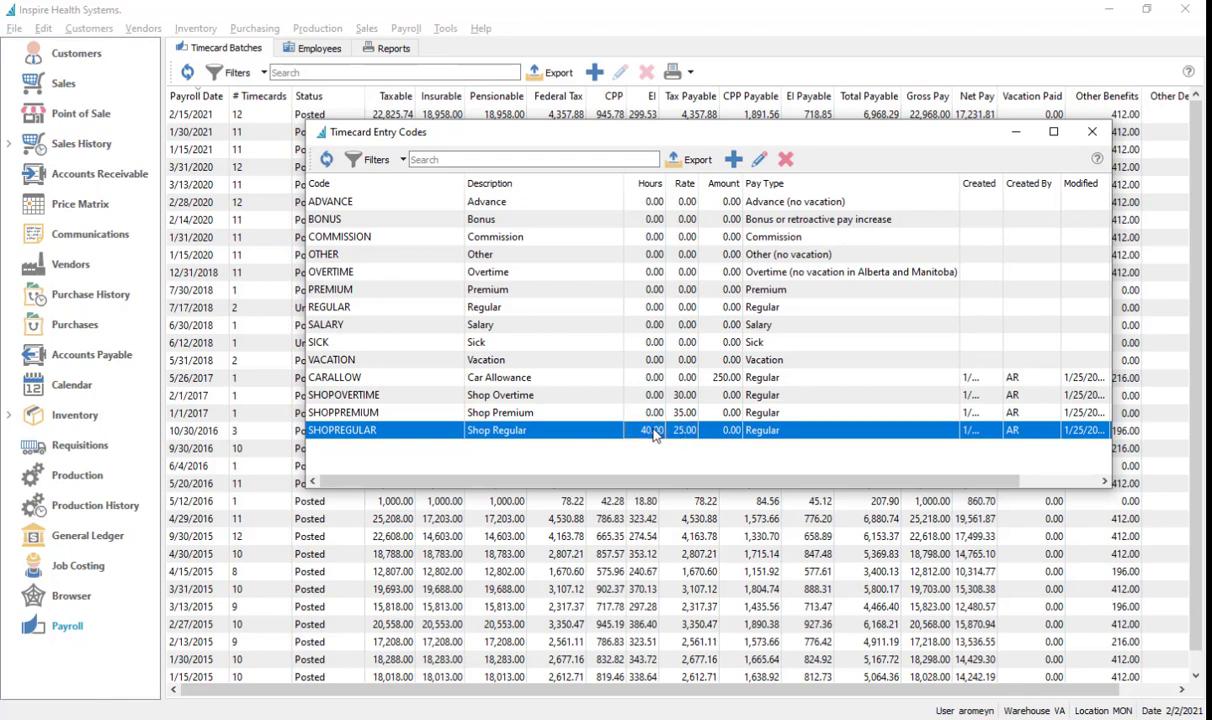
Step: Examine the rules and defaults of the SHOPREGULAR timecard entry code, and close it
double_click(416, 441)
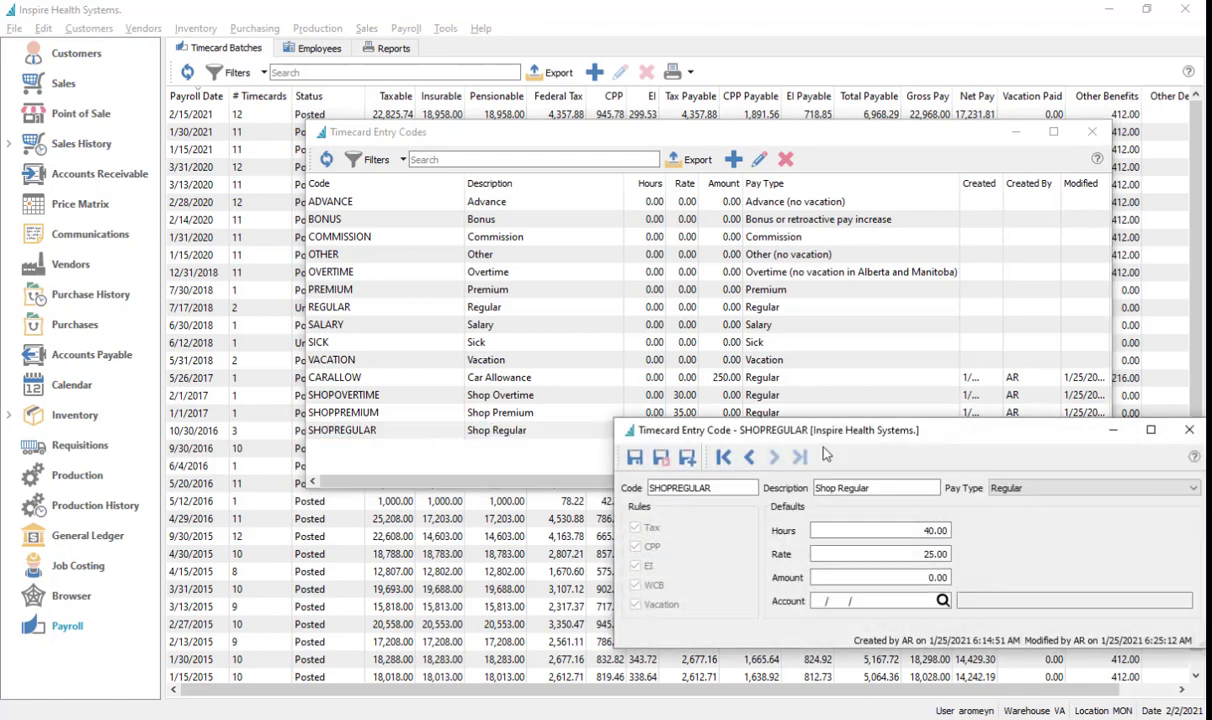
left_click_drag(900, 432, 685, 243)
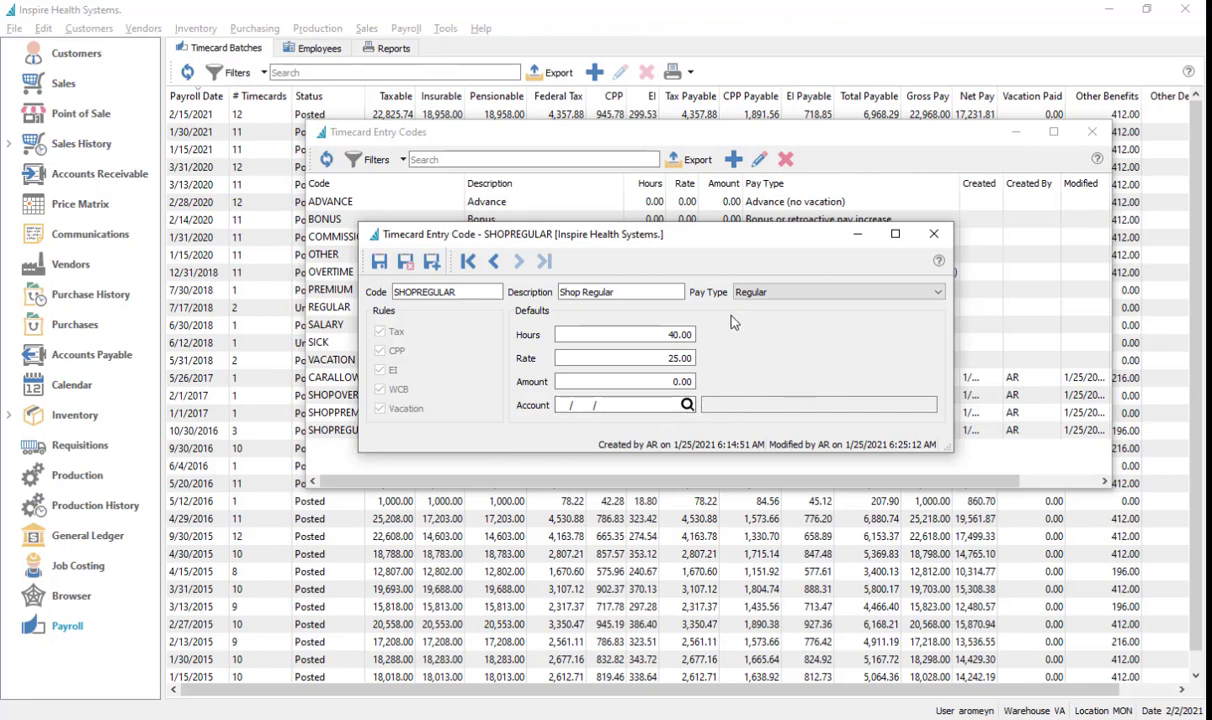
left_click(933, 234)
Step: Start a new timecard entry code and compare the rules for the Advance (no vacation), Overtime, and Other (no vacation) pay types
left_click(734, 160)
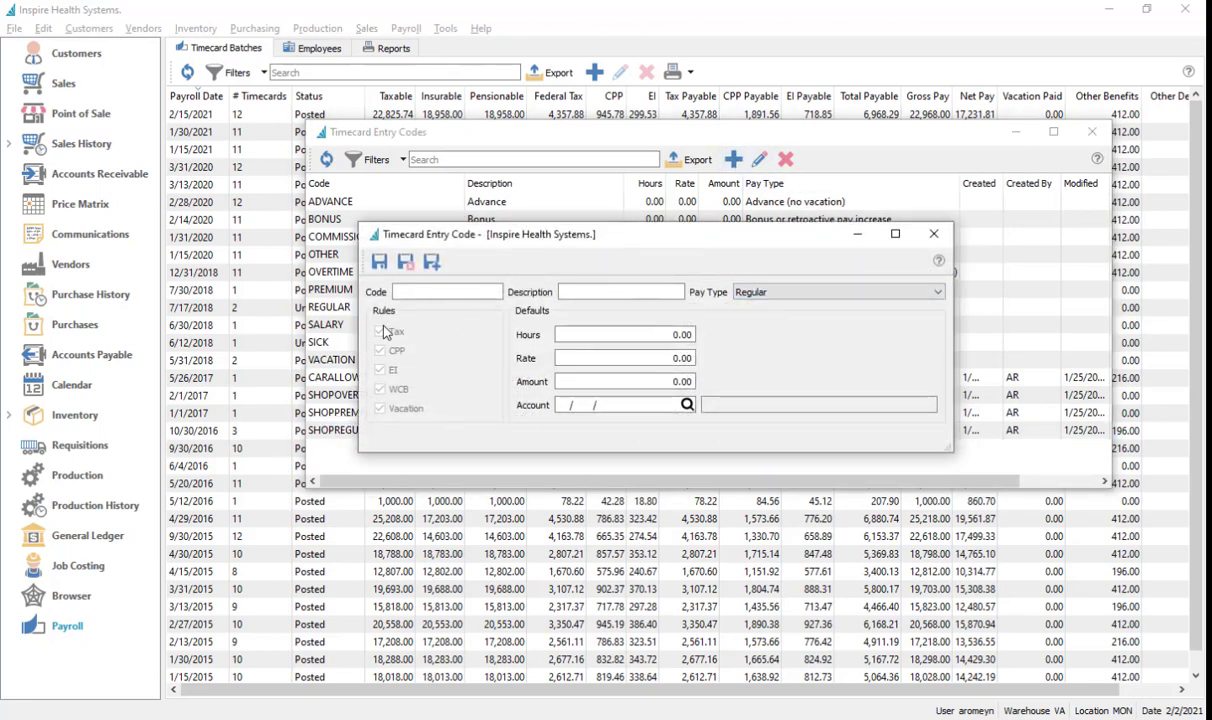
left_click(796, 299)
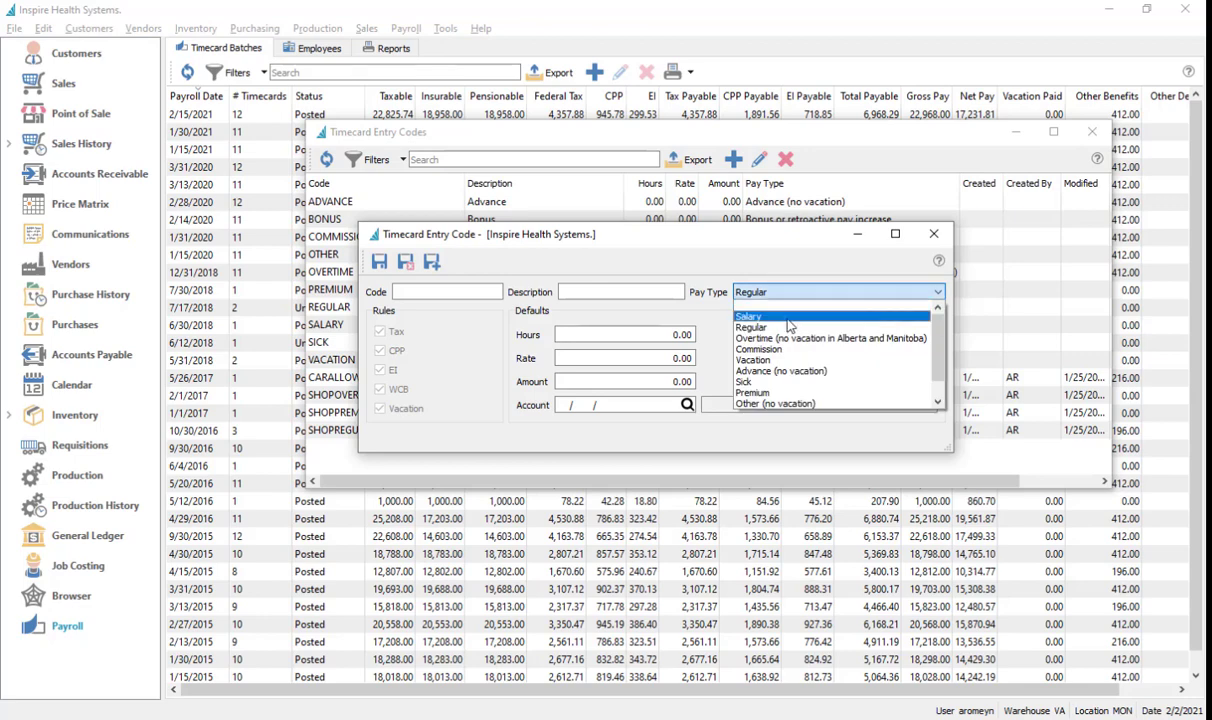
left_click(841, 378)
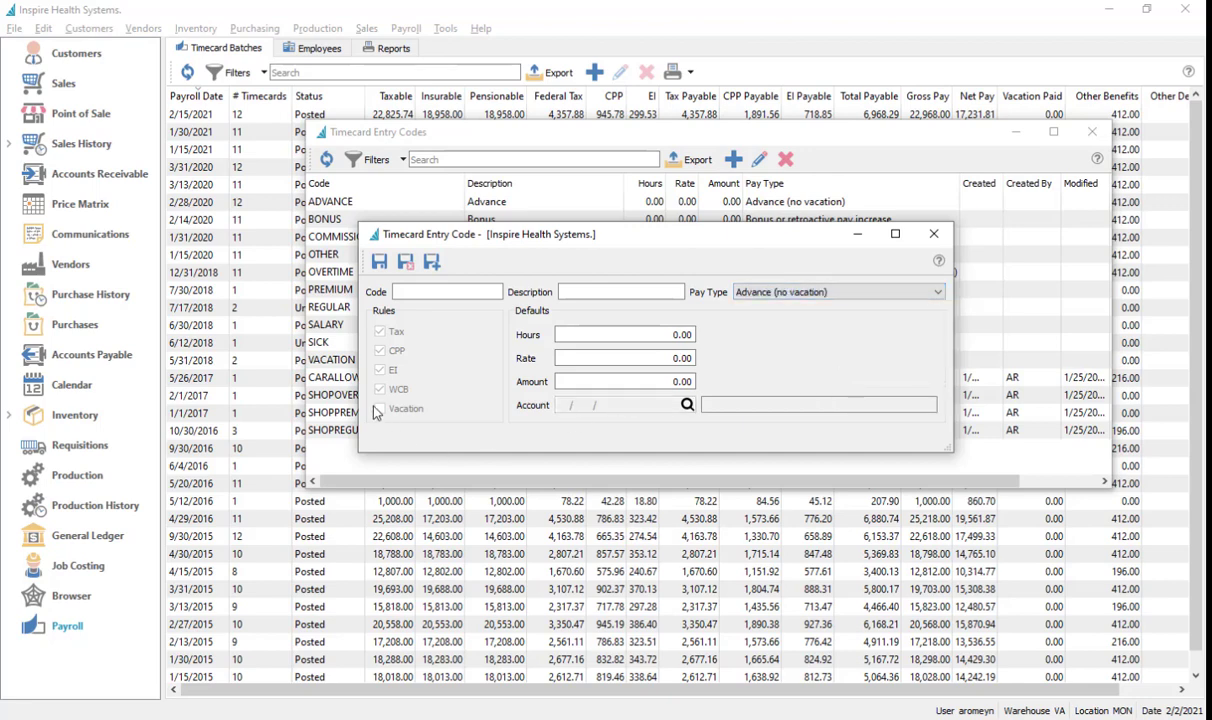
left_click(785, 297)
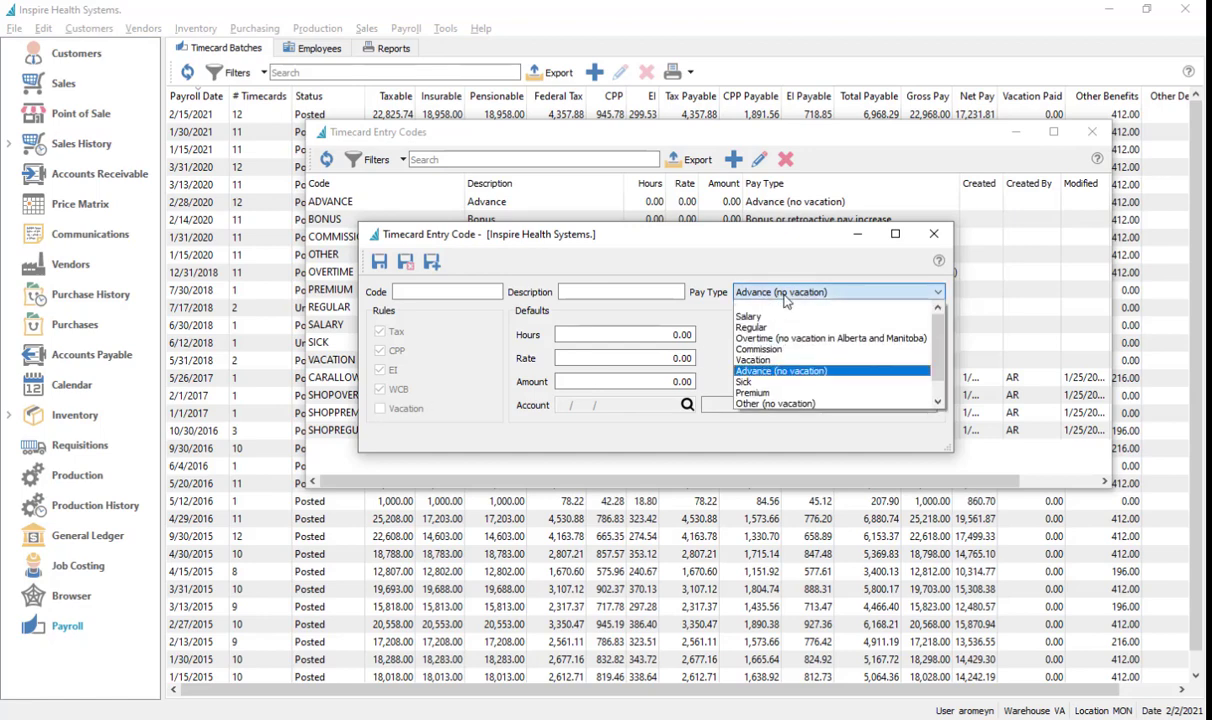
left_click(905, 341)
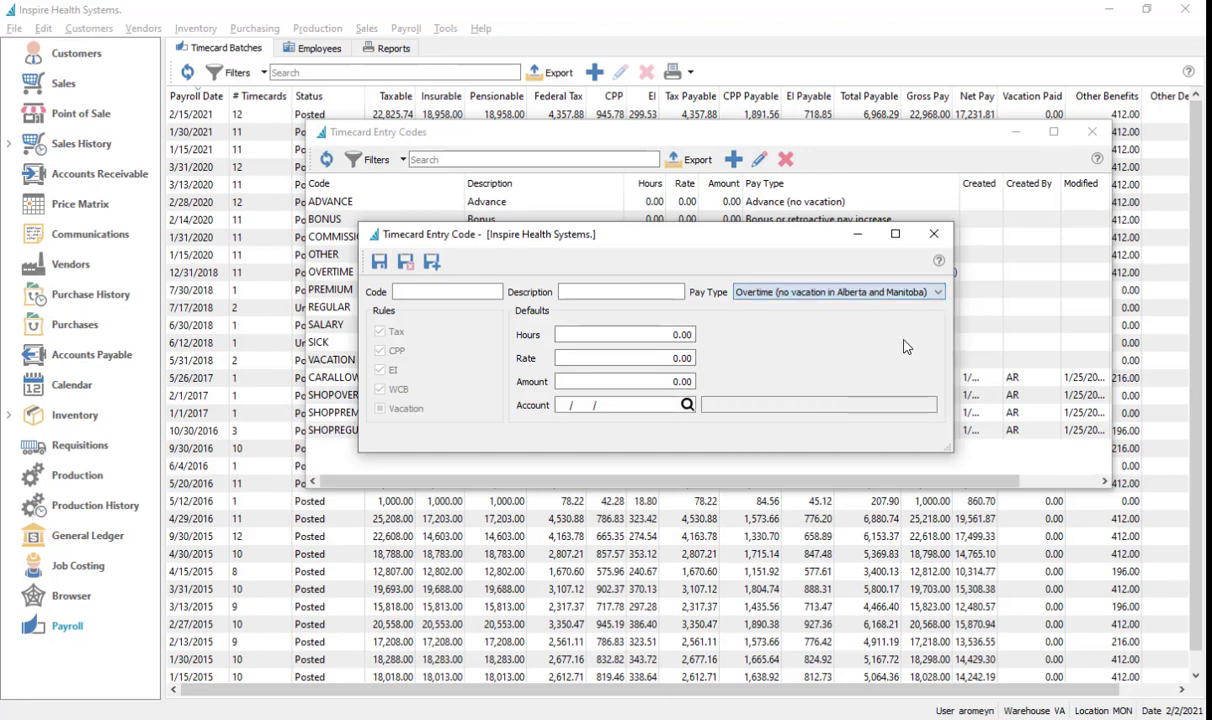
left_click(836, 291)
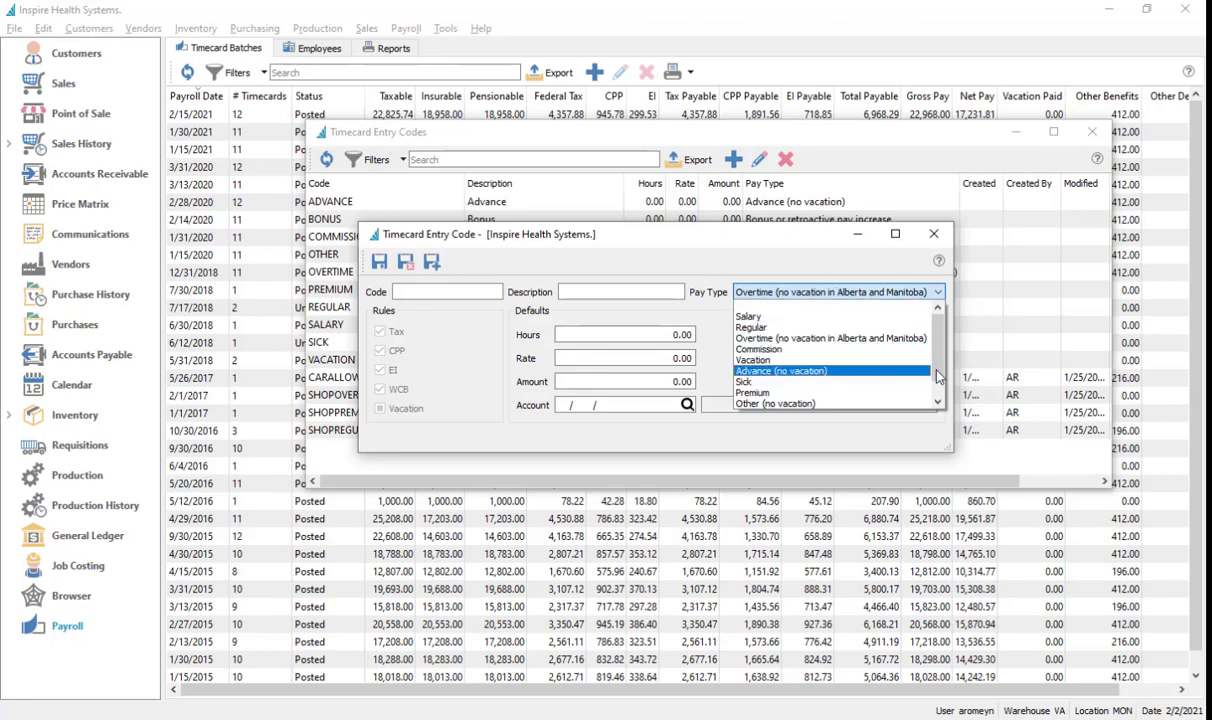
left_click(940, 400)
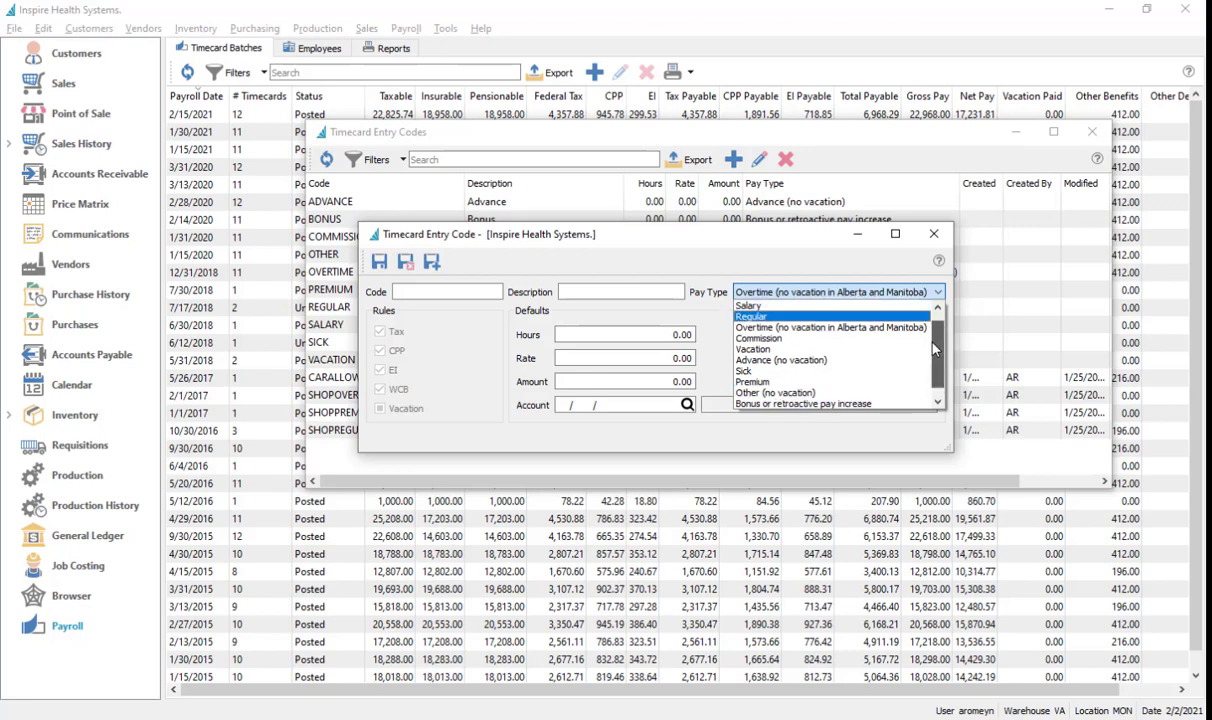
left_click(767, 384)
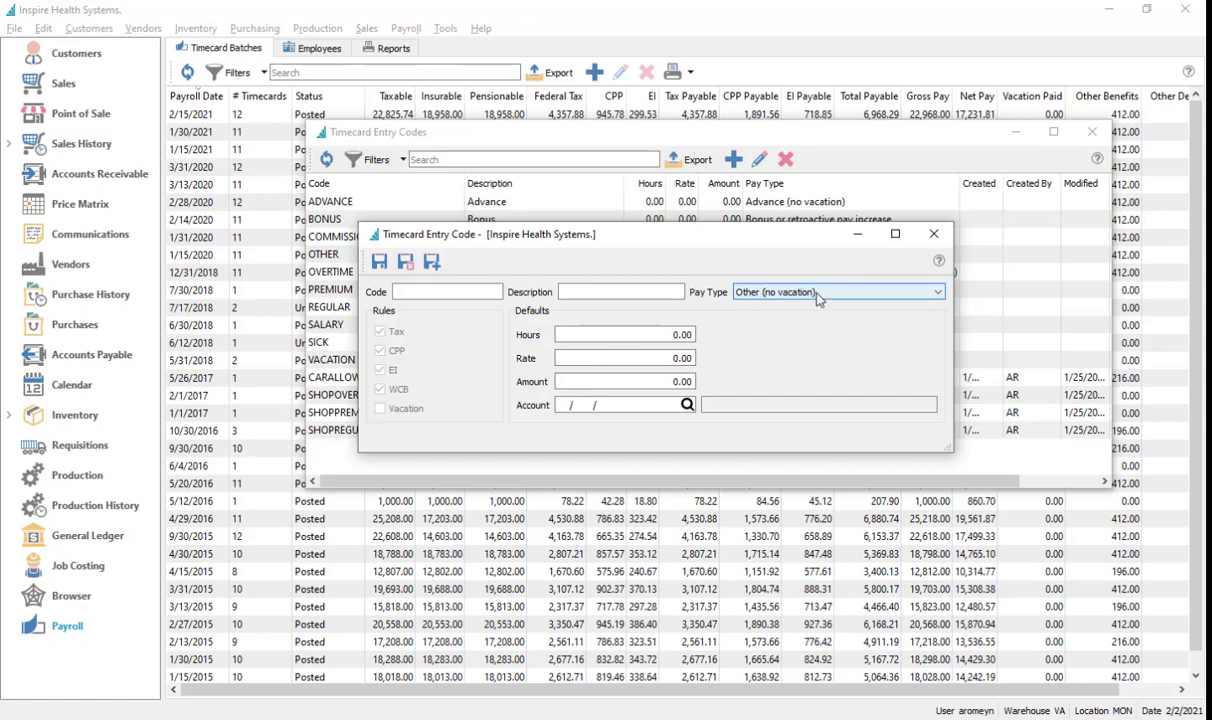
Step: Blank the new code's pay type to examine its rules, discard the code, and close the Timecard Entry Codes list
left_click(857, 296)
scroll(885, 317, "up", 1)
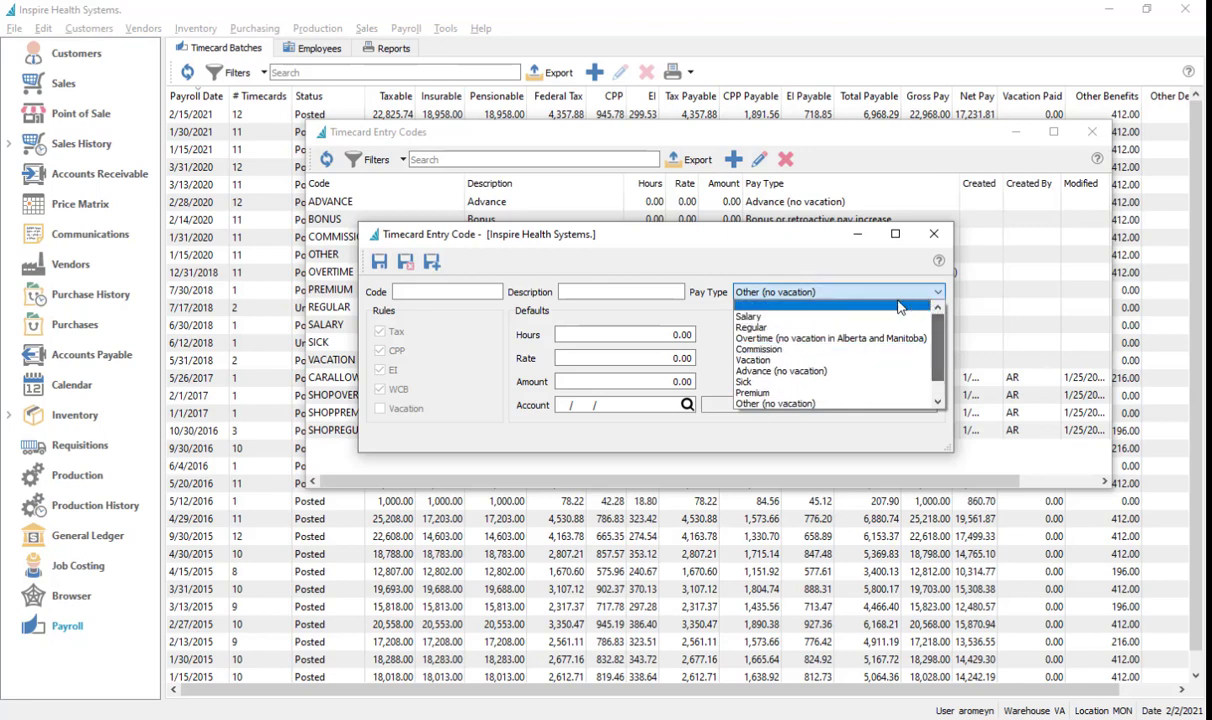
left_click(875, 306)
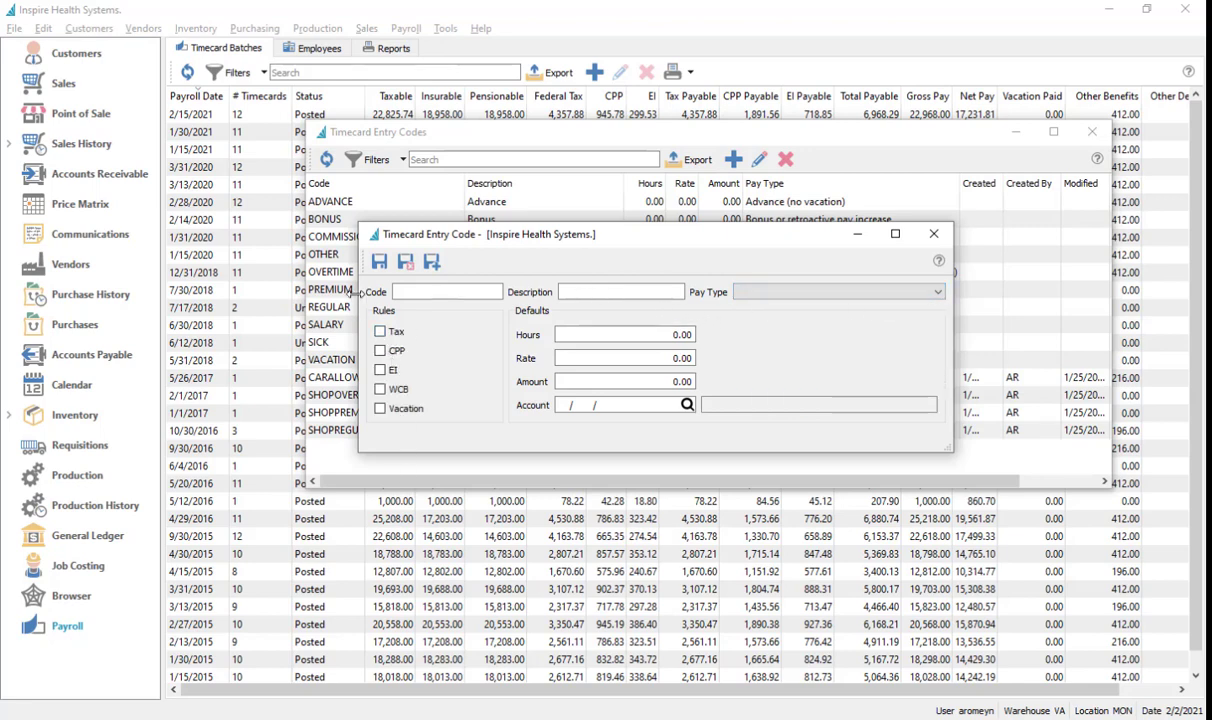
left_click_drag(728, 244, 747, 219)
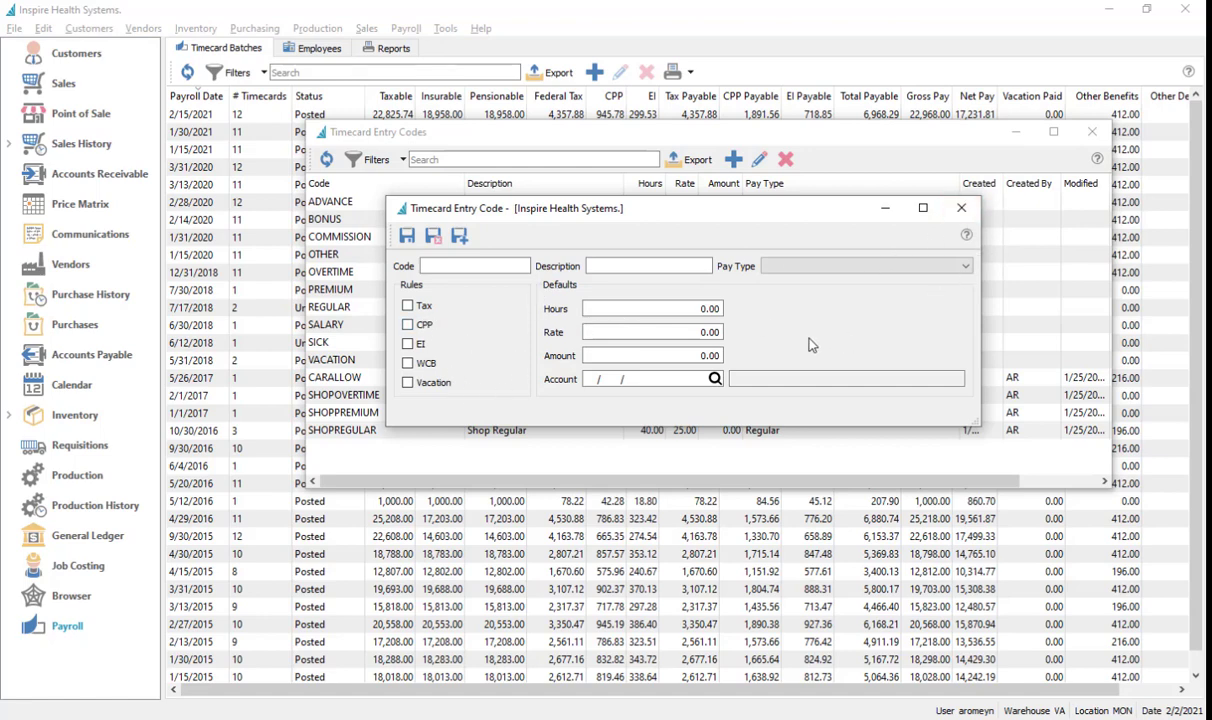
left_click(961, 207)
left_click(691, 345)
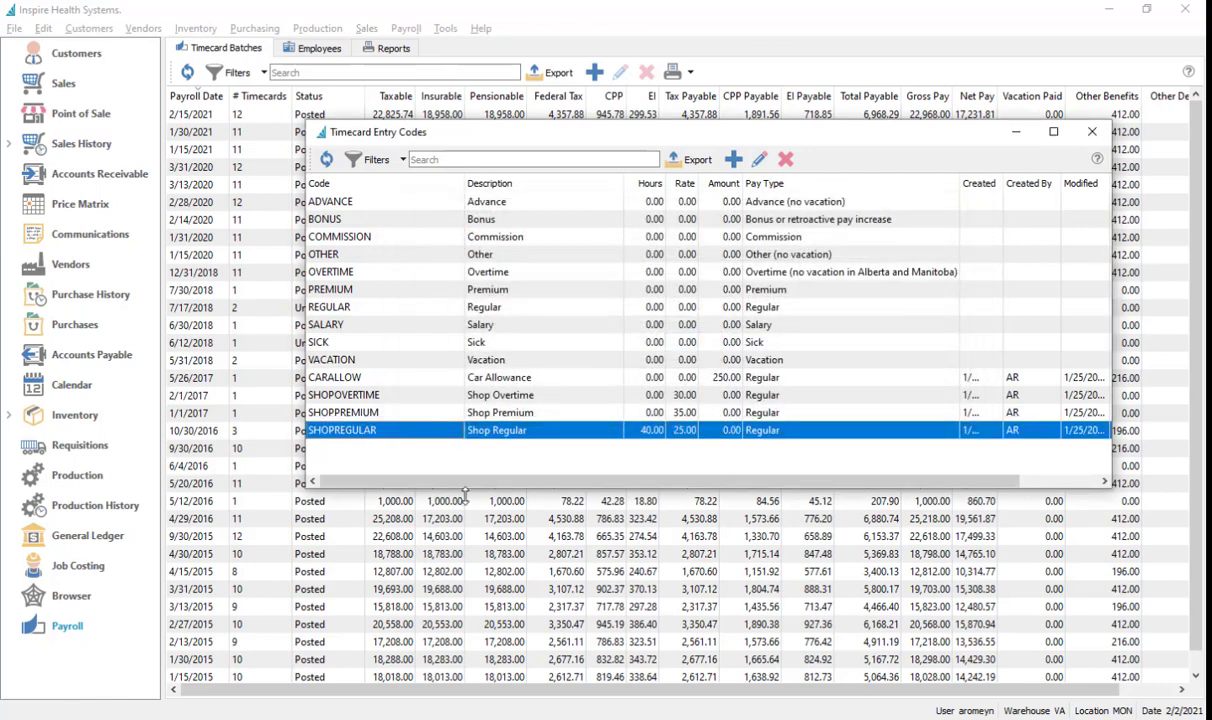
left_click(1093, 133)
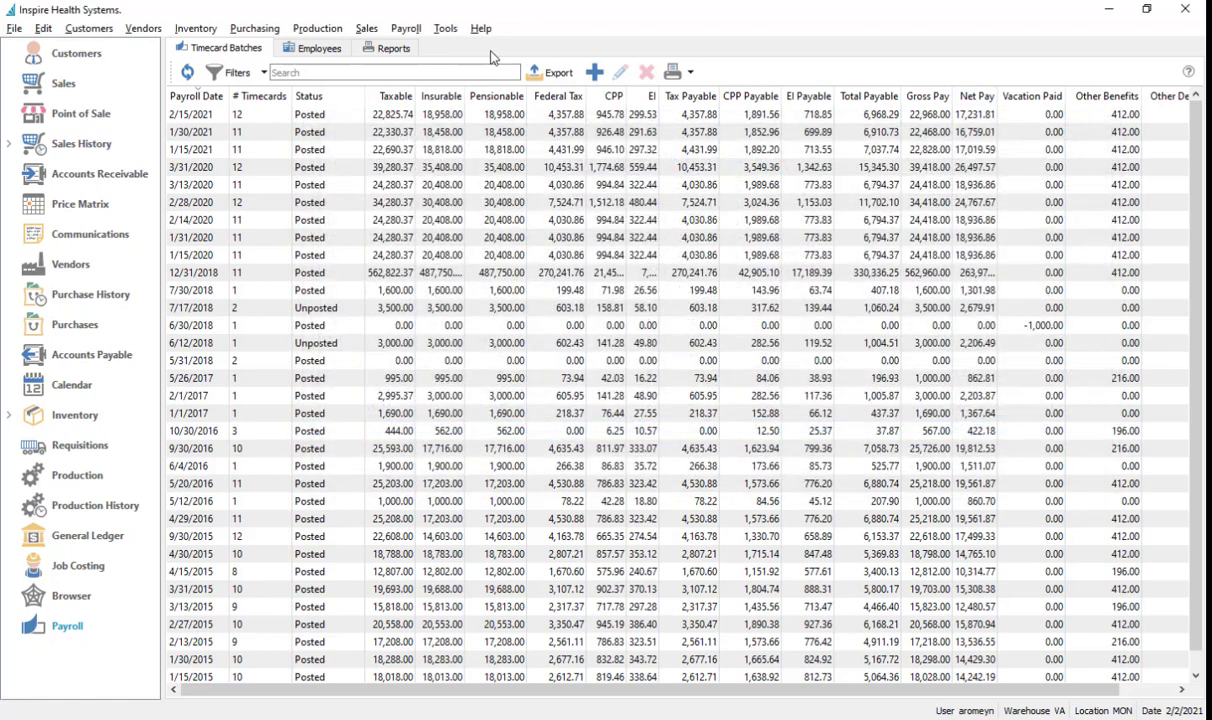
Step: Open the timecard entries of payroll department 3 (Services), widening the window and the Code column to show every column
left_click(408, 30)
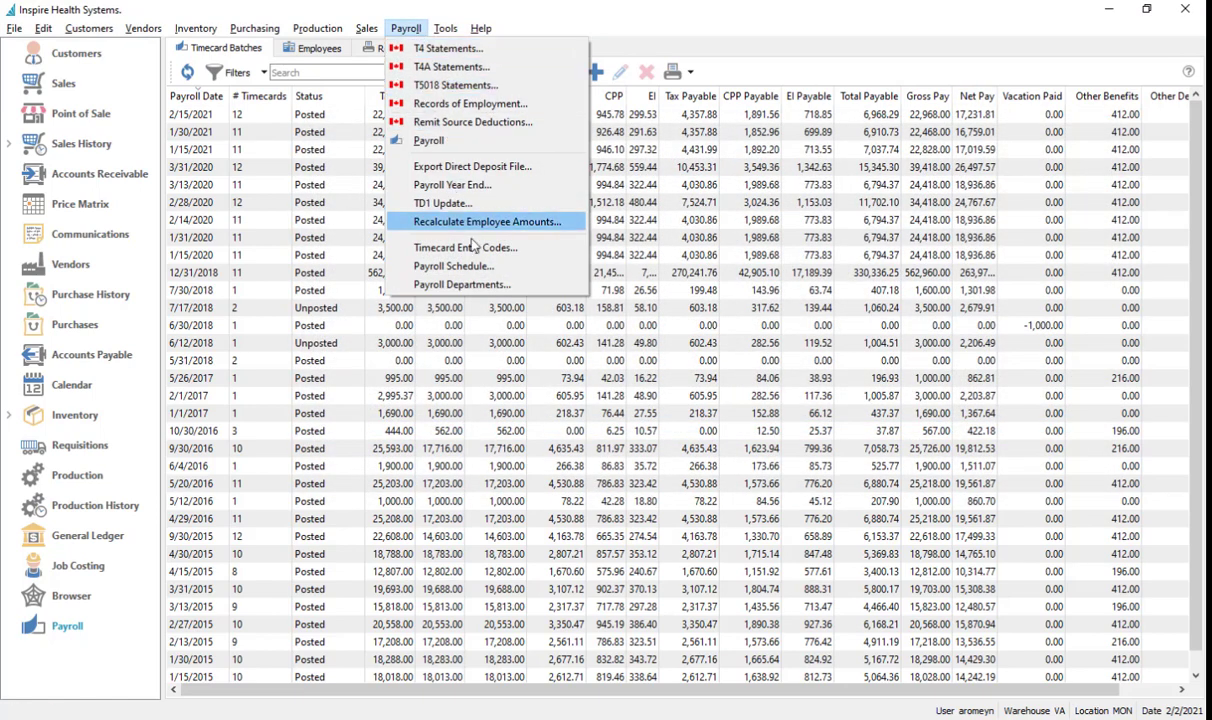
left_click(462, 285)
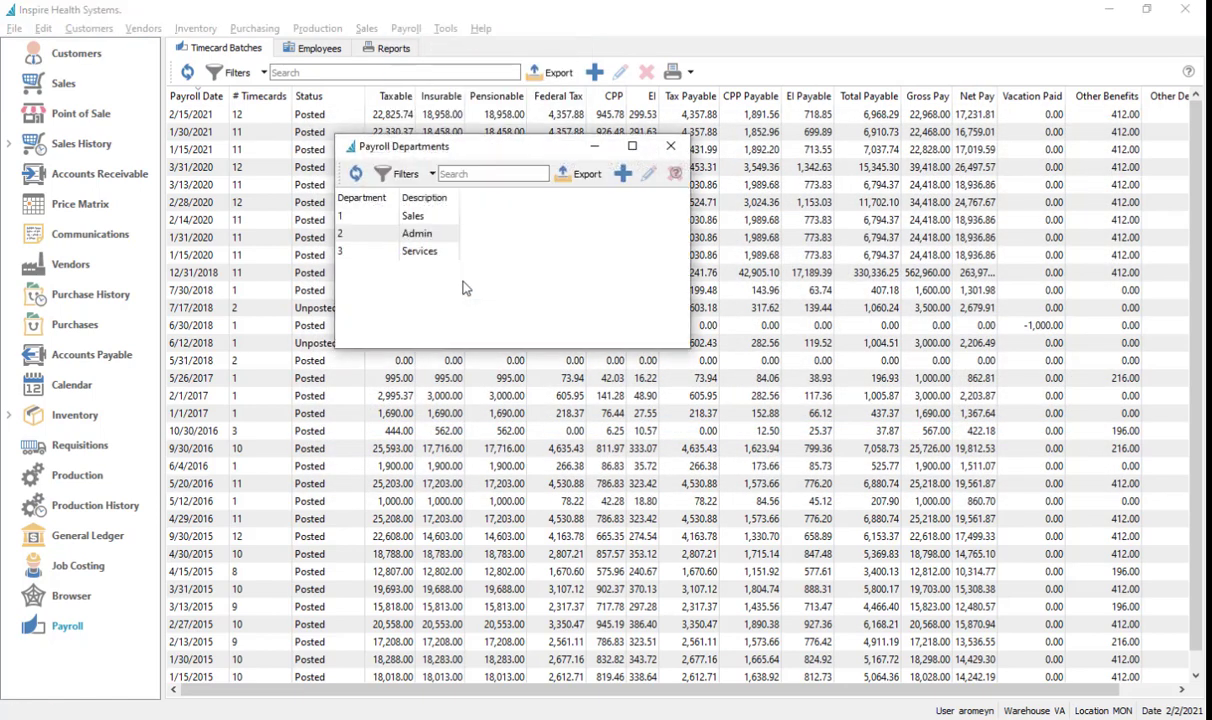
double_click(400, 252)
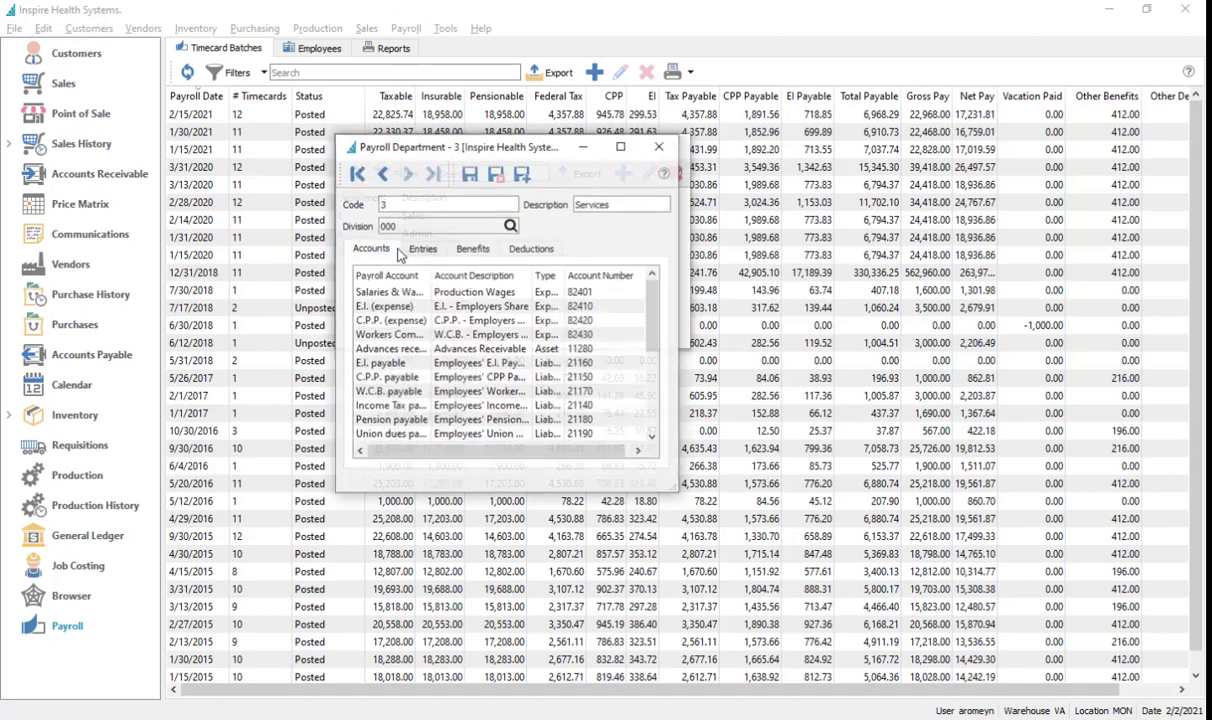
left_click(424, 249)
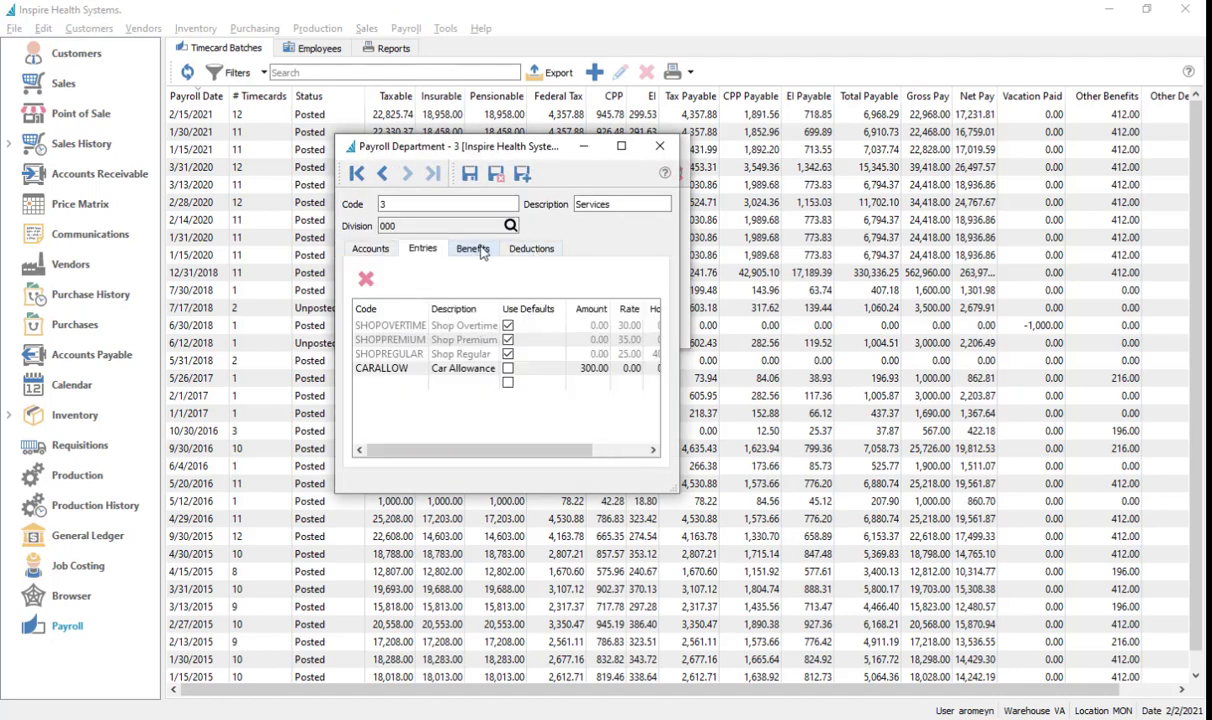
left_click_drag(678, 291, 994, 291)
left_click_drag(433, 312, 626, 306)
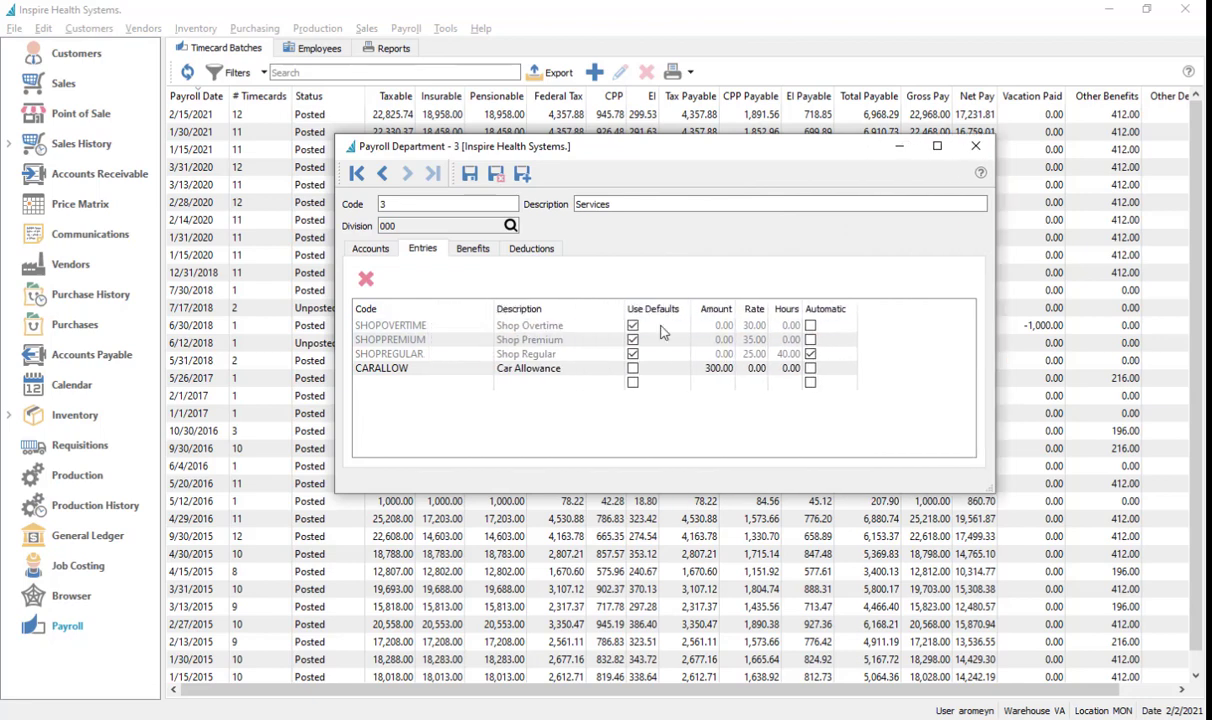
Step: Review the department's three shop entry codes, switching Use Defaults for SHOPOVERTIME off and back on to compare its rate
left_click(420, 329)
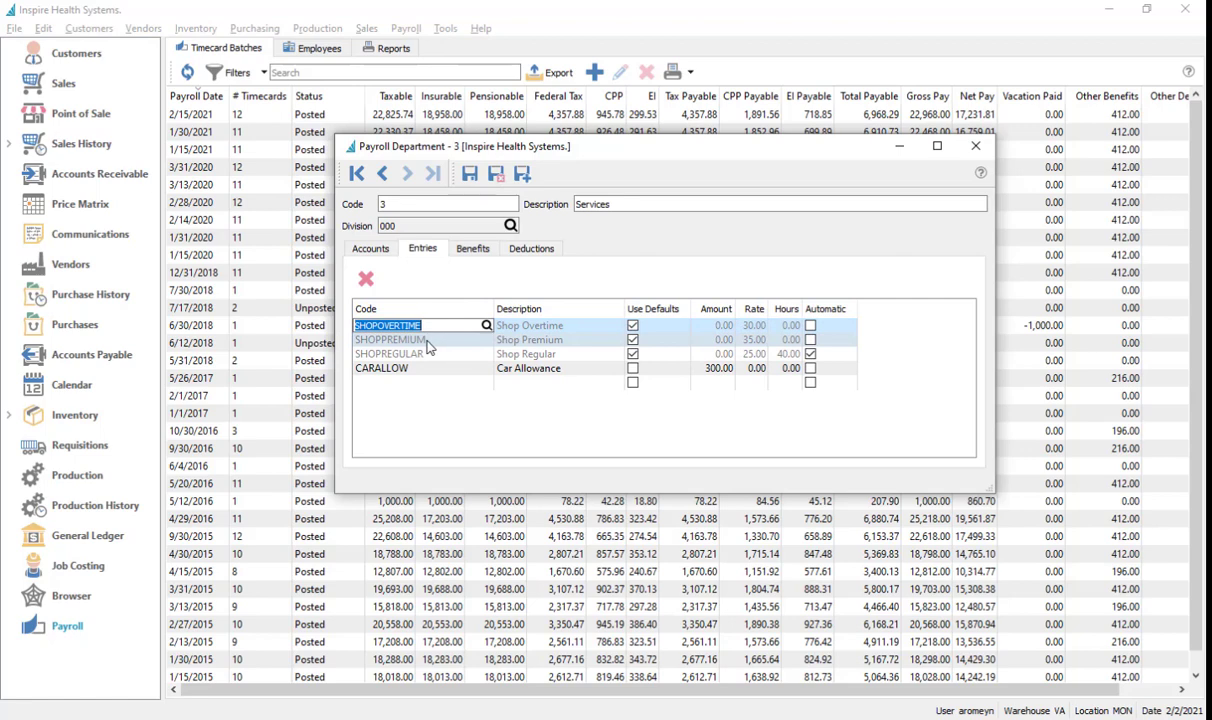
left_click(428, 345)
left_click(430, 356)
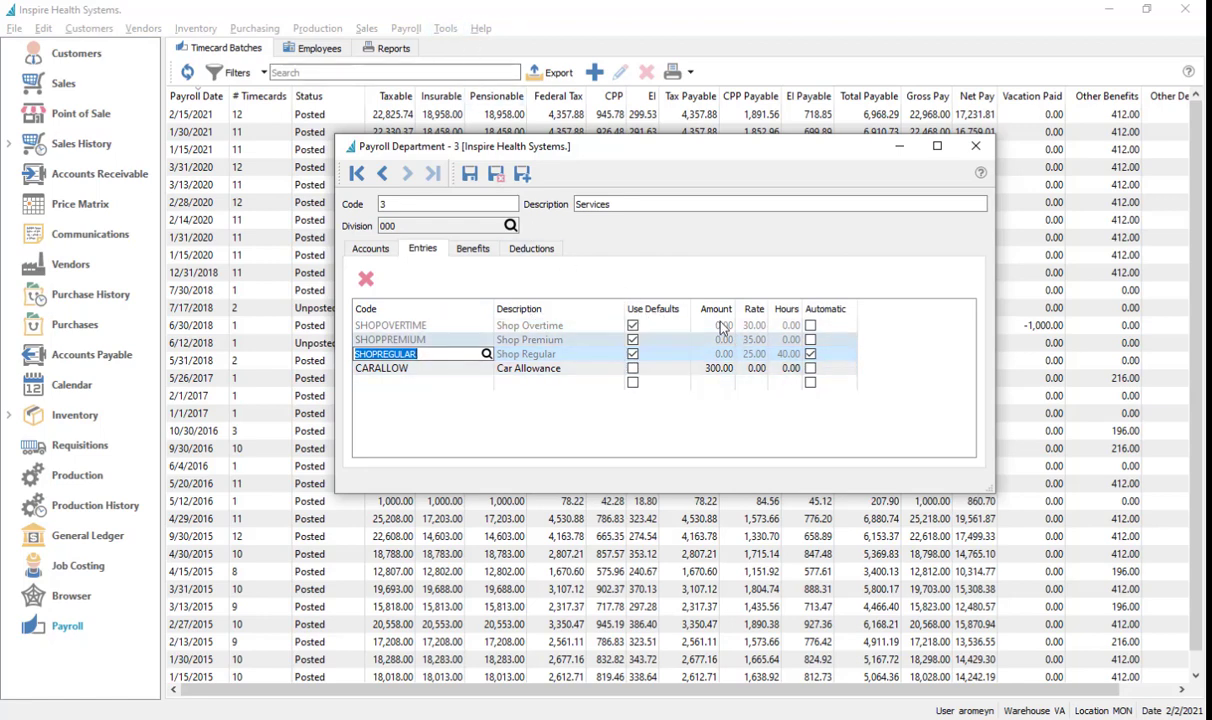
left_click(632, 328)
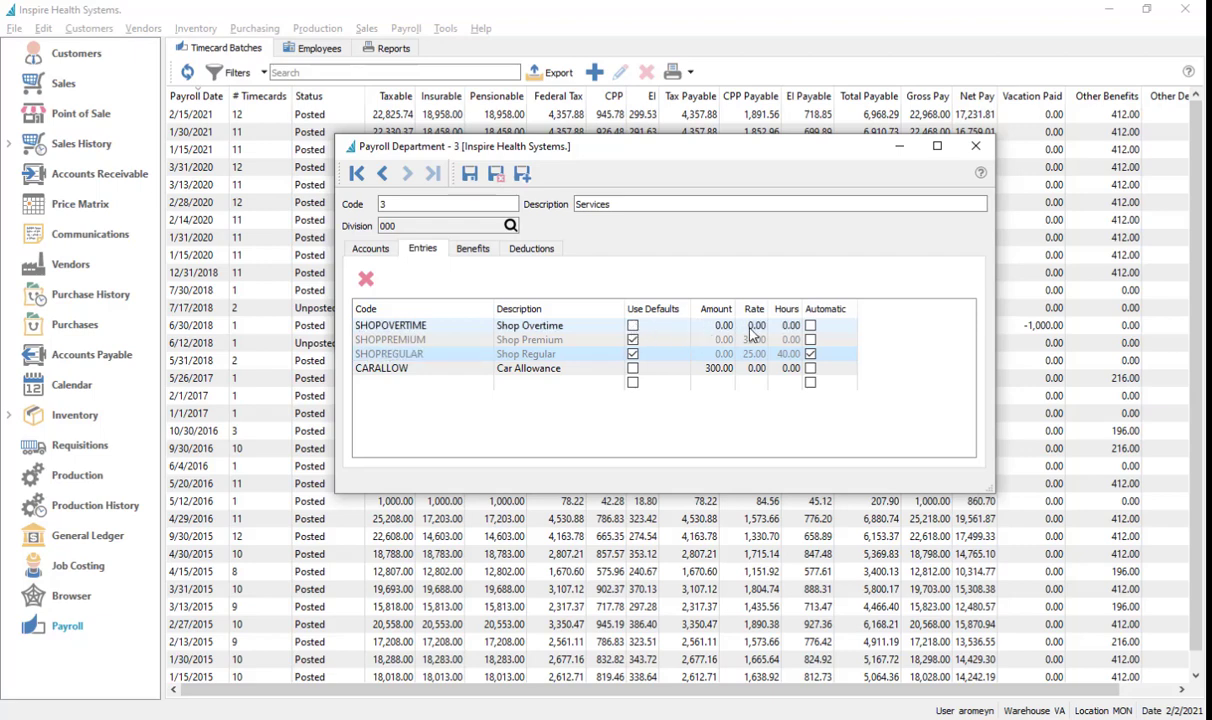
left_click(632, 327)
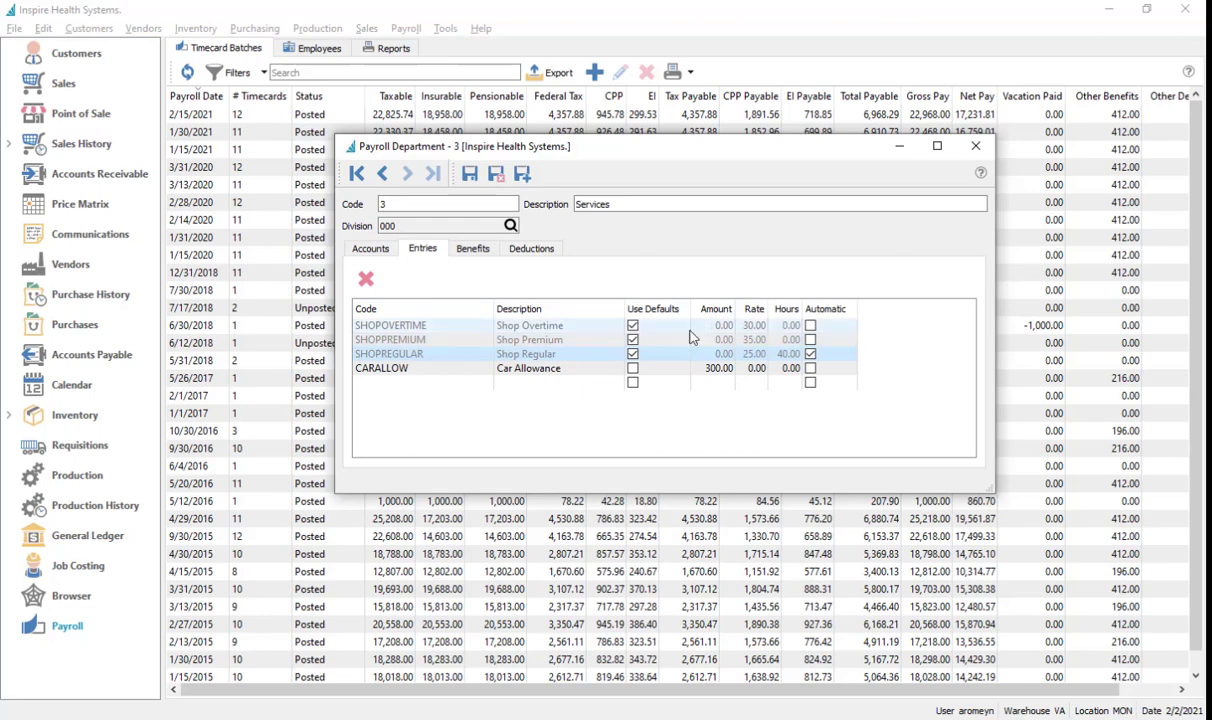
Step: Check the department's CARALLOW entry, save and close the department, and close the Payroll Departments list
left_click(444, 369)
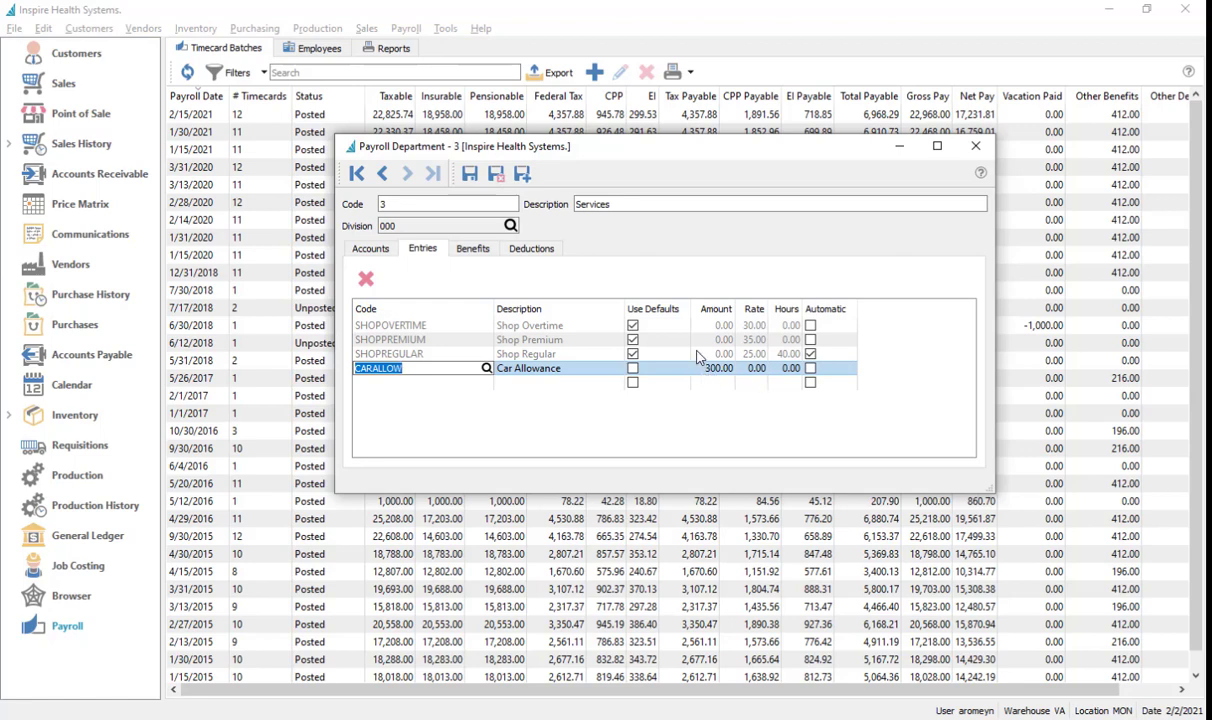
left_click(498, 175)
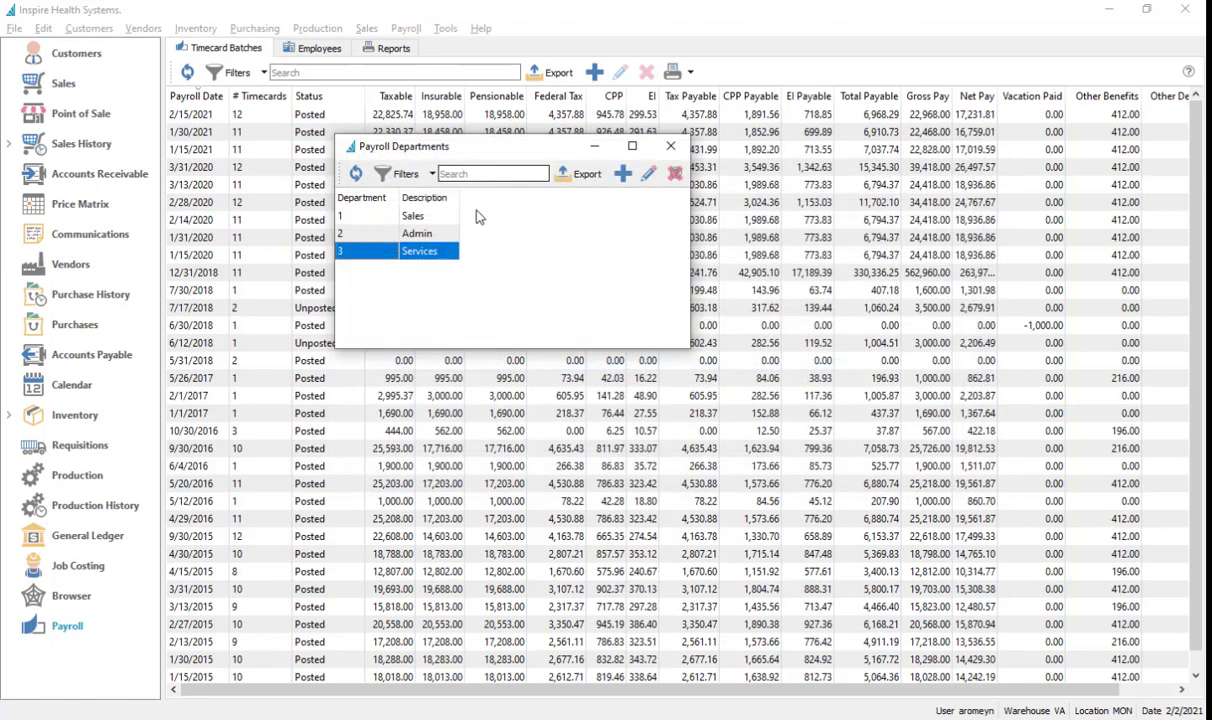
left_click(673, 151)
Step: Open the record of the third employee in the payroll employee list and check the assigned department in its details
left_click(319, 48)
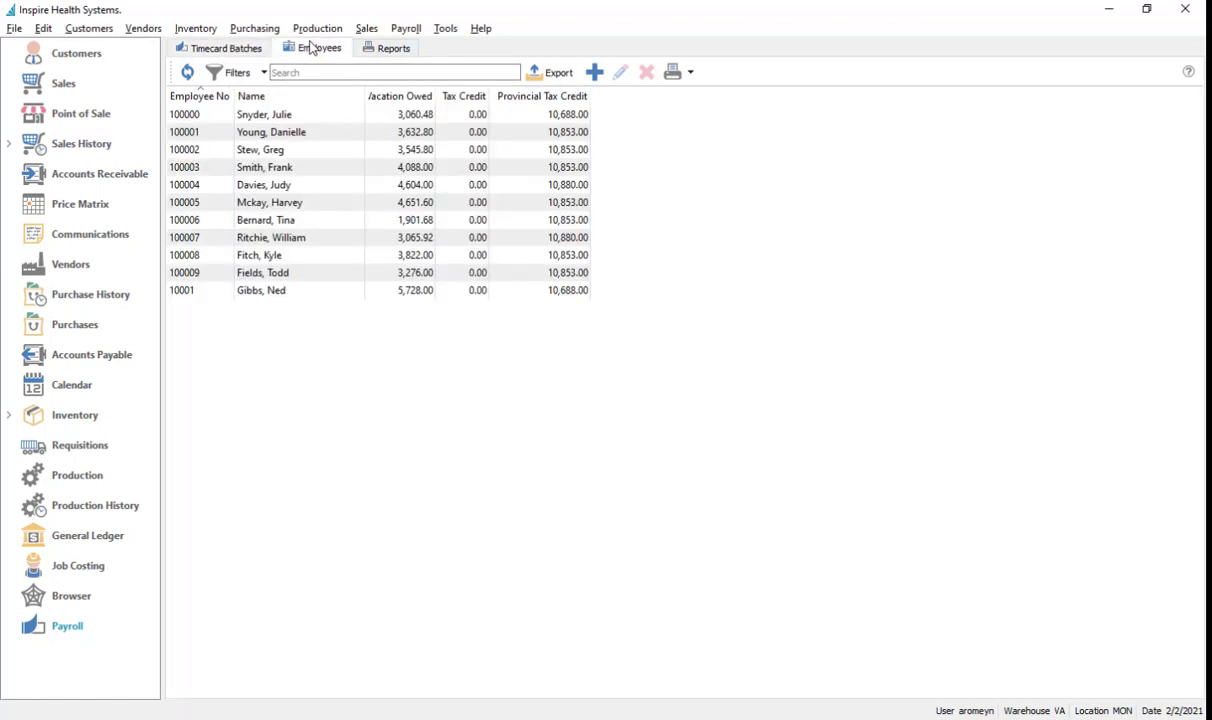
double_click(240, 158)
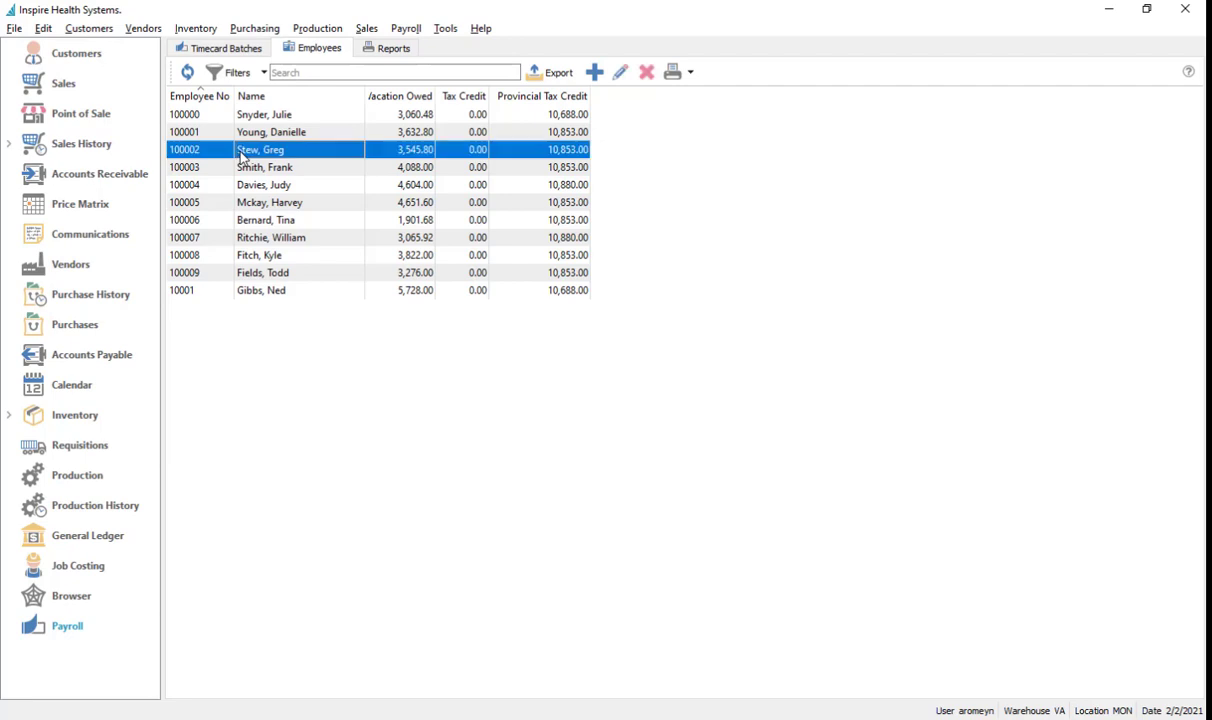
left_click(529, 186)
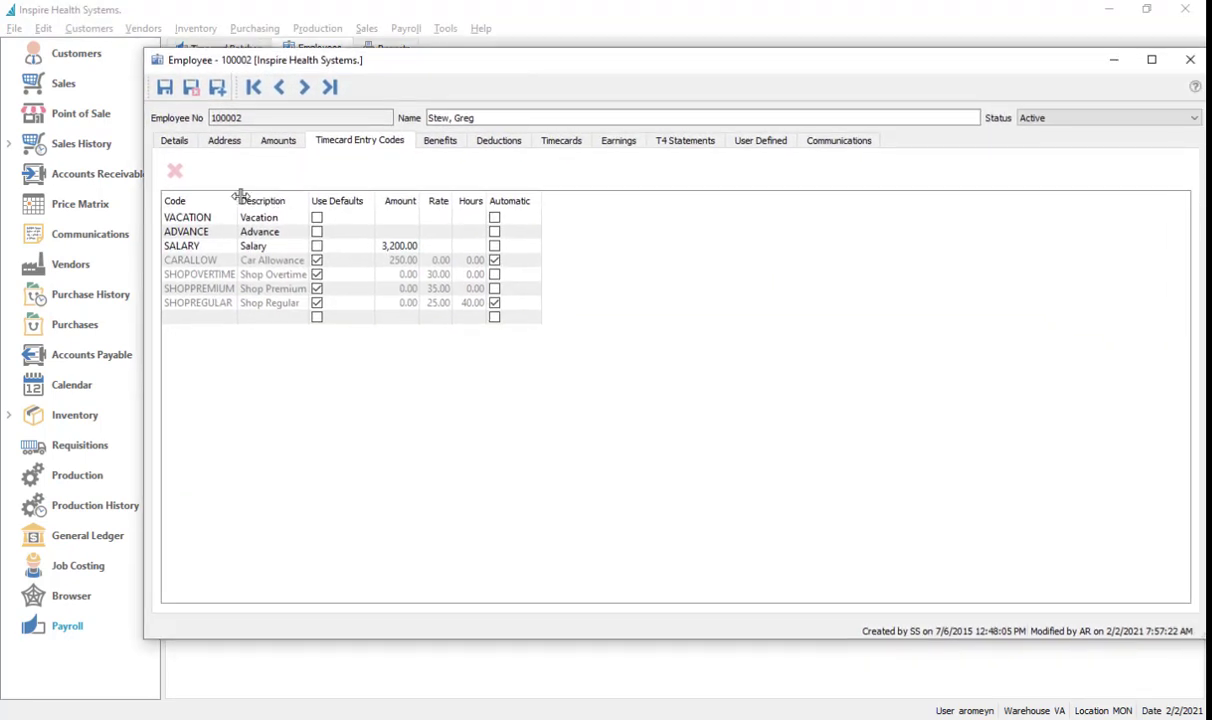
left_click(175, 141)
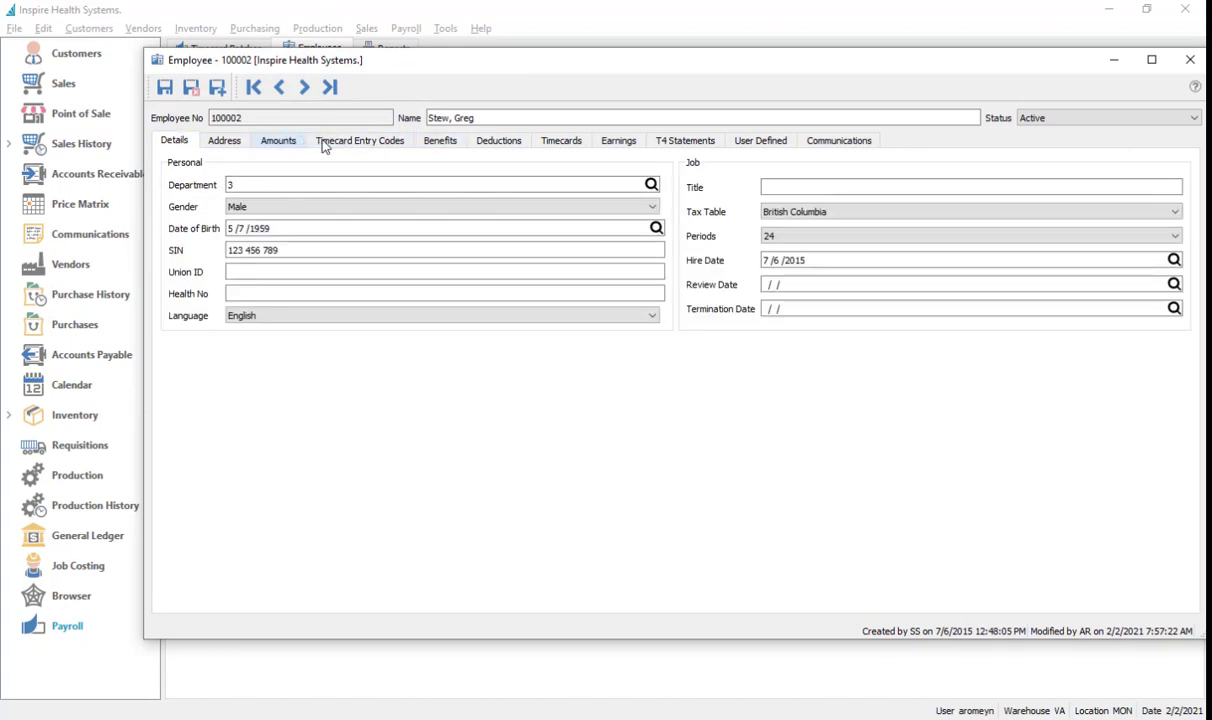
Step: Return to the employee's timecard entry codes and widen the Code and Description columns
left_click(362, 146)
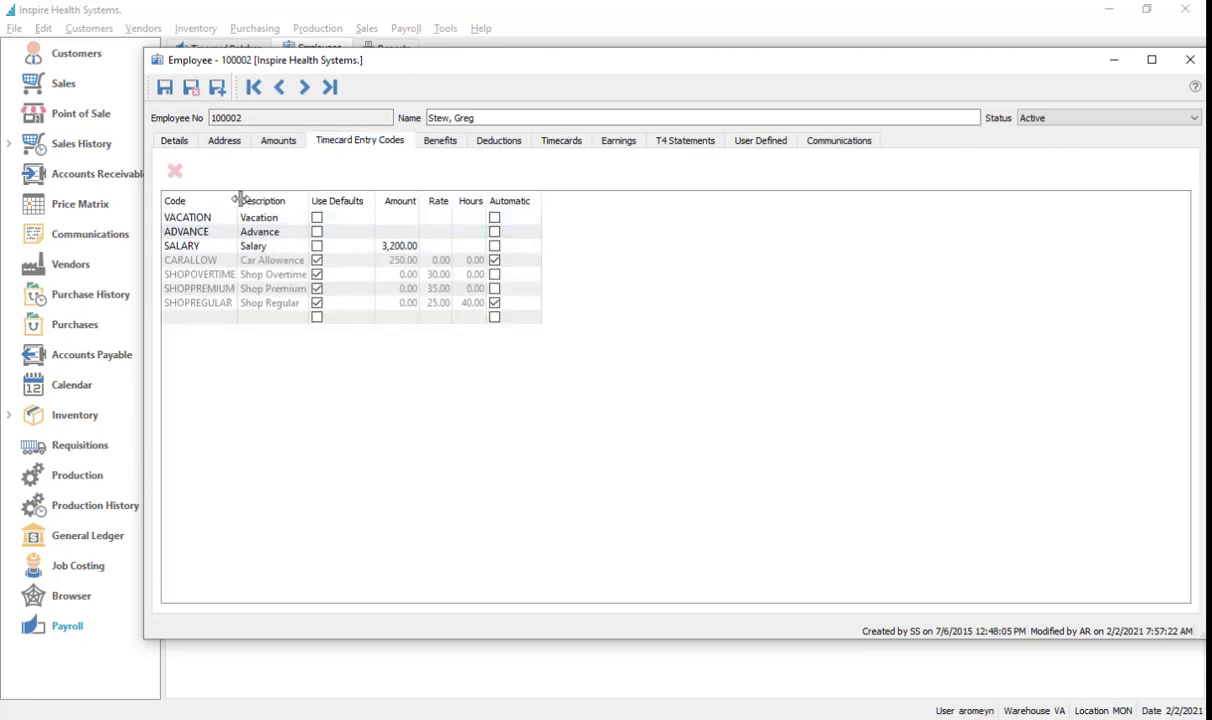
left_click_drag(238, 201, 325, 201)
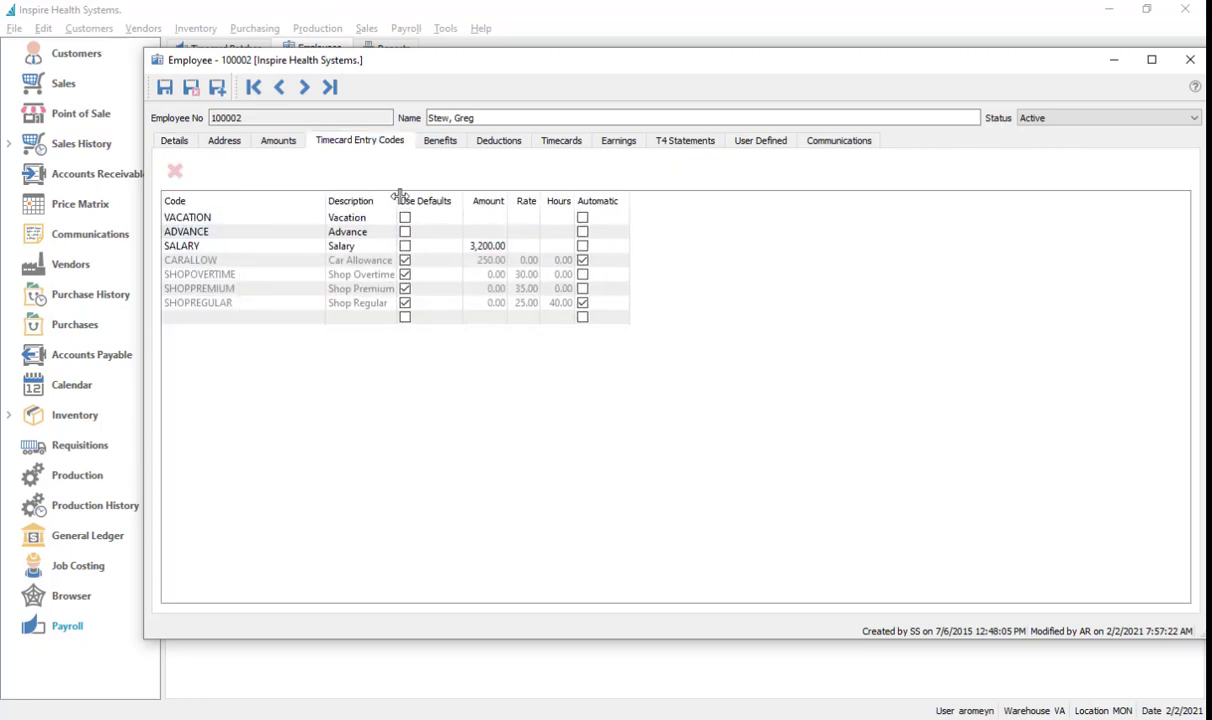
left_click_drag(400, 201, 446, 201)
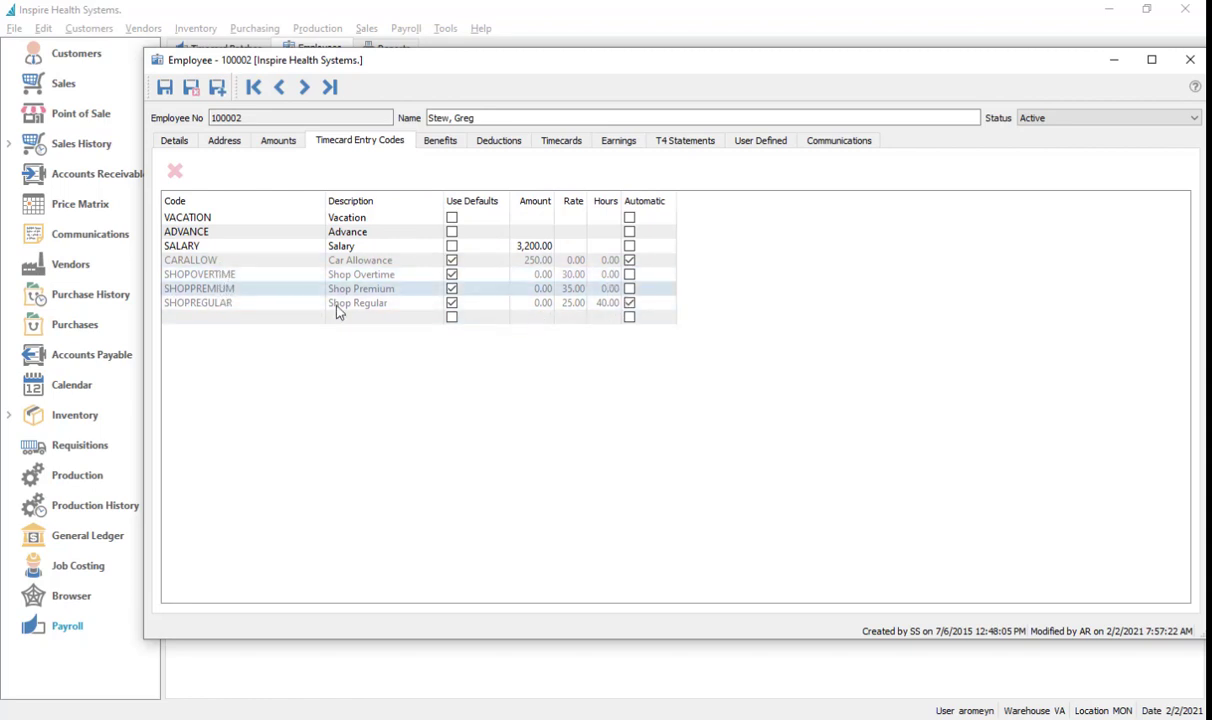
Step: Turn off Use Defaults for the employee's CARALLOW entry, set its amount to 350.00, and save and close the record
left_click(451, 260)
left_click(520, 262)
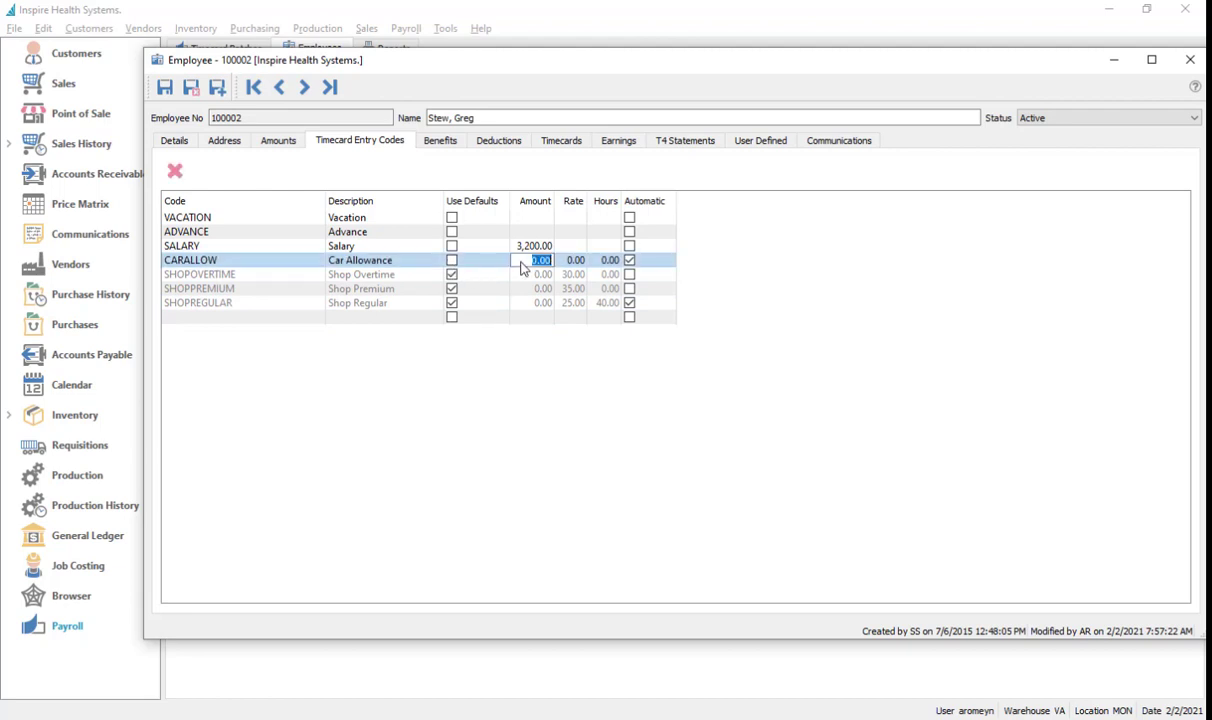
type("3")
key("Tab")
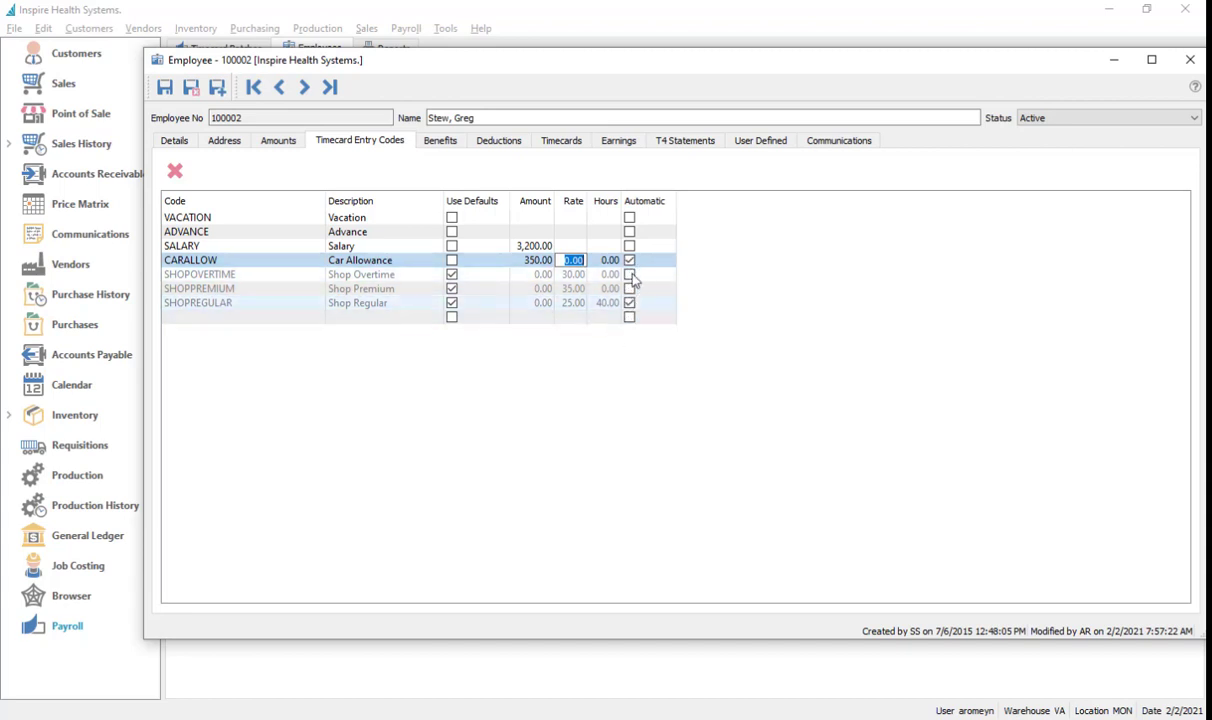
left_click(191, 87)
Step: Create a new timecard batch with payroll date 2/28/2021 and add all timecards to it
left_click(218, 48)
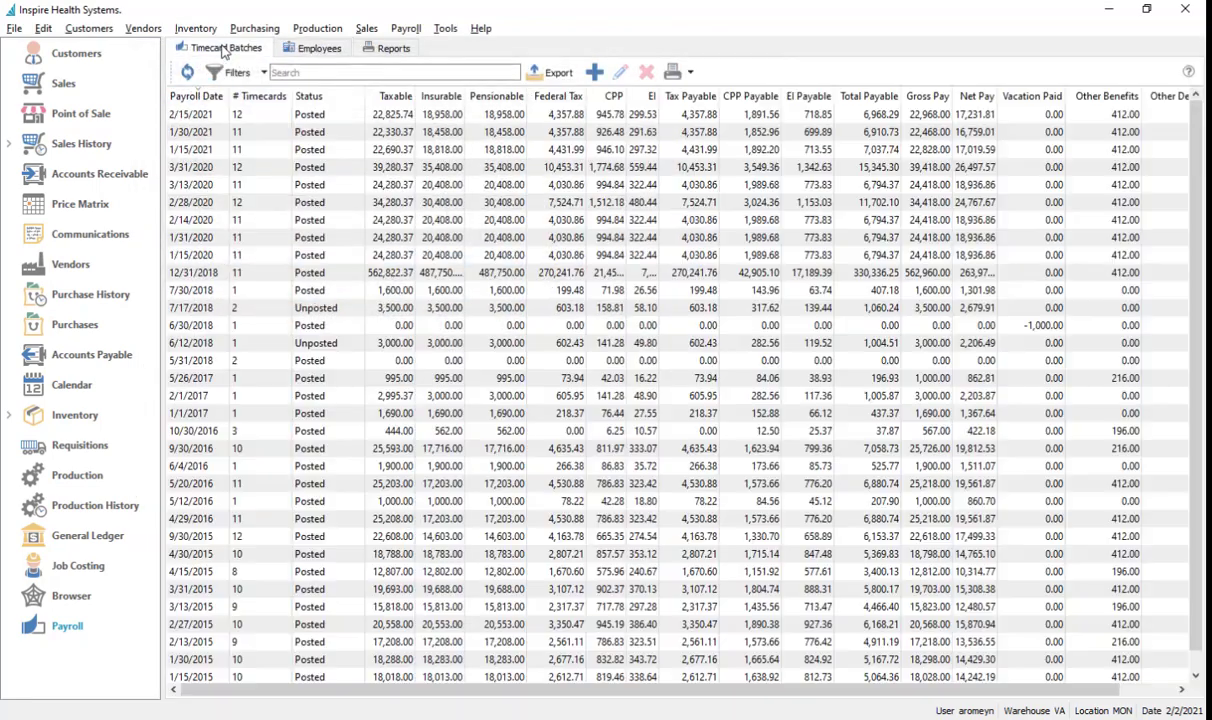
left_click(290, 114)
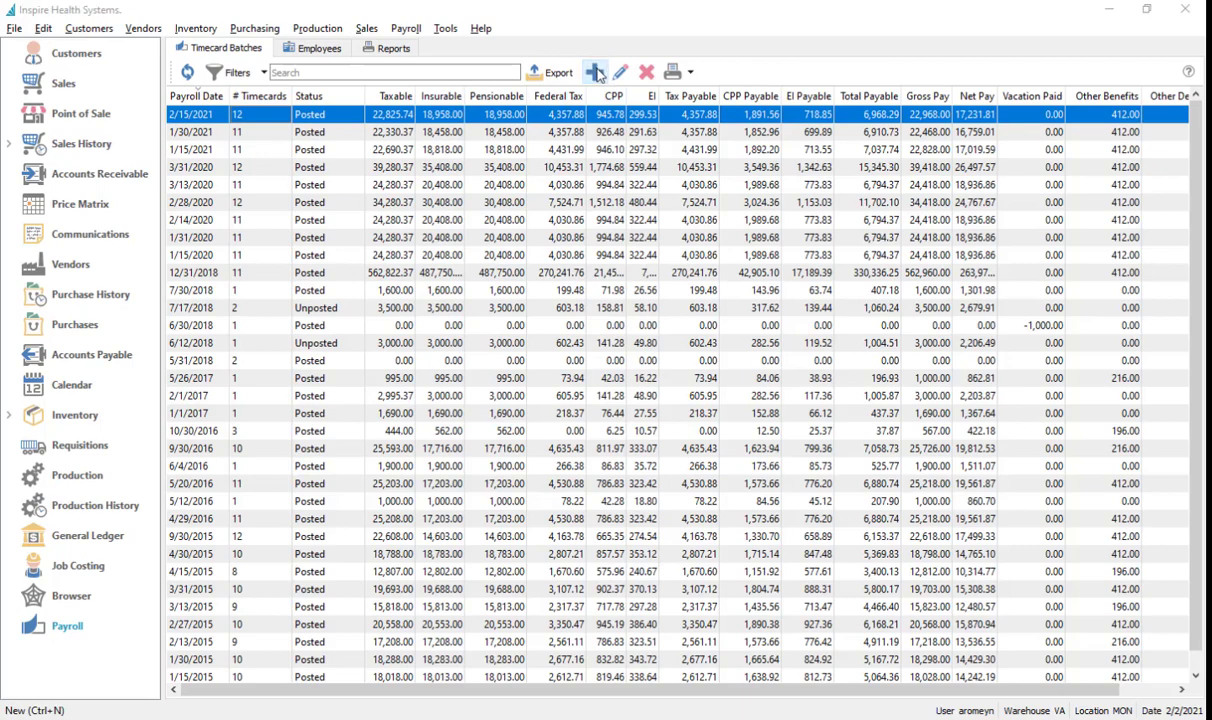
left_click(595, 74)
left_click(247, 125)
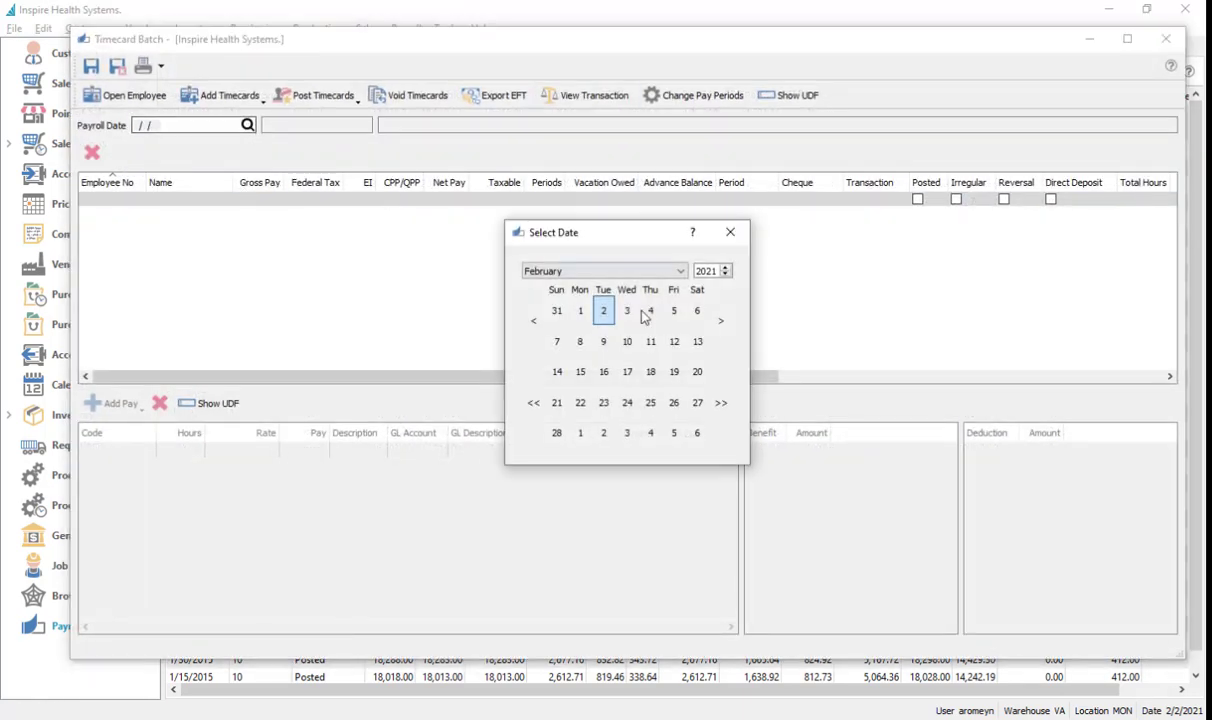
left_click(558, 436)
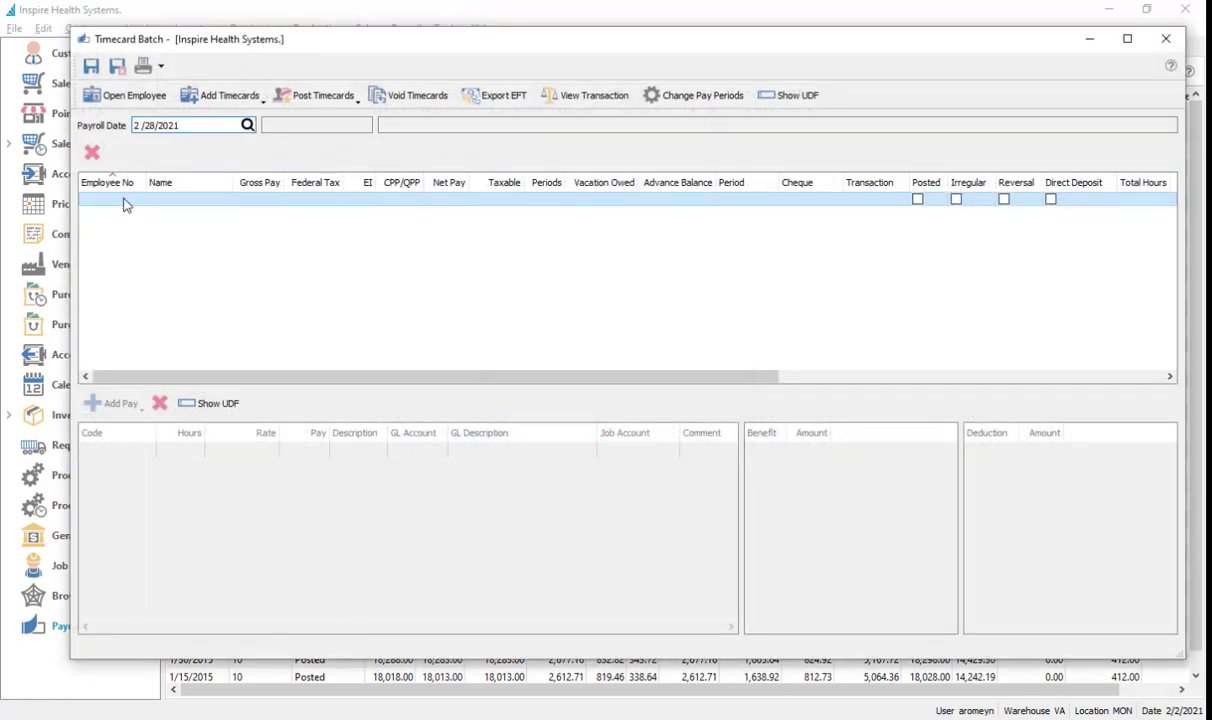
left_click(226, 97)
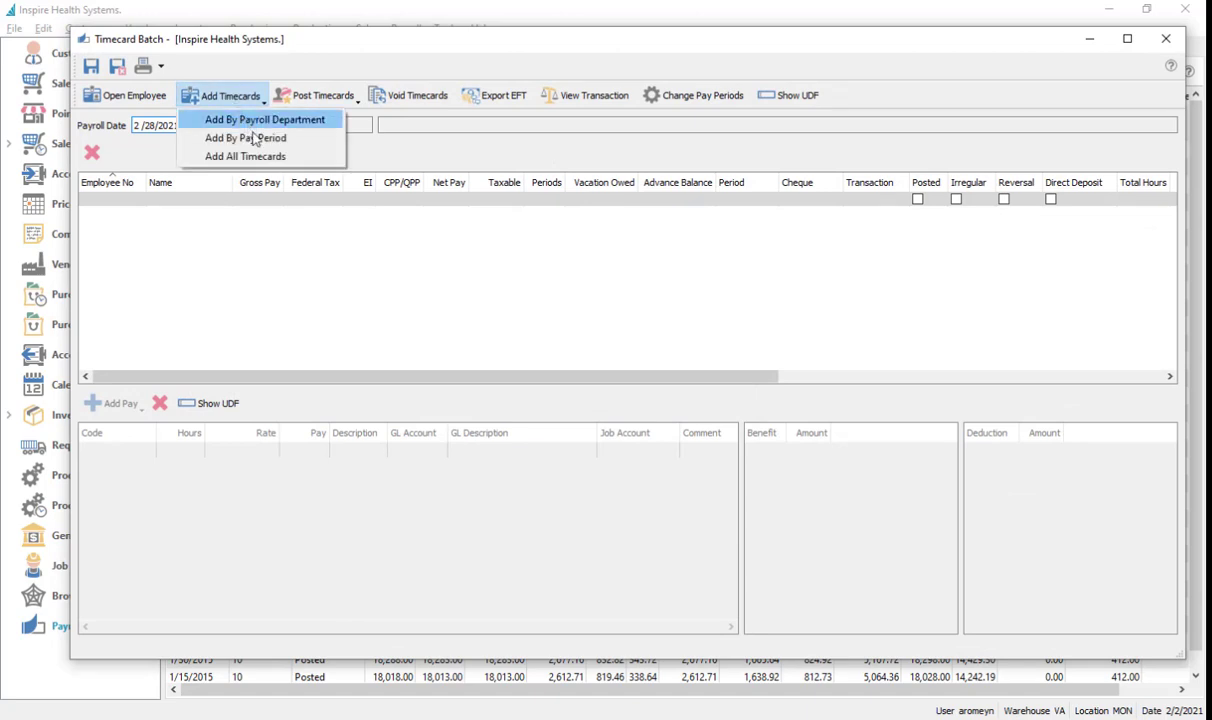
left_click(268, 156)
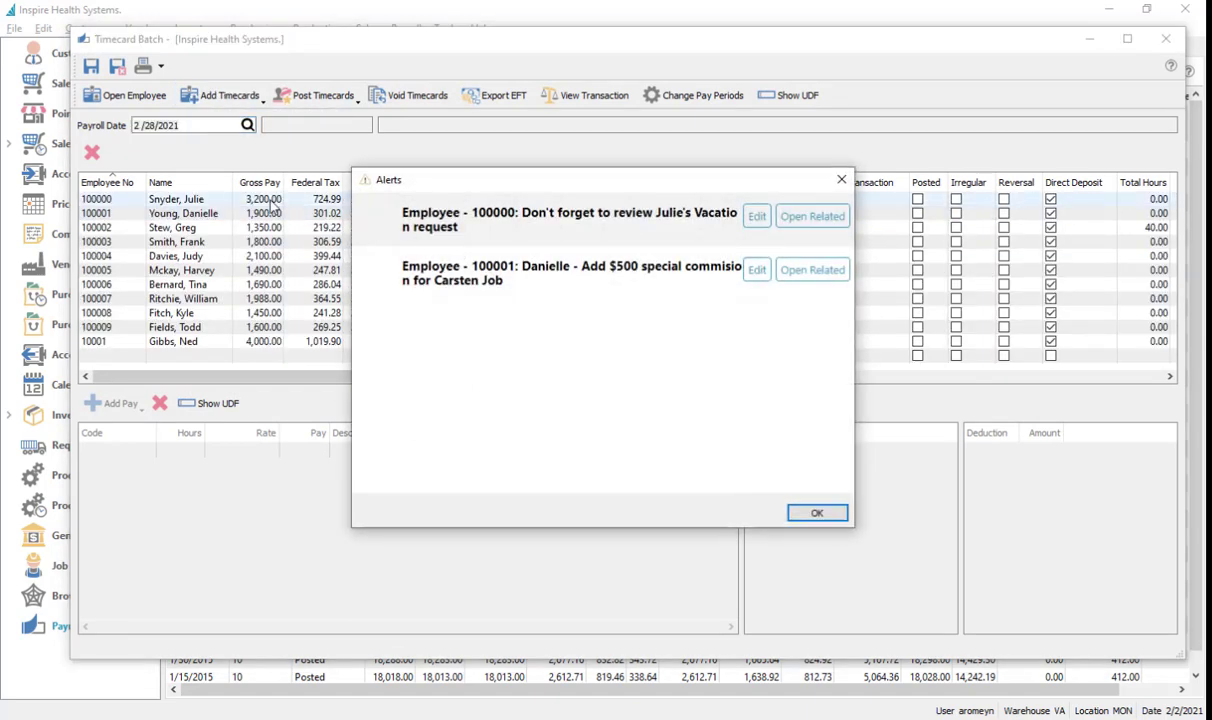
Step: Widen the employee alerts window to read the reminders on one line, and dismiss it
left_click_drag(855, 341, 993, 341)
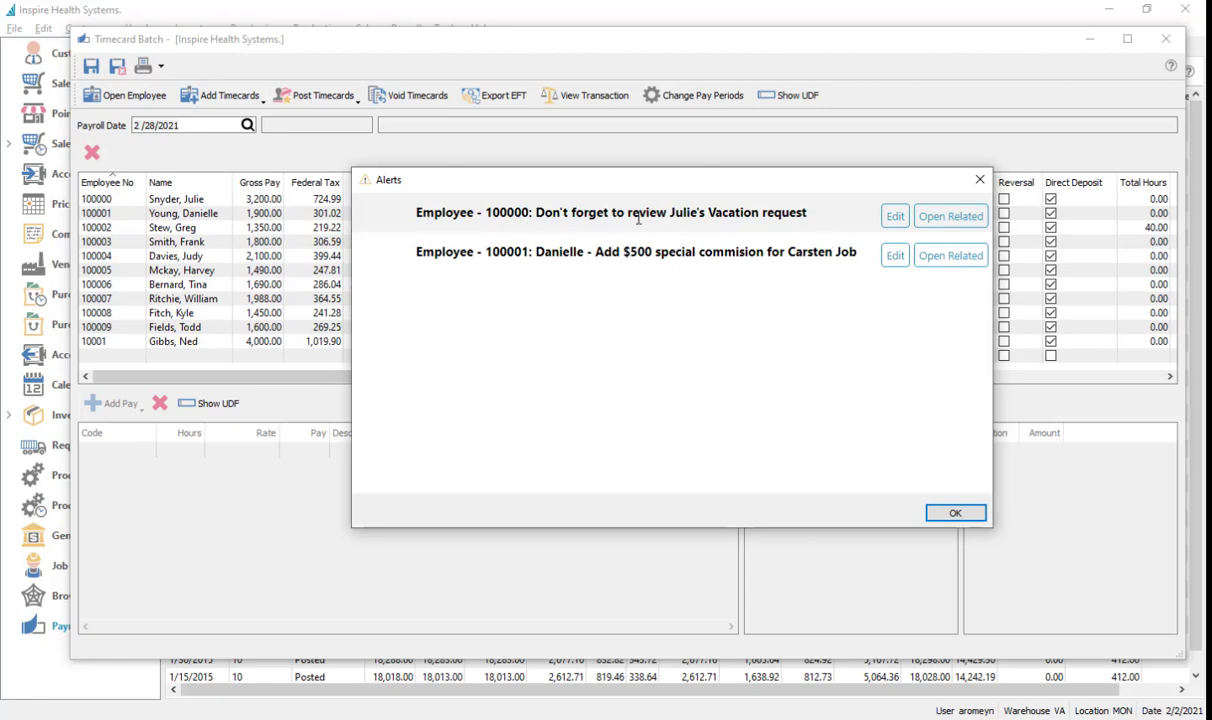
left_click_drag(670, 212, 724, 216)
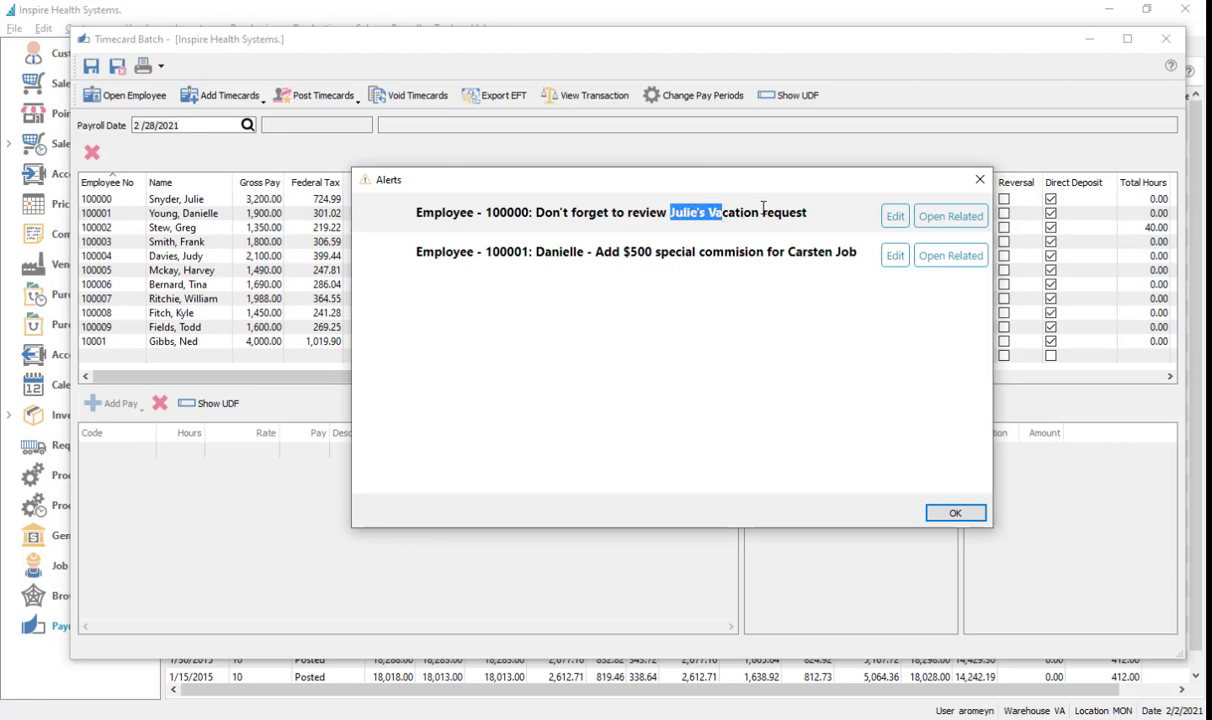
left_click(763, 208)
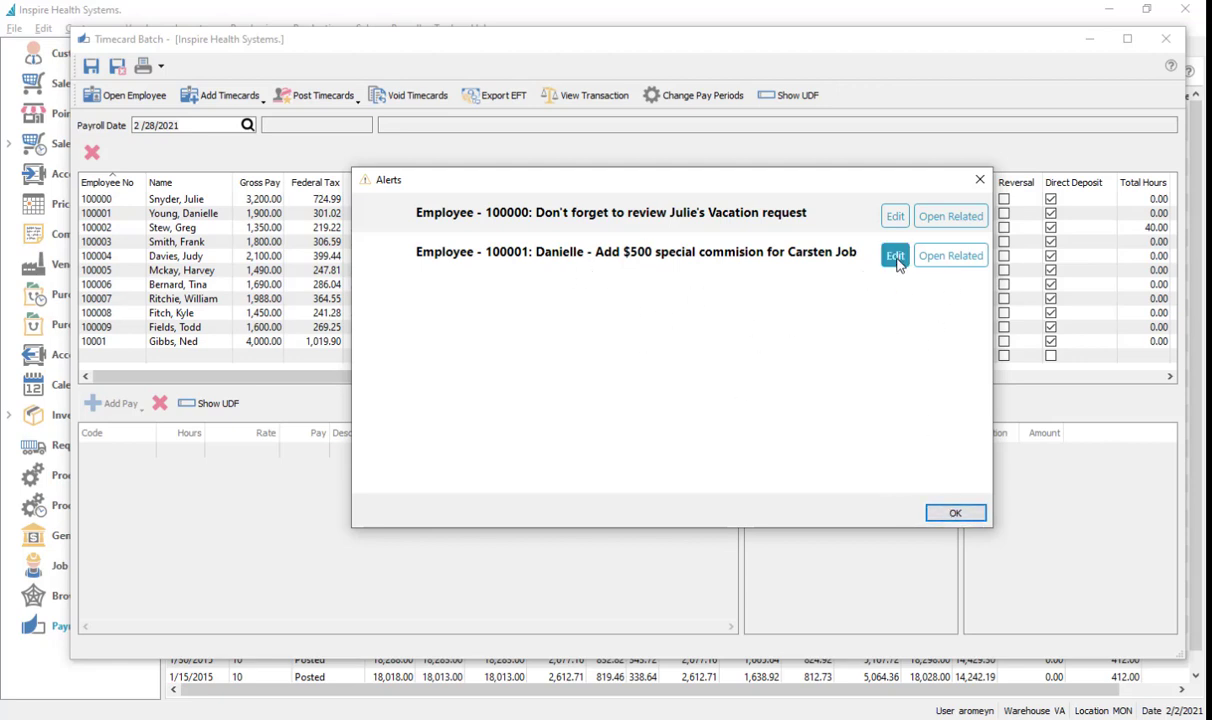
left_click(955, 513)
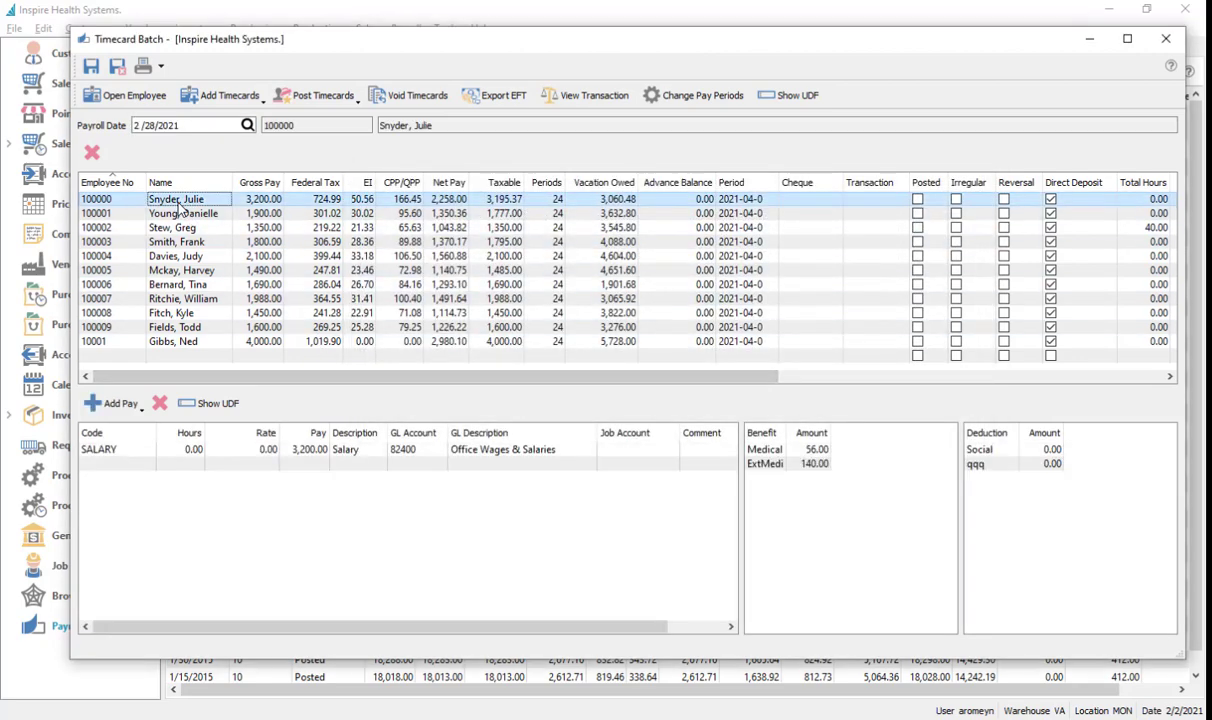
Step: Check the third employee's timecard in the batch, including the CARALLOW pay line
left_click(178, 227)
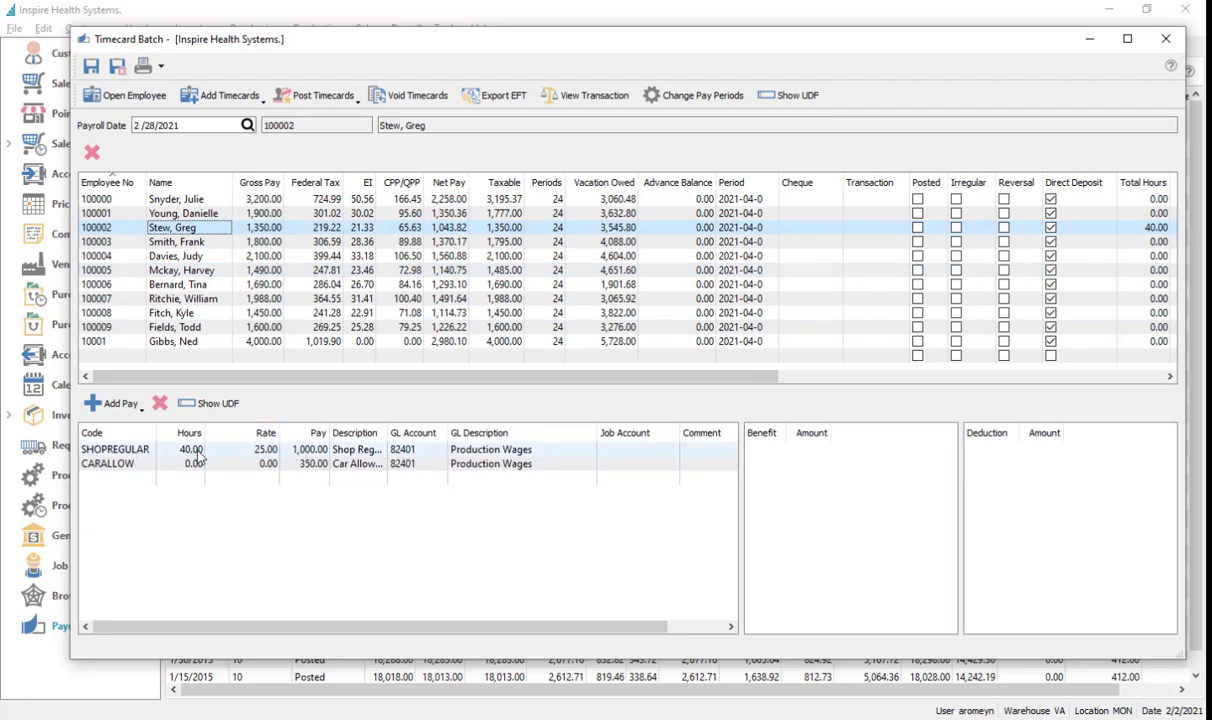
left_click(314, 465)
left_click(238, 517)
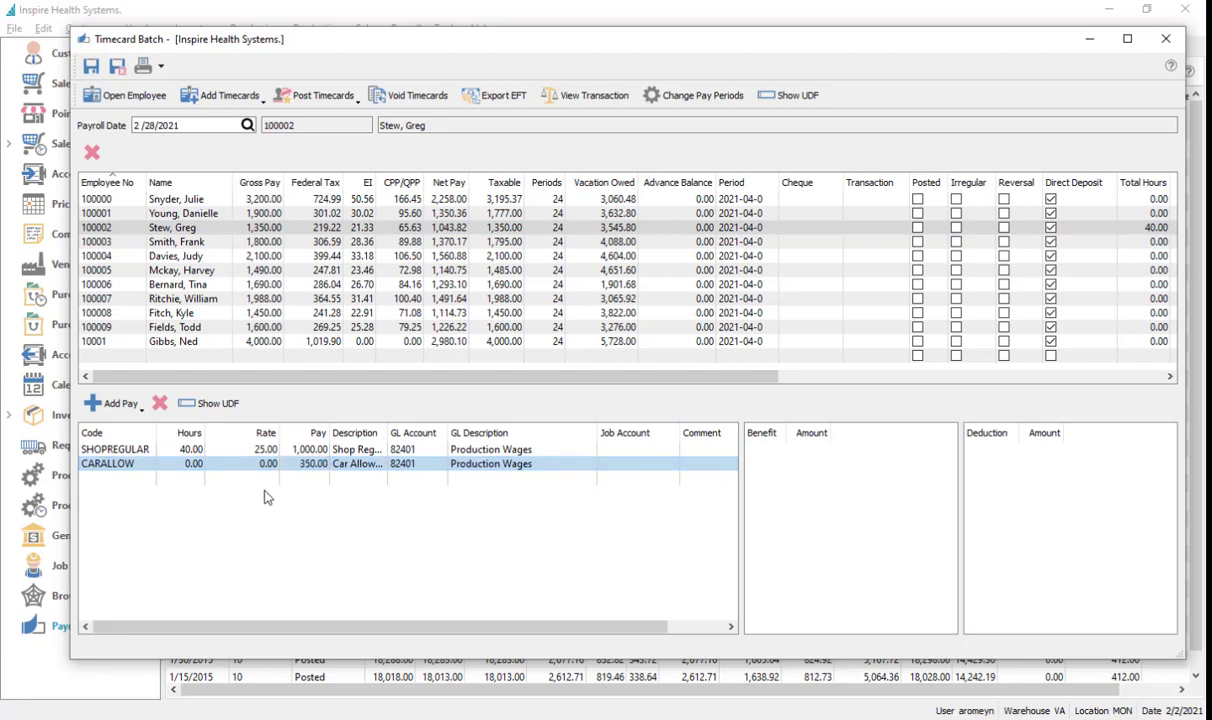
Step: Add a Shop Premium pay line with 12 hours to the third employee's timecard
left_click(122, 479)
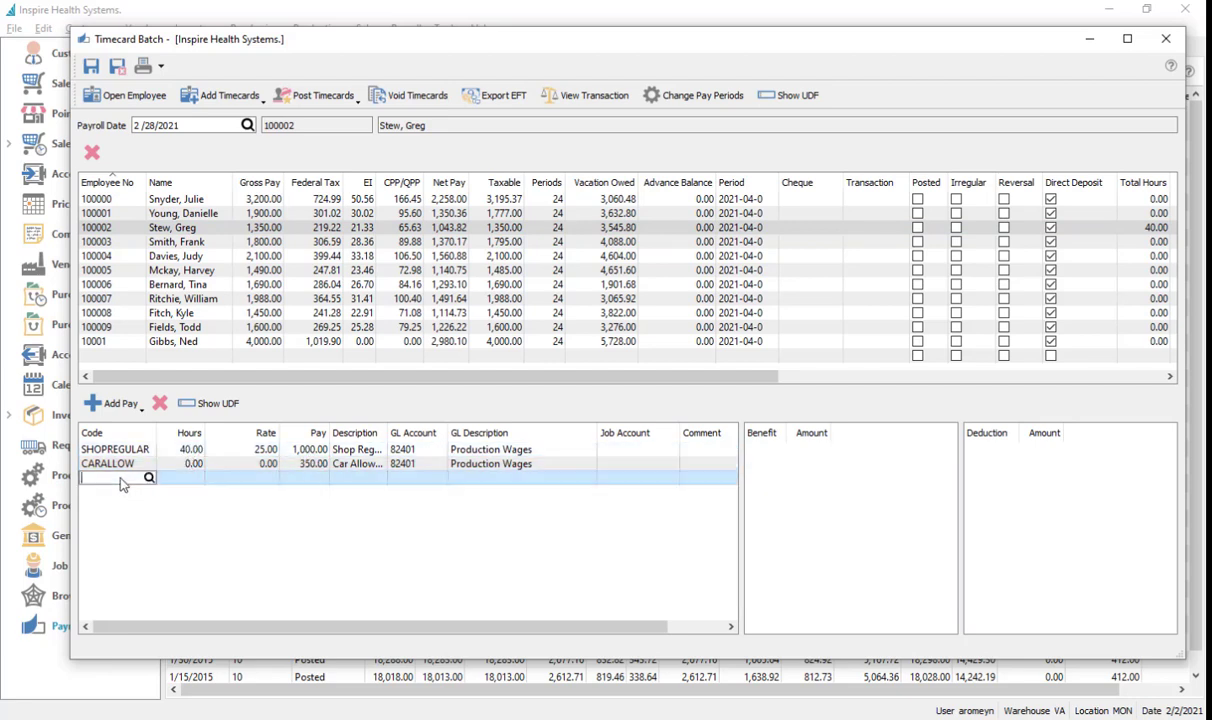
left_click(121, 405)
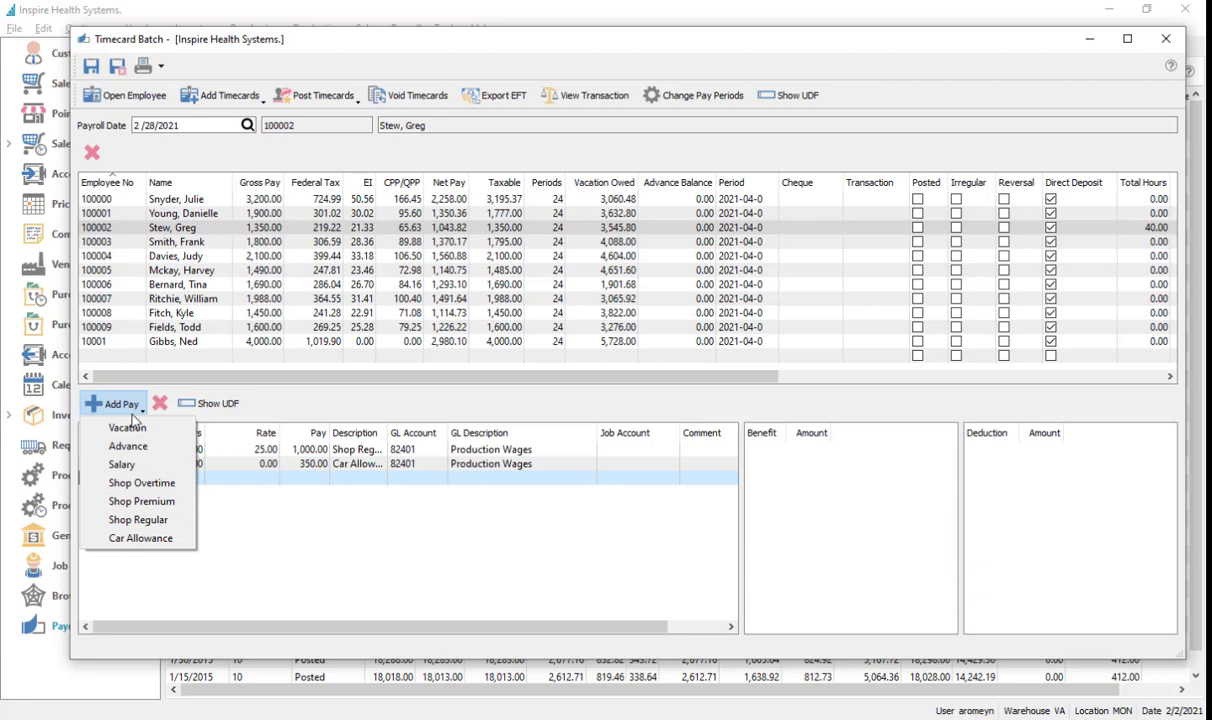
left_click(133, 508)
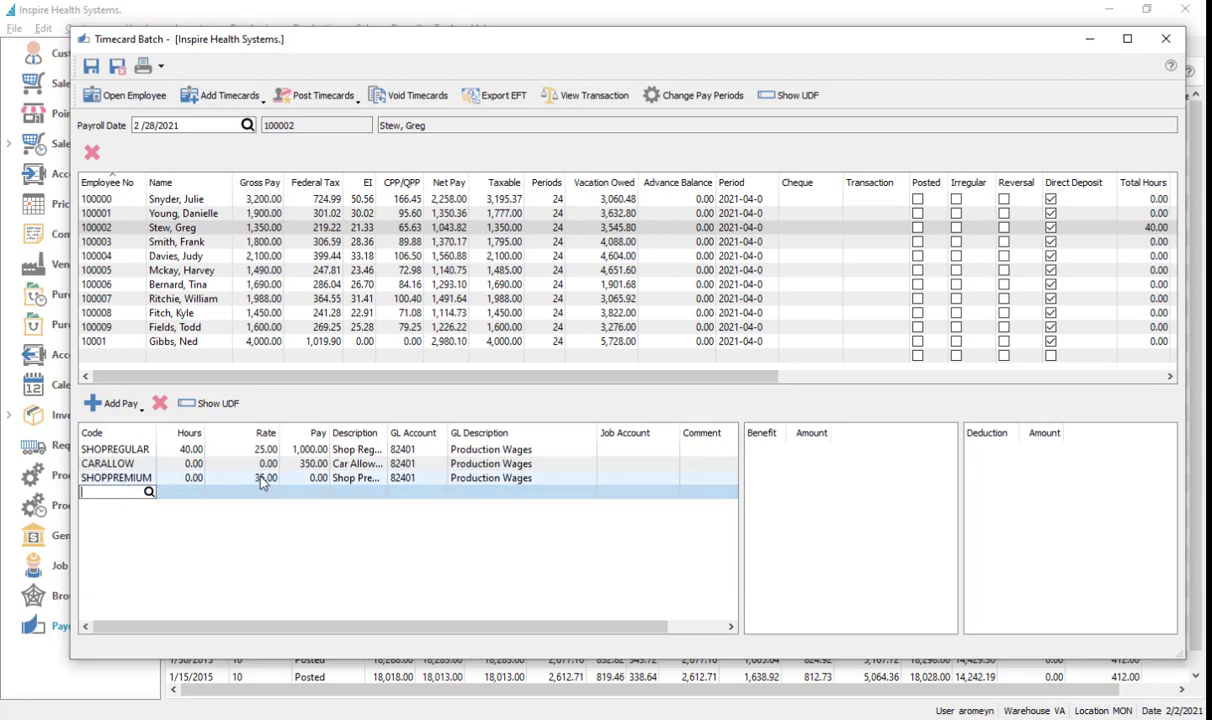
left_click(189, 478)
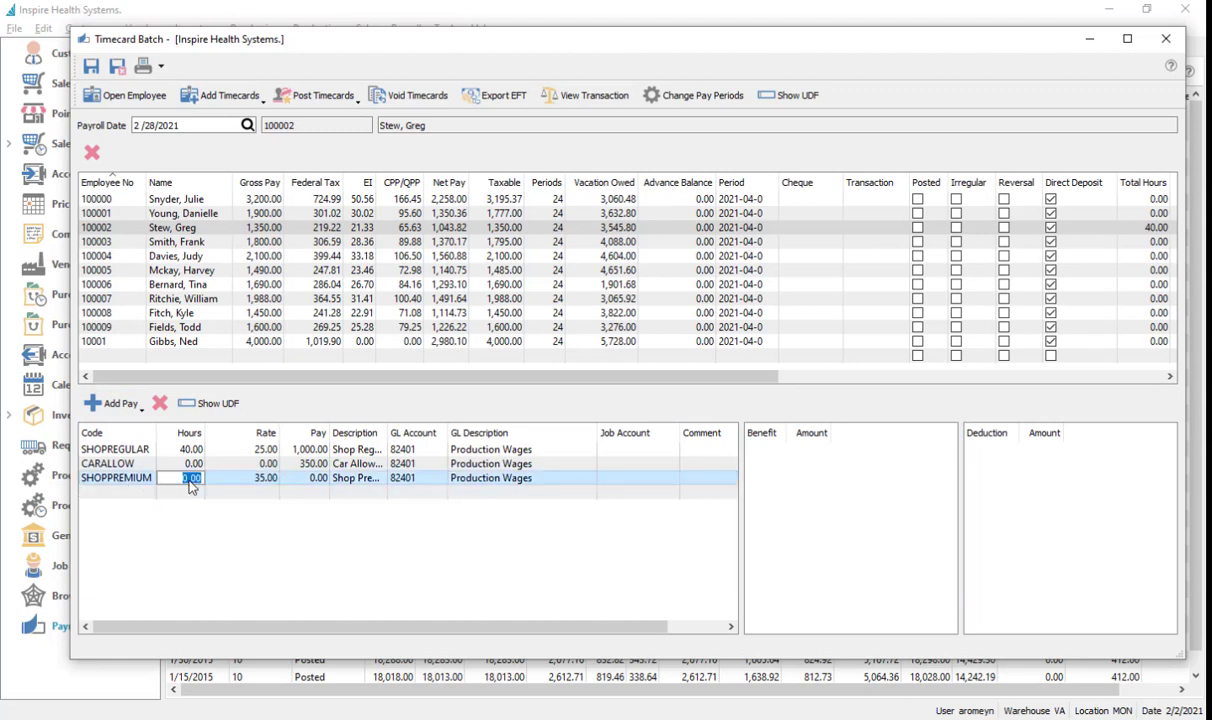
type("12")
key("Tab")
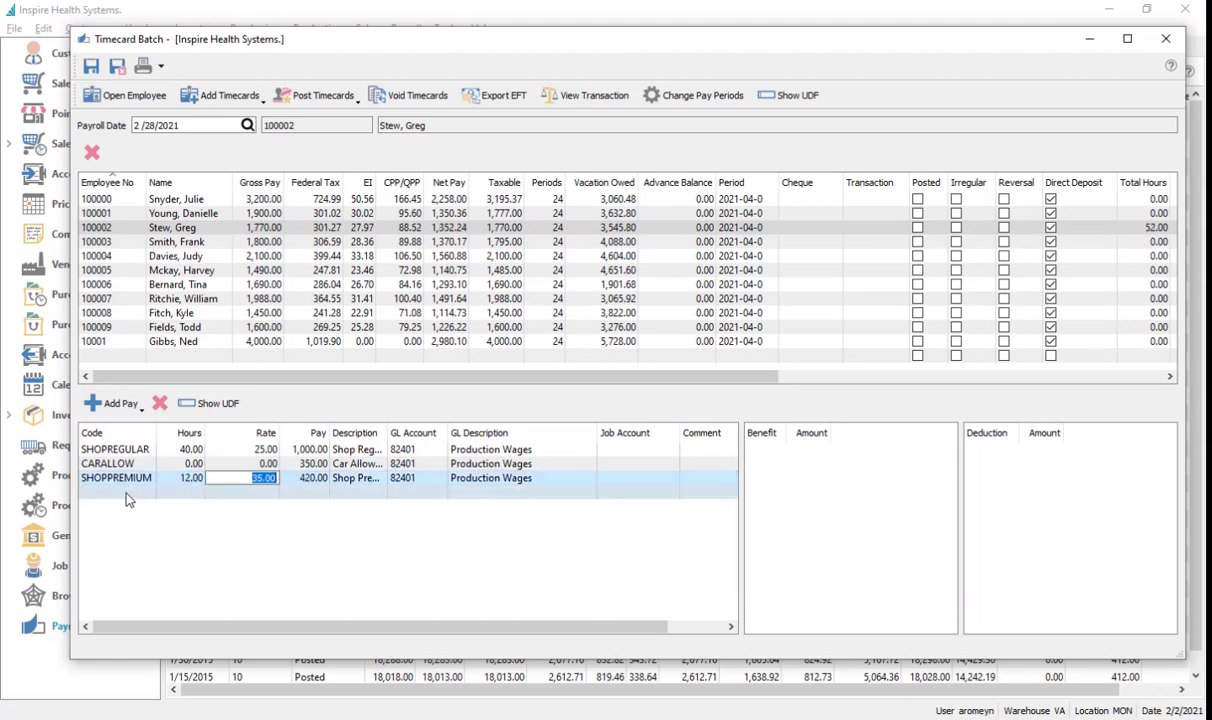
key("Return")
Step: Look through the available pay types and the full Timecard Entry Codes lookup, and close it without choosing a code
left_click(113, 405)
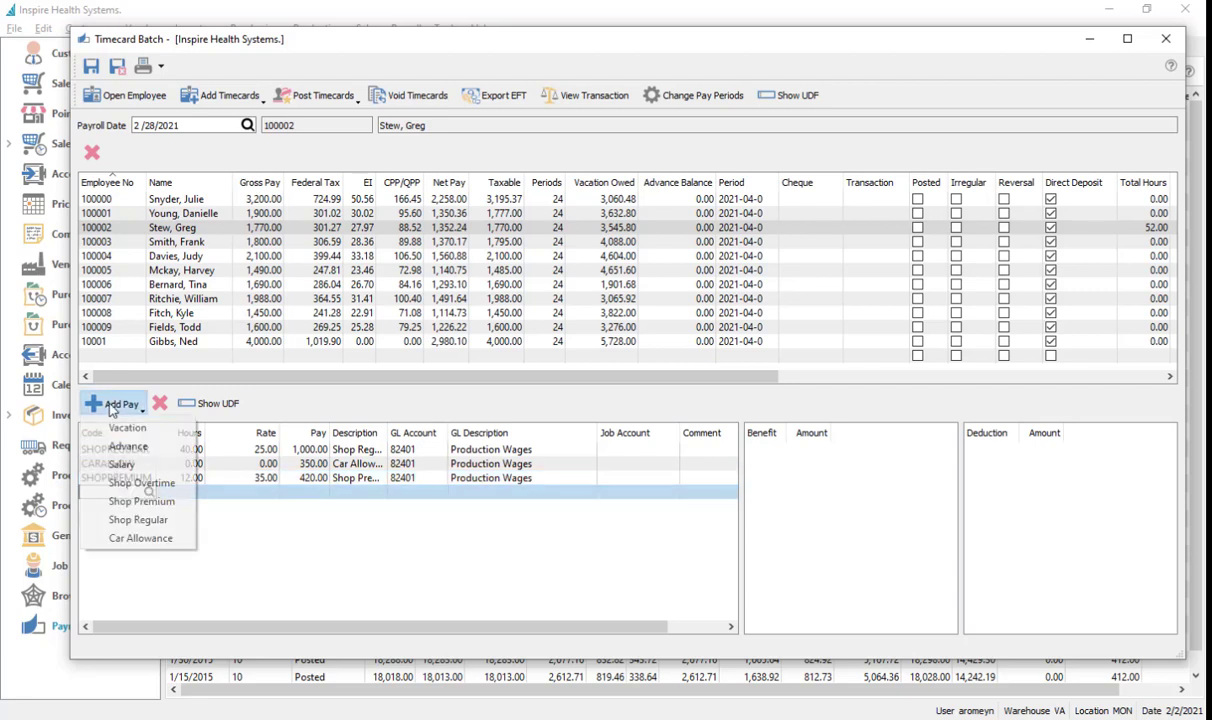
left_click(113, 405)
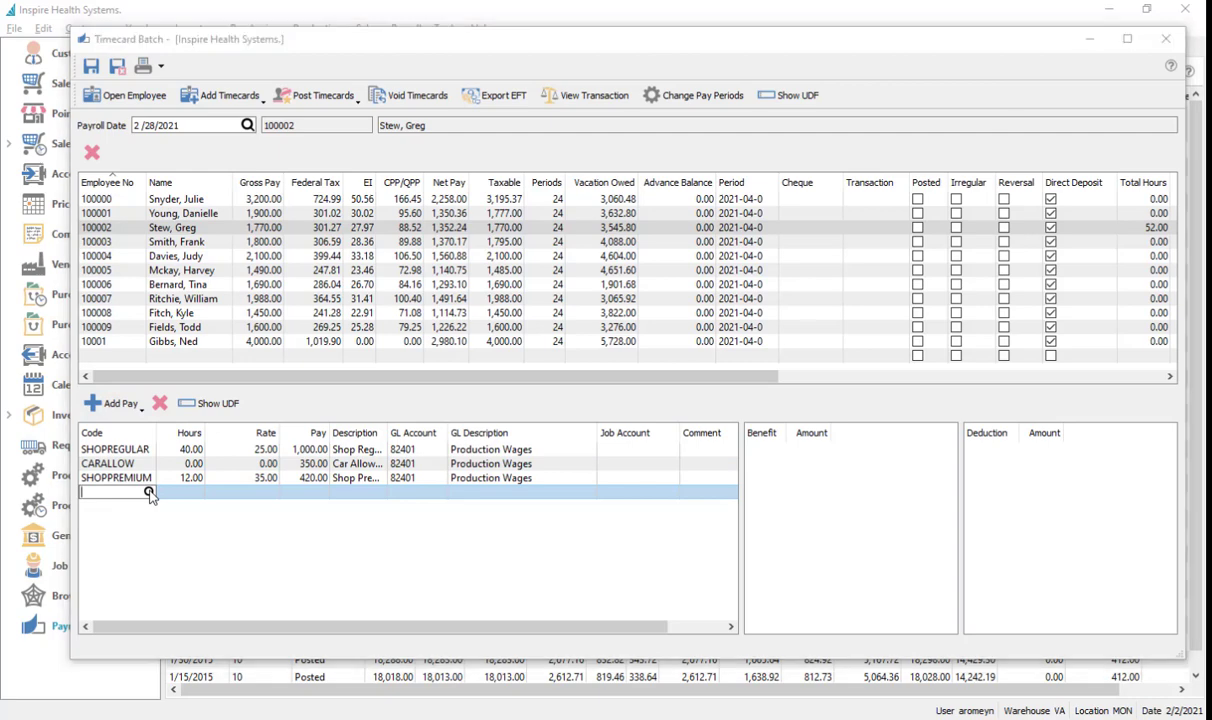
left_click(149, 492)
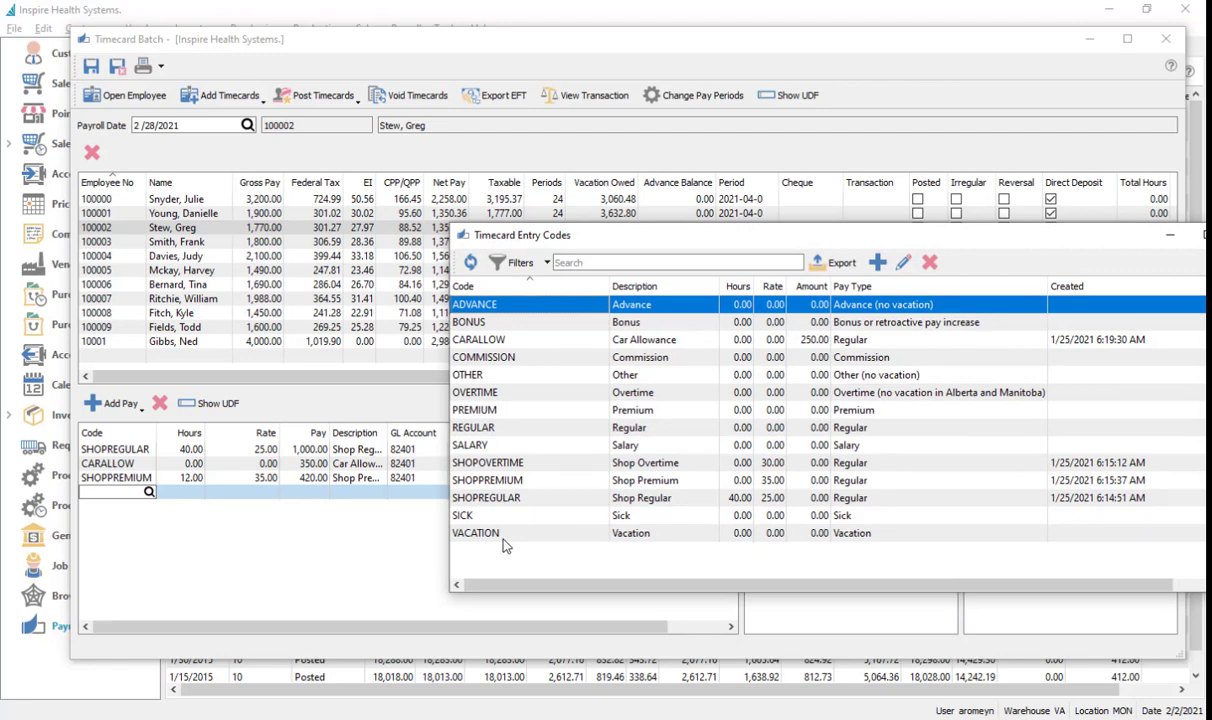
left_click_drag(1137, 238, 1007, 241)
left_click(1119, 239)
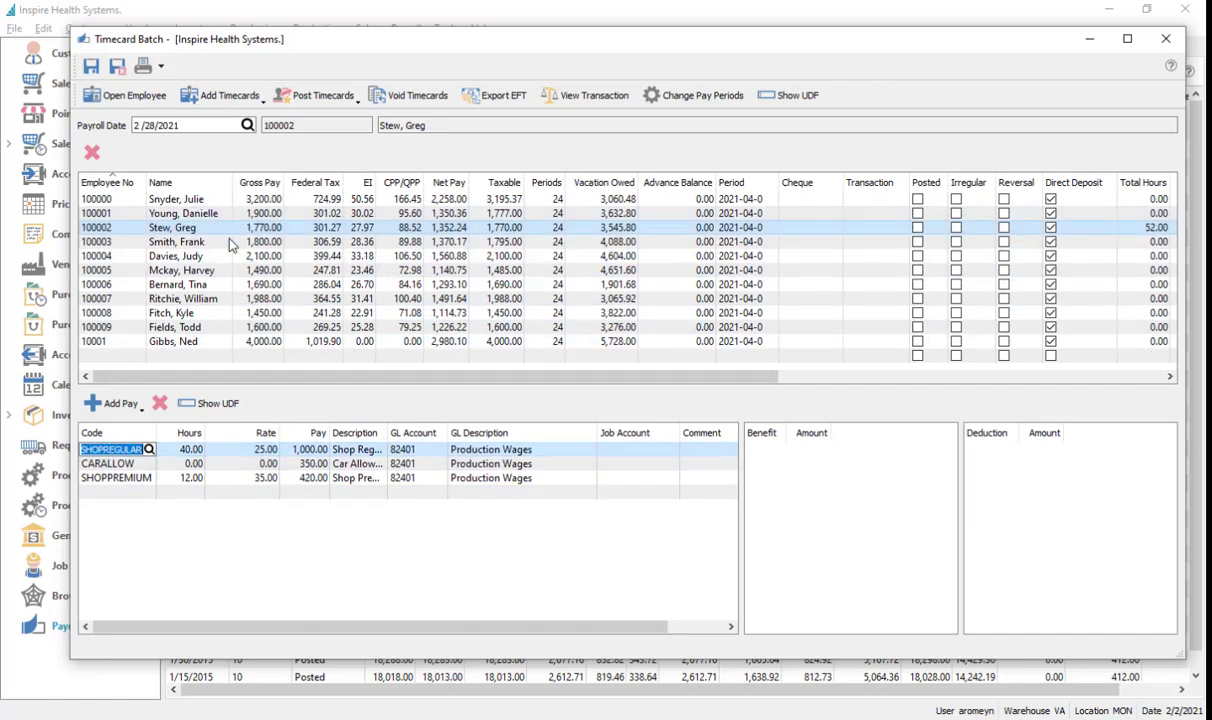
Step: Compare the pay lines, benefits and deductions on the first four employees' timecards in the batch
left_click(209, 200)
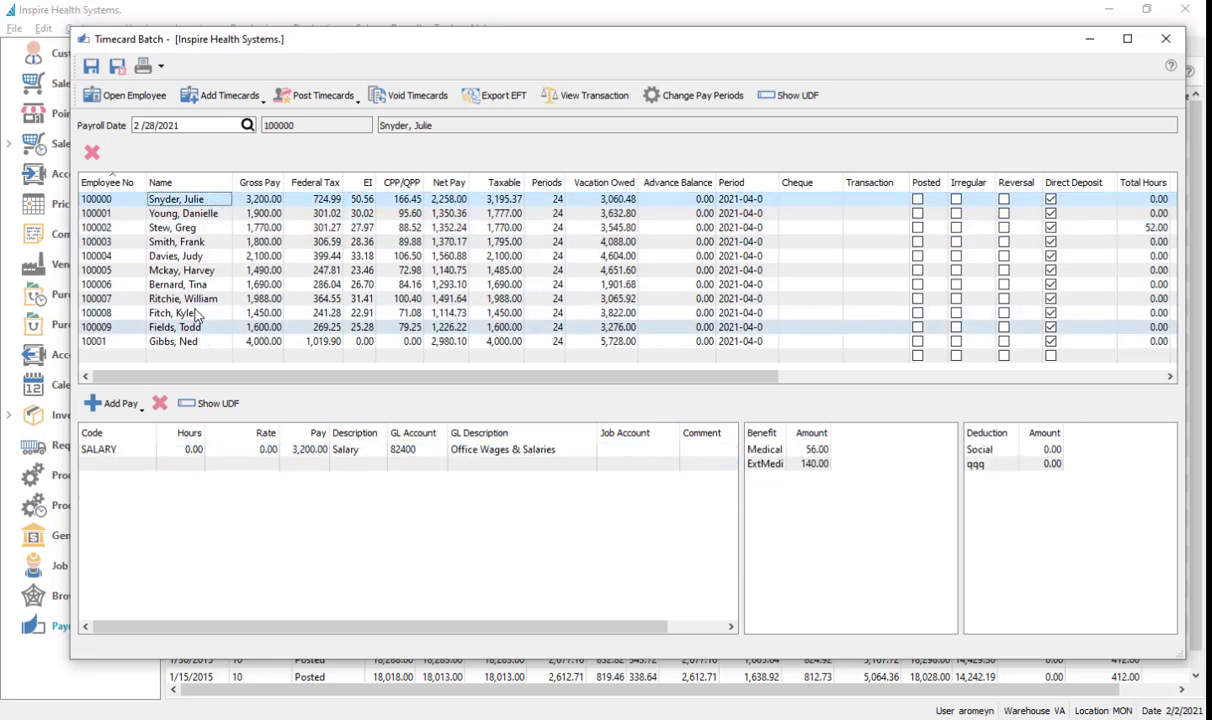
left_click(195, 214)
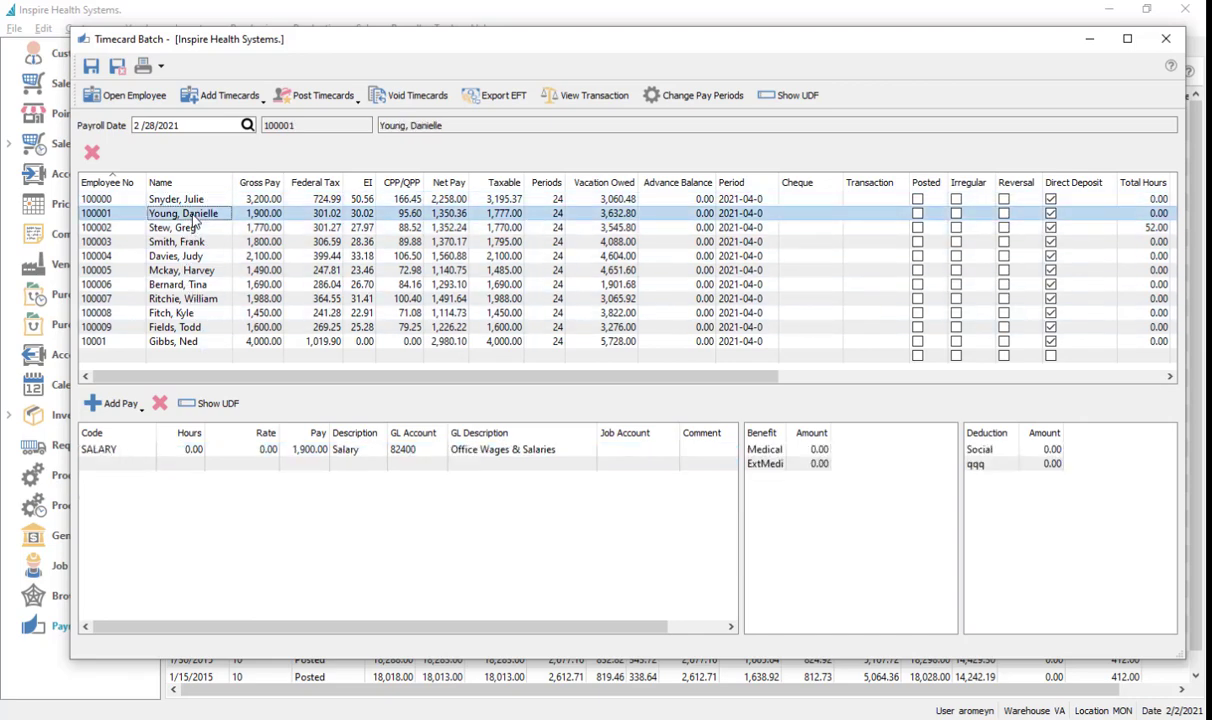
key("Down")
key("Down")
key("Up")
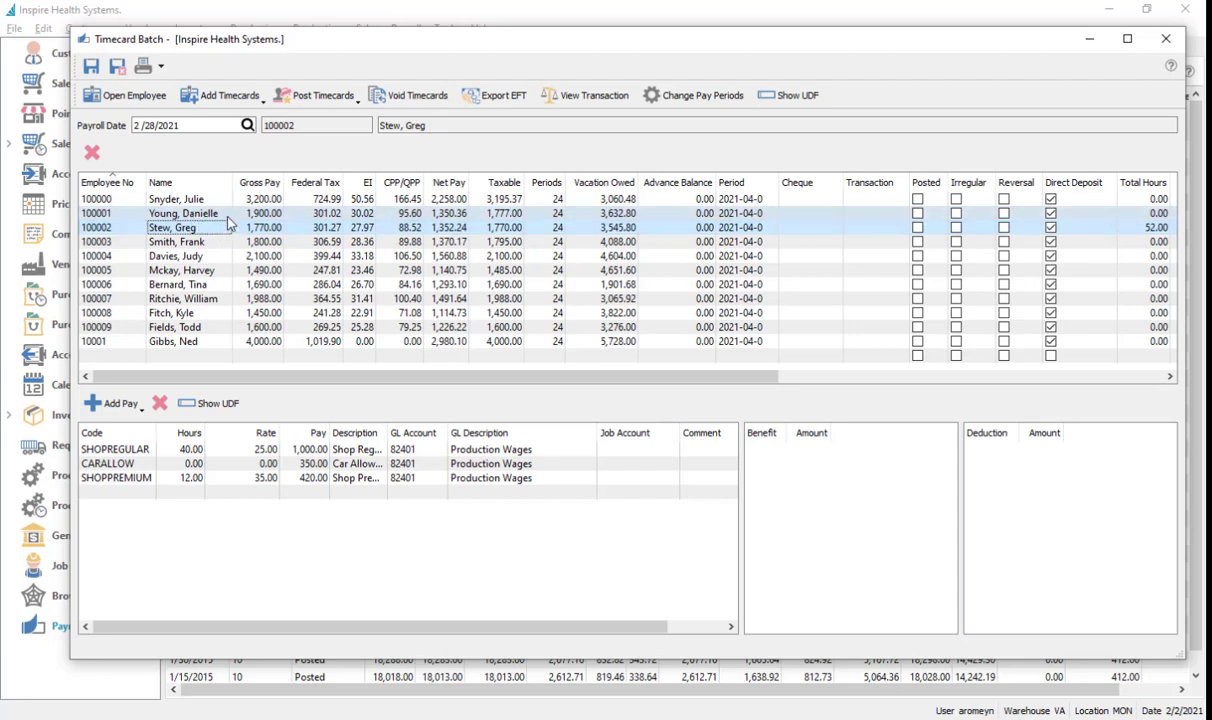
left_click(166, 200)
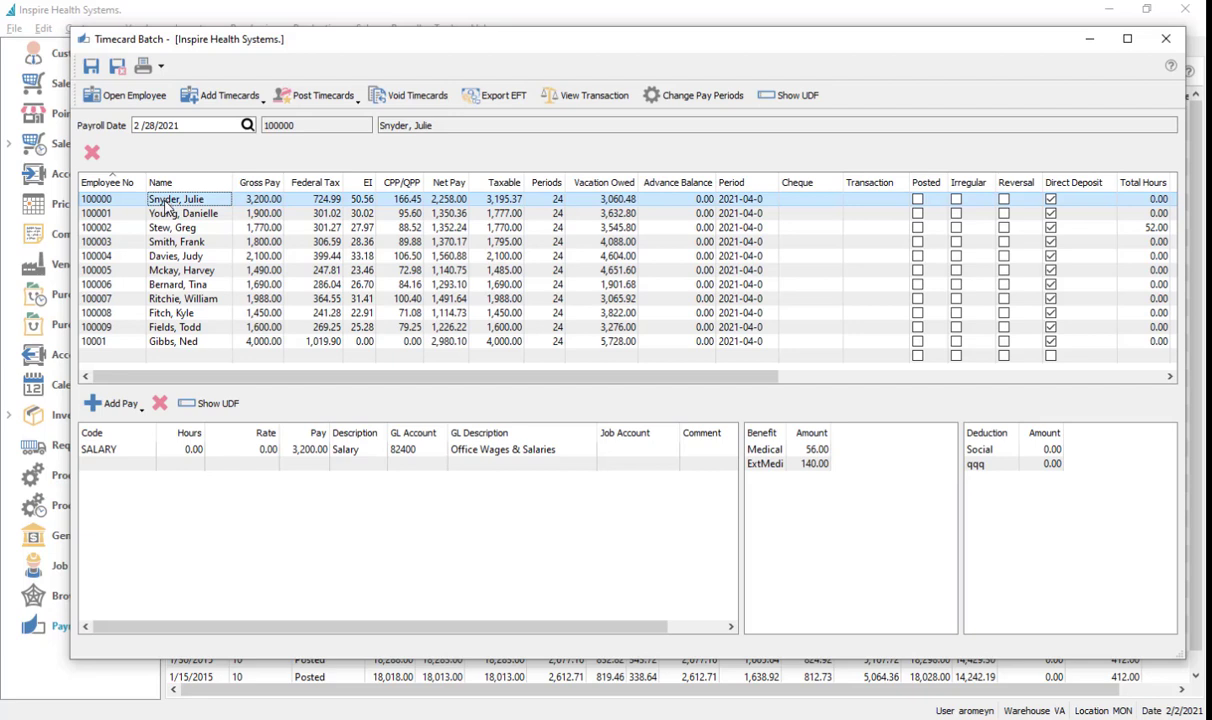
left_click(200, 242)
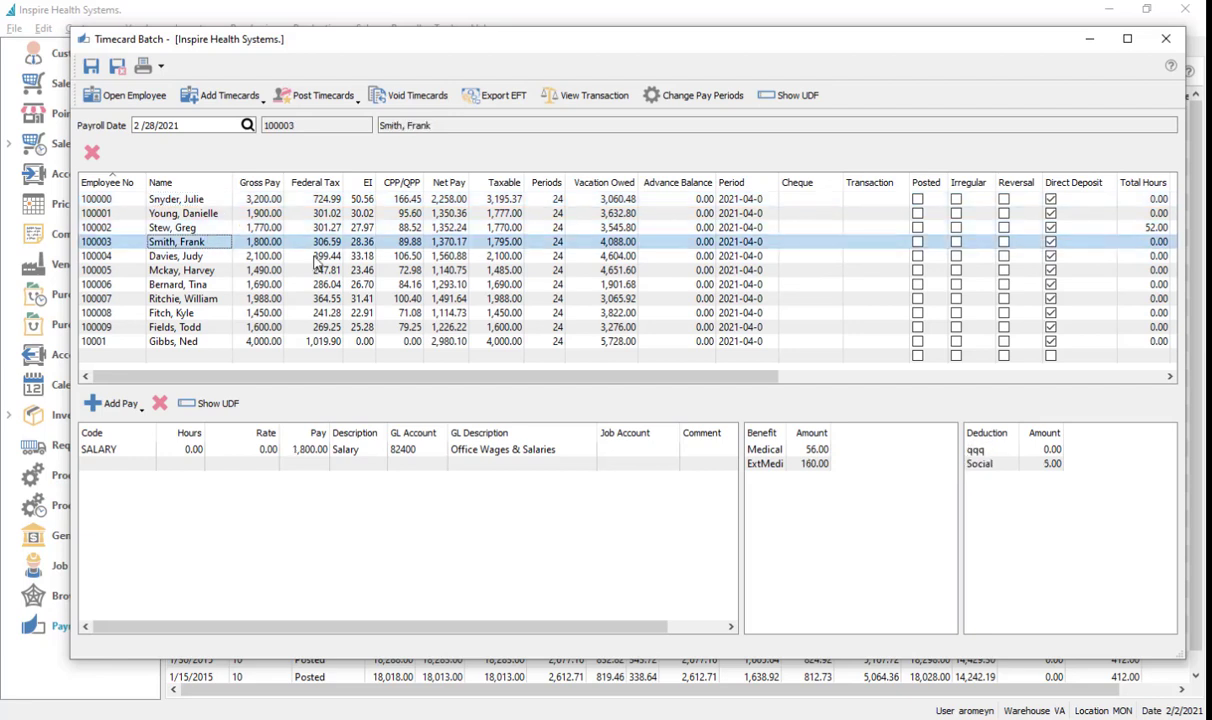
Step: Close the timecard batch with its changes kept, and show the next What's New - Payroll slide in the PowerPoint slide show
left_click(1166, 40)
key("alt+Tab")
key("alt+Tab")
key("alt+Tab")
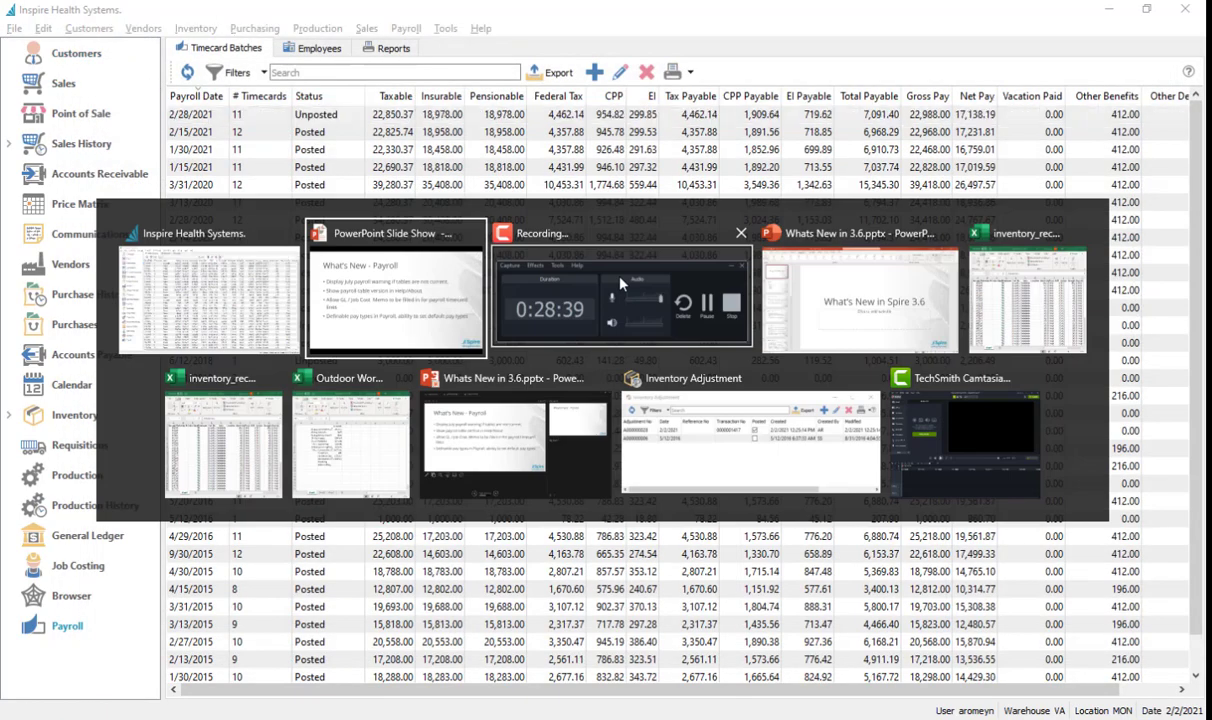
key("alt+Tab")
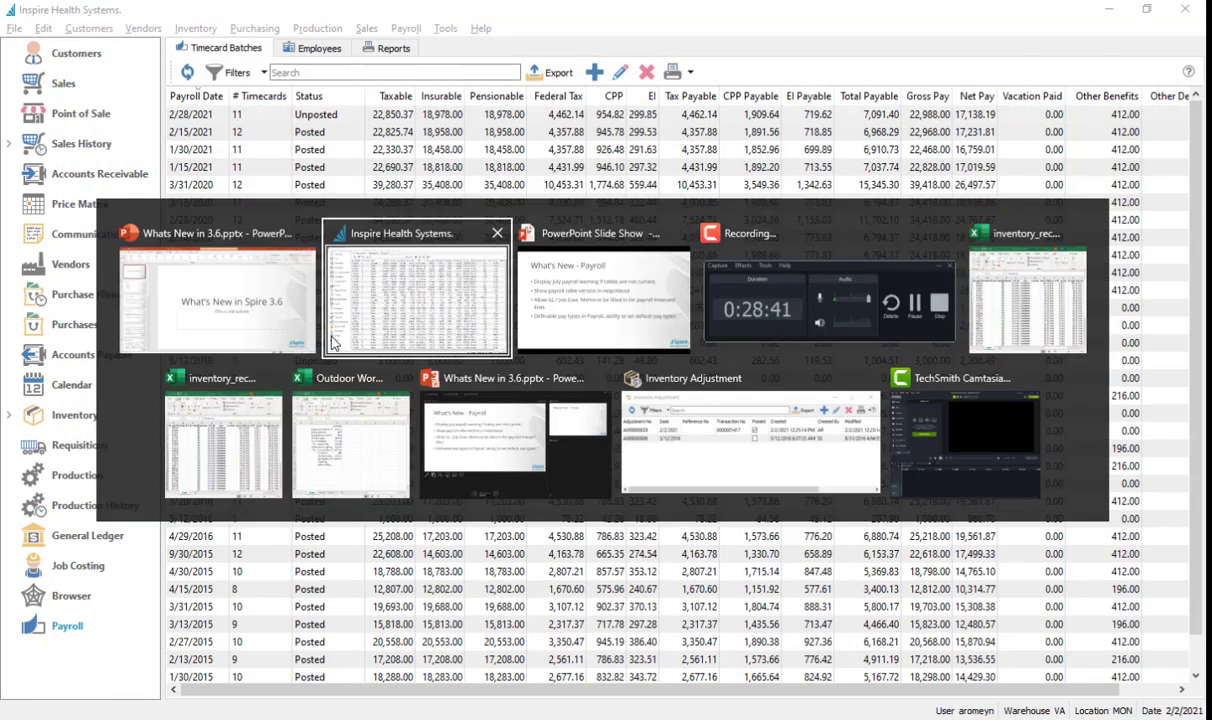
key("alt+Tab")
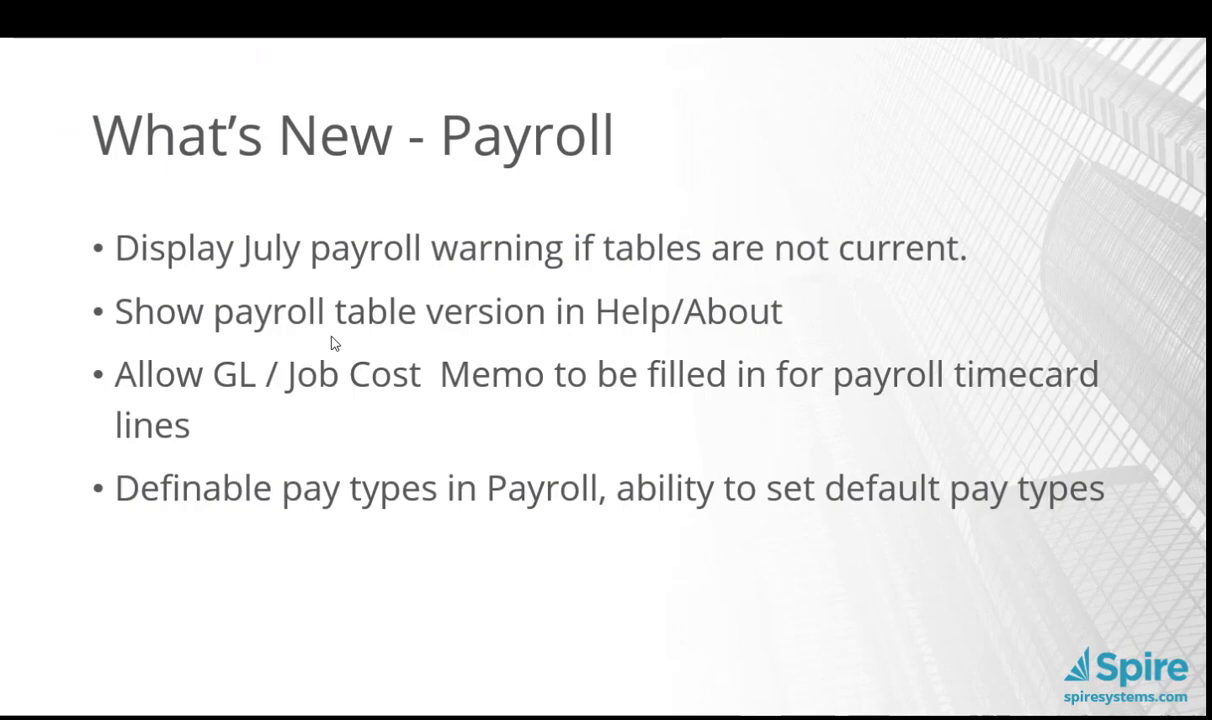
left_click(518, 534)
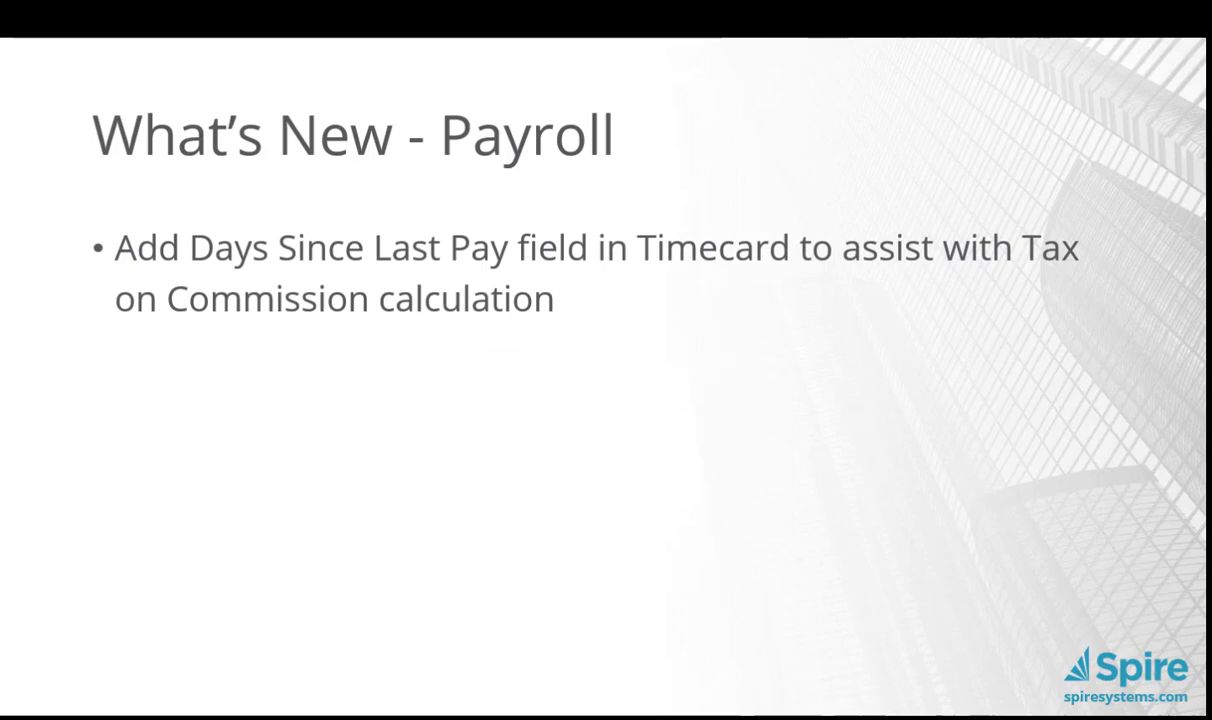
Step: Return to Spire, inspect the Days Since Last Pay field in the 2/28/2021 timecard batch, and close the batch discarding changes
key("alt+Tab")
key("alt+Tab")
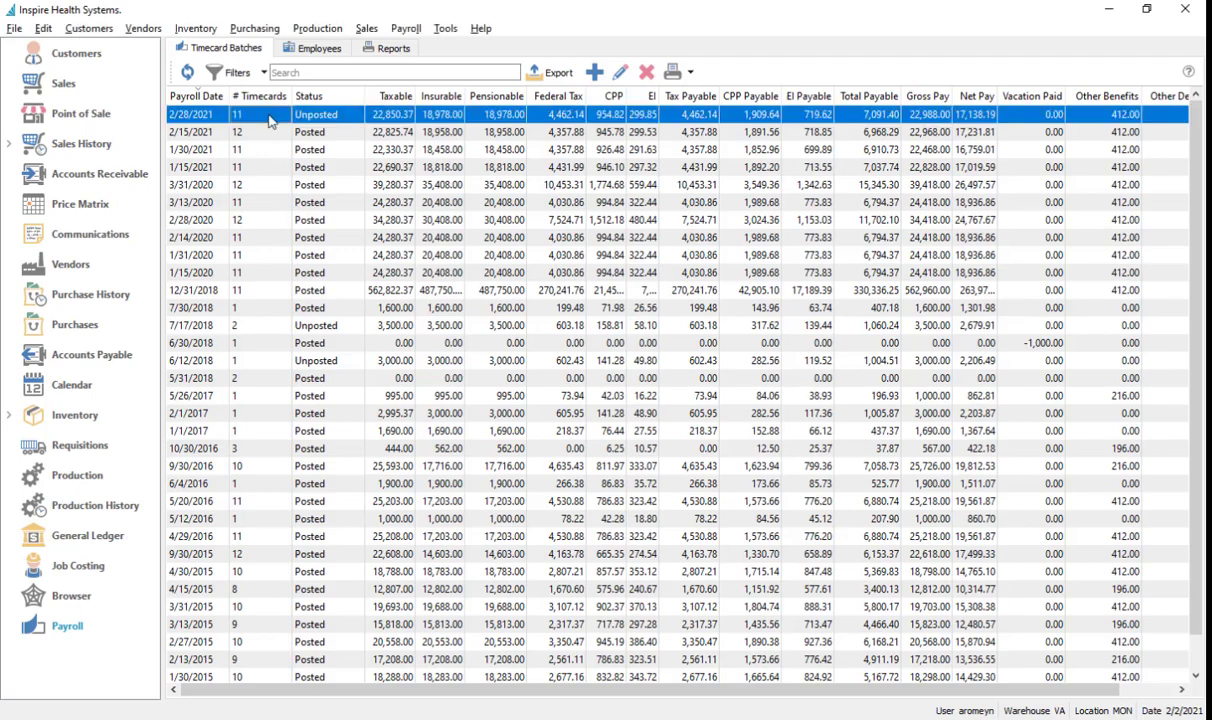
double_click(270, 120)
left_click_drag(760, 375, 1203, 372)
left_click(1132, 200)
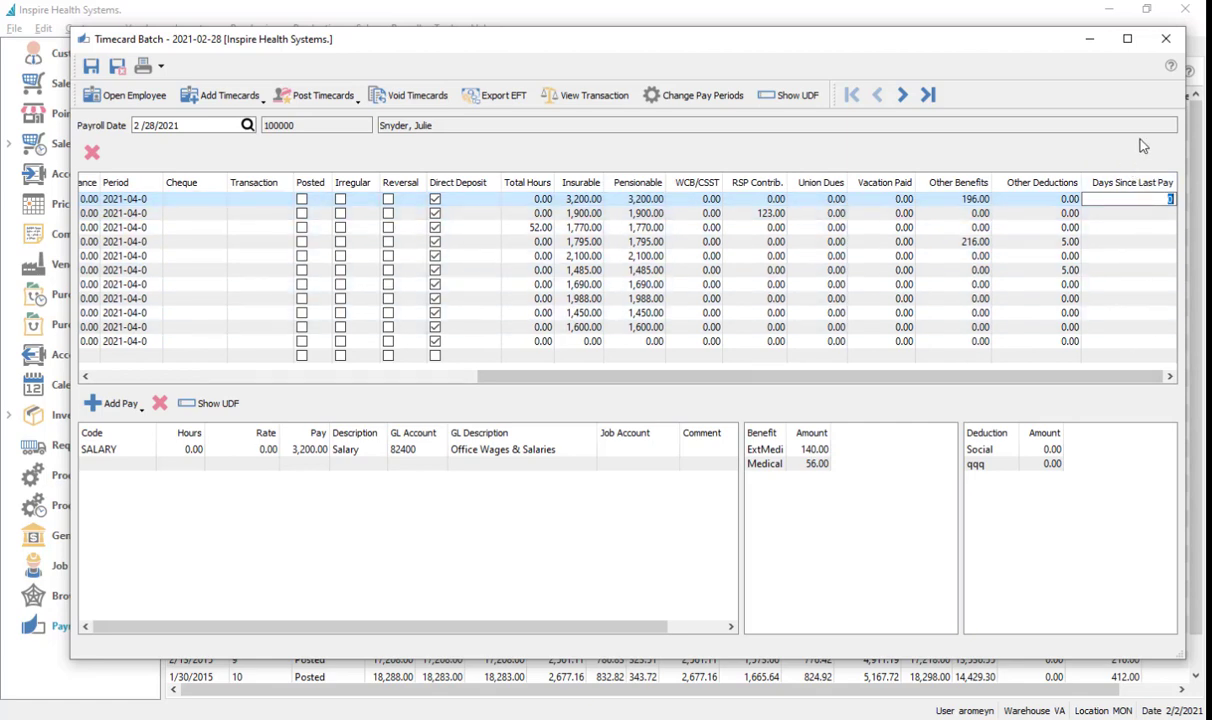
left_click(1166, 40)
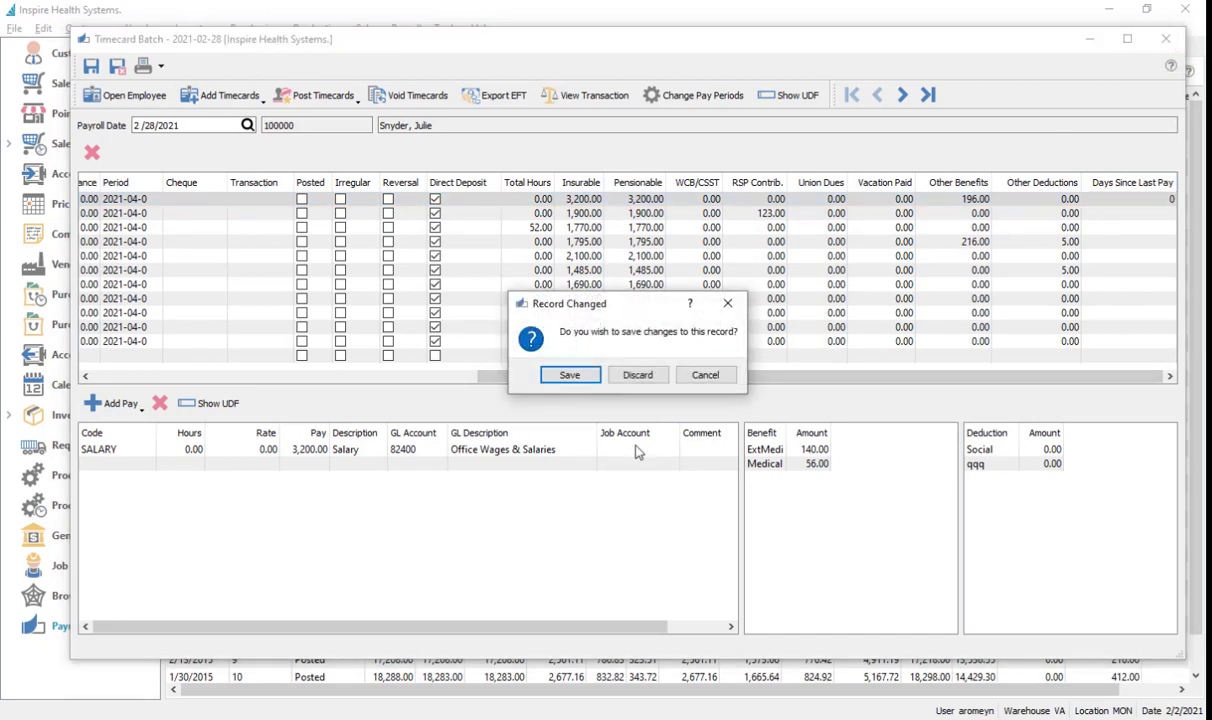
left_click(638, 377)
Step: Switch to the PowerPoint slide show and reveal the payroll points about Employee Communication Alerts and the red Communication tab
key("alt+Tab")
key("alt+Tab")
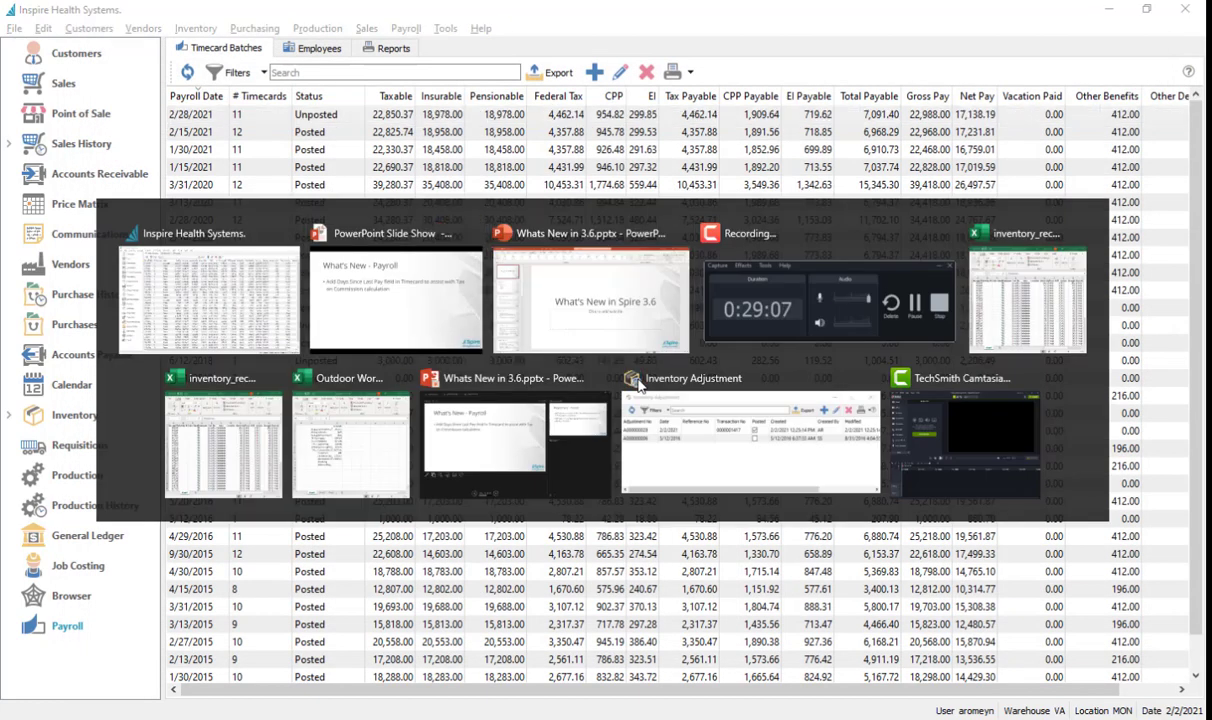
key("alt+Tab")
key("alt+Tab")
key("alt+Tab")
key("alt+Tab")
key("alt+Tab")
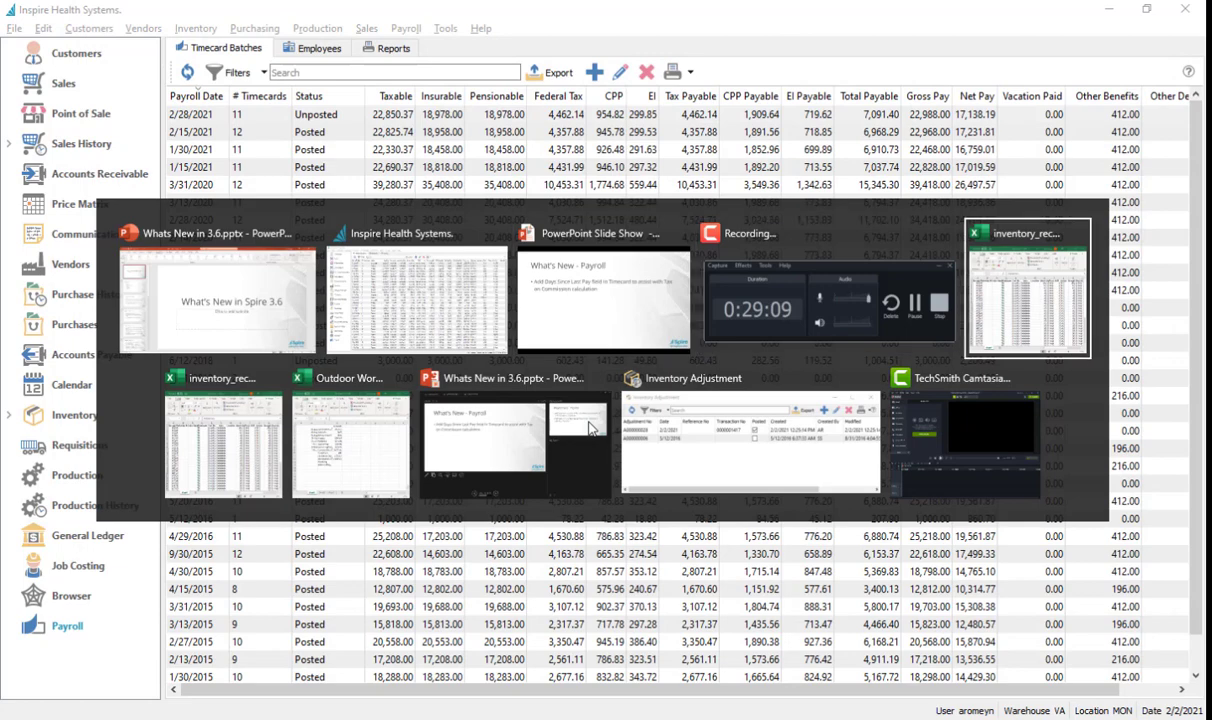
left_click(222, 310)
key("alt+Tab")
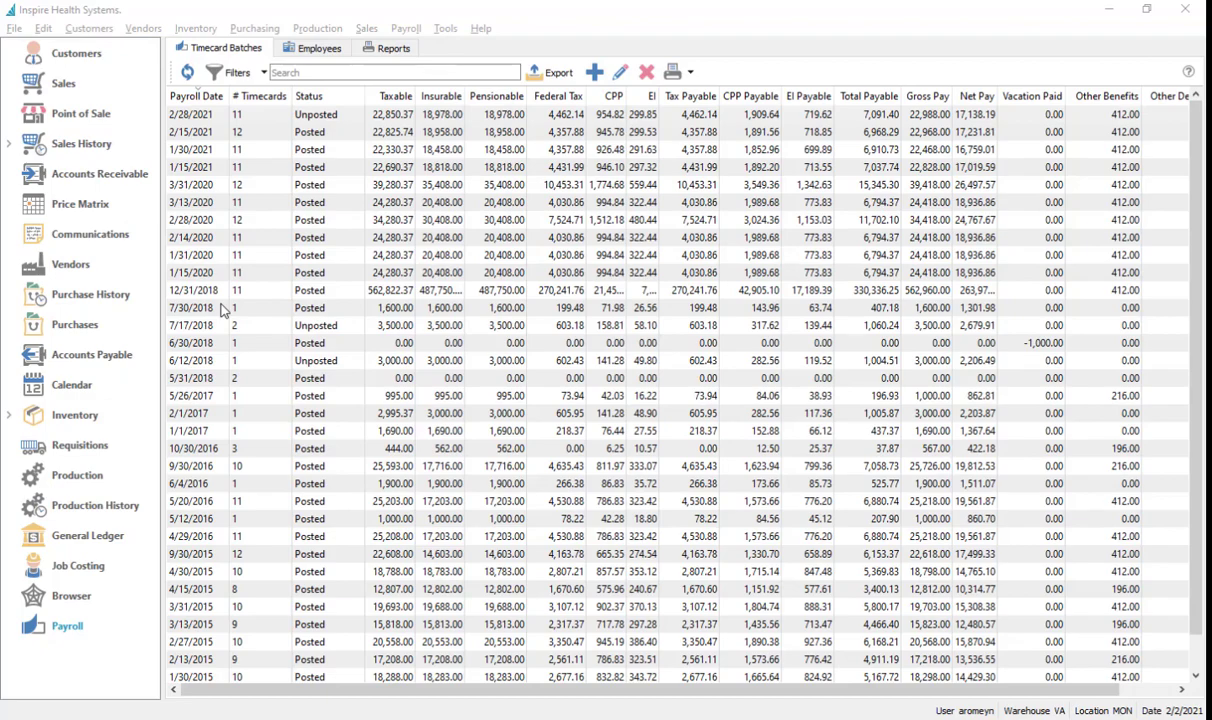
key("alt+Tab")
key("alt+Tab")
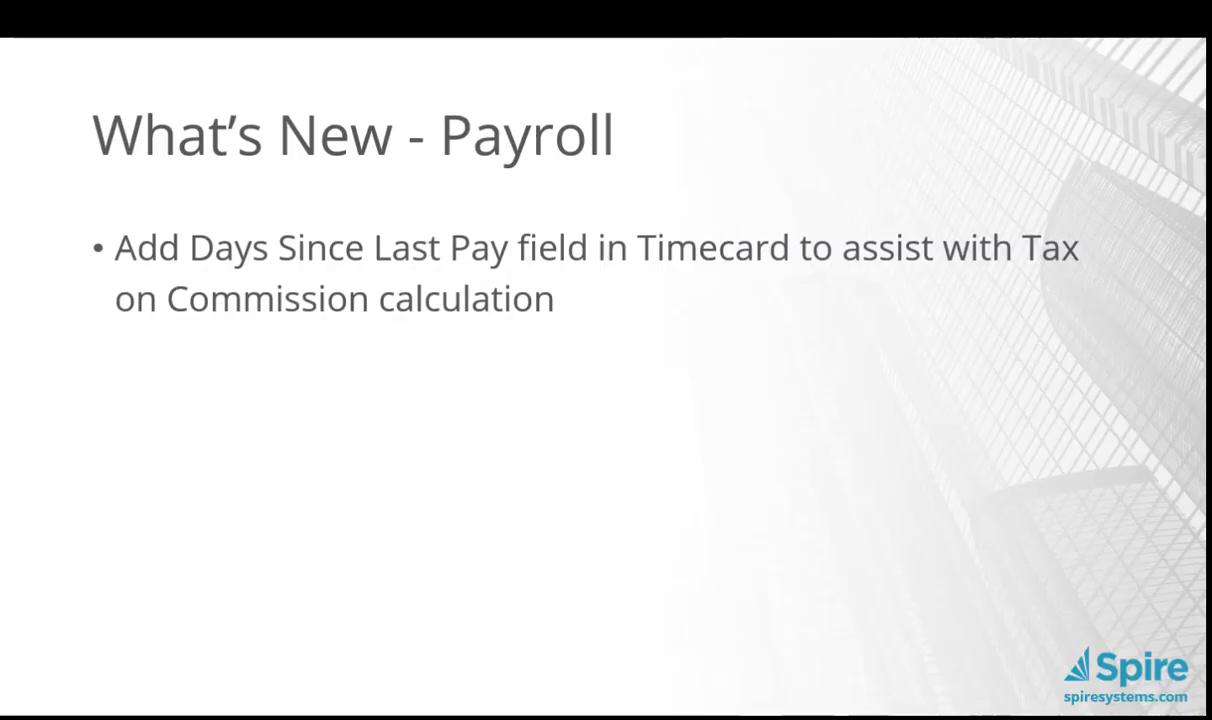
left_click(630, 352)
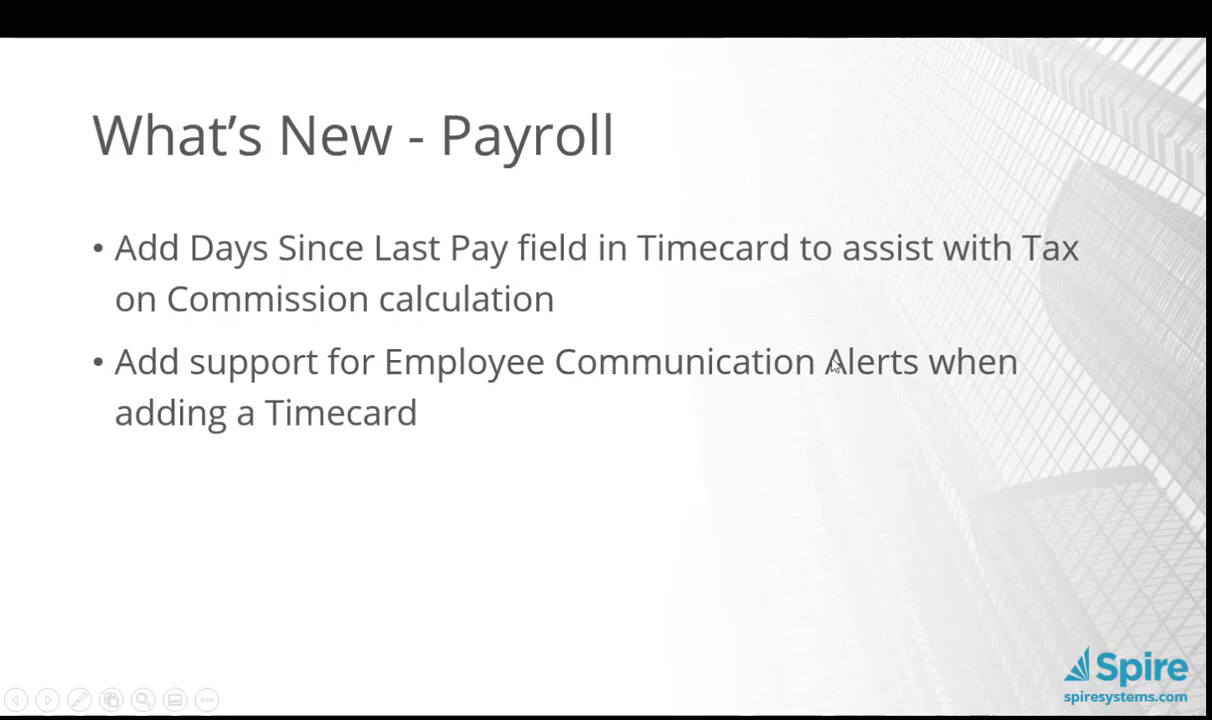
left_click(558, 393)
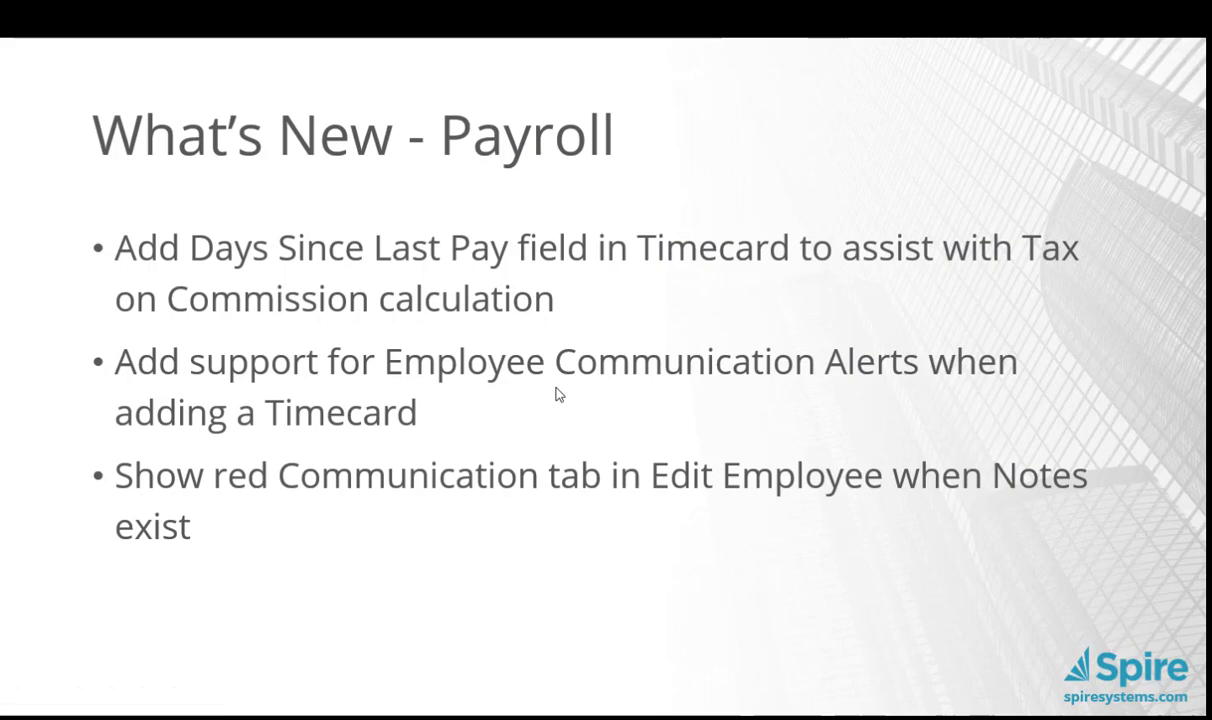
Step: Return to Spire, open the second employee's record, and dismiss its alert to view the red Communications tab
key("alt+Tab")
key("alt+Tab")
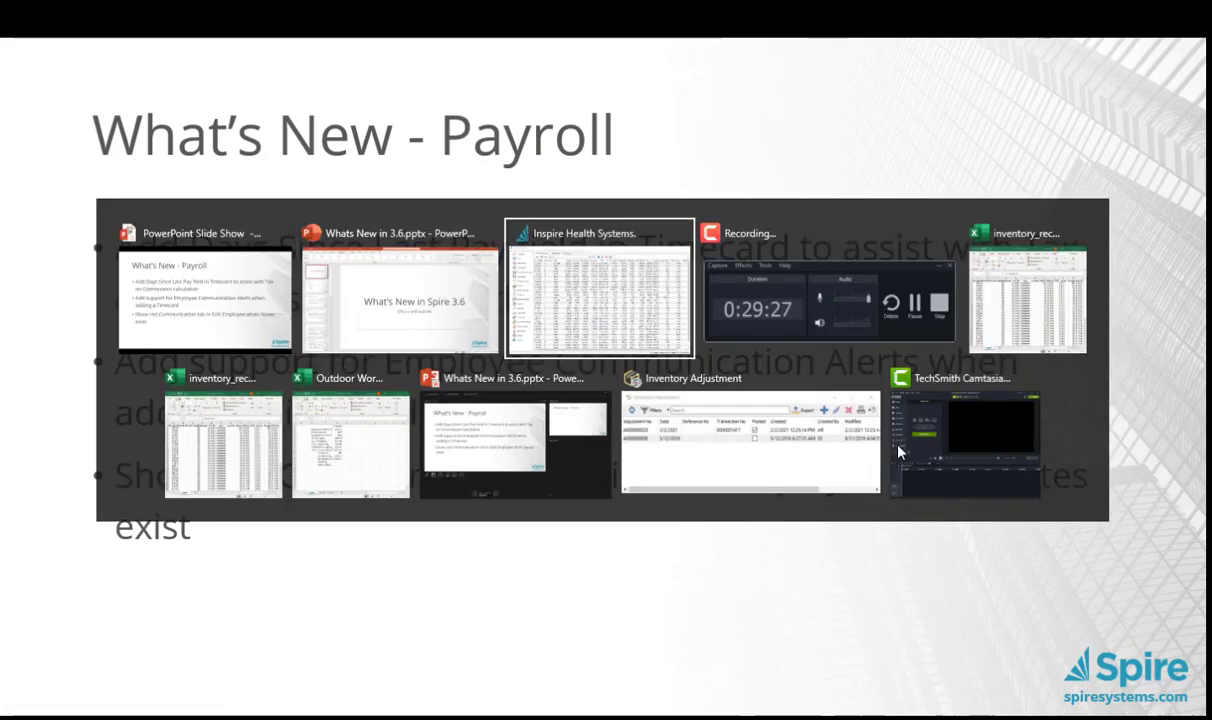
left_click(320, 49)
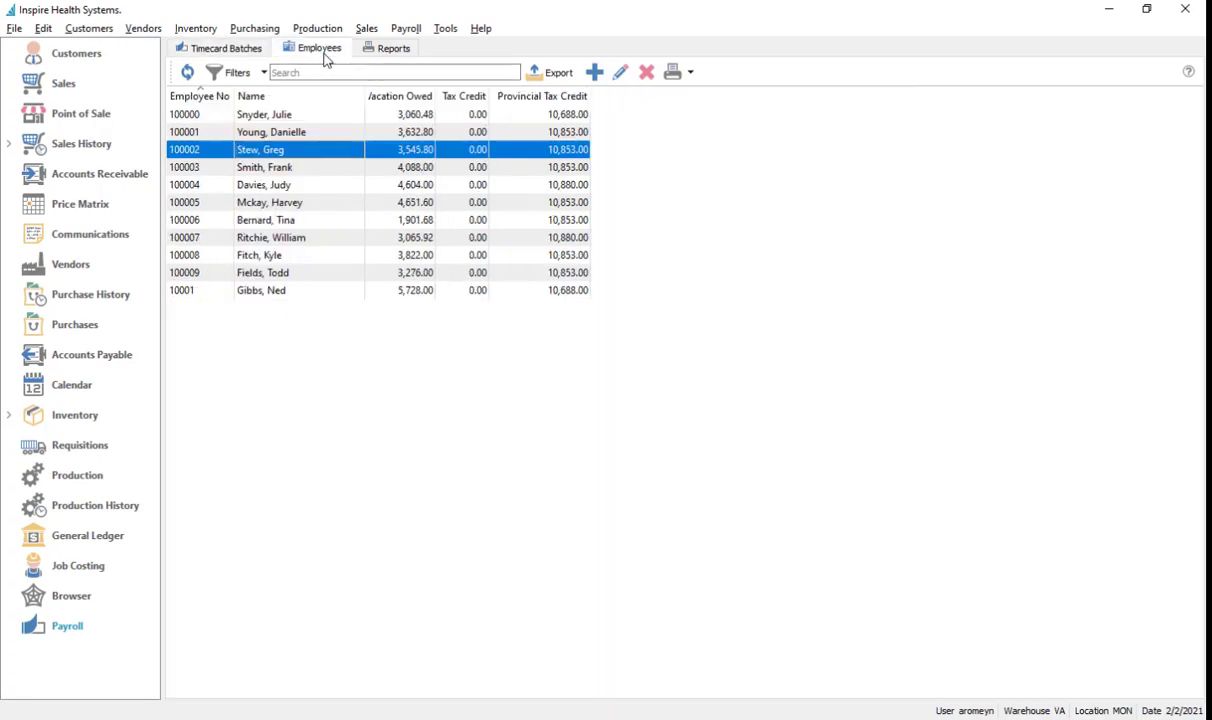
double_click(263, 133)
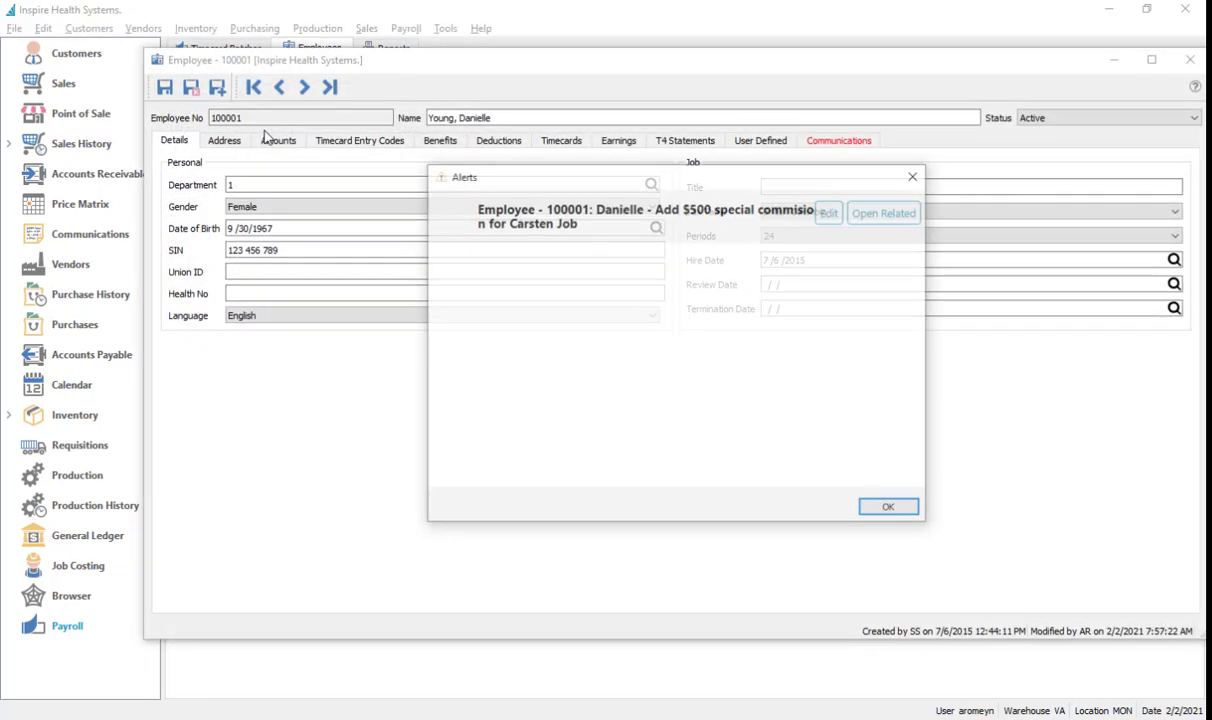
left_click(916, 176)
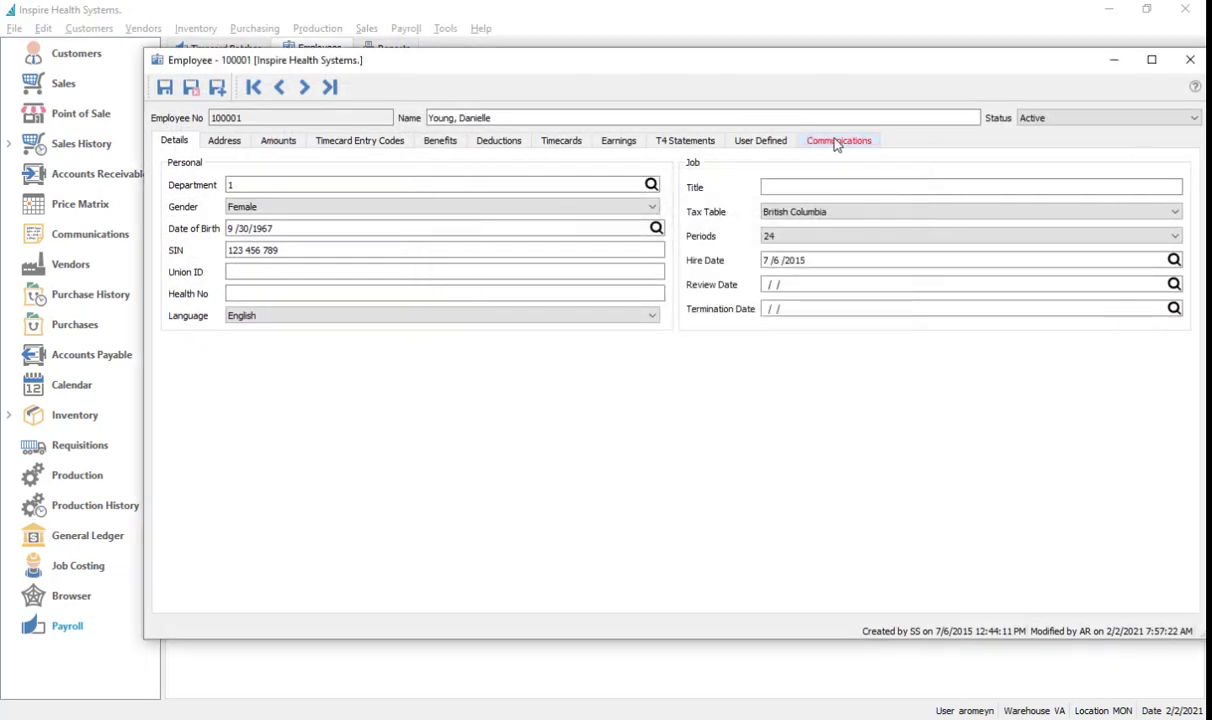
Step: Switch to the PowerPoint slide show and advance to the PD27E Temporary Wage Subsidy report point
key("alt+Tab")
key("Tab")
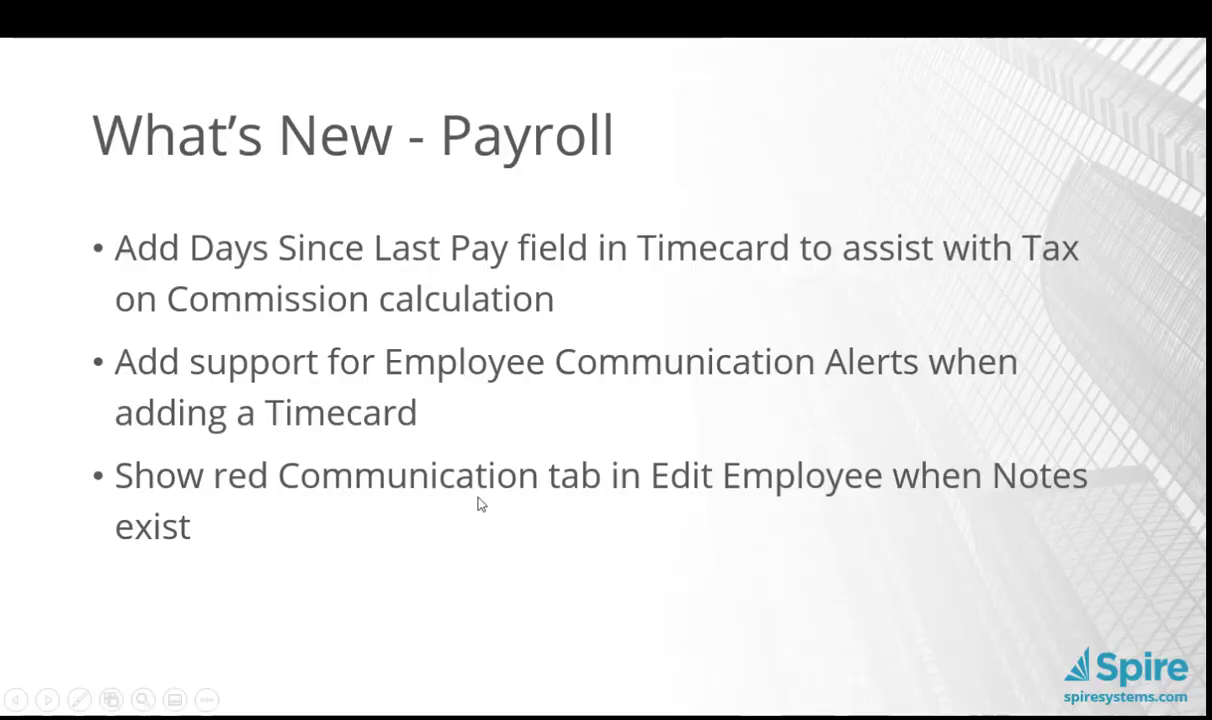
left_click(434, 523)
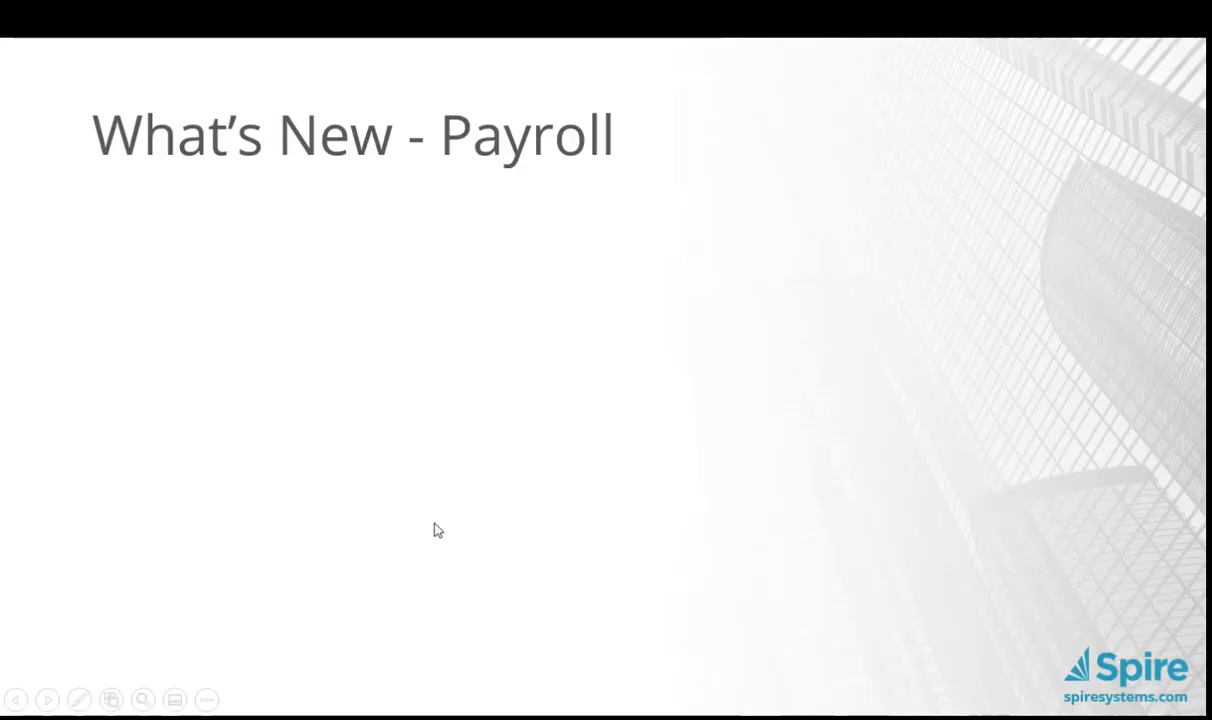
left_click(434, 530)
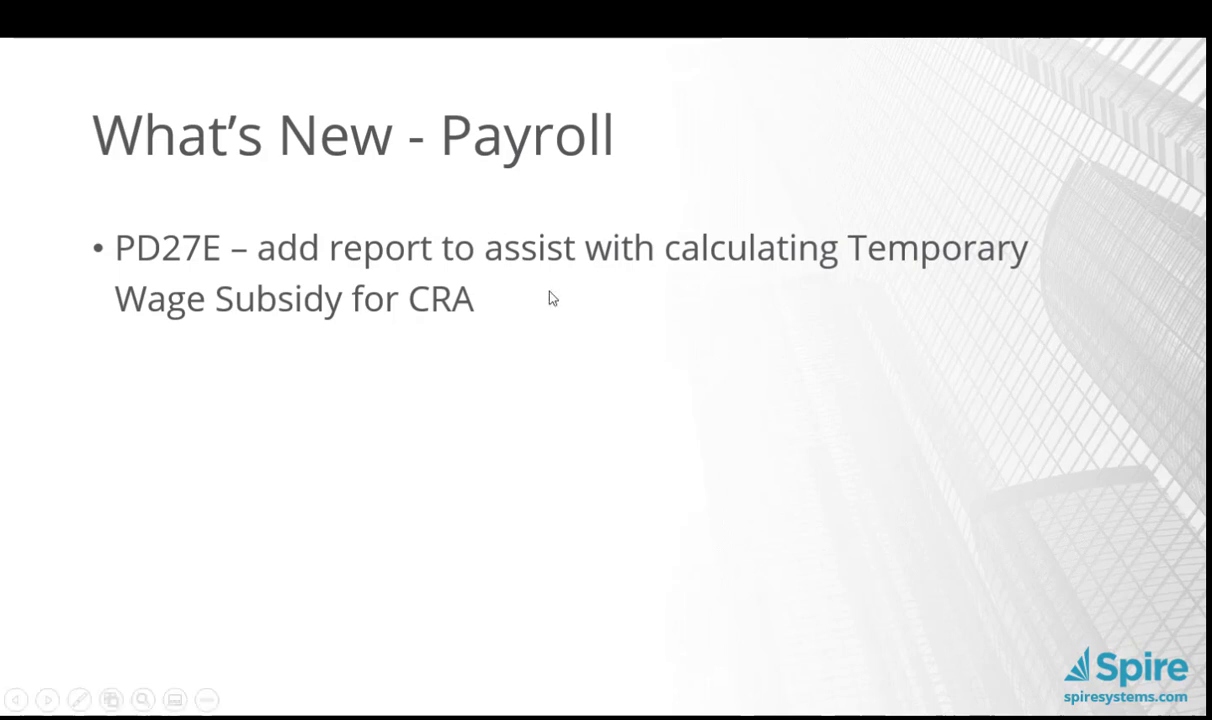
Step: Return to Spire, open the Source Deduction Remittances list, and select the 1/31/2020, 2/29/2020 and 3/31/2020 pay periods
key("alt+Tab")
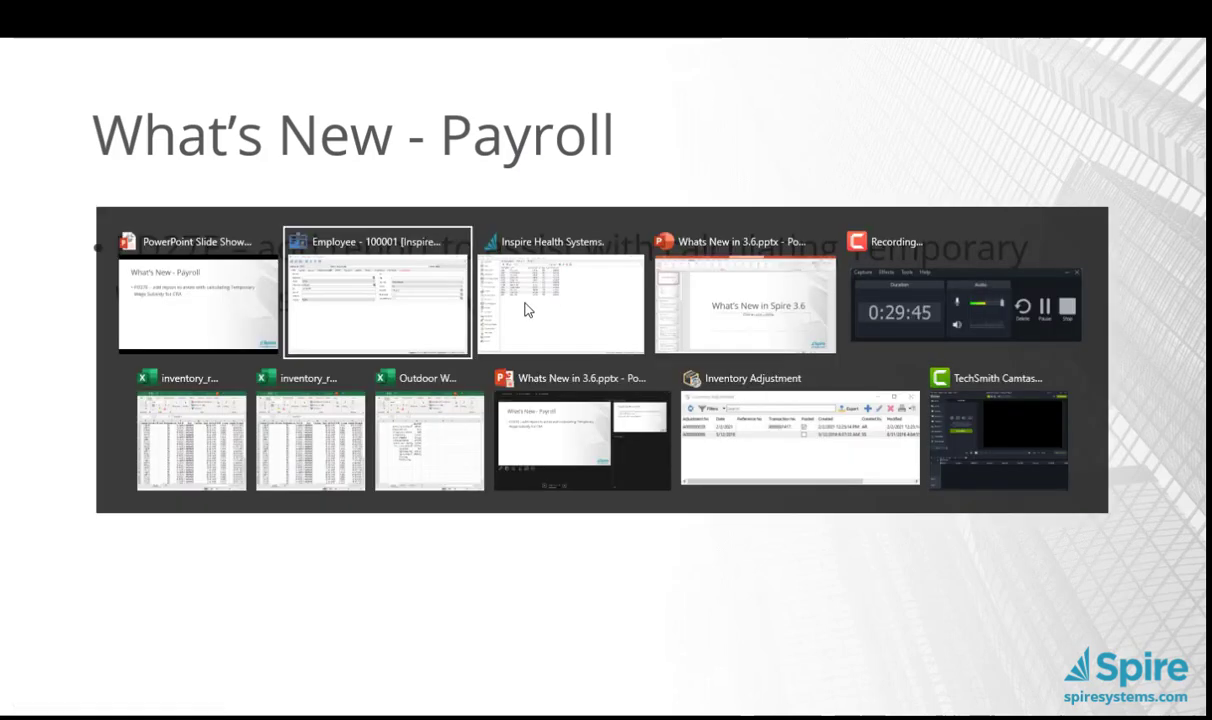
key("Tab")
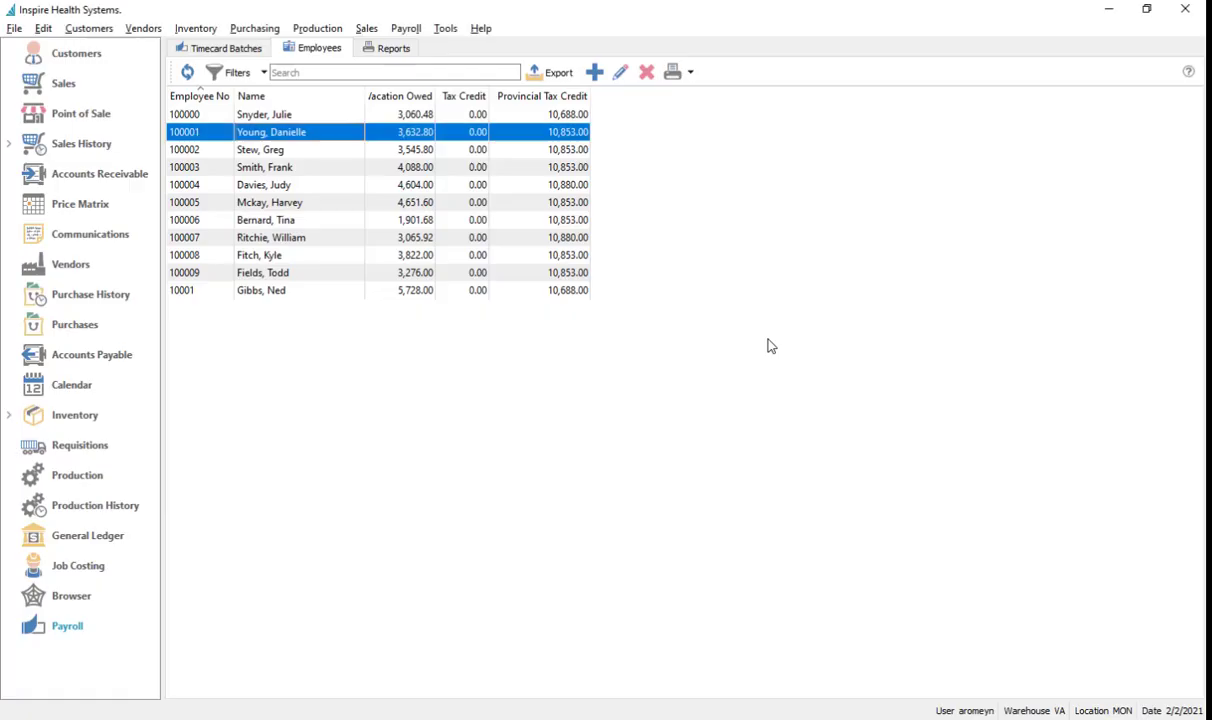
left_click(406, 28)
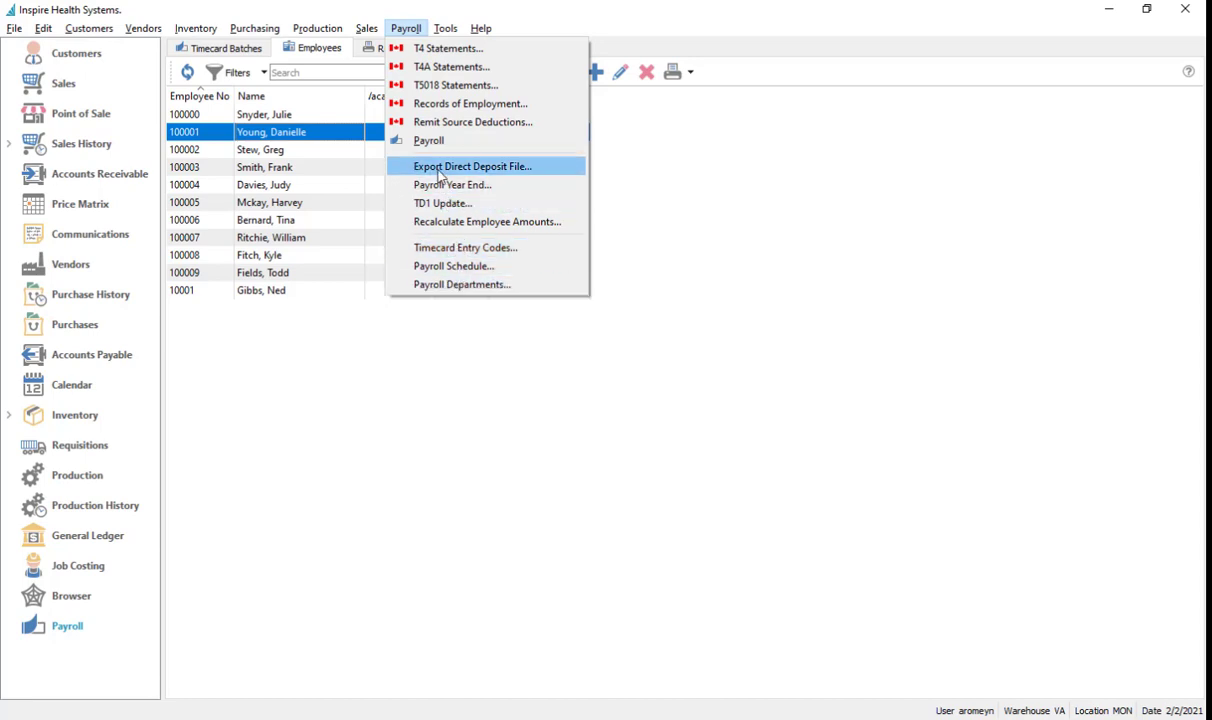
left_click(440, 122)
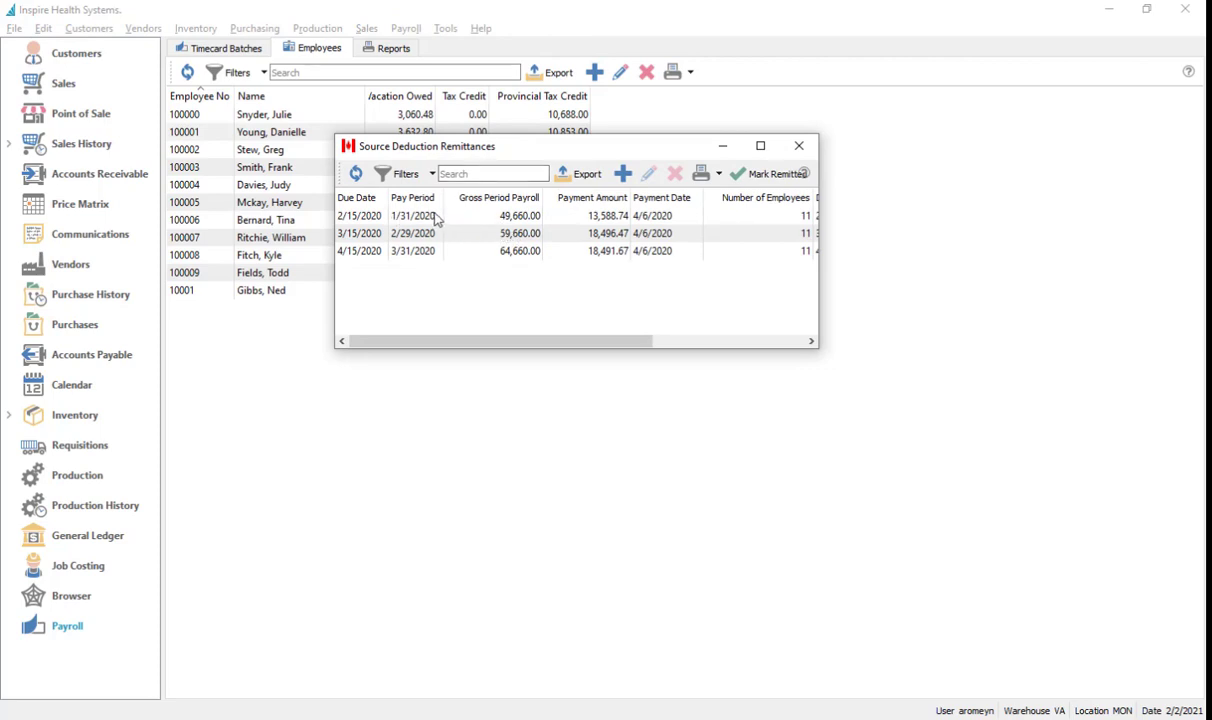
left_click_drag(412, 215, 418, 250)
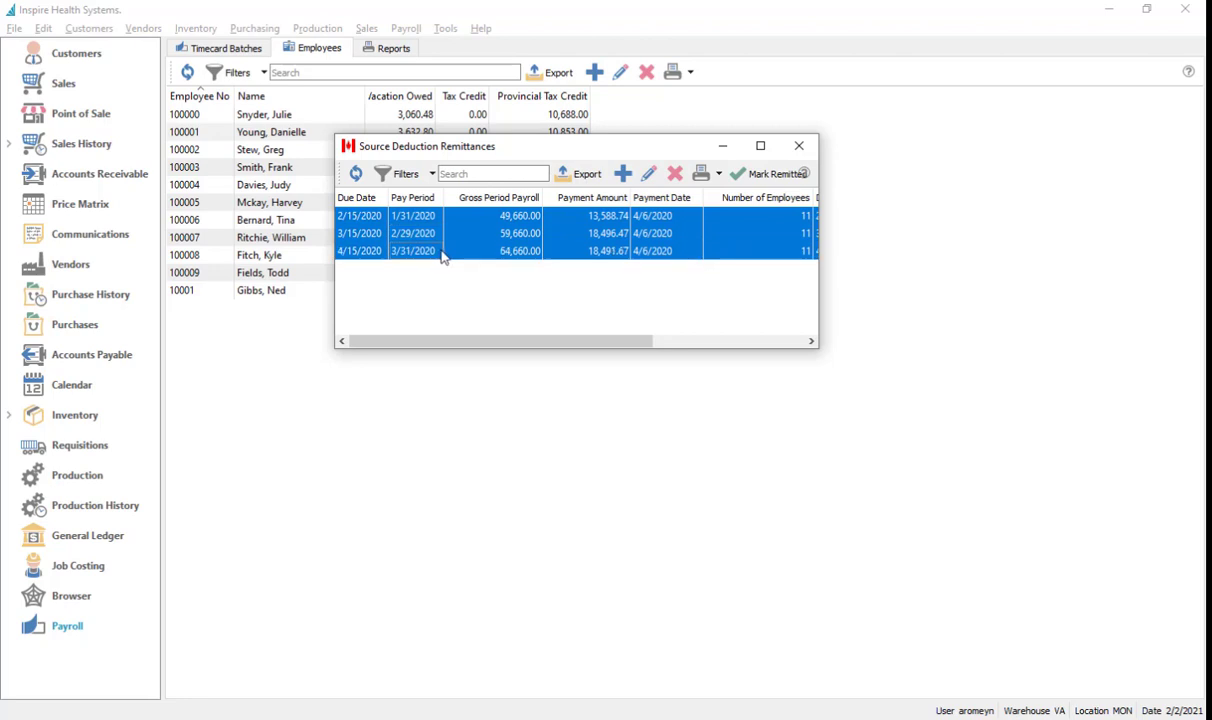
Step: Preview only the PD27 E Information report for the selected remittances, review it, and close the report viewer
left_click(704, 178)
left_click(395, 245)
left_click(396, 231)
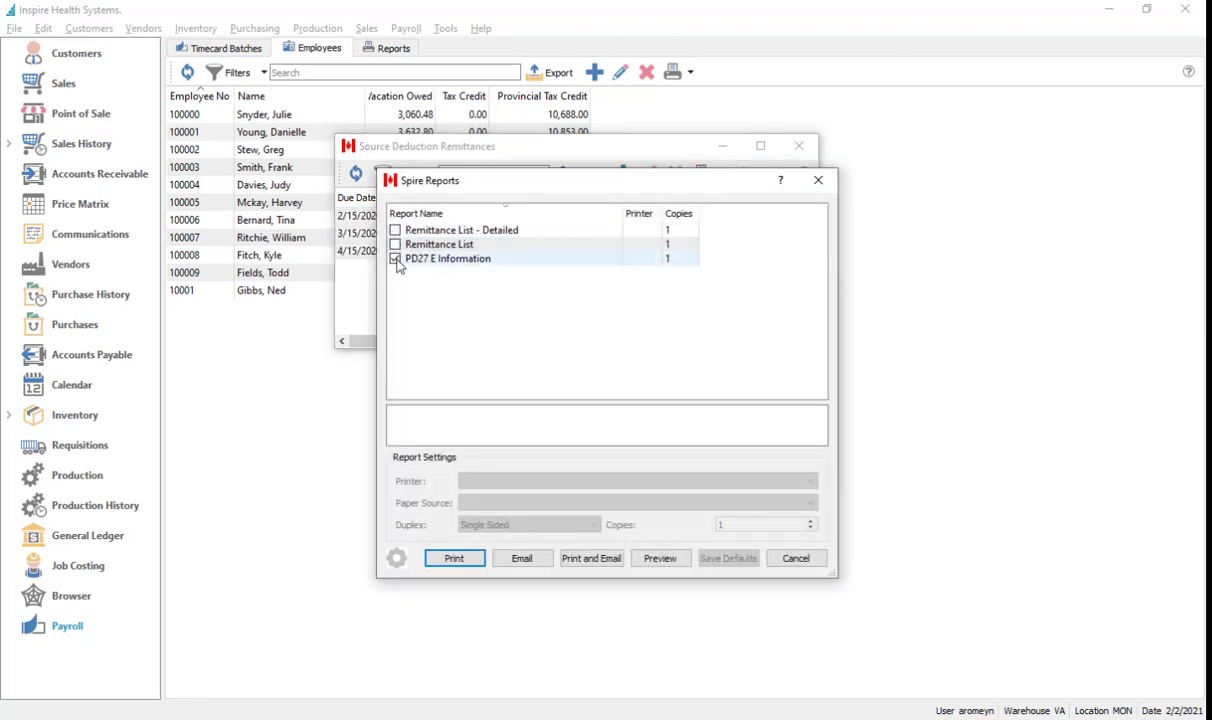
left_click(648, 564)
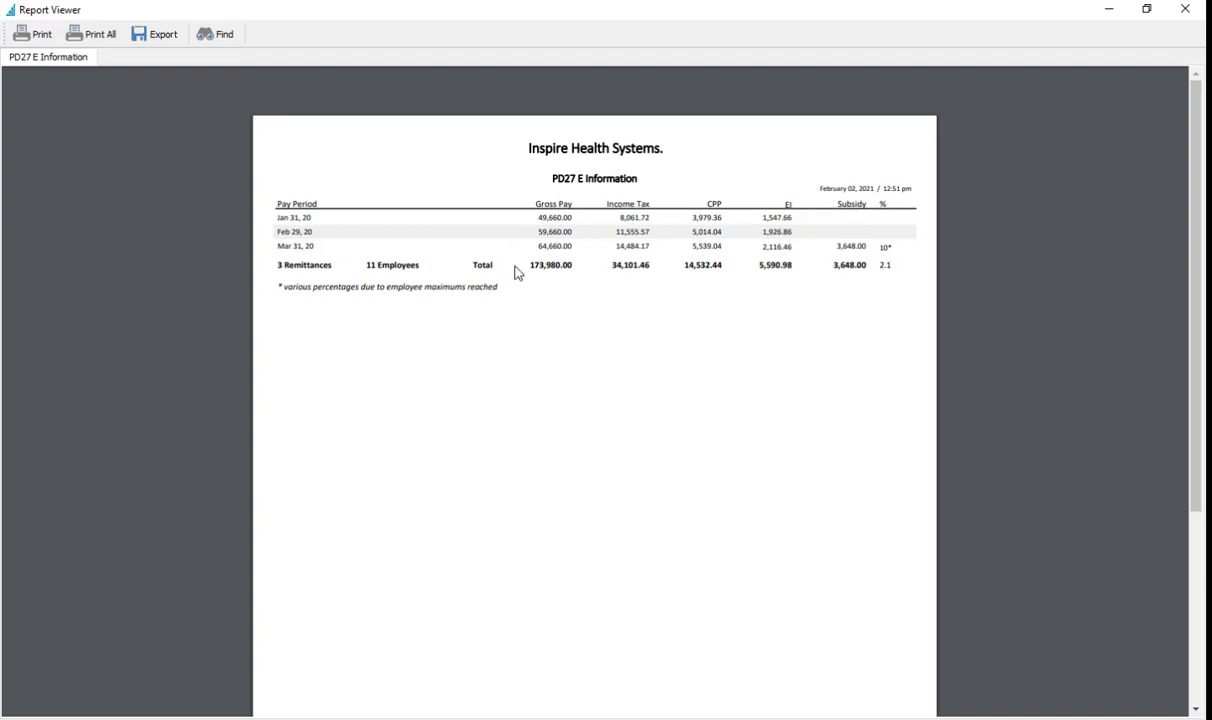
key("alt+Tab")
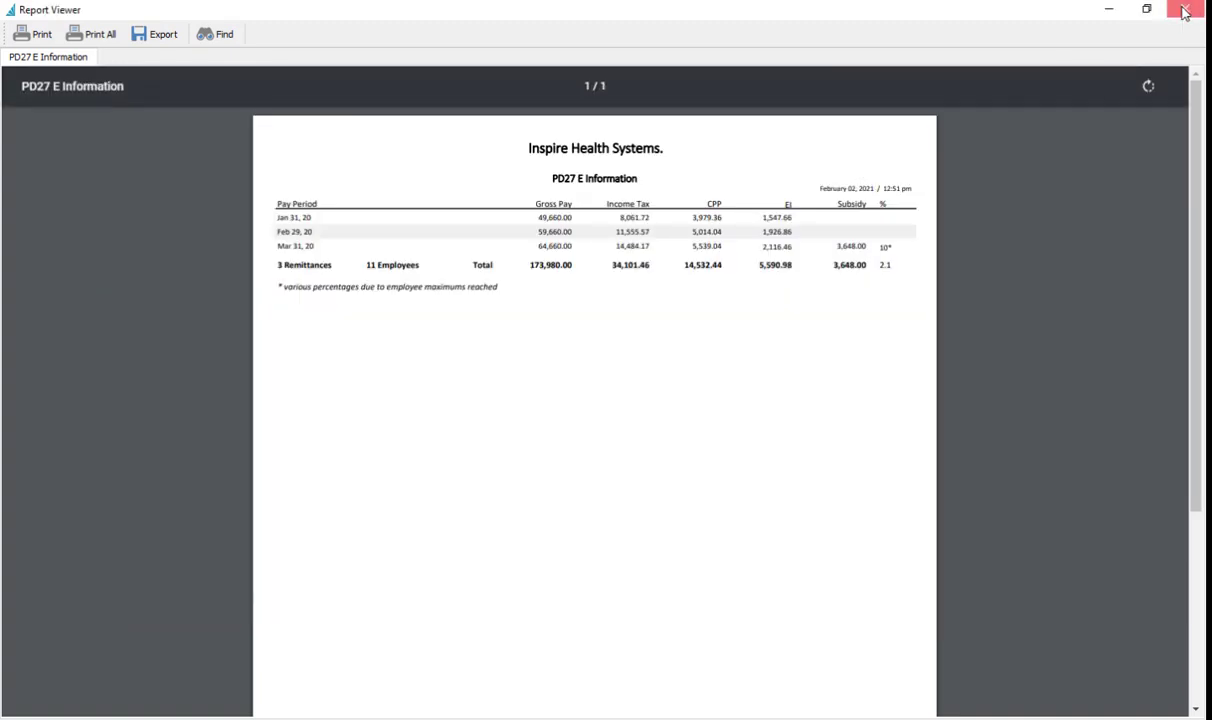
left_click(1185, 9)
left_click(568, 233)
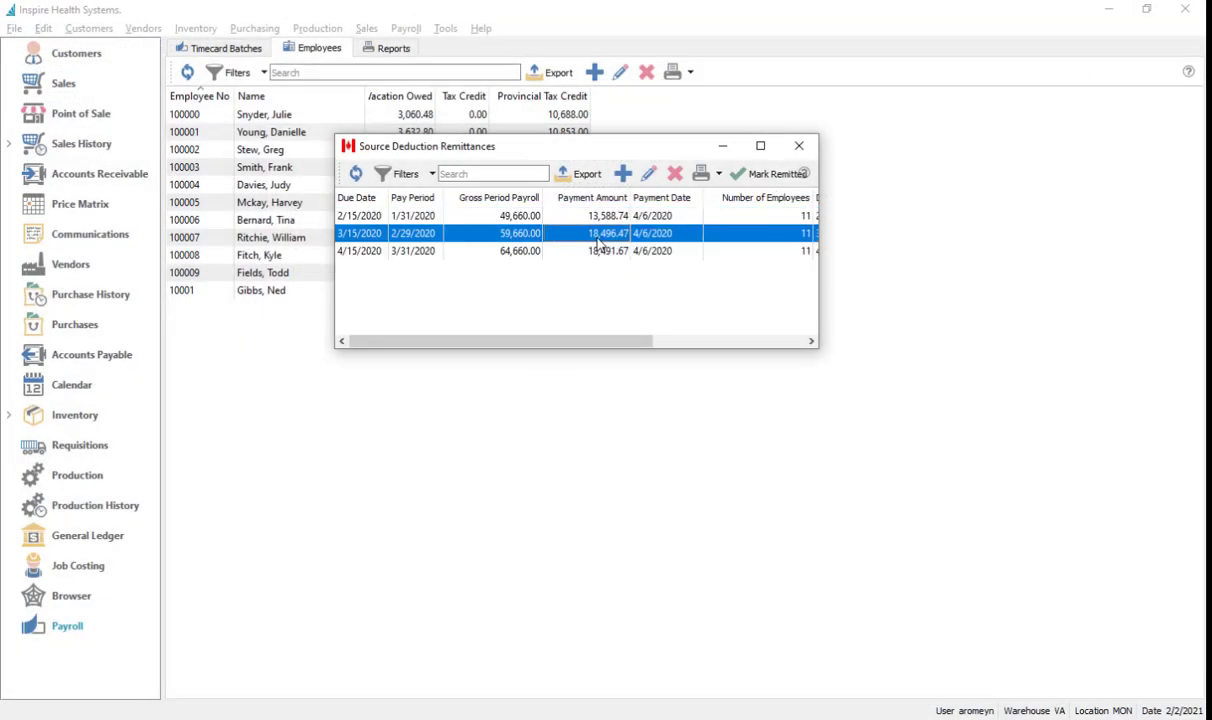
Step: Close the Source Deduction Remittances list, switch to the PowerPoint slide show, and reveal the Automatic TD1 Claim Amounts point
left_click(804, 152)
key("alt+Tab")
key("alt+Tab")
key("alt+Tab")
key("alt+Tab")
key("alt+Tab")
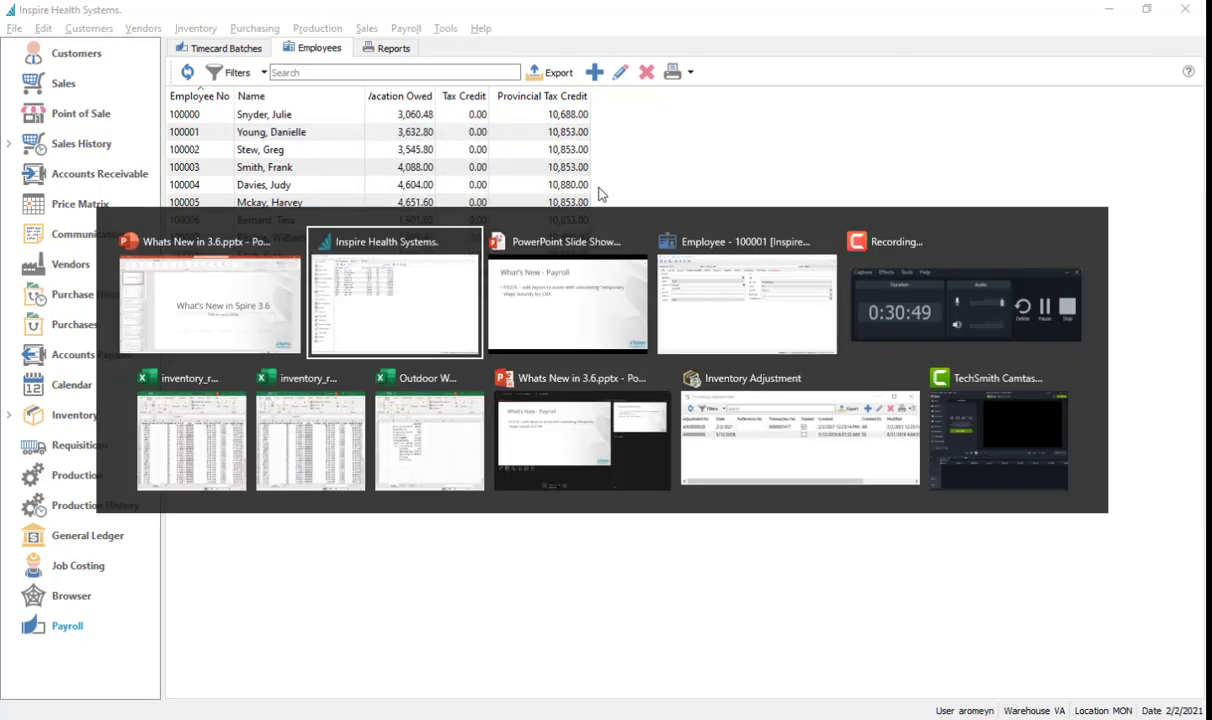
key("alt+Tab")
key("alt+Tab")
key("alt+Tab")
key("alt+Tab")
key("alt+Tab")
key("alt+Tab")
key("alt+Tab")
key("alt+Tab")
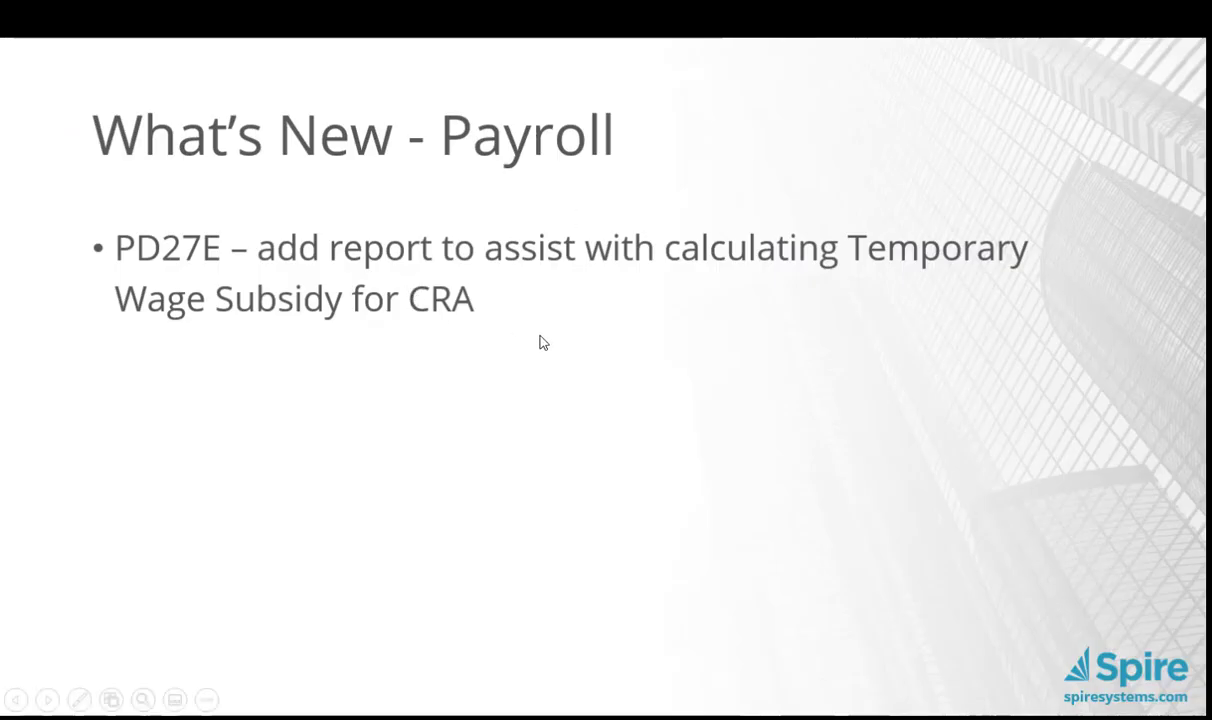
left_click(540, 336)
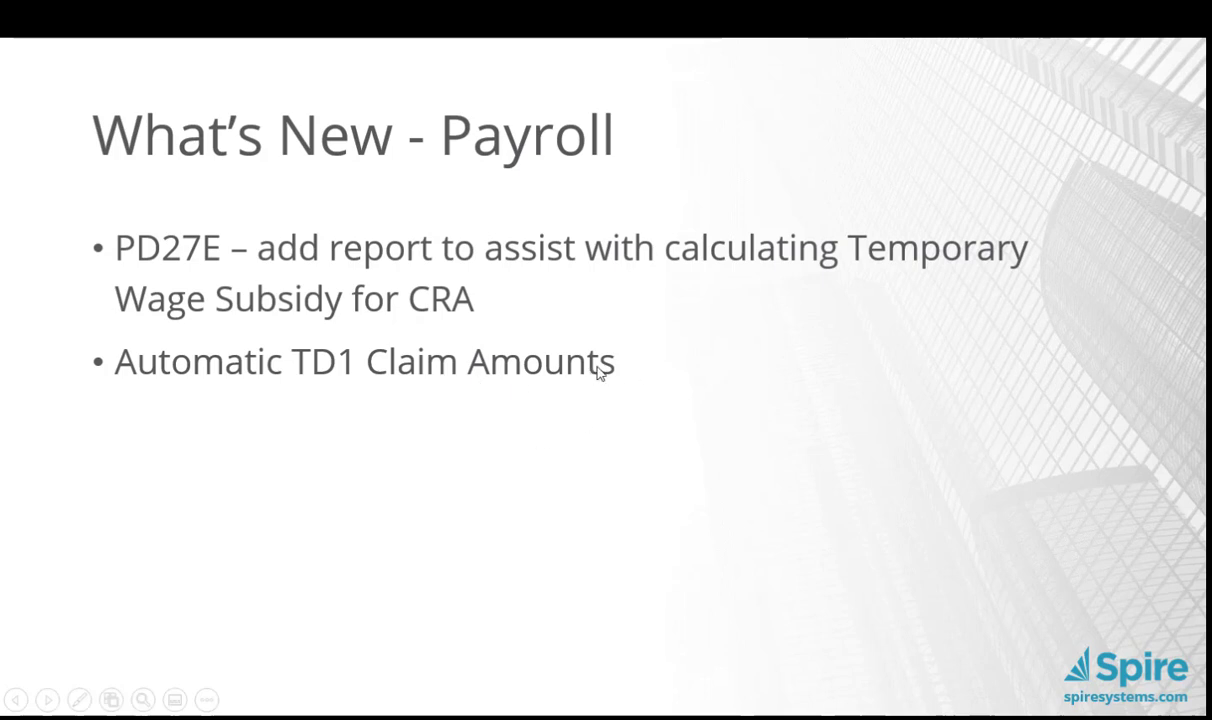
Step: Return to Spire, open the first employee's record, dismiss its alert, and show the employee's payroll amounts
key("alt+Tab")
key("alt+Tab")
key("alt+Tab")
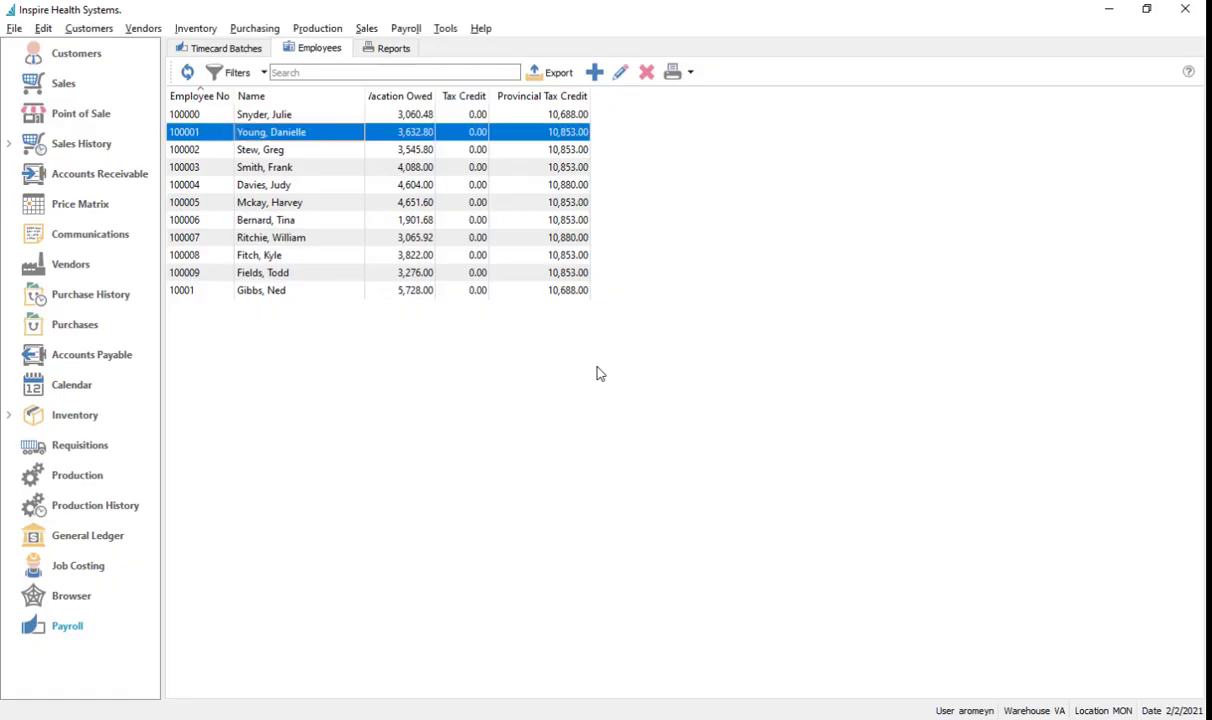
double_click(283, 114)
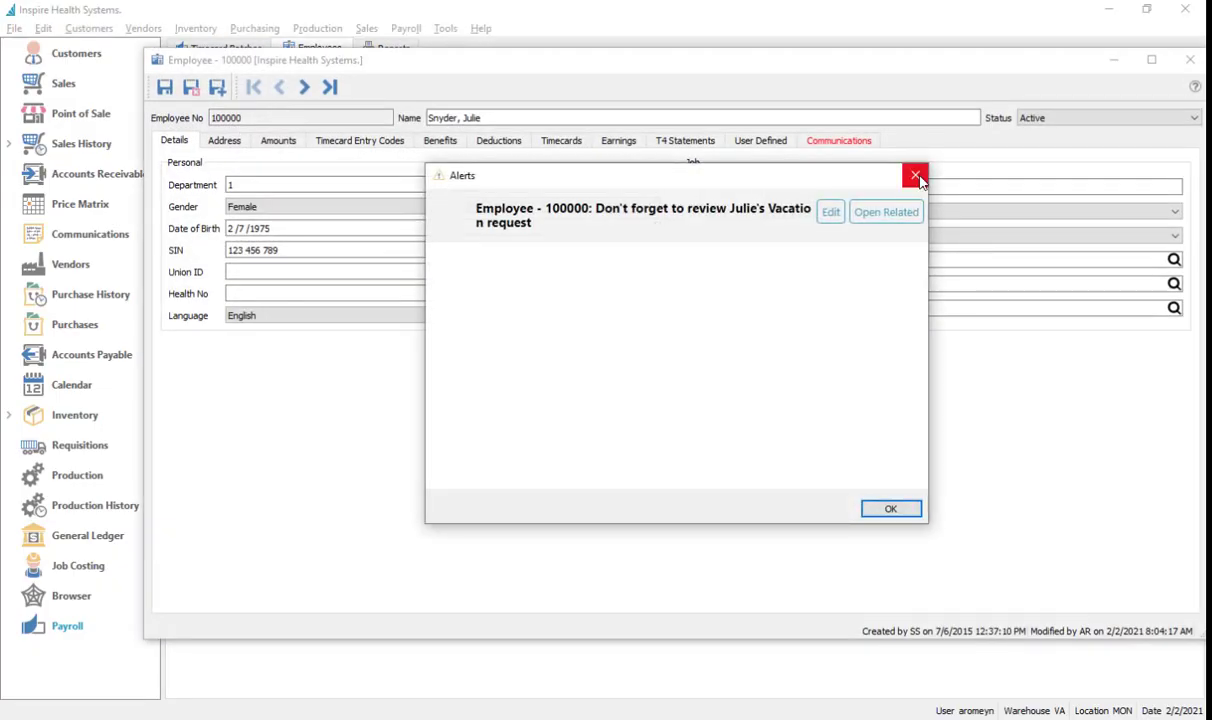
left_click(915, 177)
left_click(276, 143)
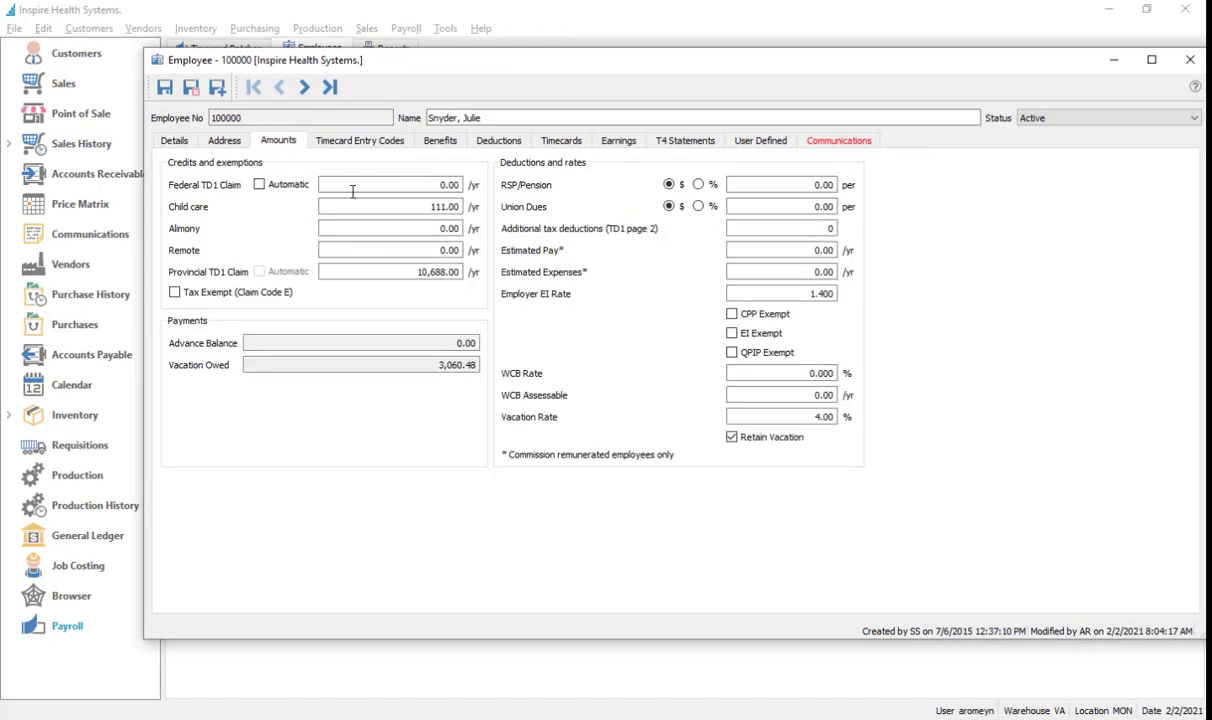
Step: Review the employee's TD1 claim and child care amounts, and set the Federal TD1 Claim to Automatic
left_click(437, 184)
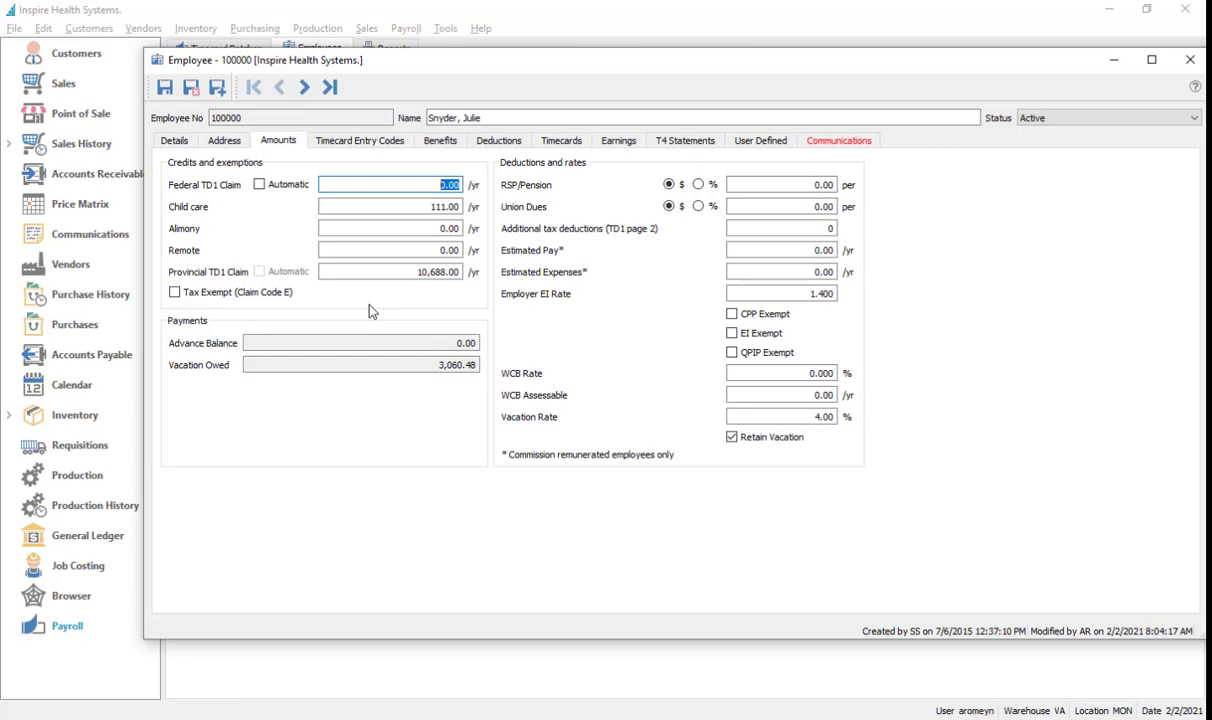
left_click(389, 207)
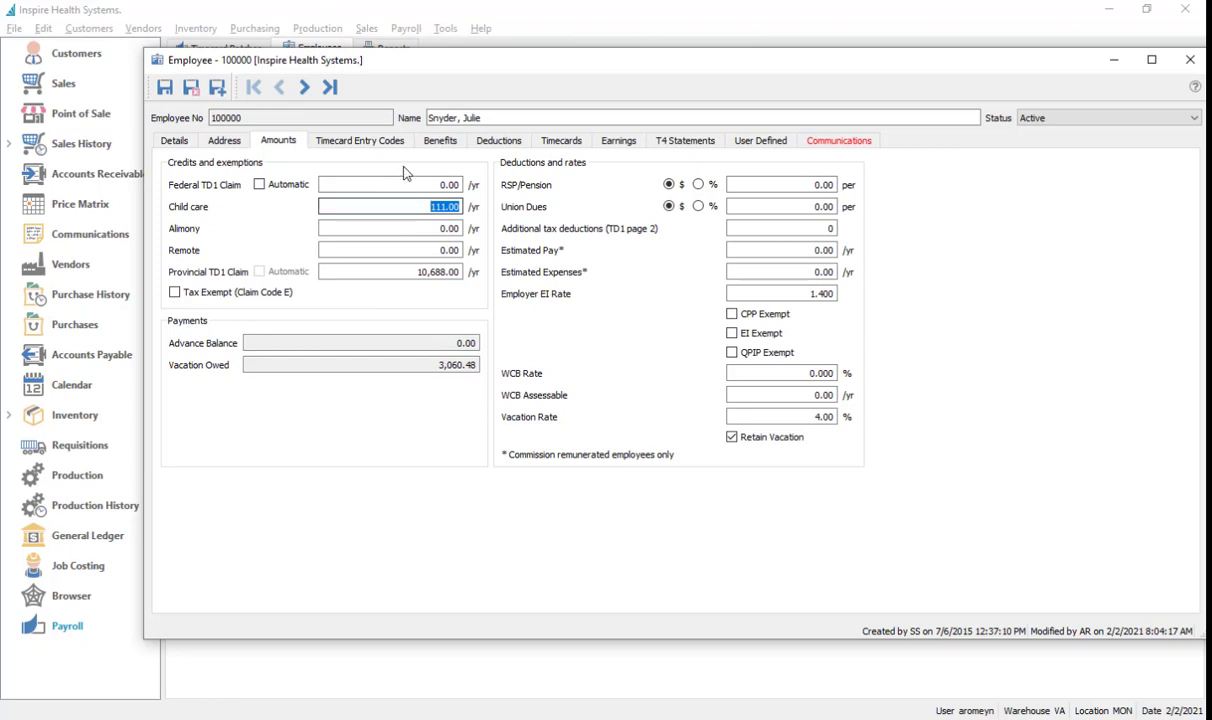
left_click(408, 184)
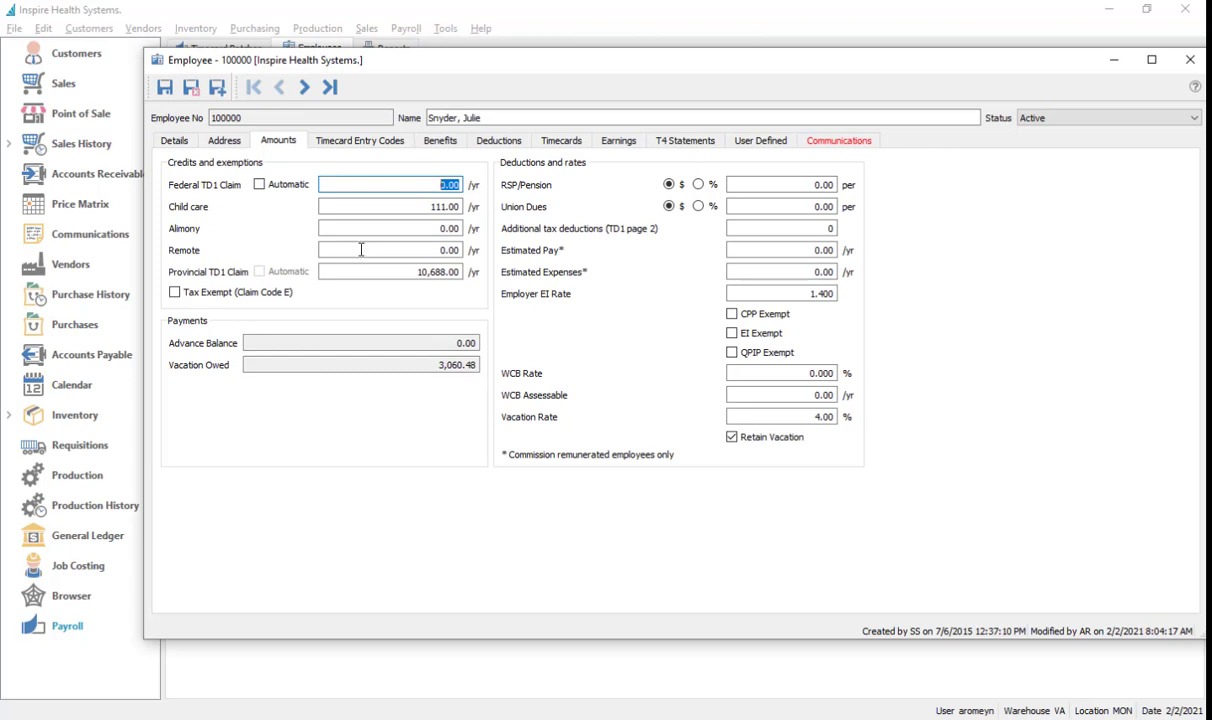
left_click(395, 184)
left_click(412, 270)
left_click(406, 205)
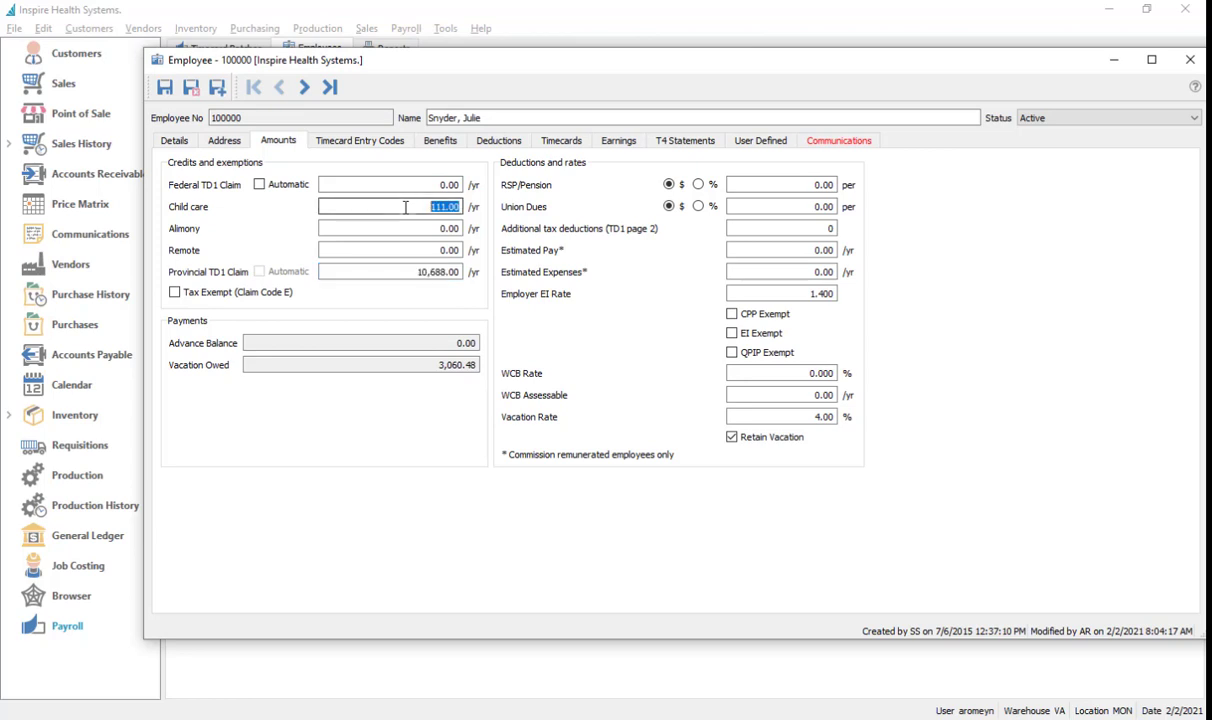
left_click(411, 184)
left_click(411, 184)
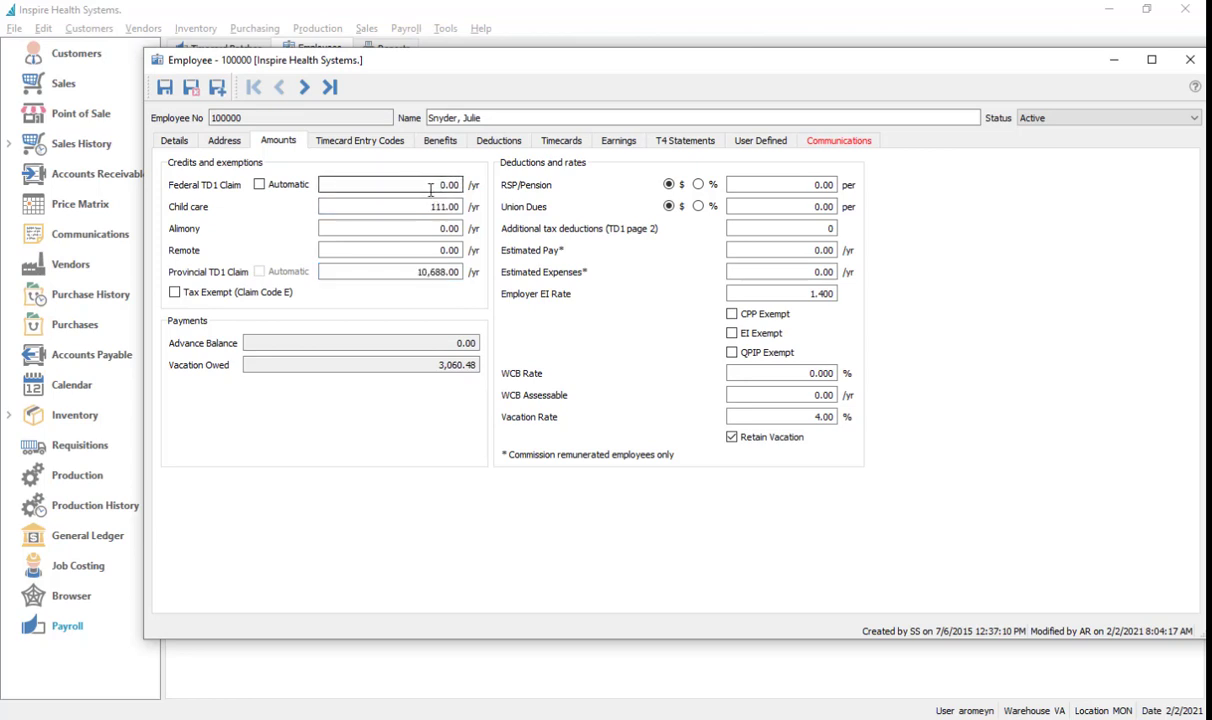
left_click(428, 207)
left_click(426, 205)
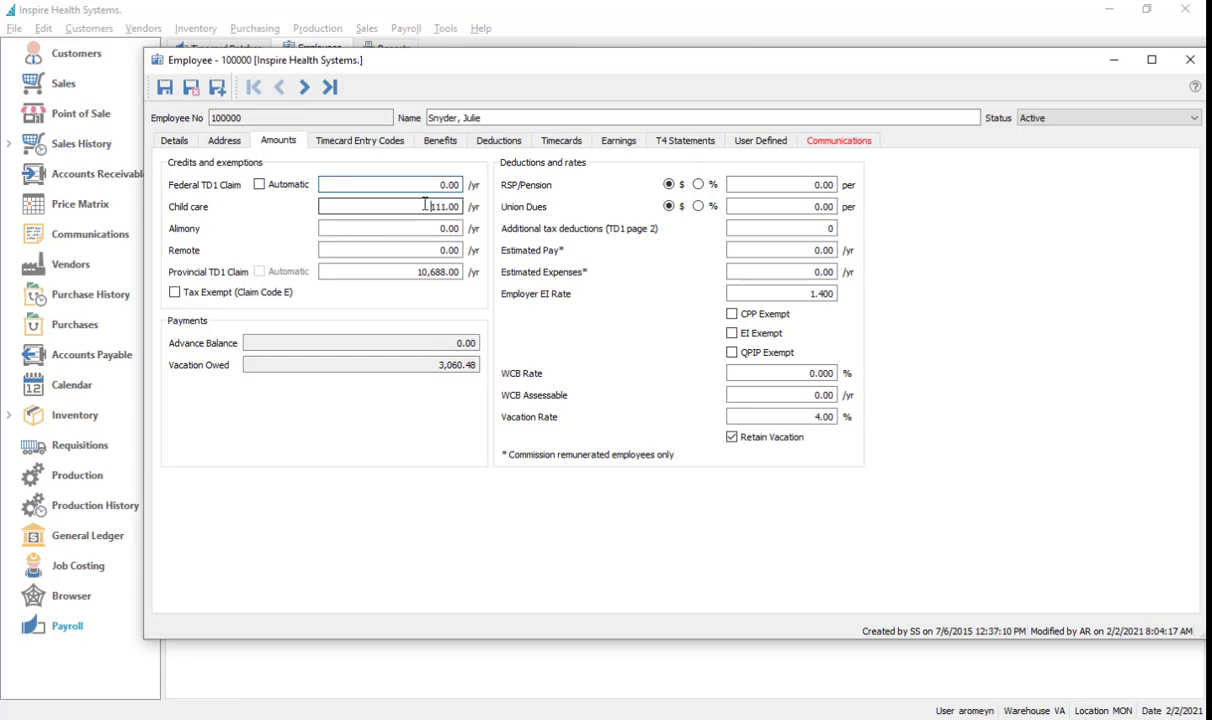
left_click(262, 190)
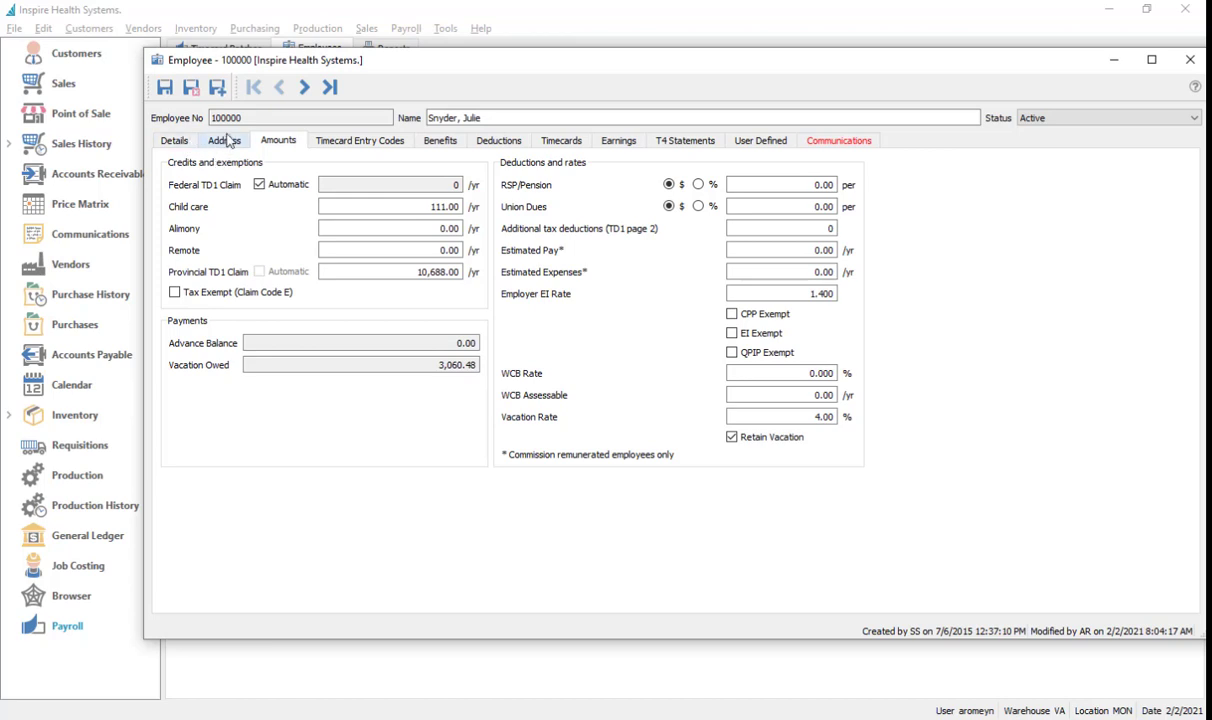
Step: Try to move to the last employee, discard the unsaved TD1 claim change, and close the employee record
left_click(330, 87)
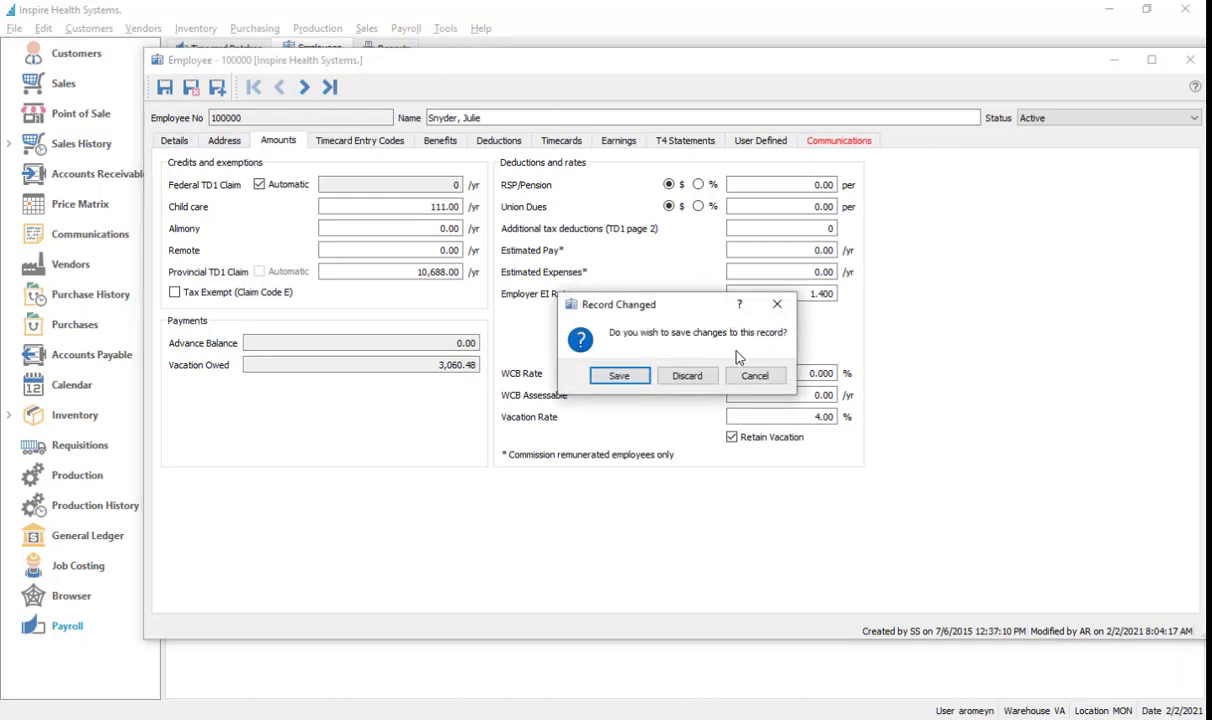
left_click(687, 376)
left_click(1190, 60)
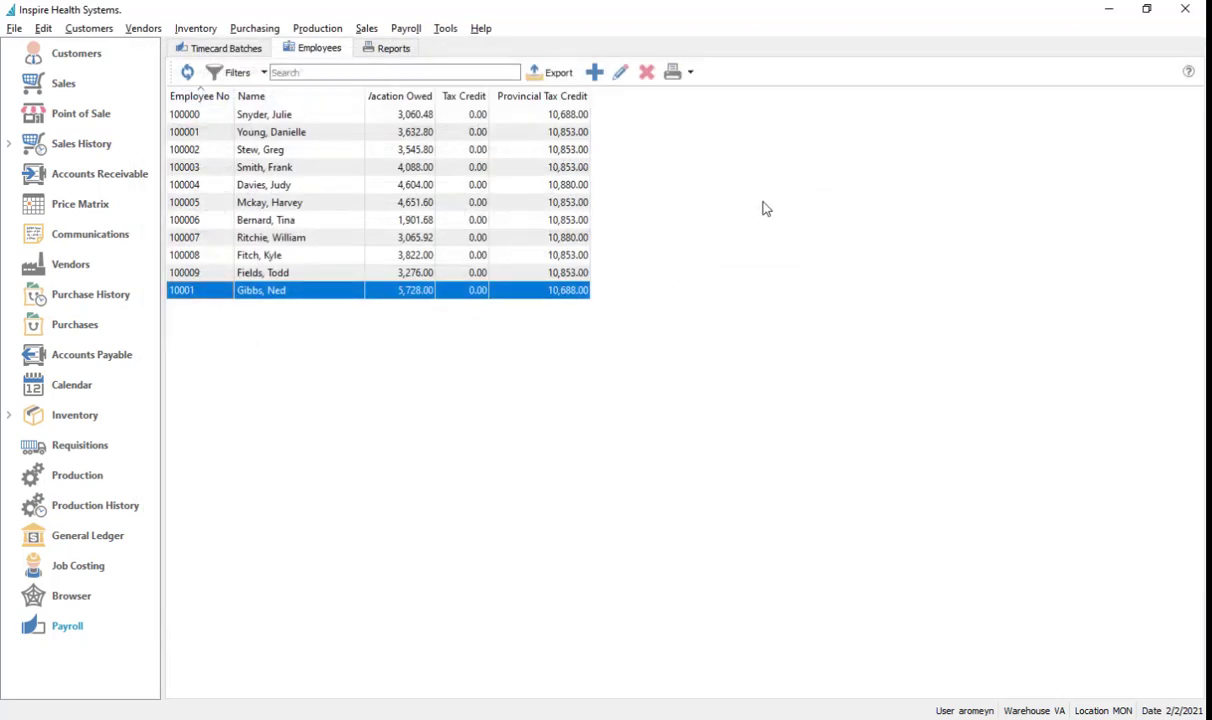
Step: Open the TD1 Update for 2021 and enlarge its window to show all the claim columns
left_click(270, 116)
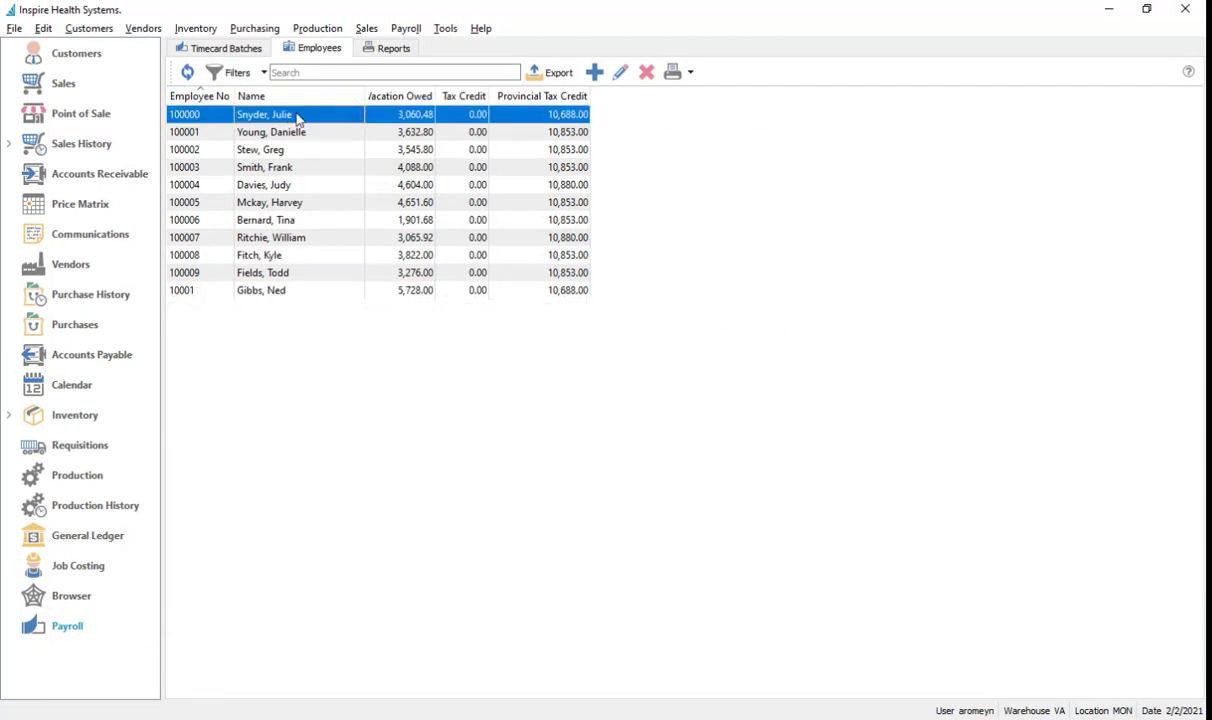
left_click(408, 30)
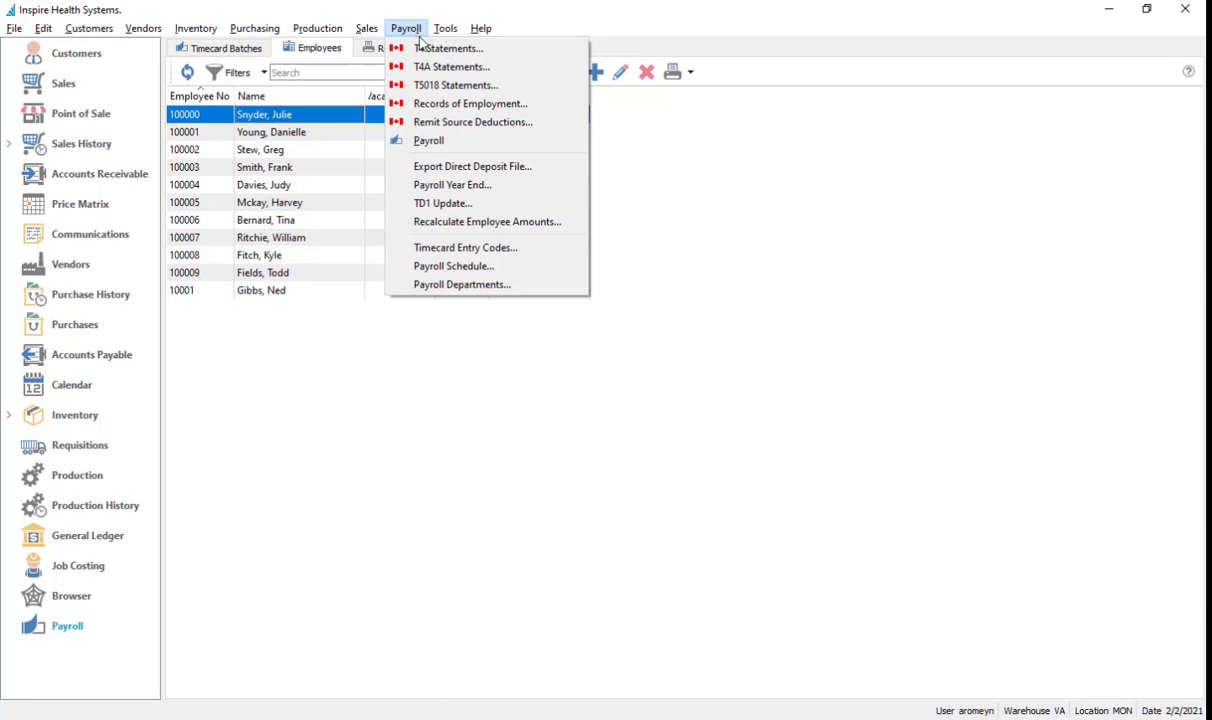
left_click(430, 203)
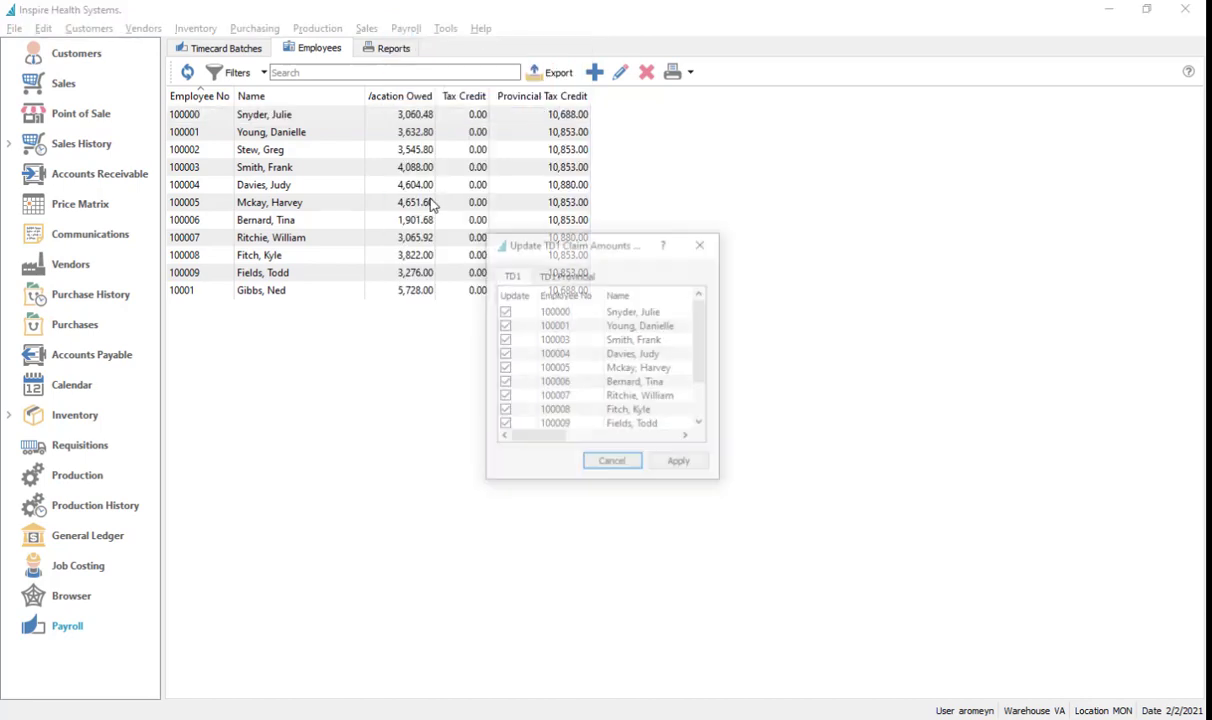
left_click_drag(718, 484, 1150, 536)
left_click_drag(880, 263, 647, 234)
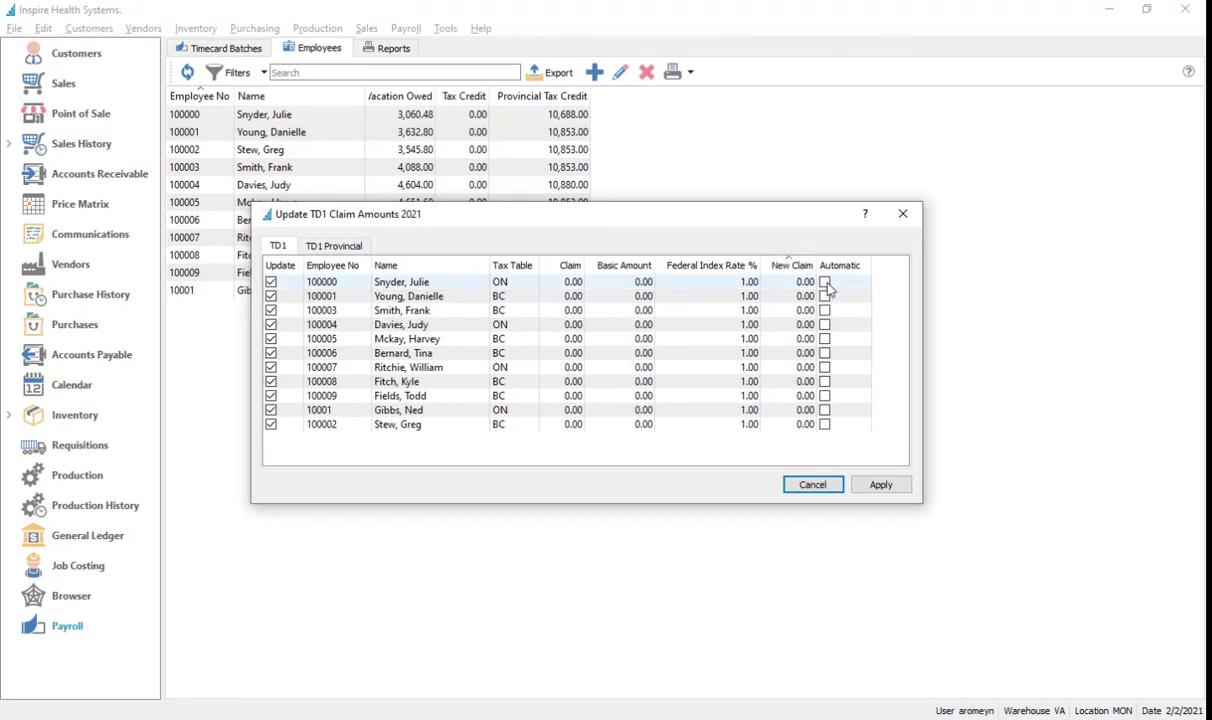
Step: Mark the federal TD1 claim as Automatic for the employees in the TD1 update list
left_click(824, 282)
left_click(824, 296)
left_click(824, 310)
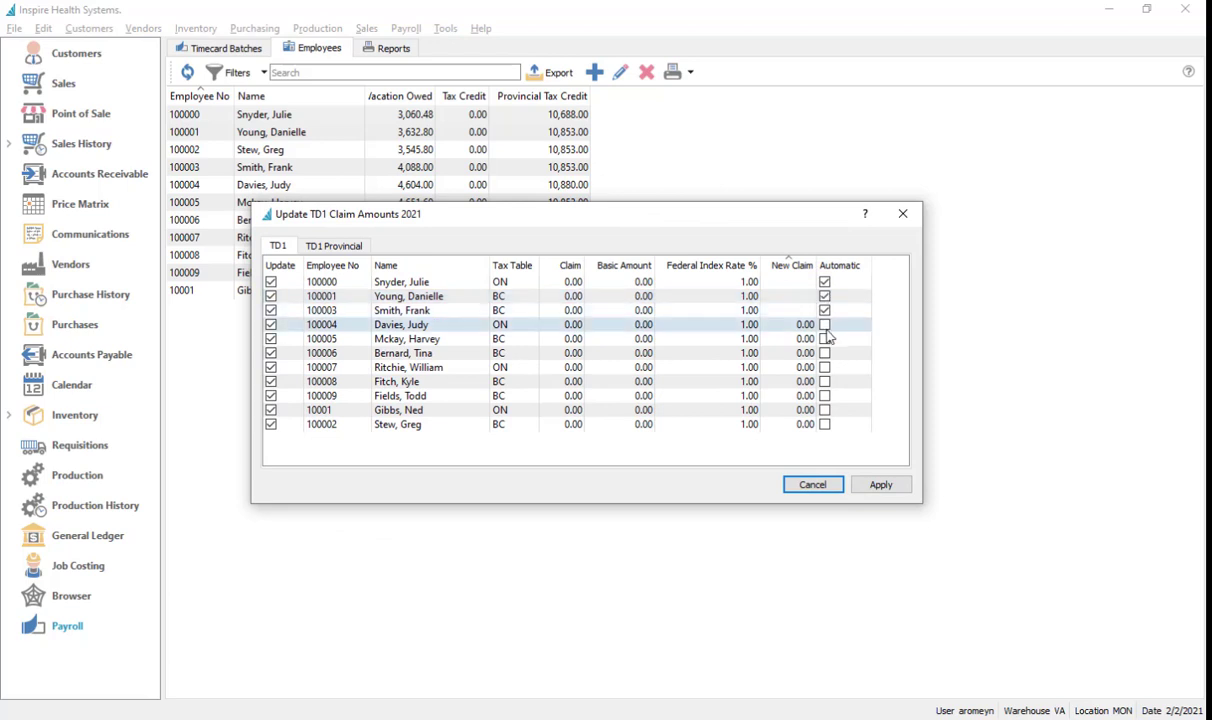
left_click(824, 324)
left_click(824, 338)
left_click(824, 353)
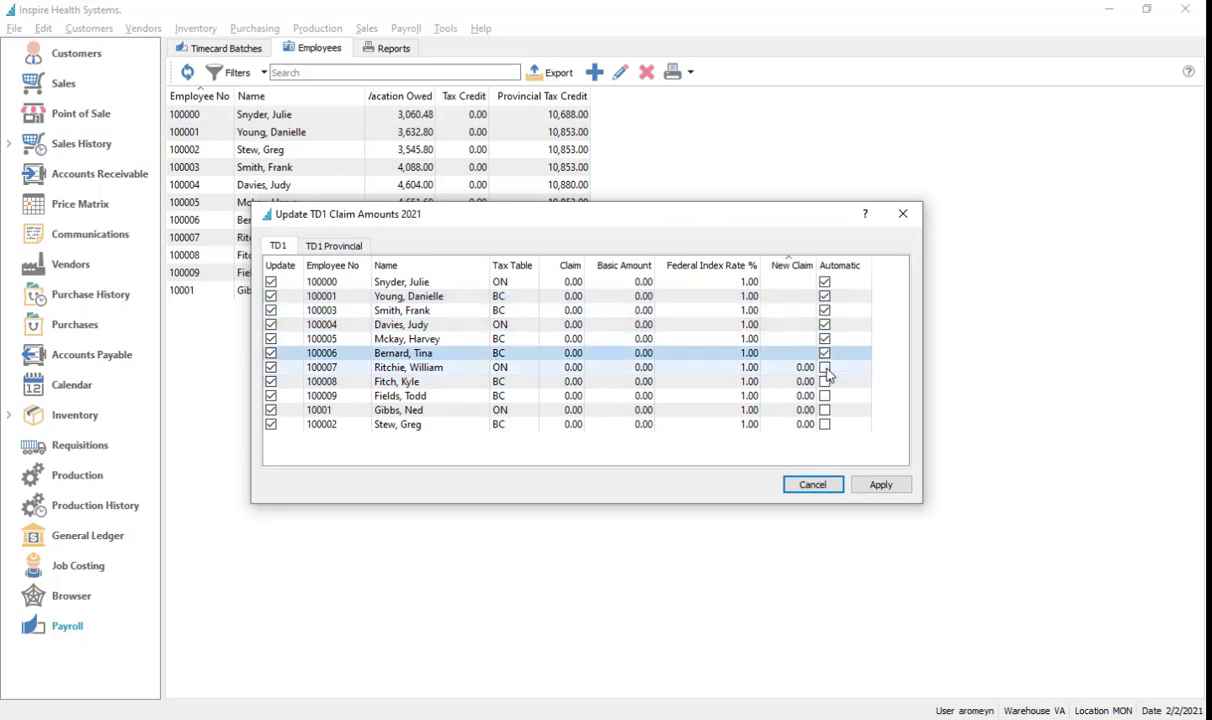
left_click(824, 367)
left_click(824, 381)
left_click(824, 396)
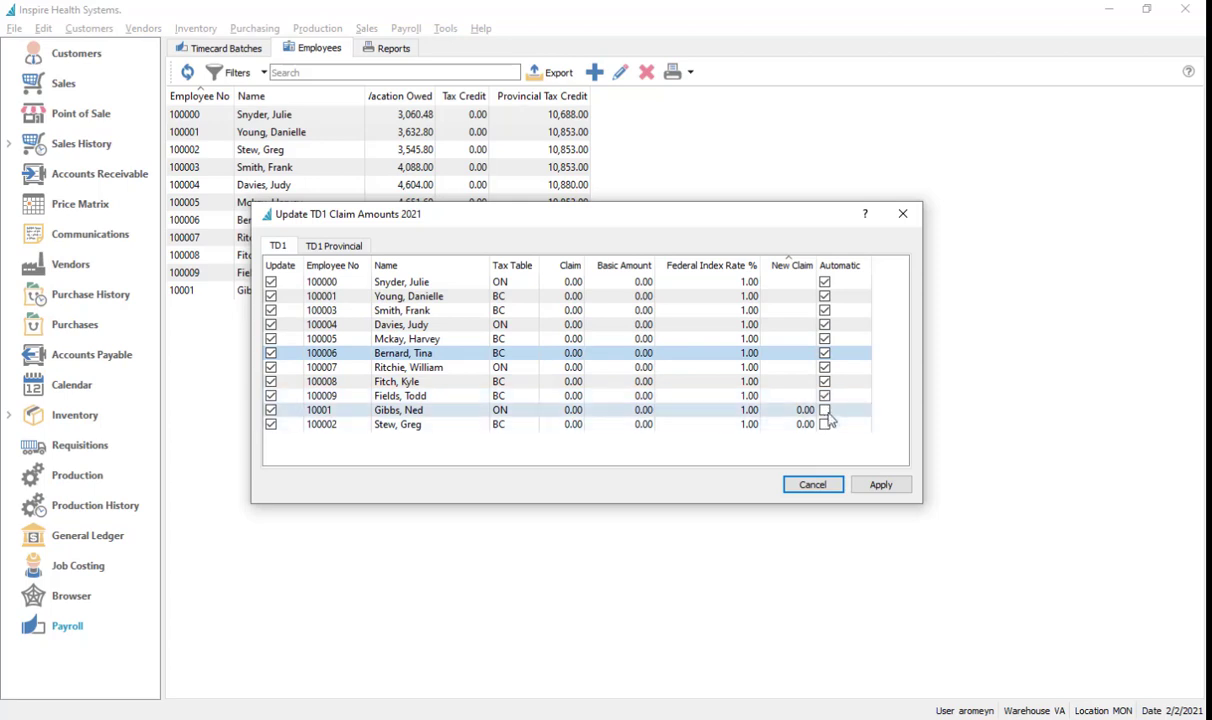
left_click(824, 410)
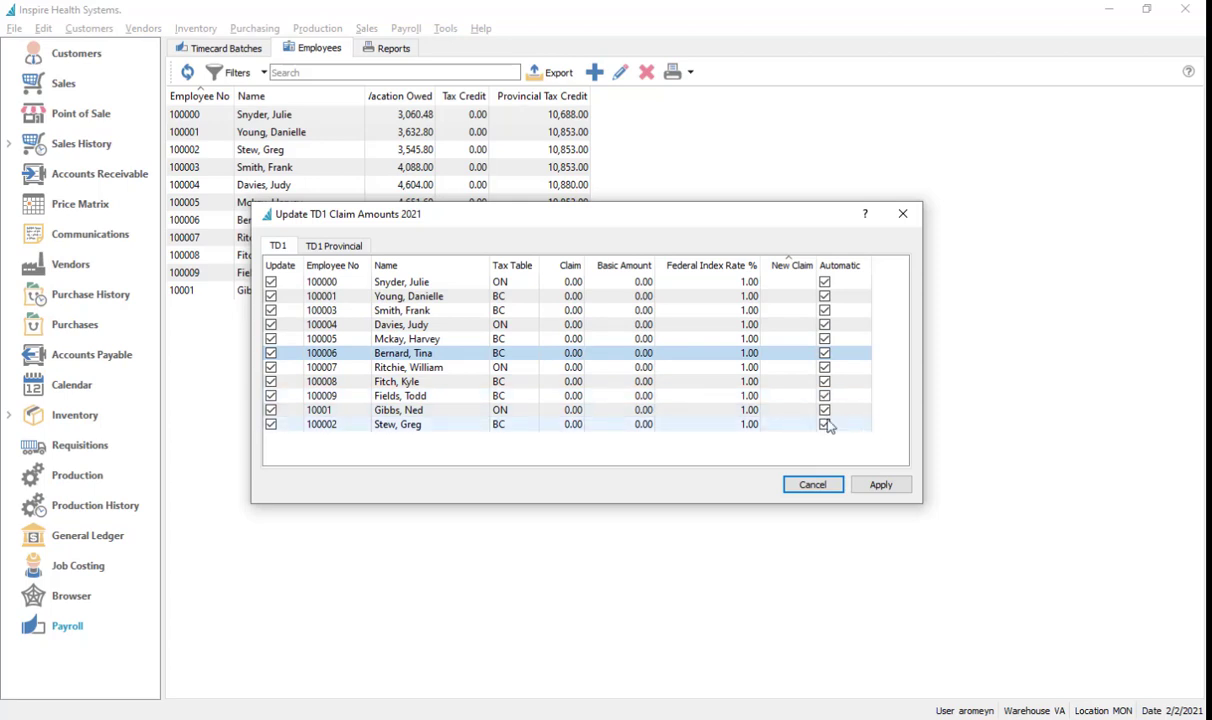
Step: Review the provincial TD1 claims and their Automatic option, and cancel the TD1 update without applying it
left_click(340, 247)
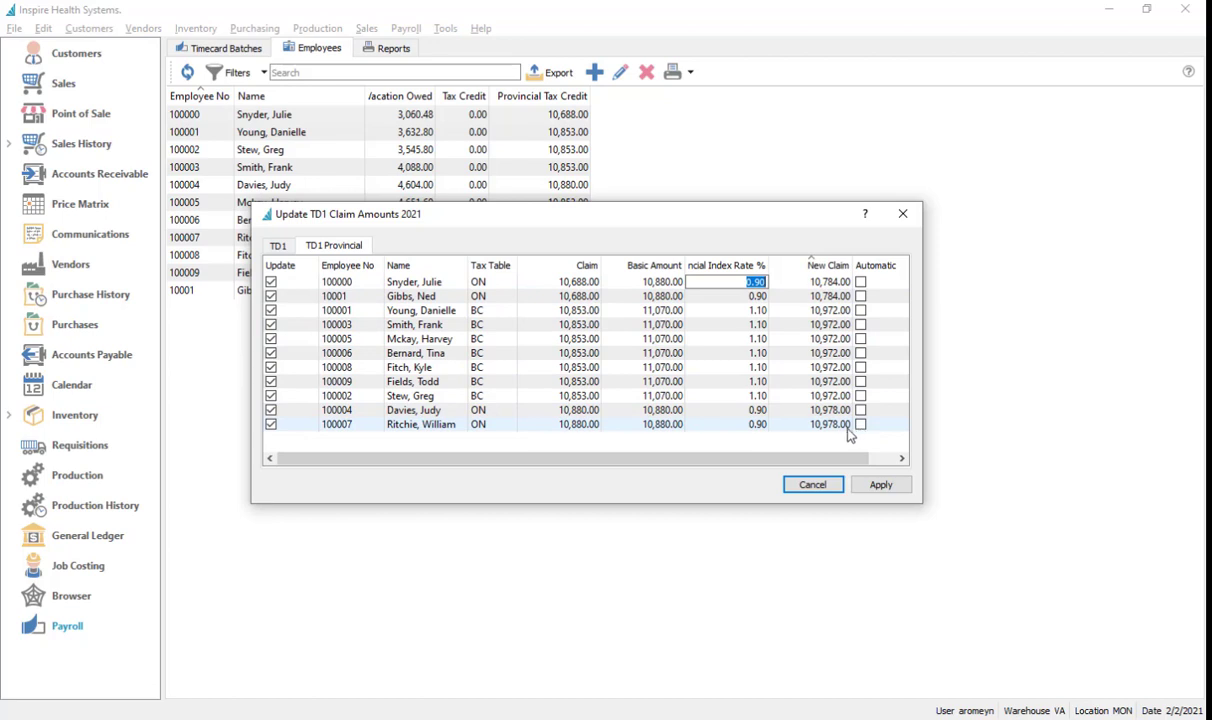
left_click(812, 494)
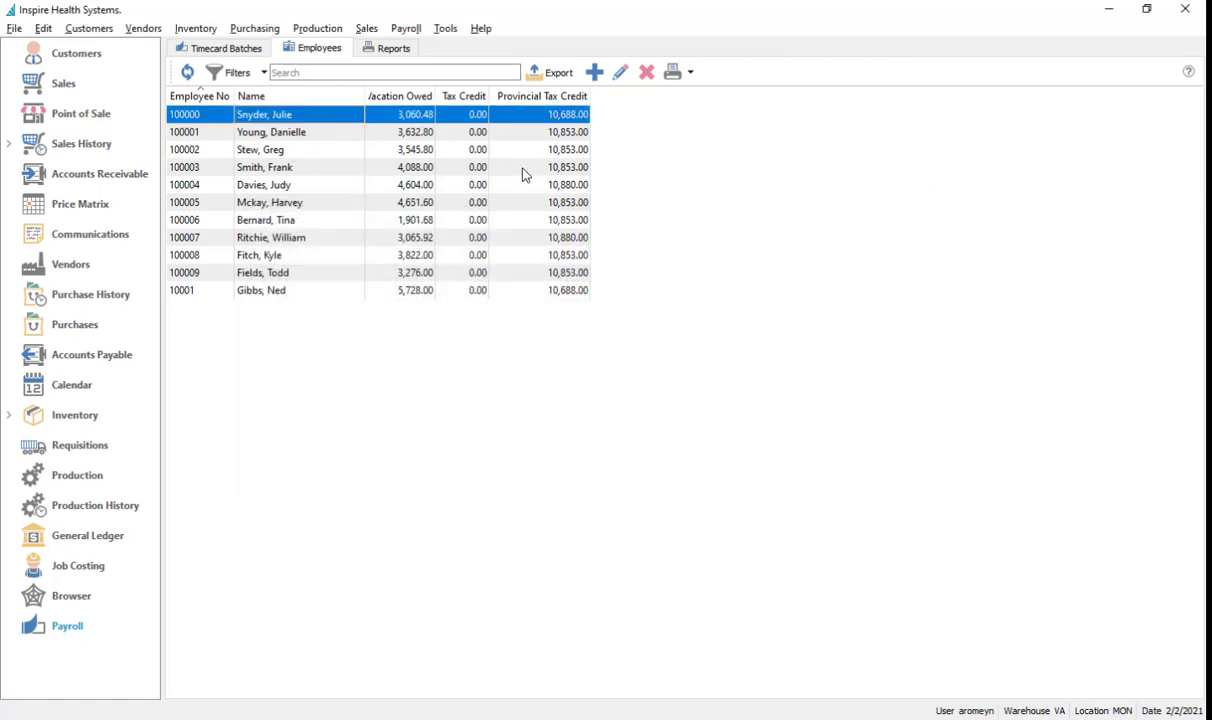
Step: Switch to the PowerPoint slide show and reveal the COVID Subsidy calculation on T4 point
key("alt+Tab")
key("alt+Tab")
key("alt+Tab")
key("alt+Tab")
key("alt+Tab")
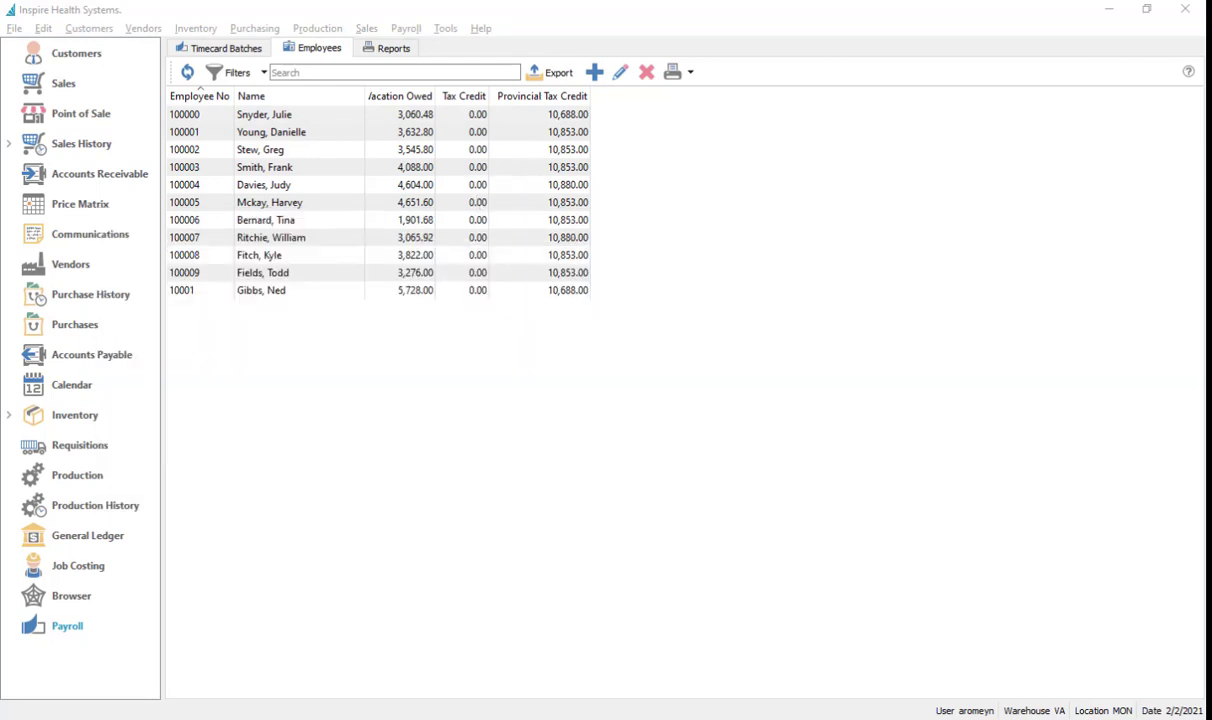
key("alt+Tab")
left_click(497, 409)
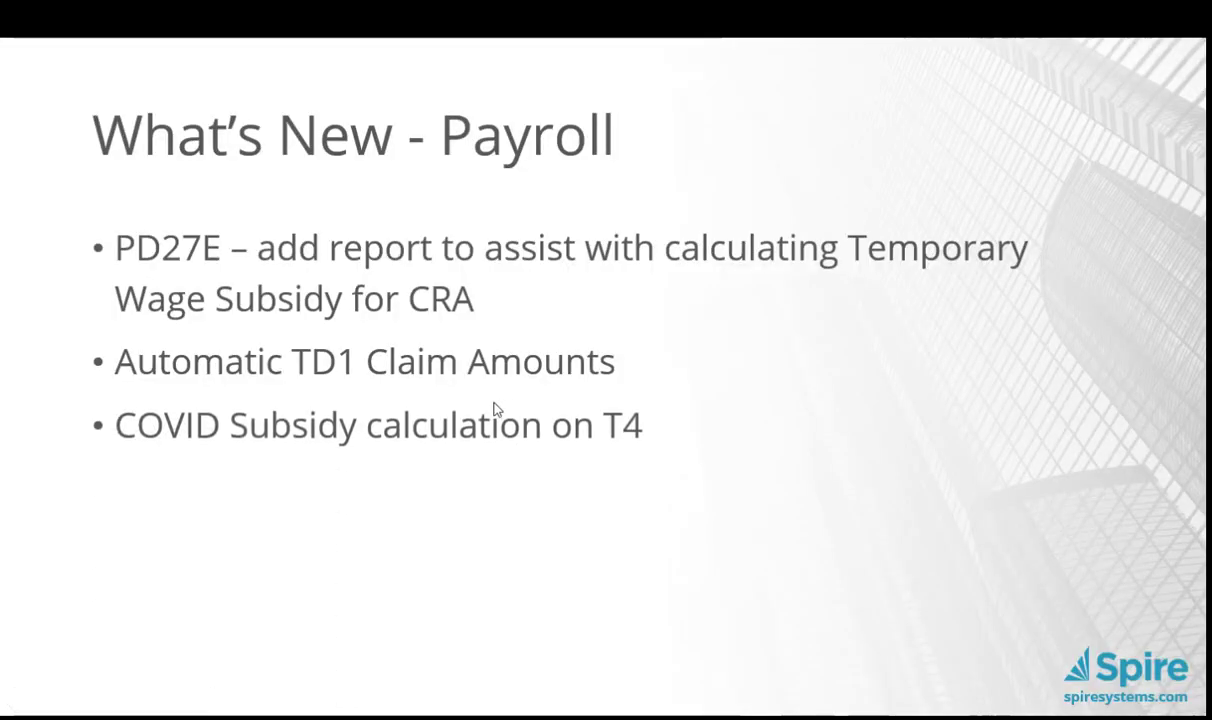
Step: Return to Spire, show the payroll timecard batches, and select the 2/15/2021 batch
key("alt+Tab")
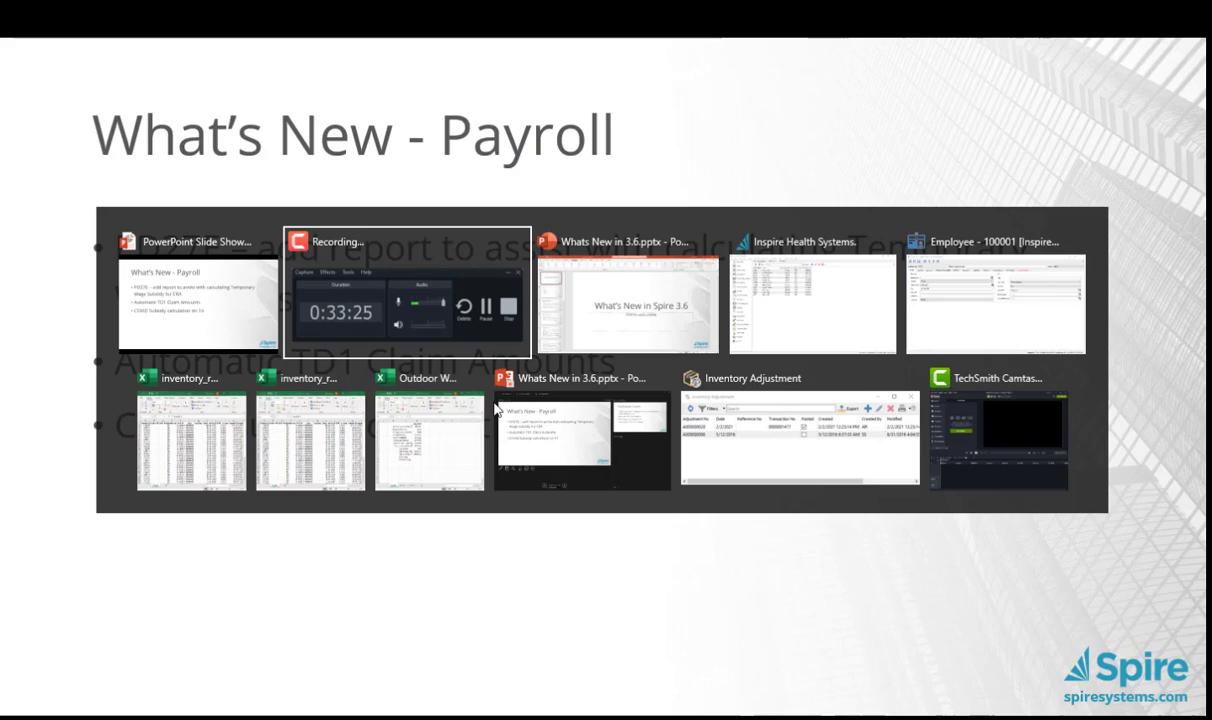
key("Tab")
key("Tab")
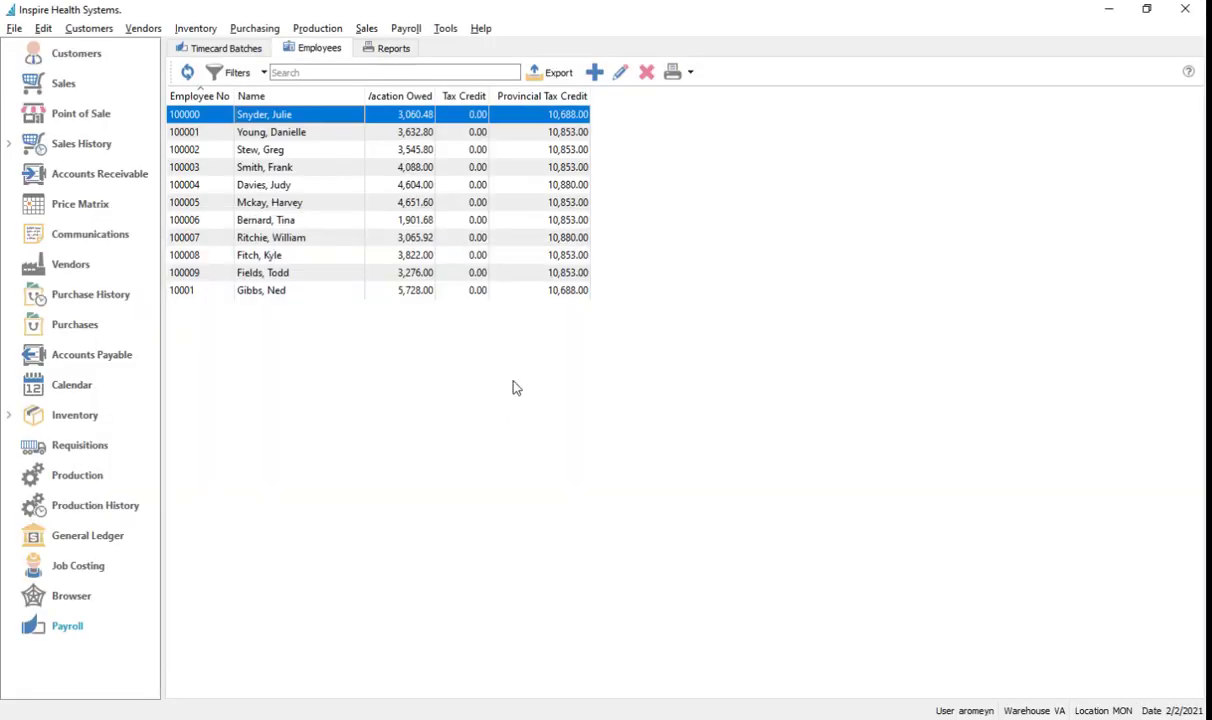
left_click(266, 170)
left_click(222, 48)
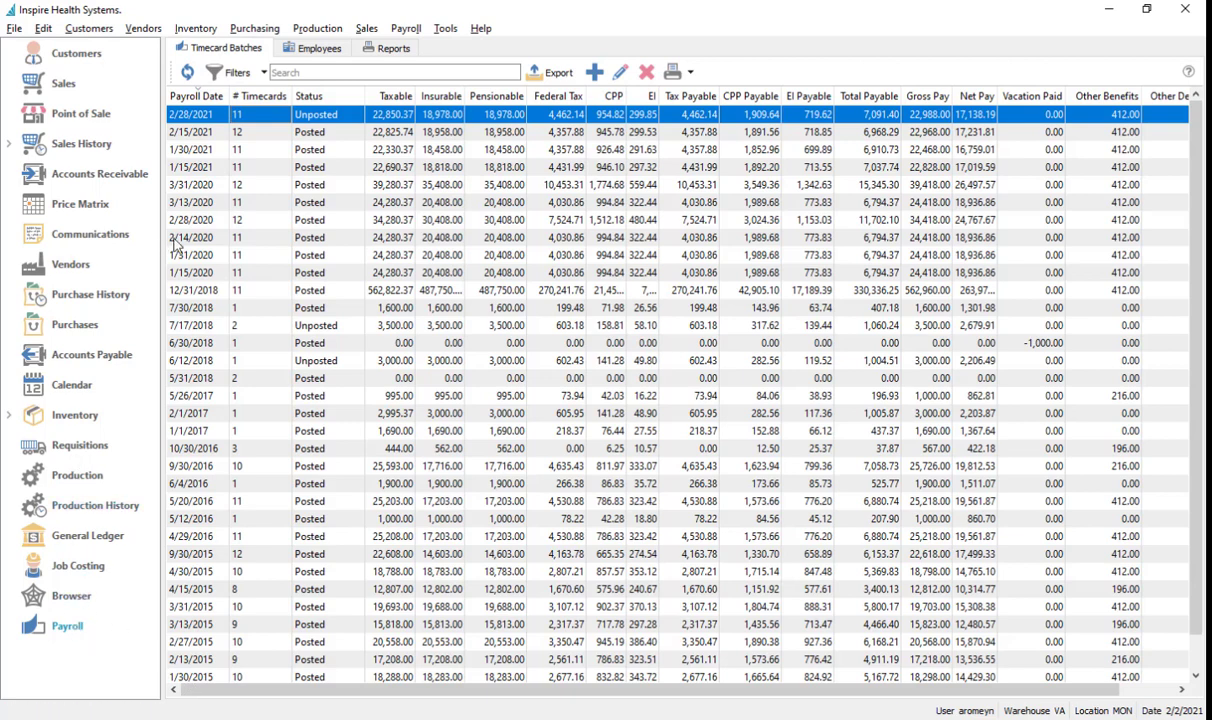
left_click(314, 133)
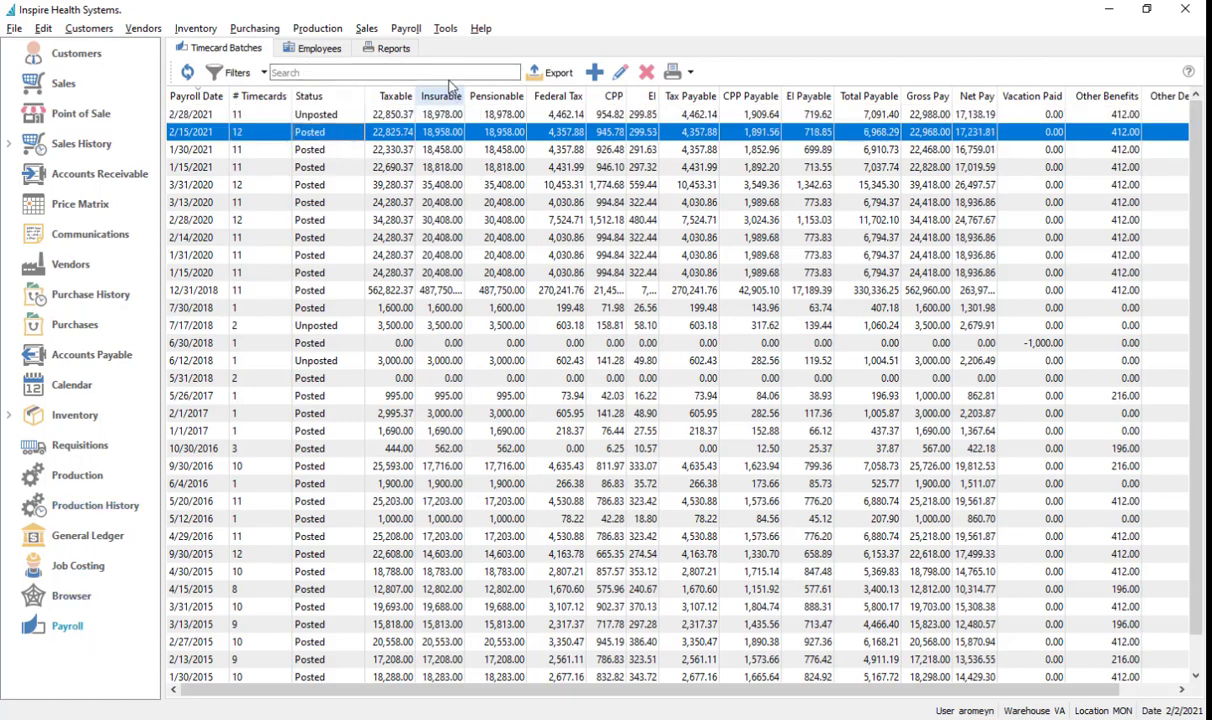
Step: Open the T4 Statements list from the payroll functions and reposition its window
left_click(445, 30)
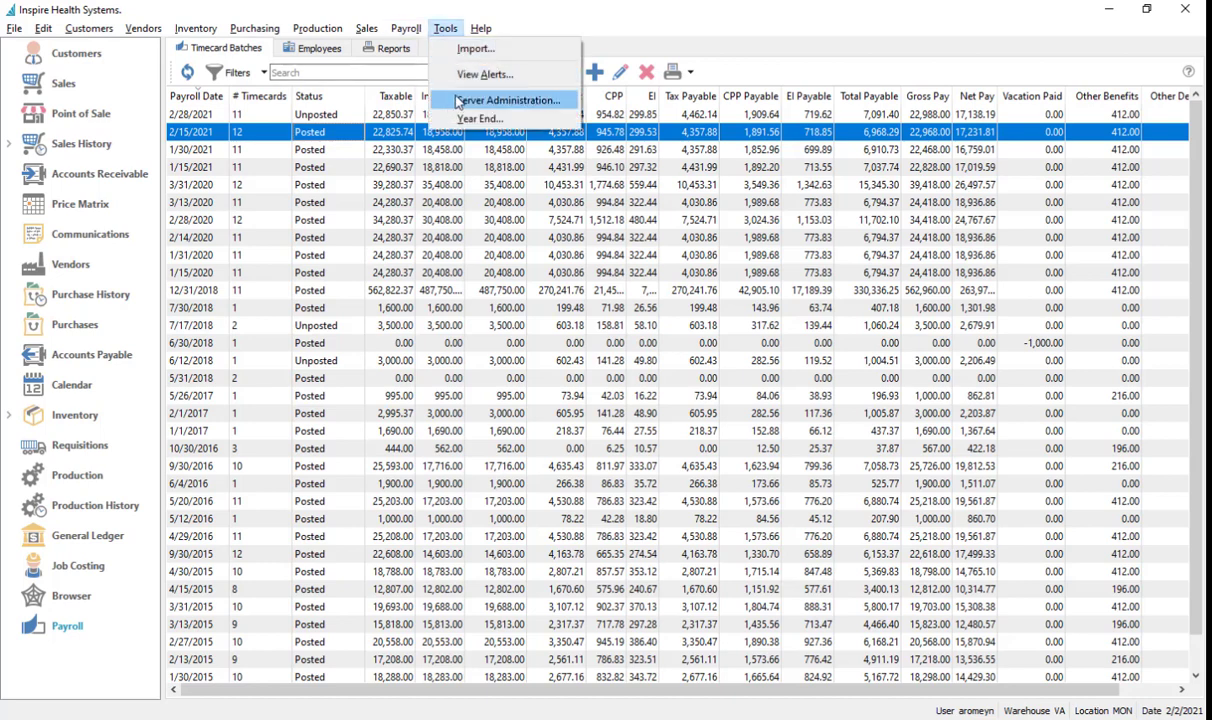
left_click(405, 28)
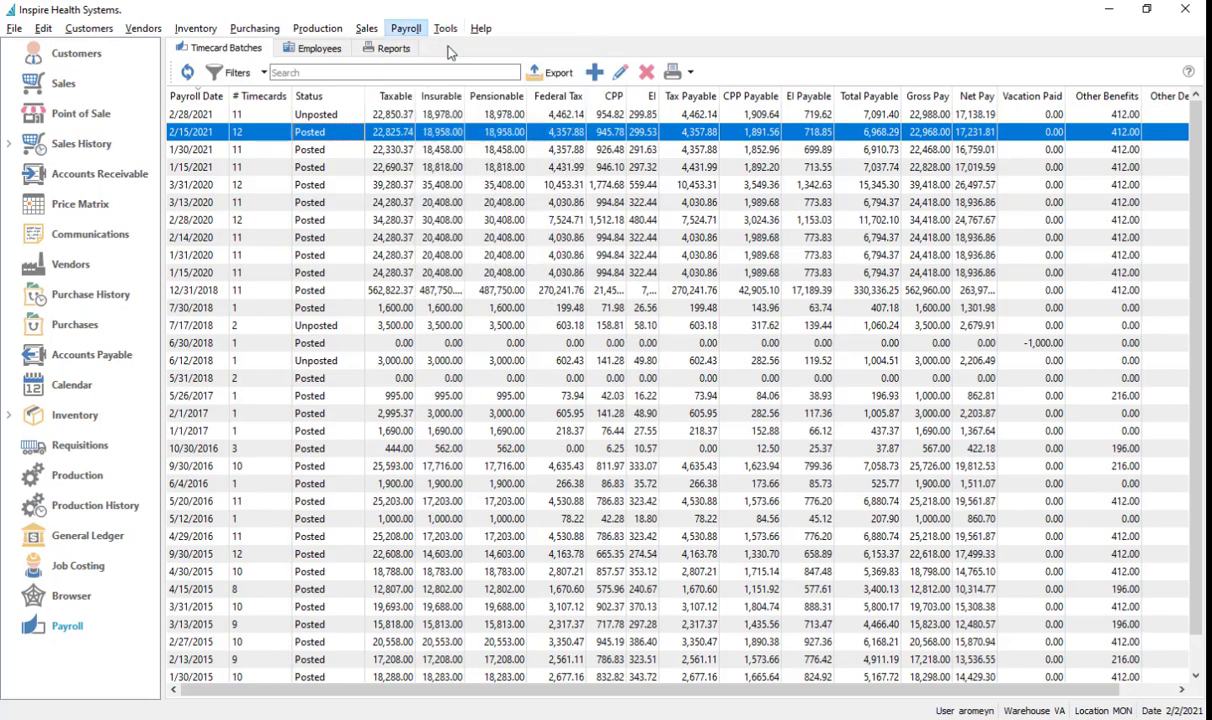
left_click(448, 48)
left_click_drag(455, 91, 544, 57)
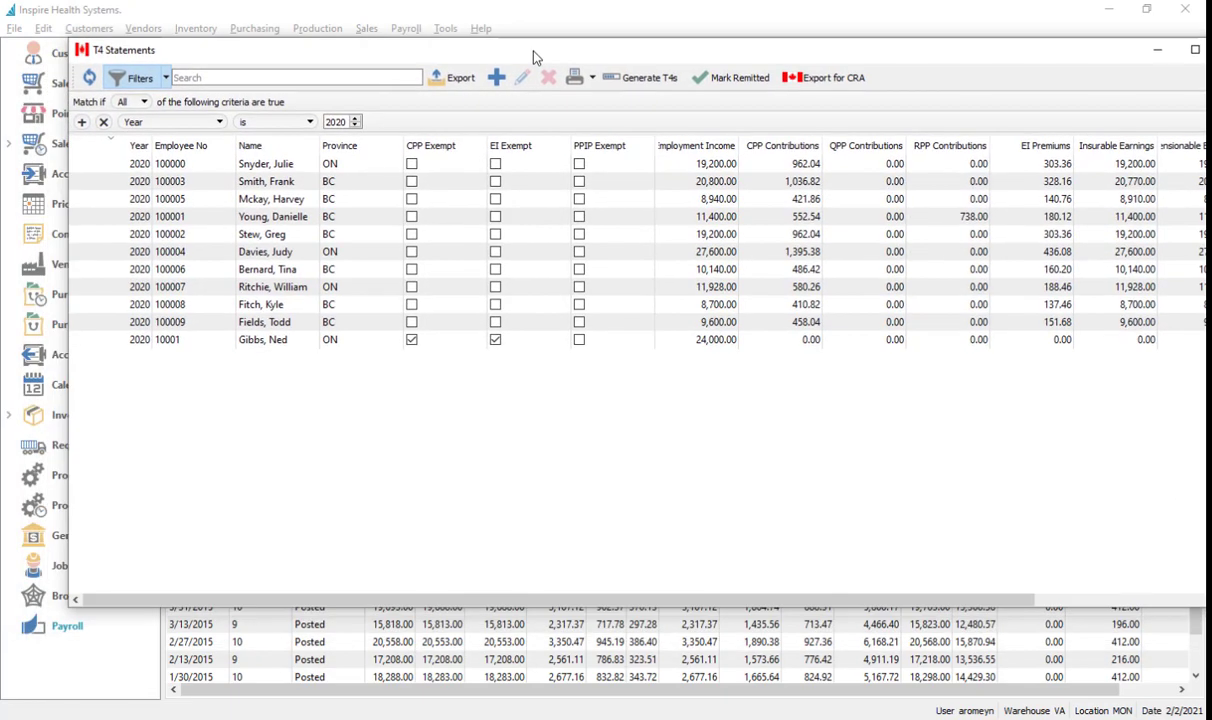
Step: Open the first employee's 2020 T4 statement and enlarge it to review the Other Information boxes
left_click(180, 166)
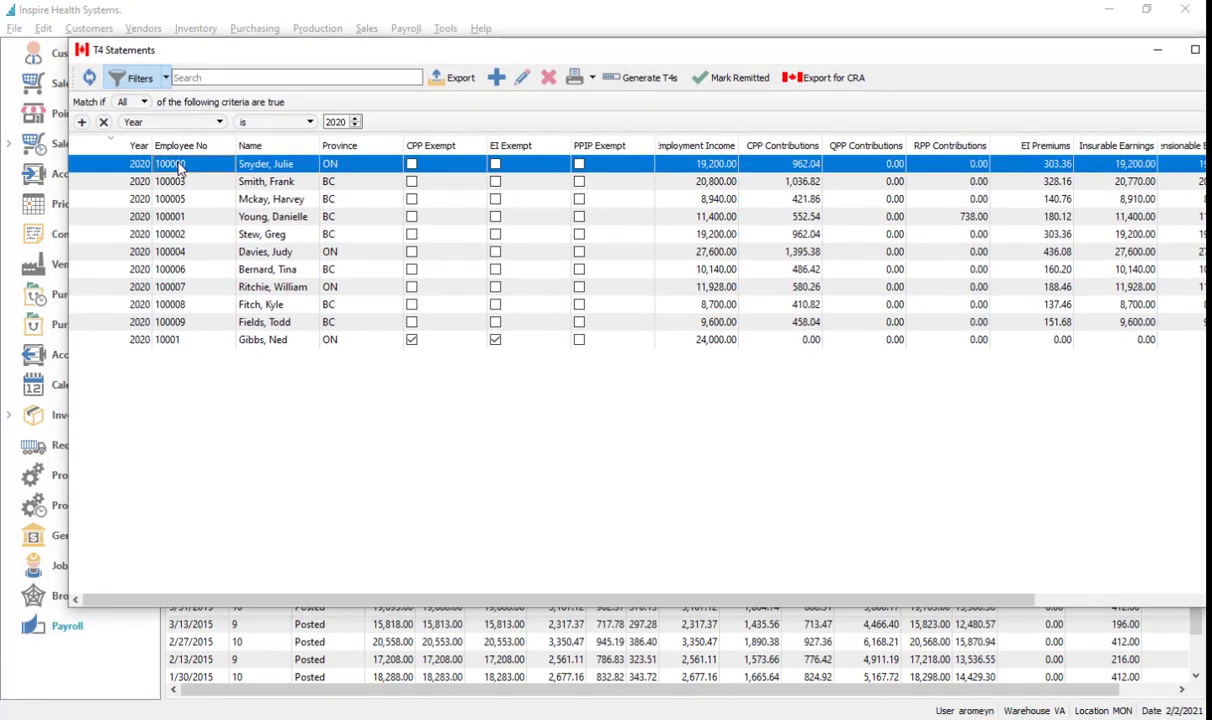
double_click(178, 166)
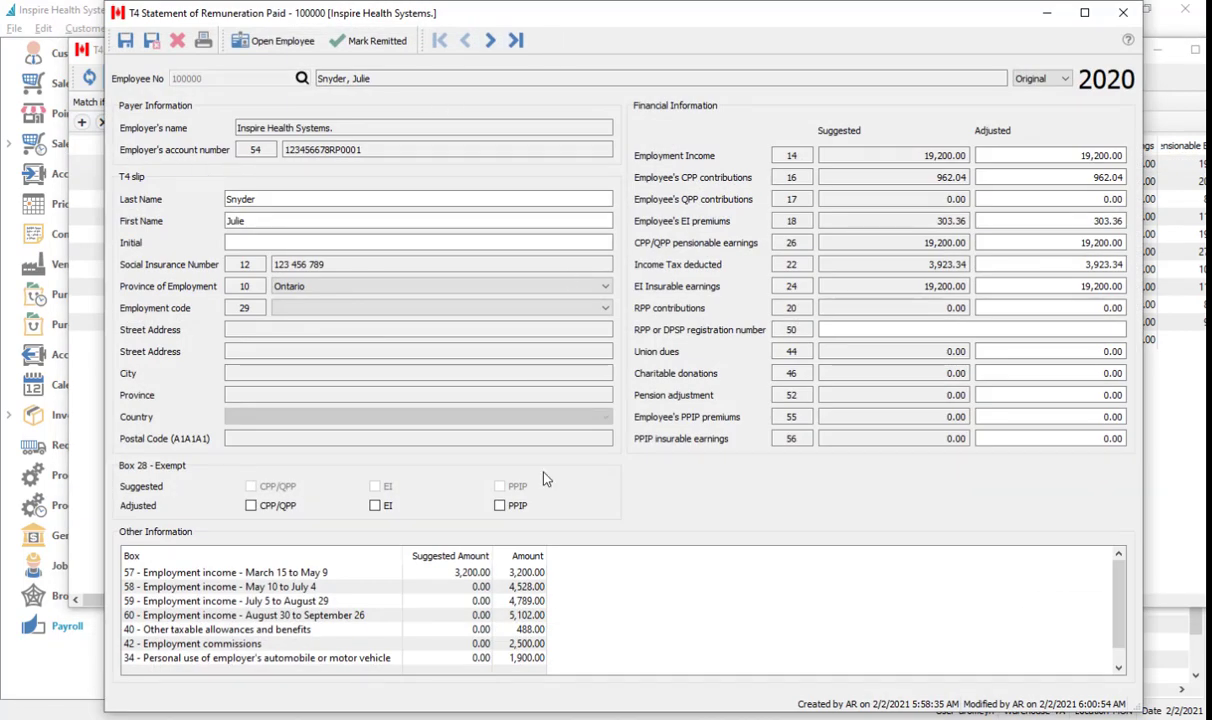
mouse_move(592, 3)
left_mouse_down()
mouse_move(585, 31)
mouse_move(597, 15)
left_mouse_up()
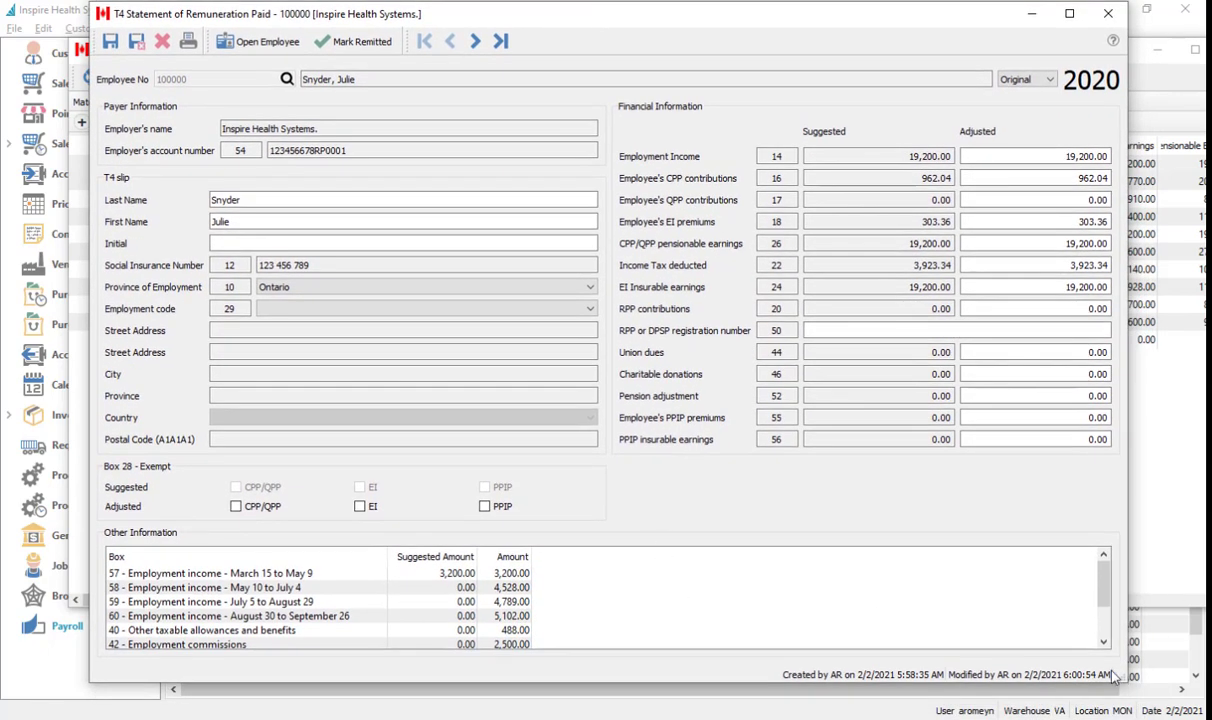
left_click_drag(1124, 684, 1120, 699)
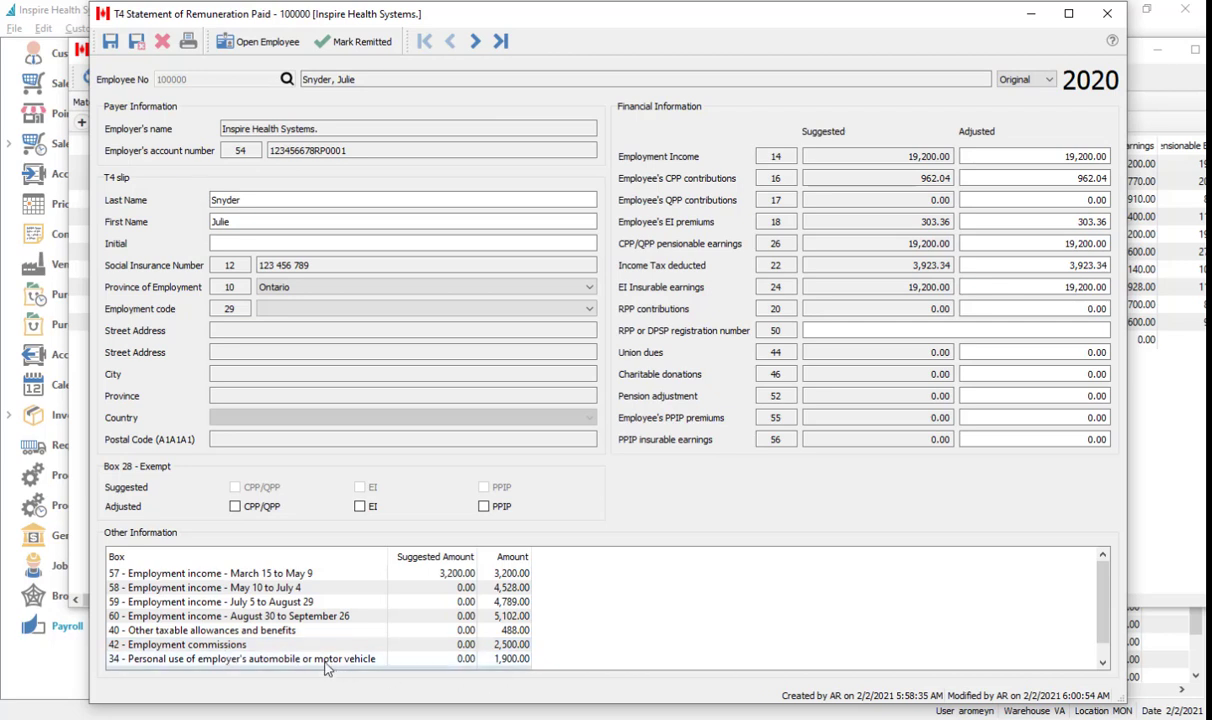
left_click_drag(352, 702, 352, 718)
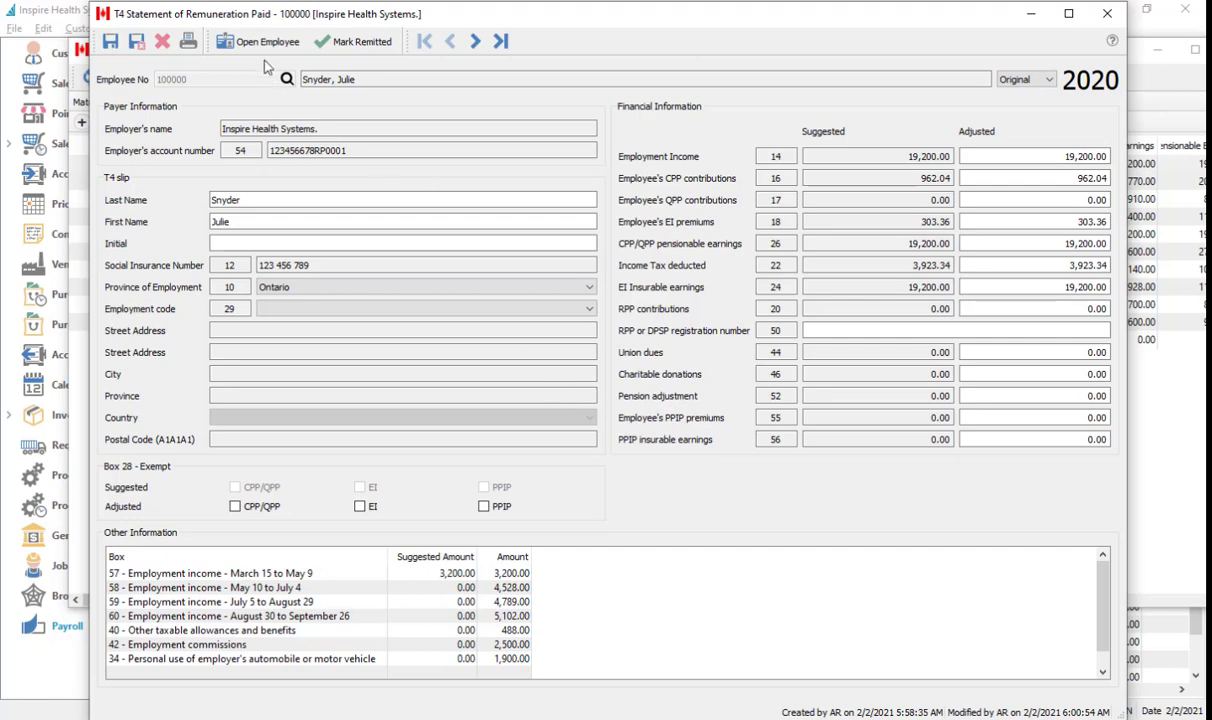
Step: Preview the T4-CRA Copy report, review both T4 slips, and close the report viewer and the T4 statement
left_click(188, 41)
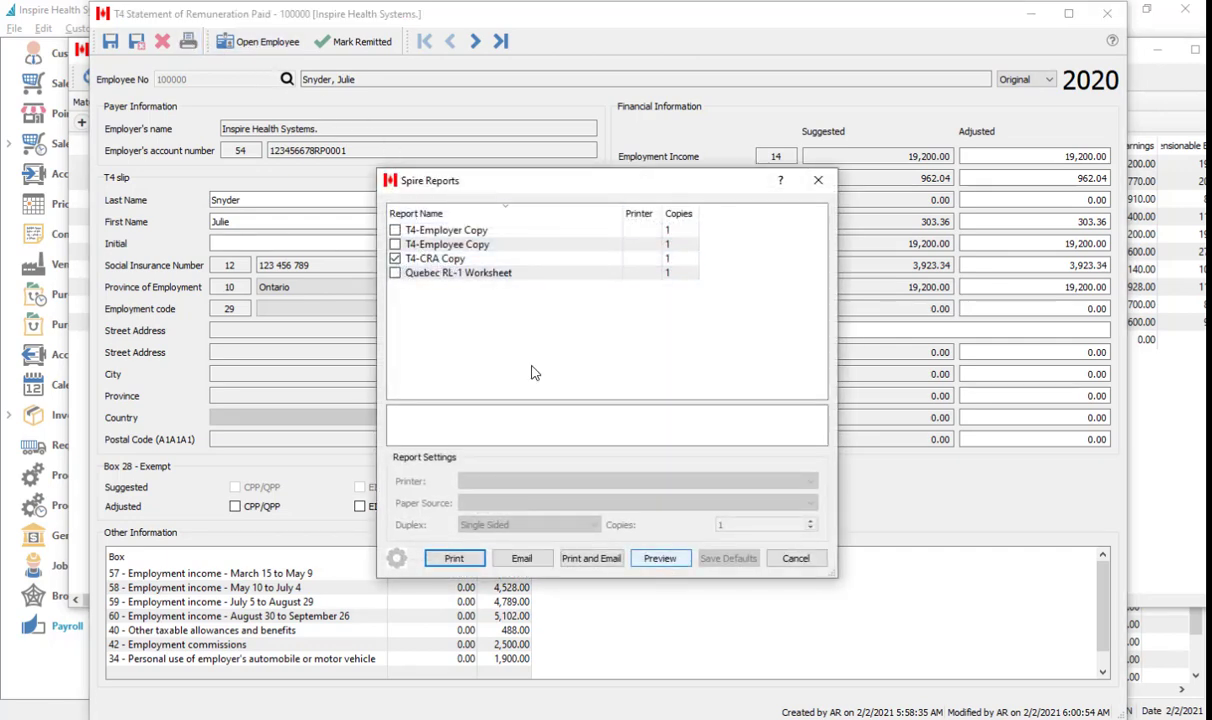
left_click(659, 568)
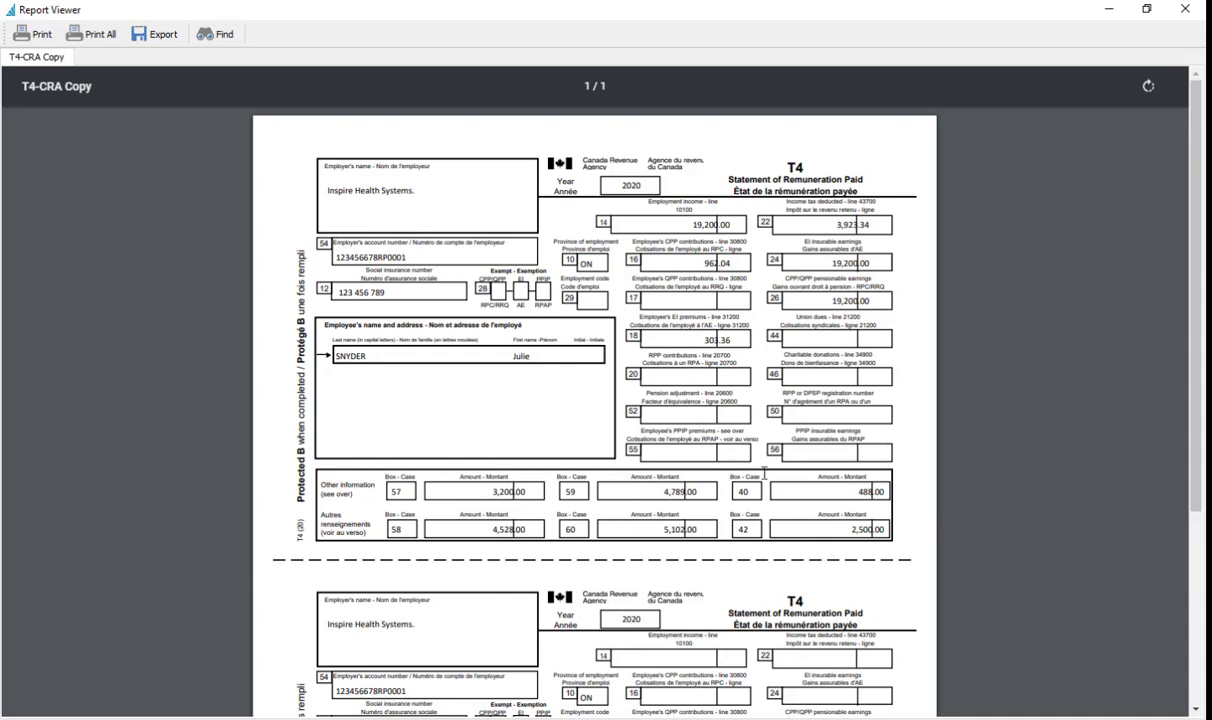
scroll(925, 517, "down", 5)
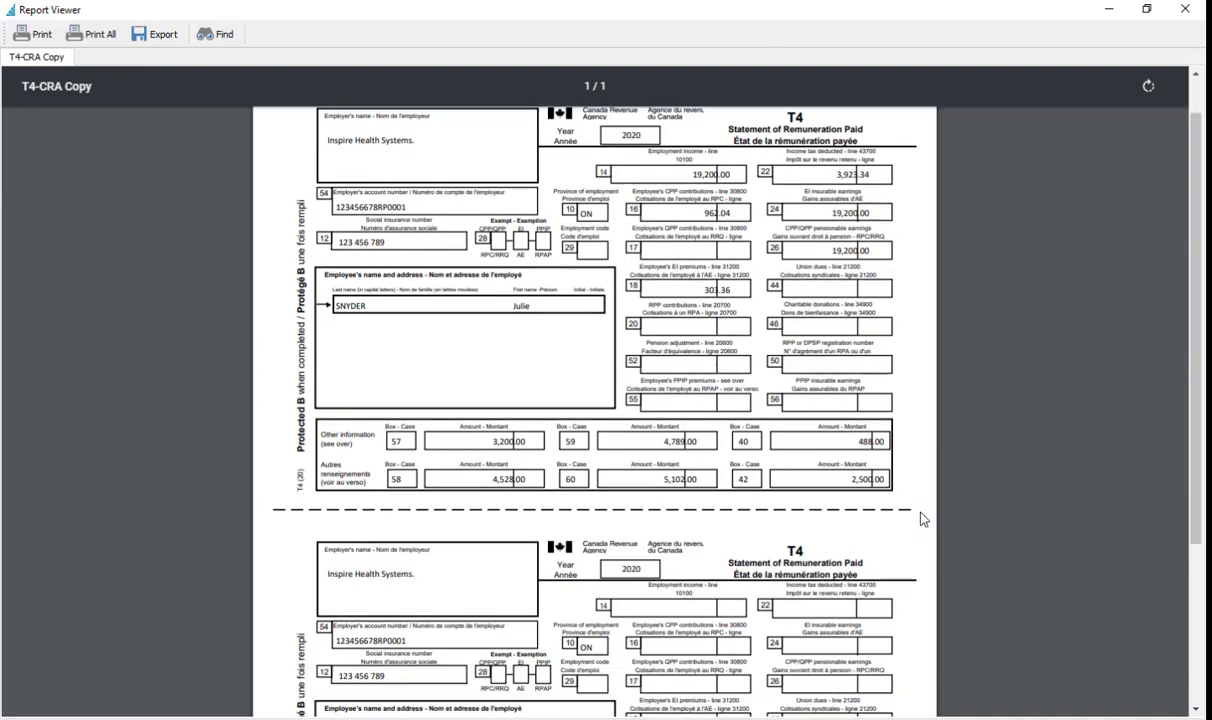
scroll(922, 520, "down", 1)
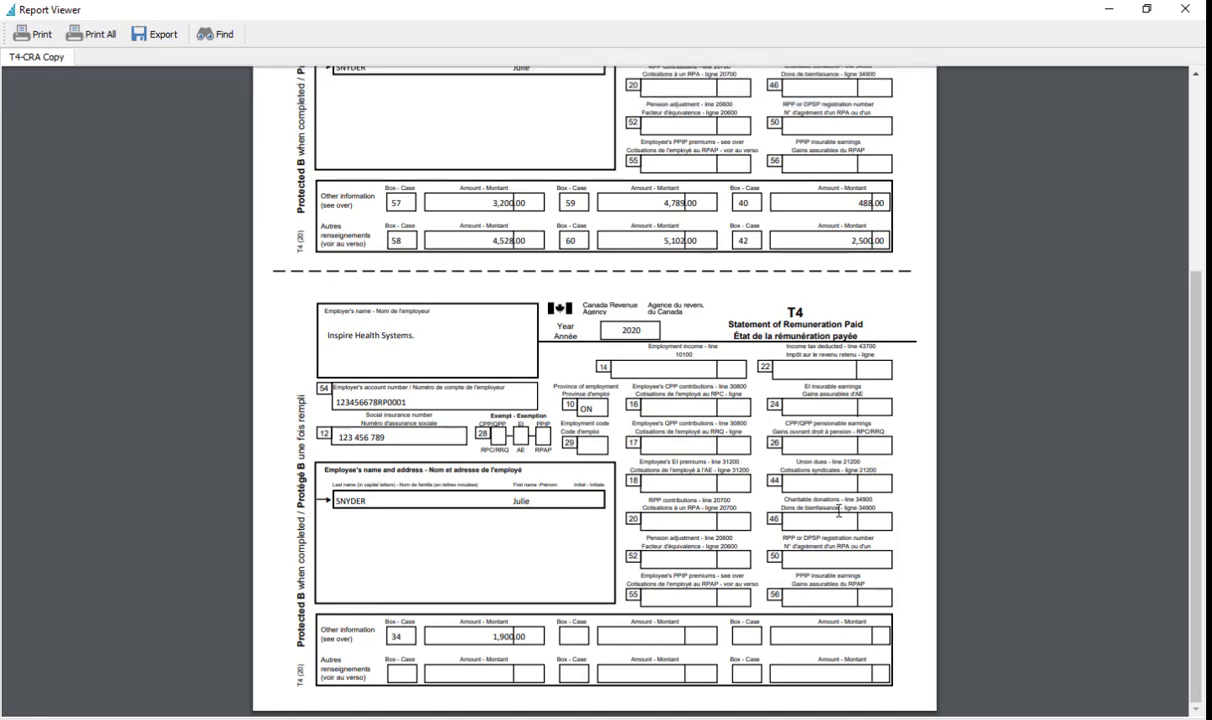
left_click(1188, 10)
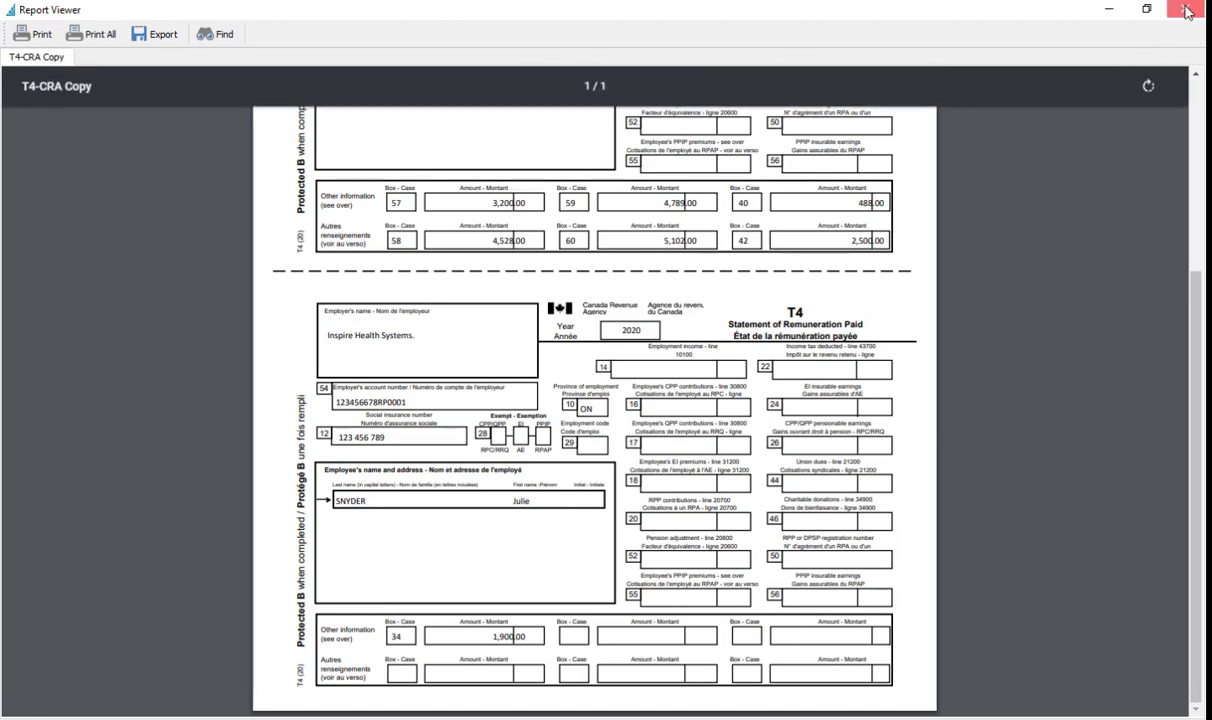
left_click(1108, 16)
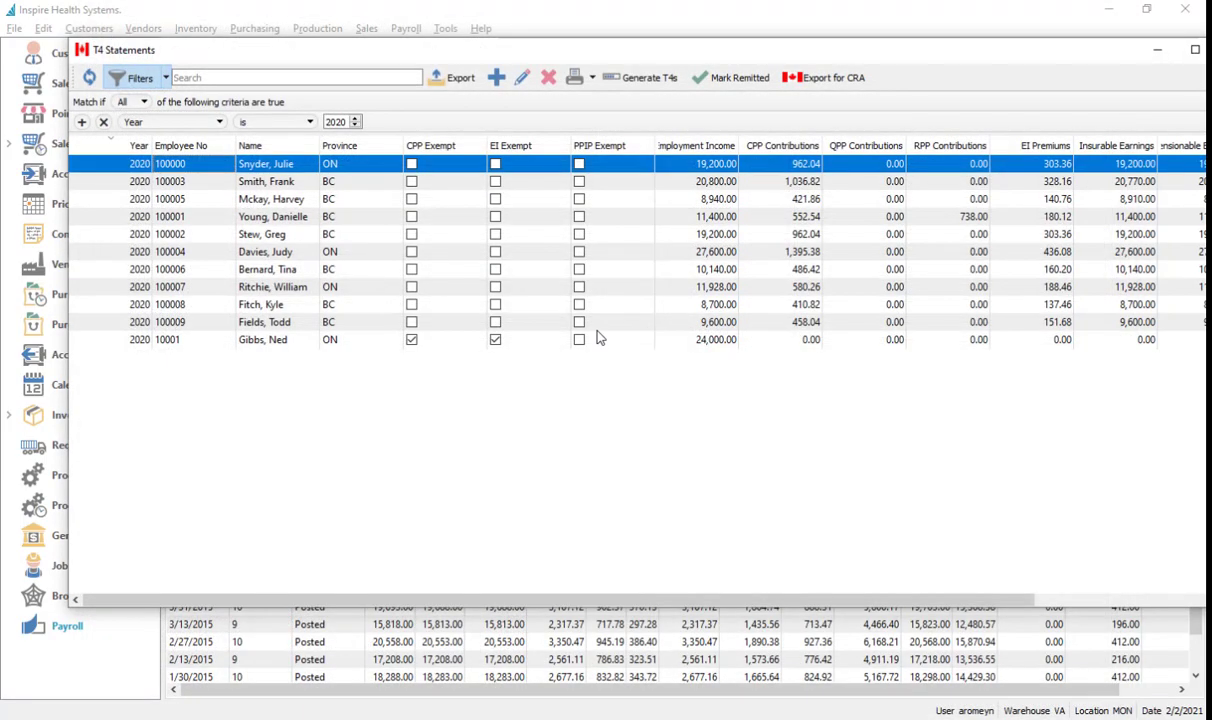
Step: Switch to the PowerPoint slide show, reveal the Additional T4 other amount boxes point, and advance to the Spire Cloud Hosting slide
key("alt+Tab")
key("alt+Tab")
left_click(597, 331)
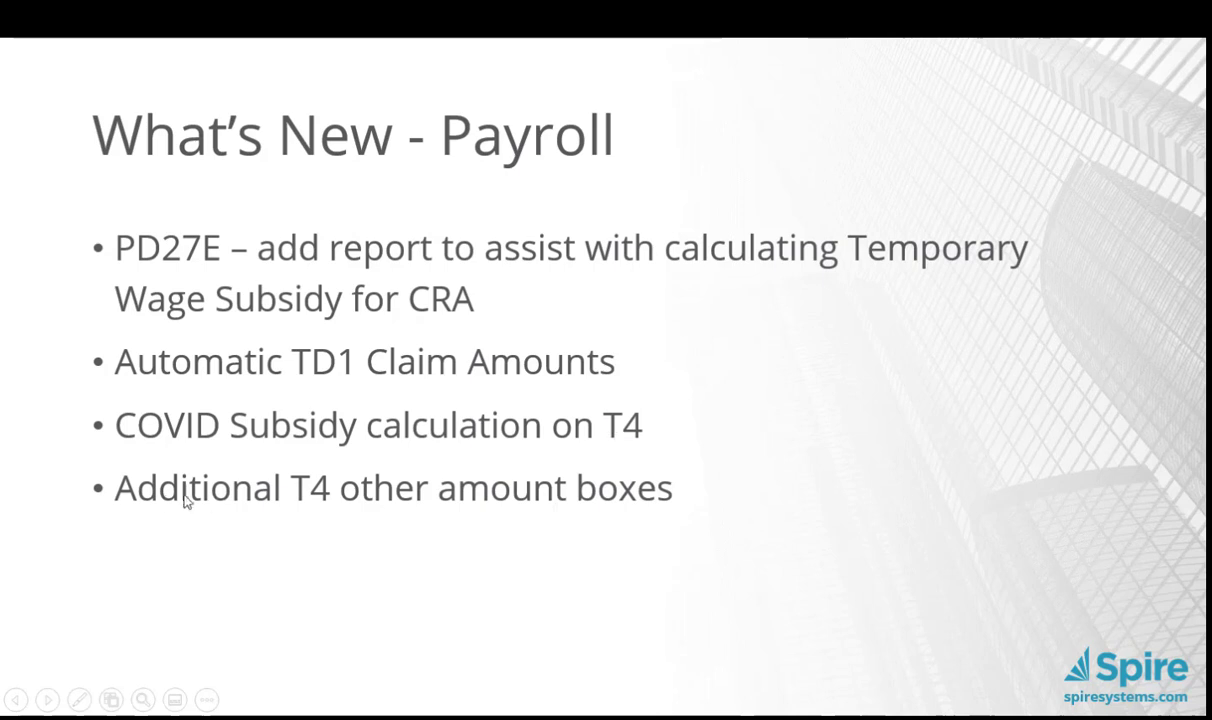
left_click(549, 497)
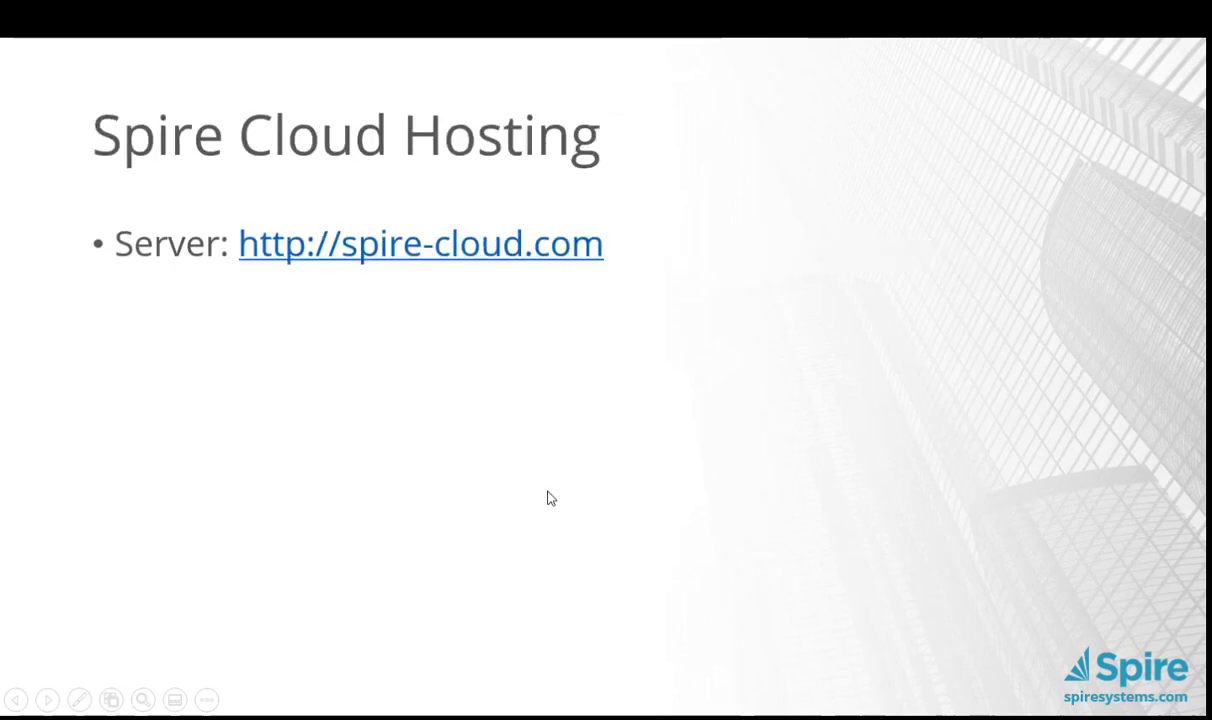
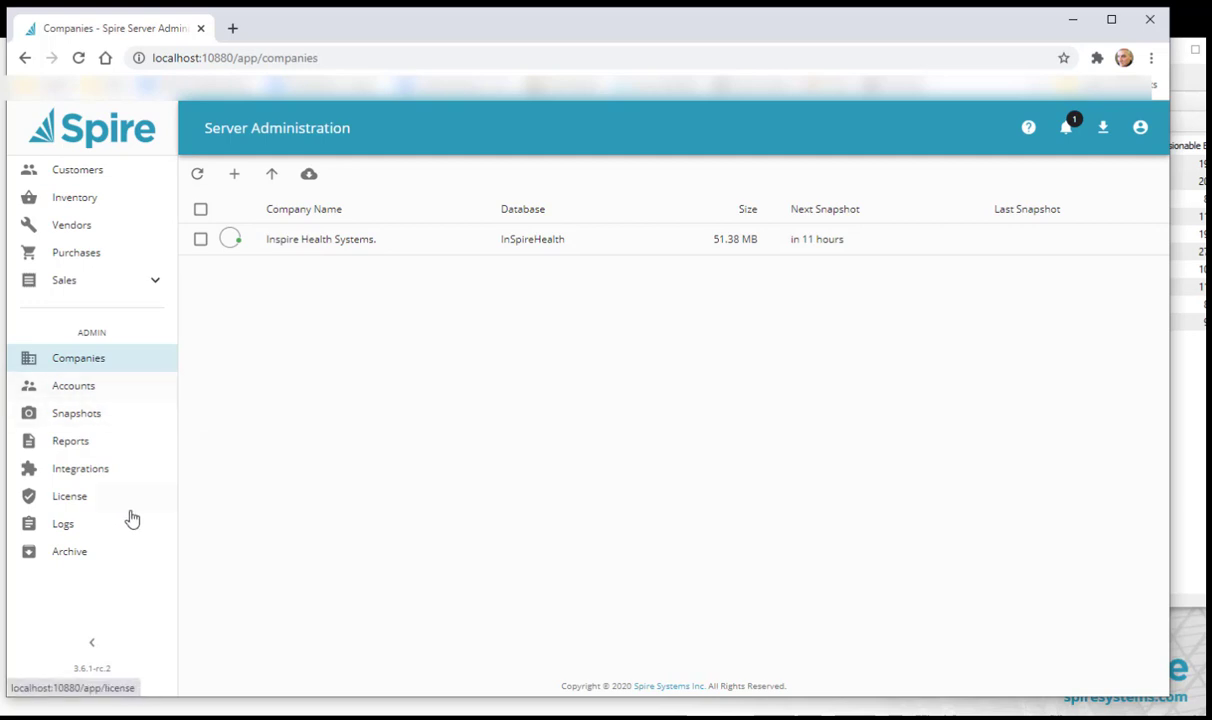
Step: Look over the Archive section's export page, trying the company selection, and its import page
left_click(66, 558)
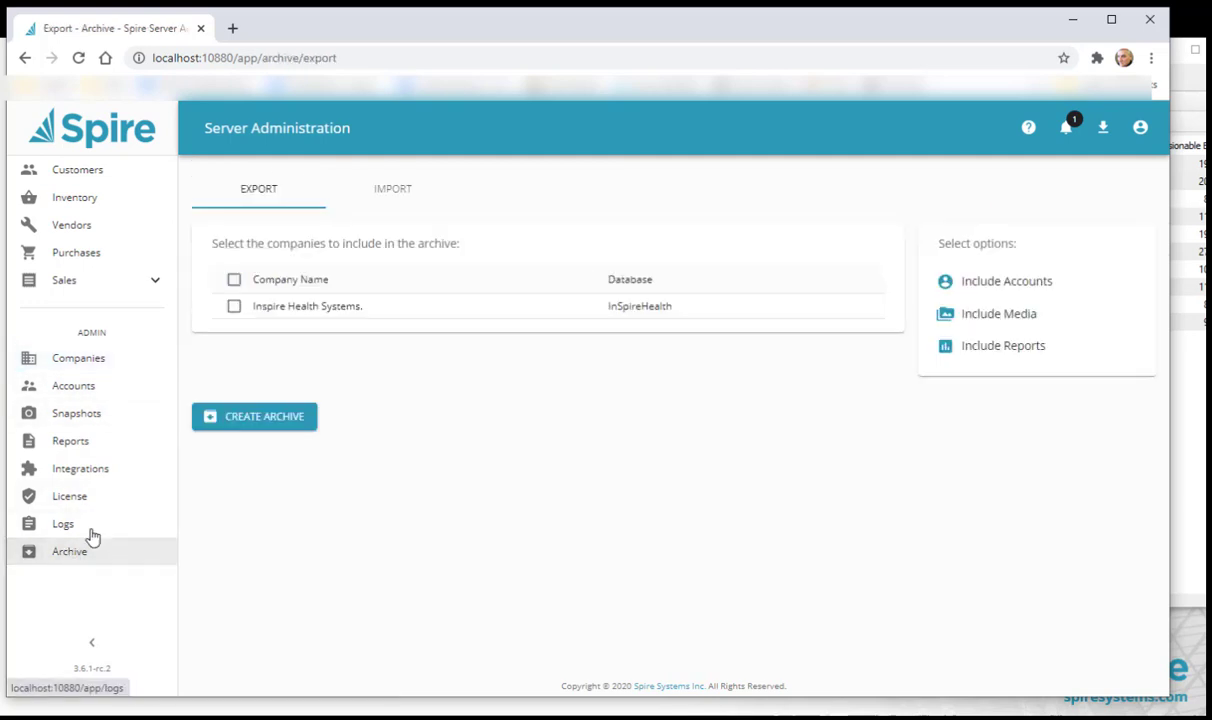
left_click(232, 308)
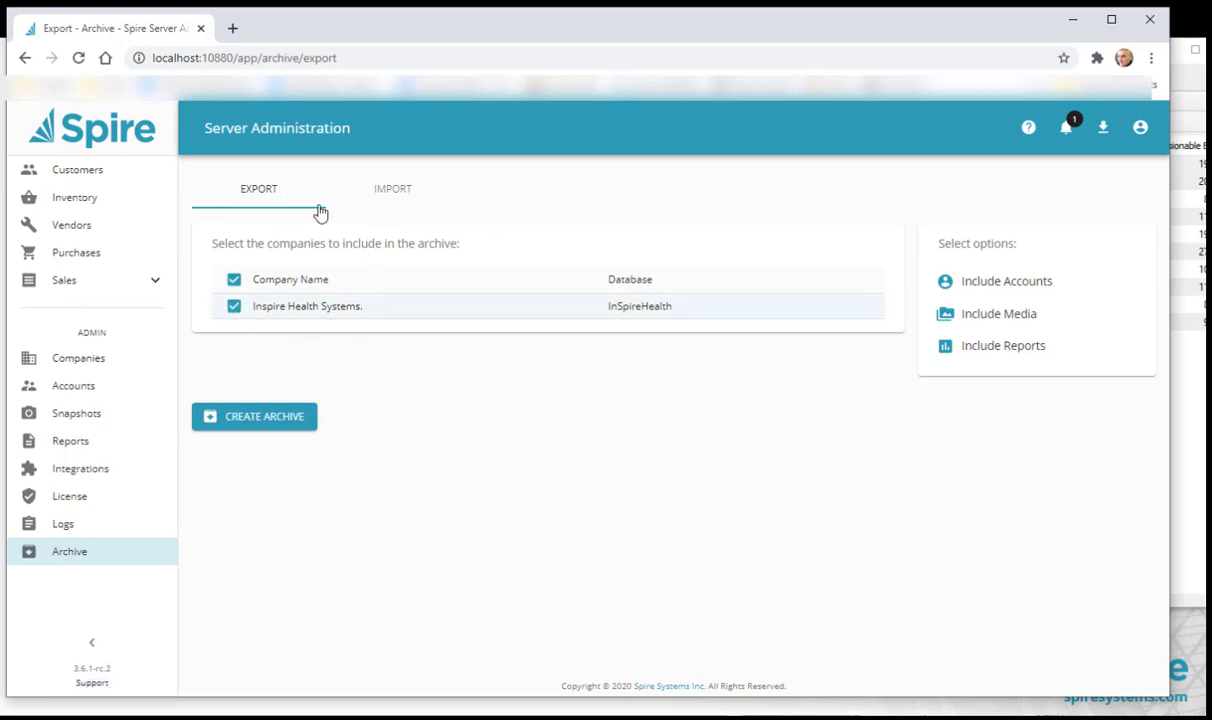
left_click(236, 307)
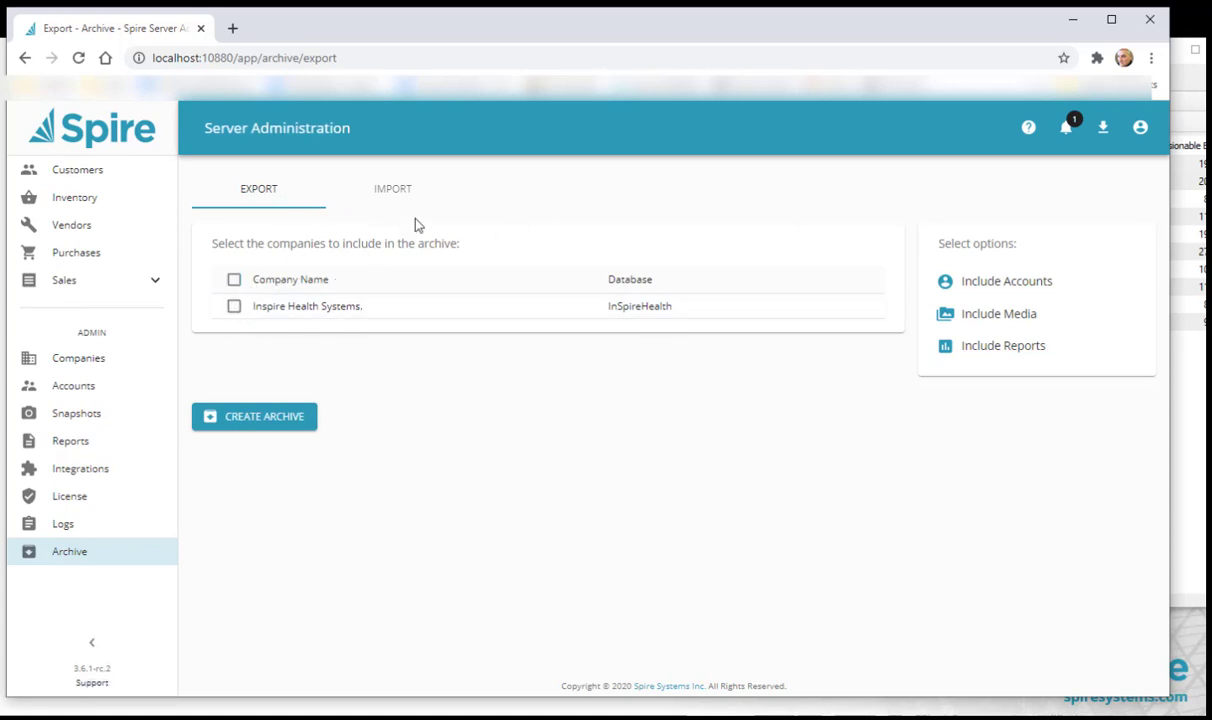
left_click(400, 194)
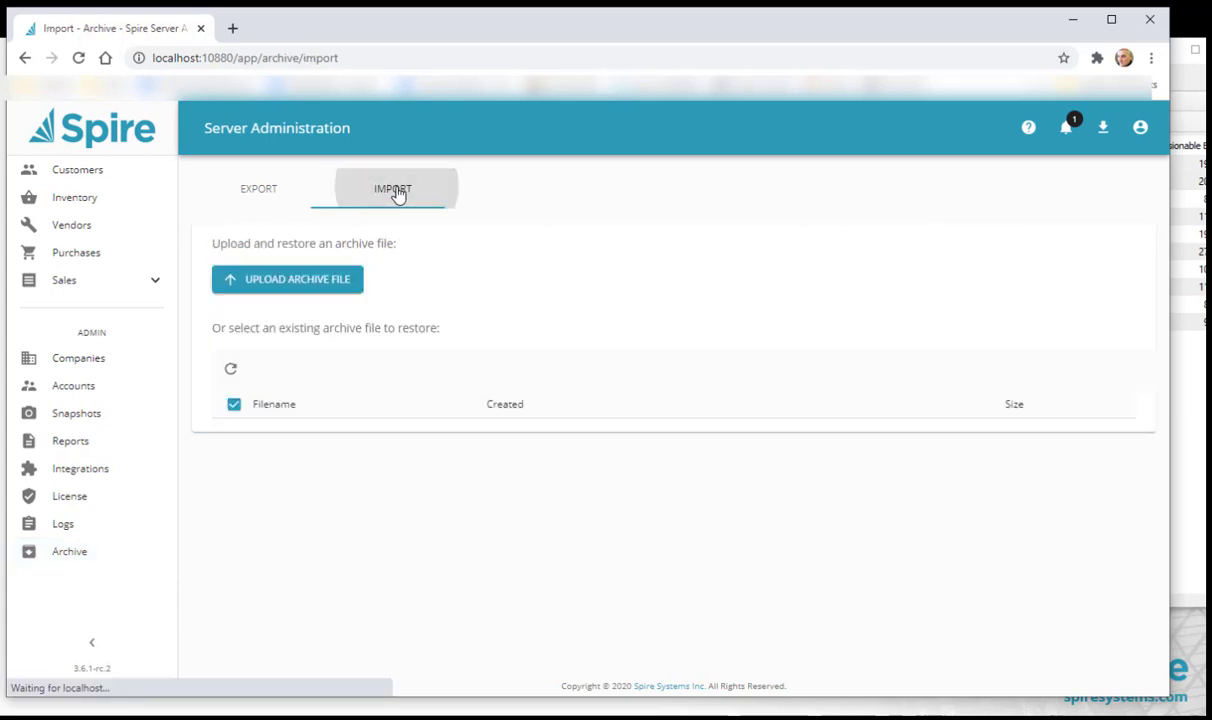
left_click(259, 192)
Step: Restore InSpireHealth3_6.backup as company database inspirehealth3_6, with a daily snapshot schedule that keeps 4 snapshots
left_click(84, 368)
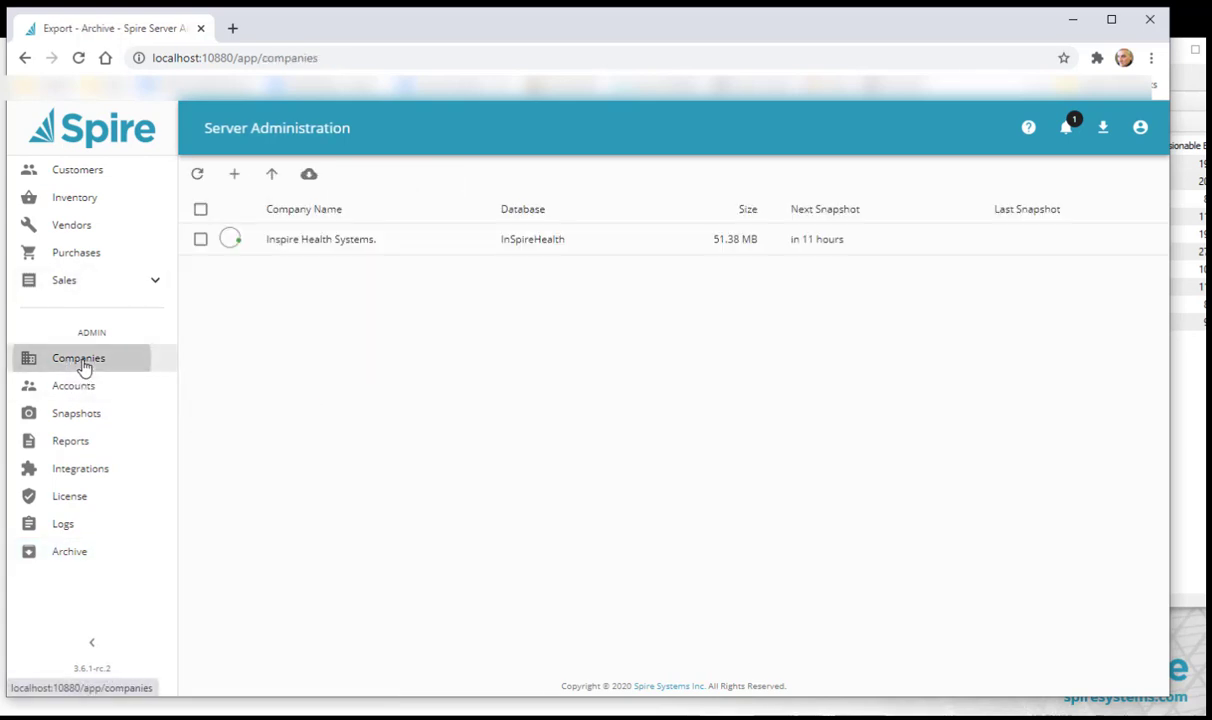
left_click(272, 178)
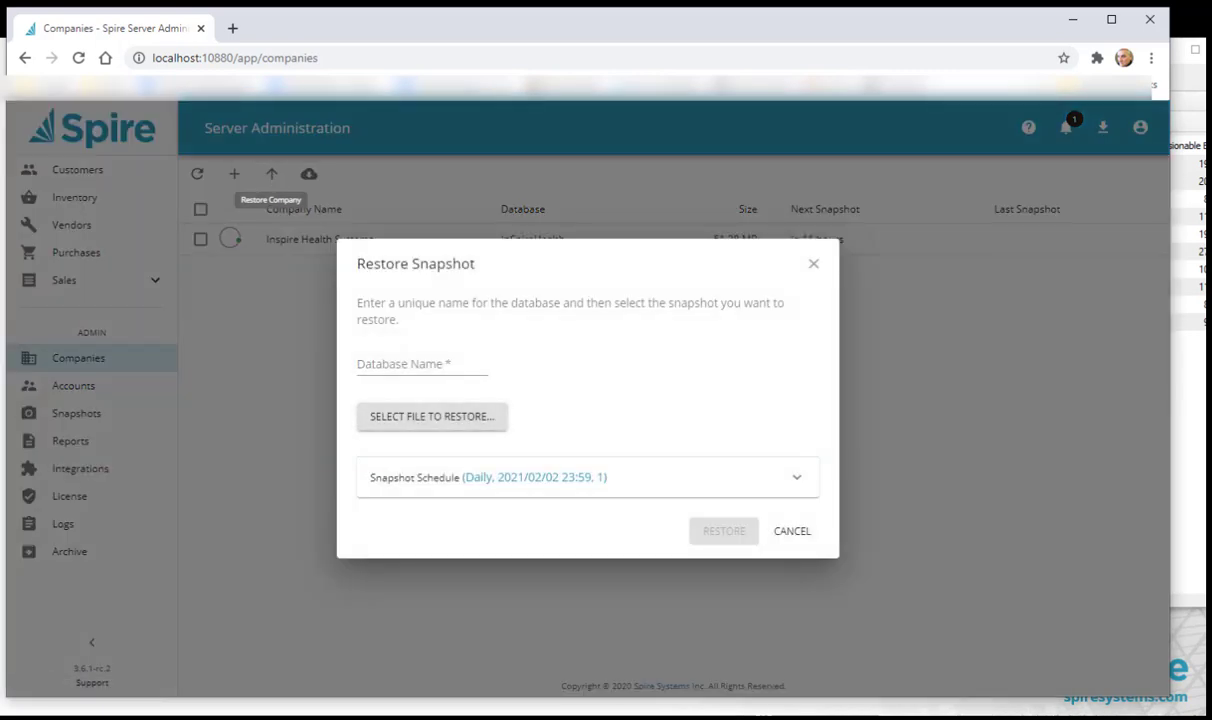
left_click(428, 418)
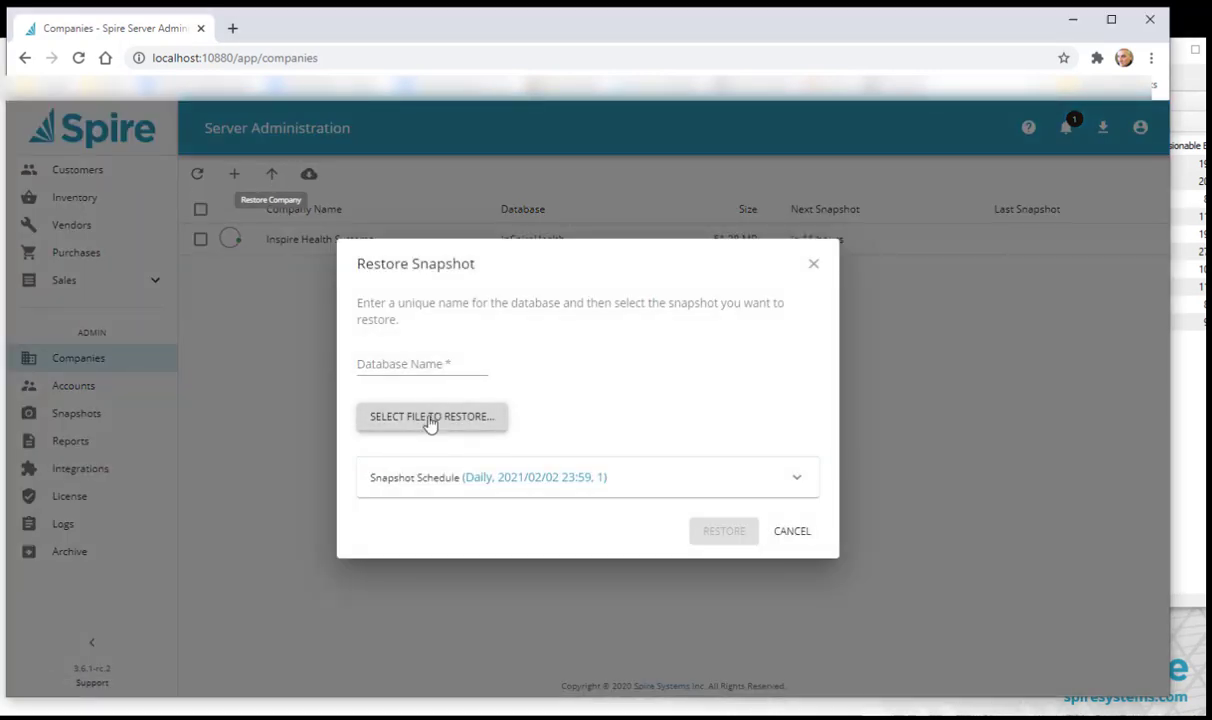
double_click(236, 129)
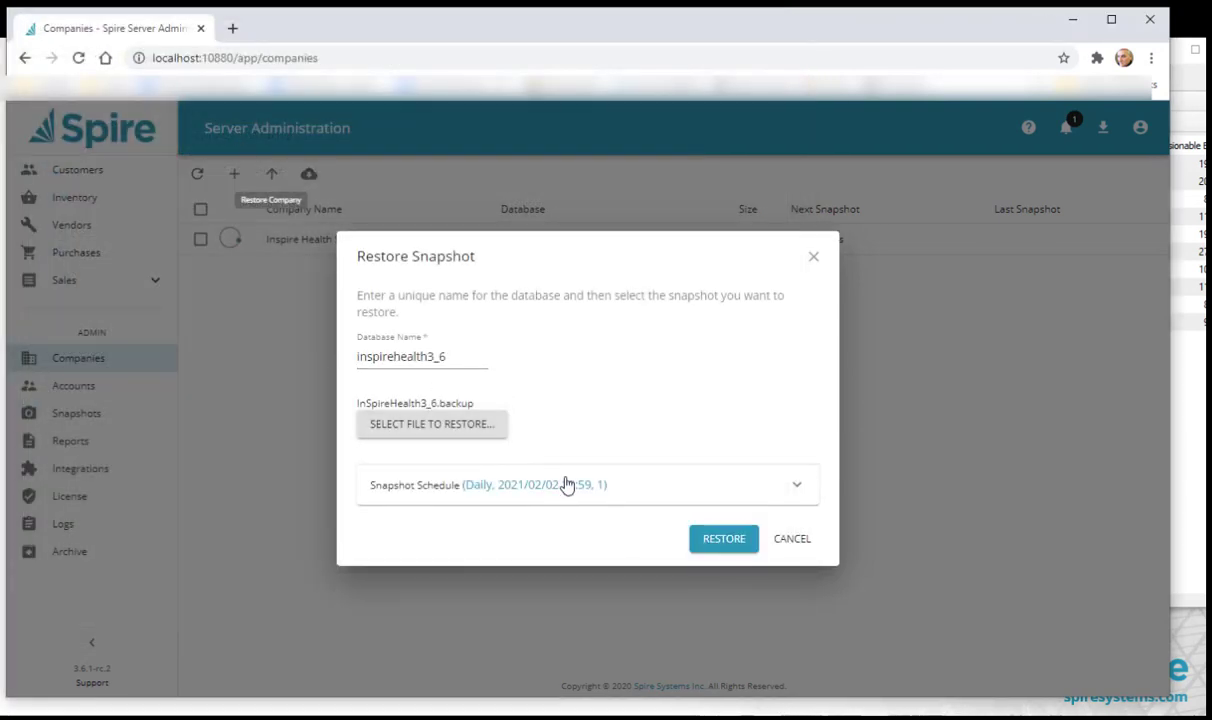
left_click(796, 489)
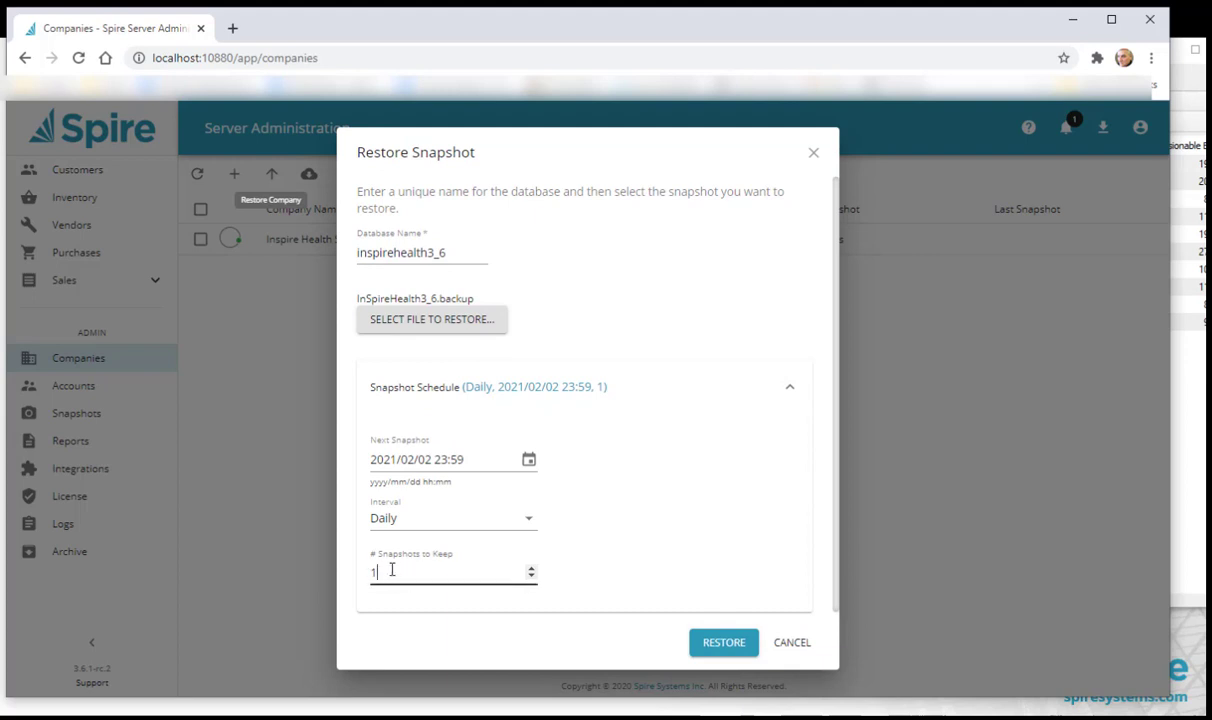
left_click_drag(391, 570, 336, 563)
type("4")
left_click(716, 642)
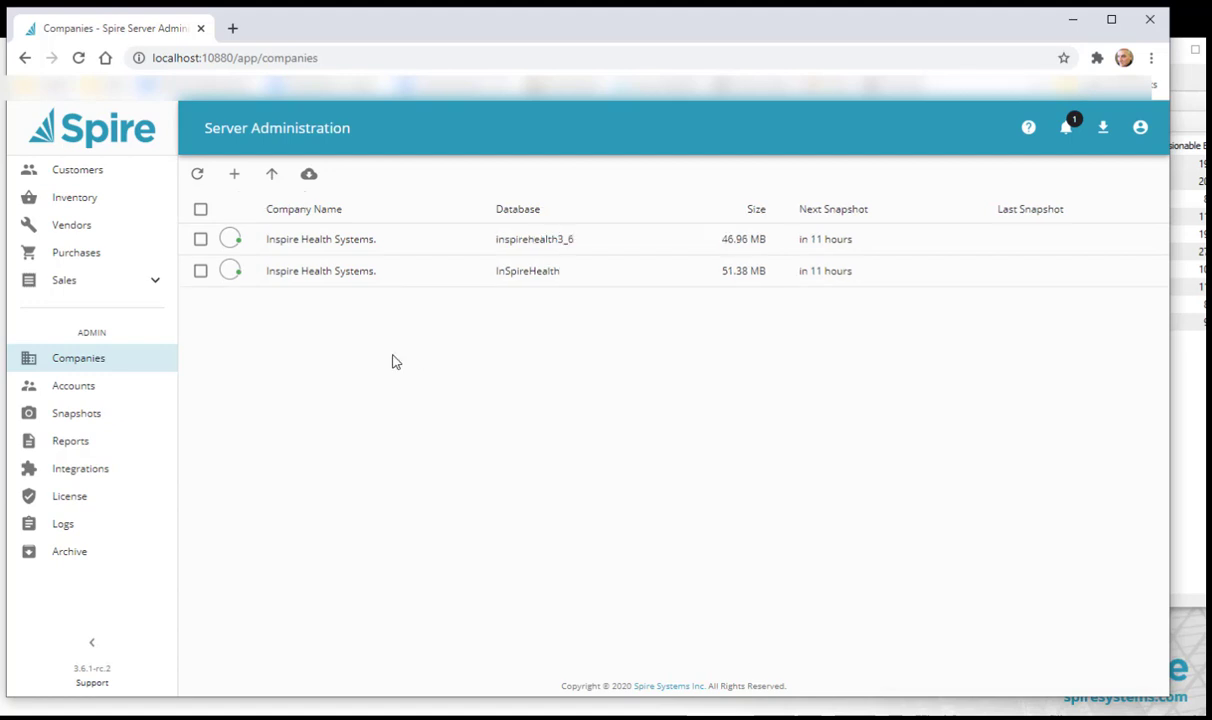
Step: Create an archive of the inspirehealth3_6 and InSpireHealth companies, including accounts, media and reports, after reloading the export page
left_click(70, 555)
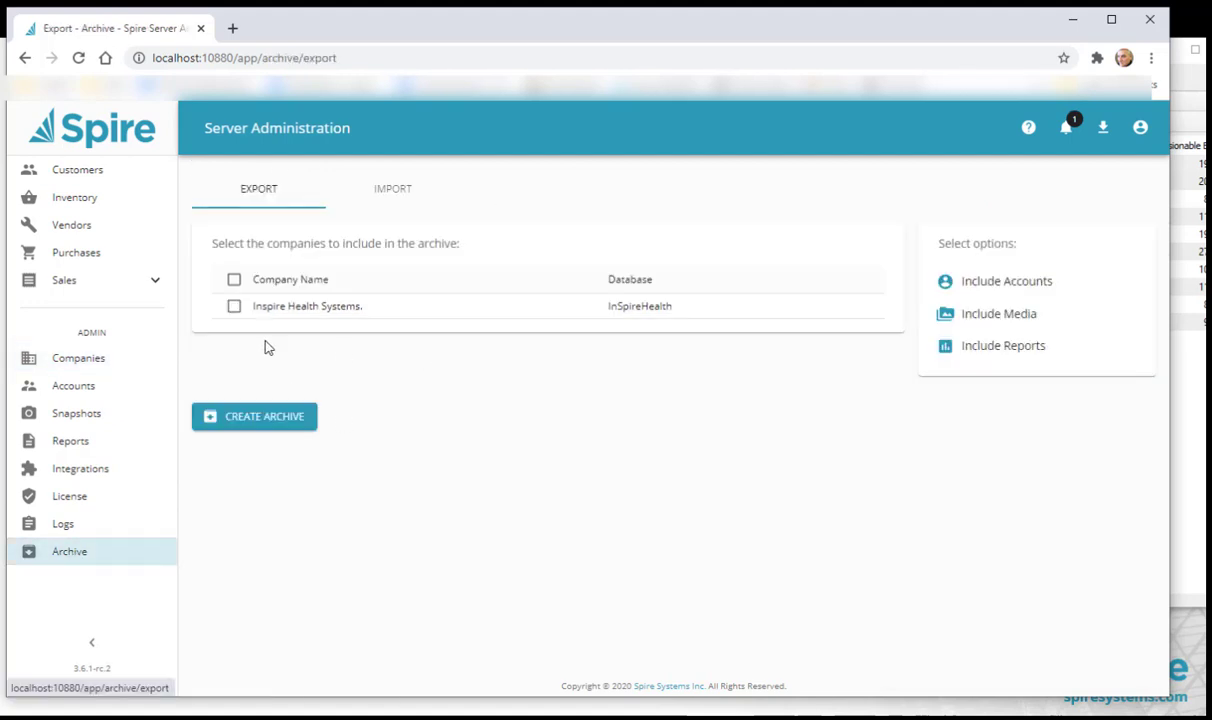
left_click(377, 57)
key("Return")
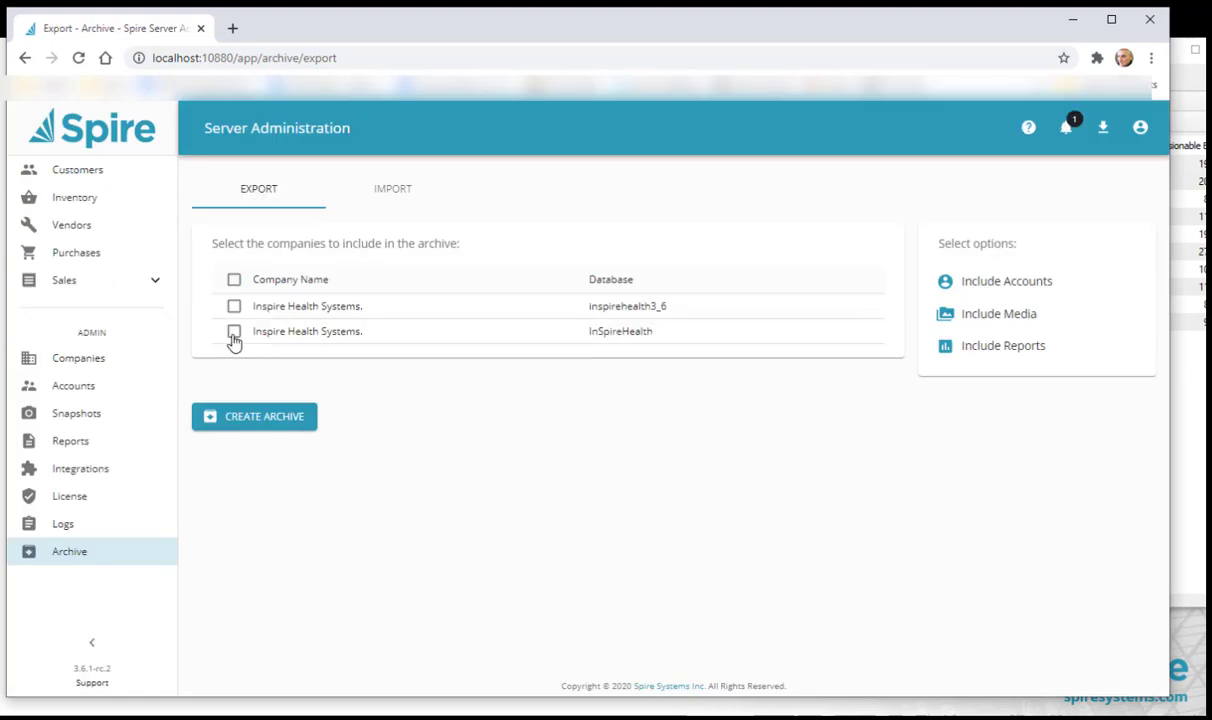
left_click(233, 331)
left_click(233, 306)
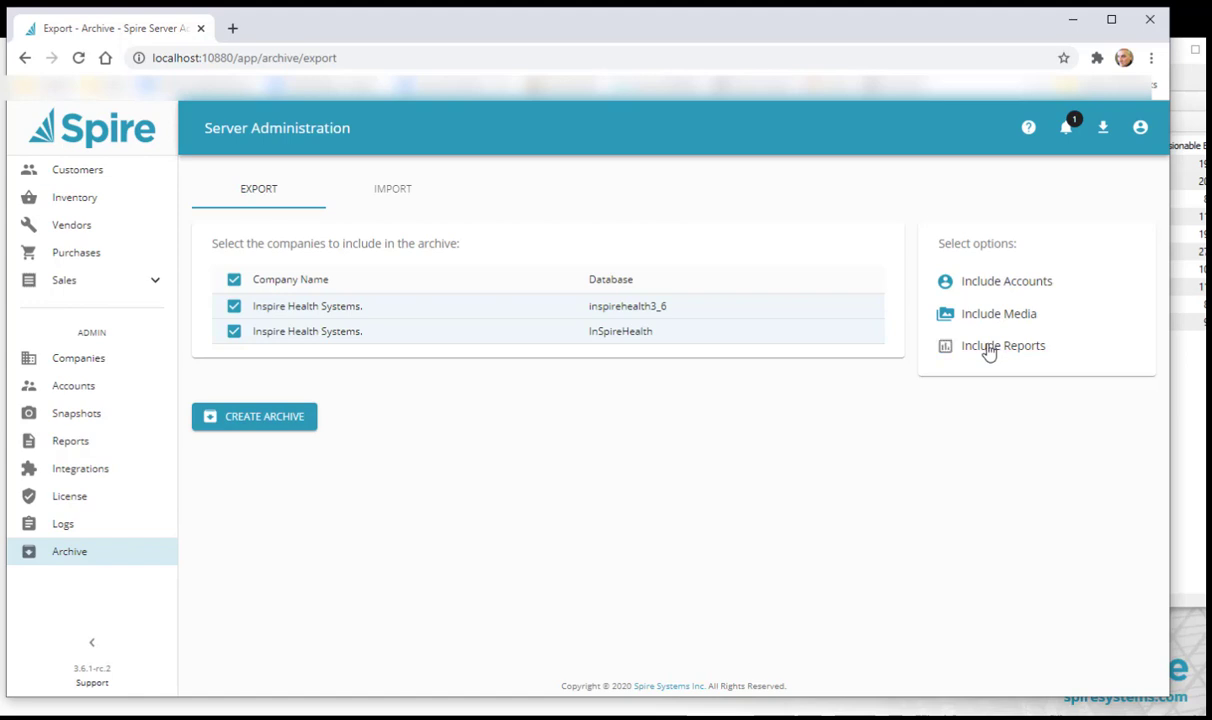
left_click(259, 421)
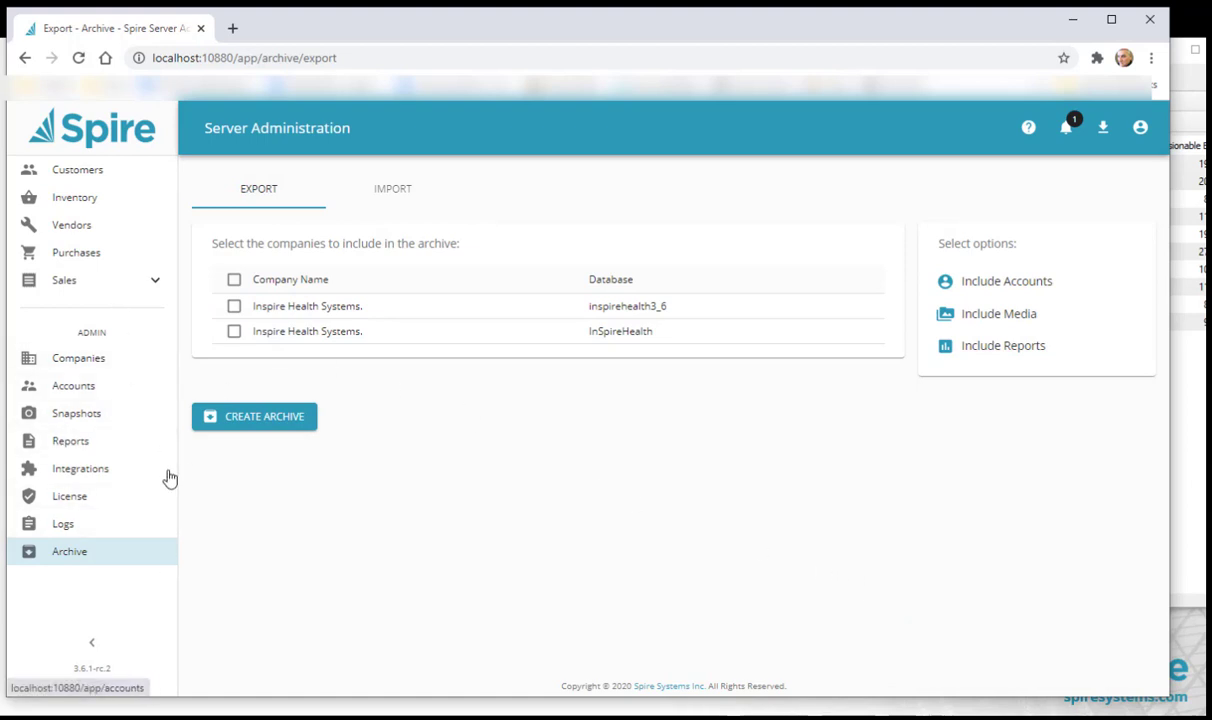
Step: Download the newly created spire-archive zip from the list of existing archives and open it
left_click(400, 190)
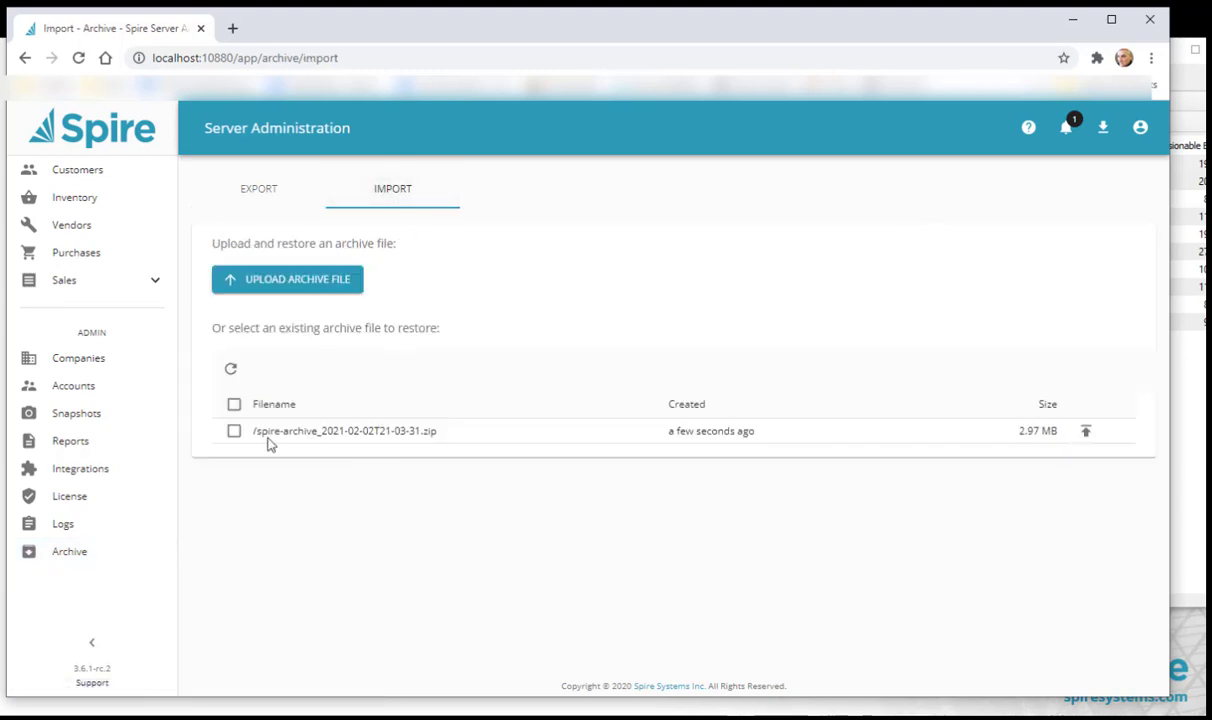
left_click(236, 431)
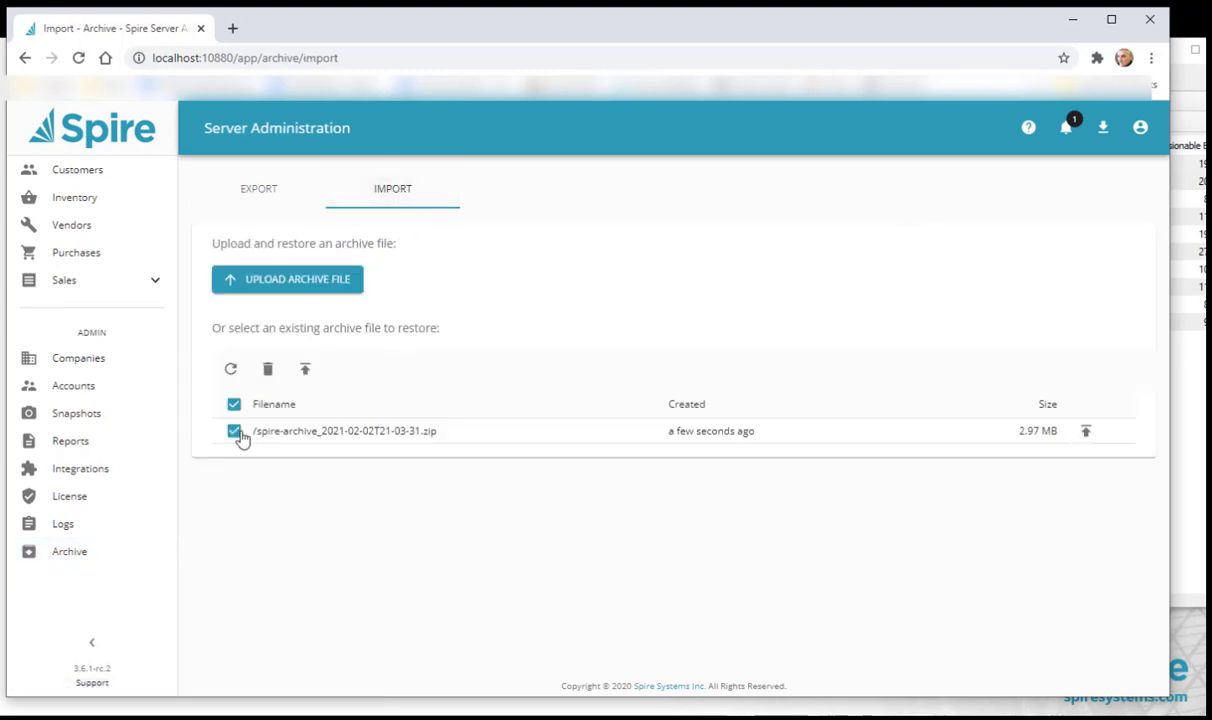
left_click(389, 434)
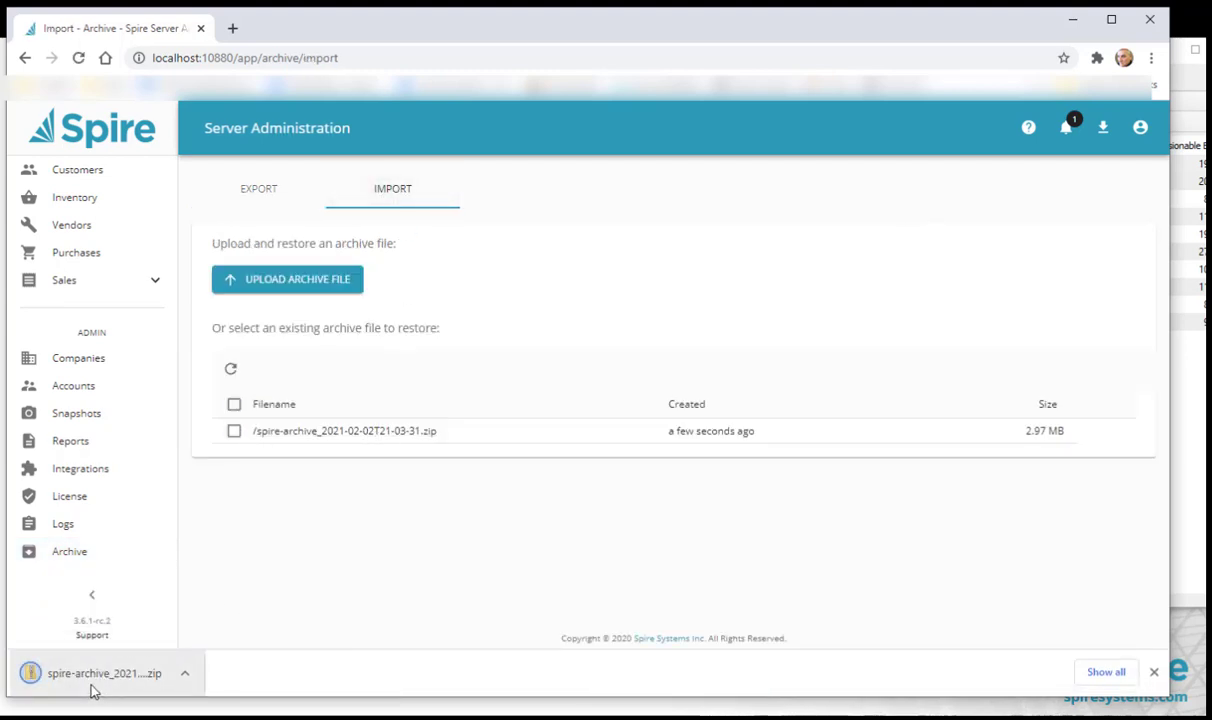
left_click(93, 682)
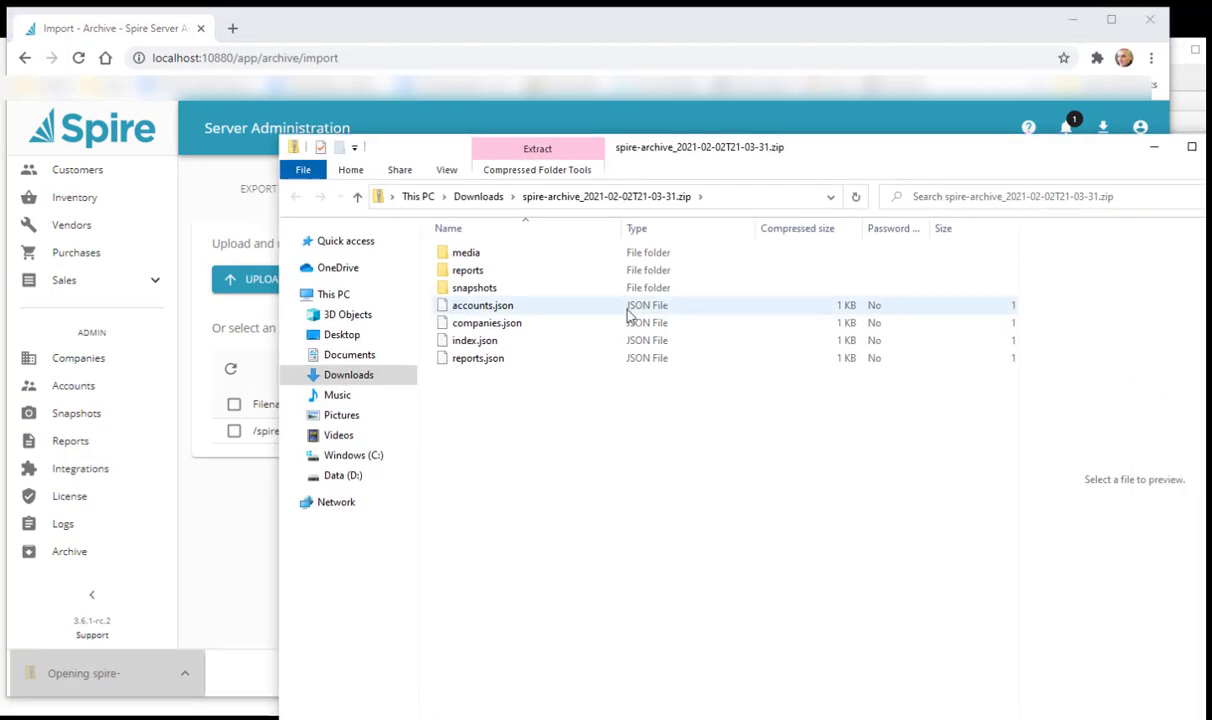
Step: Examine the archive's snapshots folder and the InSpireHealth inventory images in its media folder, and close the file window
left_click(471, 288)
double_click(471, 288)
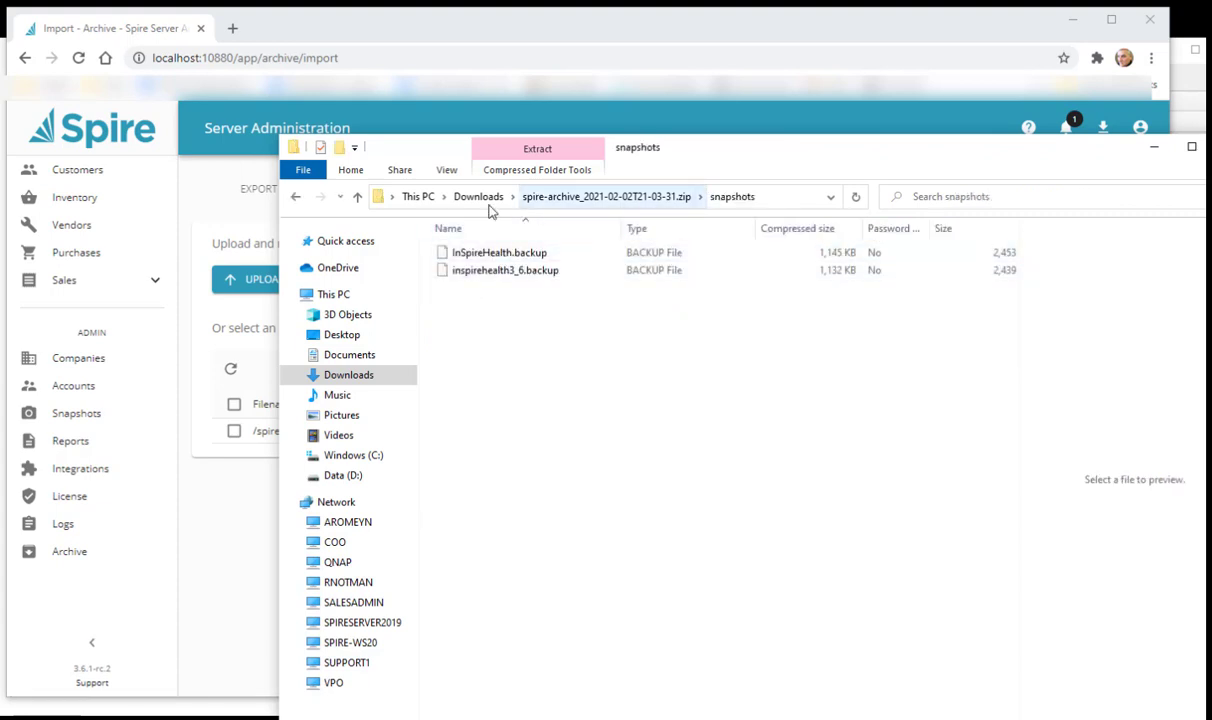
left_click(296, 197)
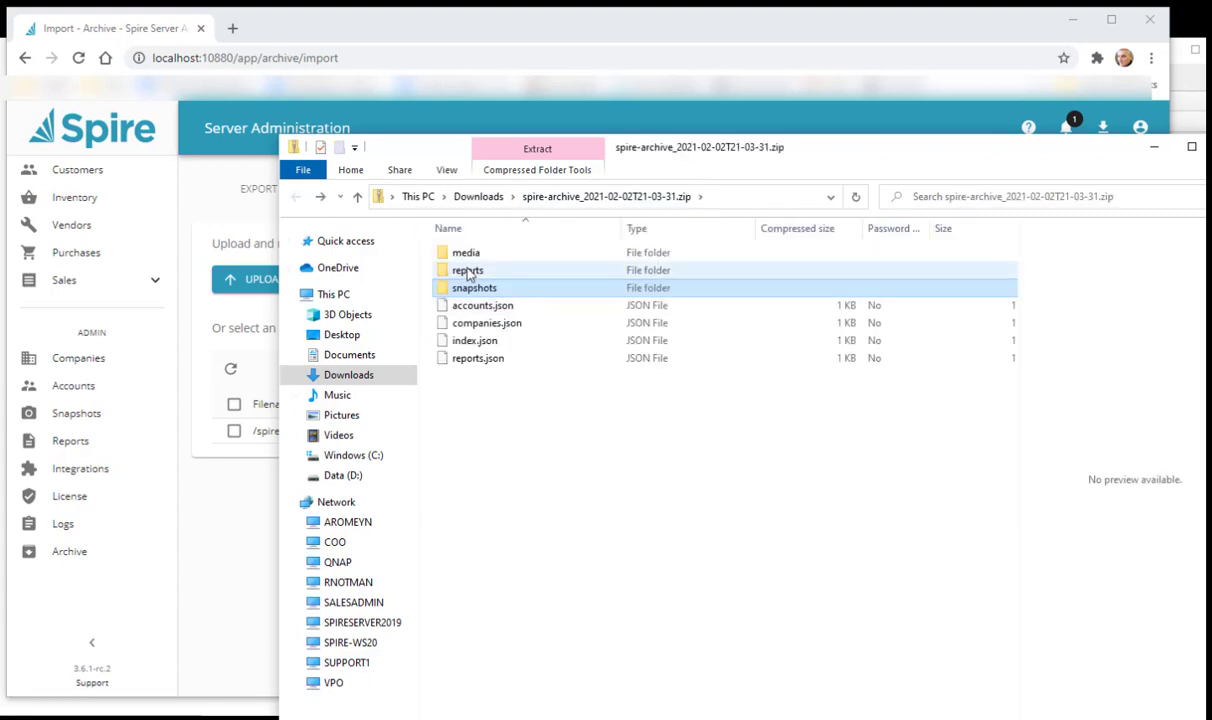
left_click(468, 272)
left_click(466, 256)
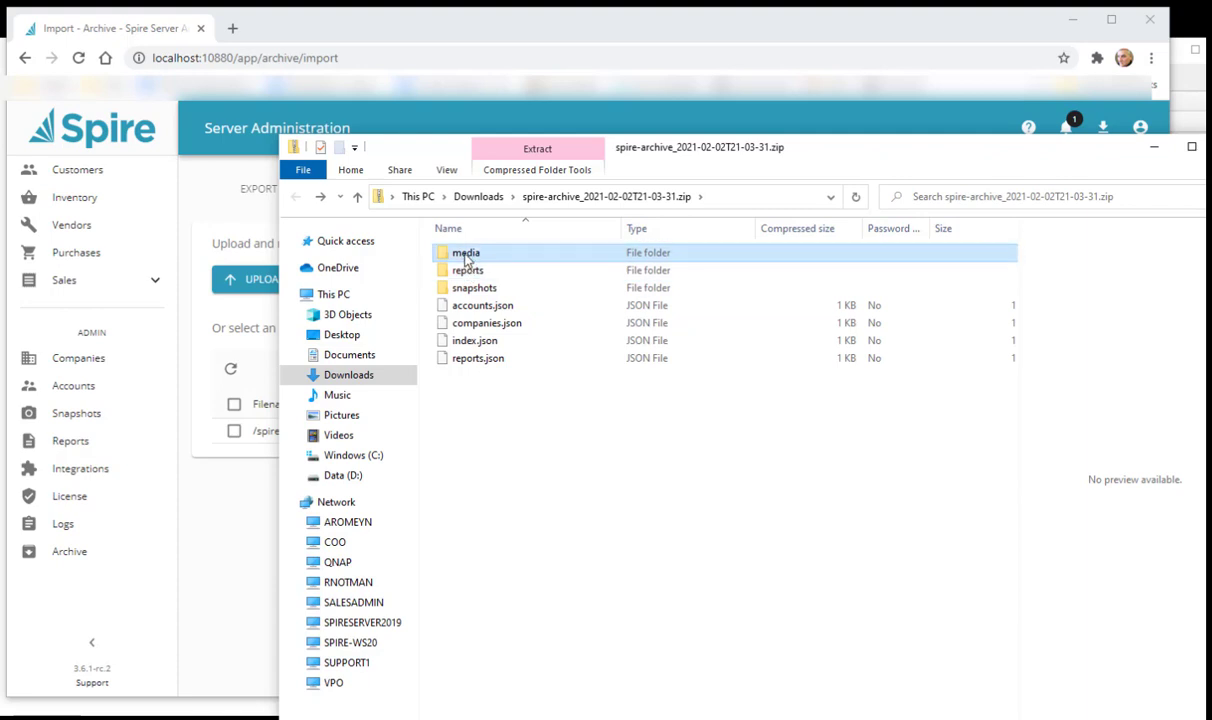
double_click(466, 255)
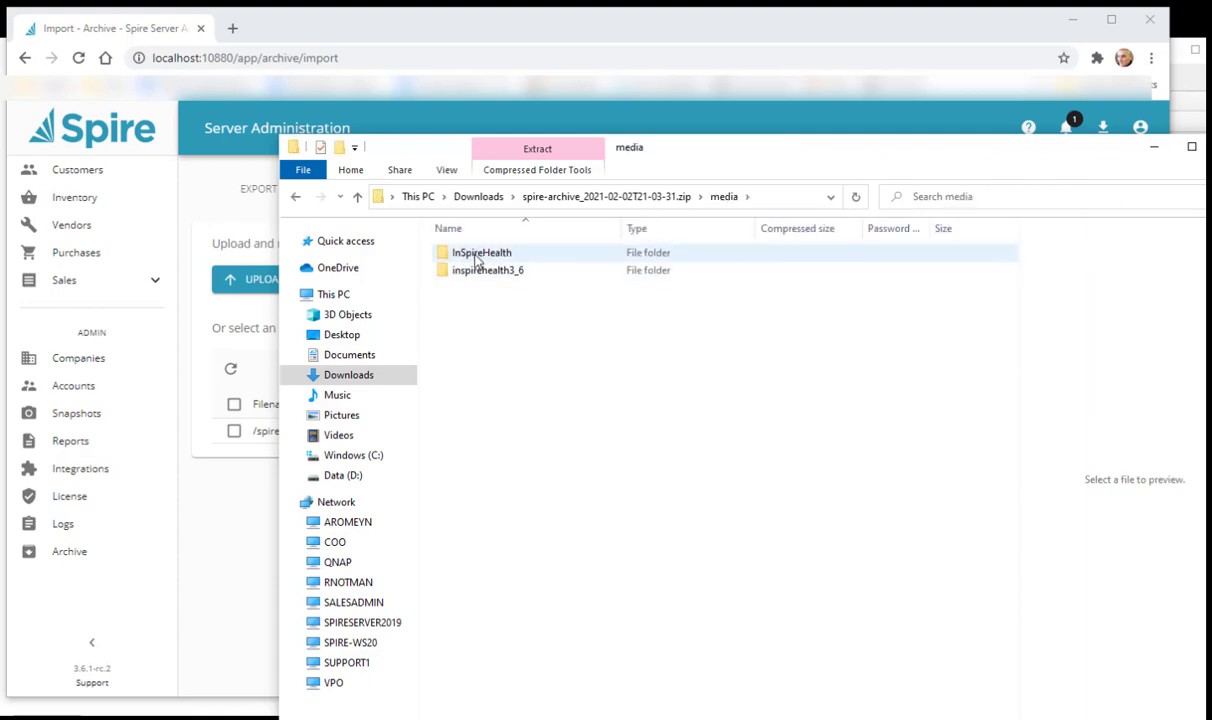
double_click(477, 256)
double_click(468, 254)
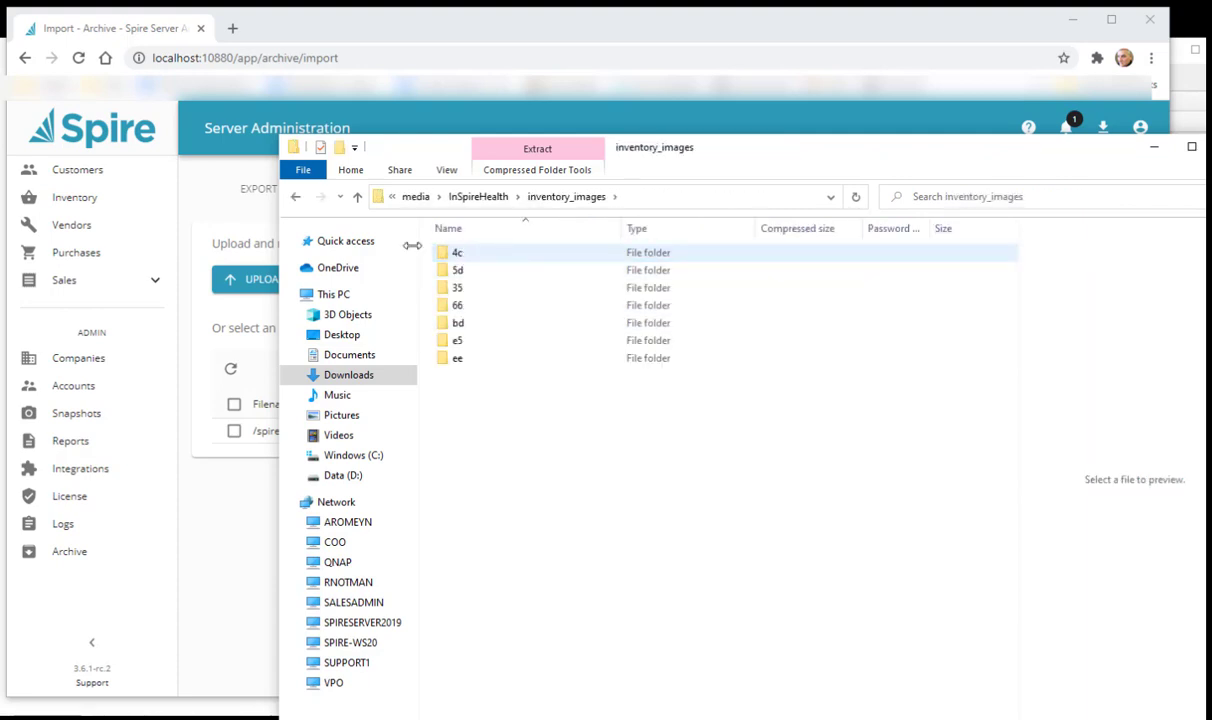
left_click(296, 198)
left_click(296, 198)
left_click(296, 198)
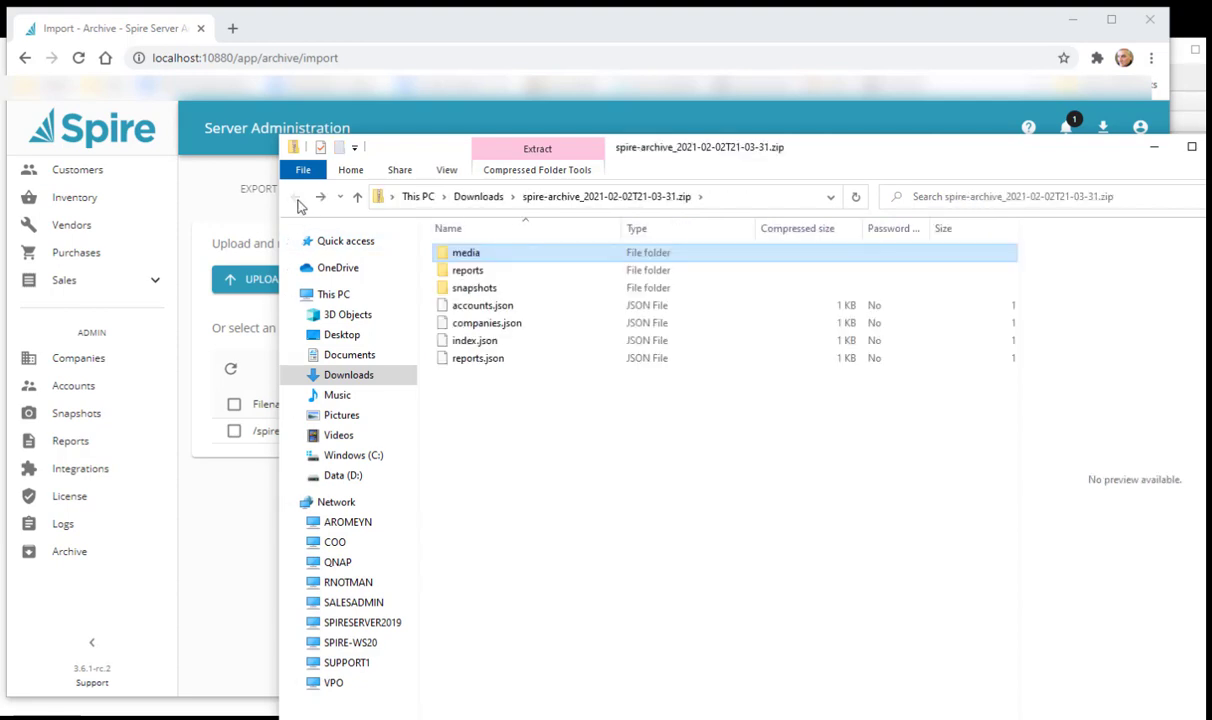
left_click_drag(1109, 158, 1013, 173)
left_click(1134, 161)
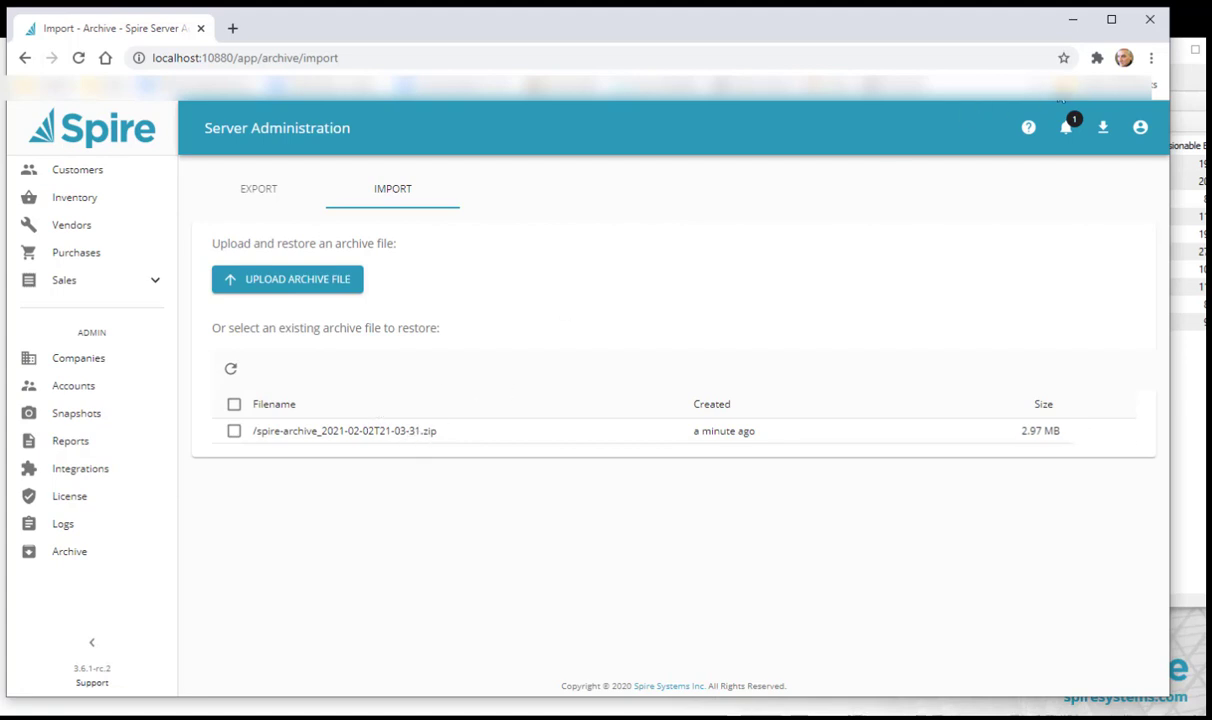
Step: Switch to the PowerPoint slide show and reveal the point about downloading Spire Desktop from Spire Administration
key("alt+Tab")
key("alt+Tab")
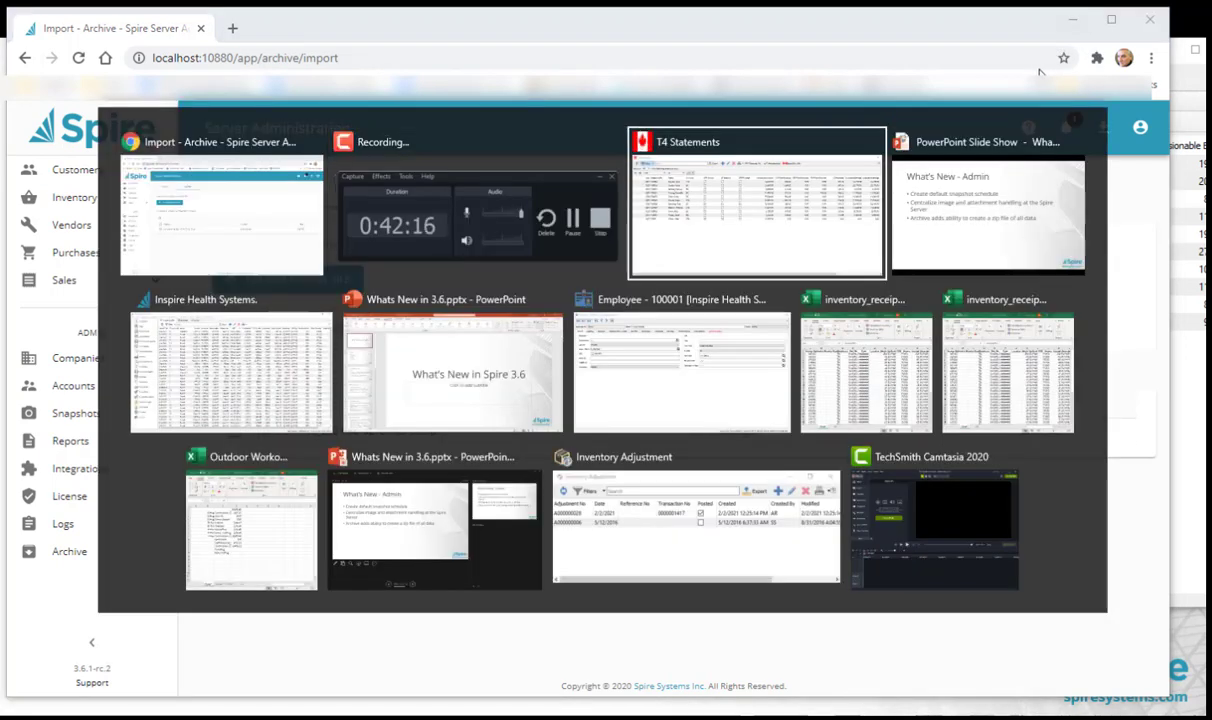
key("alt+Tab")
left_click(406, 460)
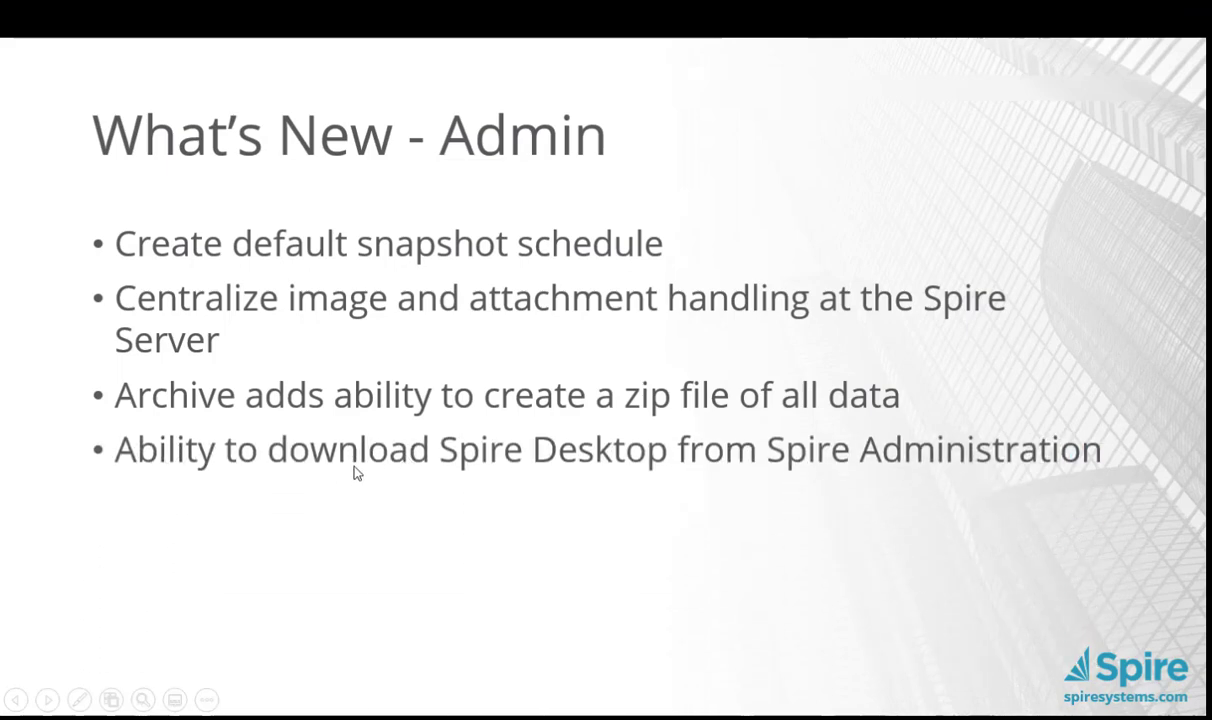
Step: Switch back to Chrome, maximize its window, and download the Spire Desktop installer from Server Administration
key("alt+Tab")
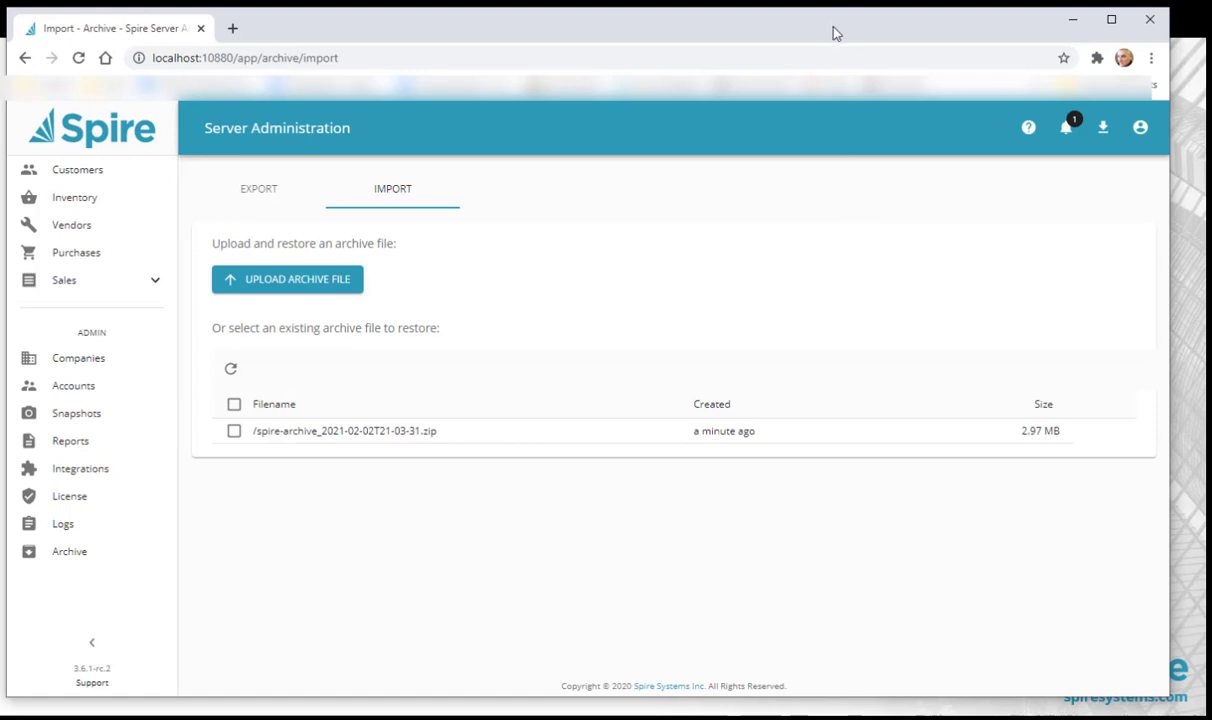
double_click(789, 25)
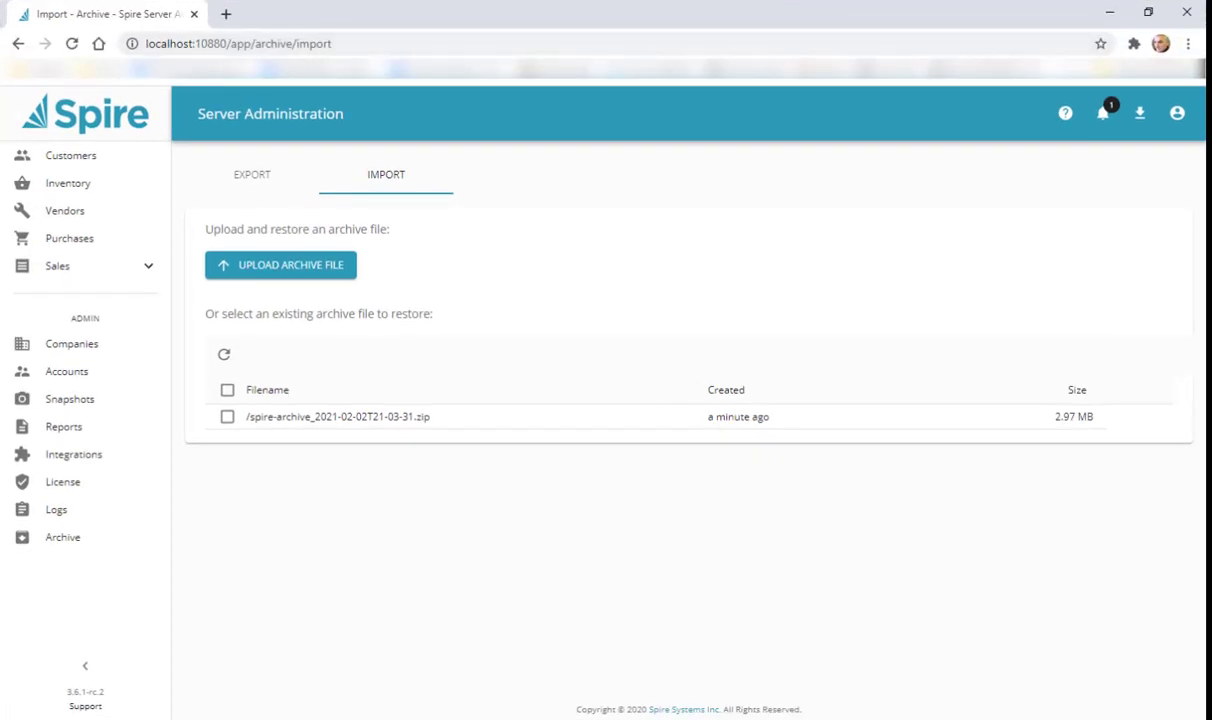
left_click(162, 47)
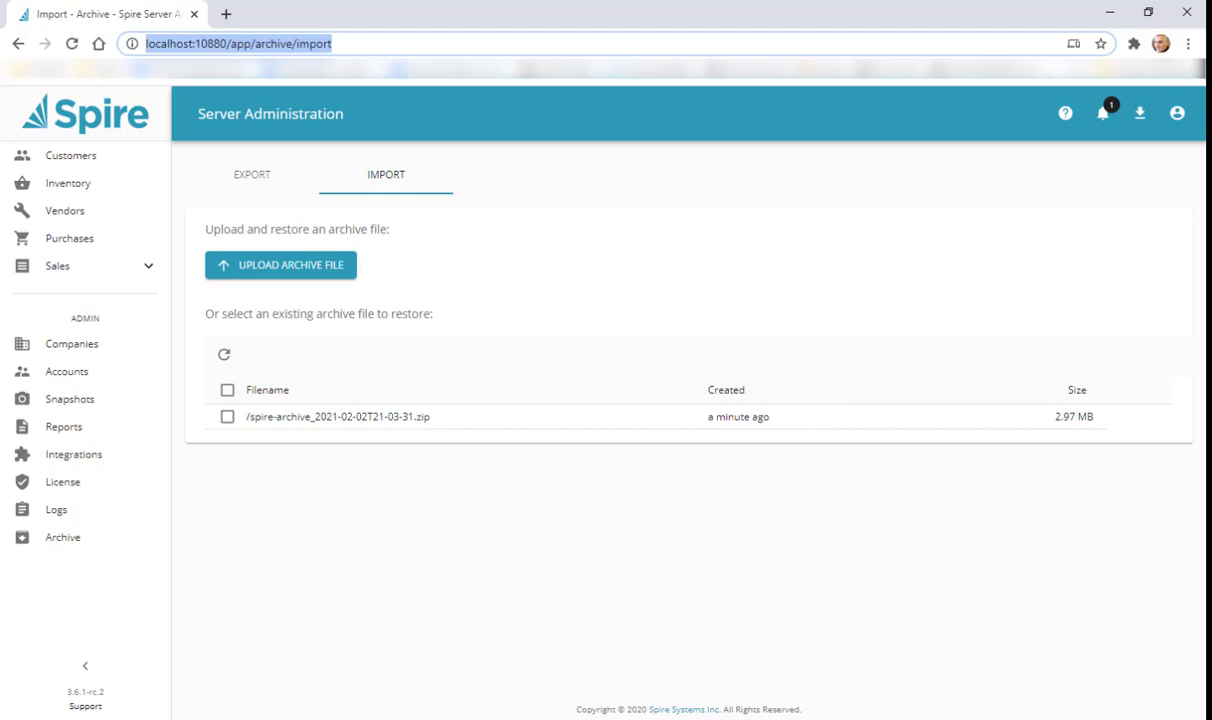
left_click(1140, 119)
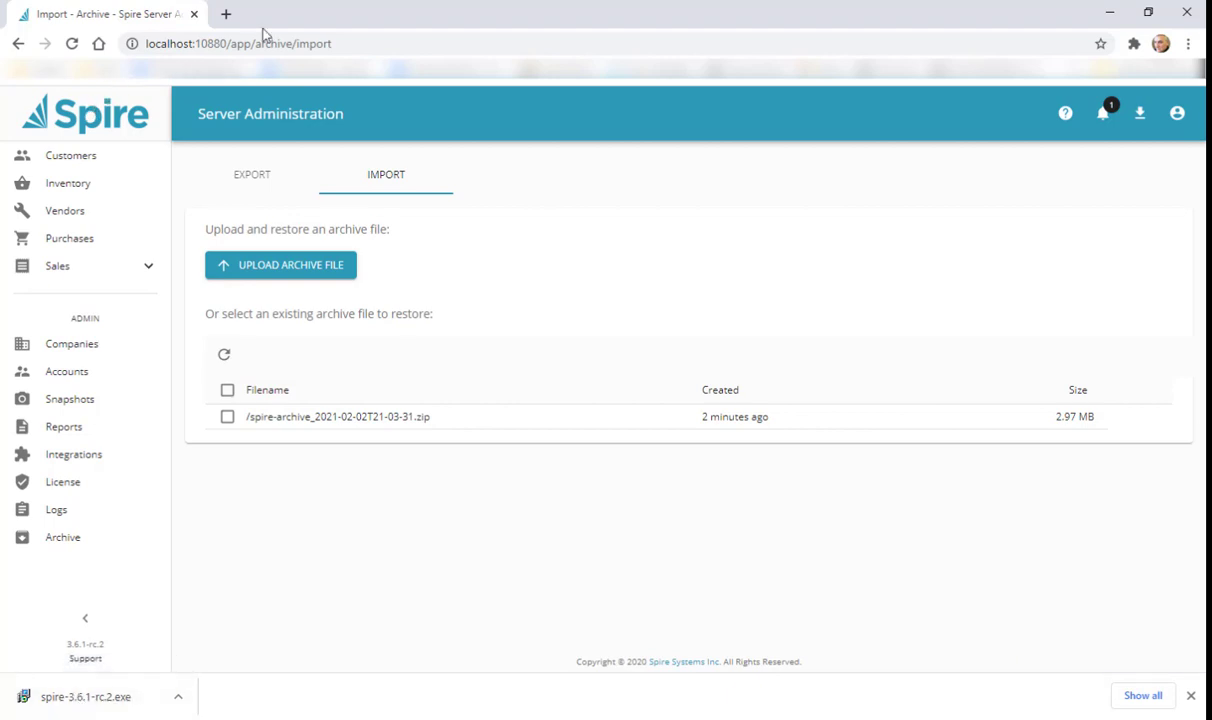
Step: Open the cloud server's administration site at demo.spire-cloud.com and select the word companies in its address
left_click(197, 42)
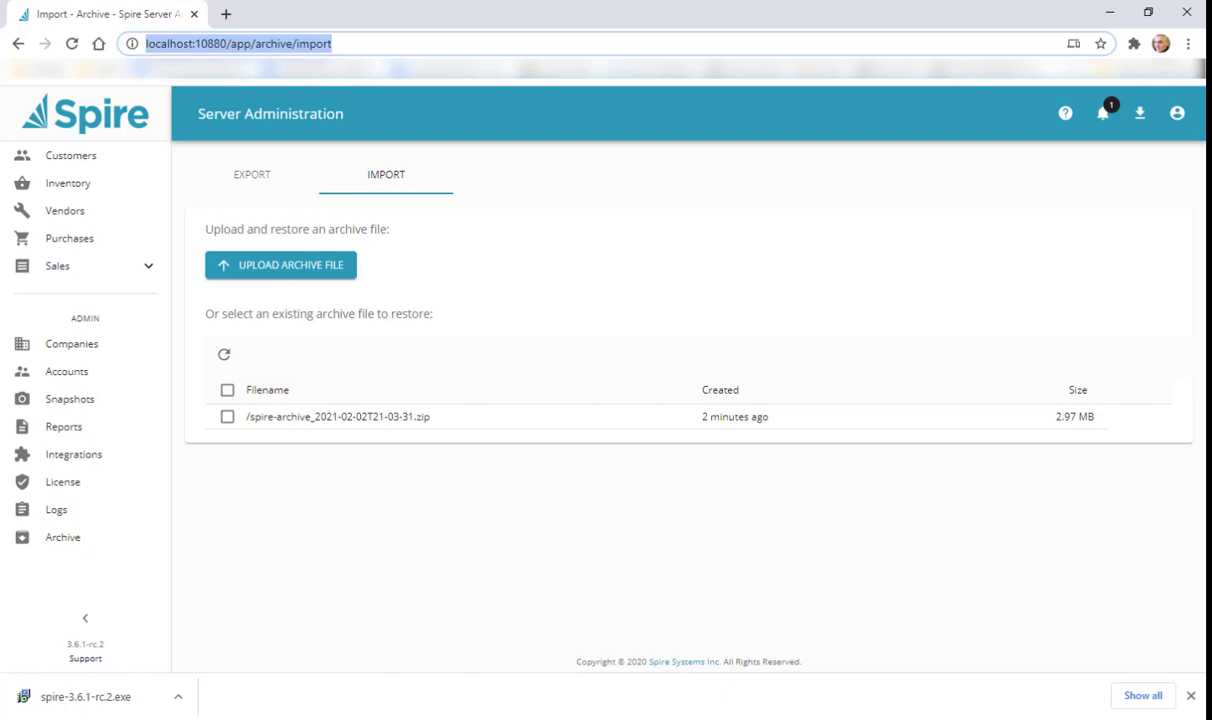
triple_click(341, 44)
type("demo.spire-cloud.com")
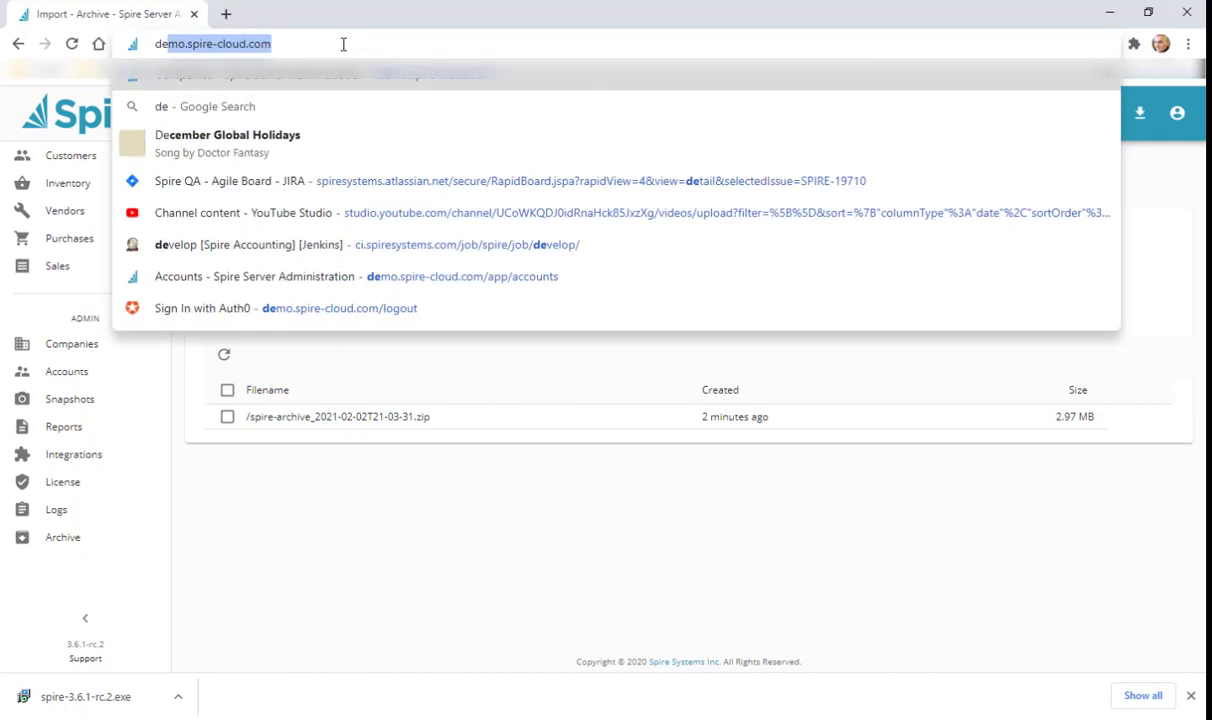
key("Return")
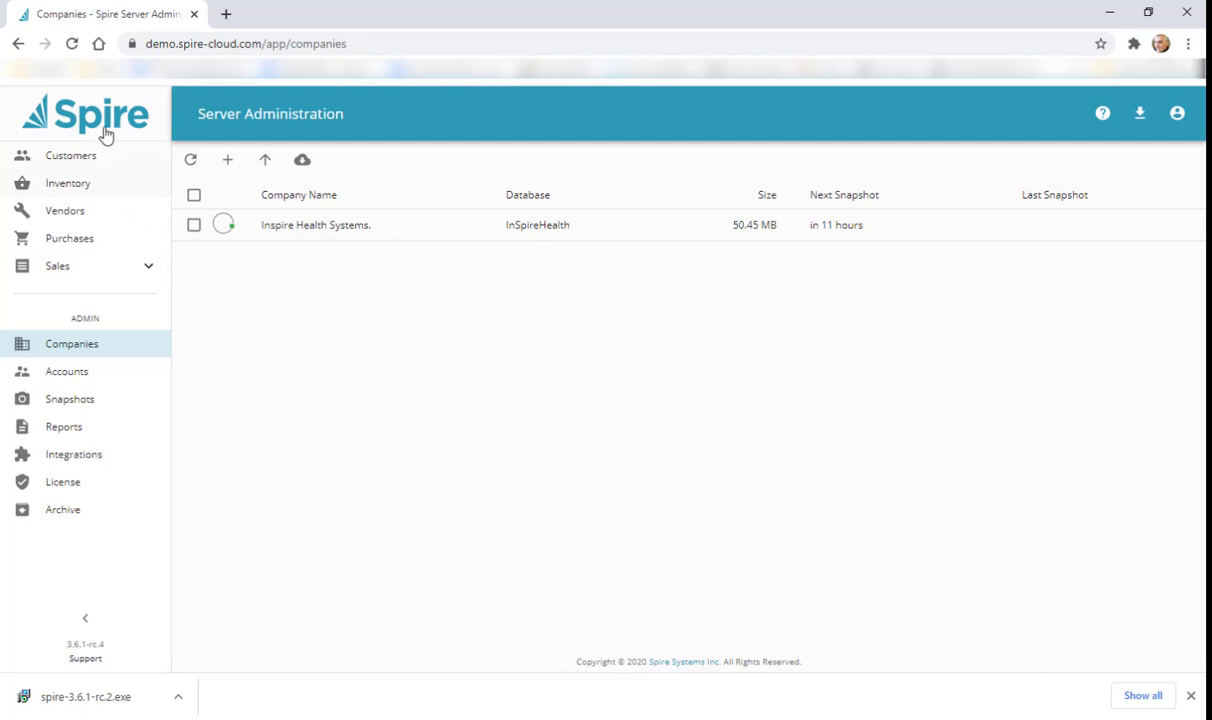
double_click(384, 43)
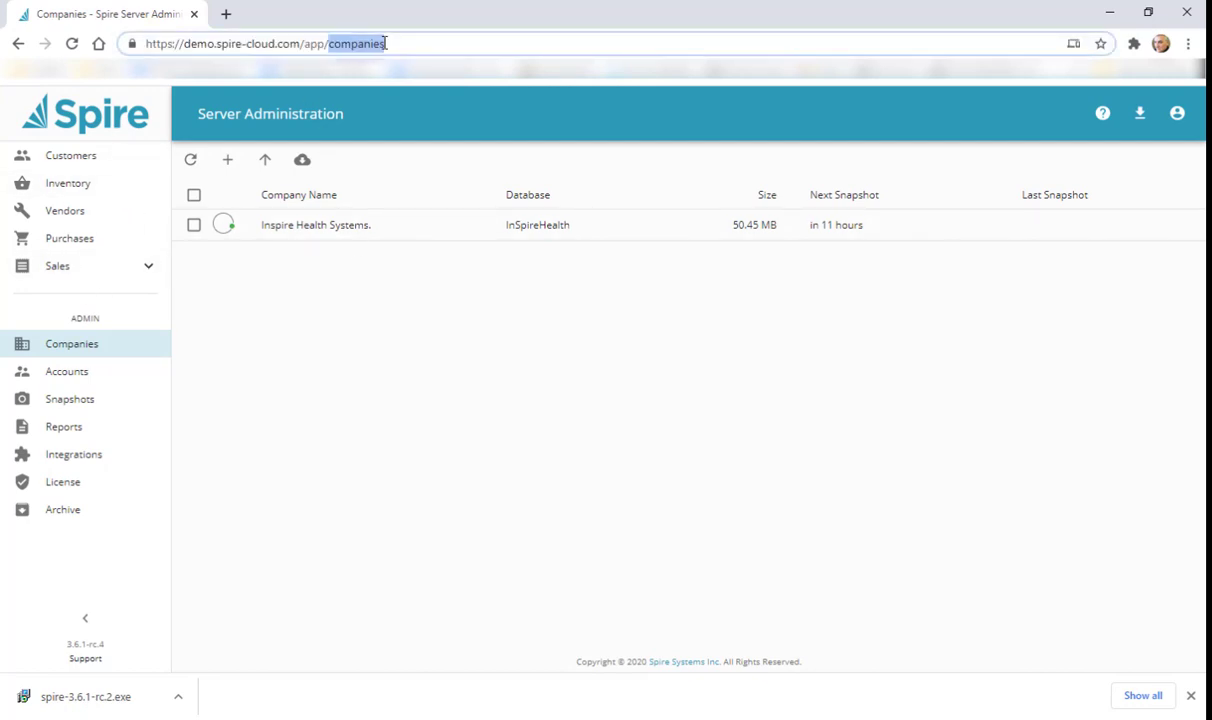
Step: Switch to the PowerPoint slide show and advance to the point about bulk upload of reports in Spire admin
left_click(386, 43)
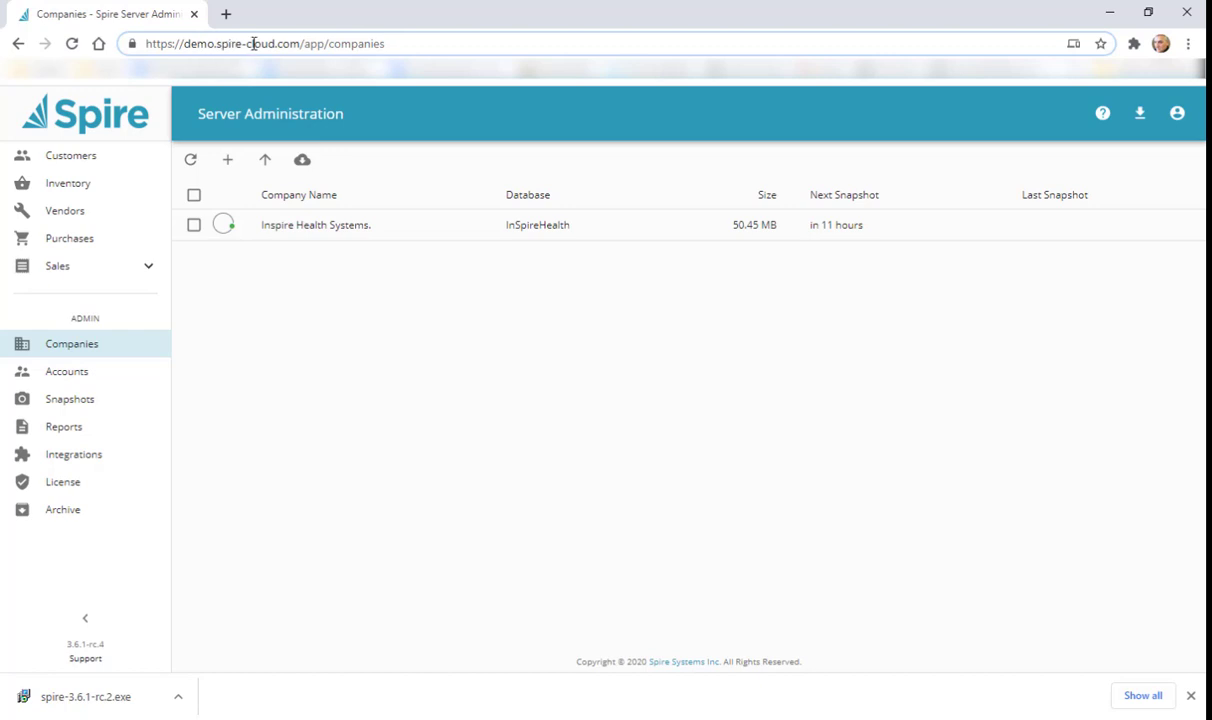
left_click(1109, 12)
key("alt+Tab")
key("Escape")
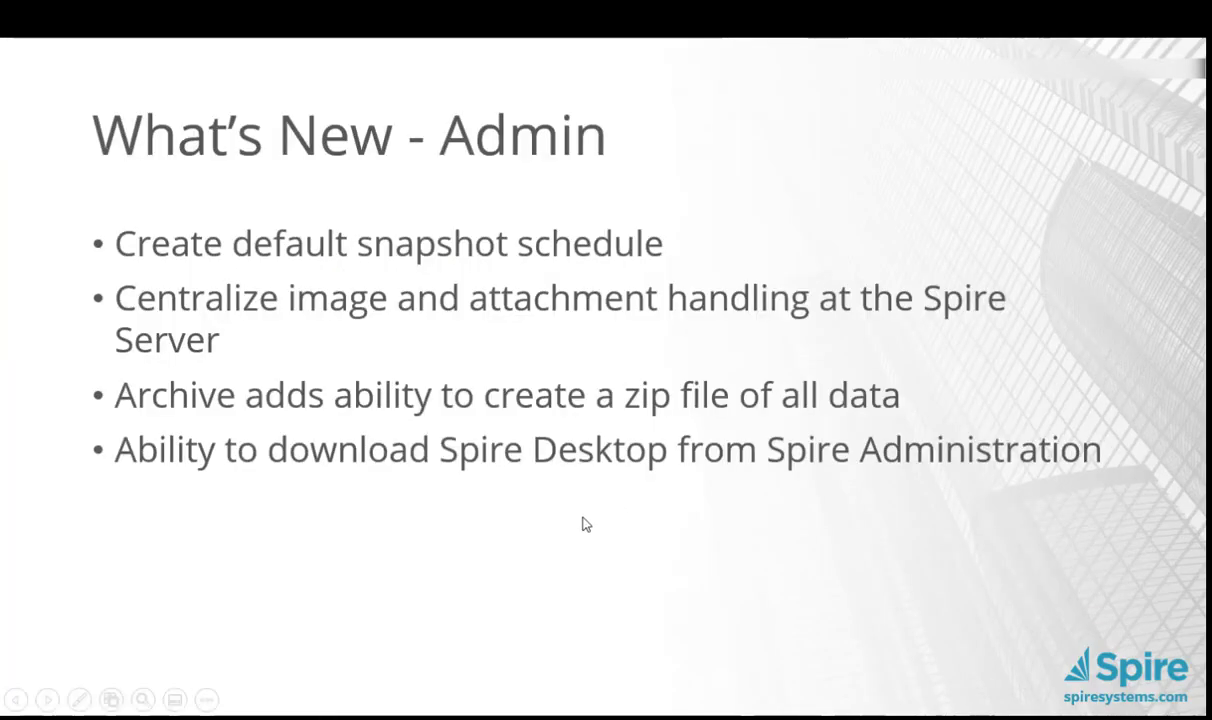
left_click(583, 517)
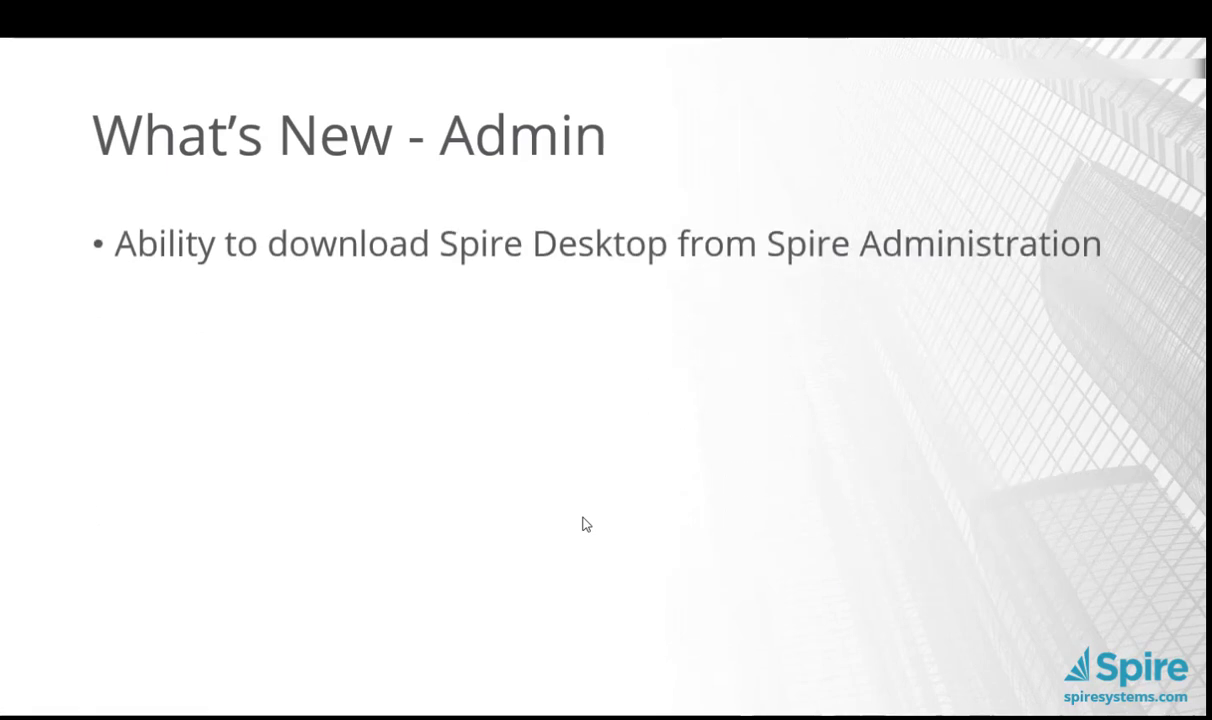
left_click(583, 517)
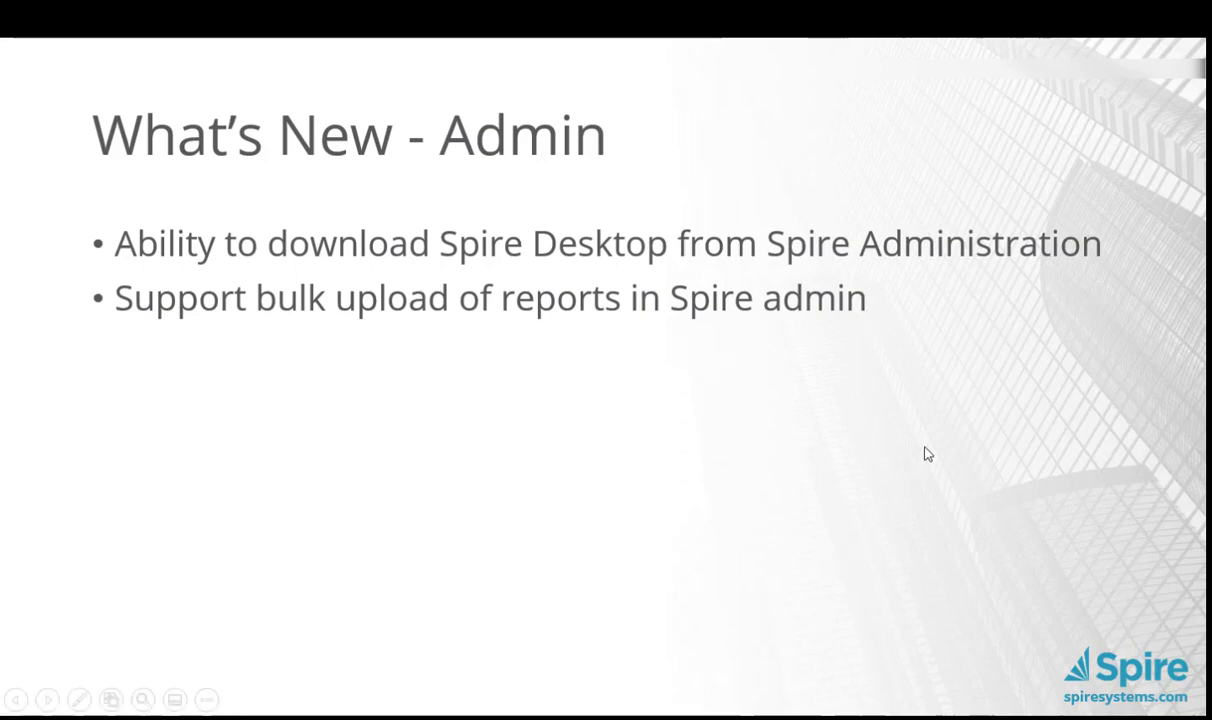
Step: Switch to Chrome, examine the Upload Reports dialog's file picker and company choices from Reports, and cancel the upload
key("alt+Tab")
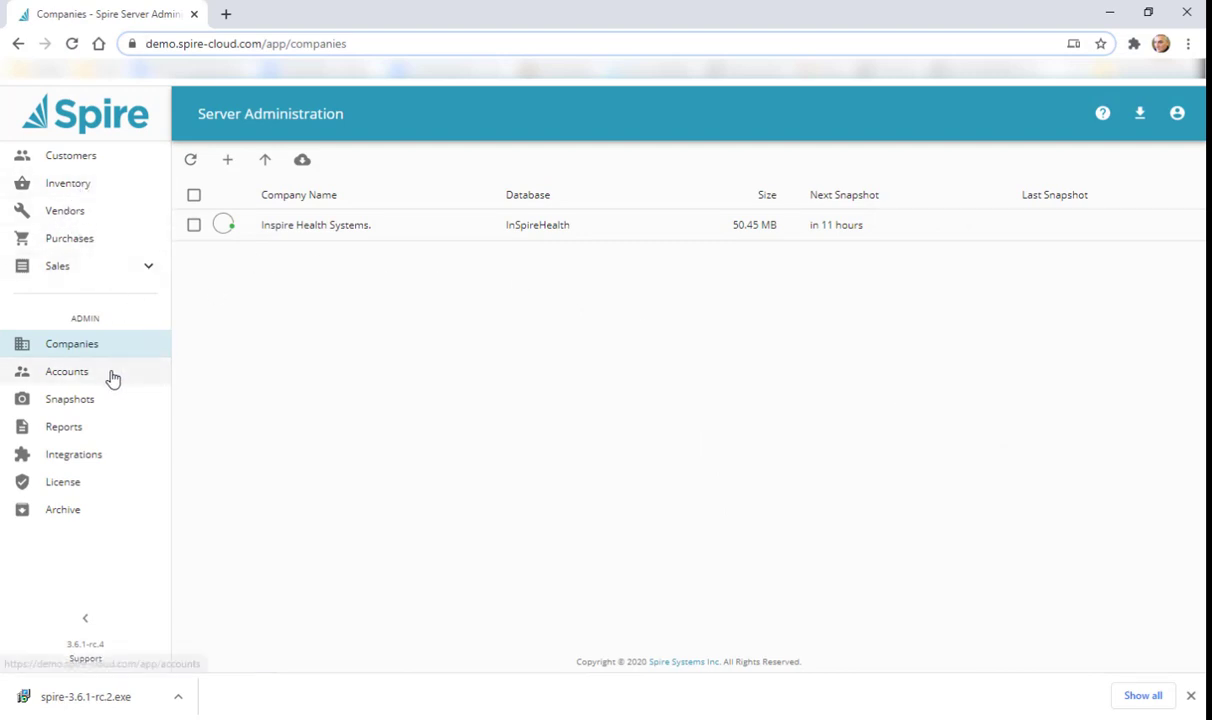
left_click(60, 428)
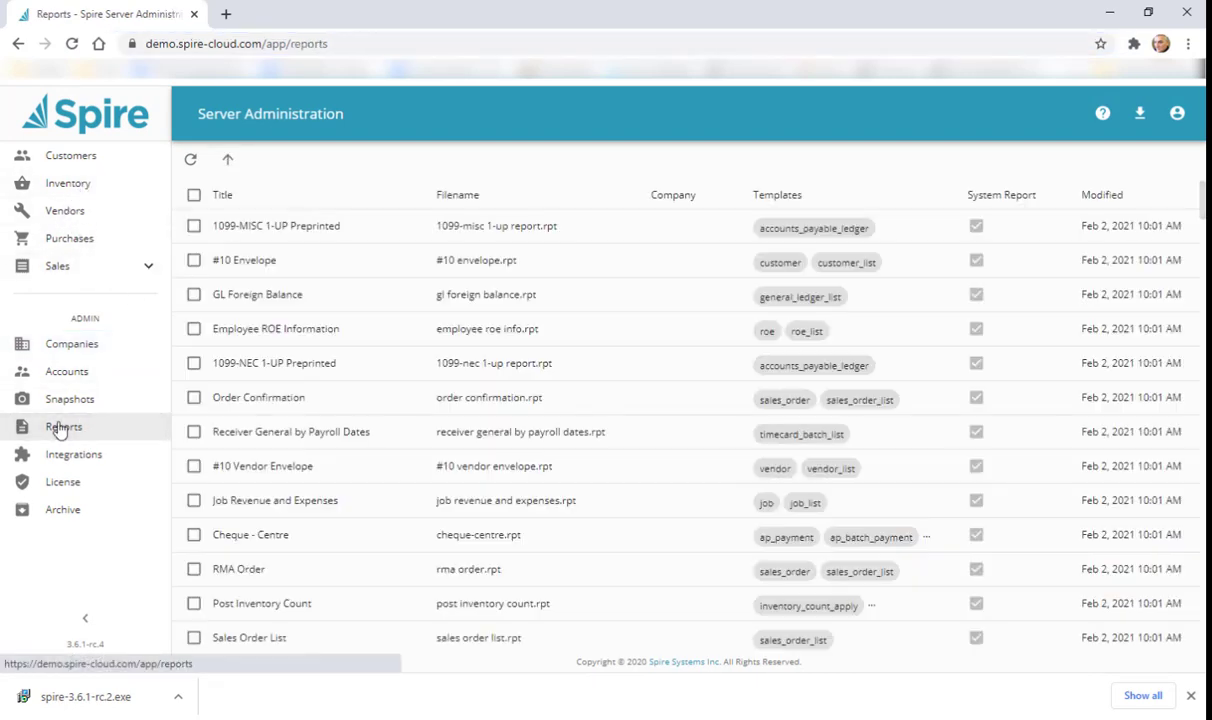
left_click(228, 160)
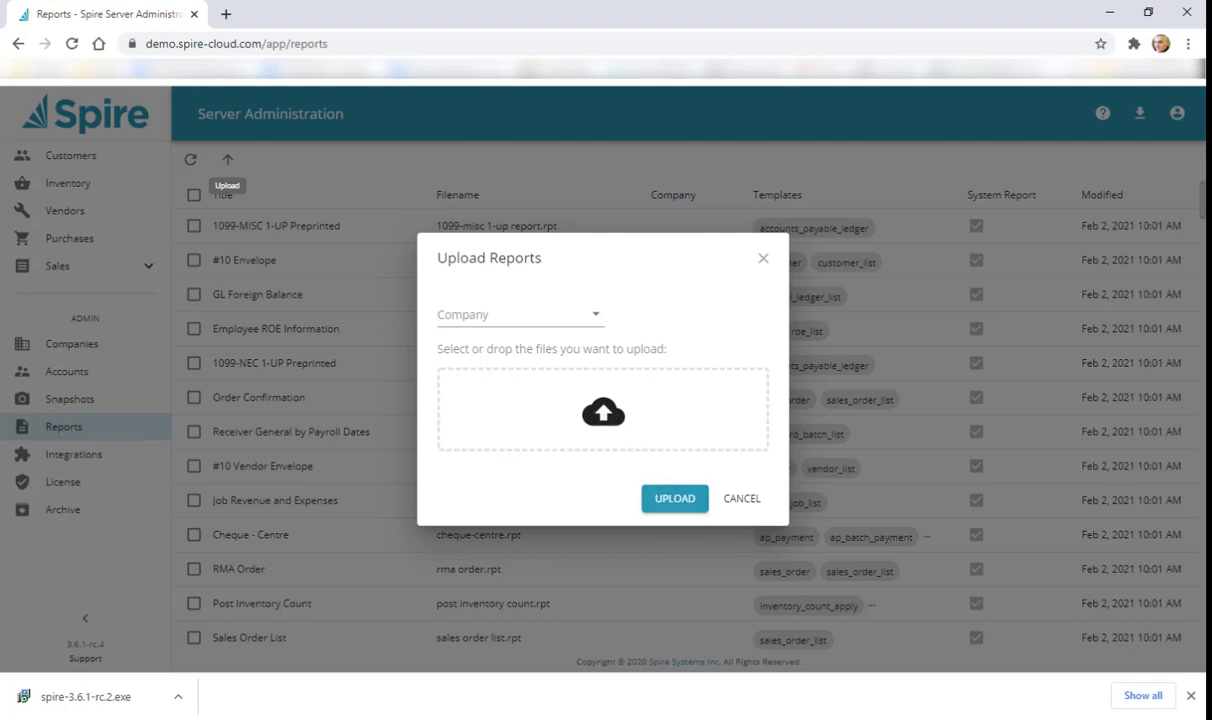
left_click(615, 419)
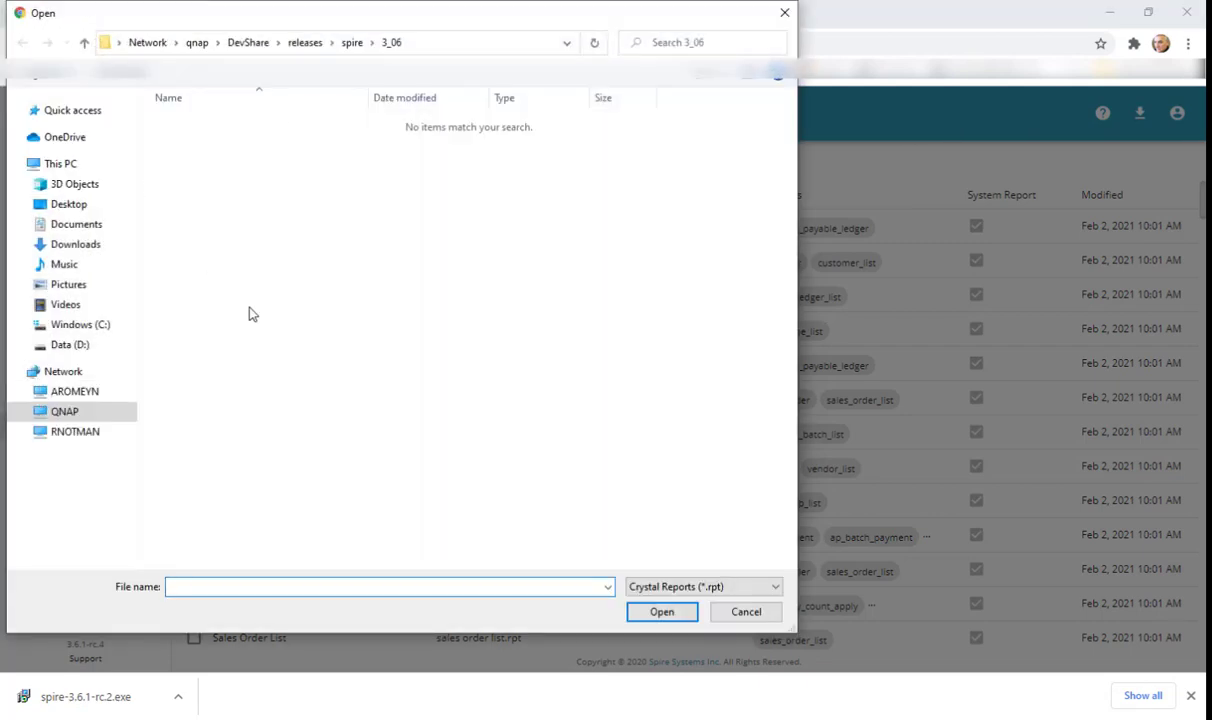
left_click(746, 612)
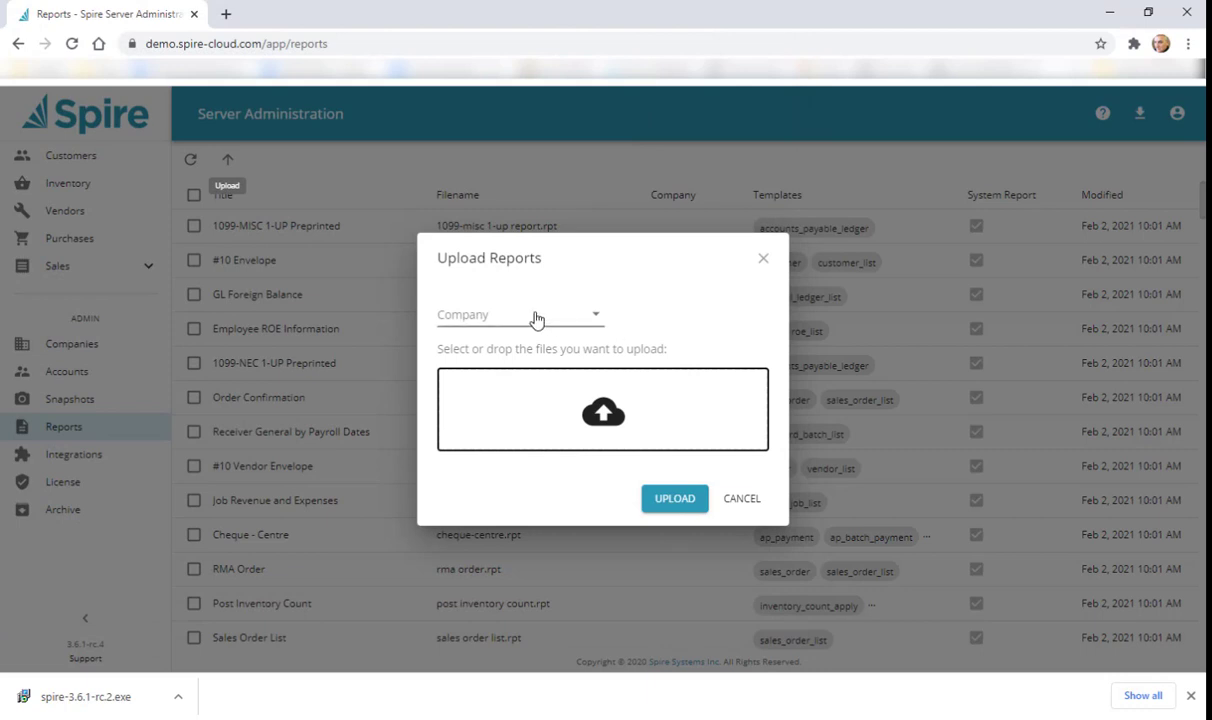
left_click(594, 320)
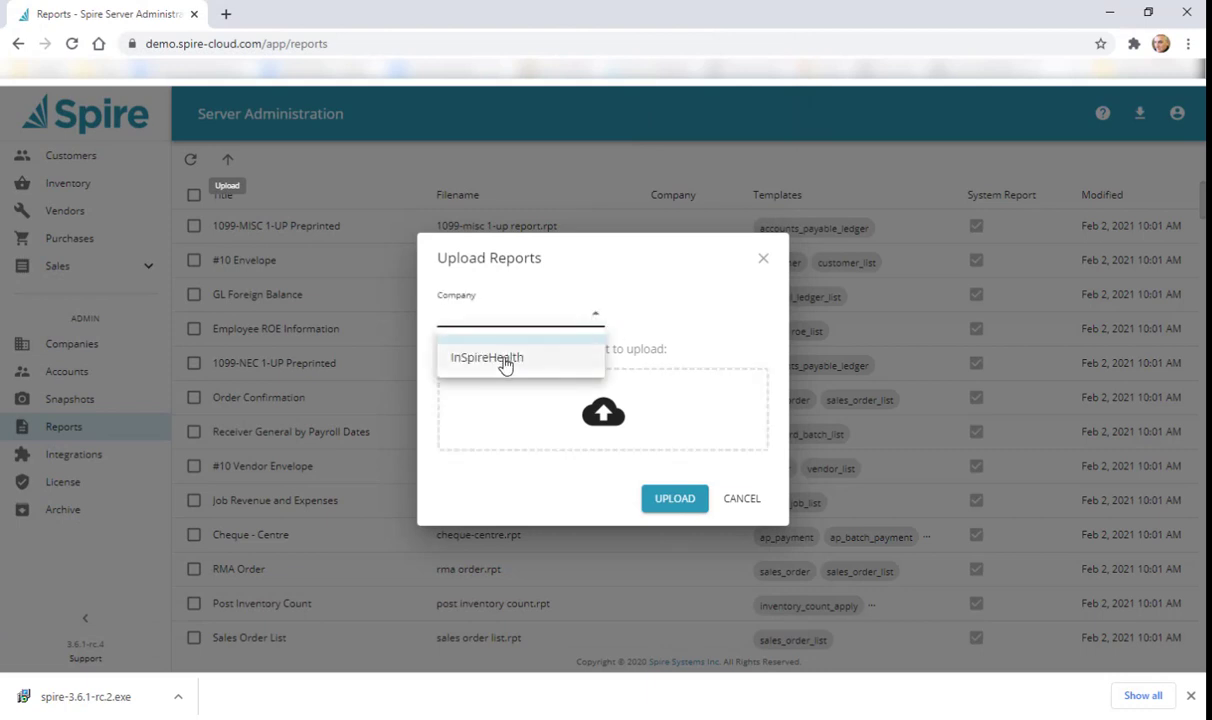
left_click(576, 274)
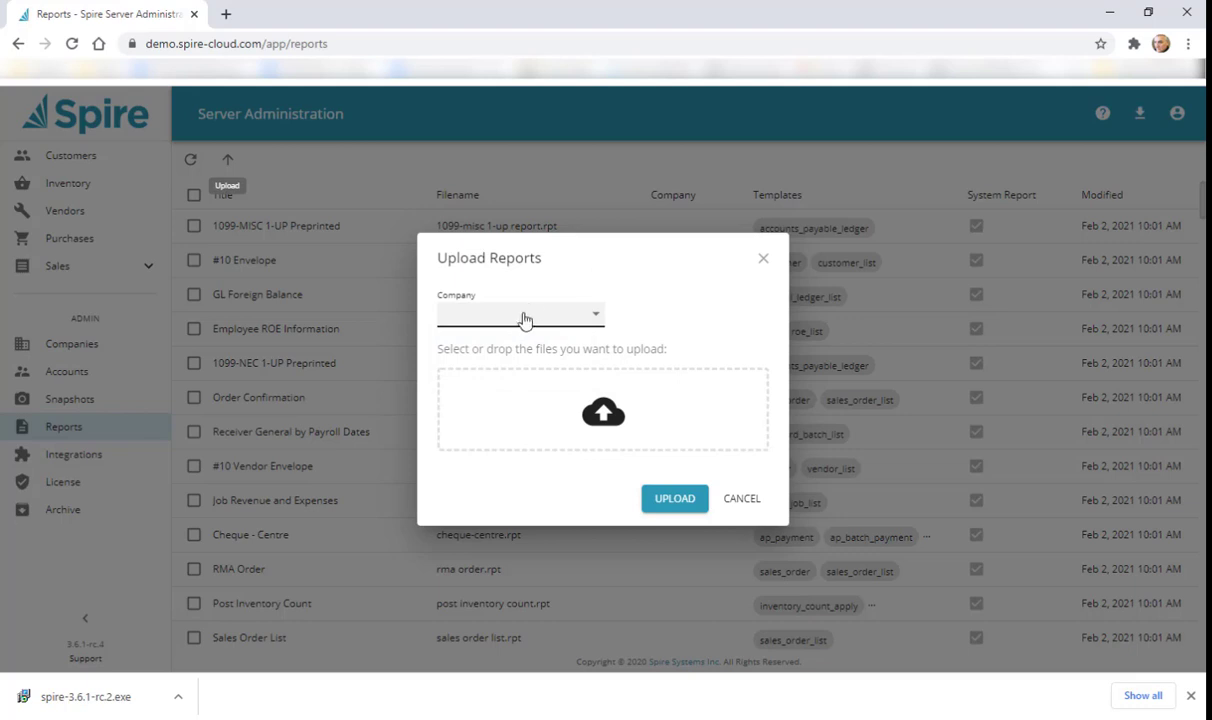
left_click(740, 500)
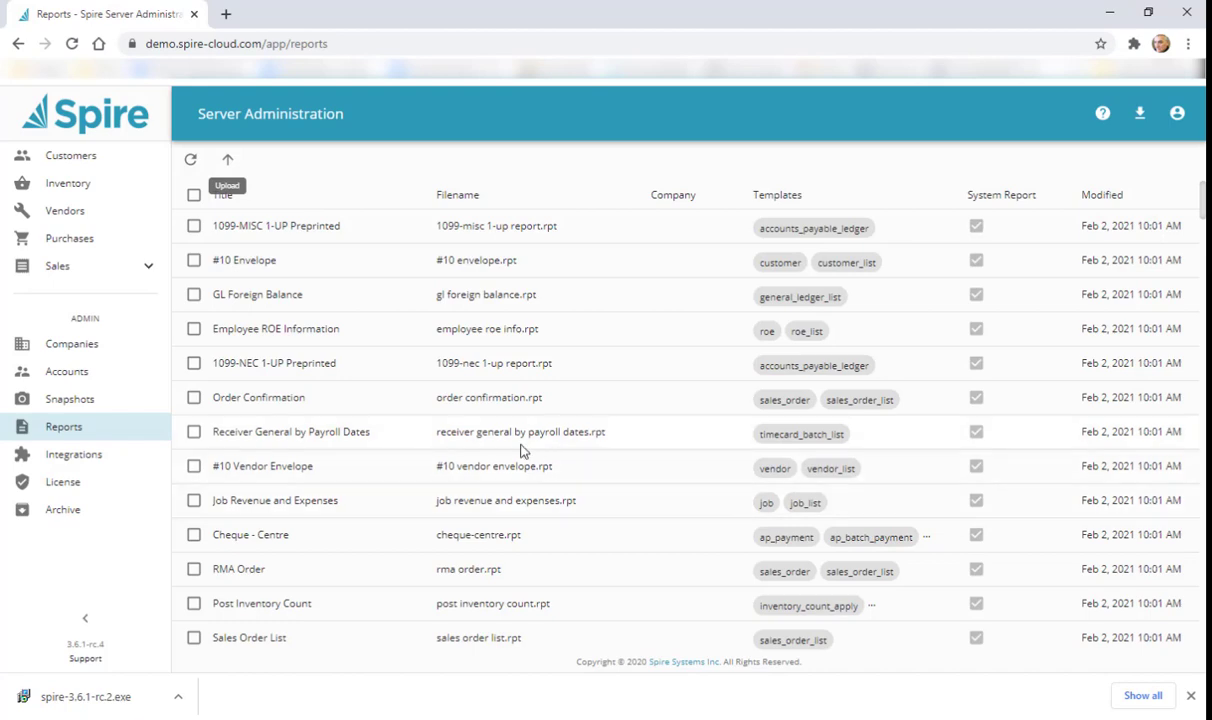
Step: Switch back to the PowerPoint slide show and reveal the point about automatic snapshots during a database upgrade
key("alt+Tab")
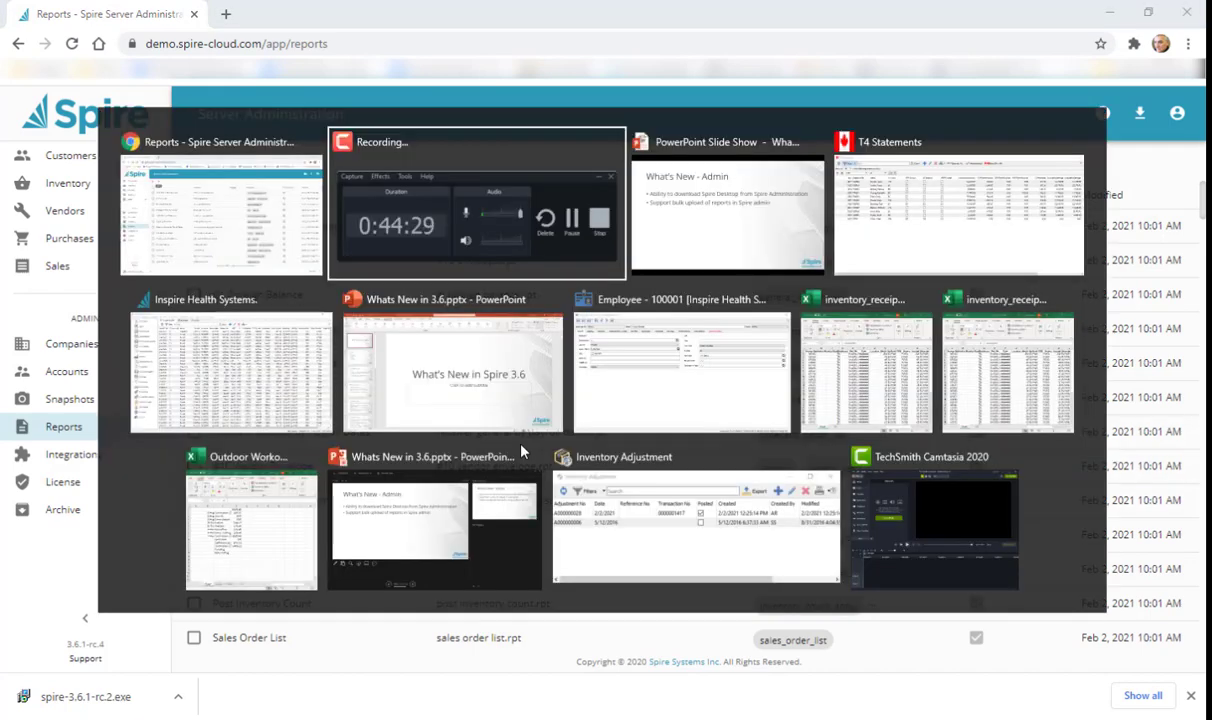
key("alt+Tab")
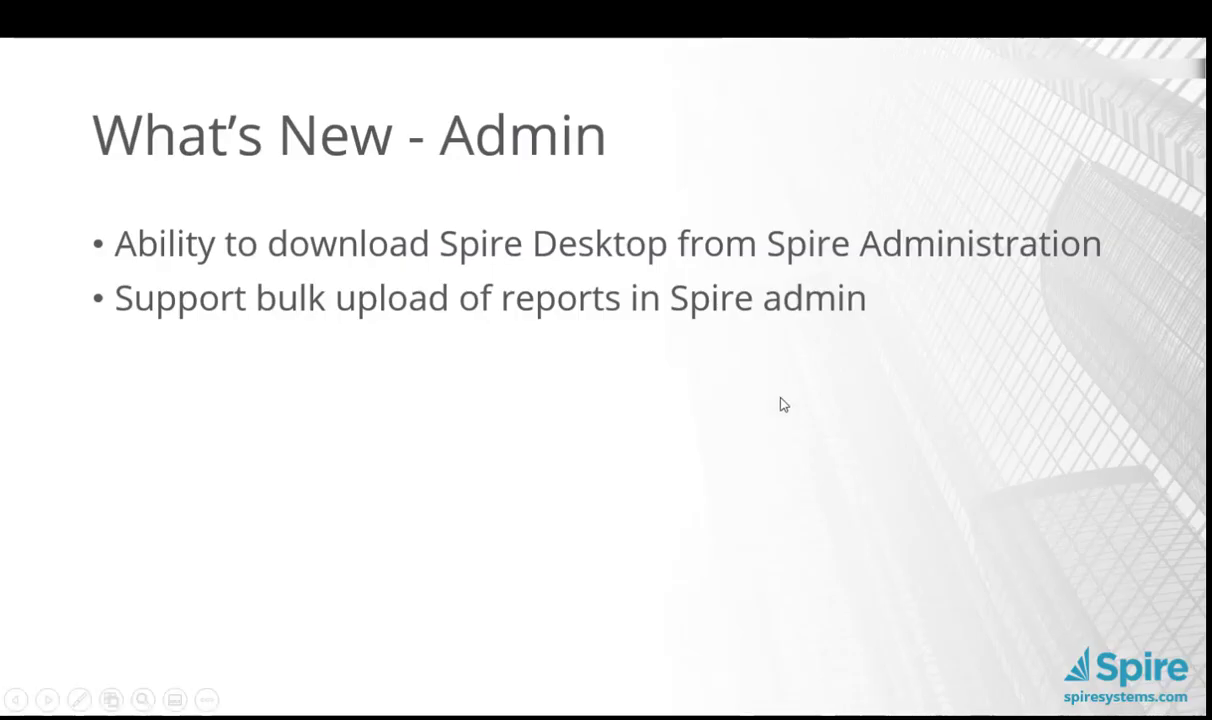
left_click(783, 404)
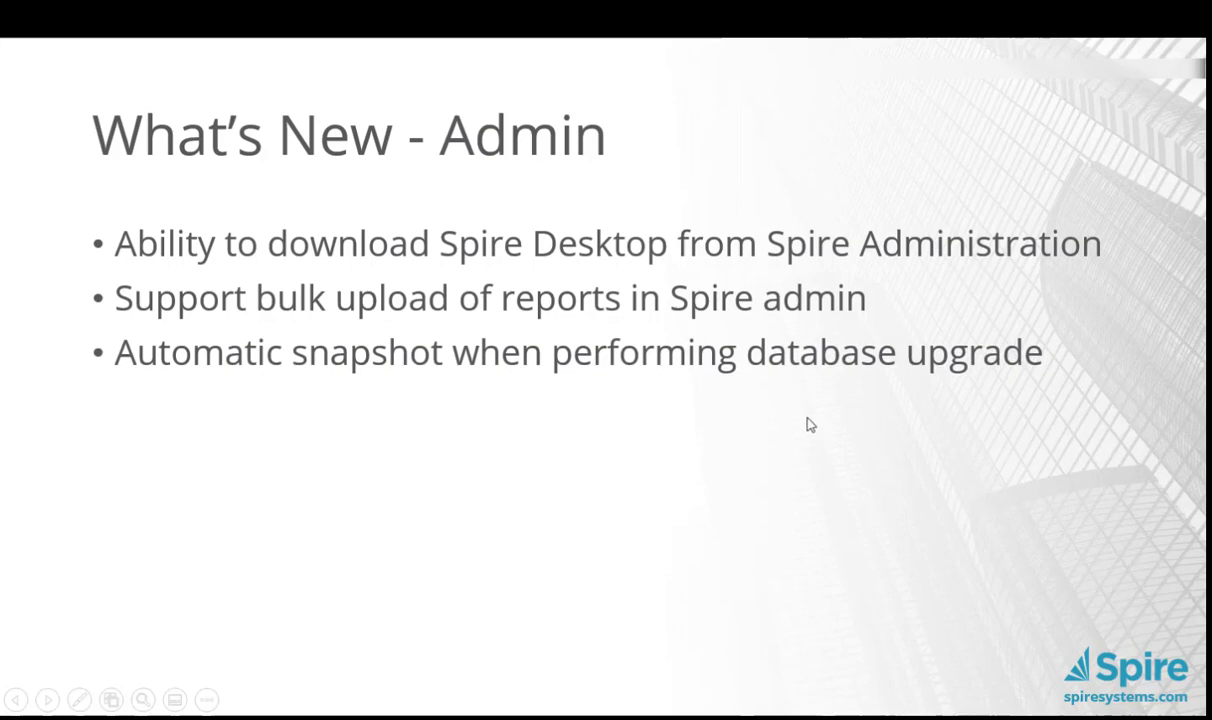
Step: Switch to Chrome, open the Companies list in Server Administration, and highlight the Inspire Health Systems company name
key("alt+Tab")
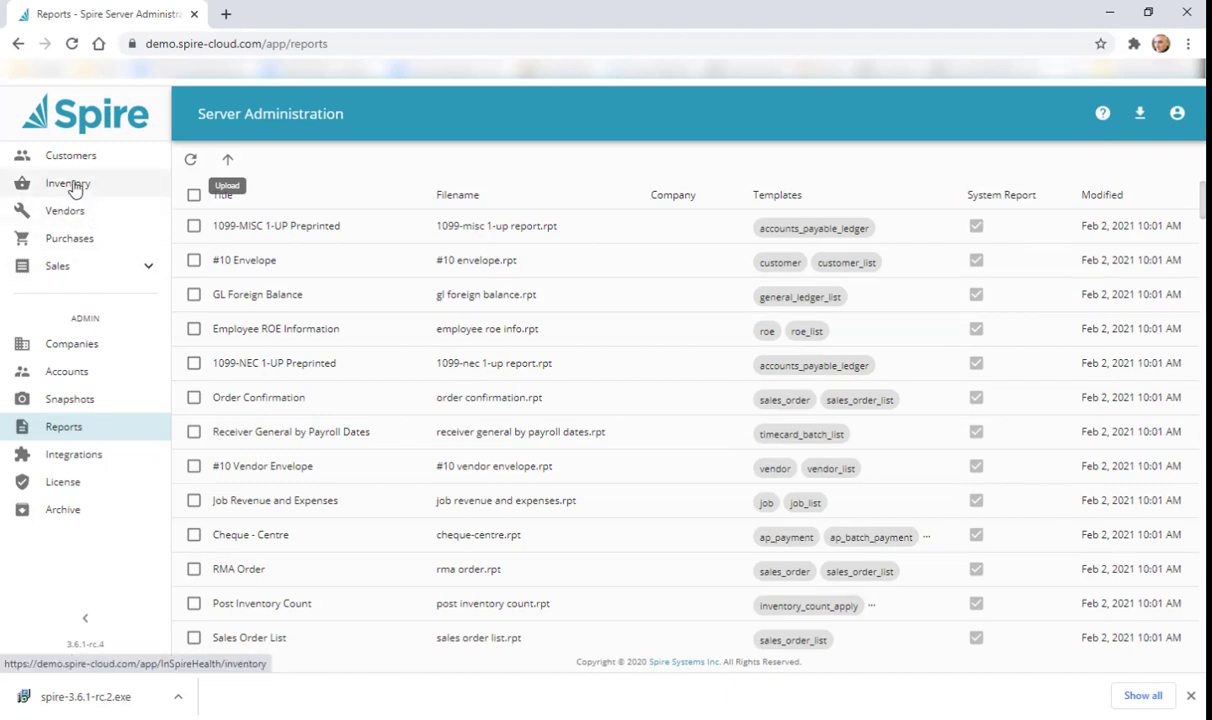
left_click(76, 345)
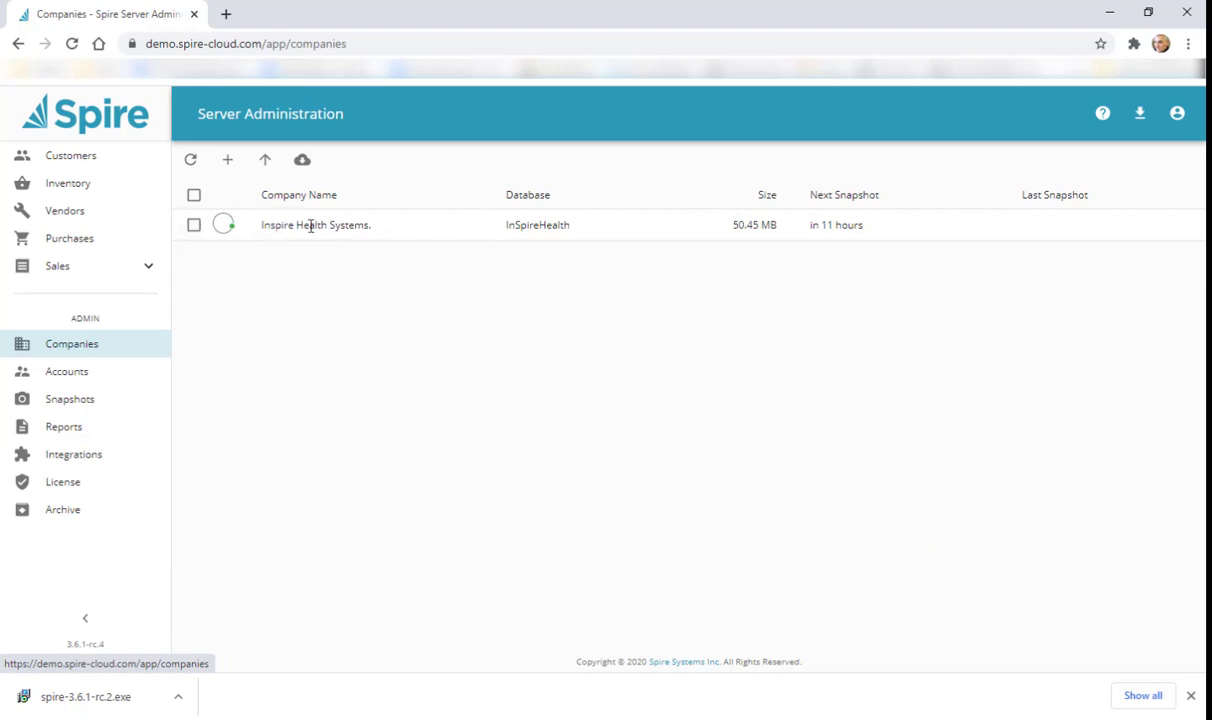
left_click_drag(260, 229, 381, 232)
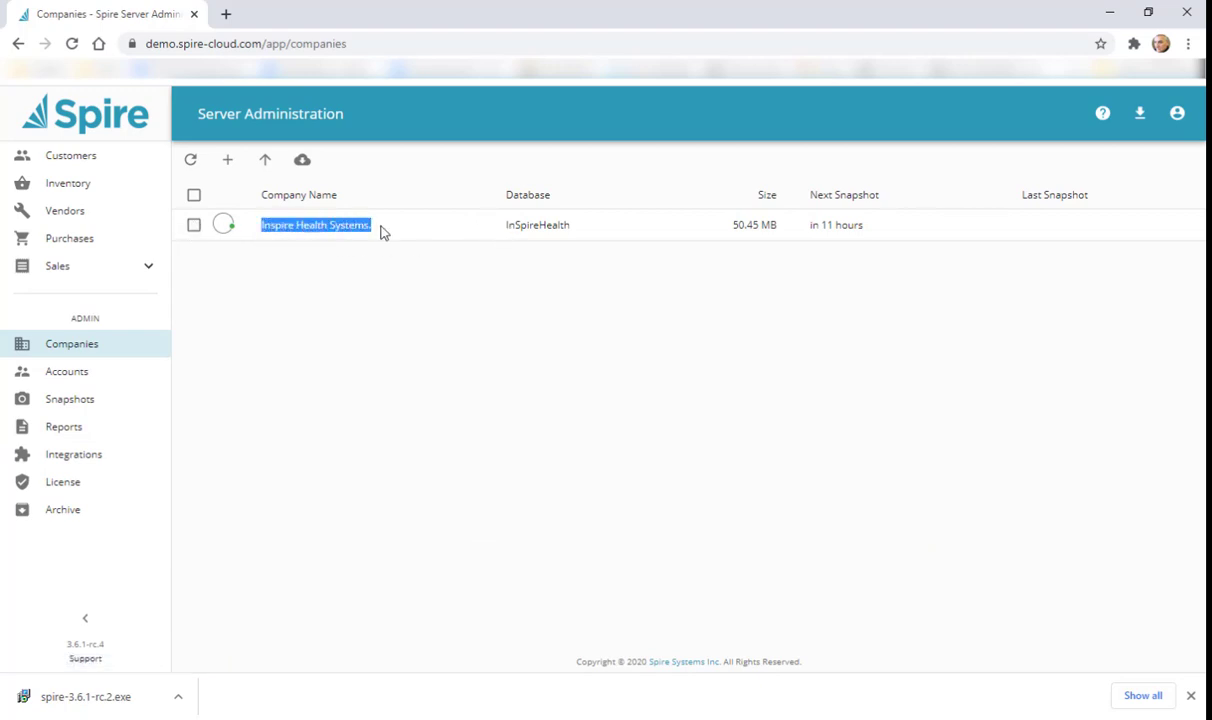
left_click(380, 259)
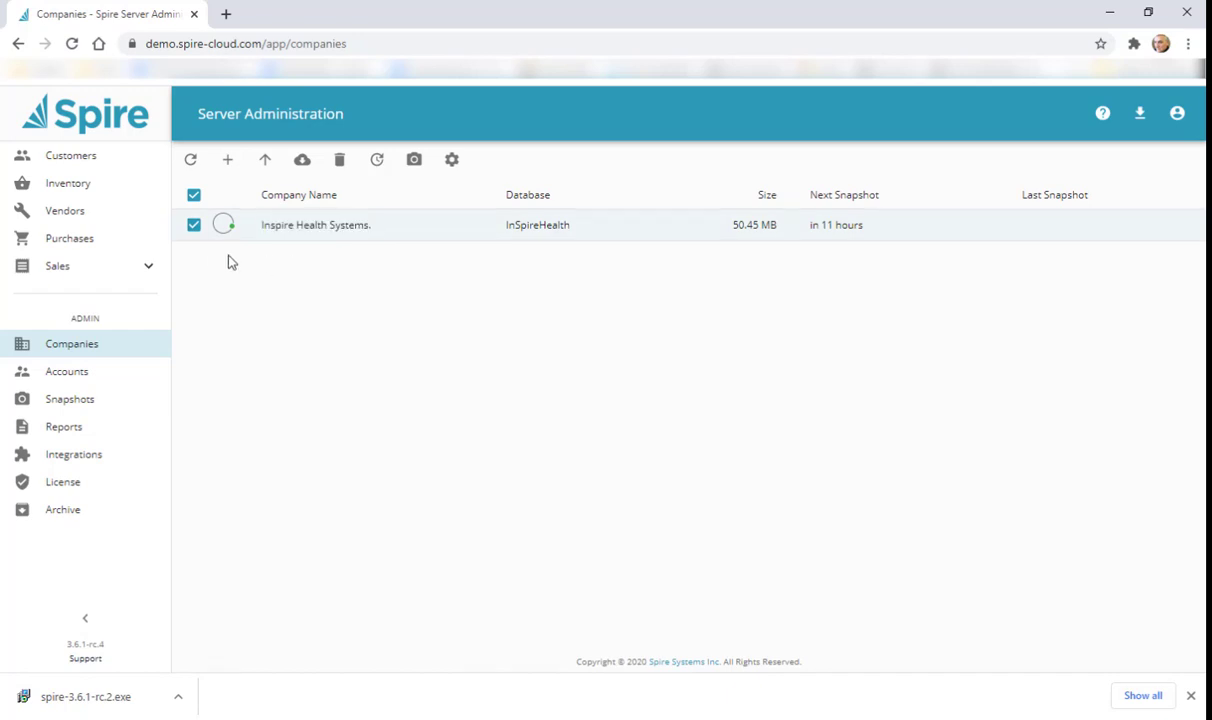
Step: Take a snapshot of the Inspire Health Systems company and select the company again
left_click(194, 225)
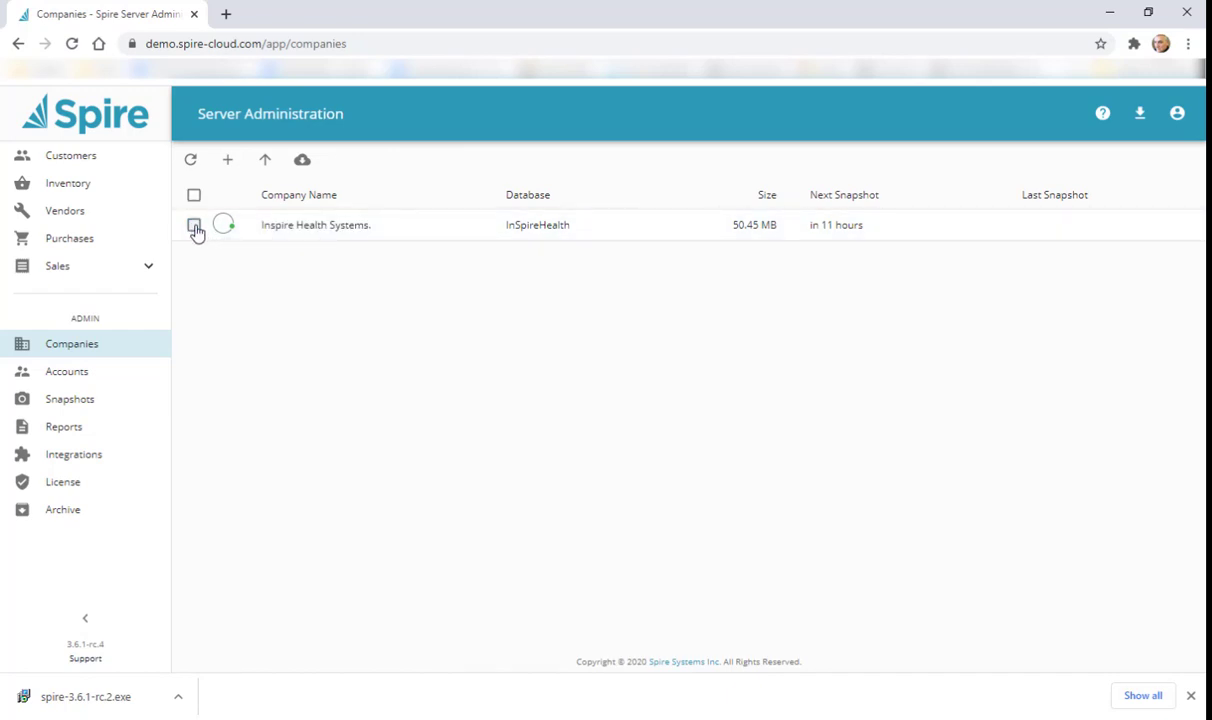
left_click(195, 228)
left_click(338, 225)
left_click(414, 164)
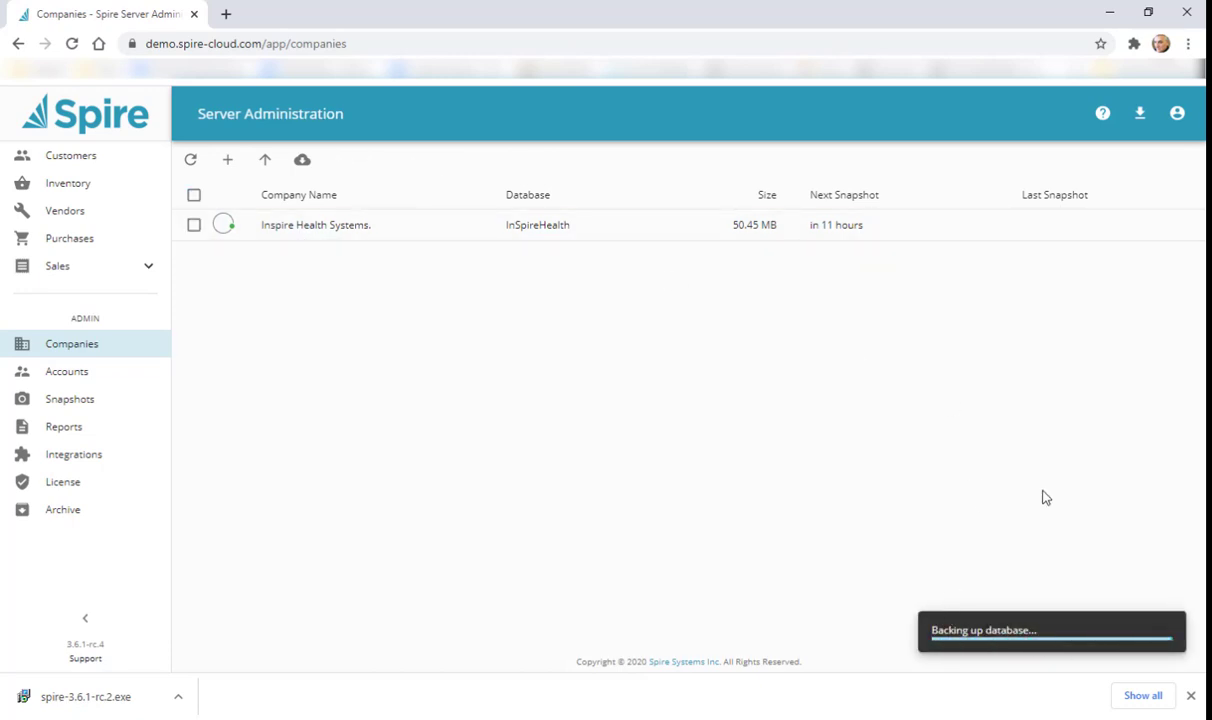
left_click(1161, 630)
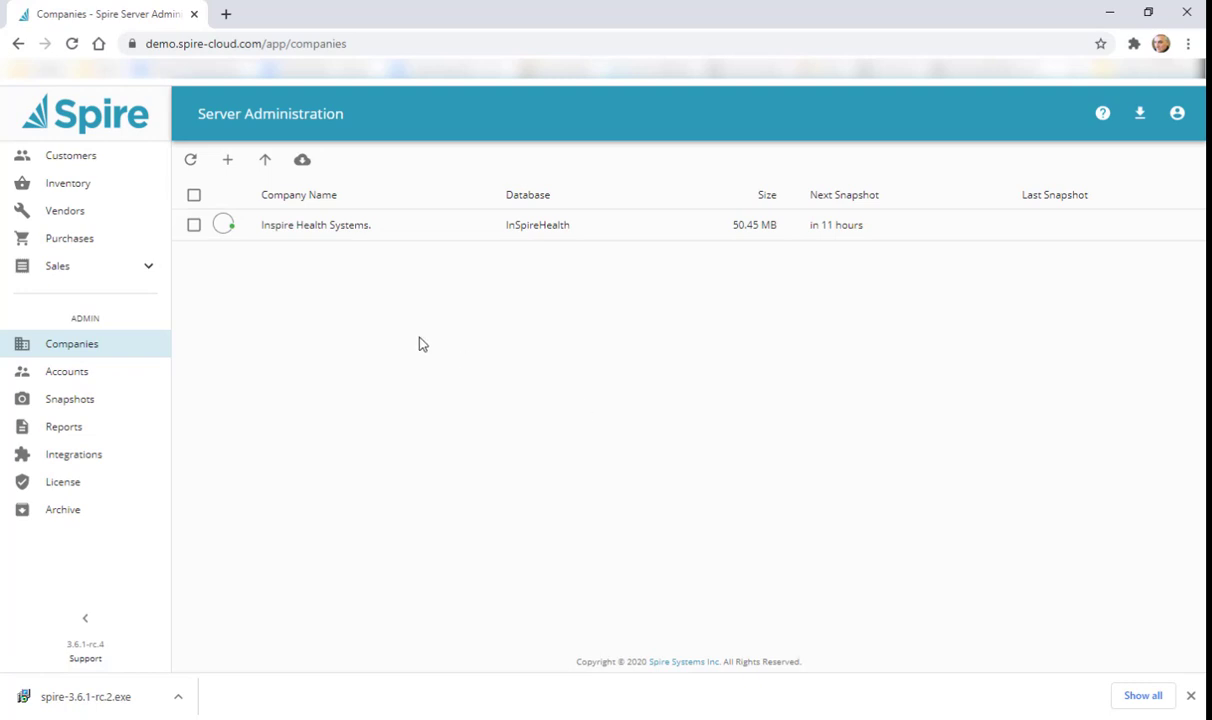
left_click(195, 226)
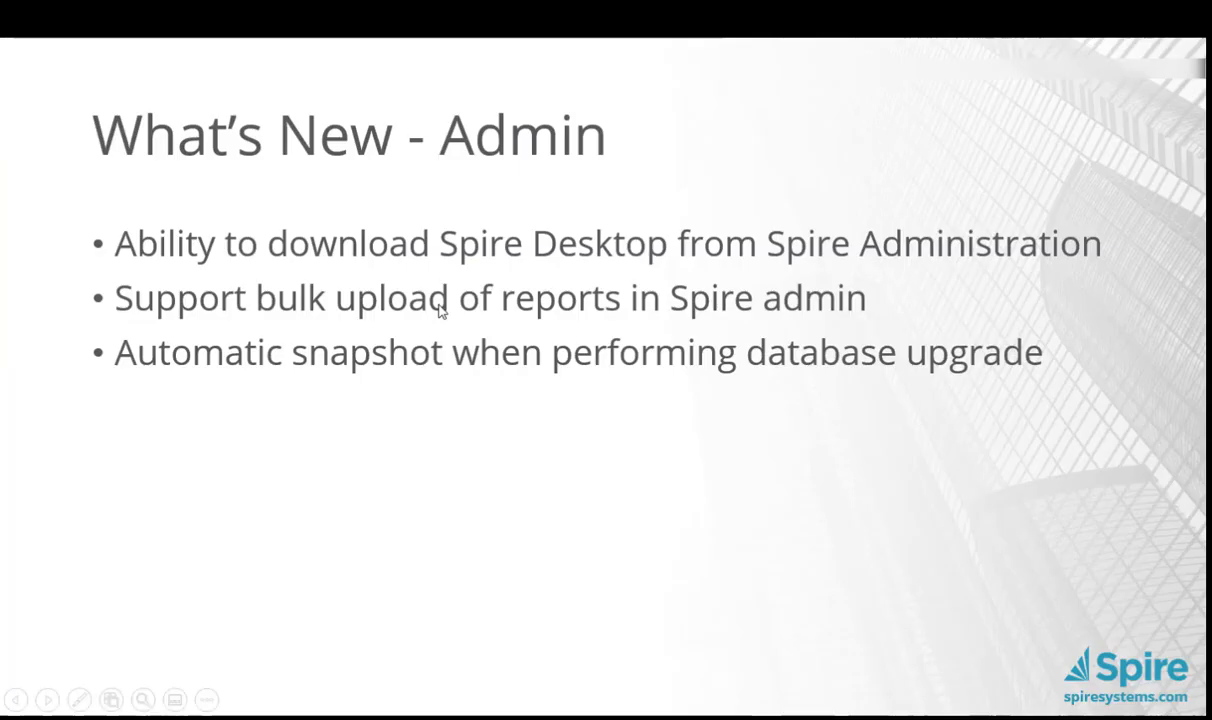
Step: In the PowerPoint slide show, reveal the versioned views point and all points through Purchase Orders on the Web Modules slide
left_click(433, 474)
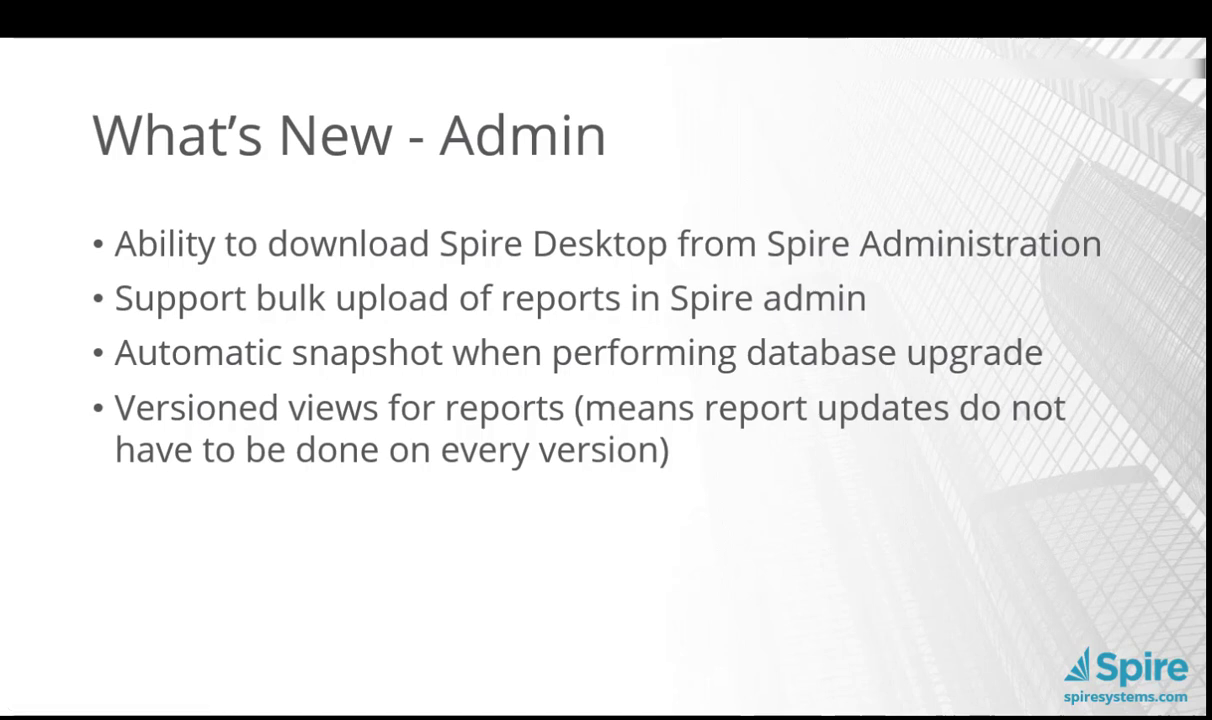
left_click(699, 461)
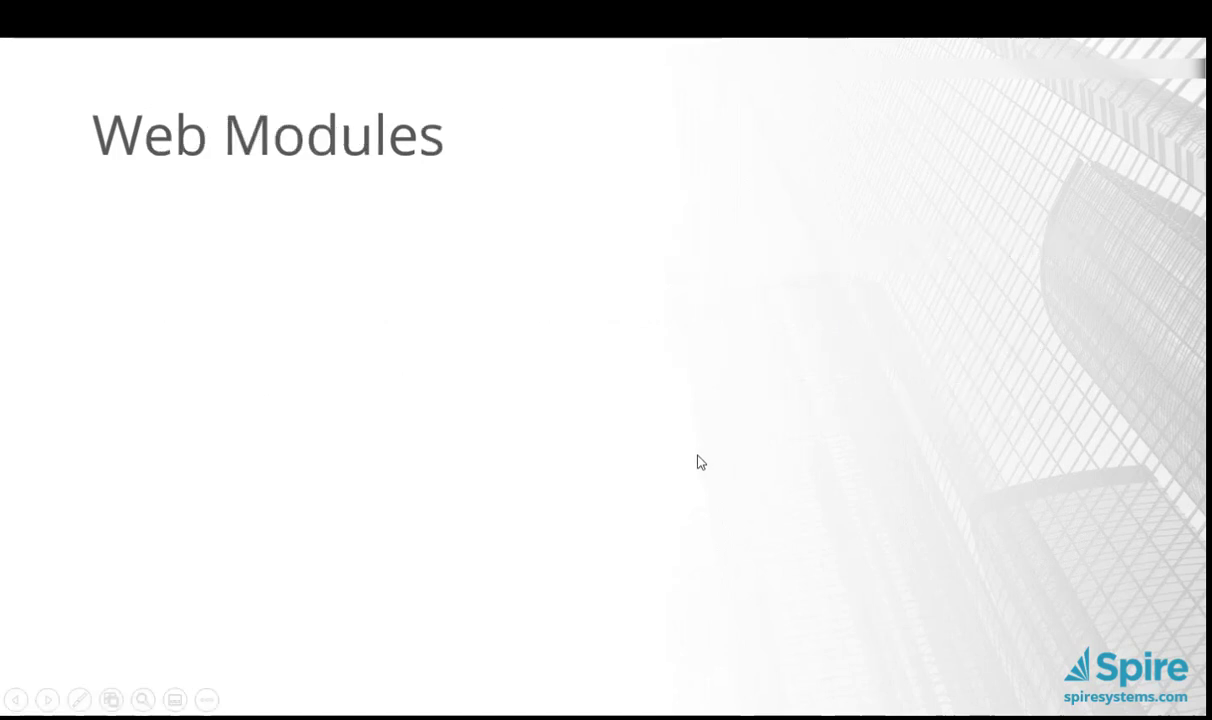
left_click(701, 462)
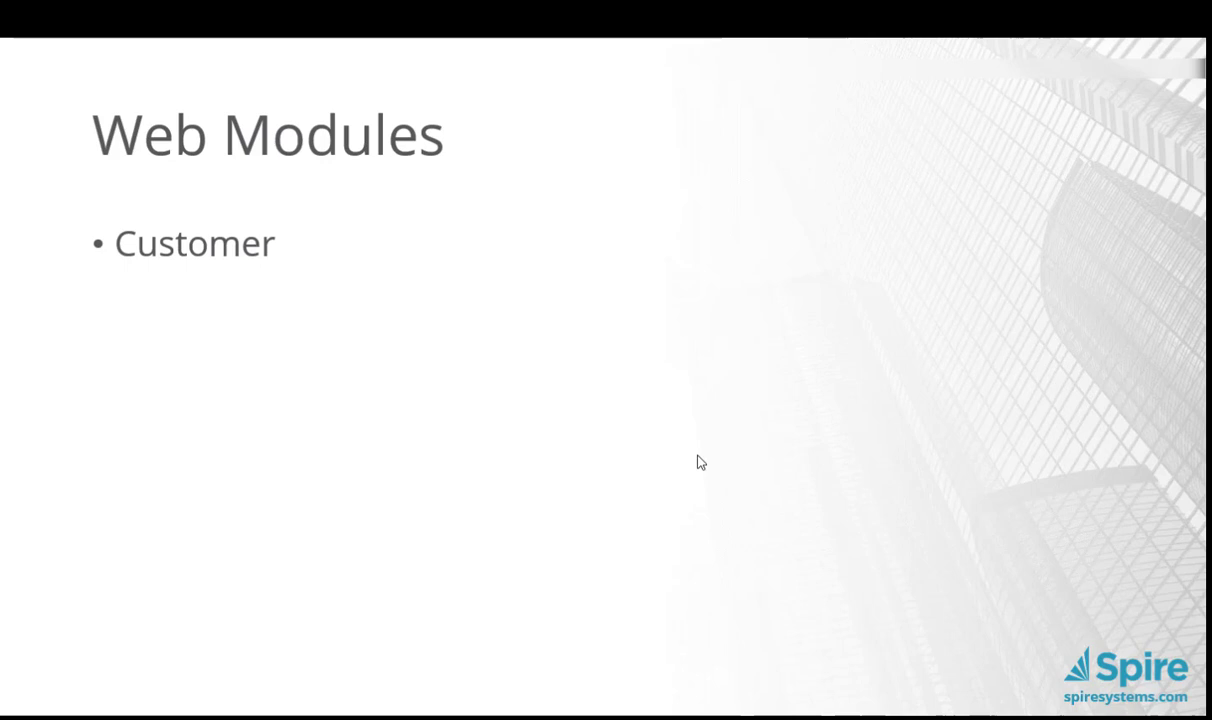
left_click(417, 493)
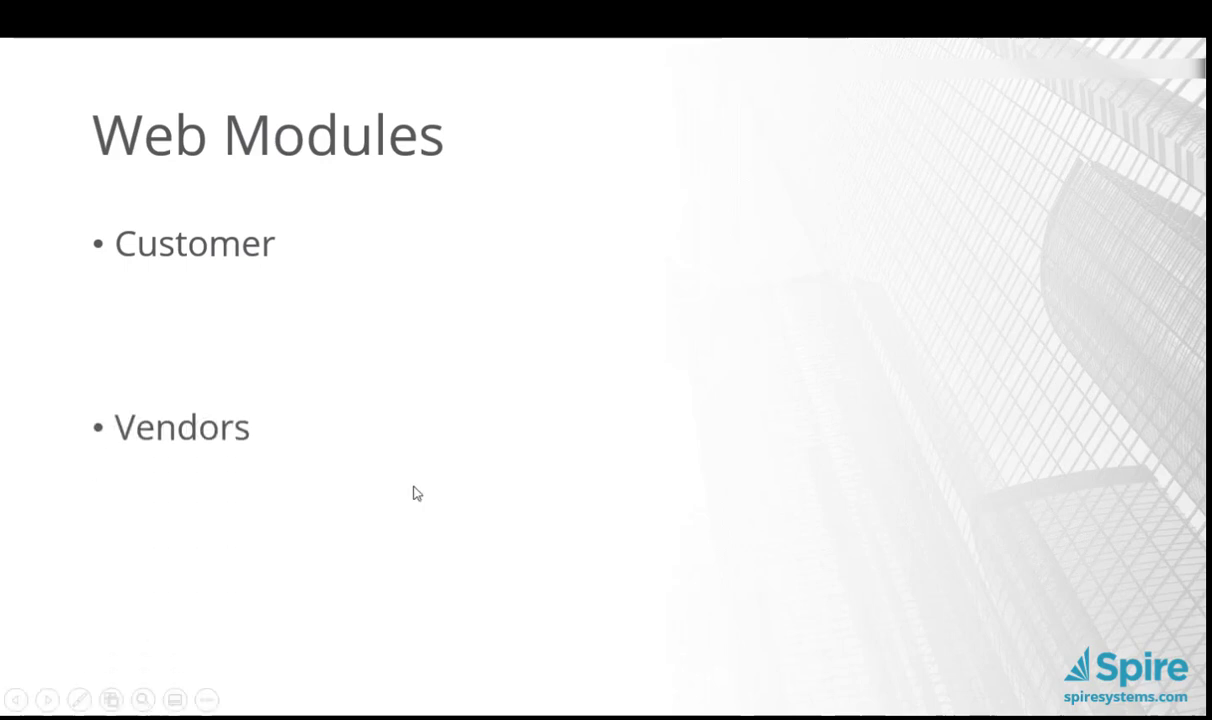
left_click(417, 493)
left_click(417, 493)
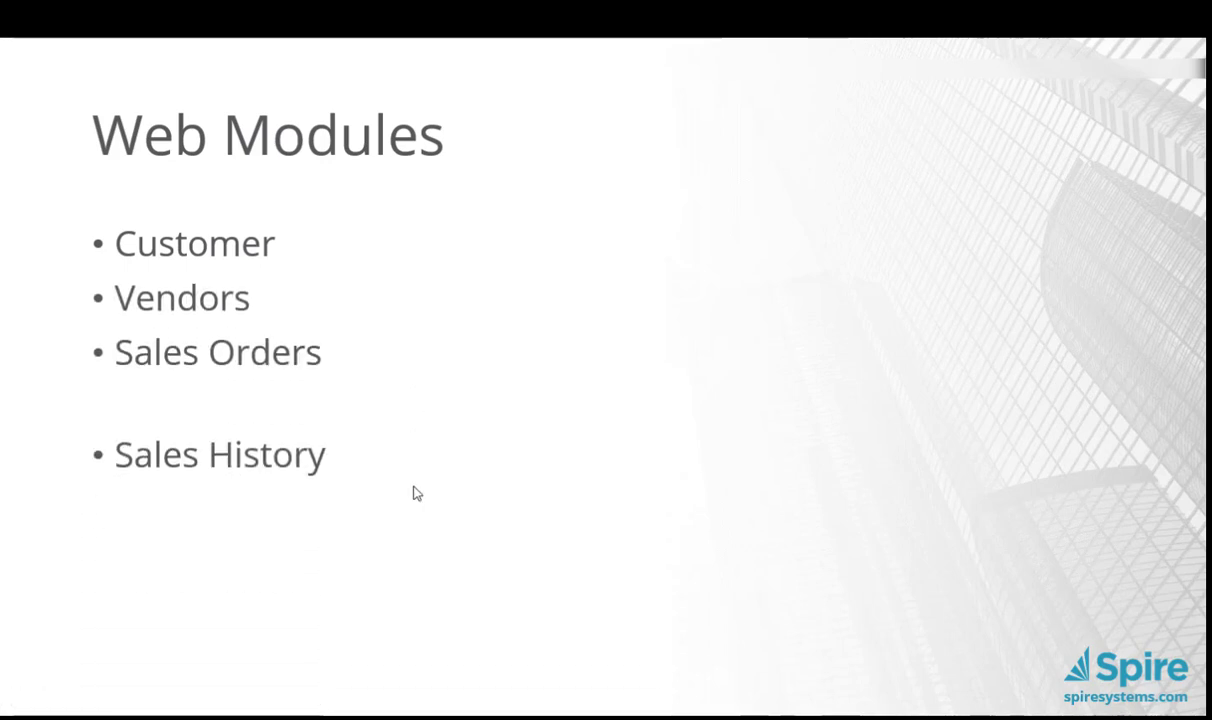
left_click(417, 493)
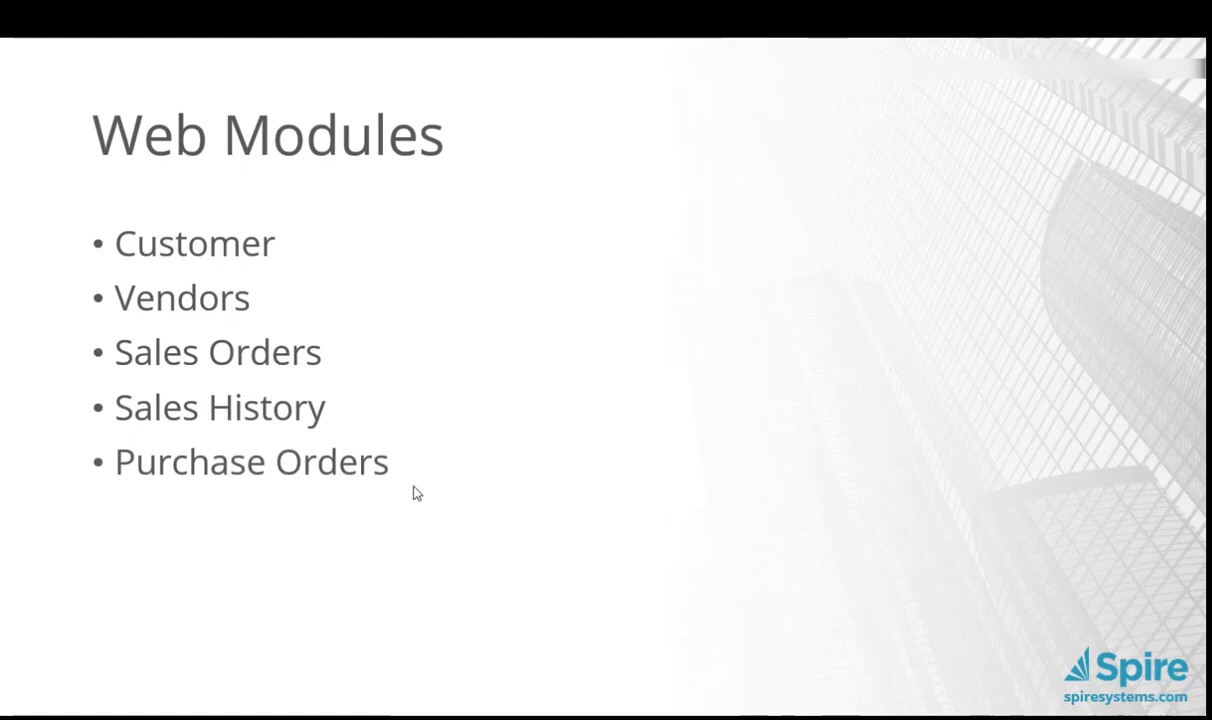
Step: Open the Customers module in Chrome, highlight its web address, and return to the Web Modules slide in PowerPoint
key("alt+Tab")
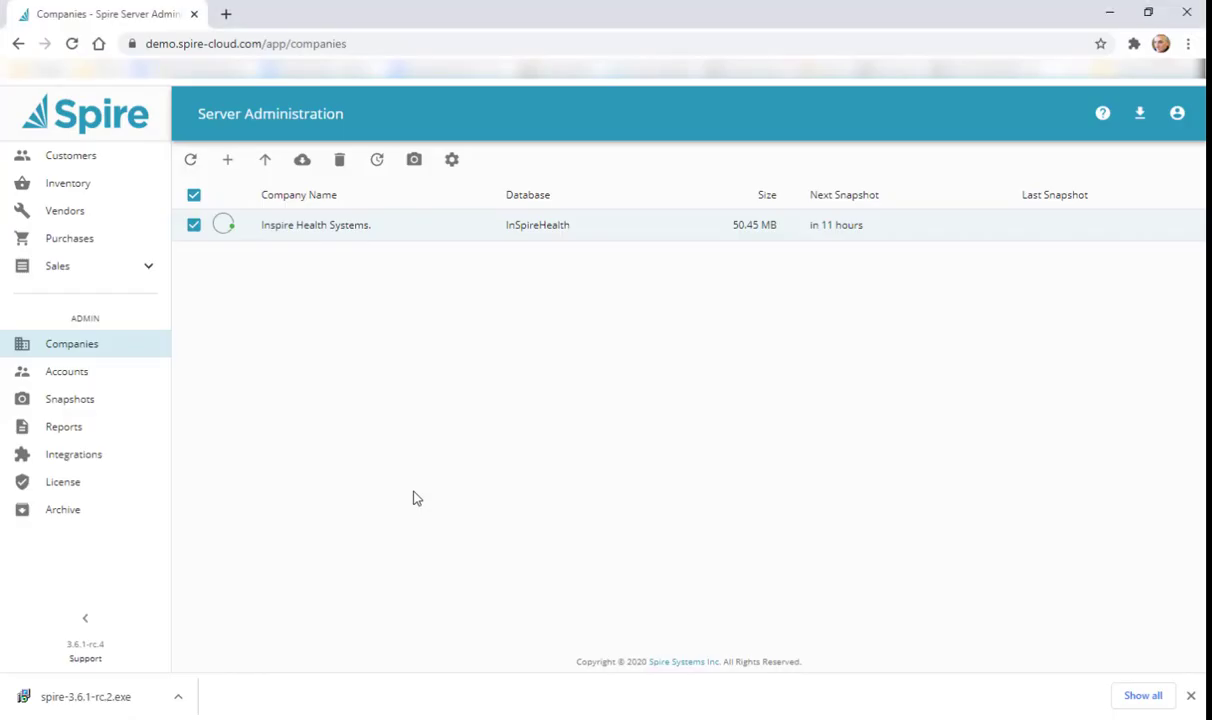
left_click(58, 162)
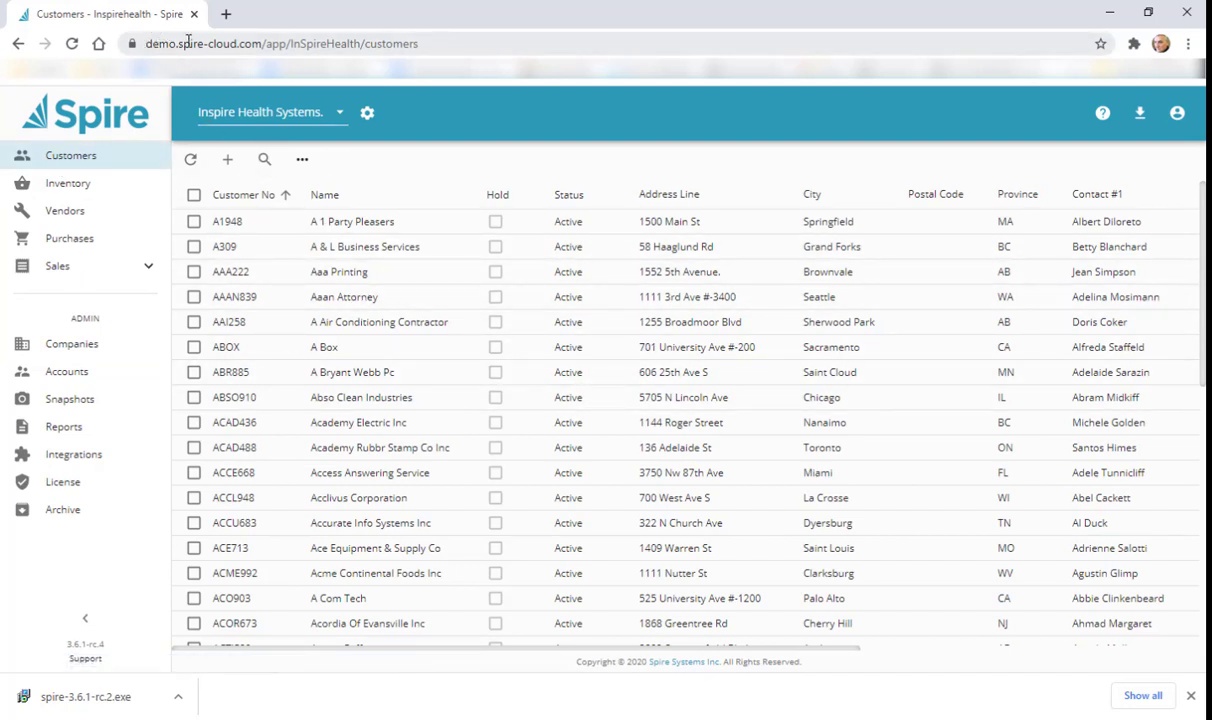
left_click(441, 45)
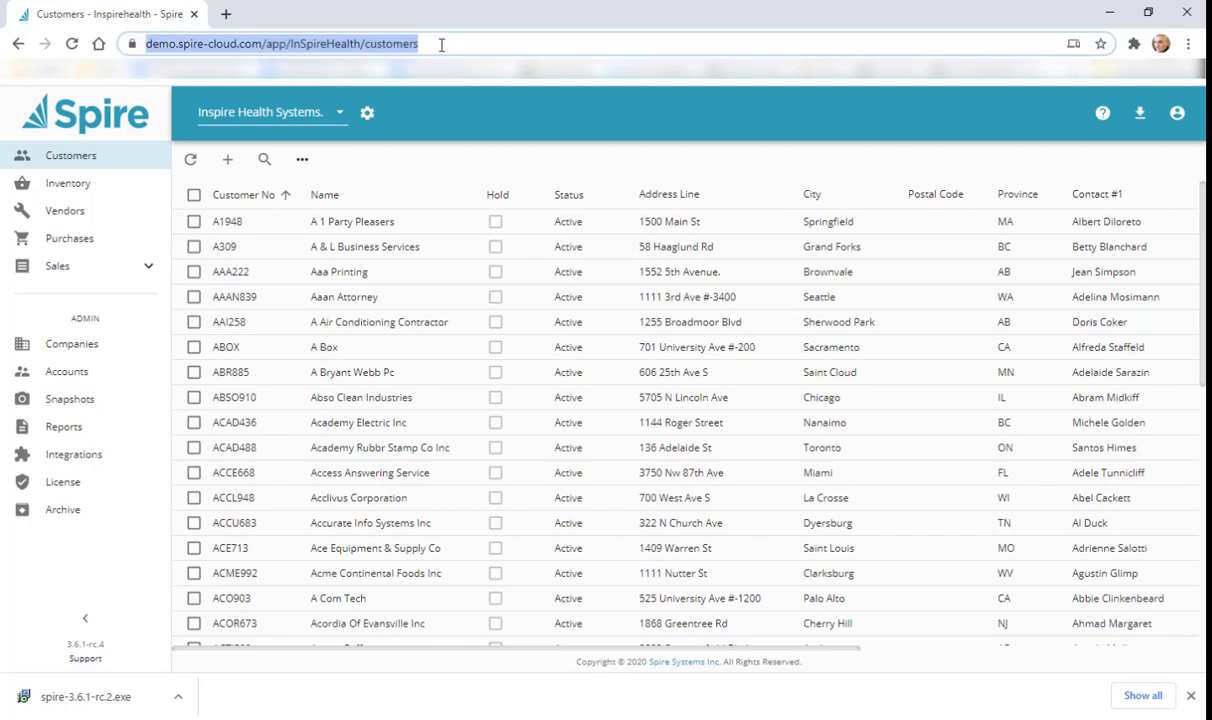
left_click(390, 181)
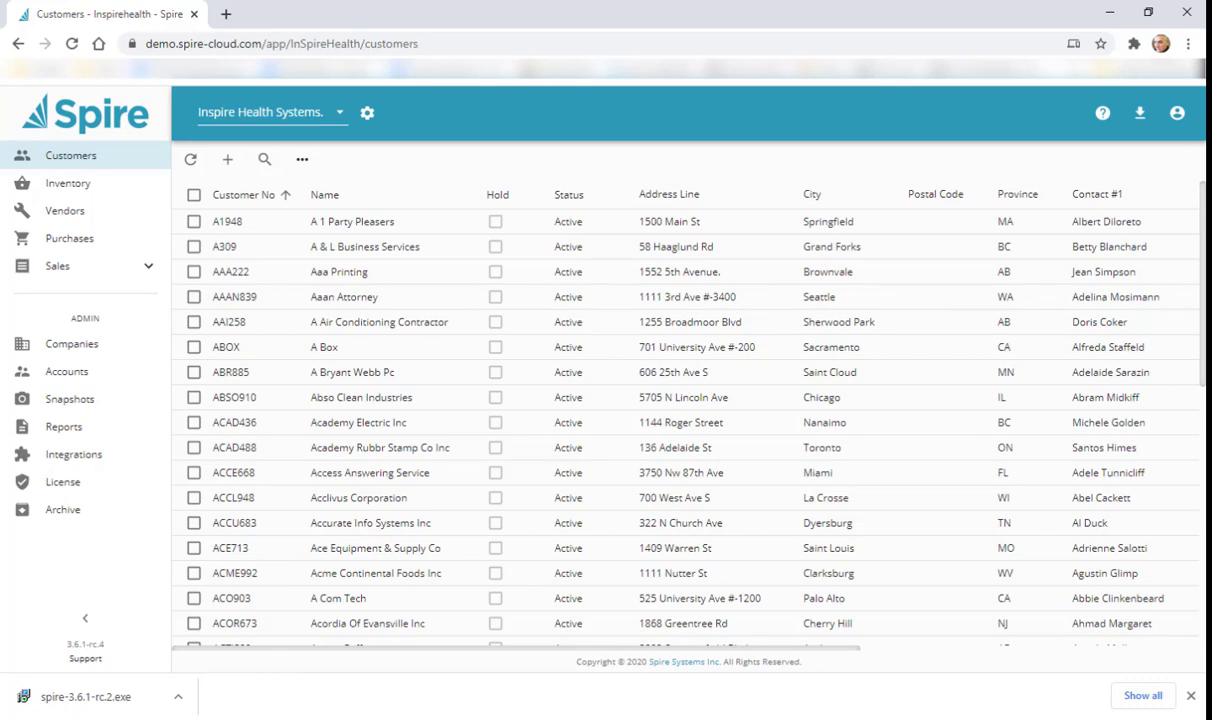
key("alt+Tab")
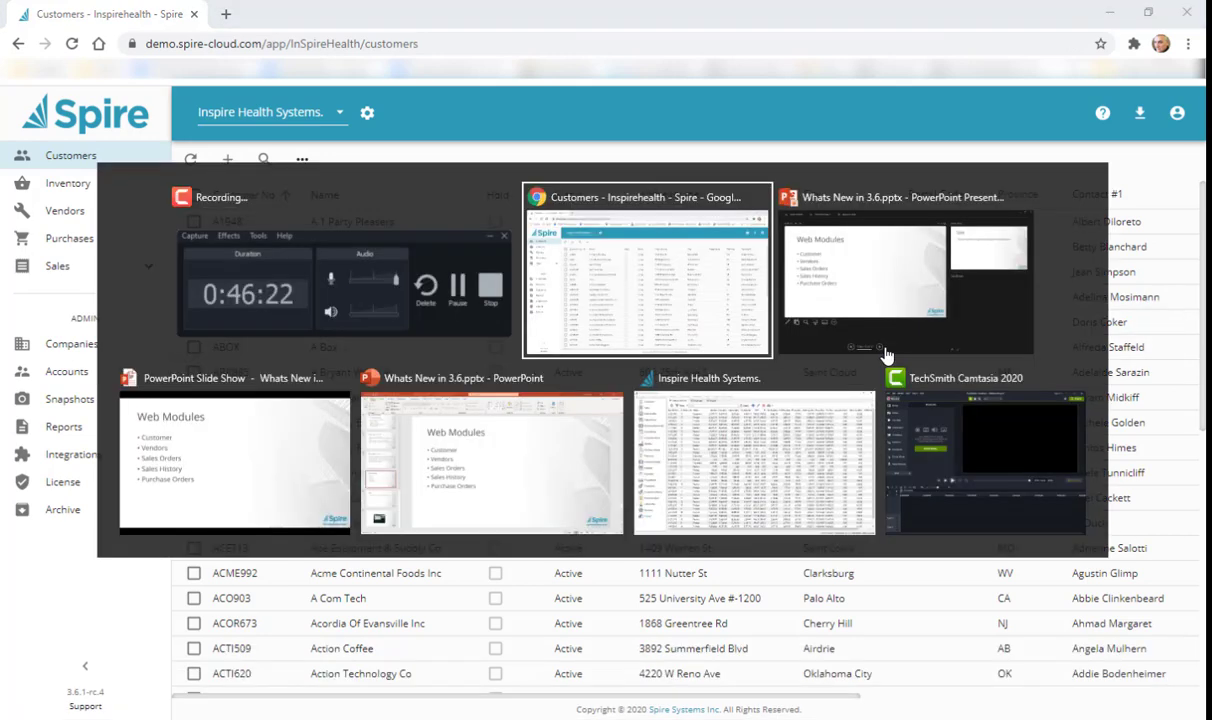
key("alt+Tab")
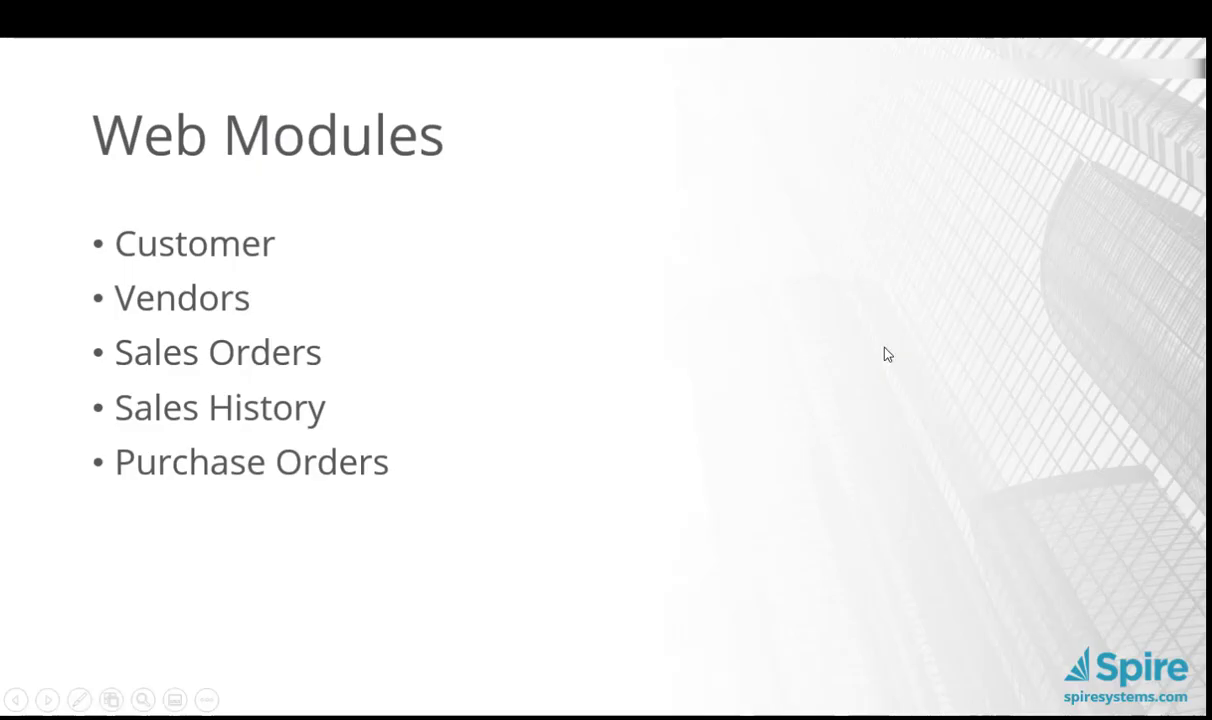
Step: Advance the slide show past the Web Modules points, switch to Chrome, and open the Sales Orders list
left_click(888, 354)
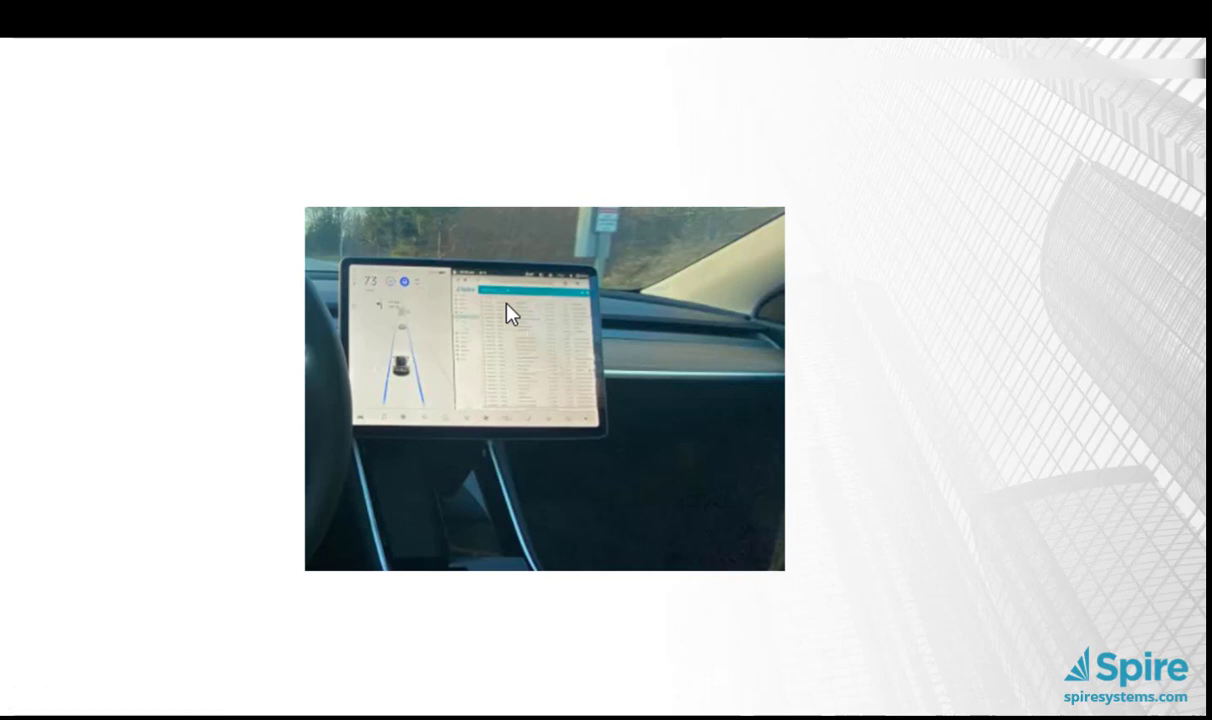
key("alt+Tab")
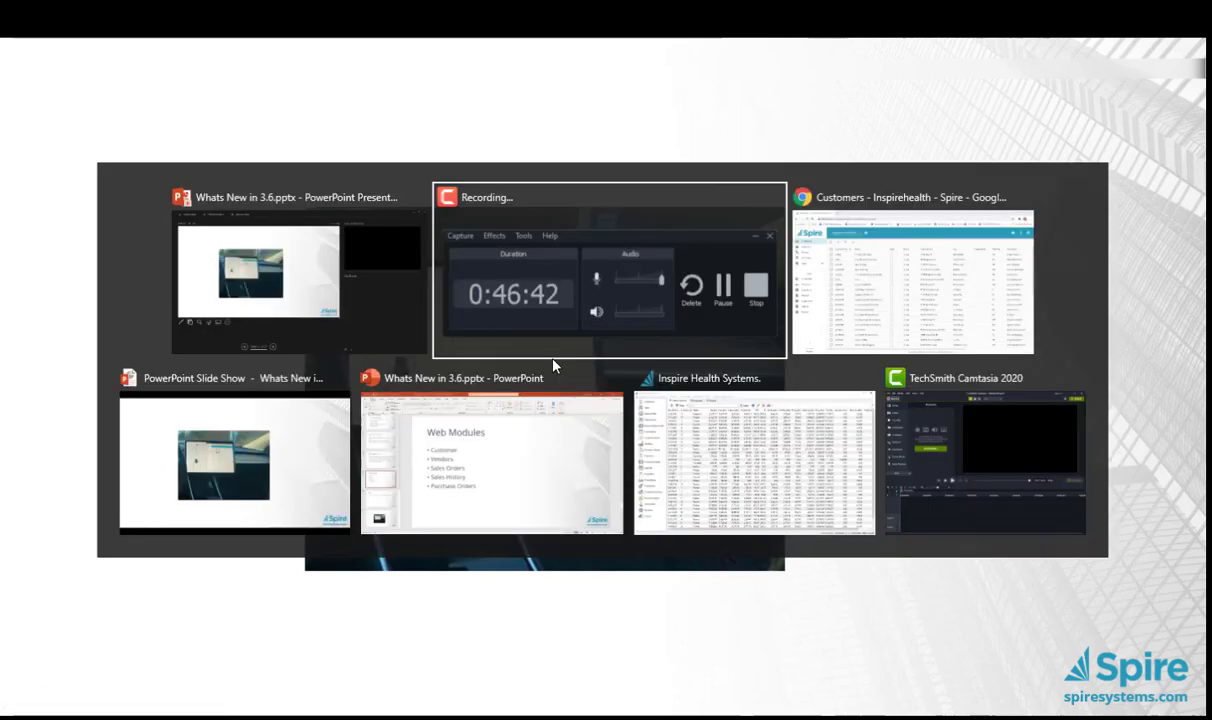
key("alt+Tab")
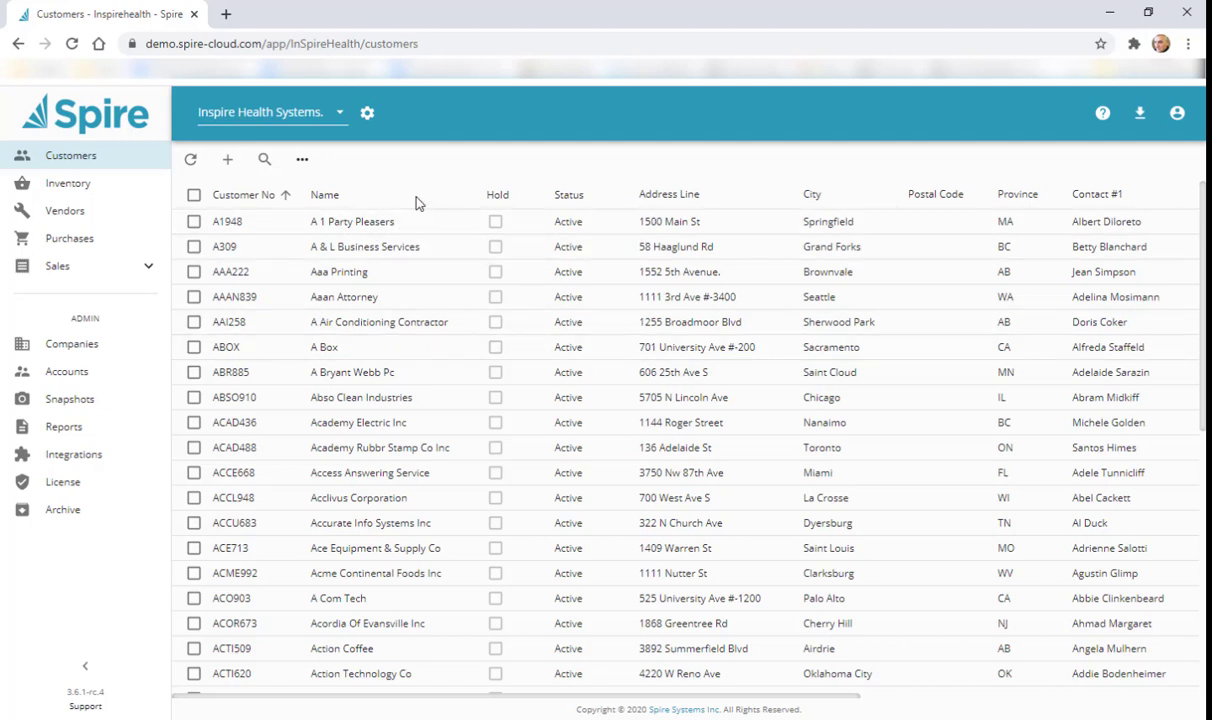
left_click(58, 266)
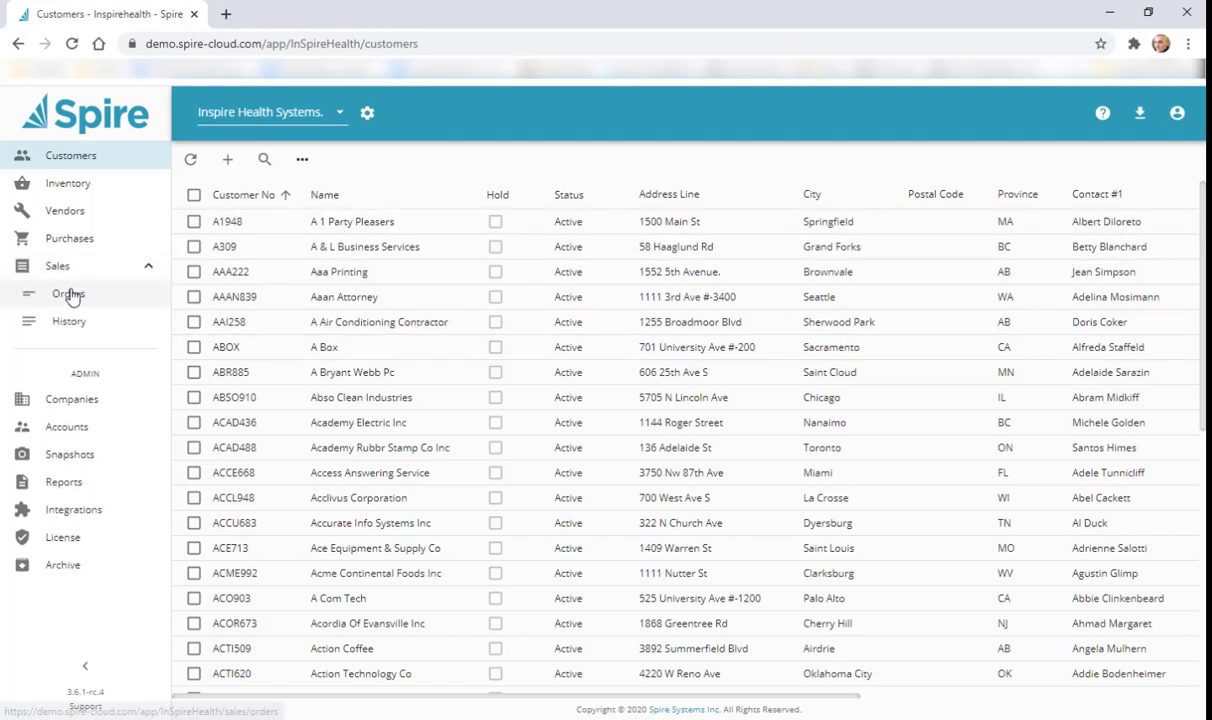
left_click(69, 294)
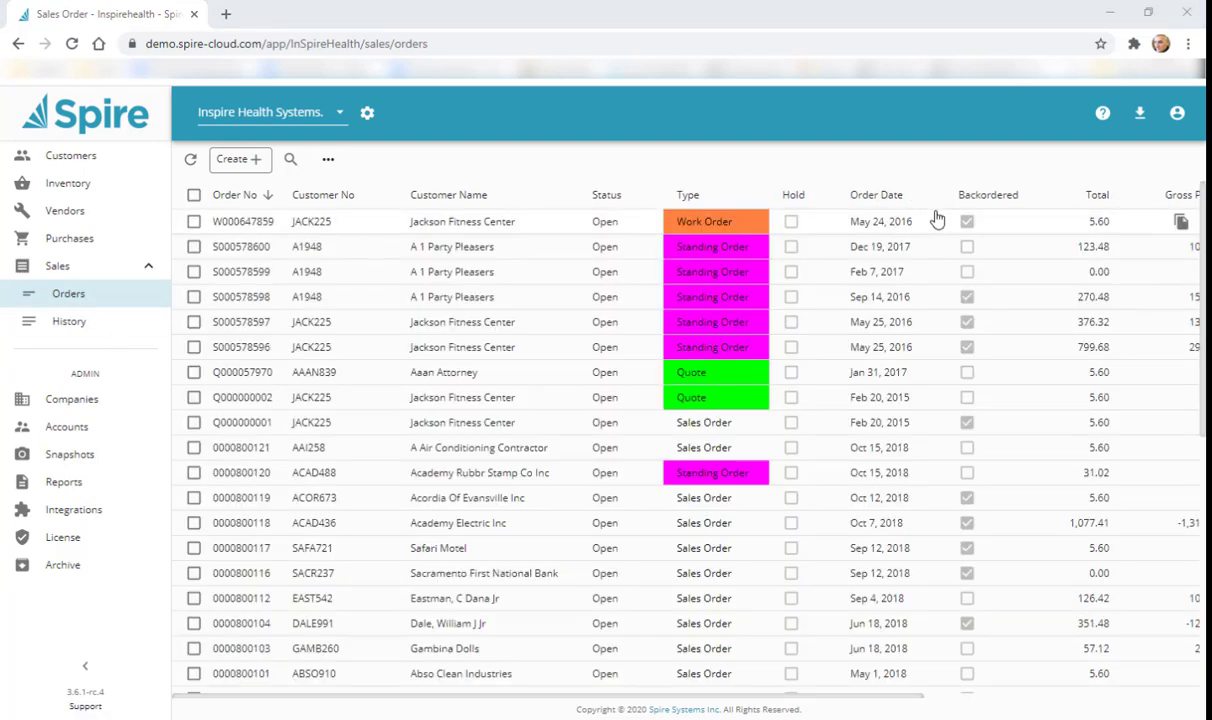
Step: Sort the sales orders by order date, newest first, and look through the A Air Conditioning Contractor order
left_click(888, 196)
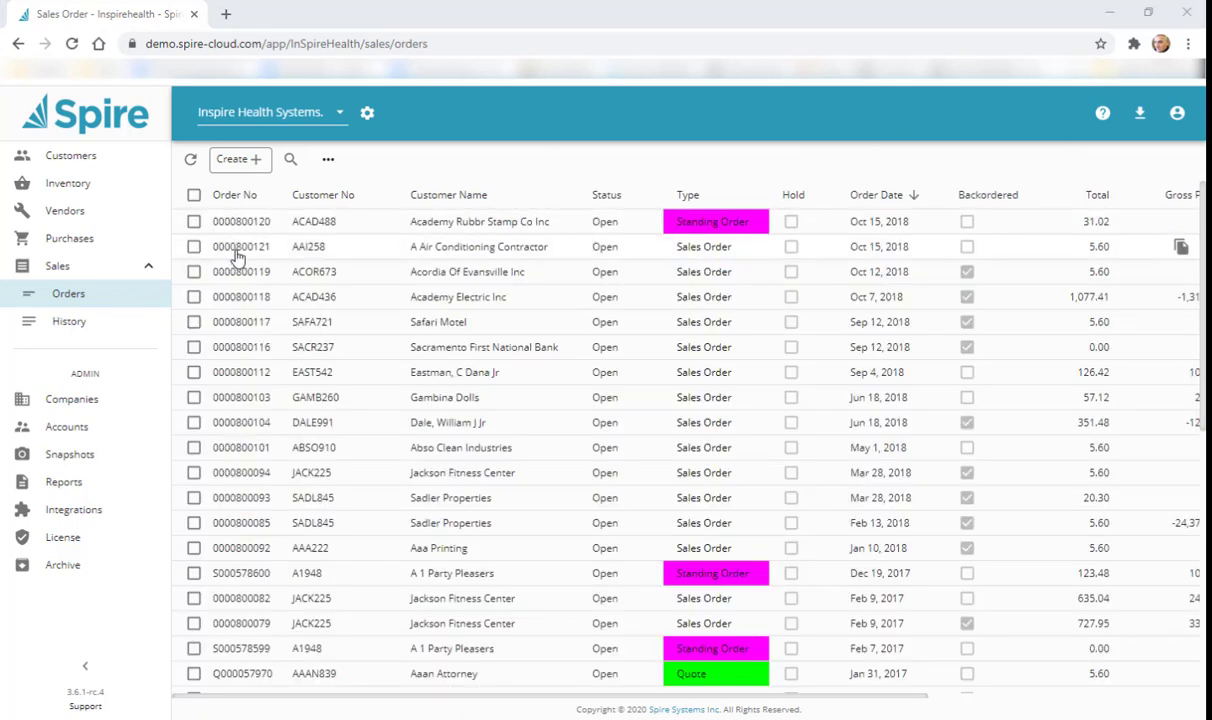
left_click(236, 250)
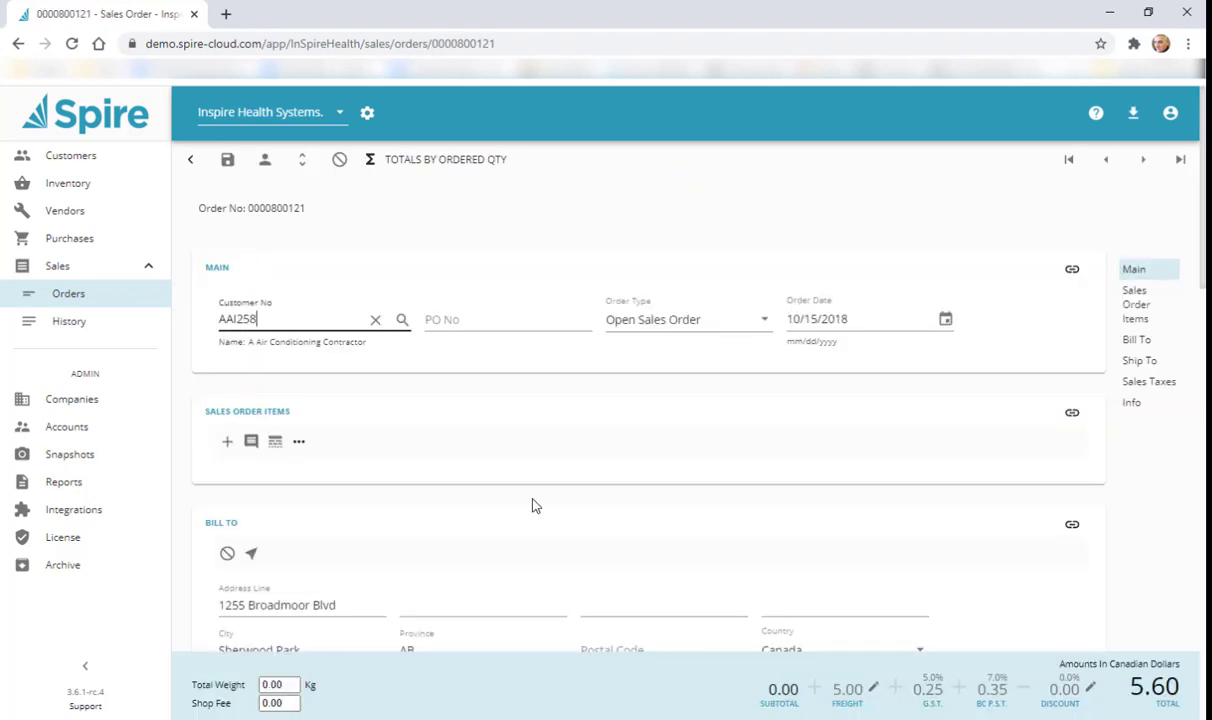
scroll(533, 506, "down", 5)
scroll(590, 512, "down", 5)
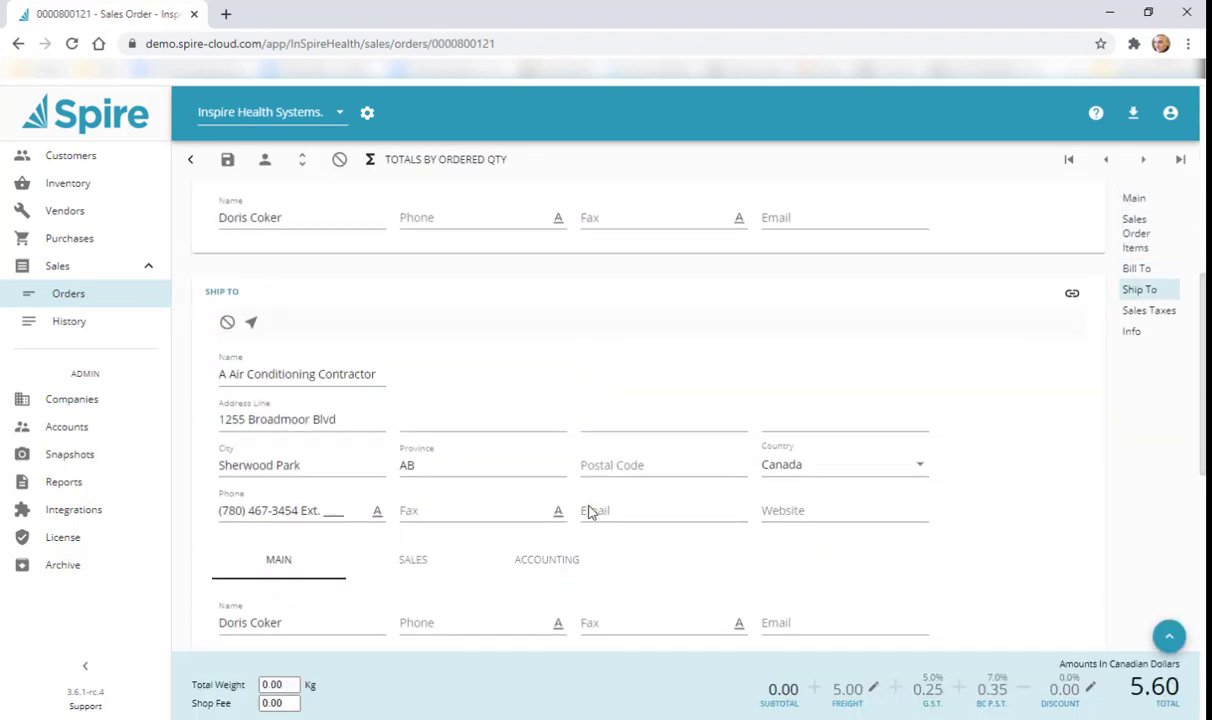
scroll(606, 510, "up", 4)
scroll(603, 512, "up", 6)
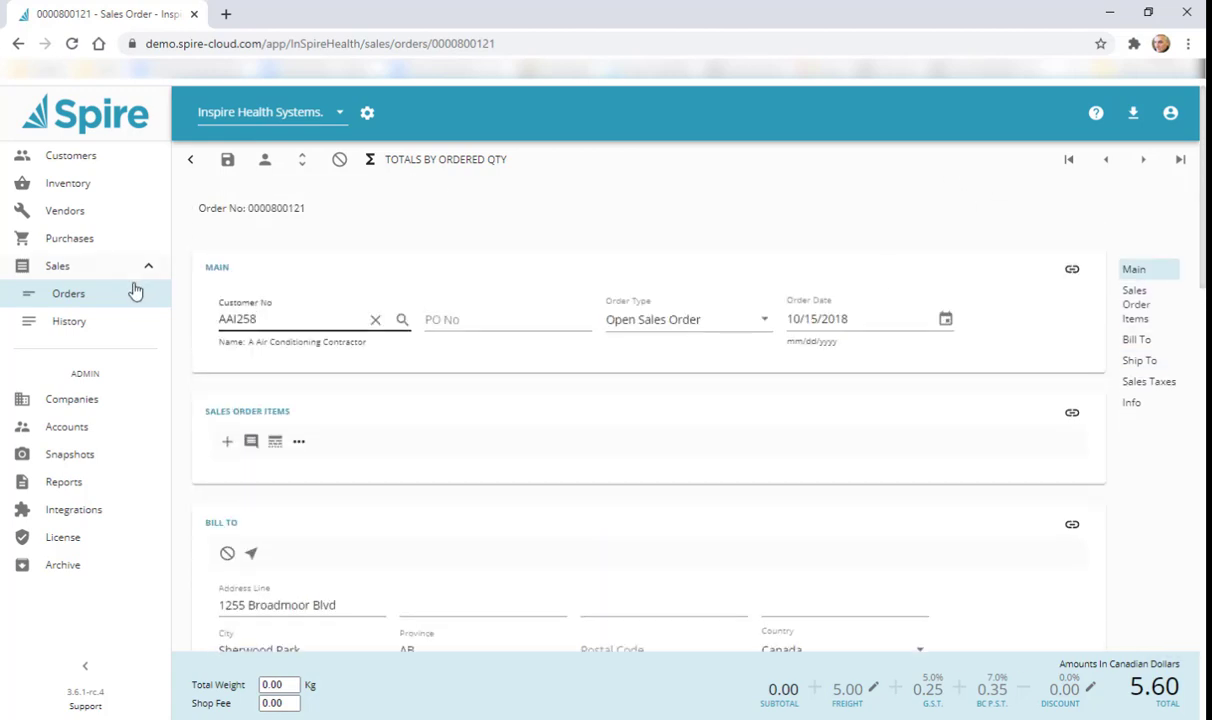
Step: Return to the Sales Orders list, sort it by total in descending order, and open the Crop Production Services Inc order
left_click(58, 270)
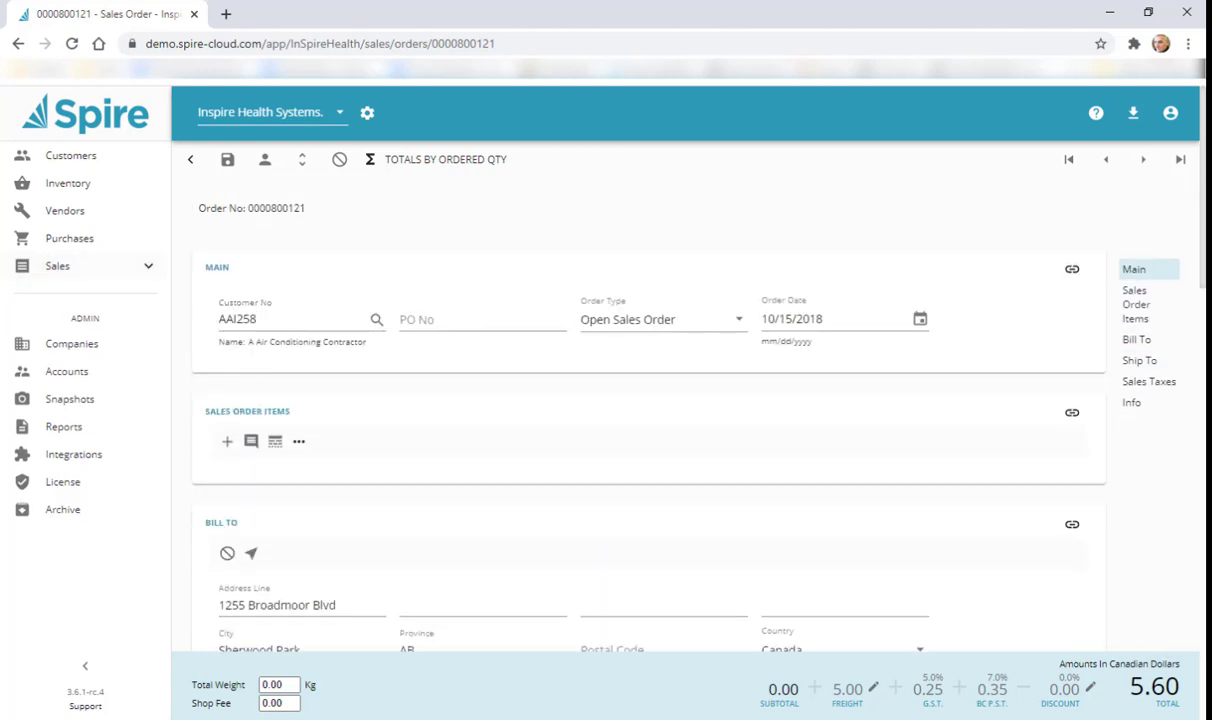
left_click(70, 268)
left_click(68, 300)
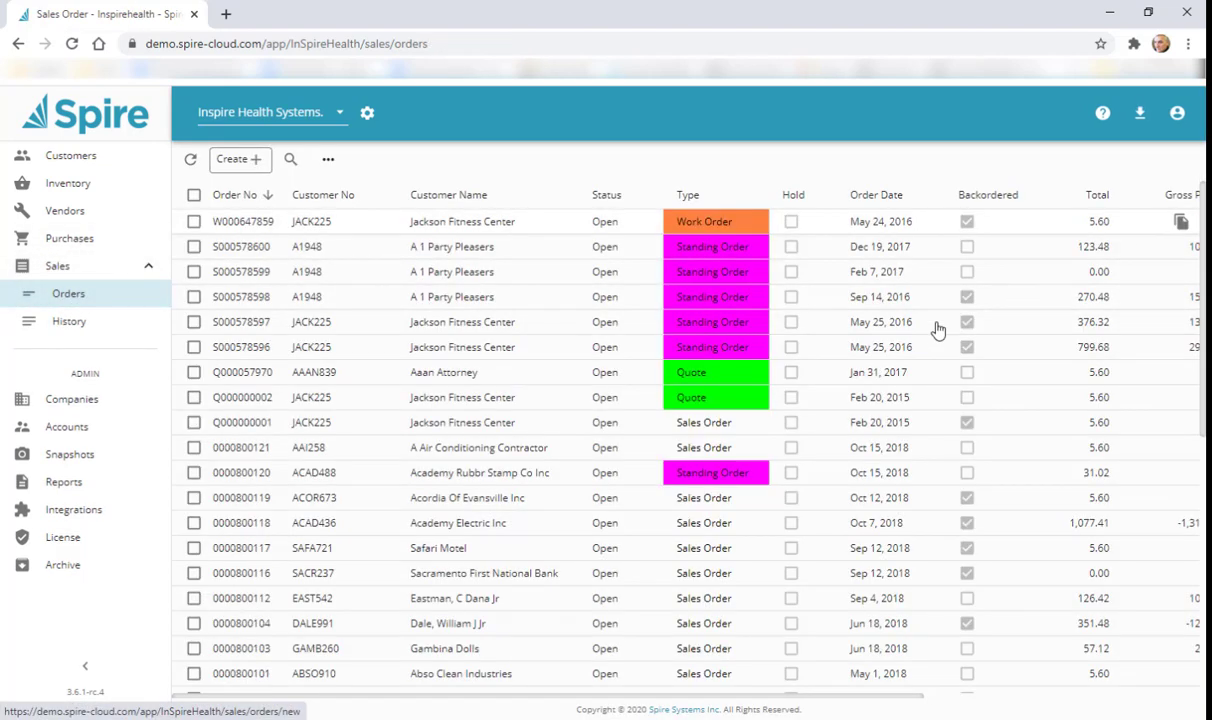
left_click(1102, 197)
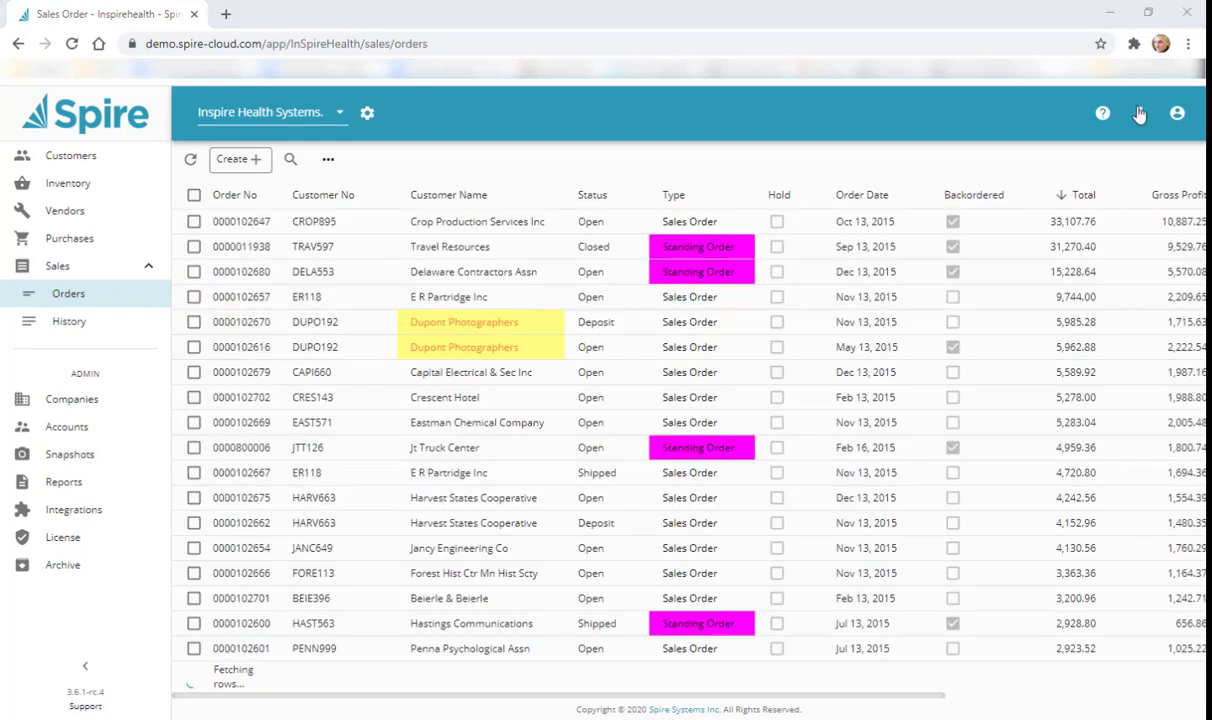
left_click(478, 226)
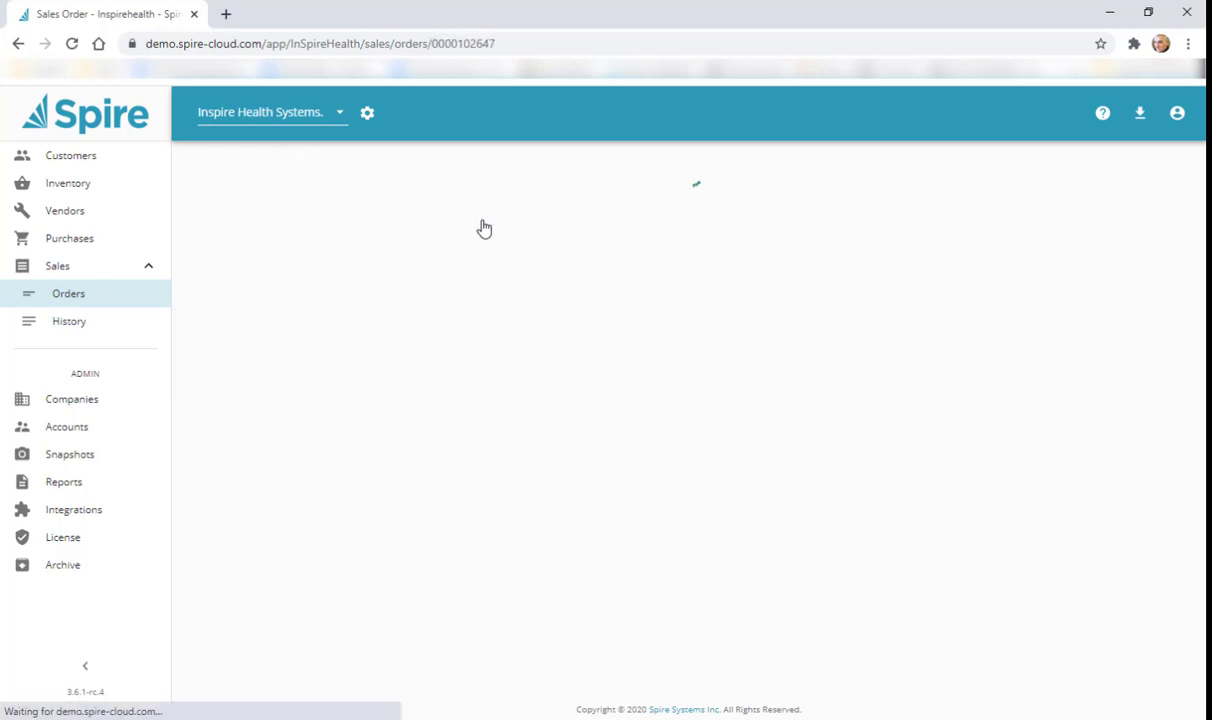
Step: Examine the sales order items of the Crop Production Services Inc order, including the treadmill's order quantity
scroll(748, 497, "down", 3)
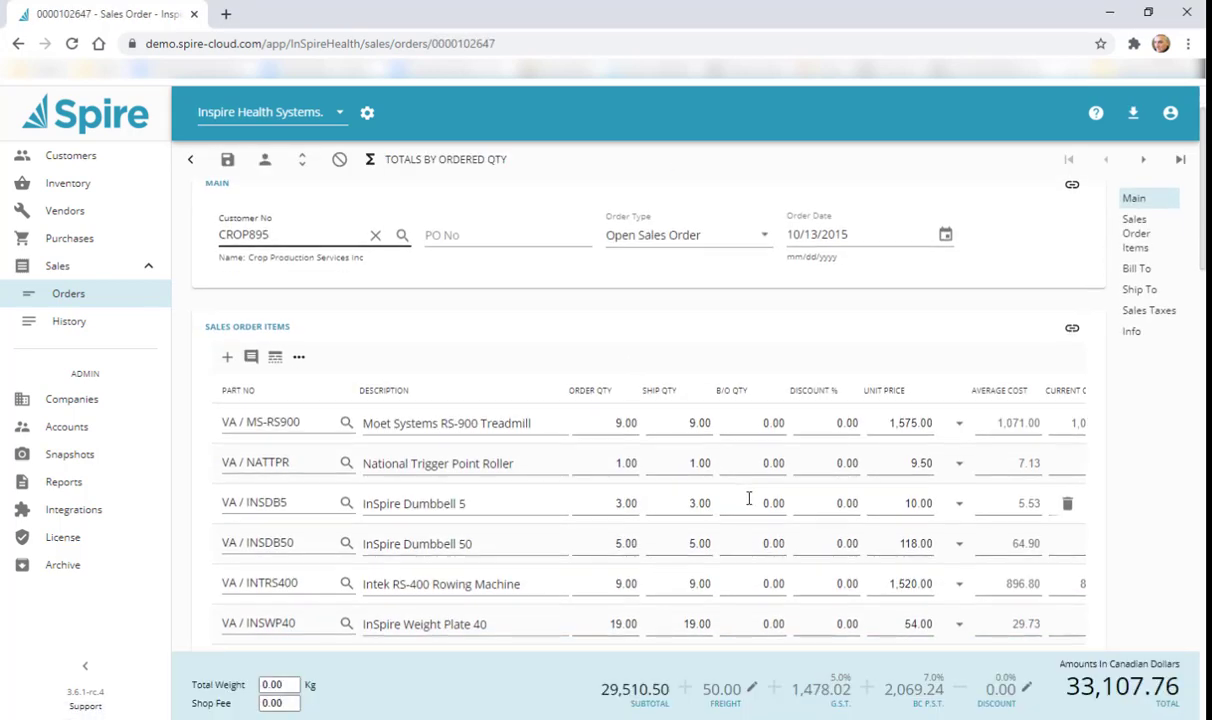
scroll(748, 497, "down", 1)
scroll(790, 487, "up", 1)
left_click(615, 340)
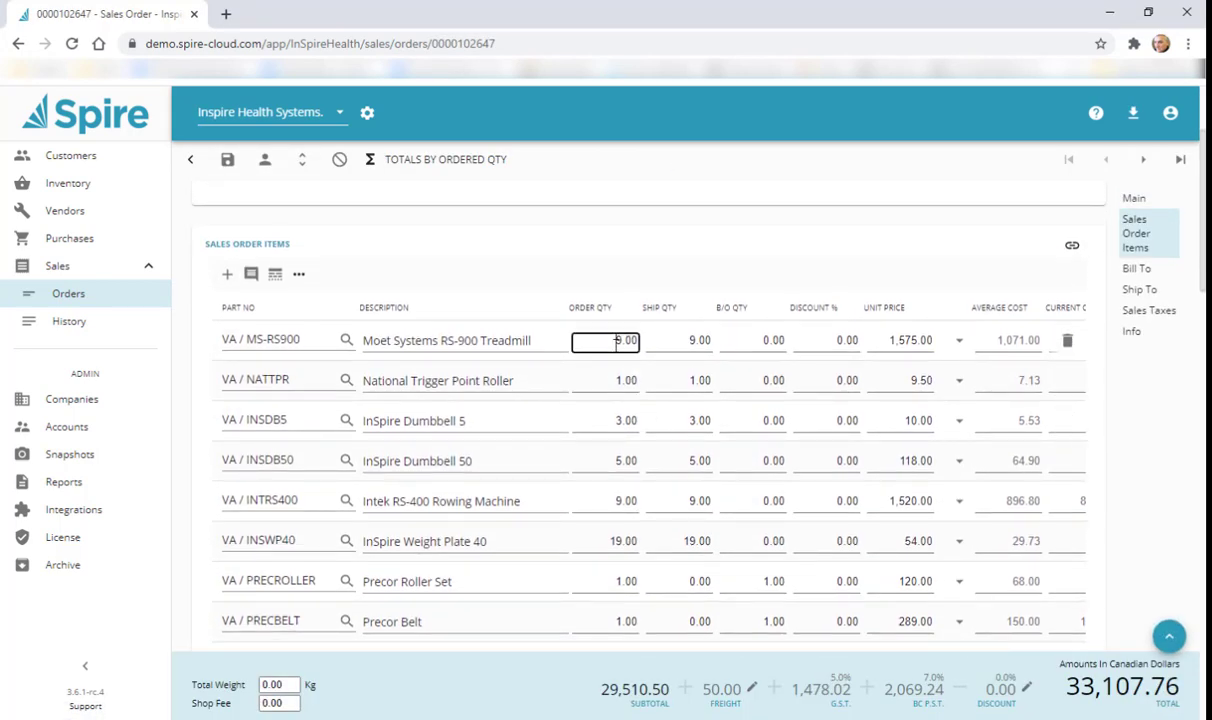
left_click(661, 252)
scroll(630, 560, "down", 2)
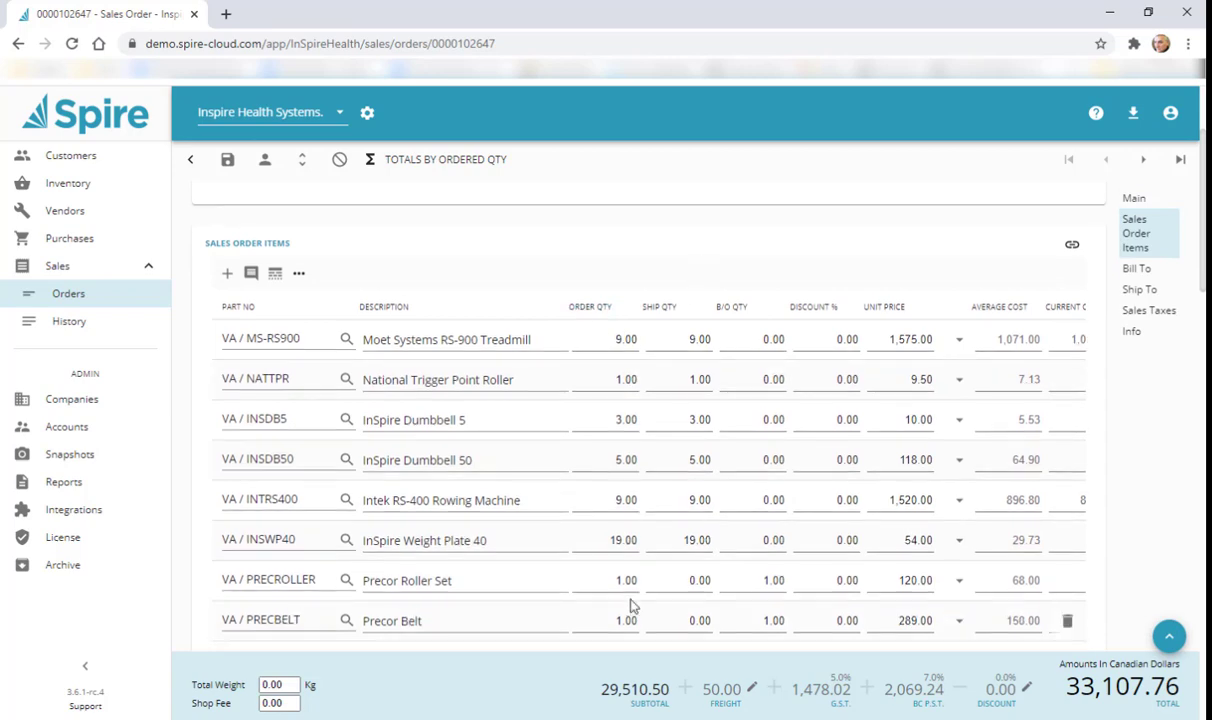
scroll(631, 582, "up", 2)
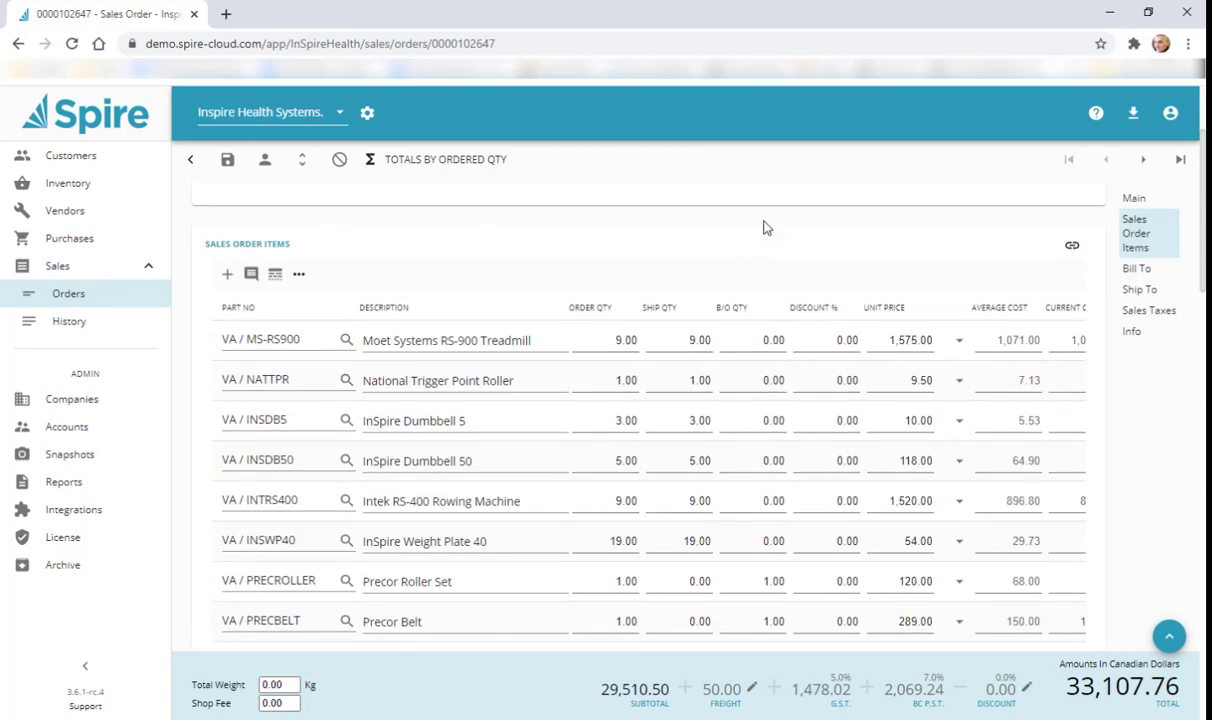
Step: Open the browser's developer tools and show the order's item cards in the responsive mobile device view
key("F12")
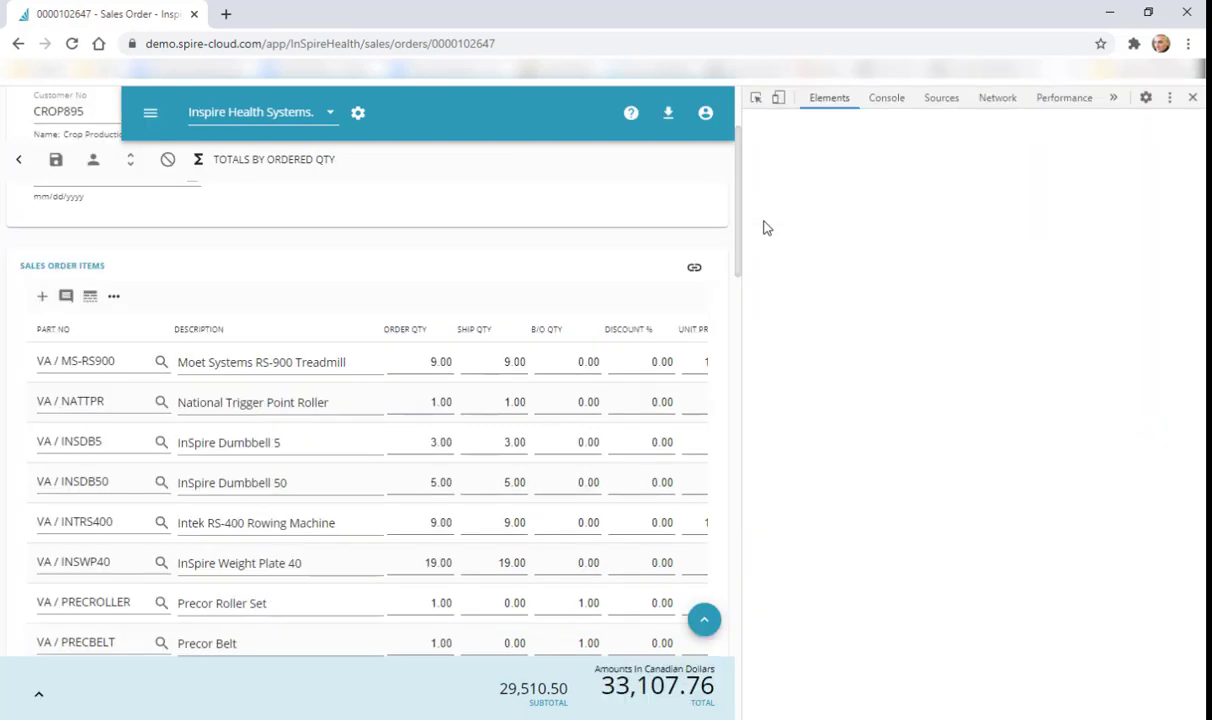
left_click(778, 98)
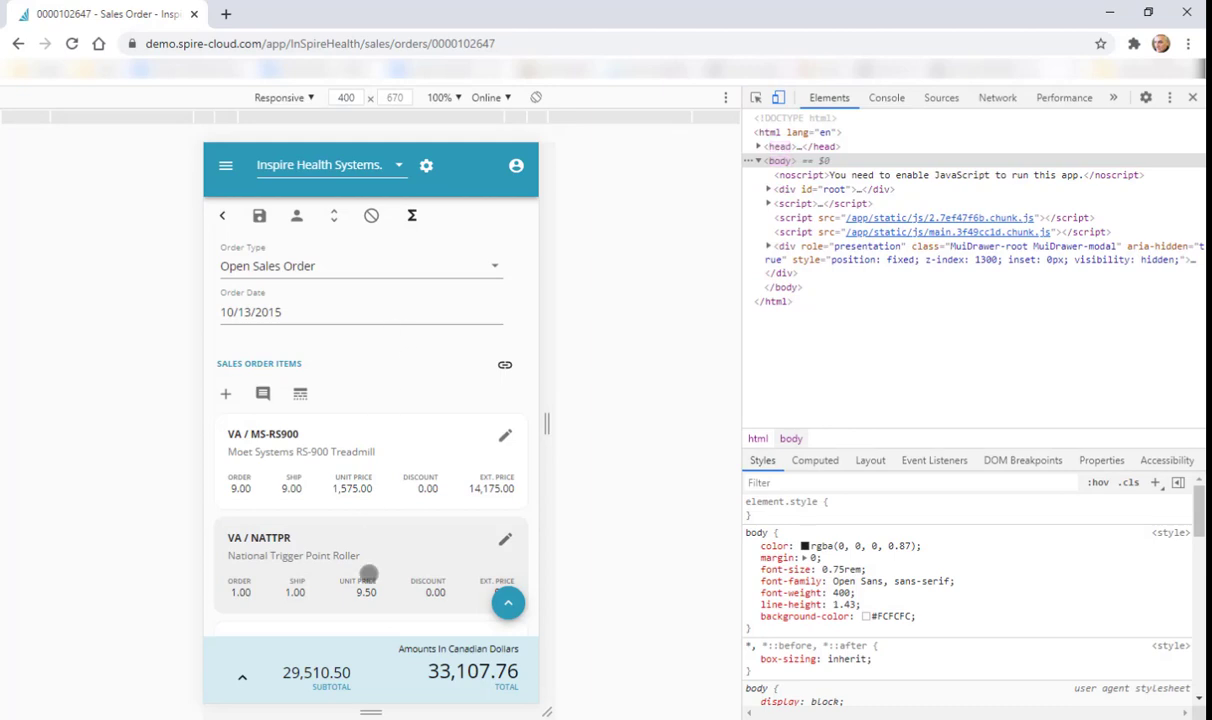
scroll(350, 540, "down", 1)
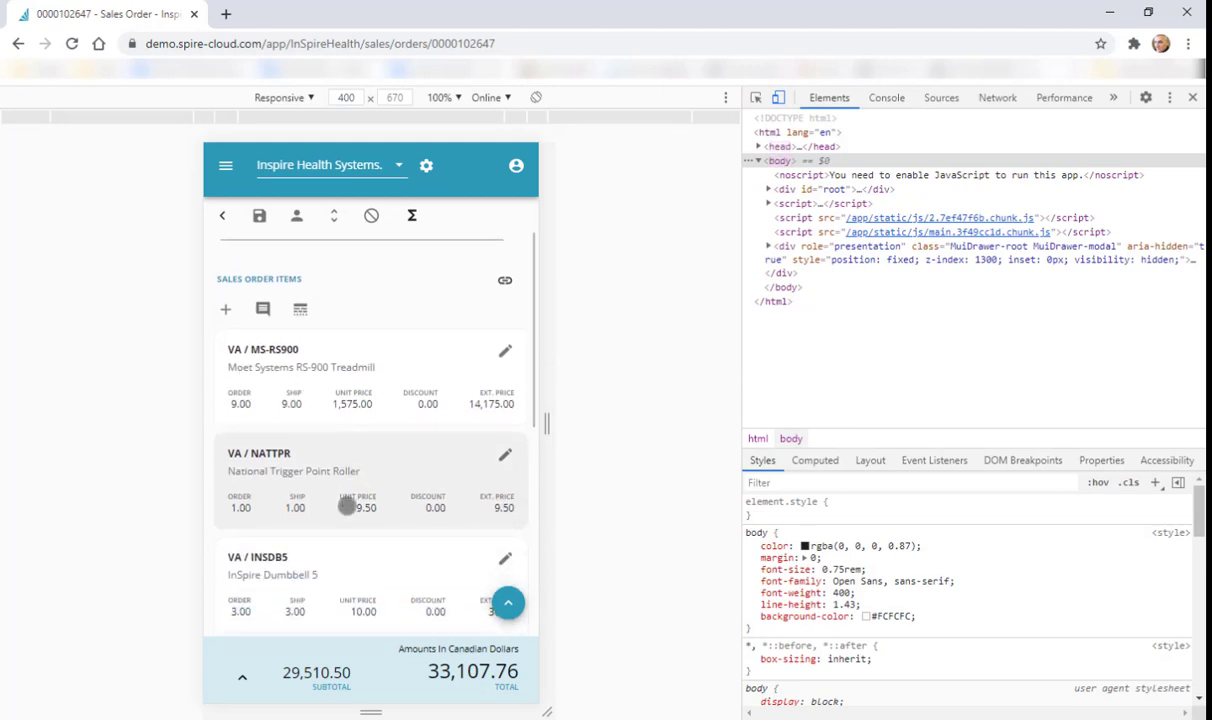
scroll(345, 504, "down", 1)
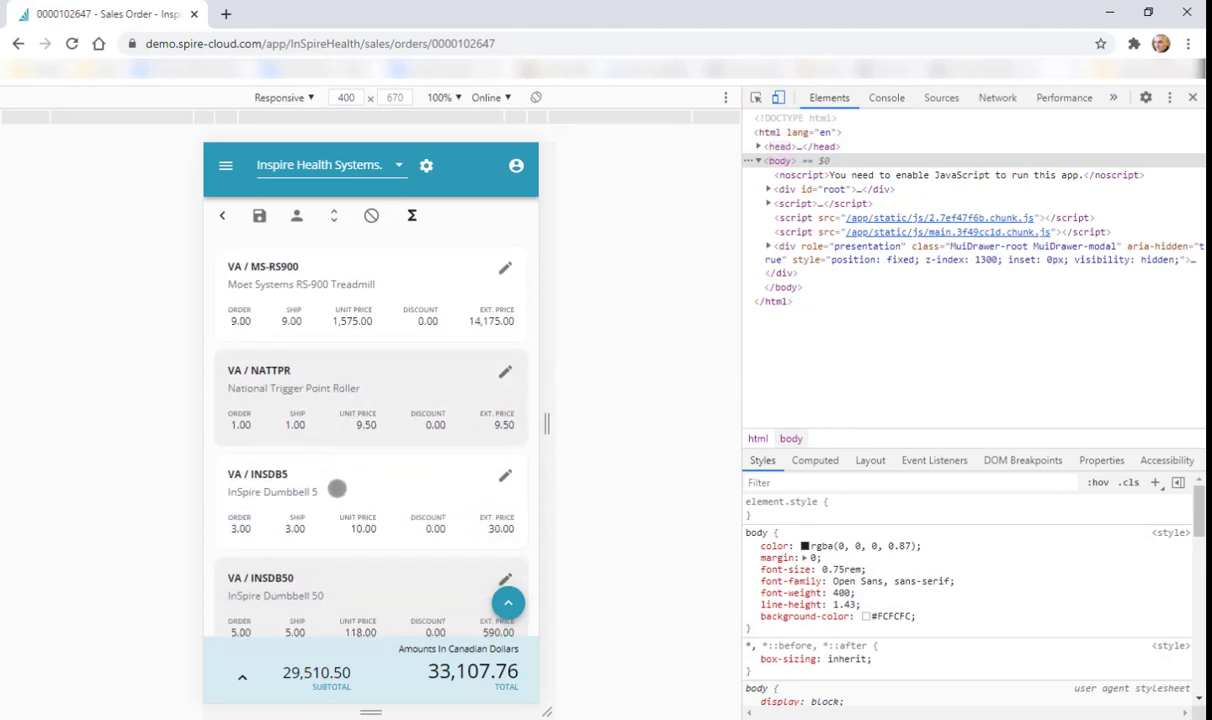
Step: Set the order quantity of the InSpire Dumbbell 5 item to 5 and accept the change
left_click(337, 488)
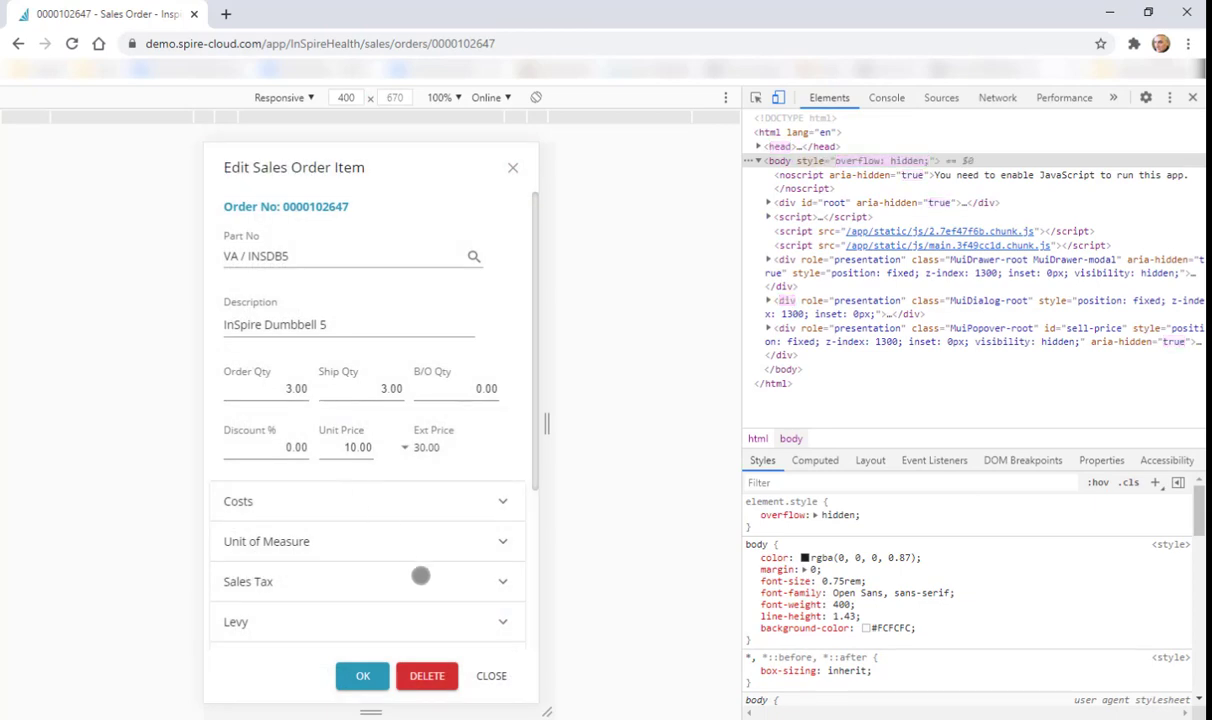
left_click(270, 380)
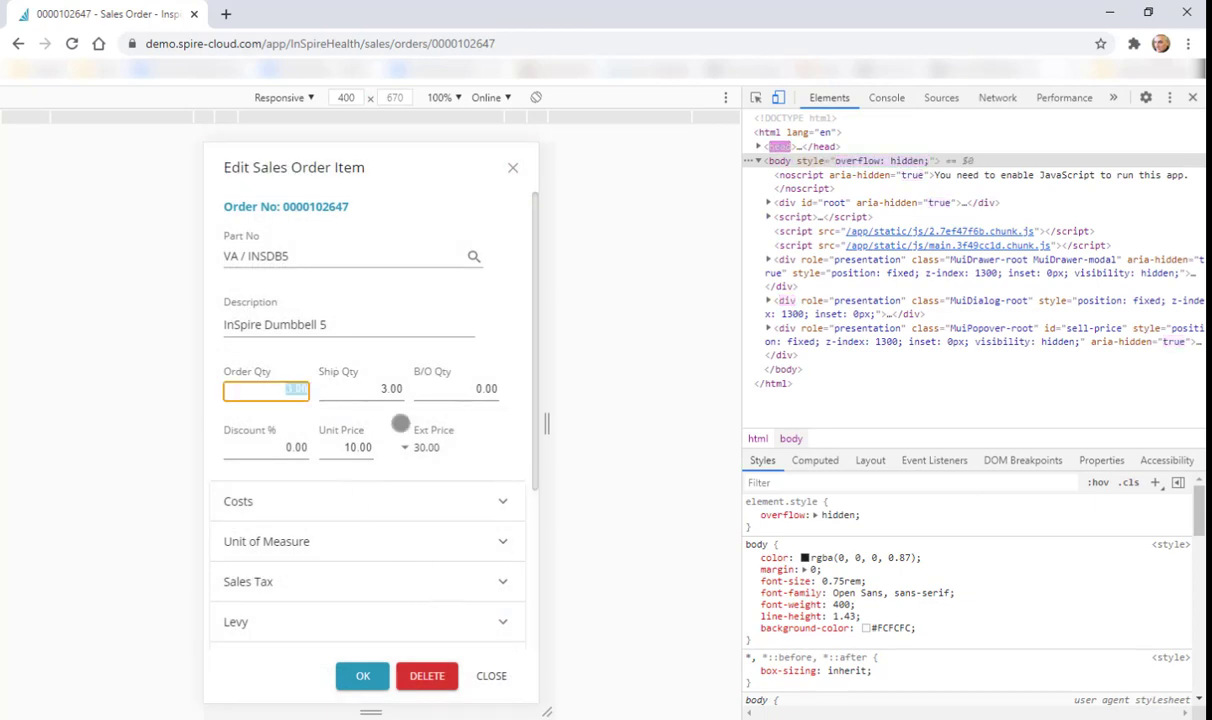
type("5")
key("Tab")
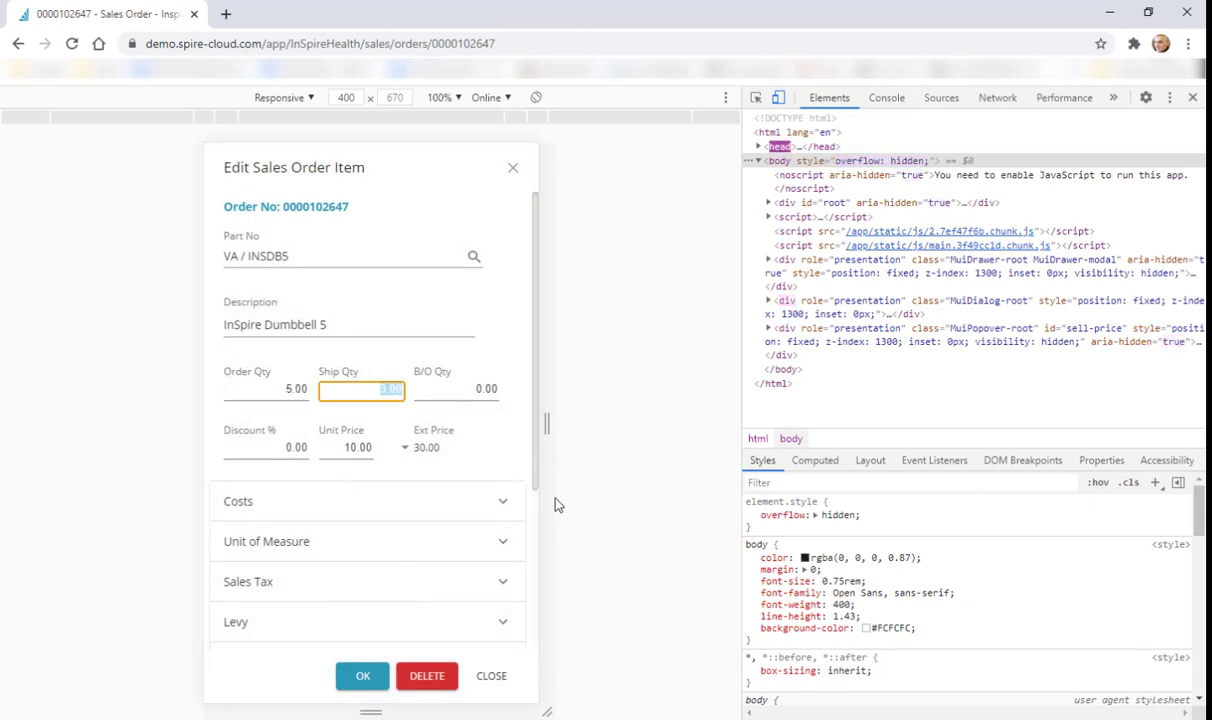
left_click(380, 683)
Step: Review the remaining item cards, then expand and collapse the order's freight, tax and discount breakdown
scroll(362, 500, "down", 3)
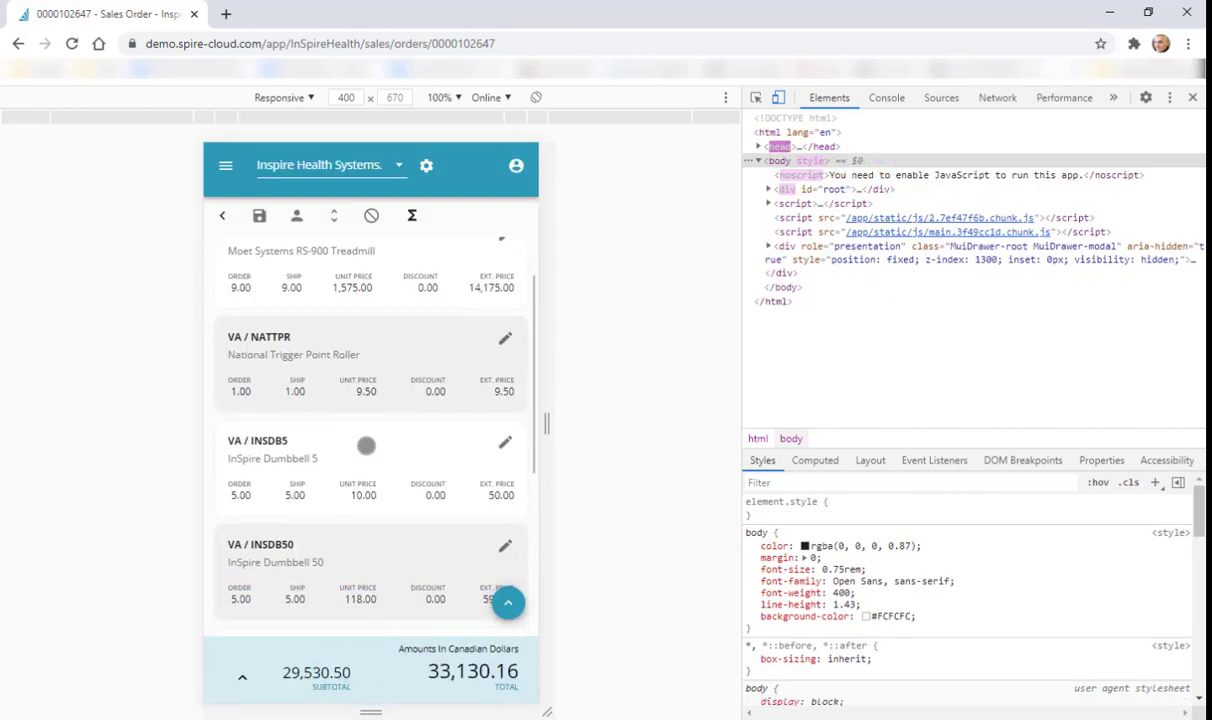
scroll(371, 520, "down", 4)
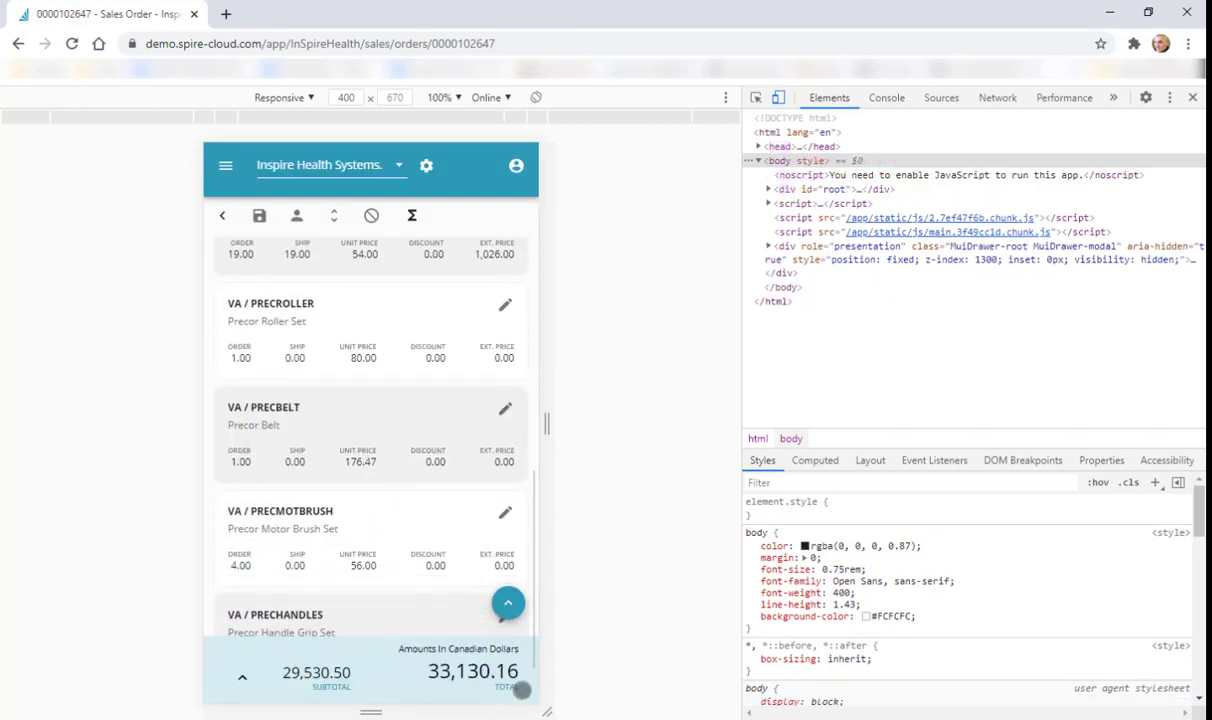
left_click(241, 677)
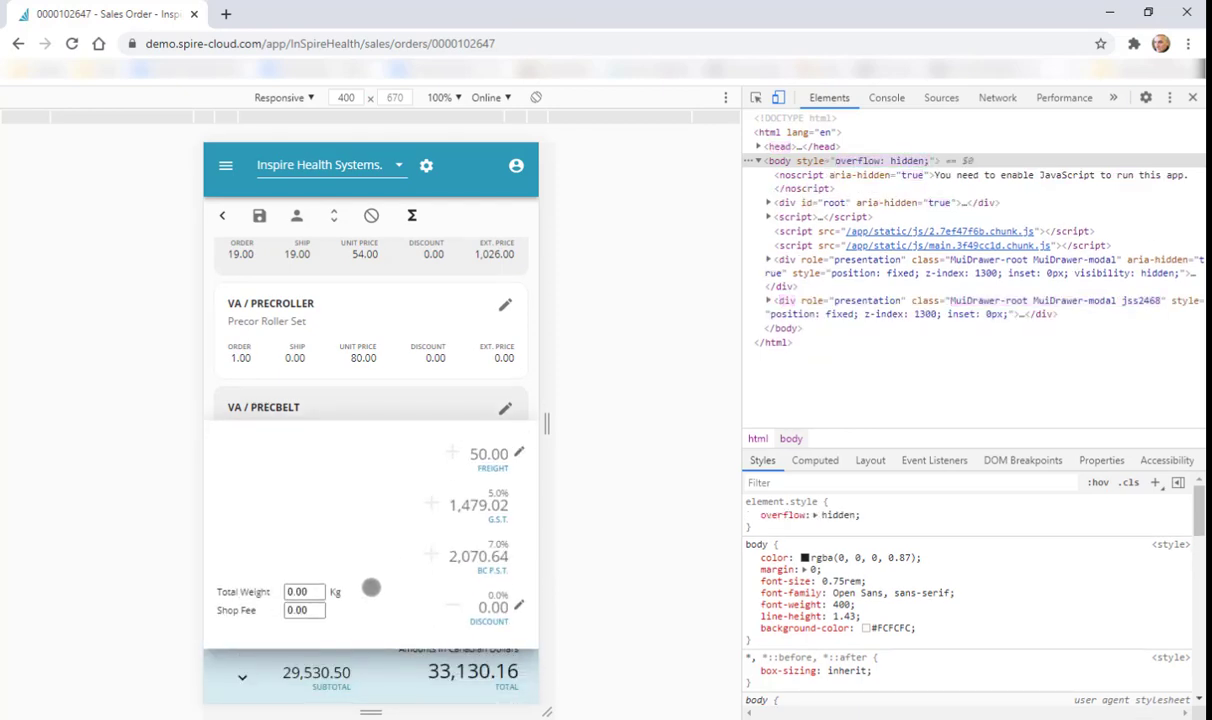
left_click(370, 588)
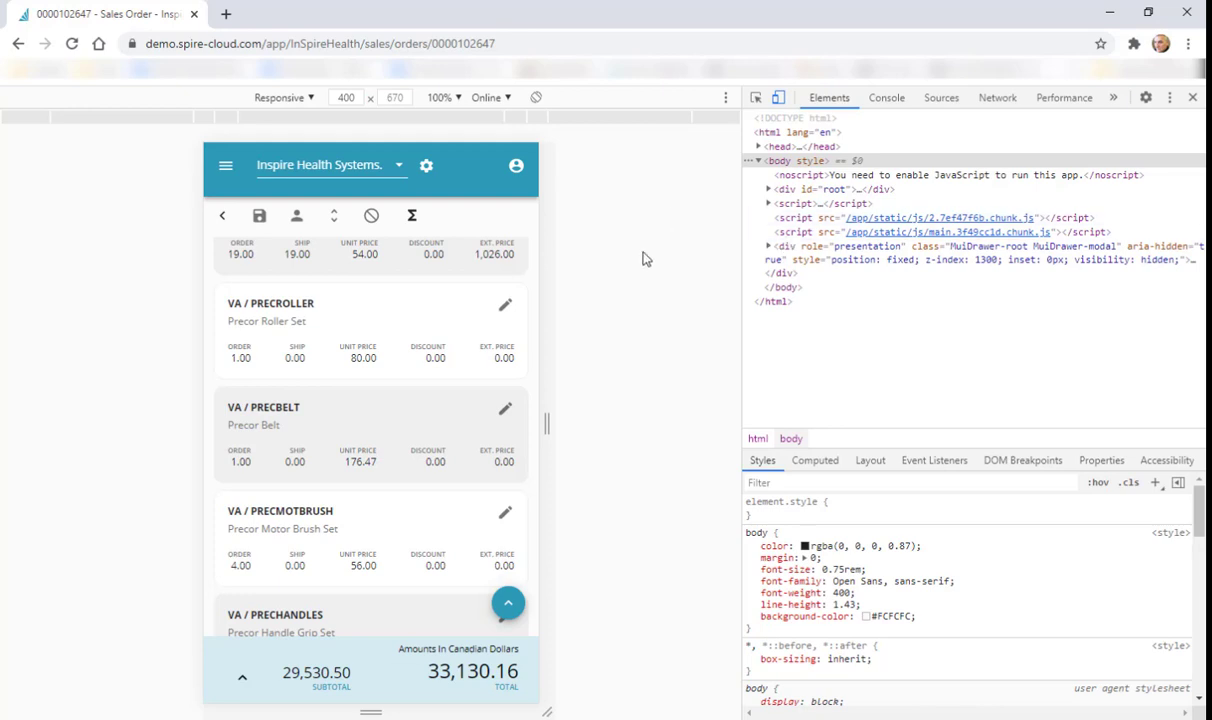
Step: Close the developer tools to return the order to the desktop layout, and collapse the Sales navigation group
key("Escape")
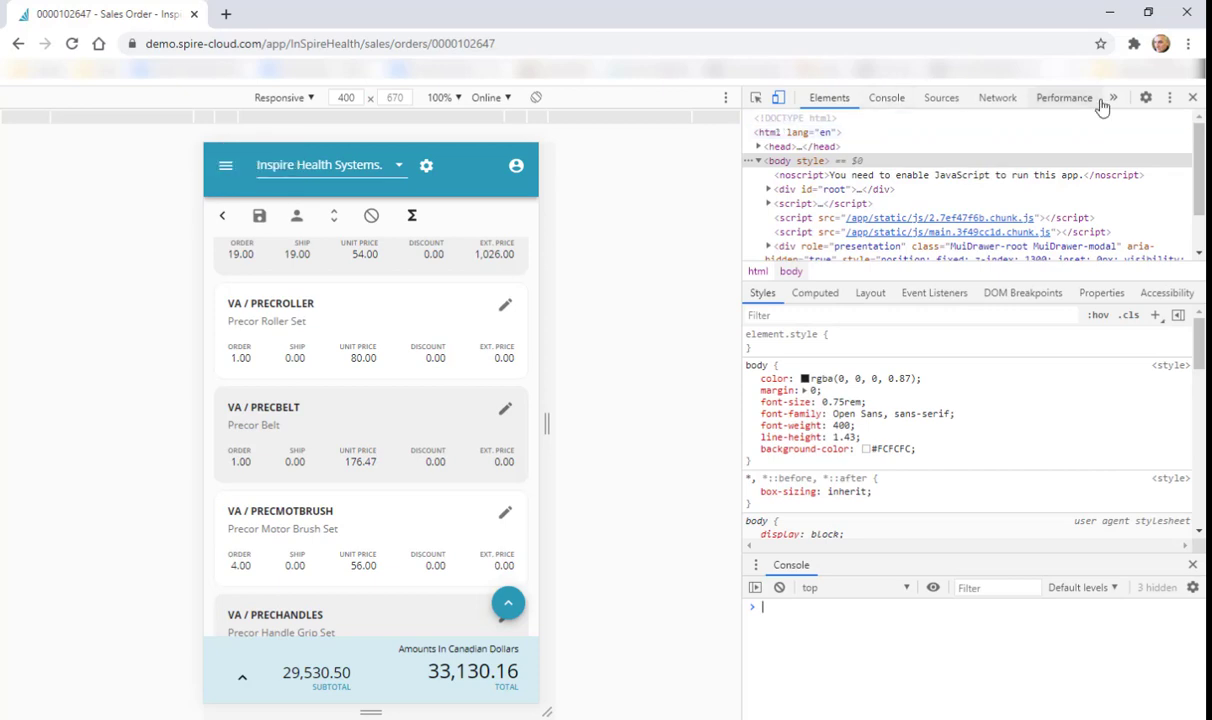
left_click(1192, 99)
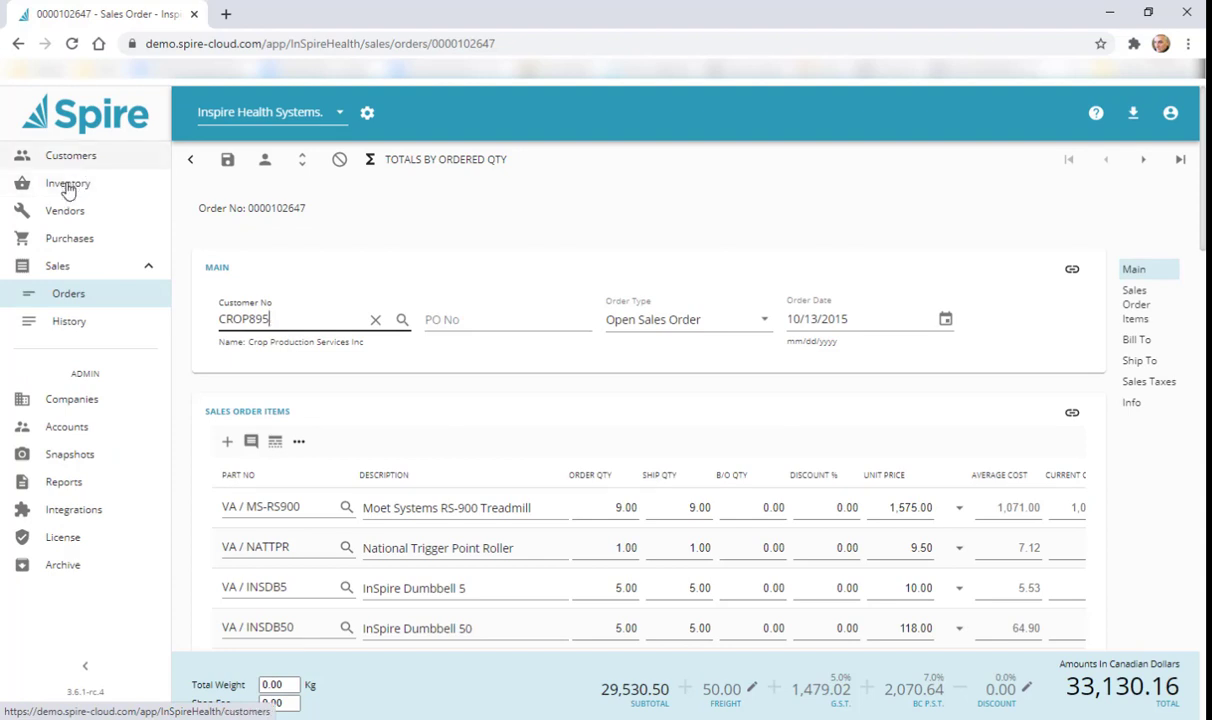
left_click(58, 268)
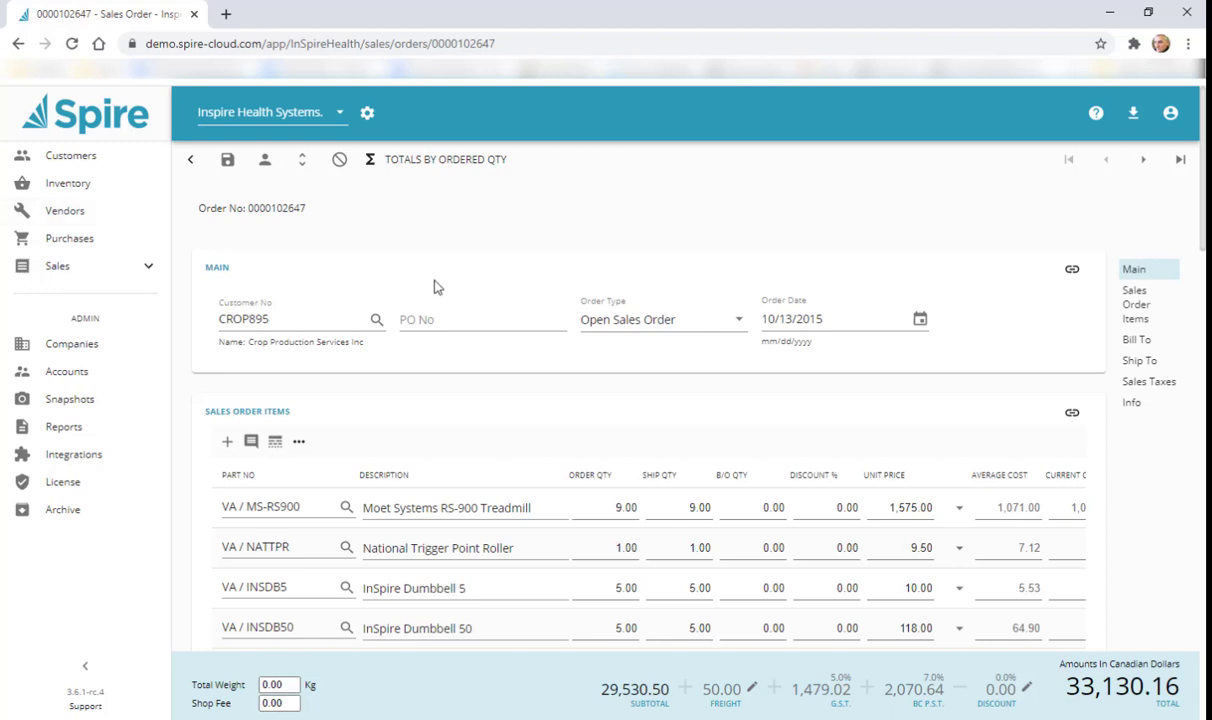
Step: Switch back to the PowerPoint slide show and advance to the Q&A slide
key("alt+Tab")
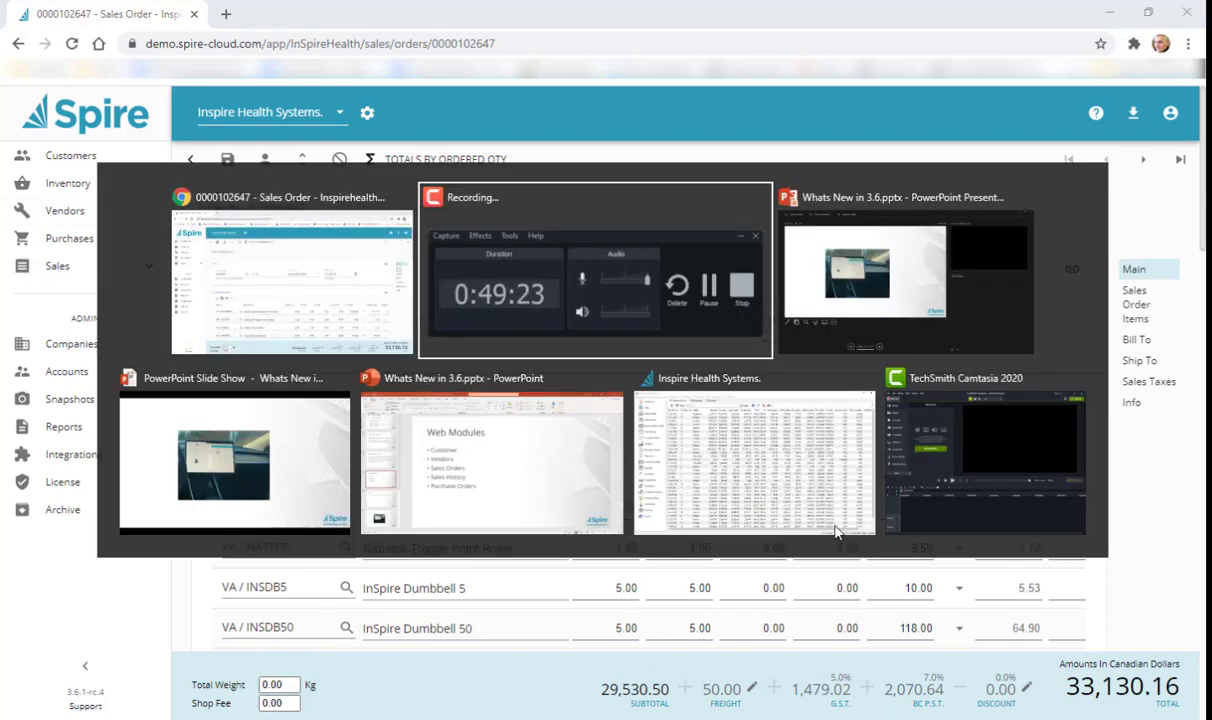
key("alt+Tab")
key("Right")
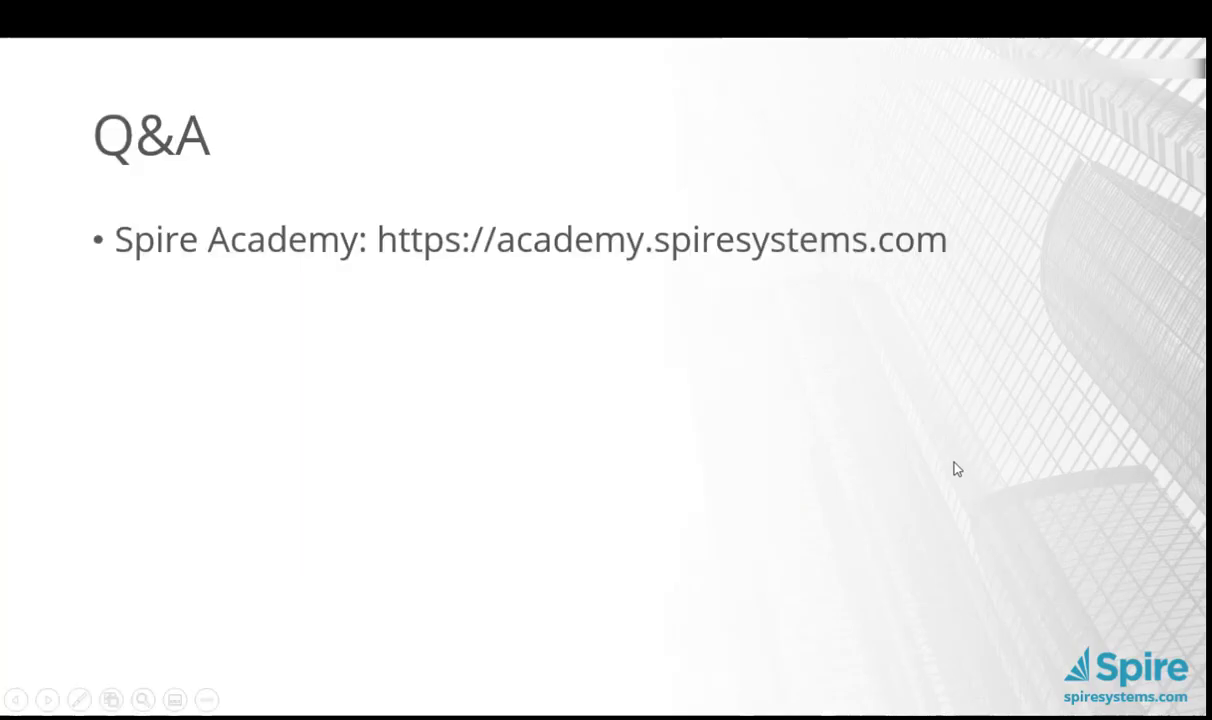